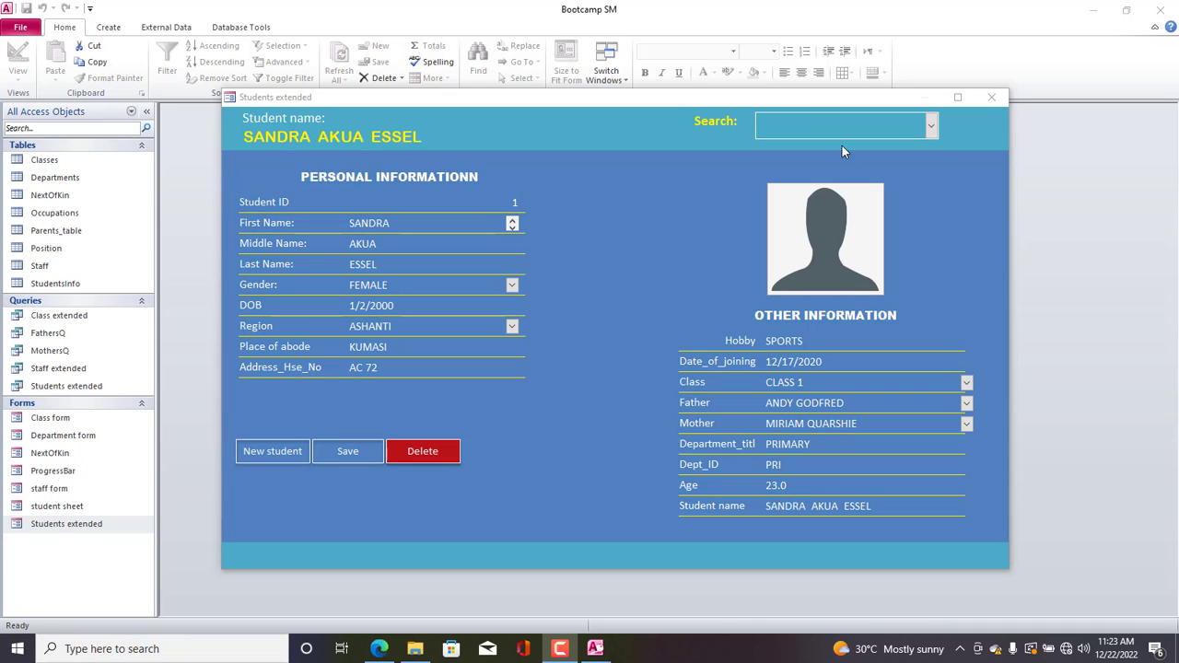
Shift the Students extended form window slightly, then close it.
{"action": "left_click_drag", "start_coordinate": [802, 104], "coordinate": [826, 95]}
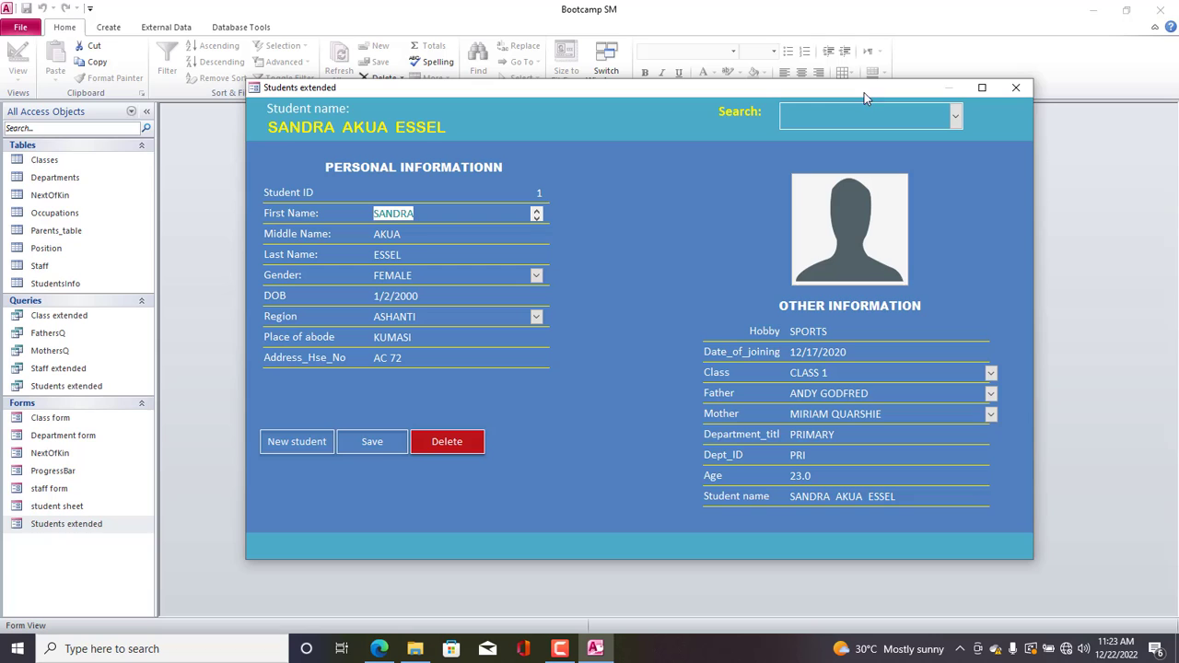
{"action": "left_click", "coordinate": [1015, 92]}
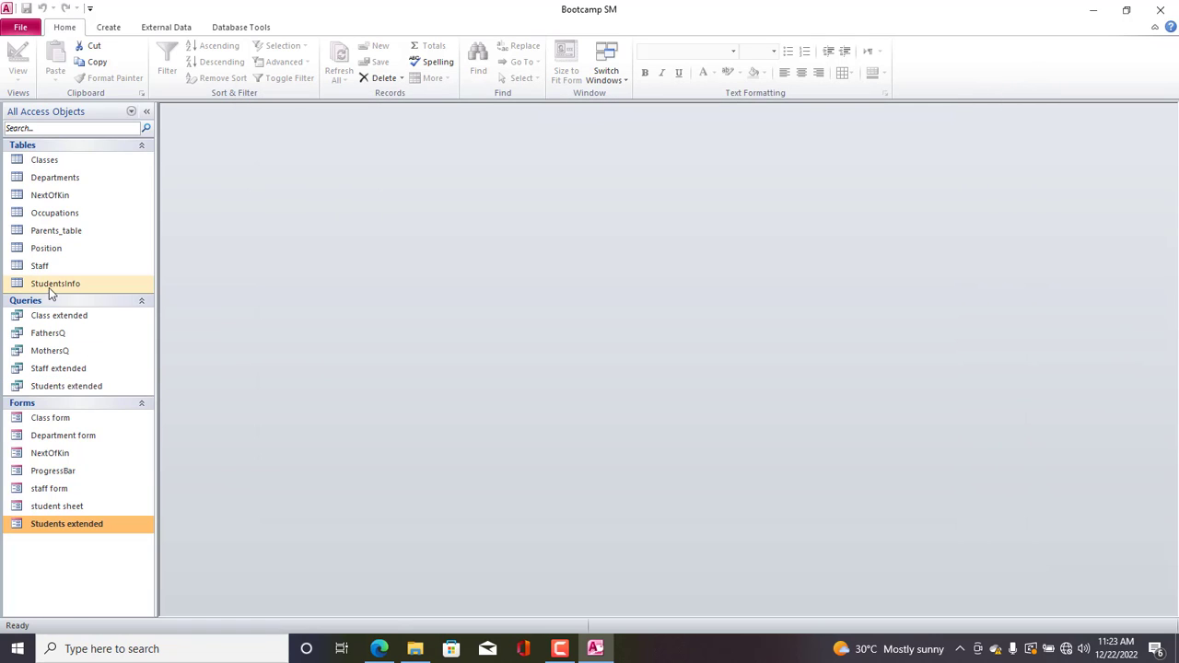
Open the StudentsInfo table and the Students extended query datasheets and arrange their windows.
{"action": "double_click", "coordinate": [54, 286]}
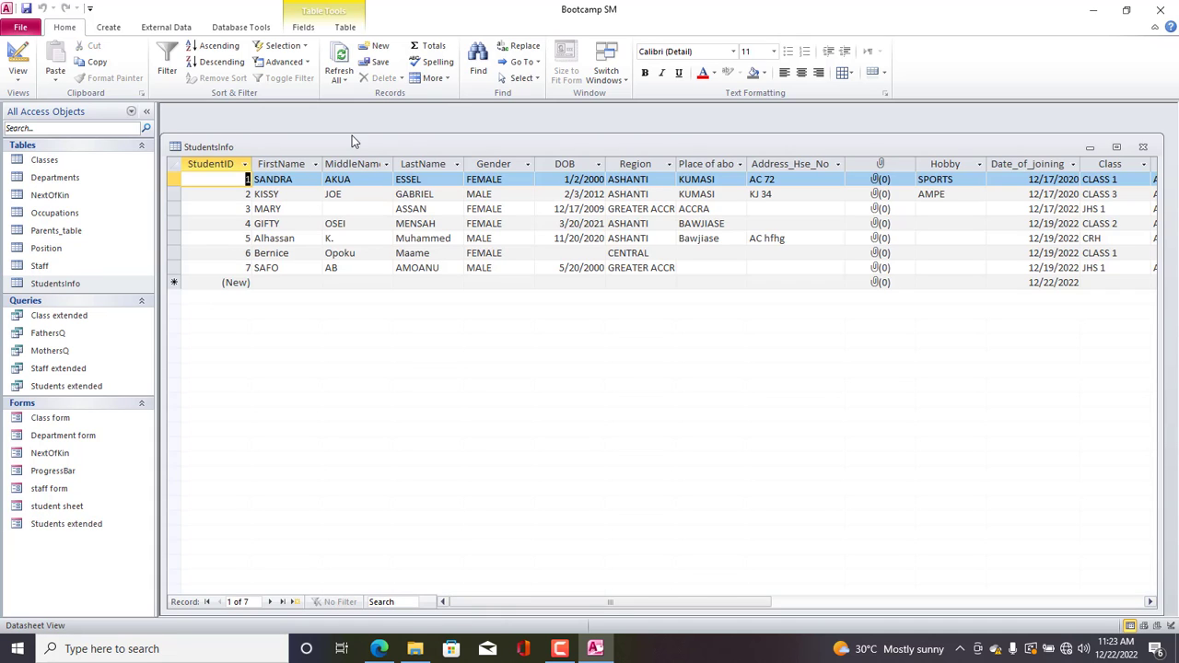
{"action": "left_click_drag", "start_coordinate": [363, 150], "coordinate": [365, 121]}
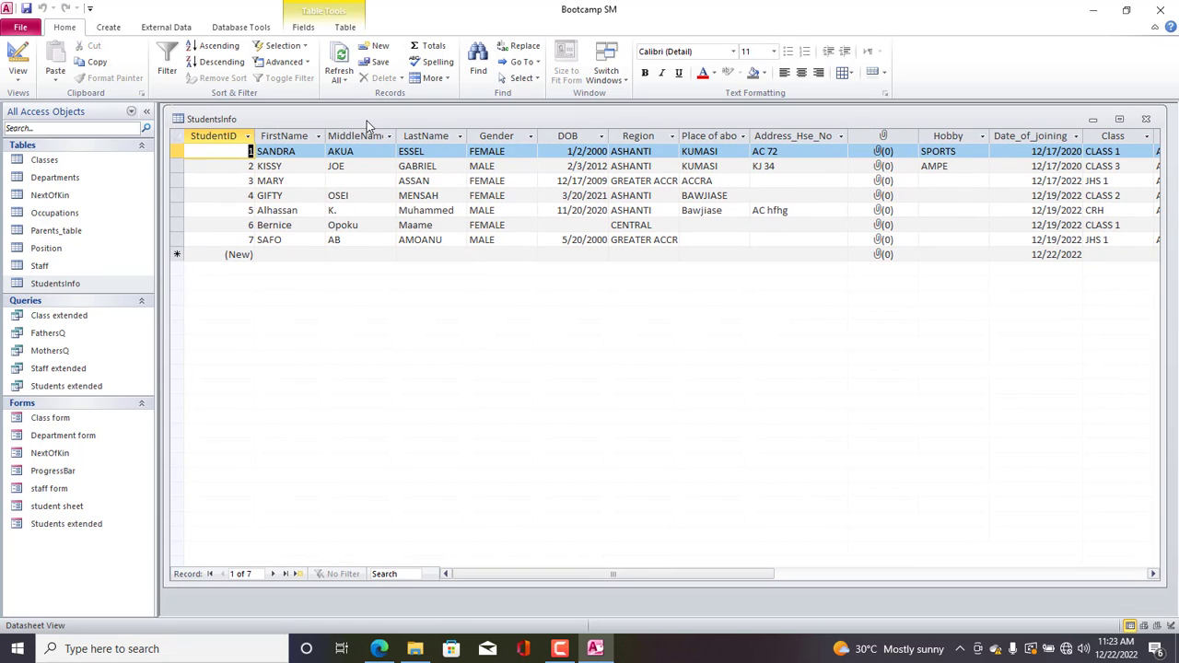
{"action": "double_click", "coordinate": [64, 387]}
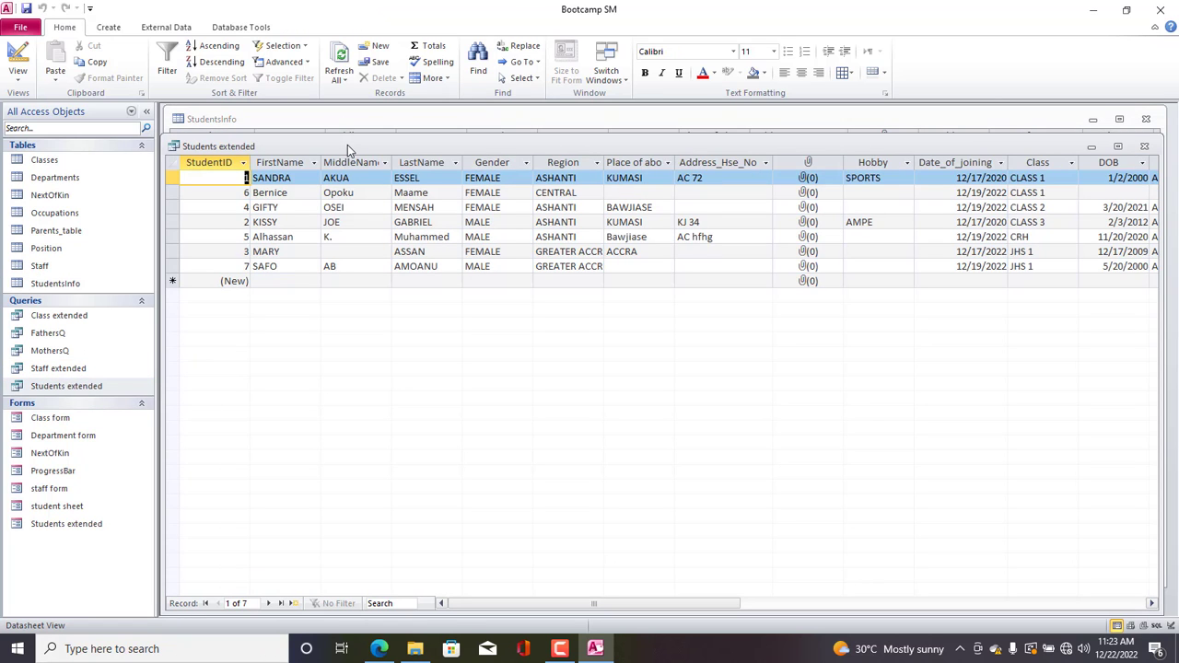
{"action": "mouse_move", "coordinate": [347, 145]}
{"action": "left_mouse_down"}
{"action": "mouse_move", "coordinate": [358, 150]}
{"action": "mouse_move", "coordinate": [351, 140]}
{"action": "left_mouse_up"}
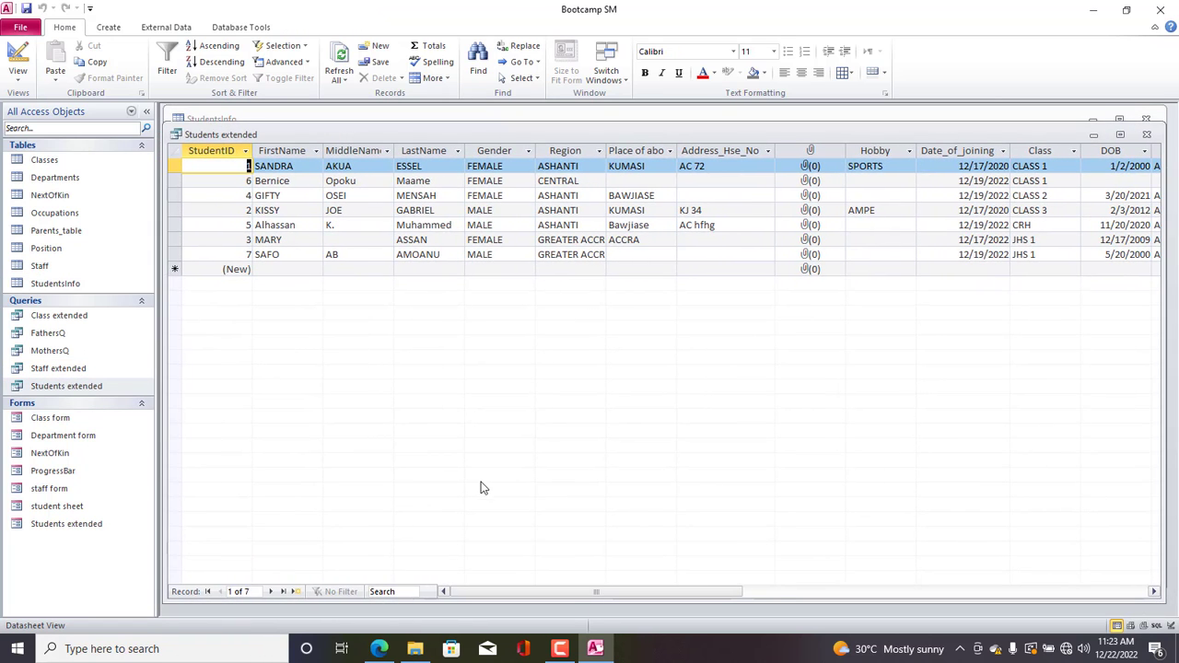
{"action": "left_click_drag", "start_coordinate": [488, 591], "coordinate": [394, 610]}
{"action": "left_click_drag", "start_coordinate": [482, 591], "coordinate": [388, 594]}
{"action": "left_click_drag", "start_coordinate": [289, 138], "coordinate": [289, 129]}
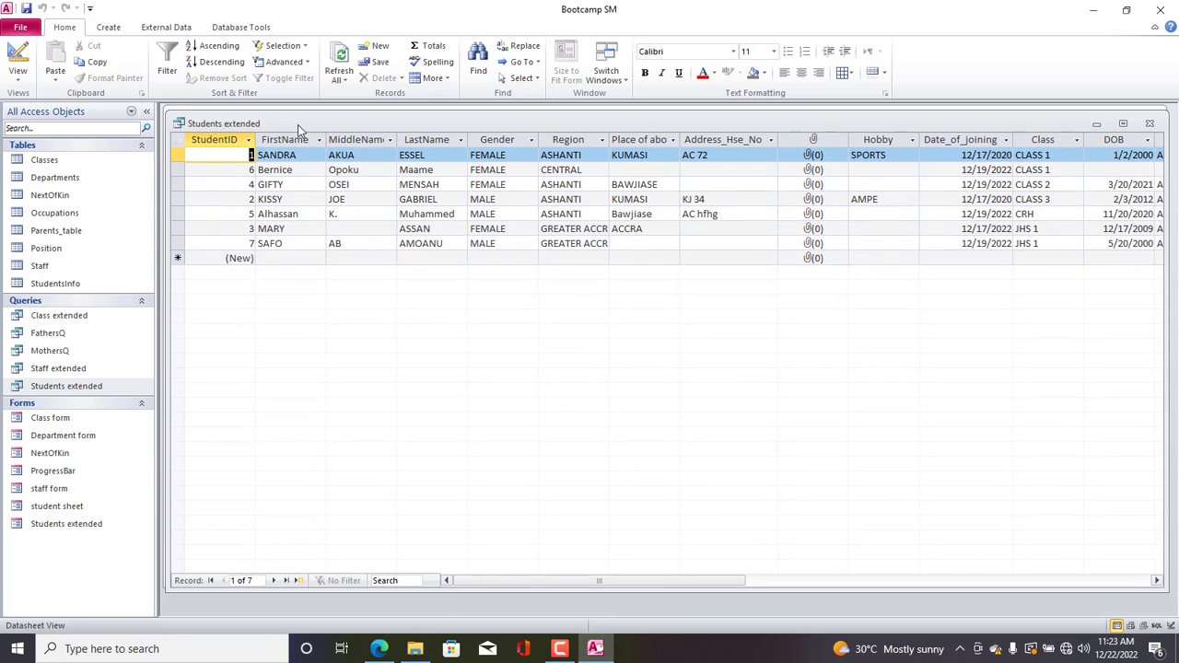
Close both datasheets, then reopen only the Students extended query.
{"action": "right_click", "coordinate": [299, 129]}
{"action": "left_click", "coordinate": [292, 126]}
{"action": "left_click_drag", "start_coordinate": [293, 122], "coordinate": [291, 120]}
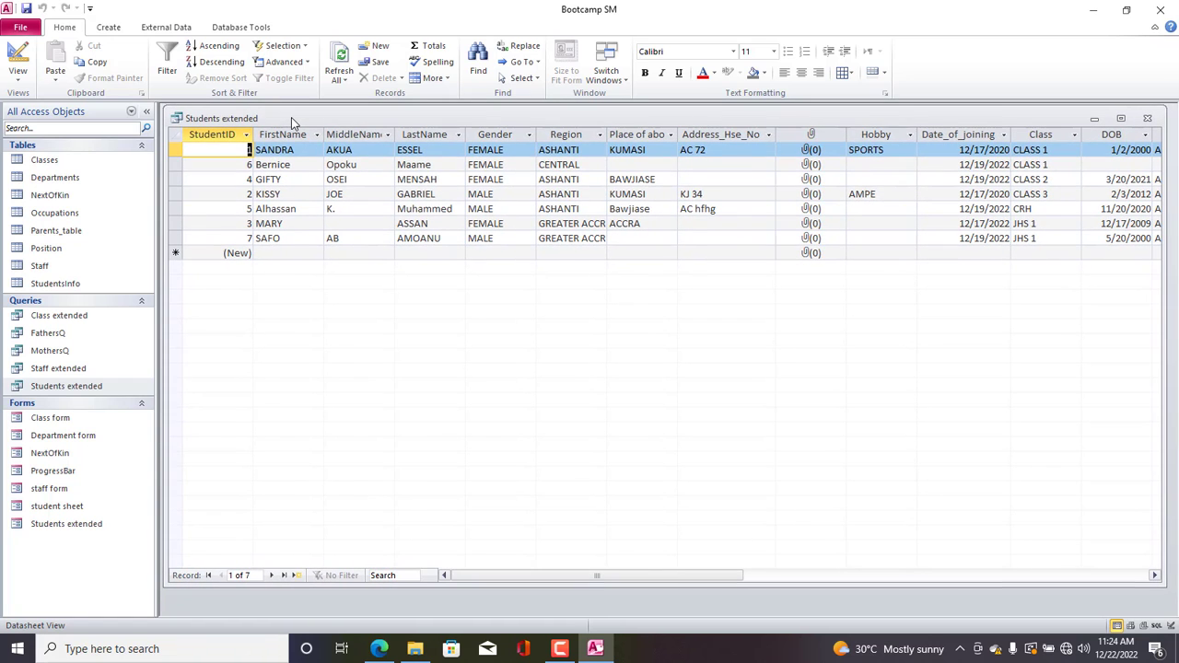
{"action": "right_click", "coordinate": [291, 117]}
{"action": "left_click", "coordinate": [329, 143]}
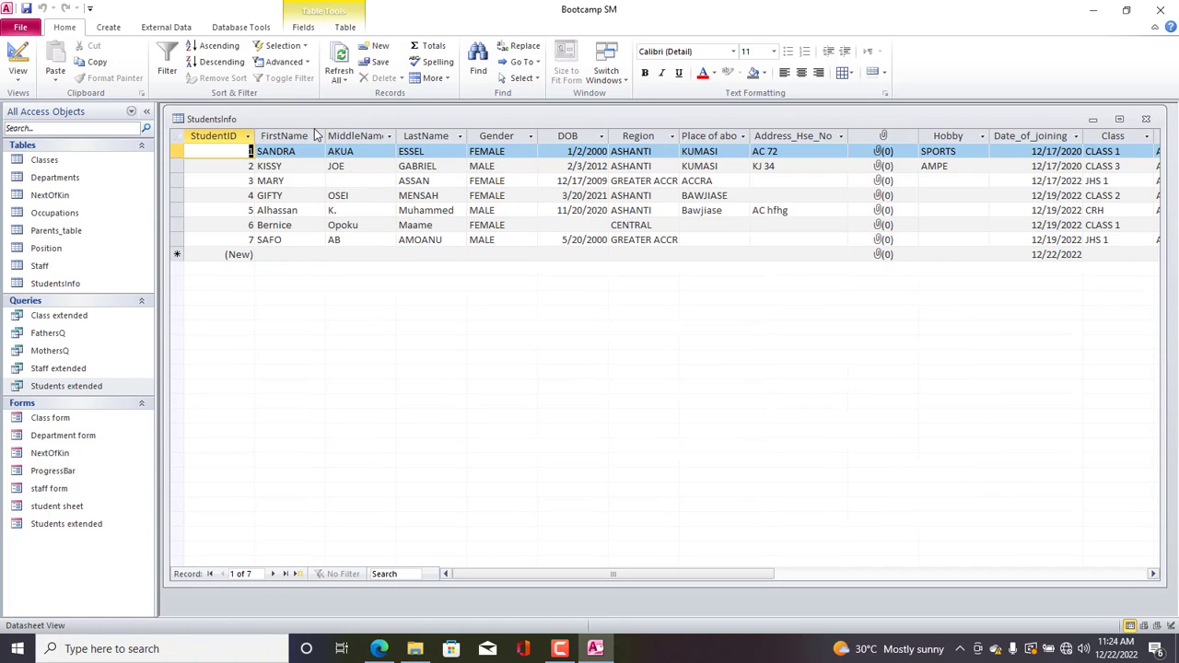
{"action": "left_click_drag", "start_coordinate": [313, 125], "coordinate": [279, 127]}
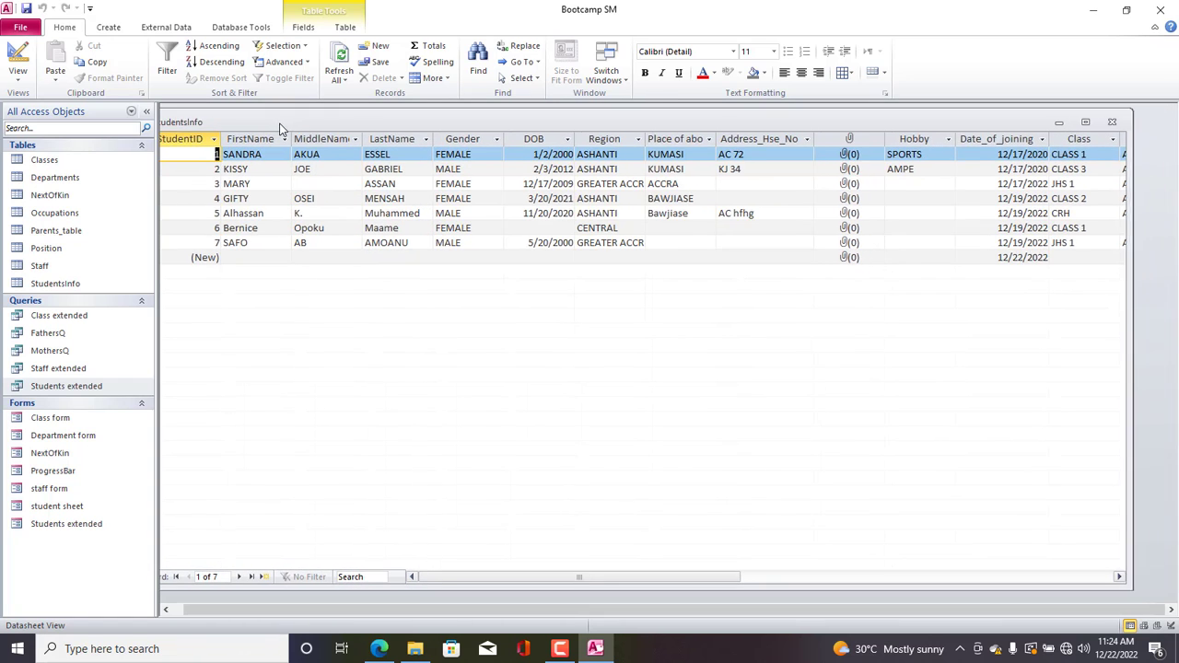
{"action": "left_click", "coordinate": [1116, 126]}
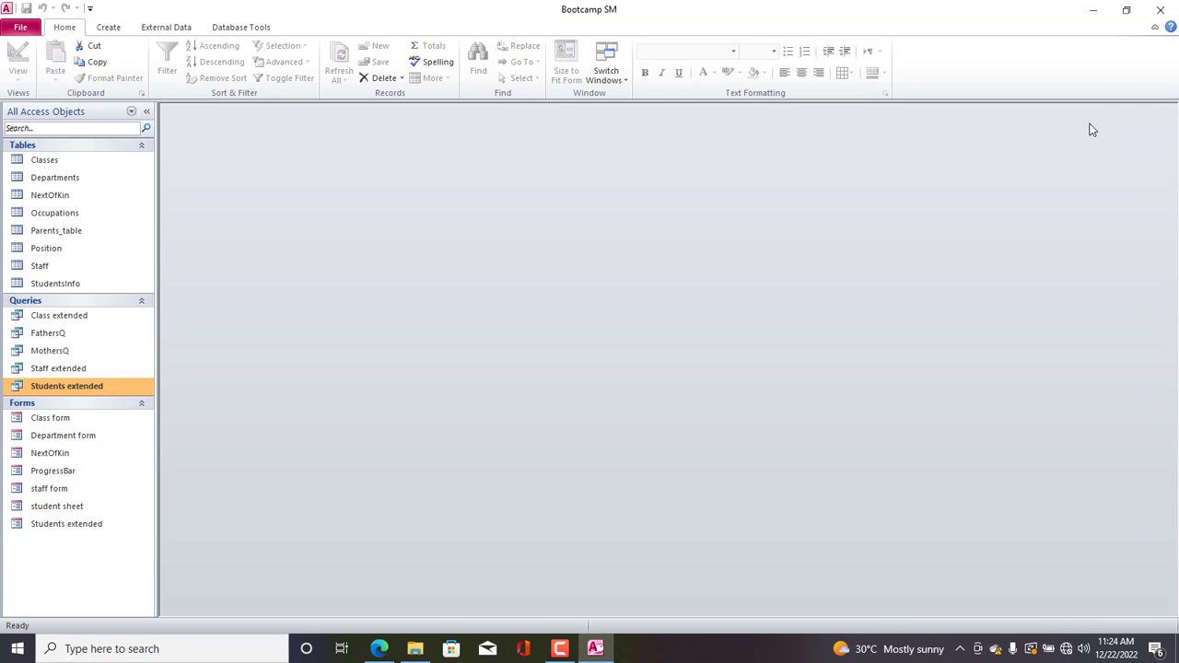
{"action": "double_click", "coordinate": [77, 390]}
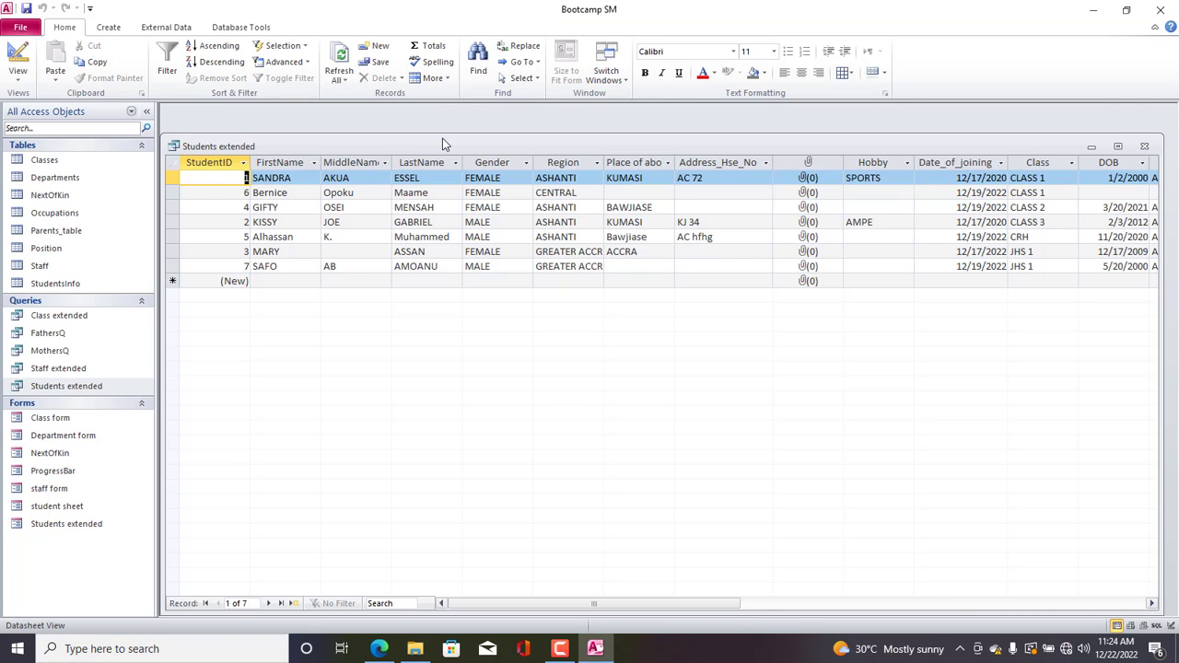
{"action": "left_click_drag", "start_coordinate": [442, 145], "coordinate": [445, 114]}
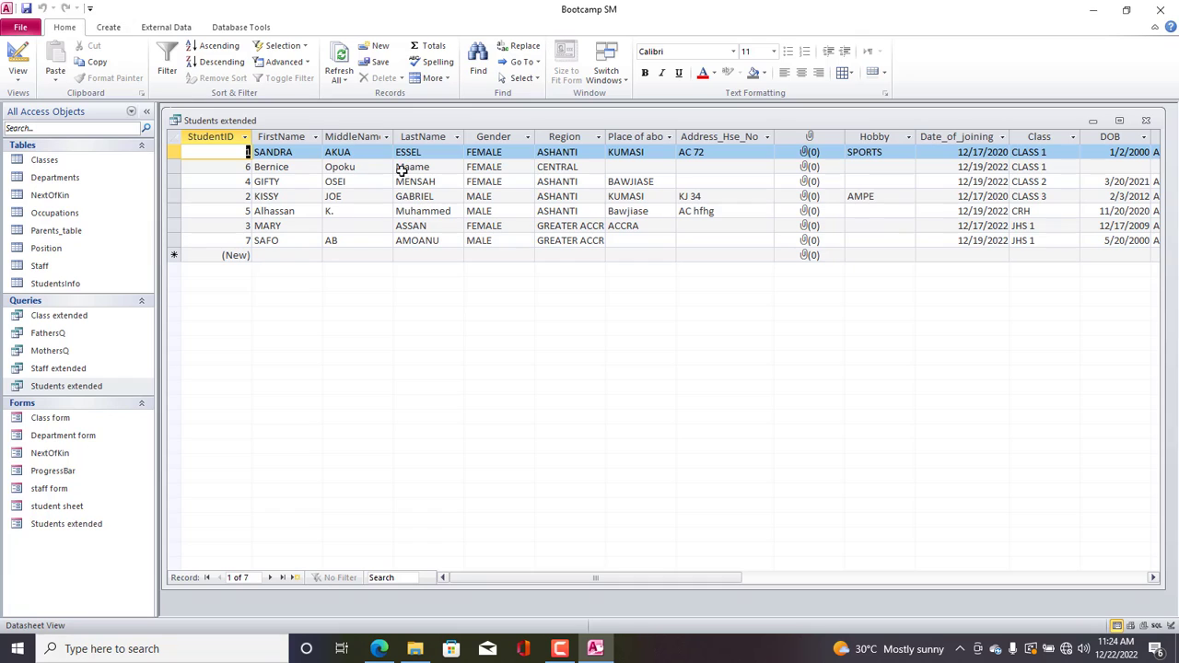
Launch the Form Wizard and add every field from the Students extended query.
{"action": "left_click", "coordinate": [117, 30]}
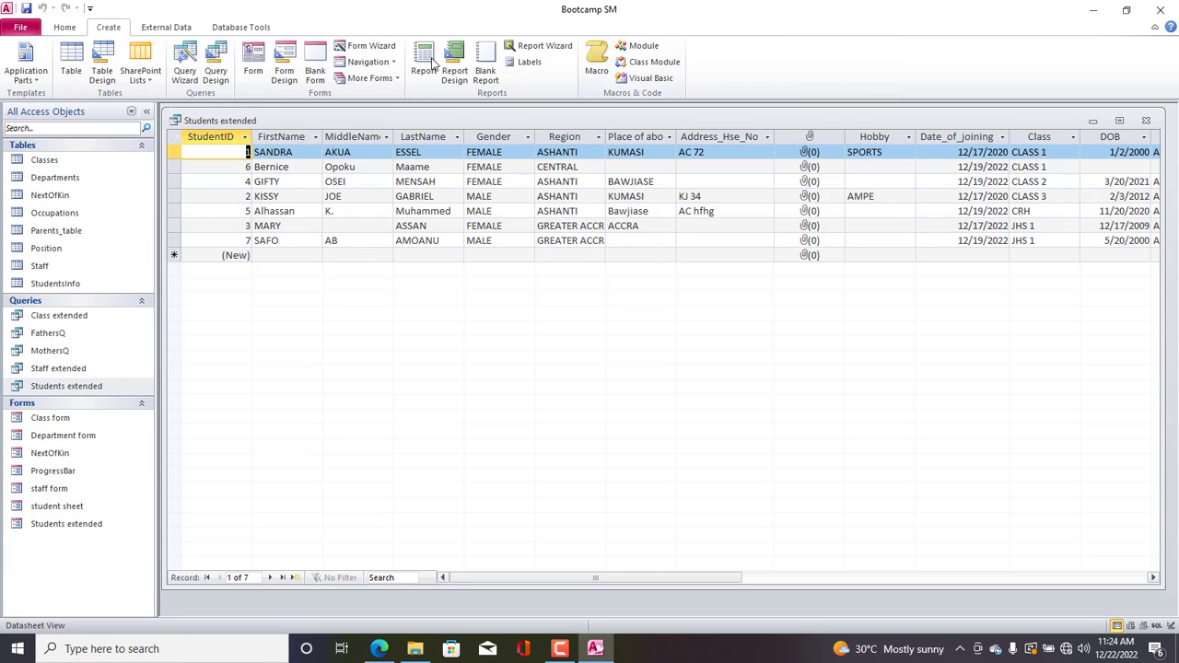
{"action": "left_click", "coordinate": [371, 48]}
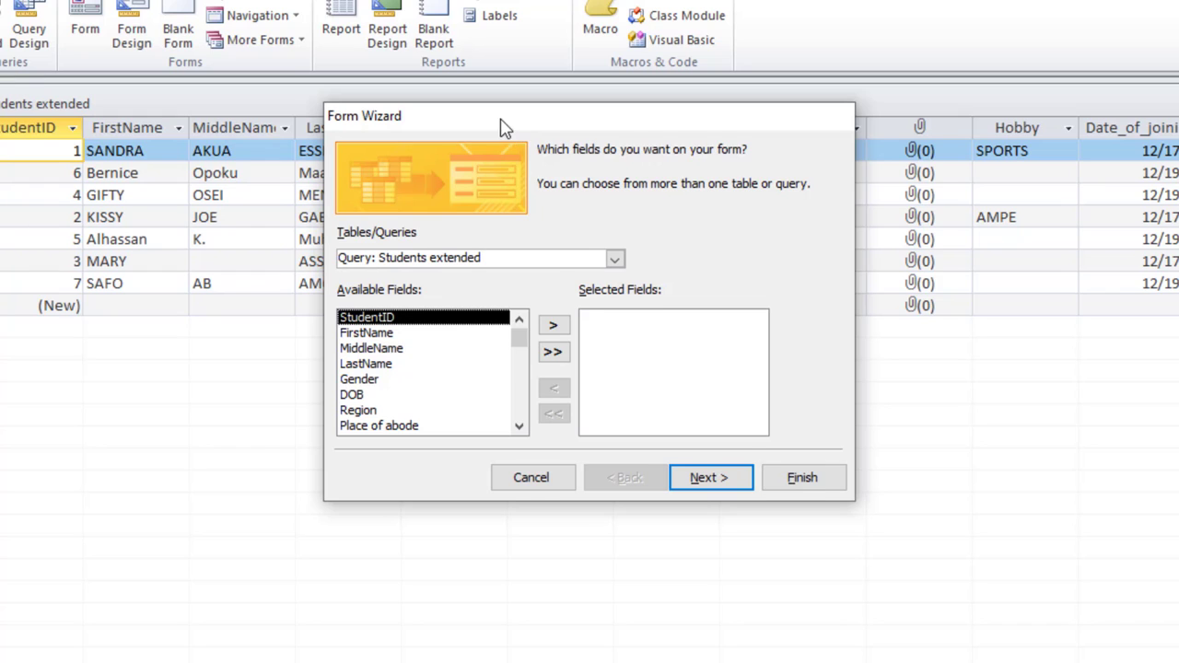
{"action": "left_click_drag", "start_coordinate": [500, 126], "coordinate": [471, 114]}
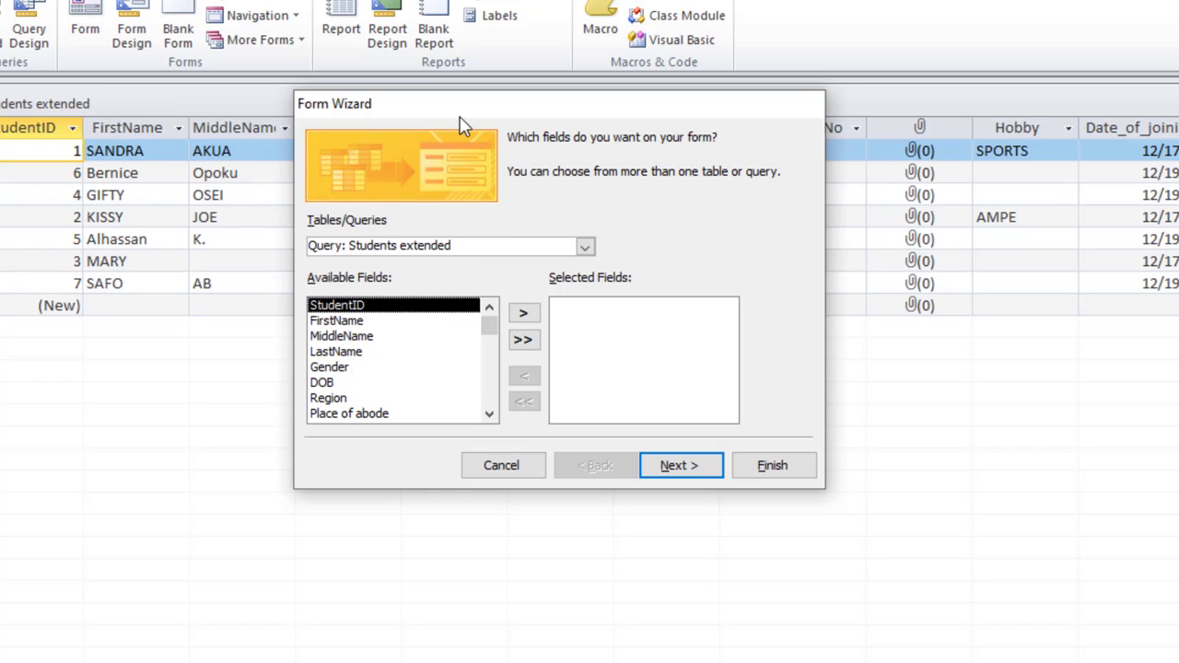
{"action": "left_click", "coordinate": [524, 340]}
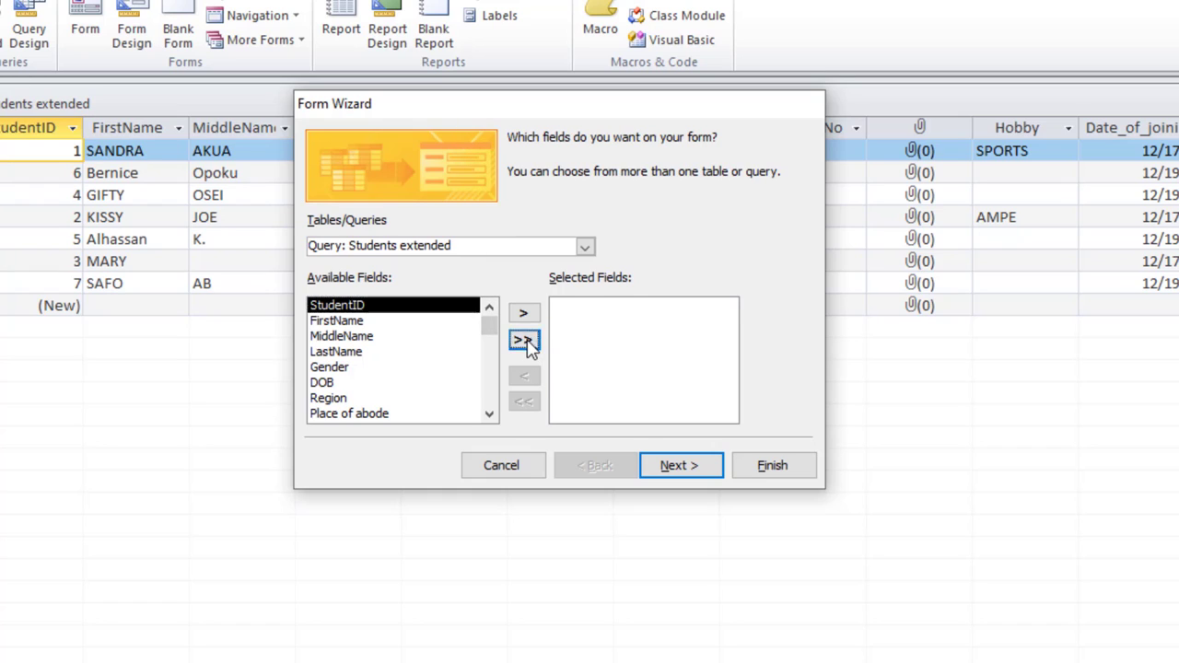
{"action": "left_click", "coordinate": [692, 468]}
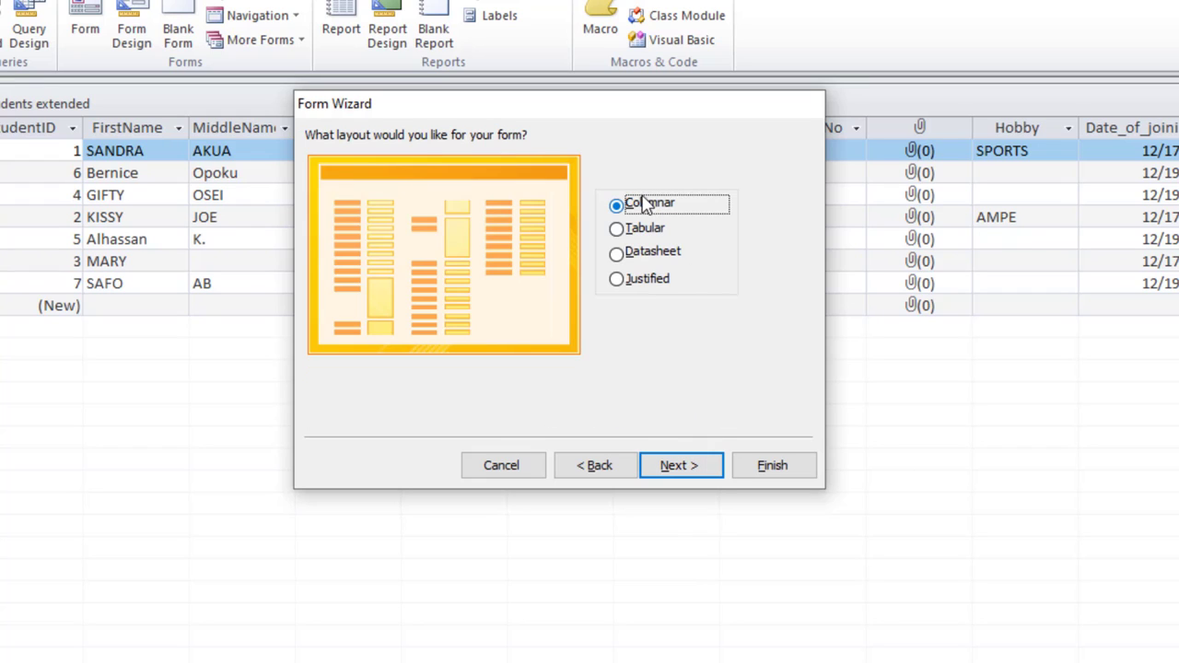
Compare the Tabular, Datasheet and Justified layouts, then pick Columnar and continue.
{"action": "left_click", "coordinate": [617, 230]}
{"action": "left_click", "coordinate": [619, 254]}
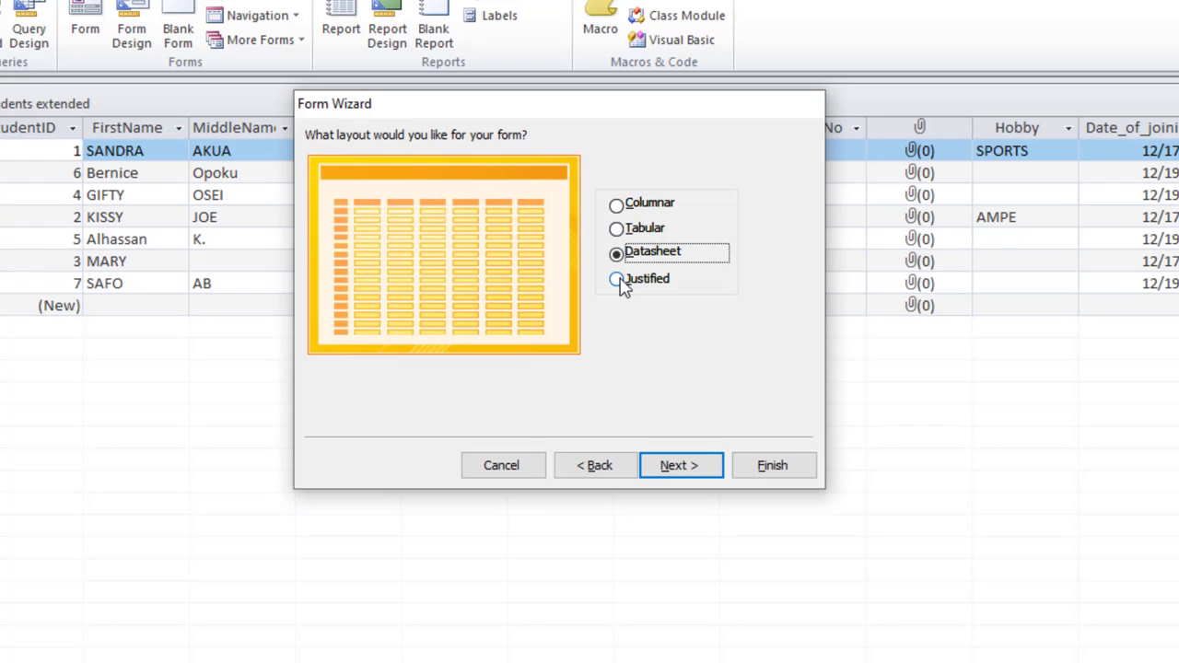
{"action": "left_click", "coordinate": [616, 279]}
{"action": "left_click", "coordinate": [620, 256]}
{"action": "left_click", "coordinate": [618, 229]}
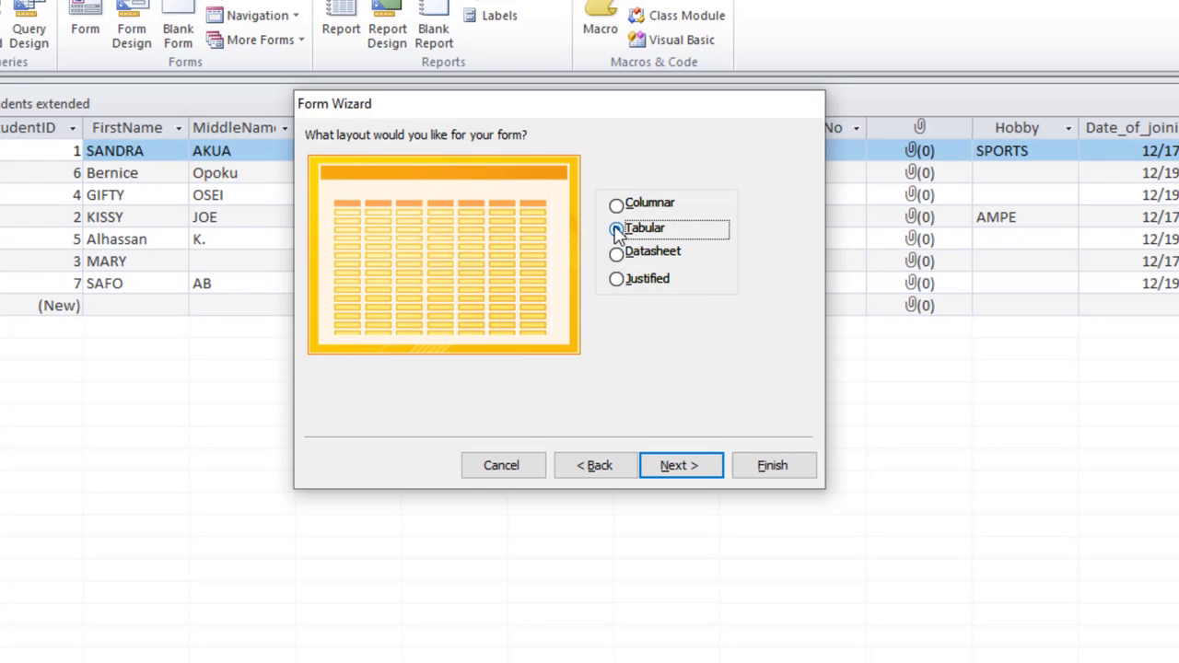
{"action": "left_click", "coordinate": [619, 205]}
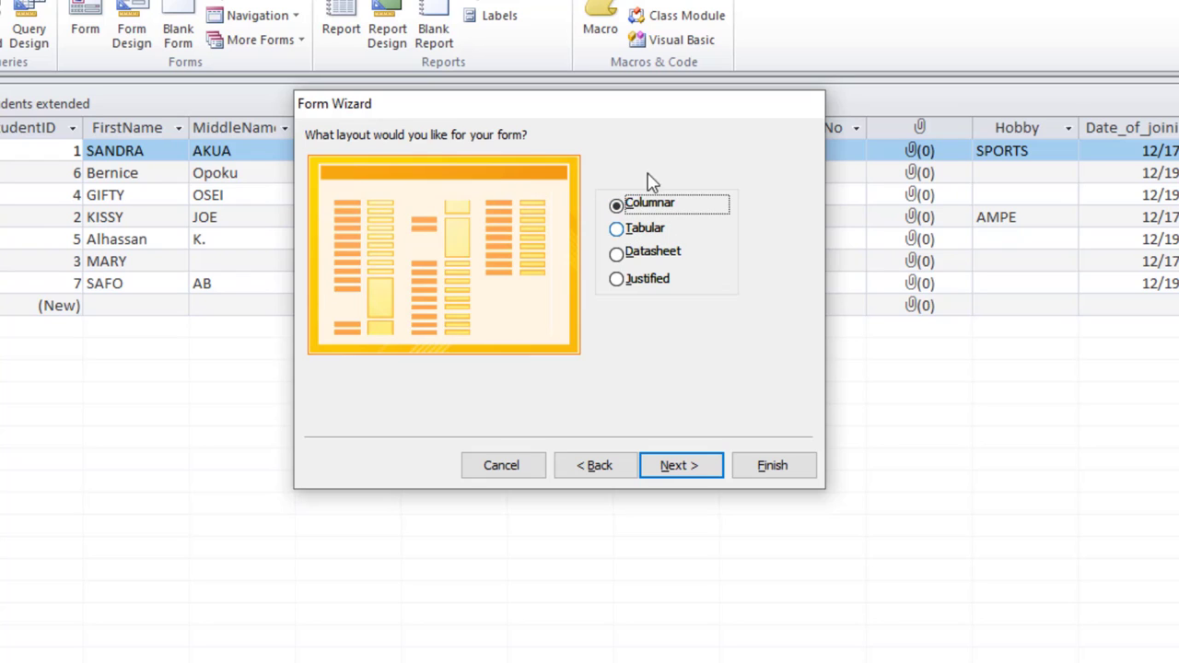
{"action": "left_click", "coordinate": [710, 466]}
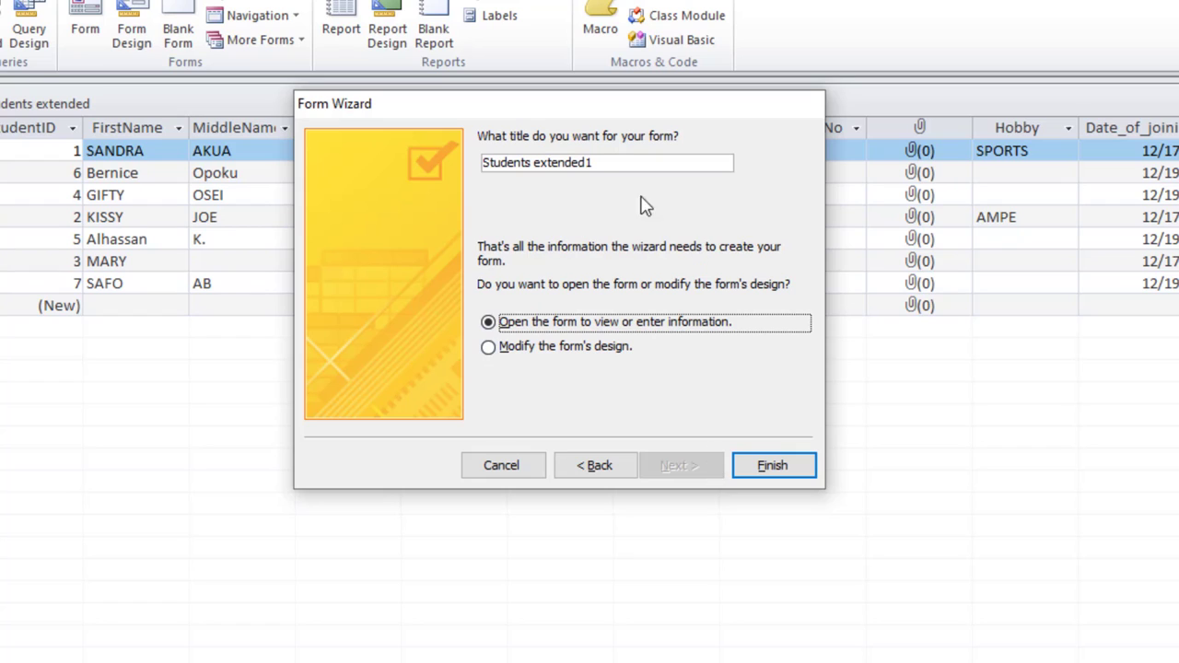
Title the form 'student profile New' and finish the wizard to open it in Form view.
{"action": "left_click", "coordinate": [614, 163]}
{"action": "left_click_drag", "start_coordinate": [594, 162], "coordinate": [477, 162]}
{"action": "left_click", "coordinate": [677, 161]}
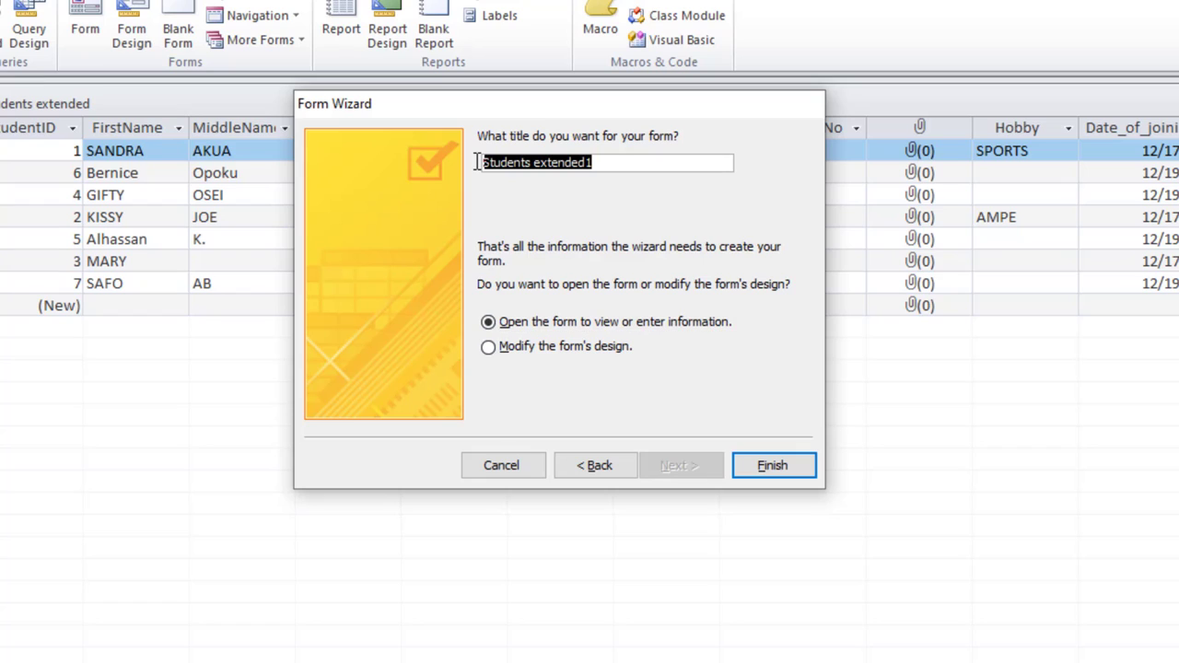
{"action": "type", "text": "student profu"}
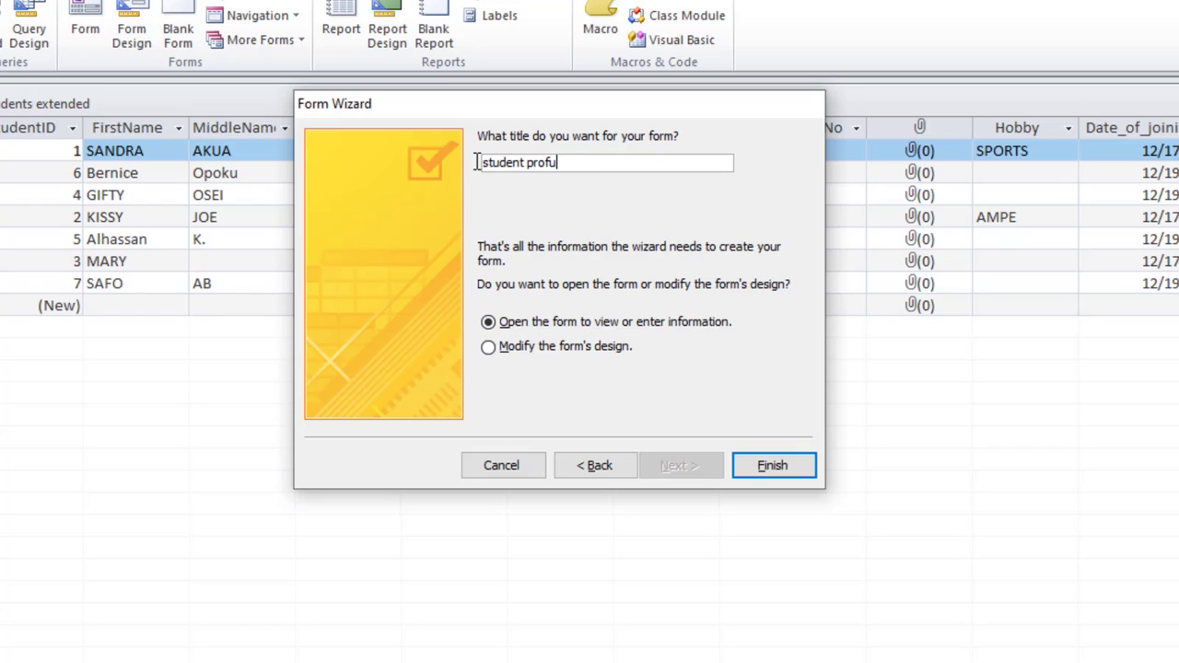
{"action": "key", "text": "BackSpace"}
{"action": "type", "text": "ile New"}
{"action": "left_click_drag", "start_coordinate": [589, 160], "coordinate": [658, 147]}
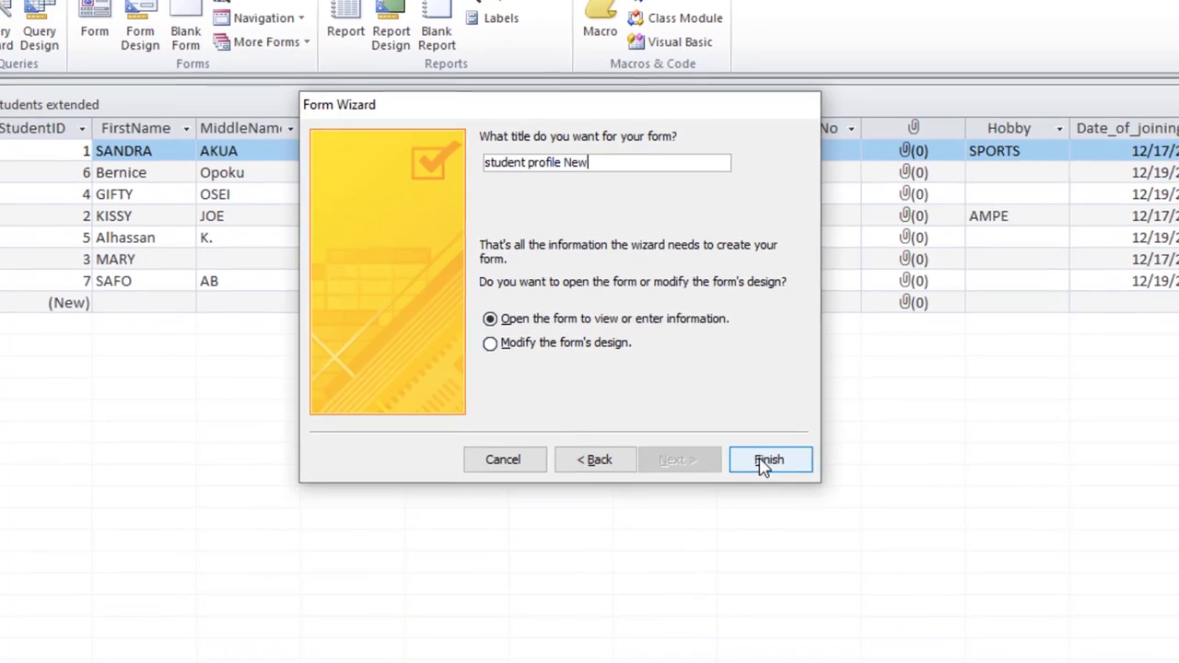
{"action": "left_click", "coordinate": [770, 463]}
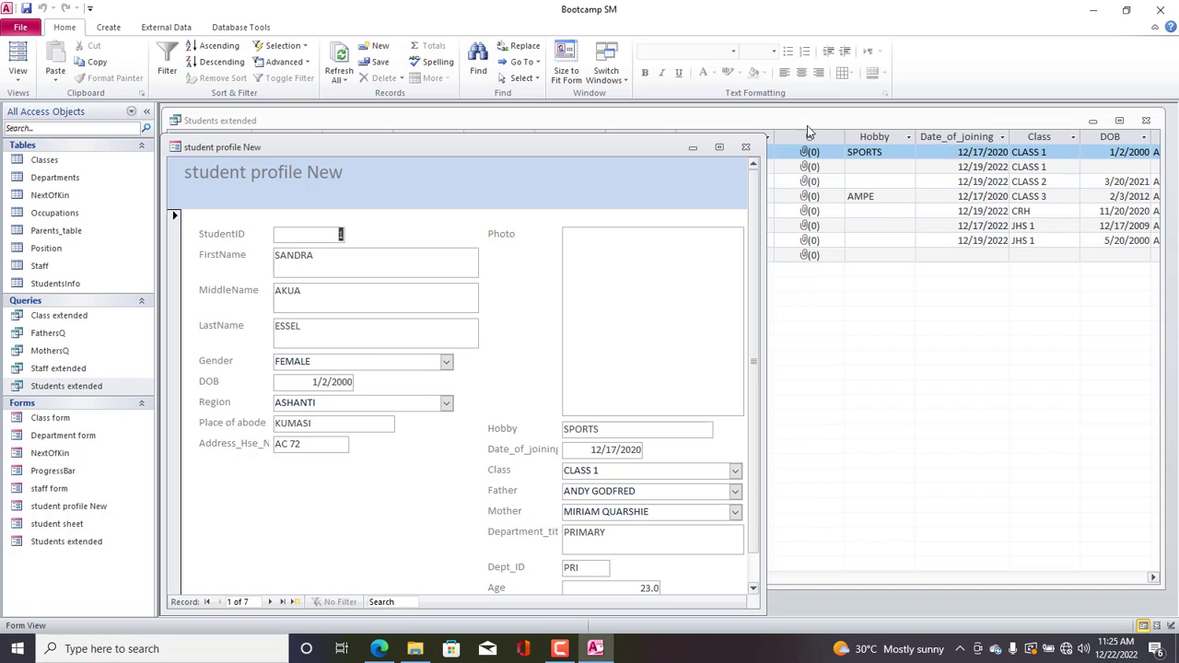
Maximize the student profile New form, then open and close the Students extended form.
{"action": "left_click_drag", "start_coordinate": [618, 146], "coordinate": [642, 133]}
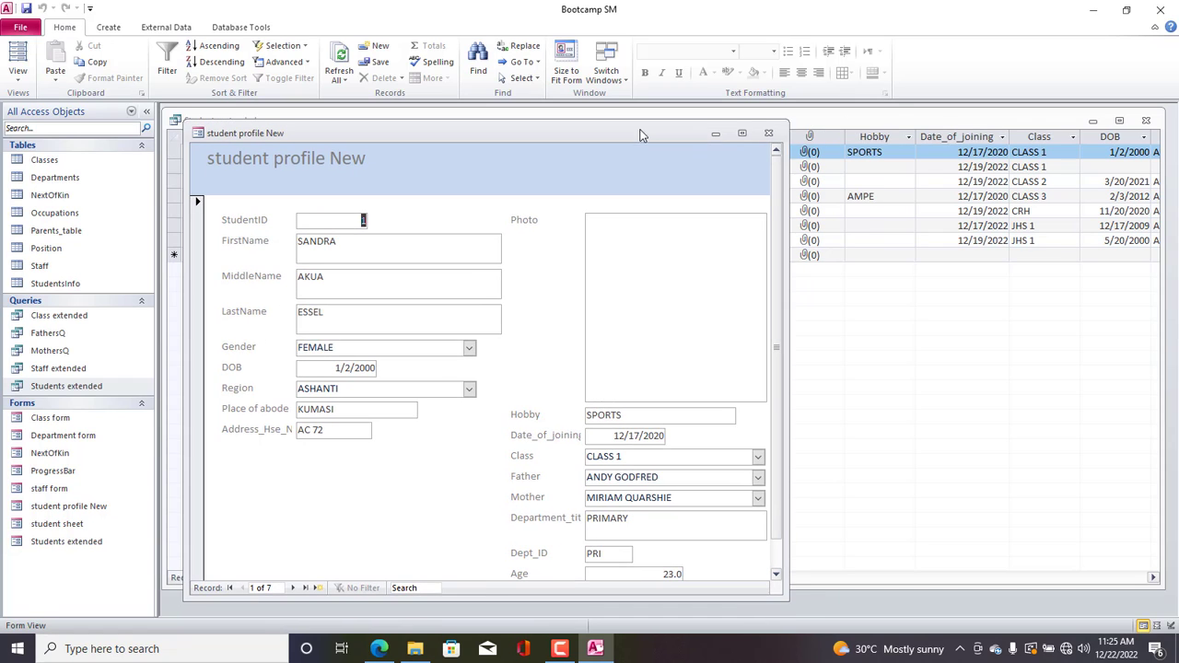
{"action": "left_click", "coordinate": [742, 131]}
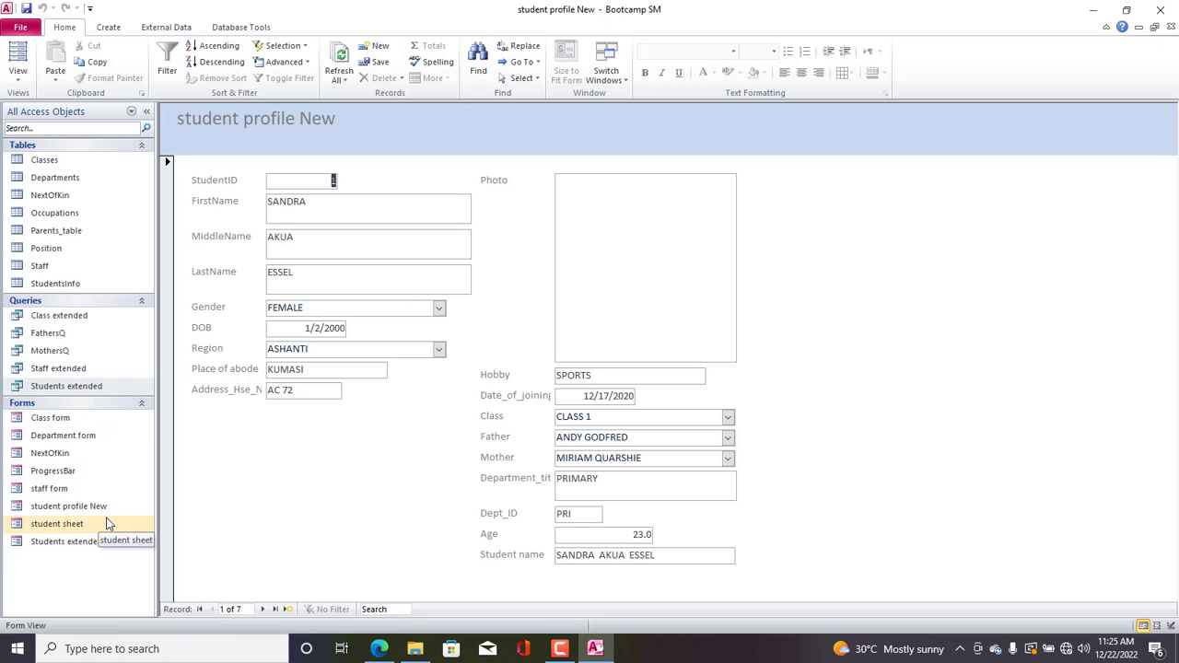
{"action": "left_click", "coordinate": [69, 544]}
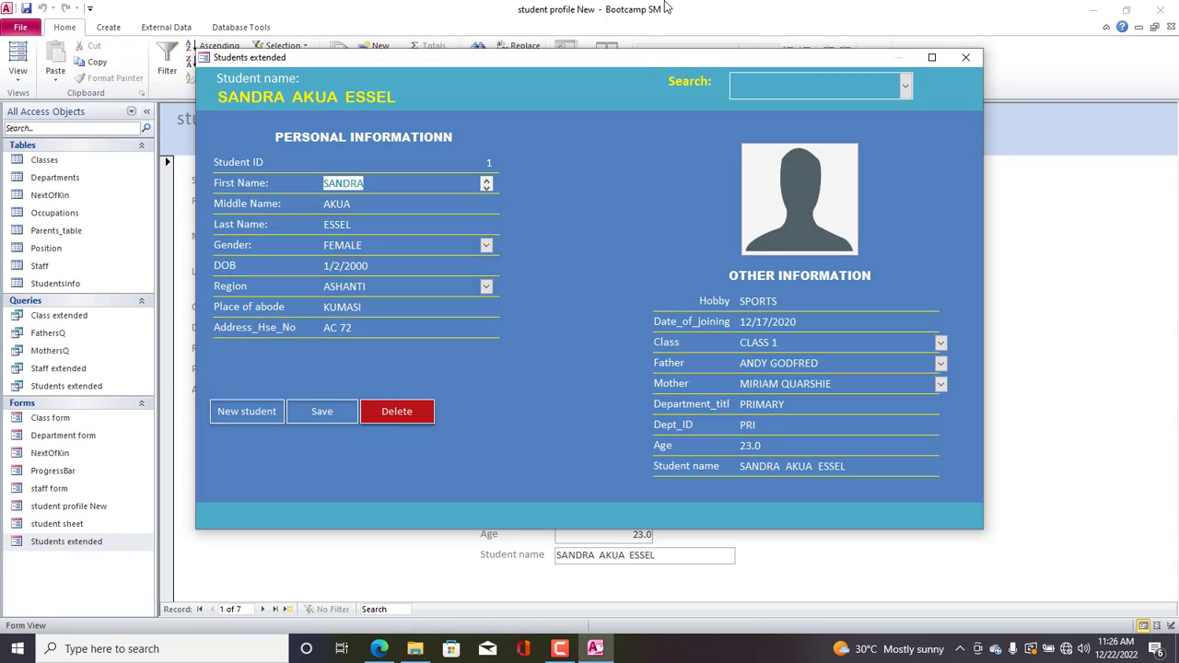
{"action": "left_click_drag", "start_coordinate": [612, 70], "coordinate": [637, 77]}
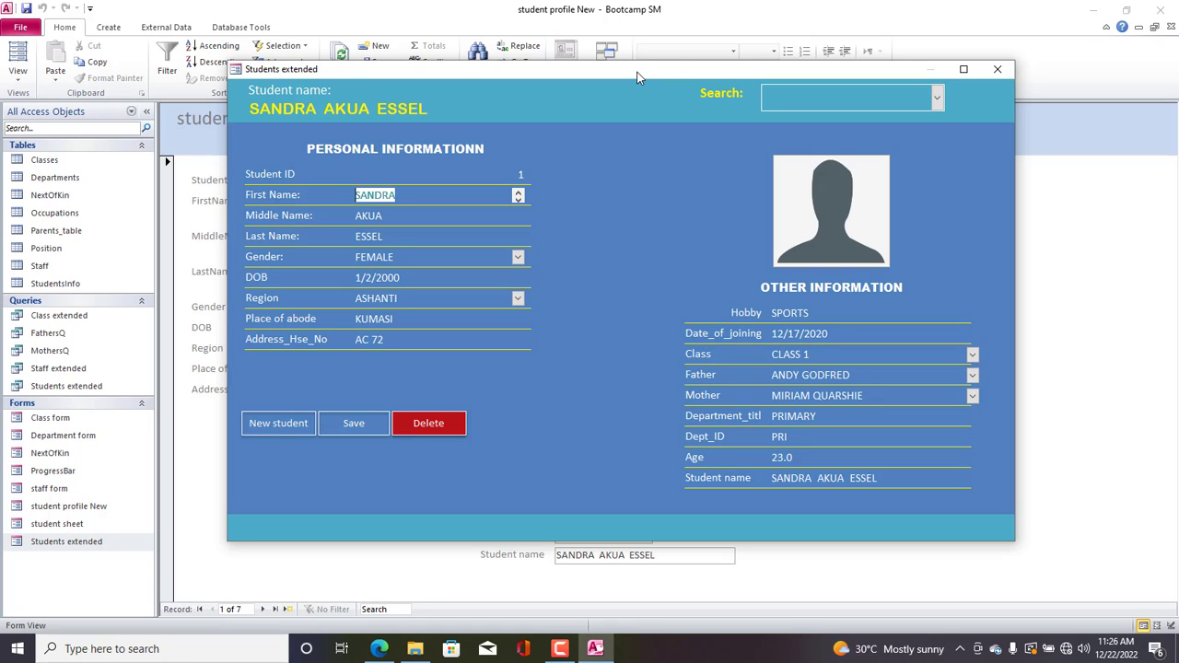
{"action": "left_click", "coordinate": [995, 70]}
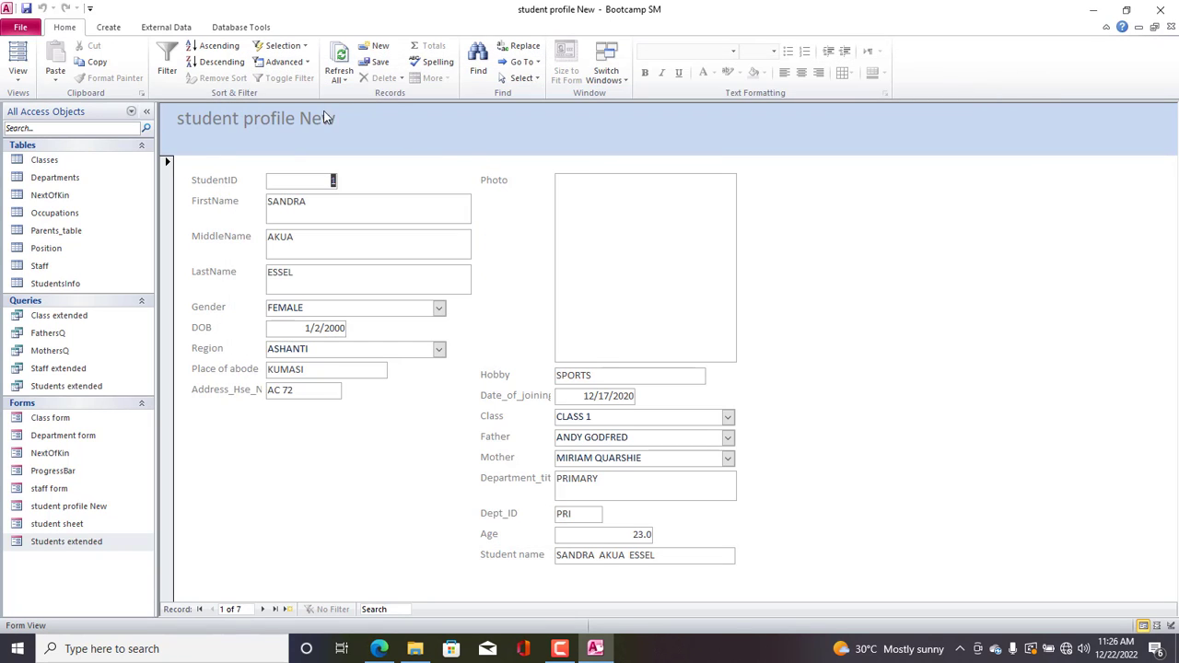
Switch student profile New to Design view and widen the form's design area.
{"action": "right_click", "coordinate": [289, 118]}
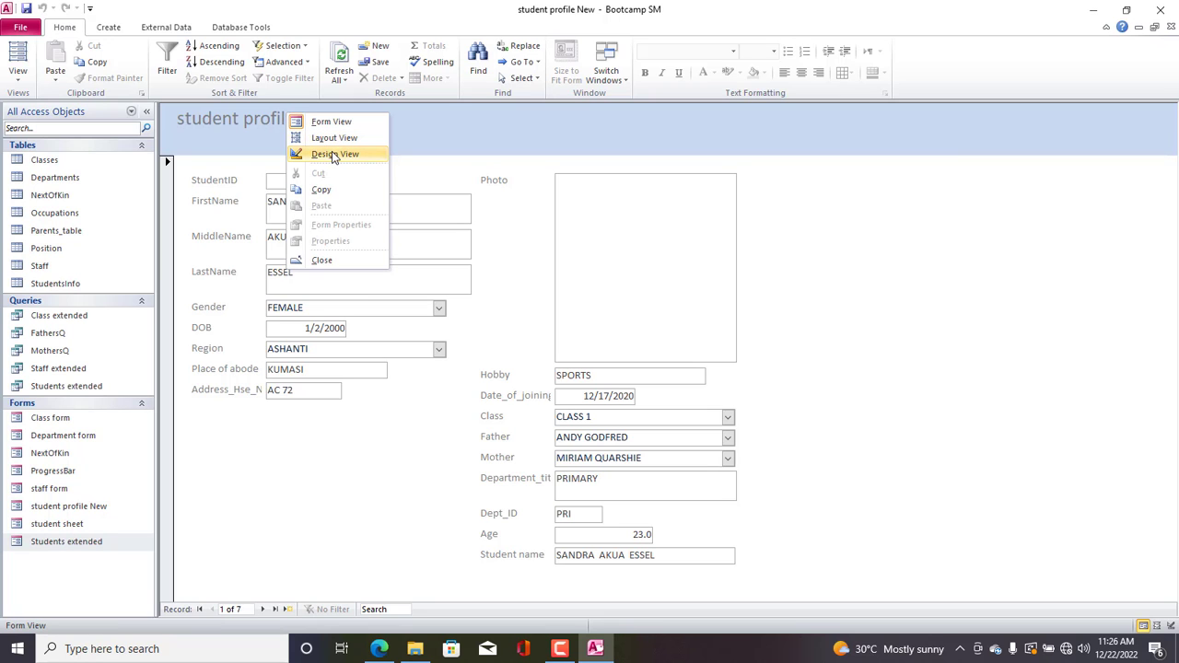
{"action": "left_click", "coordinate": [239, 105]}
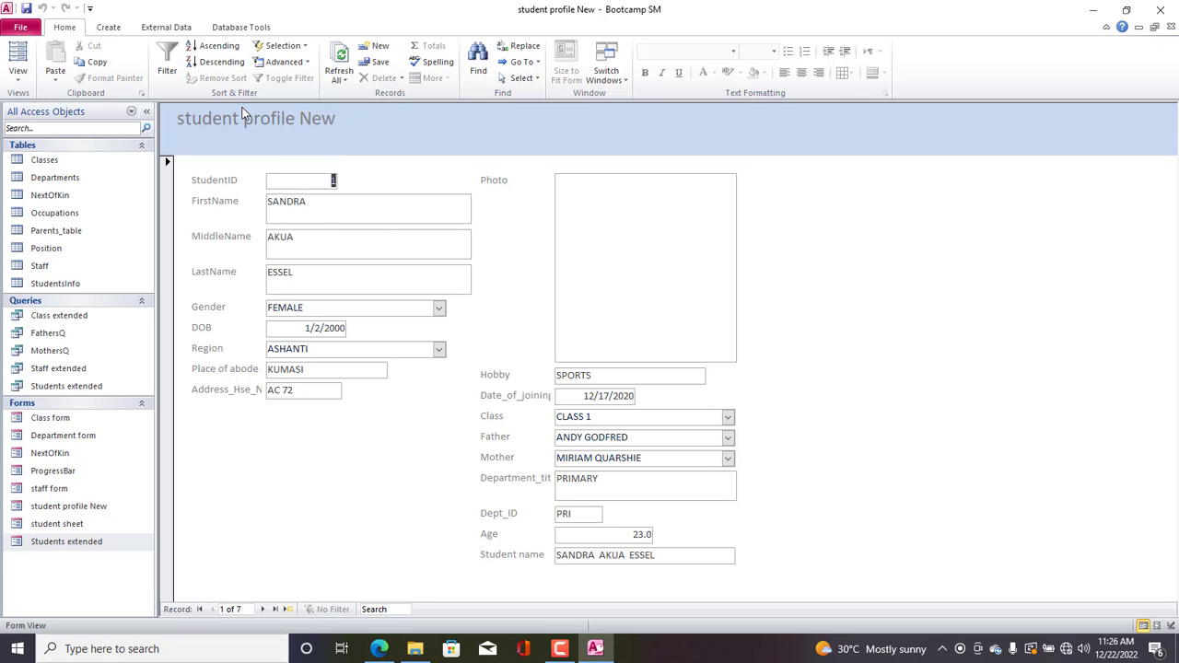
{"action": "right_click", "coordinate": [243, 109]}
{"action": "left_click", "coordinate": [281, 151]}
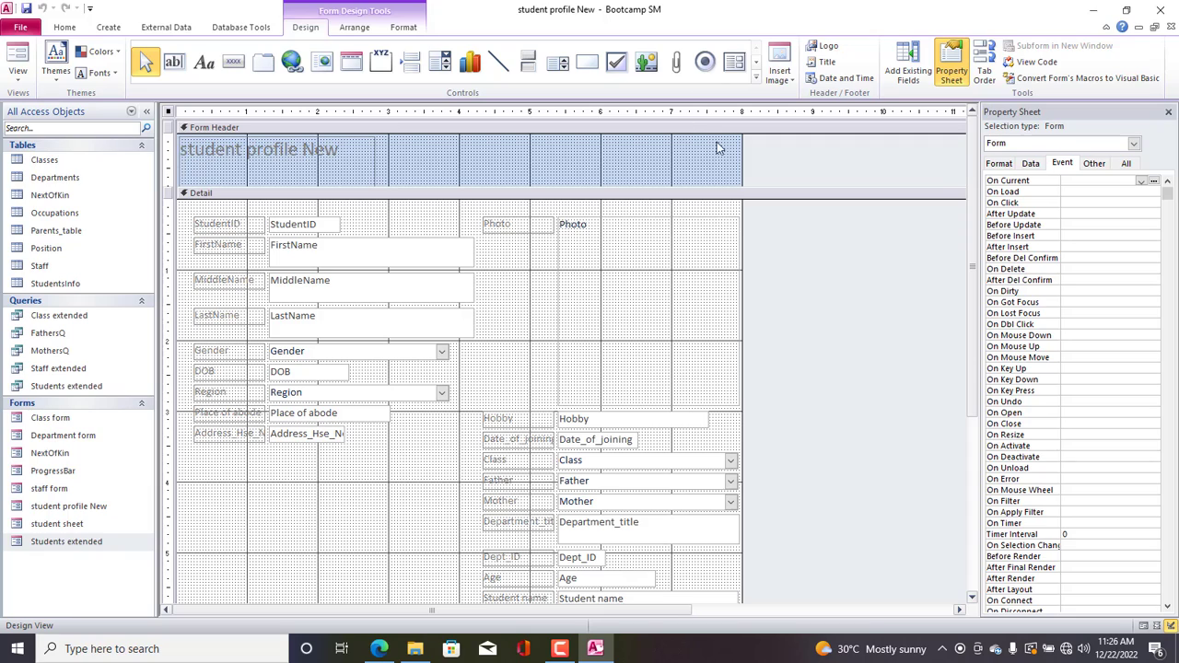
{"action": "mouse_move", "coordinate": [974, 192]}
{"action": "left_mouse_down"}
{"action": "mouse_move", "coordinate": [987, 267]}
{"action": "mouse_move", "coordinate": [987, 205]}
{"action": "left_mouse_up"}
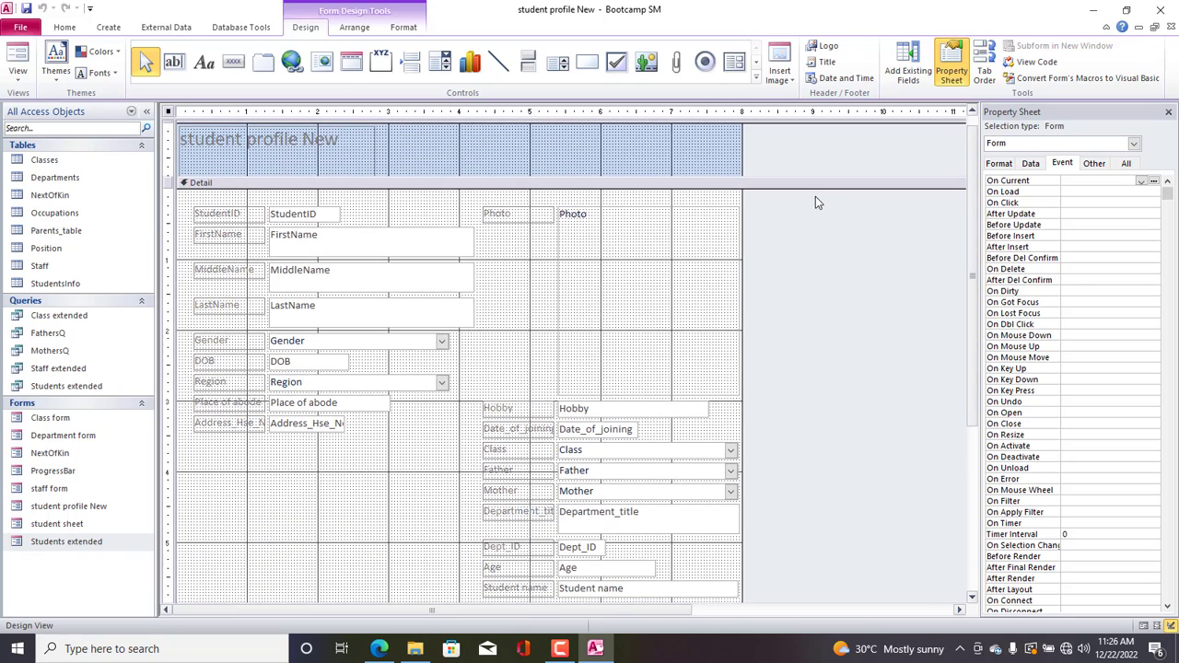
{"action": "left_click_drag", "start_coordinate": [745, 163], "coordinate": [912, 155]}
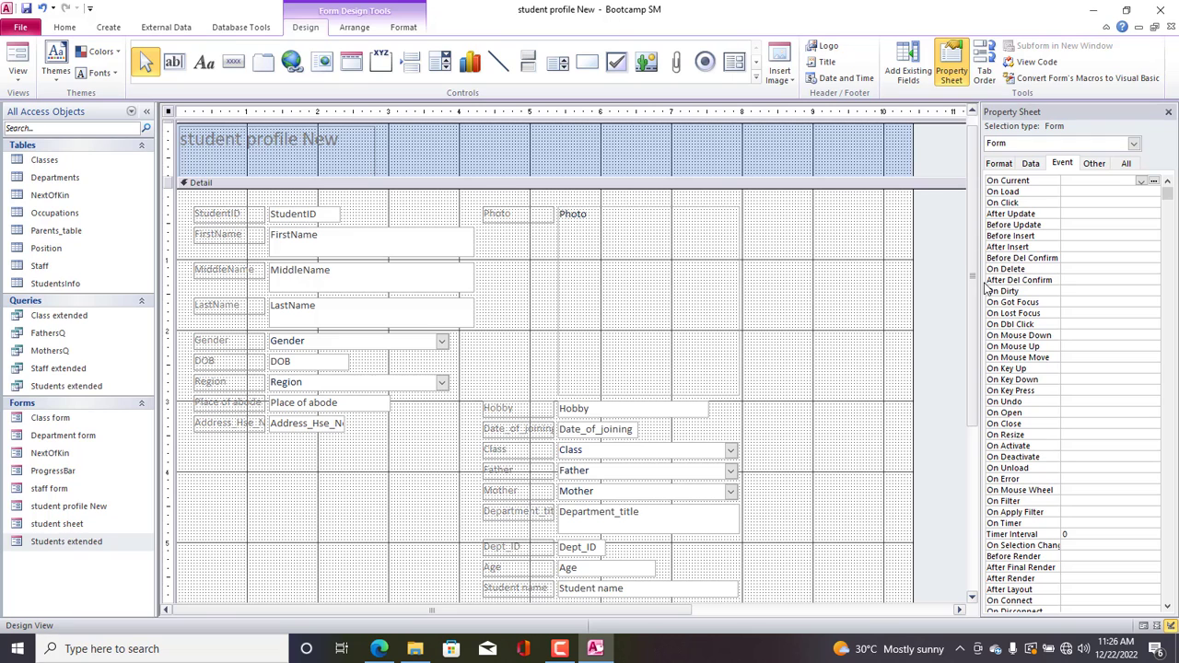
{"action": "scroll", "coordinate": [975, 294], "scroll_direction": "down", "scroll_amount": 1}
Shrink the Photo box, delete its caption label, and move it to the right.
{"action": "left_click", "coordinate": [604, 267]}
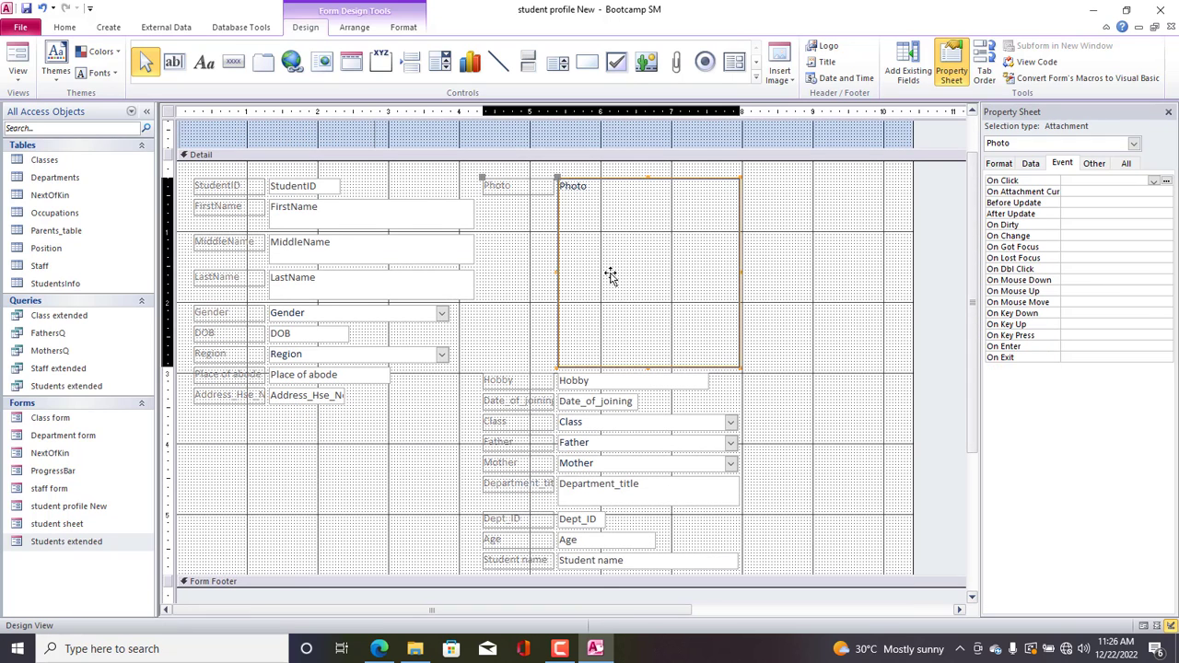
{"action": "left_click_drag", "start_coordinate": [738, 366], "coordinate": [681, 285]}
{"action": "left_click_drag", "start_coordinate": [638, 242], "coordinate": [644, 266]}
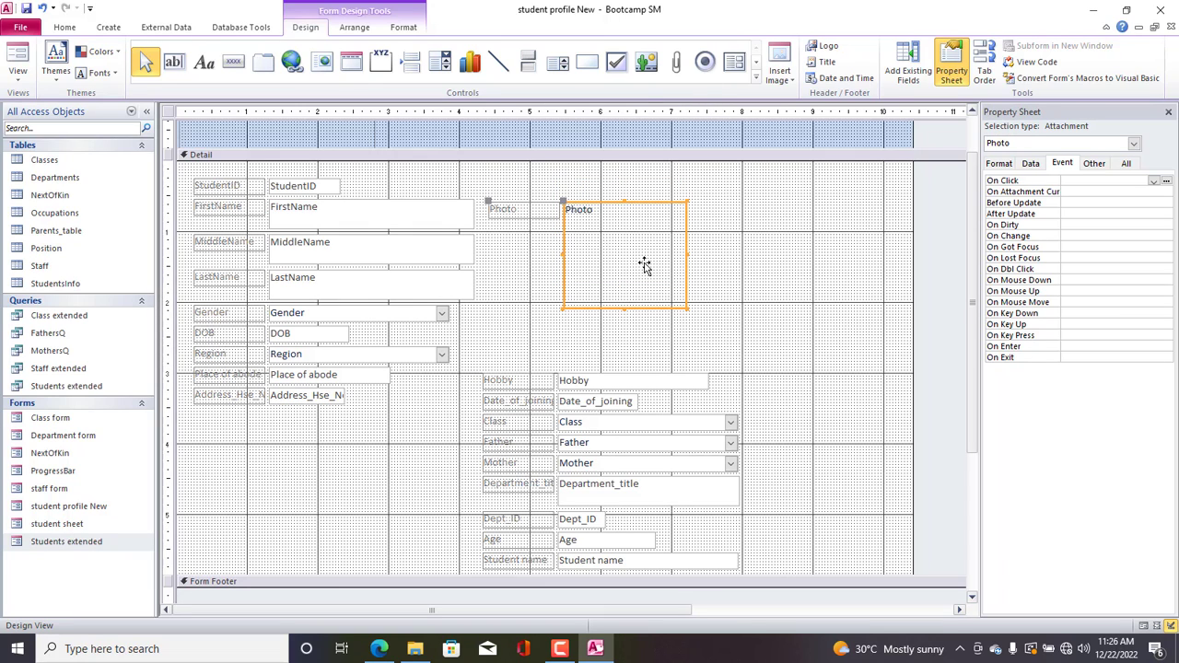
{"action": "left_click", "coordinate": [491, 203]}
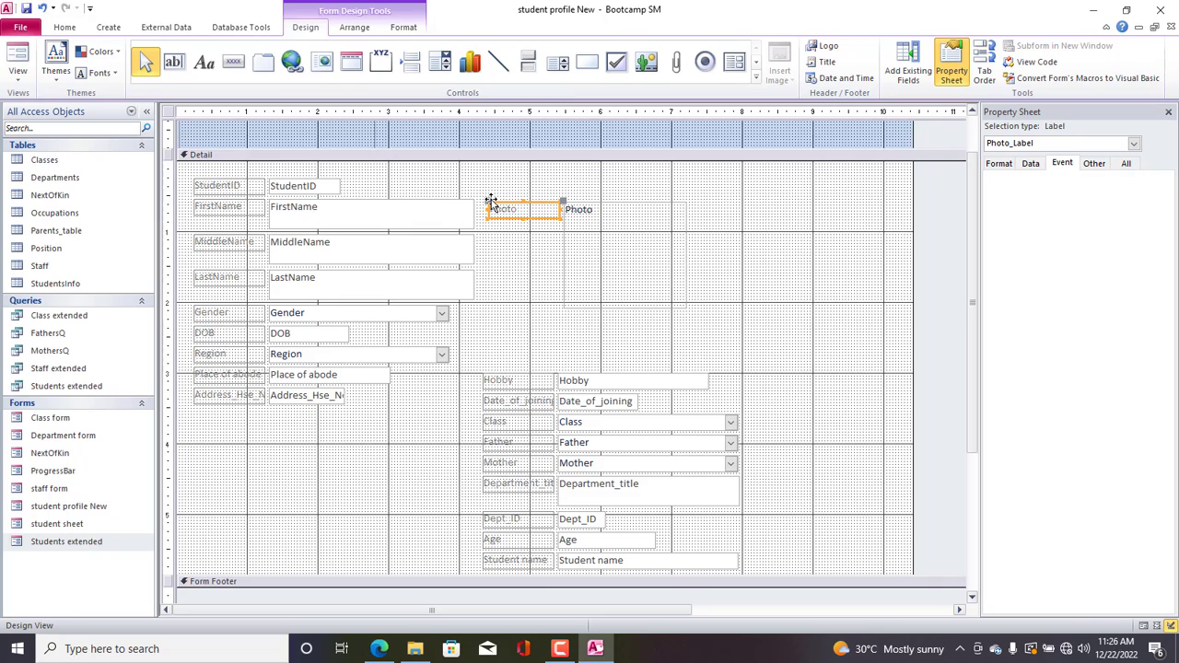
{"action": "key", "text": "Delete"}
{"action": "left_click", "coordinate": [568, 299]}
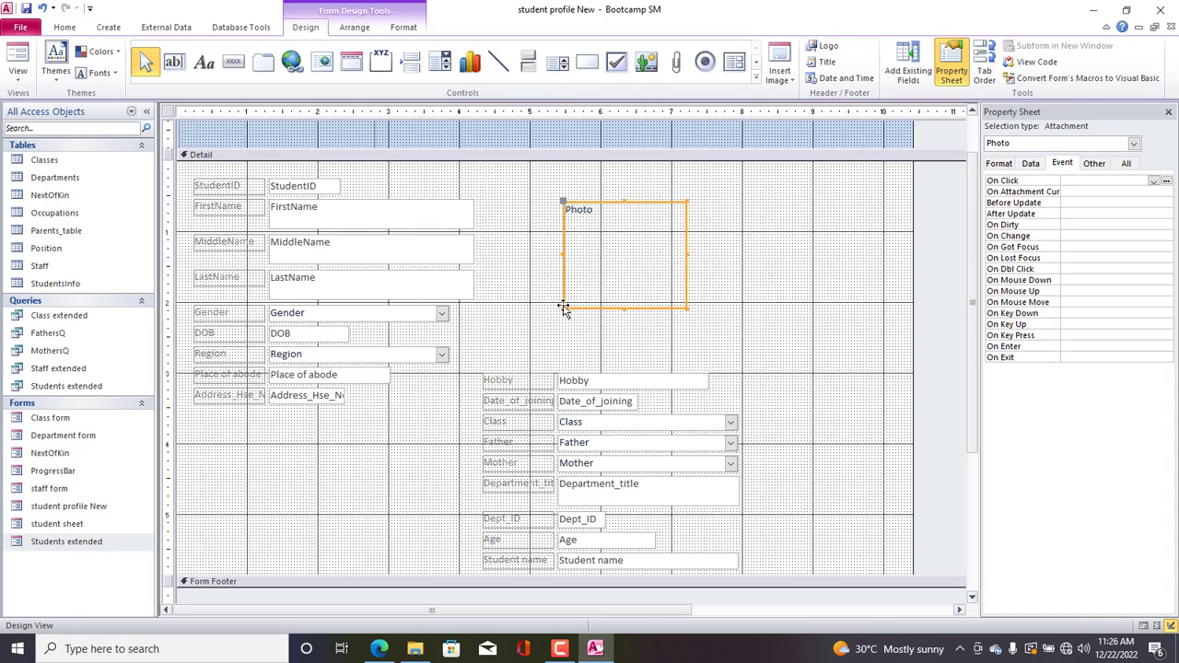
{"action": "mouse_move", "coordinate": [605, 289]}
{"action": "left_mouse_down"}
{"action": "mouse_move", "coordinate": [753, 292]}
{"action": "mouse_move", "coordinate": [746, 285]}
{"action": "left_mouse_up"}
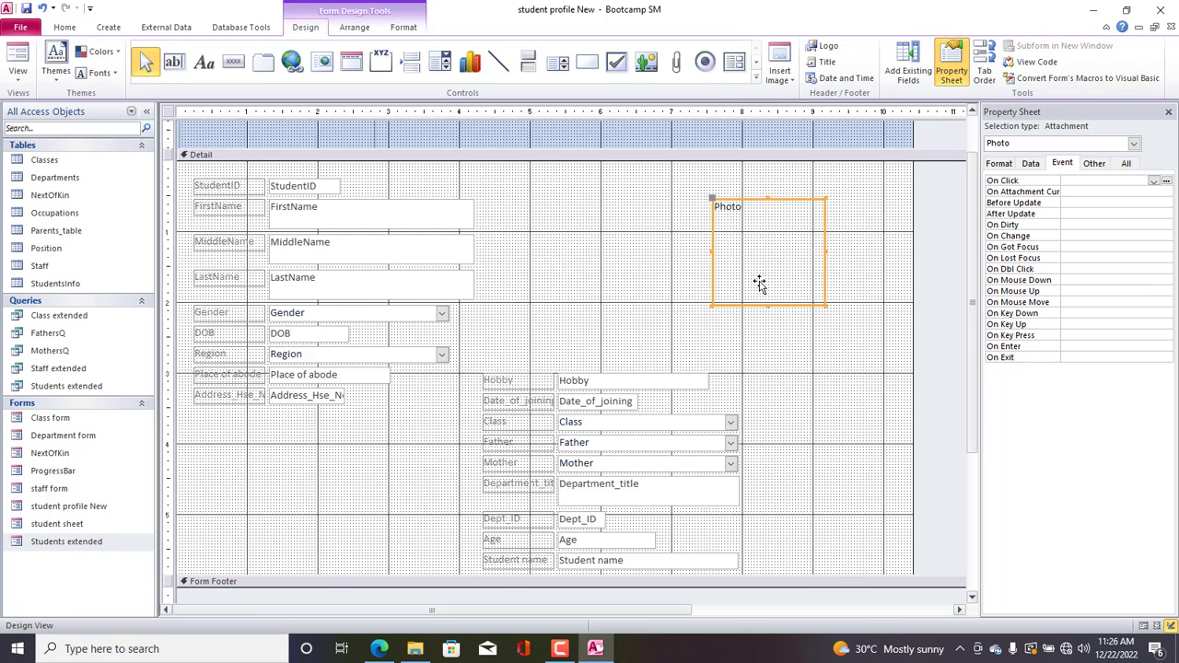
{"action": "left_click_drag", "start_coordinate": [826, 307], "coordinate": [836, 305]}
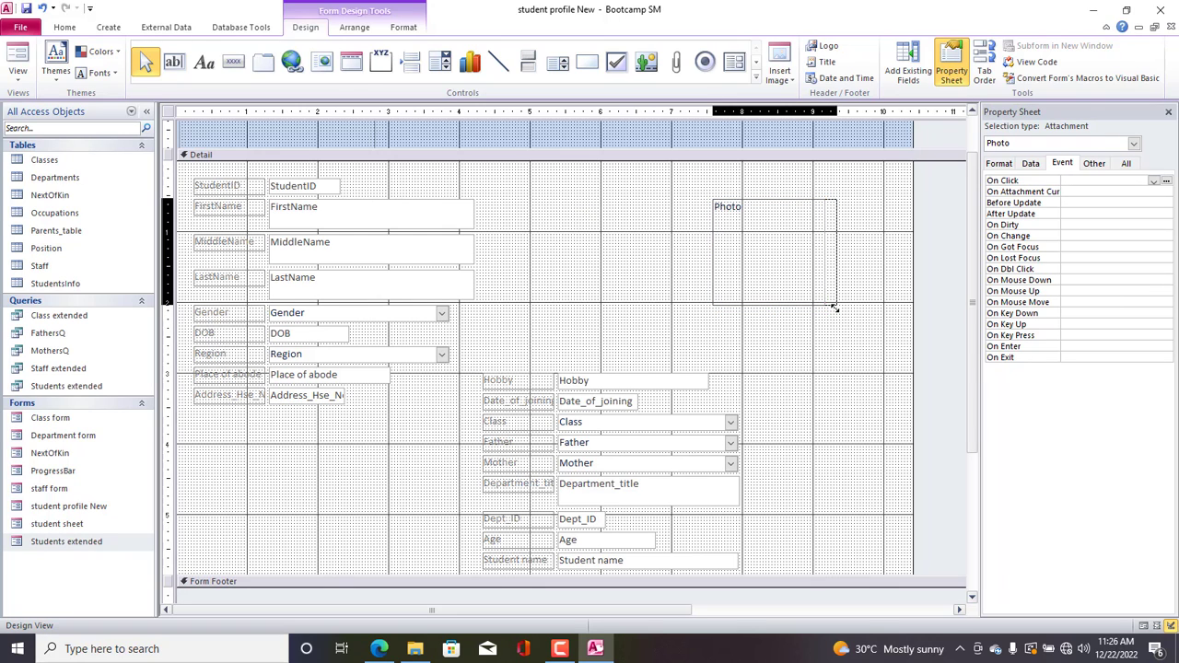
Select the left and right columns of field controls for resizing.
{"action": "left_click_drag", "start_coordinate": [337, 431], "coordinate": [308, 186]}
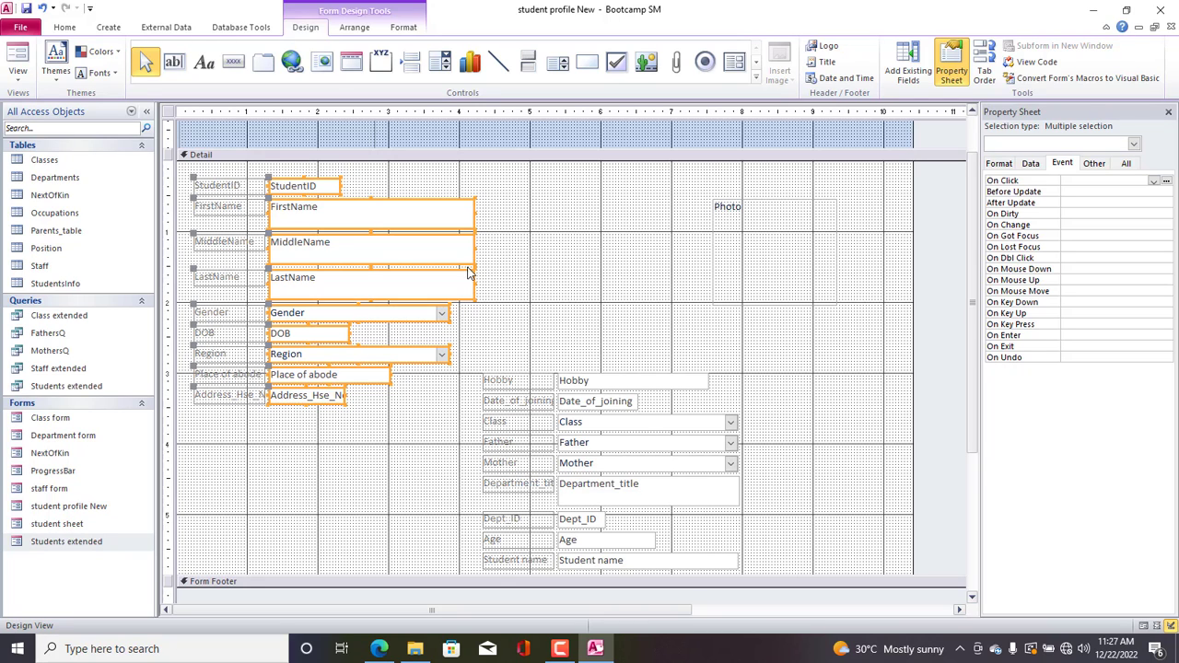
{"action": "left_click_drag", "start_coordinate": [618, 352], "coordinate": [586, 568]}
{"action": "right_click", "coordinate": [577, 545]}
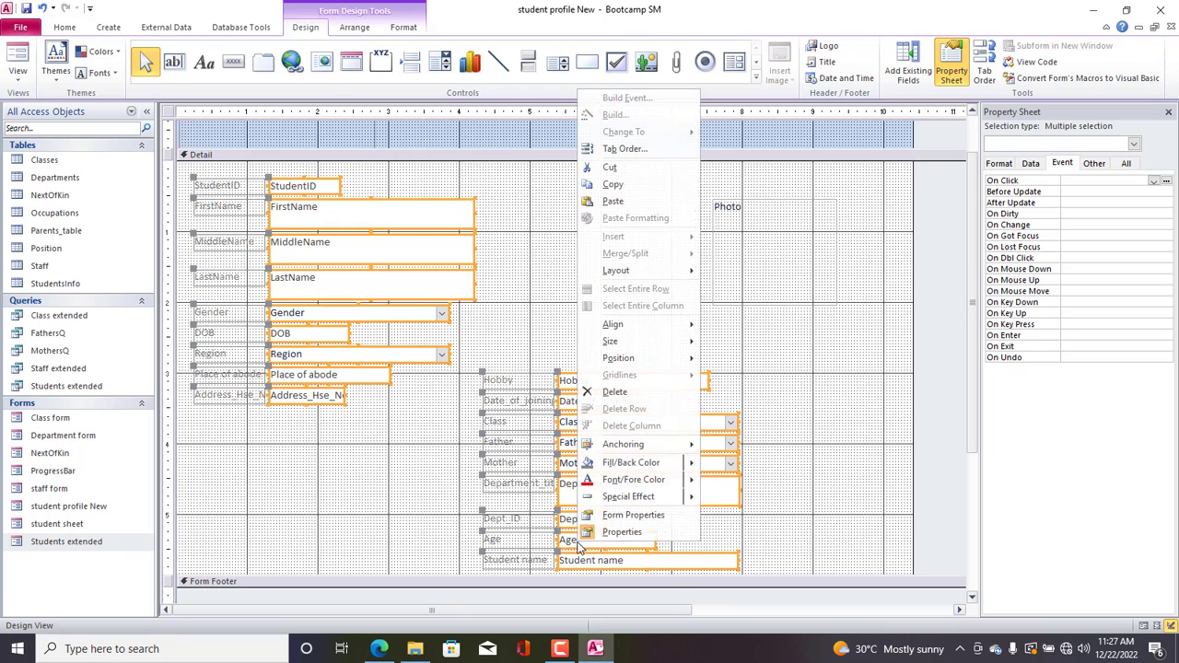
{"action": "mouse_move", "coordinate": [665, 351]}
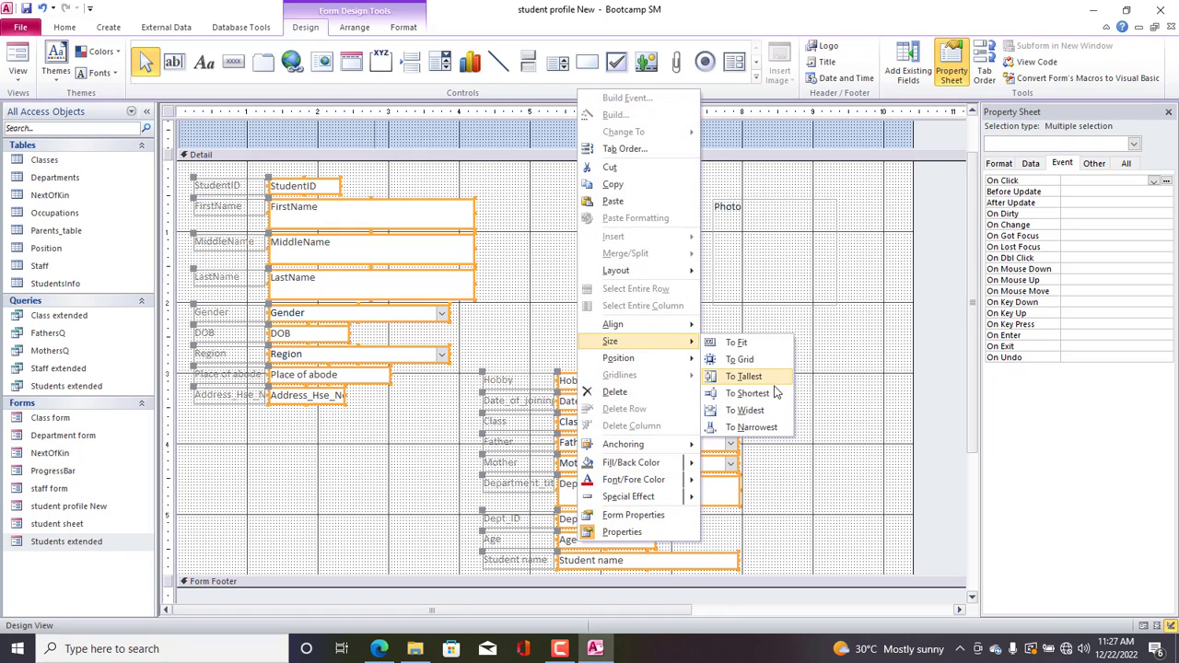
Size the selected fields To Shortest, then To Widest.
{"action": "left_click", "coordinate": [748, 393]}
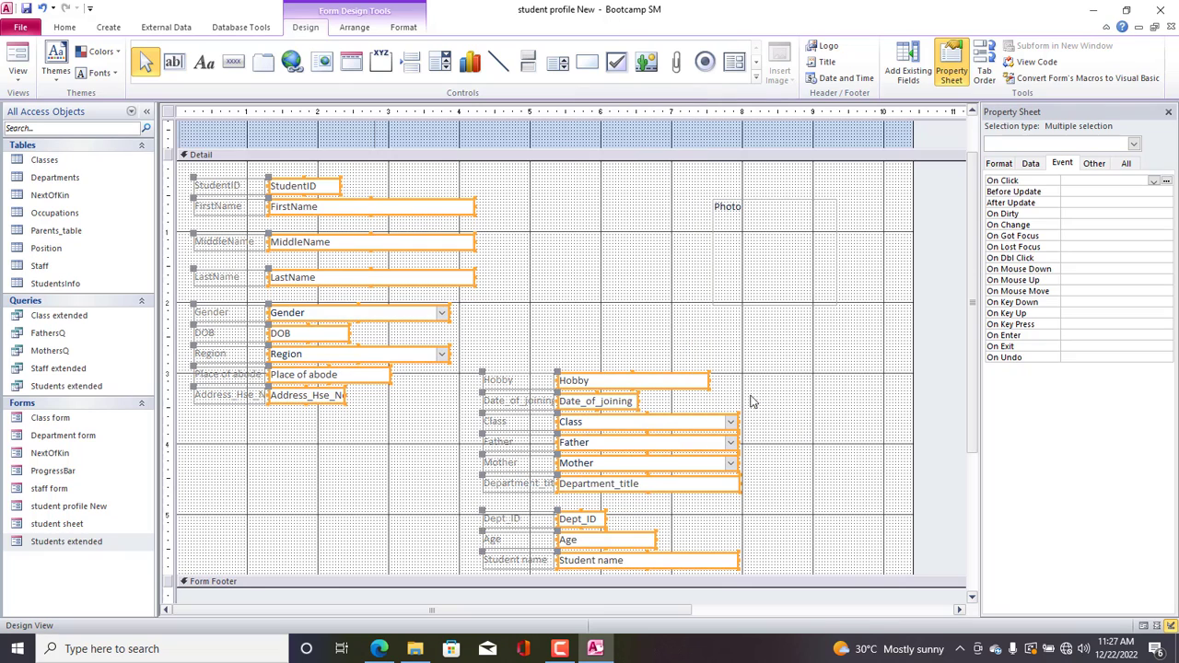
{"action": "right_click", "coordinate": [634, 418]}
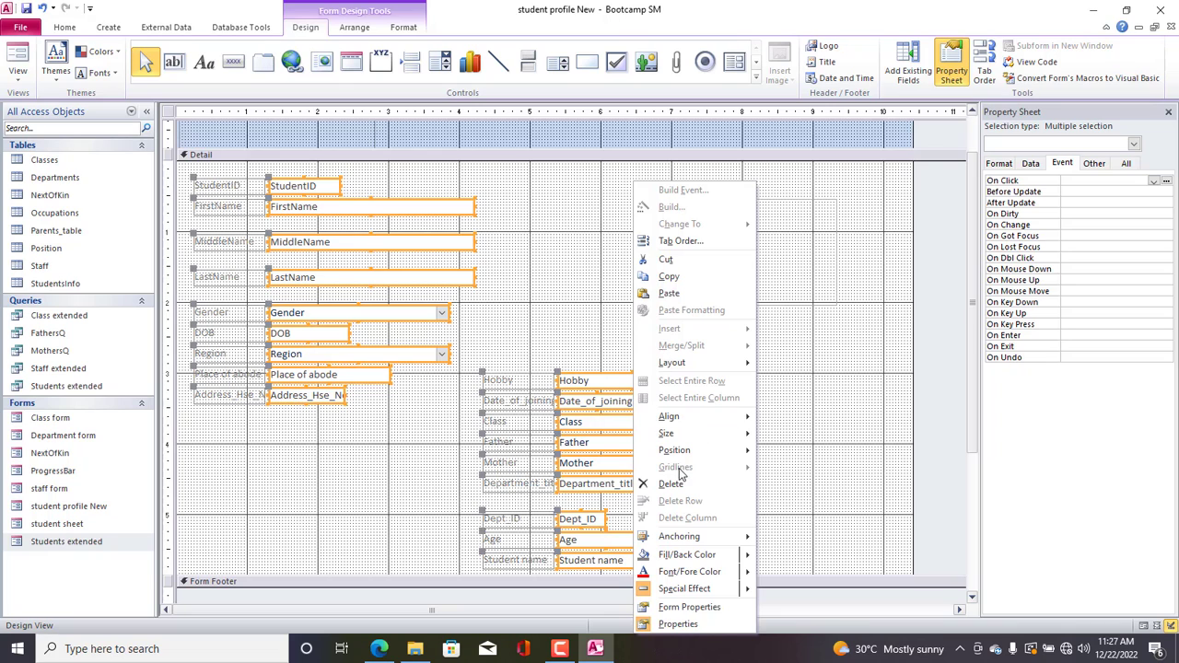
{"action": "mouse_move", "coordinate": [700, 433]}
{"action": "left_click", "coordinate": [811, 505]}
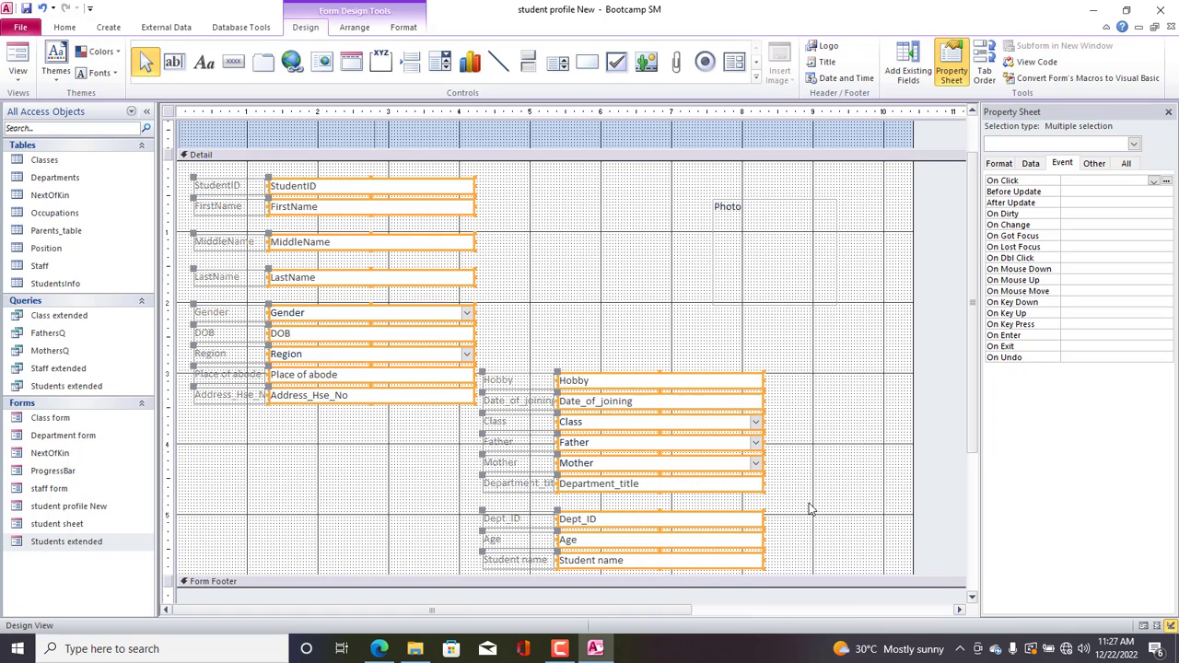
Move the Dept_ID, Age and Student name rows up under Department_title.
{"action": "left_click", "coordinate": [868, 473]}
{"action": "left_click_drag", "start_coordinate": [840, 509], "coordinate": [514, 592]}
{"action": "key", "text": "Up"}
{"action": "key", "text": "Up"}
{"action": "key", "text": "Up"}
{"action": "key", "text": "Up"}
{"action": "key", "text": "Up"}
{"action": "key", "text": "Up"}
{"action": "key", "text": "Up"}
{"action": "key", "text": "Up"}
{"action": "key", "text": "Up"}
{"action": "key", "text": "Up"}
{"action": "key", "text": "Up"}
{"action": "key", "text": "Up"}
{"action": "key", "text": "Up"}
{"action": "key", "text": "Up"}
{"action": "key", "text": "Up"}
{"action": "key", "text": "Up"}
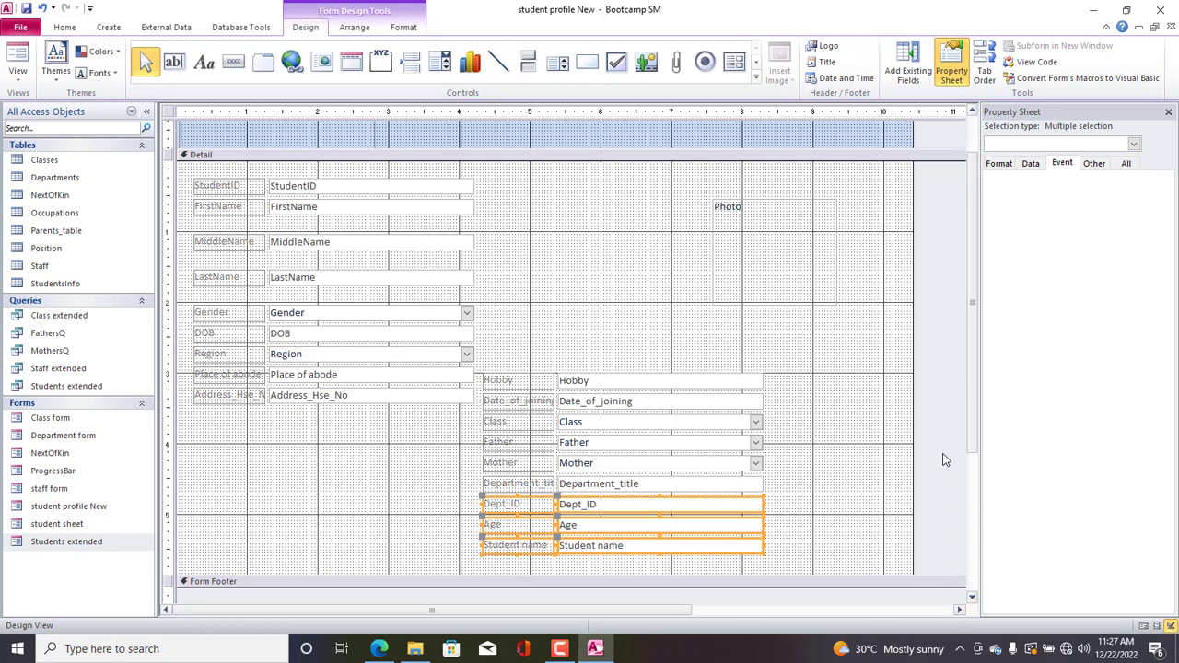
Nudge the Gender to Address_Hse_No rows down one grid step.
{"action": "left_click", "coordinate": [849, 449]}
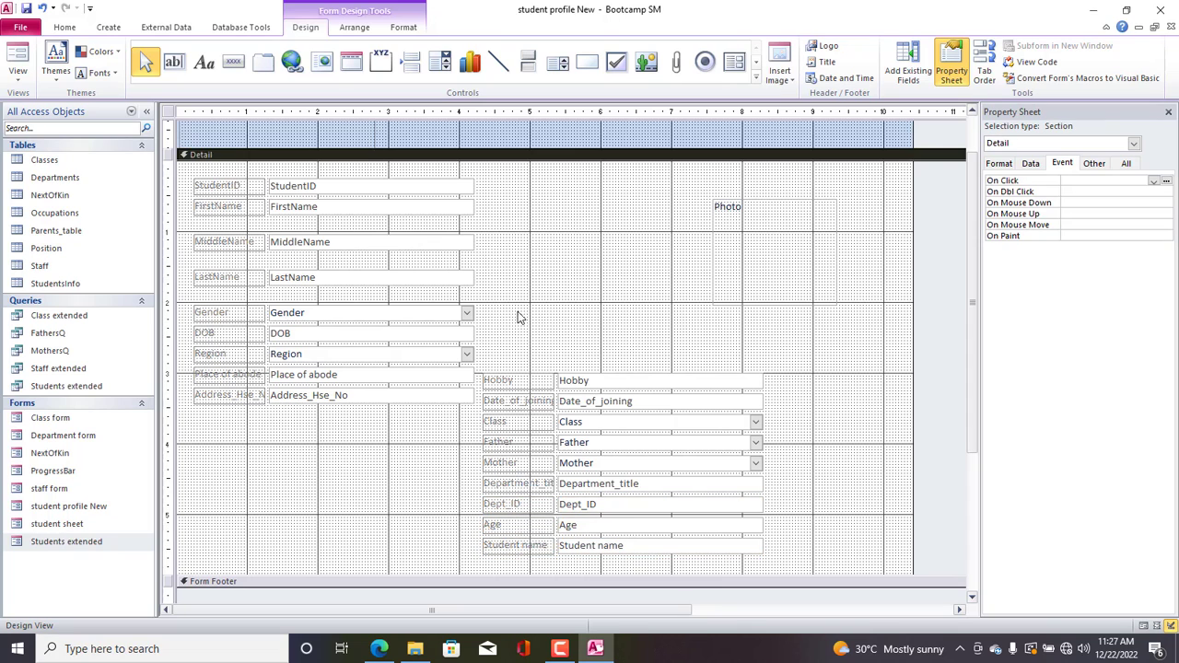
{"action": "left_click_drag", "start_coordinate": [350, 437], "coordinate": [208, 306]}
{"action": "left_click", "coordinate": [374, 420]}
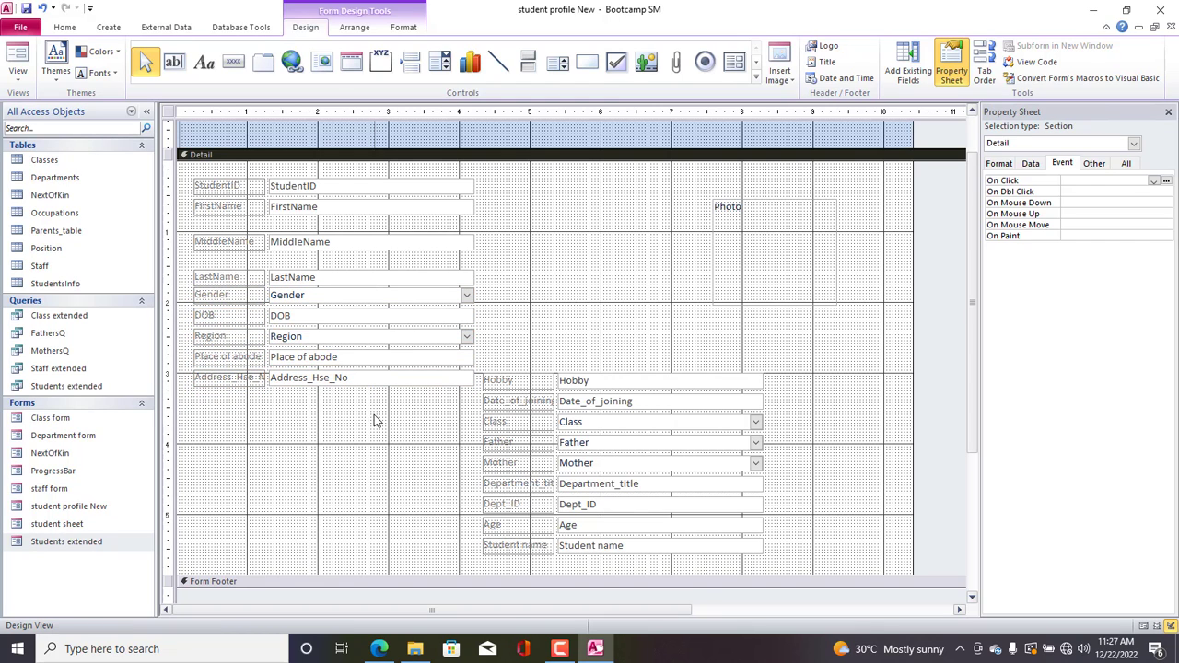
{"action": "left_click_drag", "start_coordinate": [374, 420], "coordinate": [237, 302]}
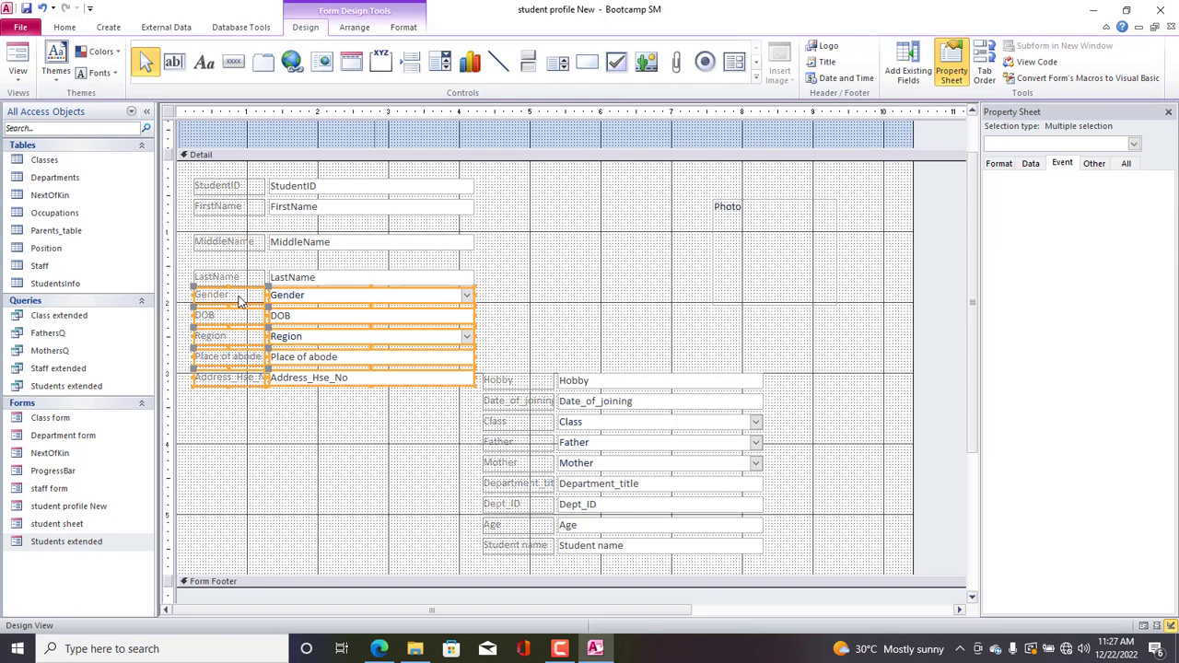
{"action": "key", "text": "Down"}
Realign the LastName and MiddleName to Address_Hse_No blocks to close the gaps.
{"action": "left_click_drag", "start_coordinate": [338, 441], "coordinate": [231, 277]}
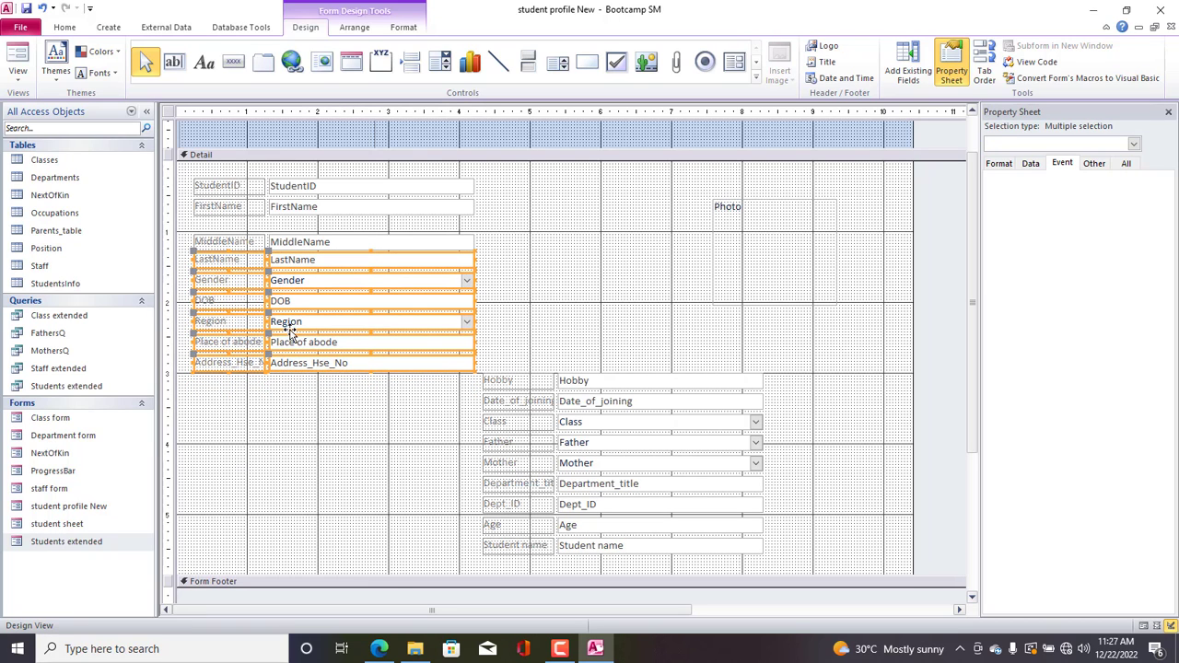
{"action": "left_click_drag", "start_coordinate": [354, 399], "coordinate": [236, 242]}
{"action": "key", "text": "Up"}
{"action": "key", "text": "Up"}
{"action": "key", "text": "Up"}
{"action": "key", "text": "Up"}
{"action": "key", "text": "Up"}
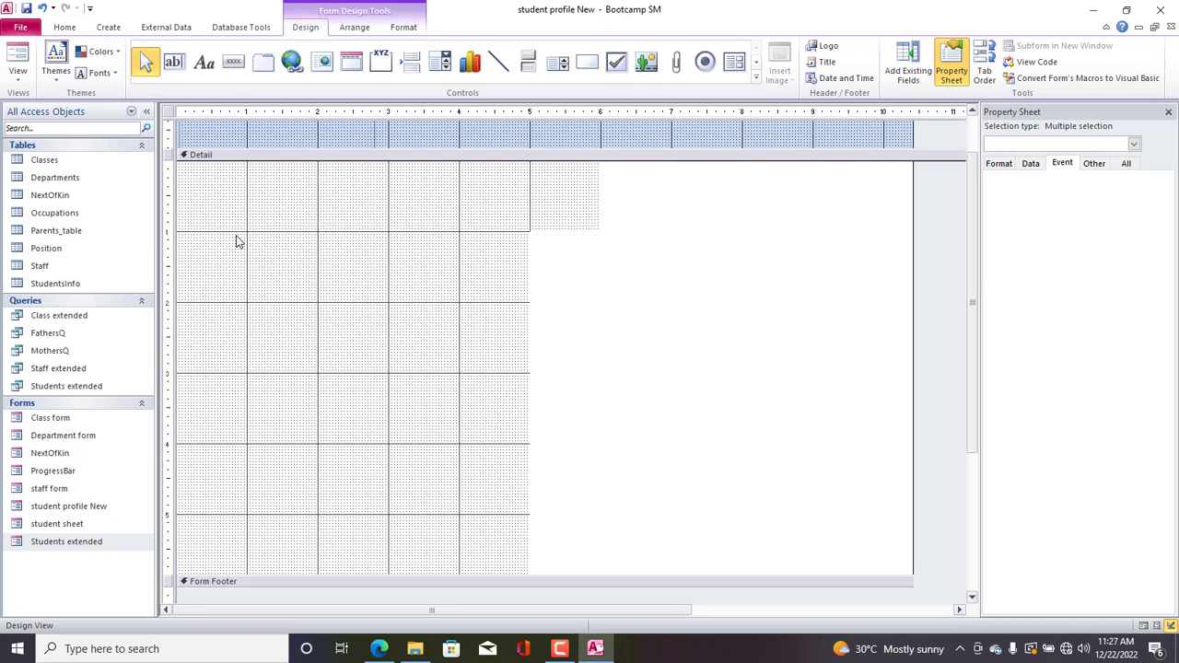
{"action": "key", "text": "Up"}
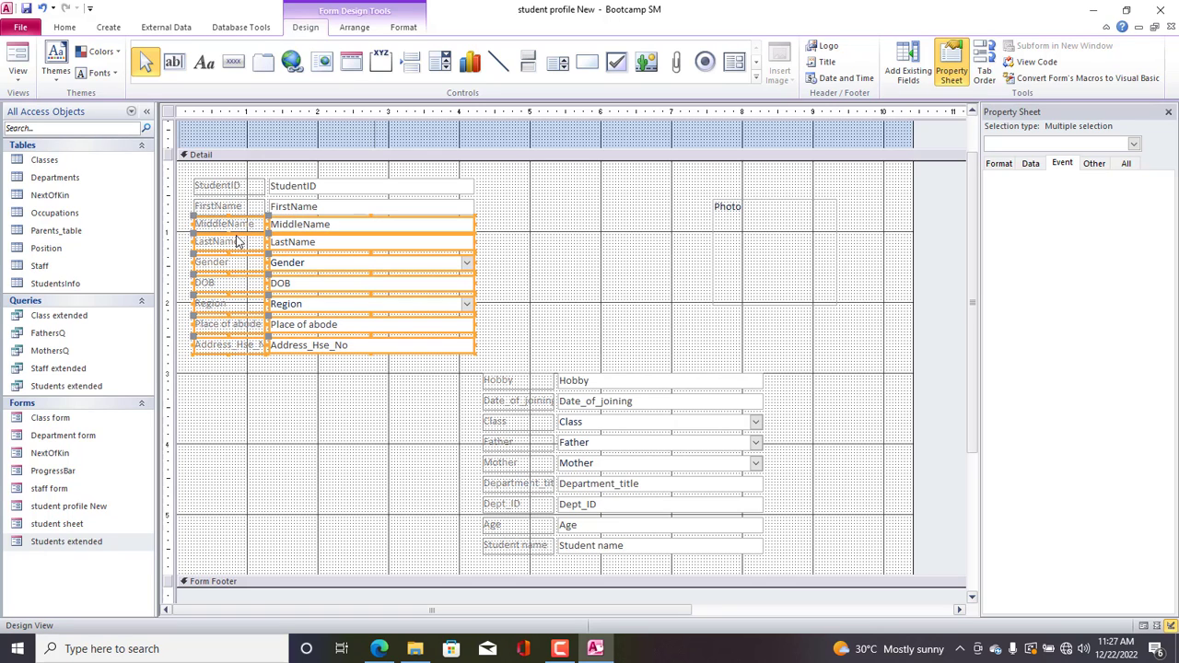
{"action": "left_click", "coordinate": [331, 400]}
{"action": "left_click_drag", "start_coordinate": [332, 400], "coordinate": [219, 231]}
{"action": "key", "text": "Down"}
{"action": "left_click_drag", "start_coordinate": [331, 415], "coordinate": [222, 230]}
{"action": "key", "text": "Down"}
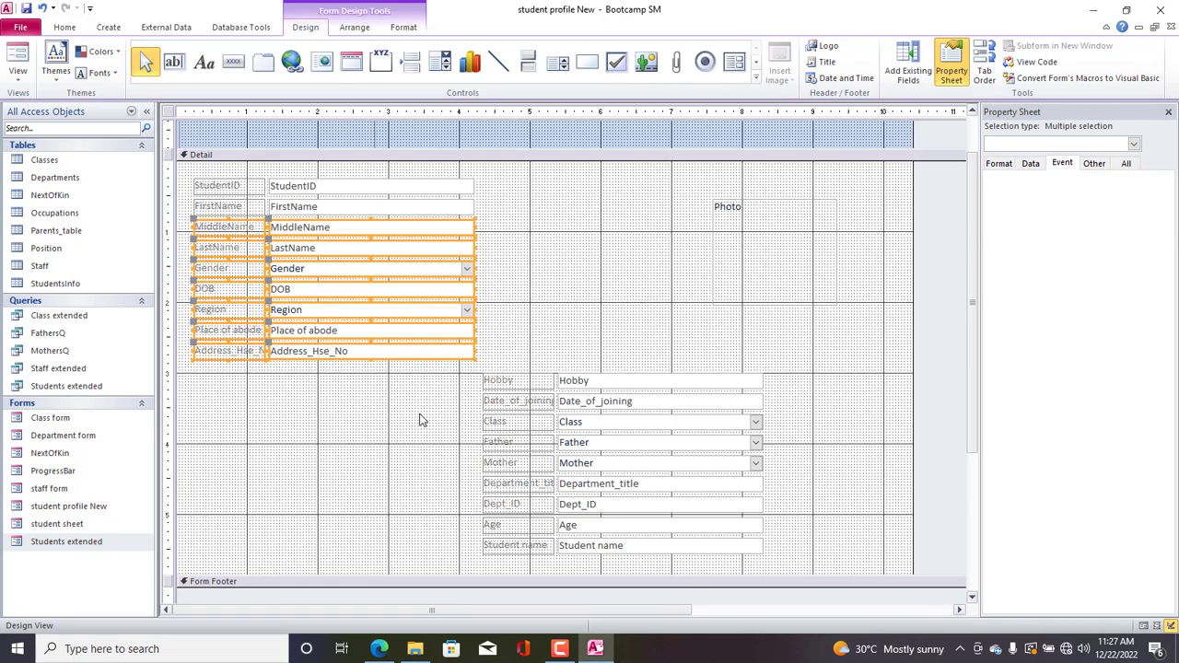
{"action": "left_click", "coordinate": [649, 387]}
Move the Hobby to Student name block up-right below Photo and widen the form.
{"action": "left_click_drag", "start_coordinate": [824, 367], "coordinate": [640, 533]}
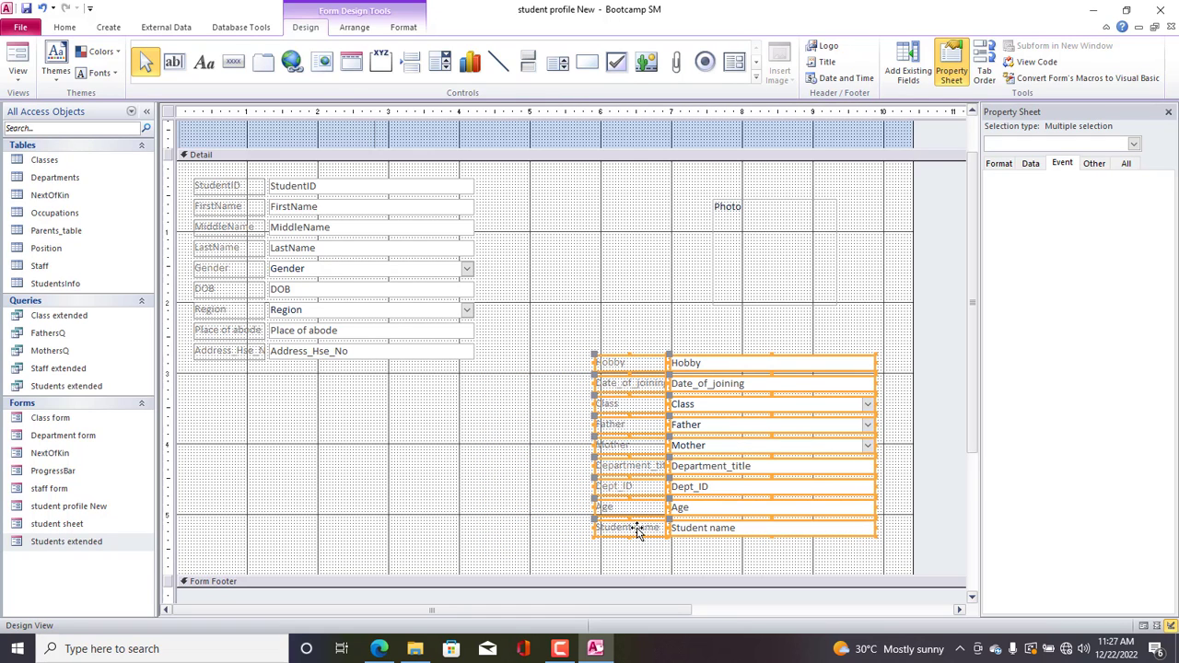
{"action": "left_click_drag", "start_coordinate": [913, 298], "coordinate": [938, 305]}
{"action": "left_click", "coordinate": [802, 265]}
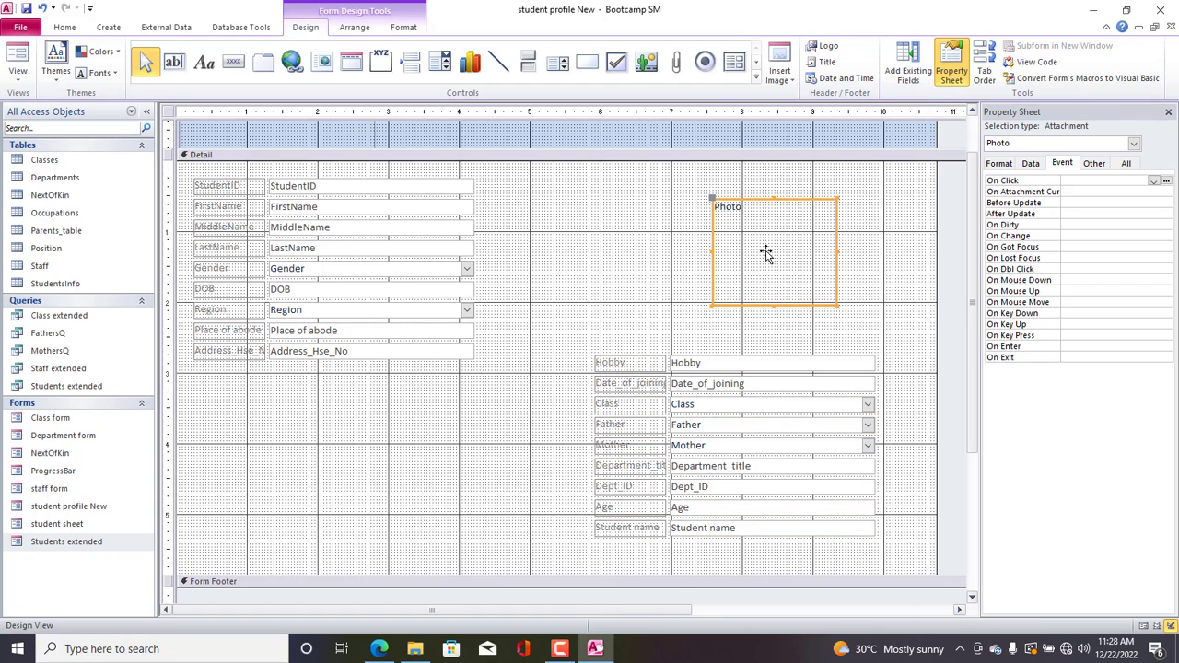
{"action": "left_click_drag", "start_coordinate": [750, 250], "coordinate": [735, 245]}
{"action": "left_click_drag", "start_coordinate": [393, 452], "coordinate": [209, 205]}
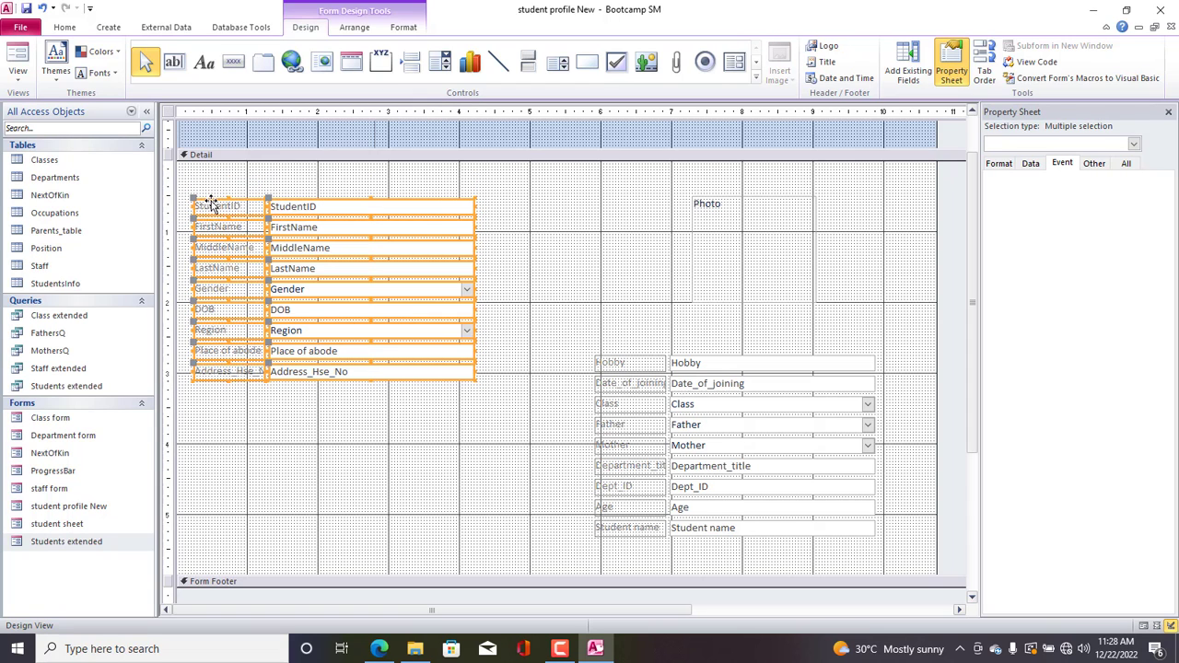
Rename the StudentID caption label to Student ID.
{"action": "left_click", "coordinate": [320, 389]}
{"action": "left_click_drag", "start_coordinate": [329, 399], "coordinate": [295, 371]}
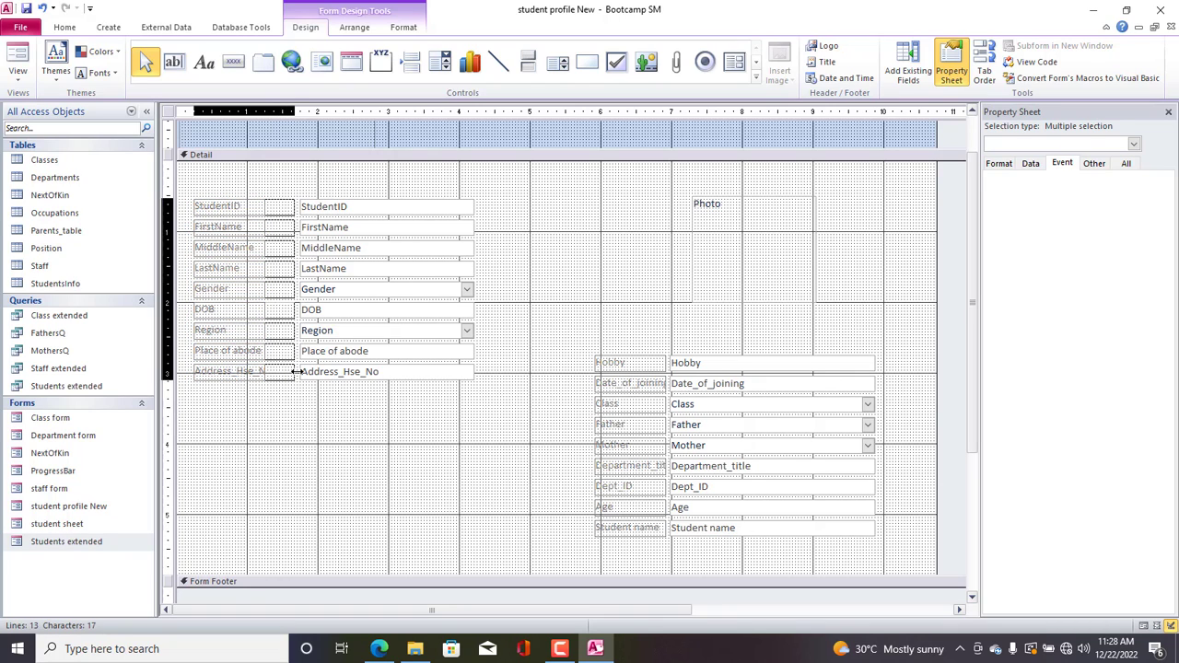
{"action": "left_click", "coordinate": [229, 219]}
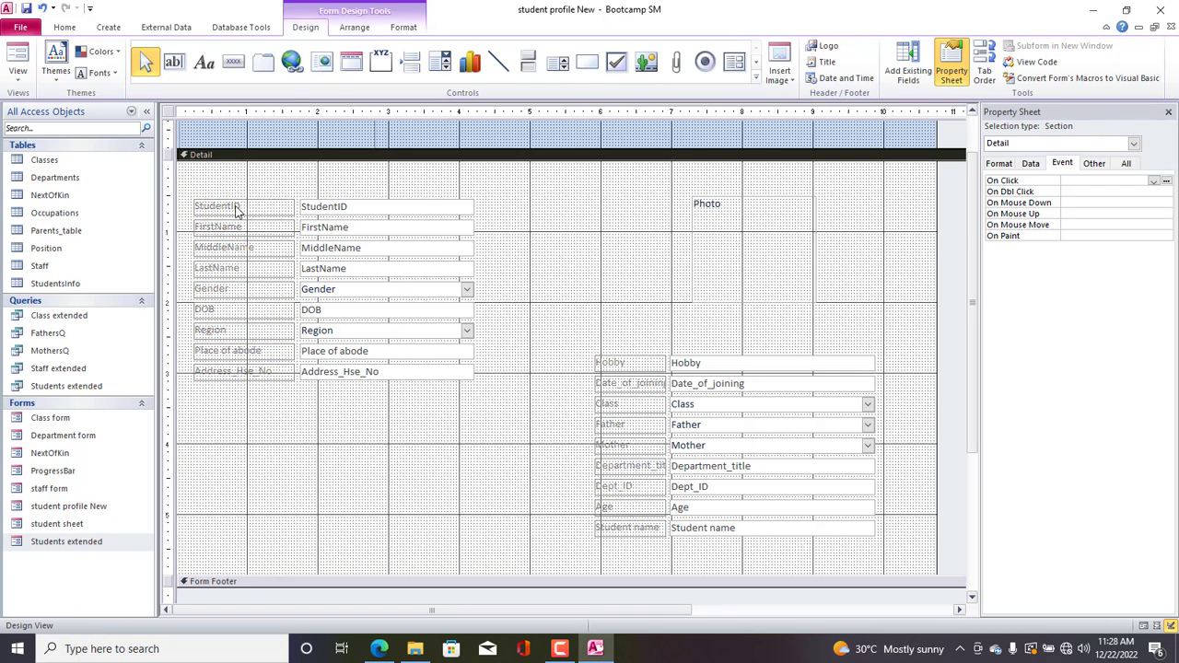
{"action": "left_click", "coordinate": [237, 207]}
{"action": "left_click", "coordinate": [235, 205]}
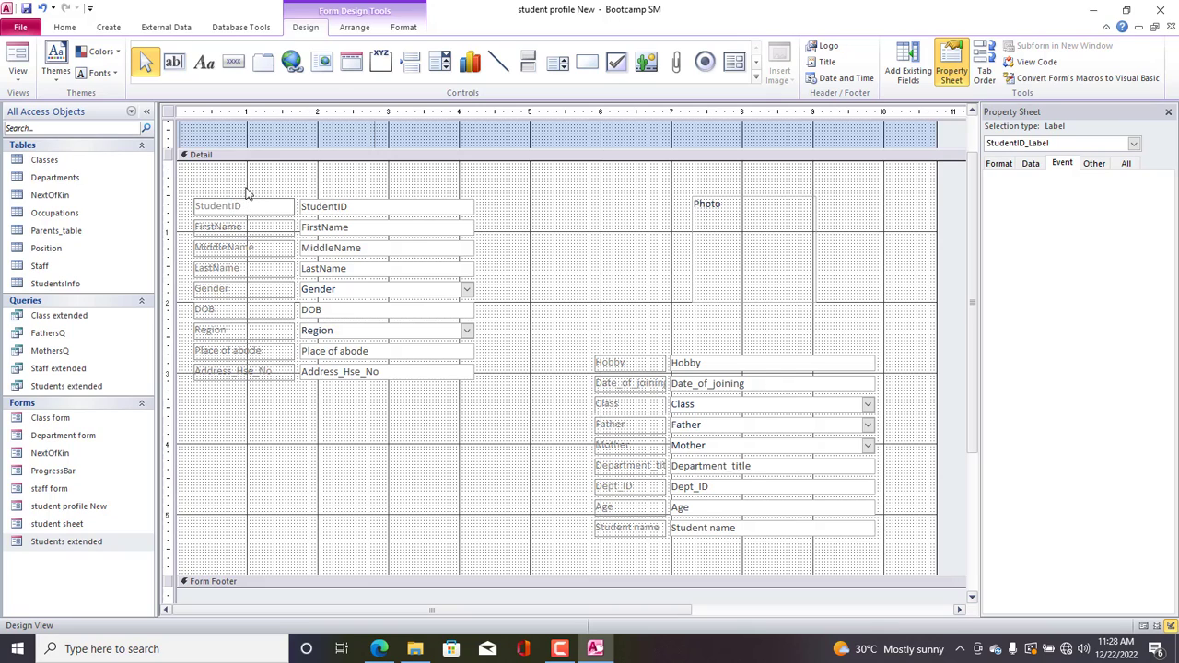
{"action": "left_click", "coordinate": [219, 232]}
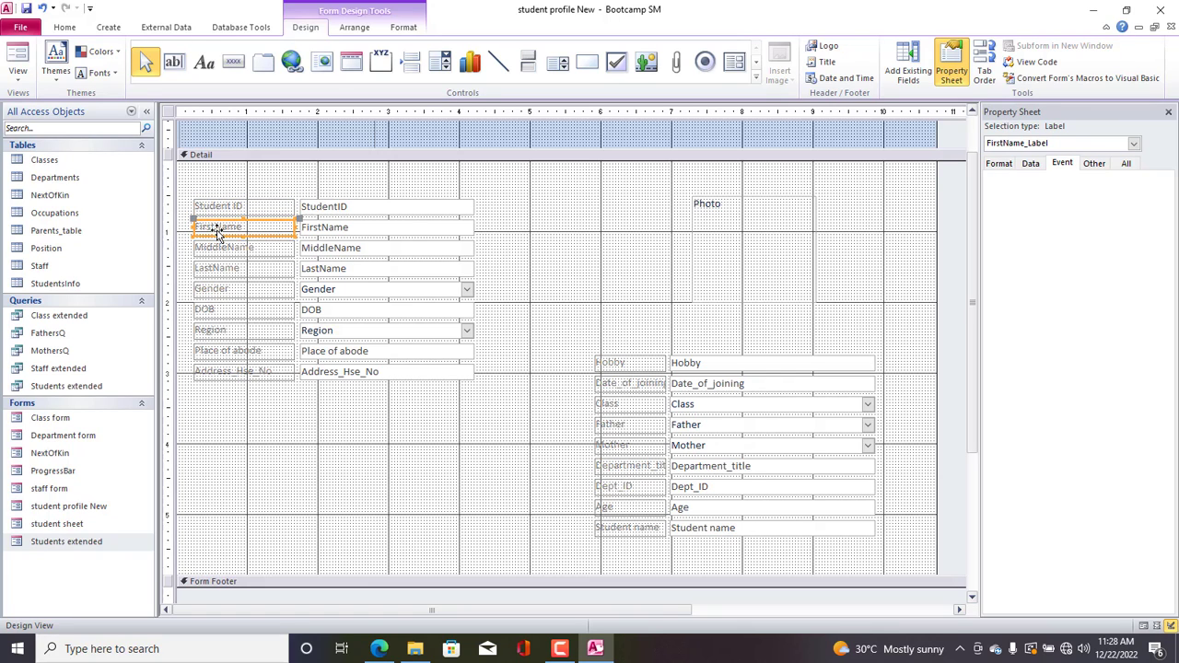
{"action": "left_click", "coordinate": [218, 227]}
{"action": "left_click", "coordinate": [369, 208]}
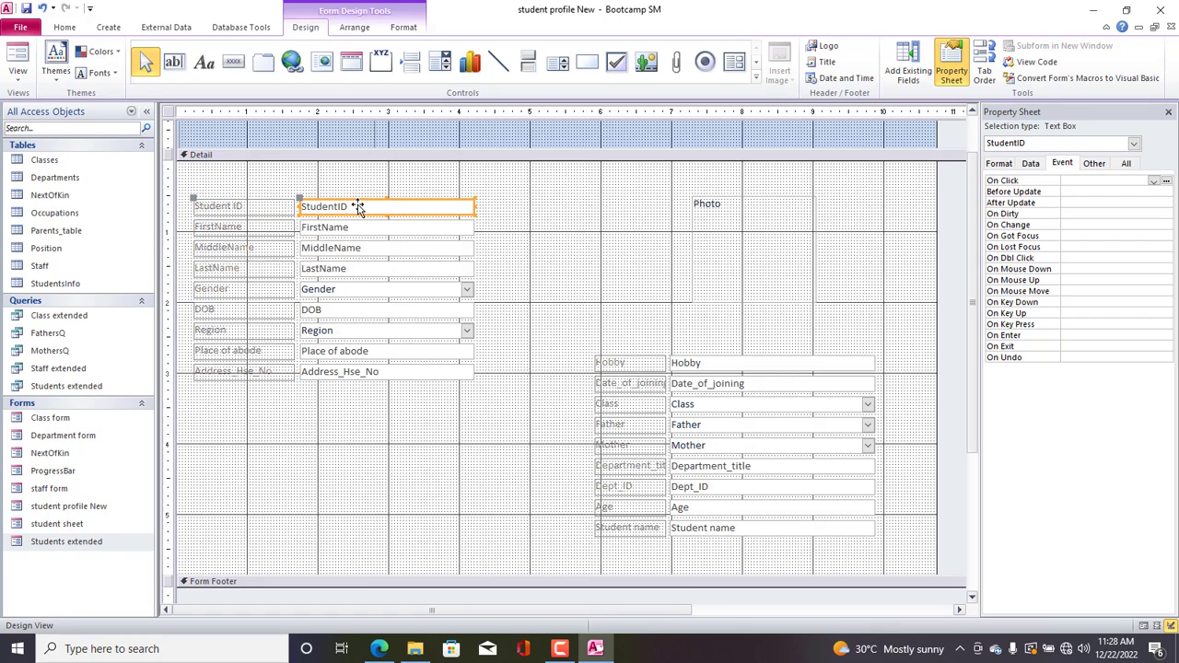
{"action": "left_click", "coordinate": [354, 206]}
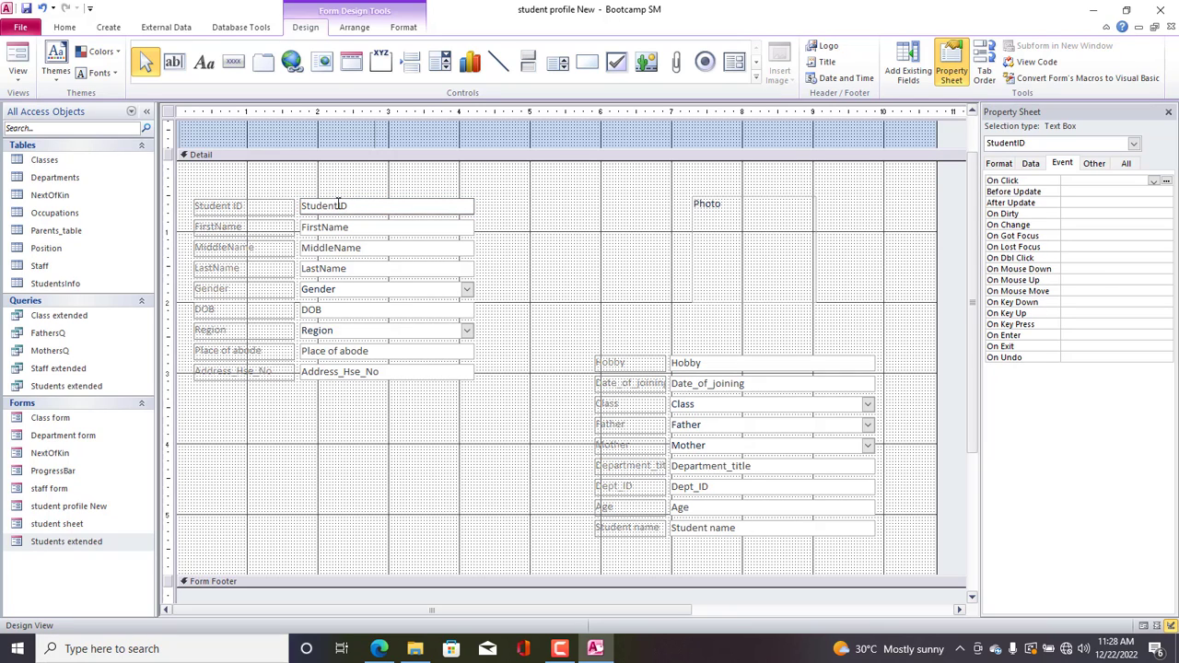
{"action": "double_click", "coordinate": [339, 207]}
{"action": "left_click", "coordinate": [339, 230]}
{"action": "left_click", "coordinate": [337, 205]}
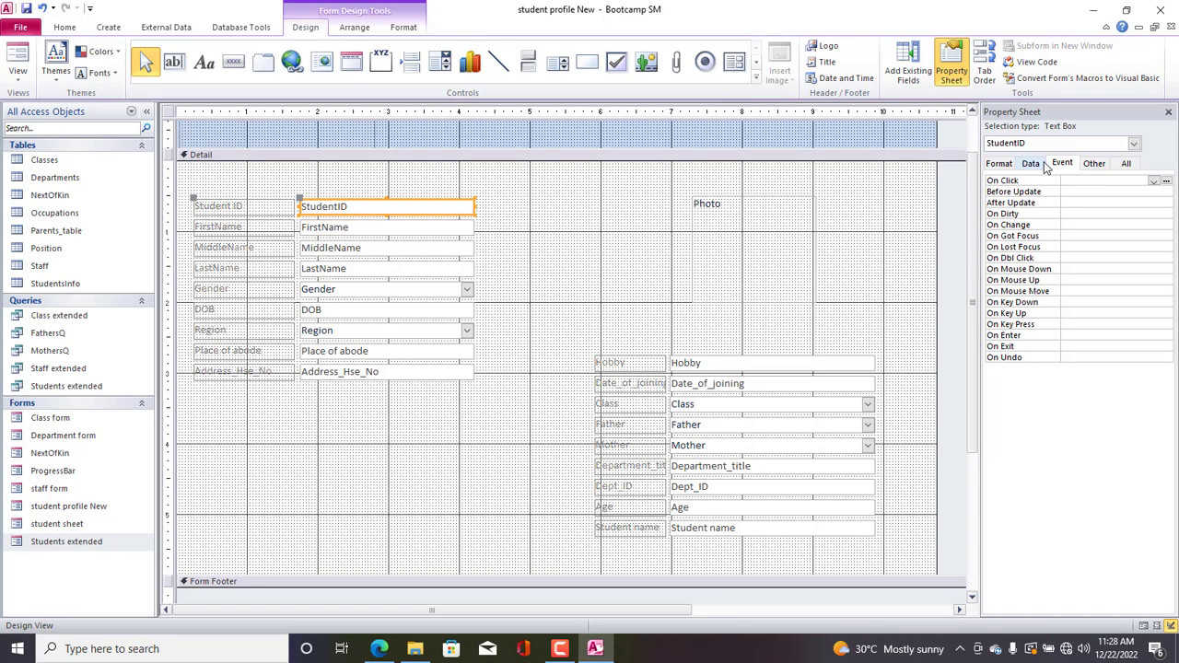
{"action": "left_click", "coordinate": [369, 208]}
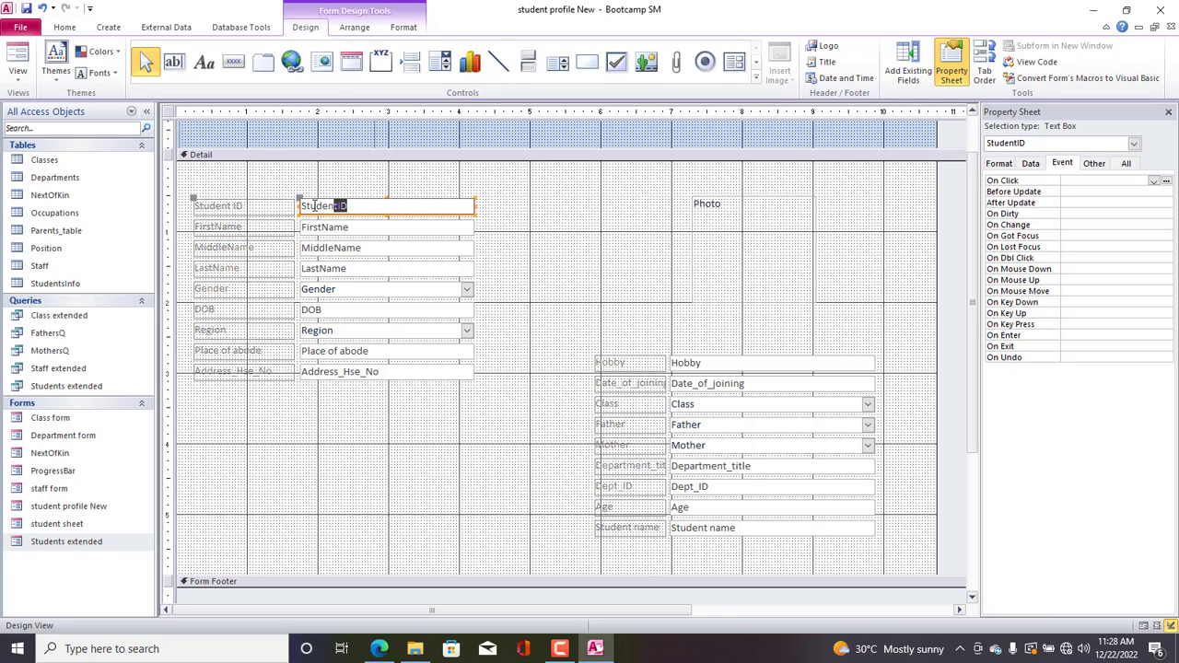
{"action": "left_click_drag", "start_coordinate": [369, 208], "coordinate": [259, 204]}
Rename the FirstName, MiddleName and LastName labels to First Name, Middle Name and Last Name.
{"action": "left_click", "coordinate": [232, 205]}
{"action": "left_click", "coordinate": [229, 227]}
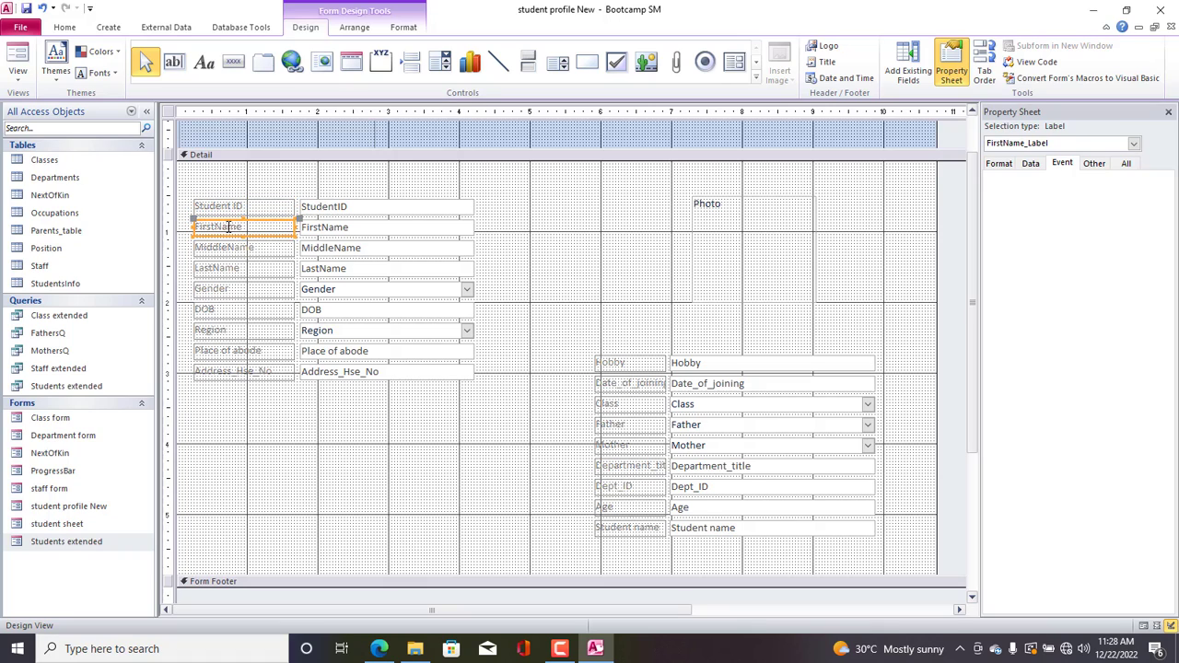
{"action": "left_click", "coordinate": [215, 227]}
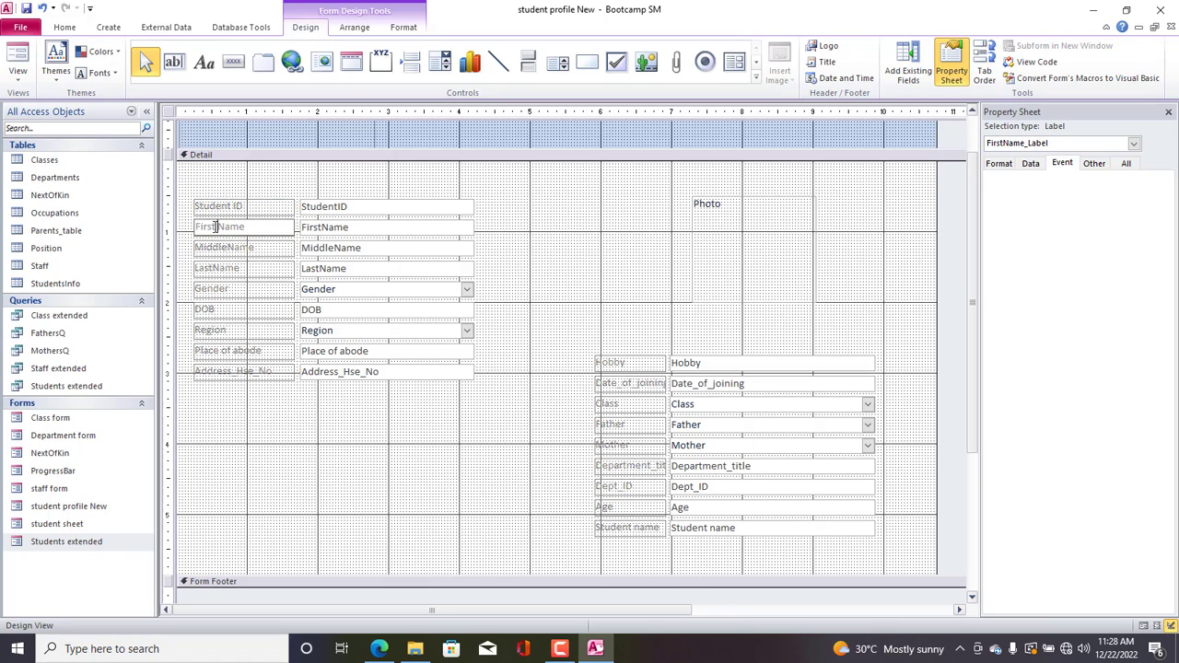
{"action": "left_click", "coordinate": [222, 248]}
{"action": "left_click", "coordinate": [230, 247]}
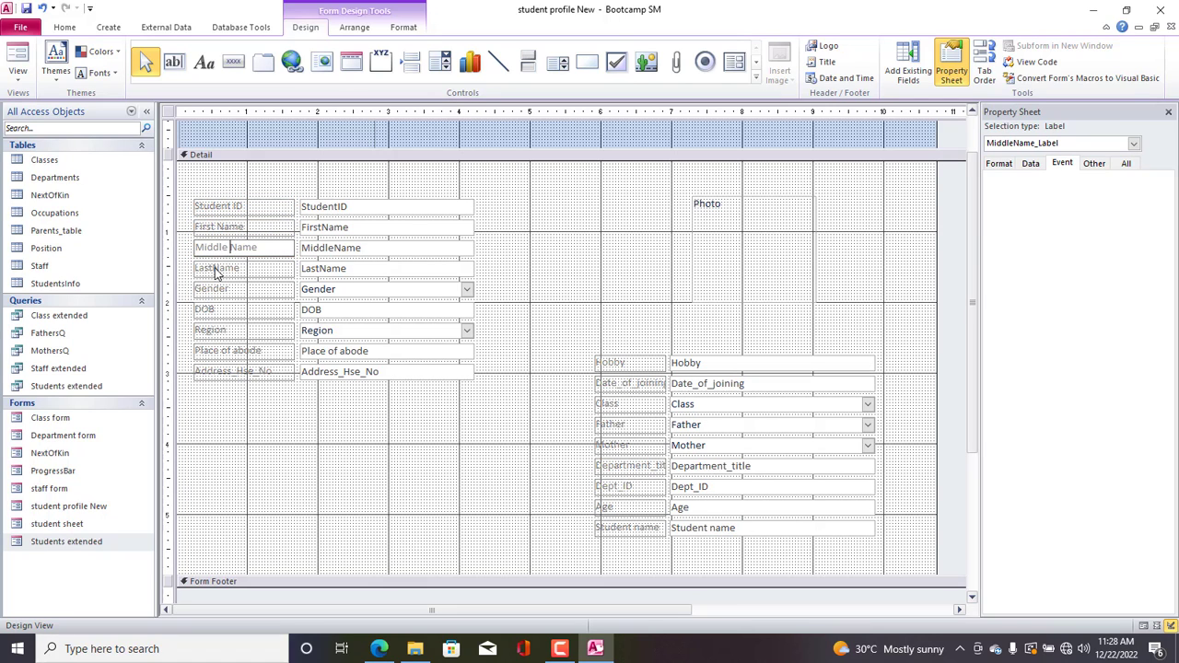
{"action": "left_click", "coordinate": [215, 272]}
{"action": "left_click", "coordinate": [215, 268]}
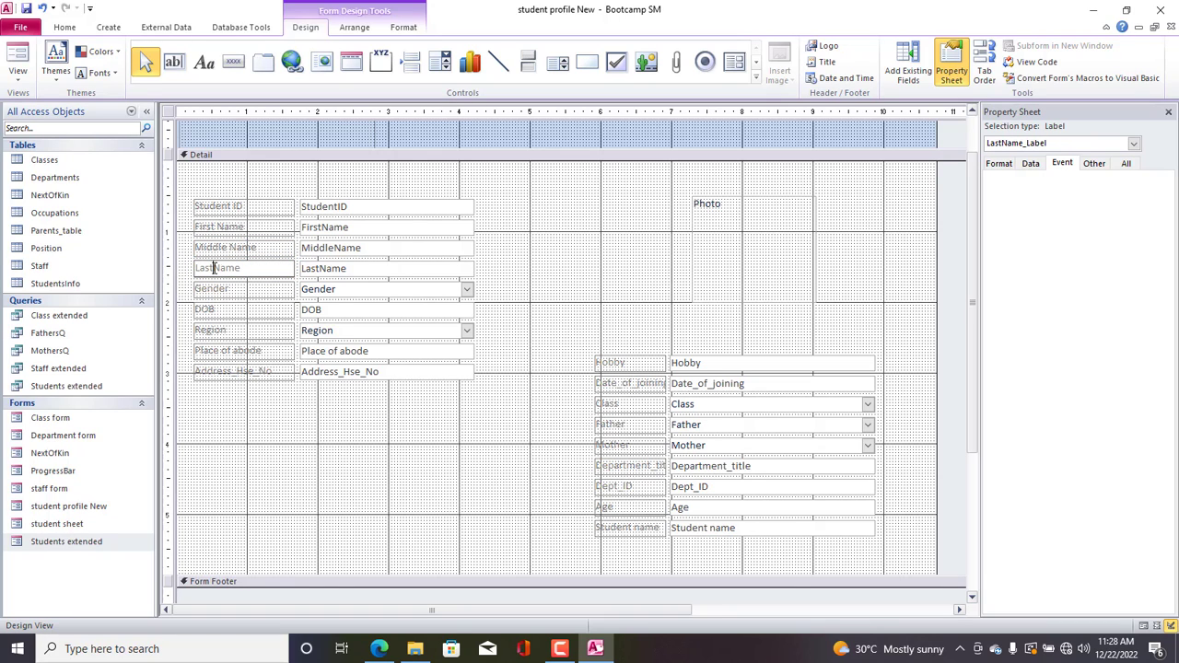
Change the Address_Hse_No label to Address/House no.
{"action": "left_click", "coordinate": [241, 354]}
{"action": "left_click", "coordinate": [267, 372]}
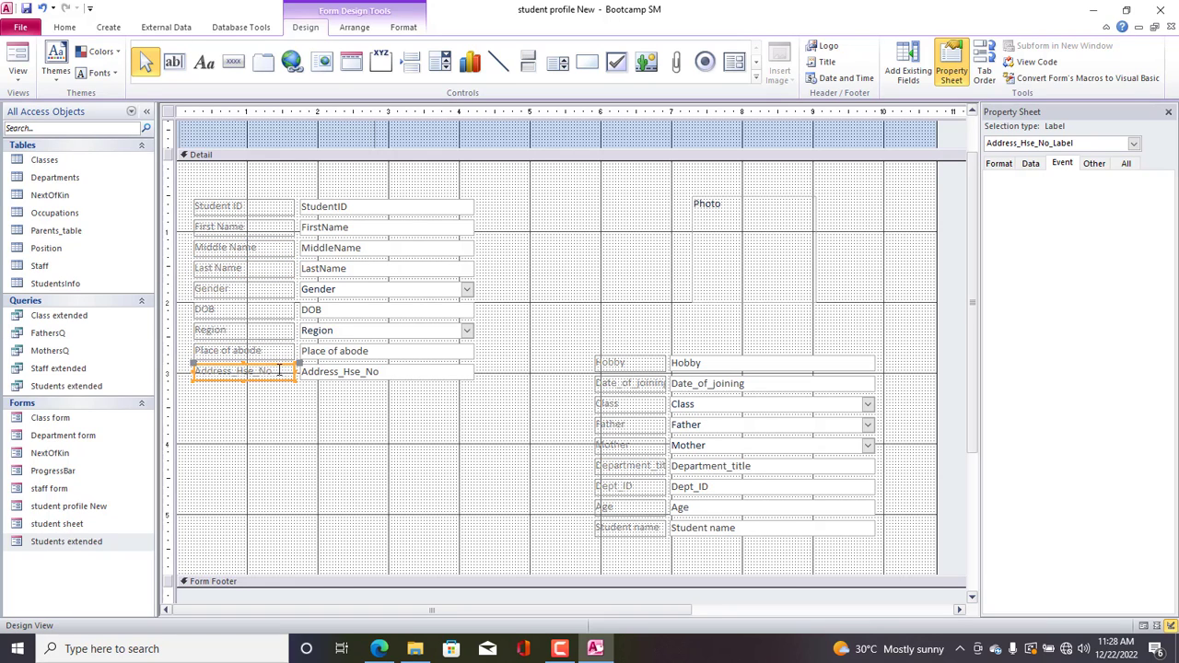
{"action": "left_click", "coordinate": [267, 372]}
{"action": "left_click_drag", "start_coordinate": [273, 371], "coordinate": [183, 369]}
{"action": "type", "text": "Ad"}
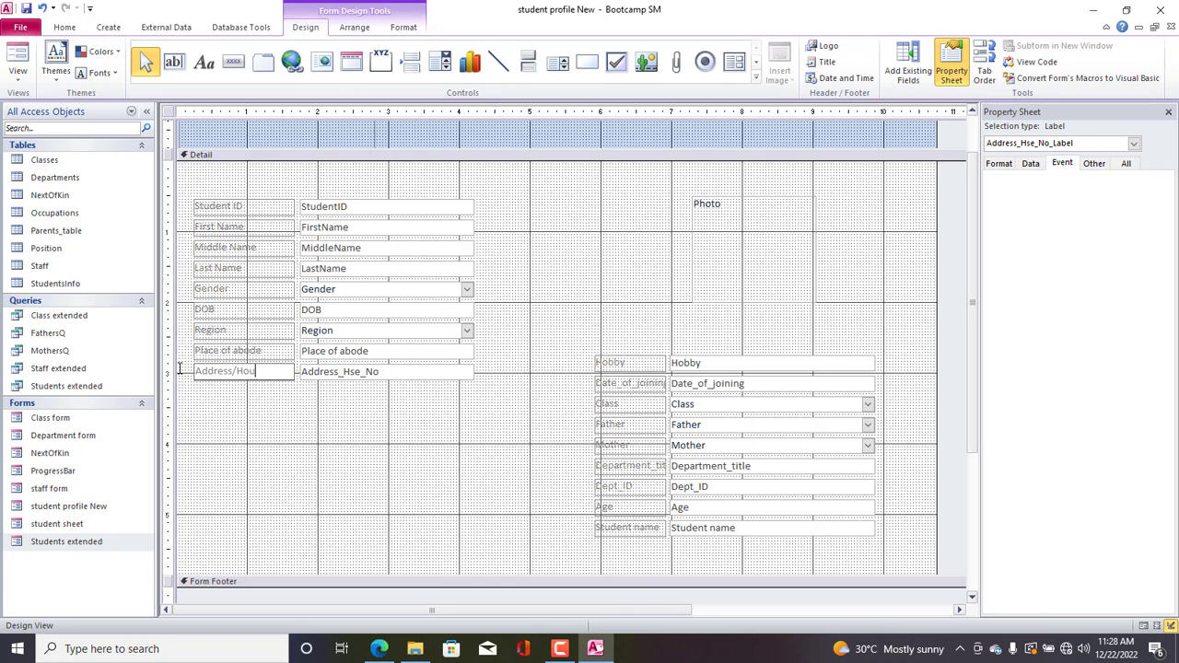
{"action": "left_click", "coordinate": [479, 453]}
Delete the student profile New header title and shrink the header band.
{"action": "left_click_drag", "start_coordinate": [971, 431], "coordinate": [960, 360]}
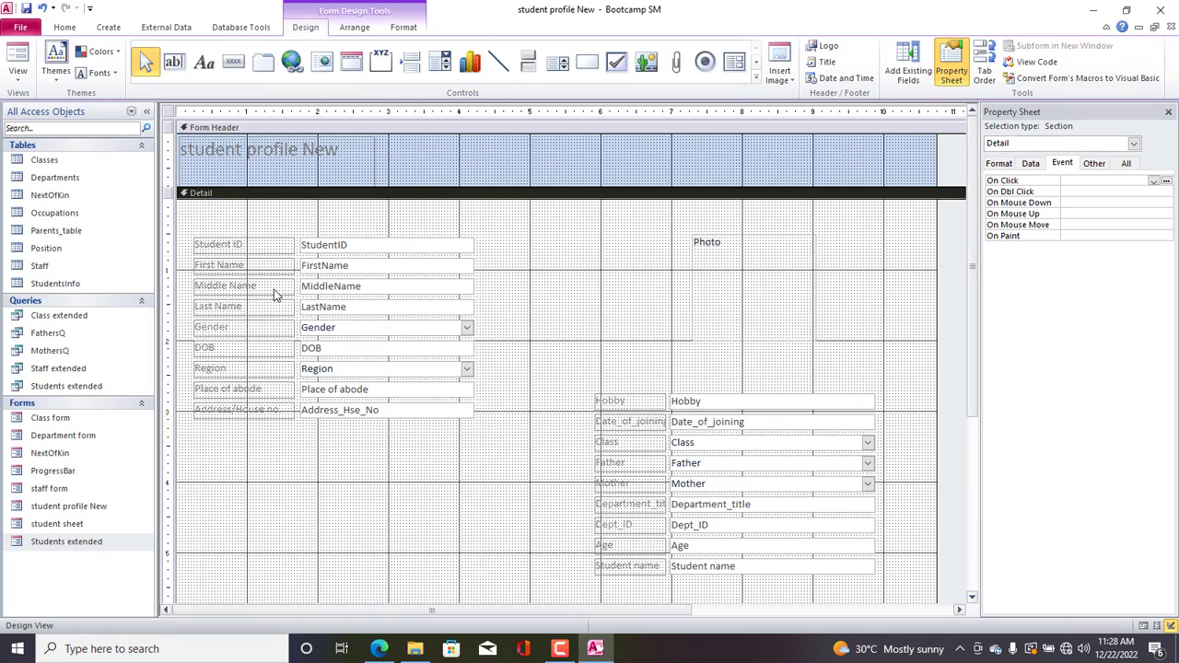
{"action": "left_click", "coordinate": [304, 154]}
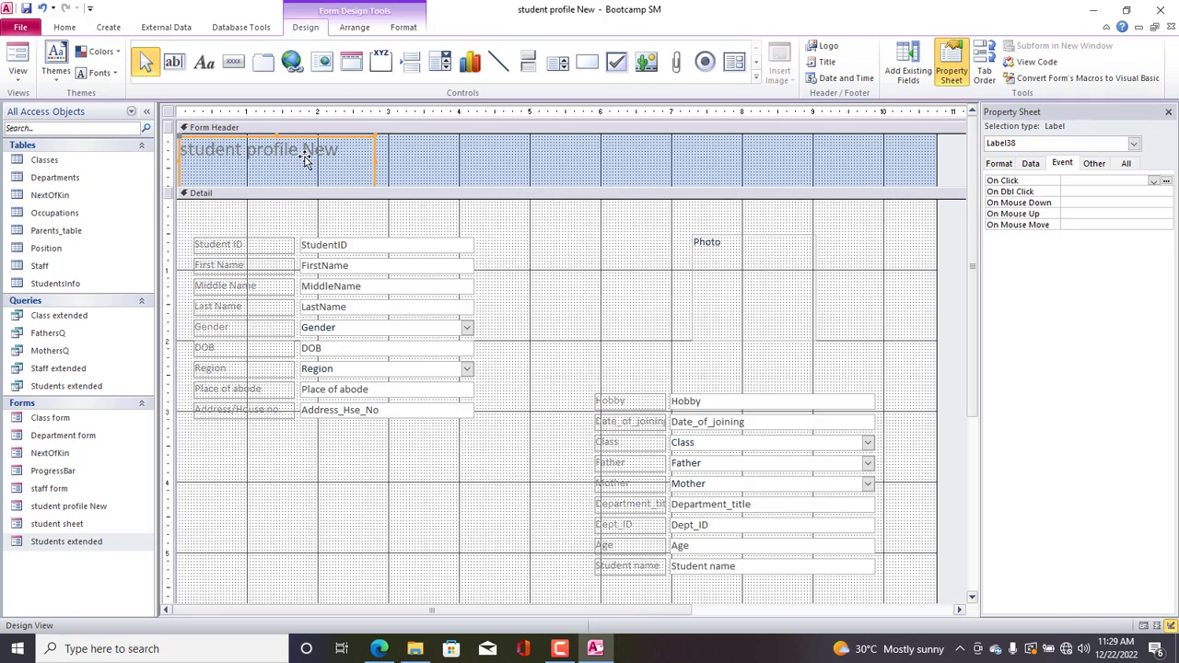
{"action": "key", "text": "Delete"}
{"action": "mouse_move", "coordinate": [333, 188]}
{"action": "left_mouse_down"}
{"action": "mouse_move", "coordinate": [329, 163]}
{"action": "mouse_move", "coordinate": [331, 183]}
{"action": "left_mouse_up"}
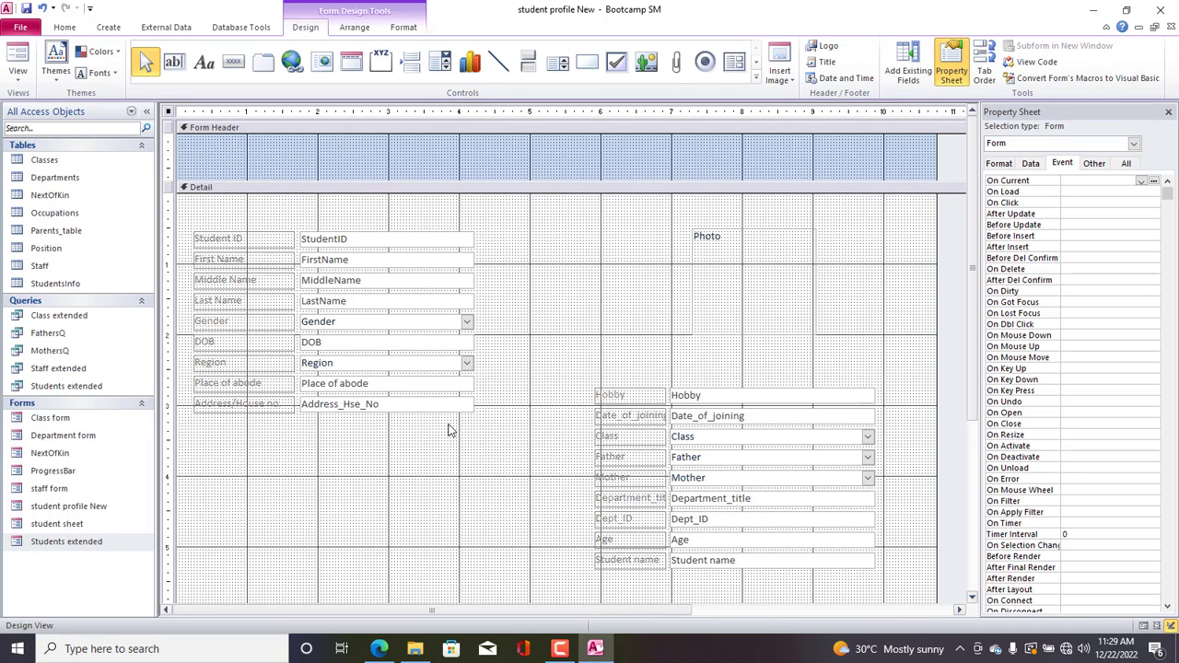
Nudge the Photo and right-hand fields right, making the Photo box slightly taller.
{"action": "left_click_drag", "start_coordinate": [480, 438], "coordinate": [486, 238]}
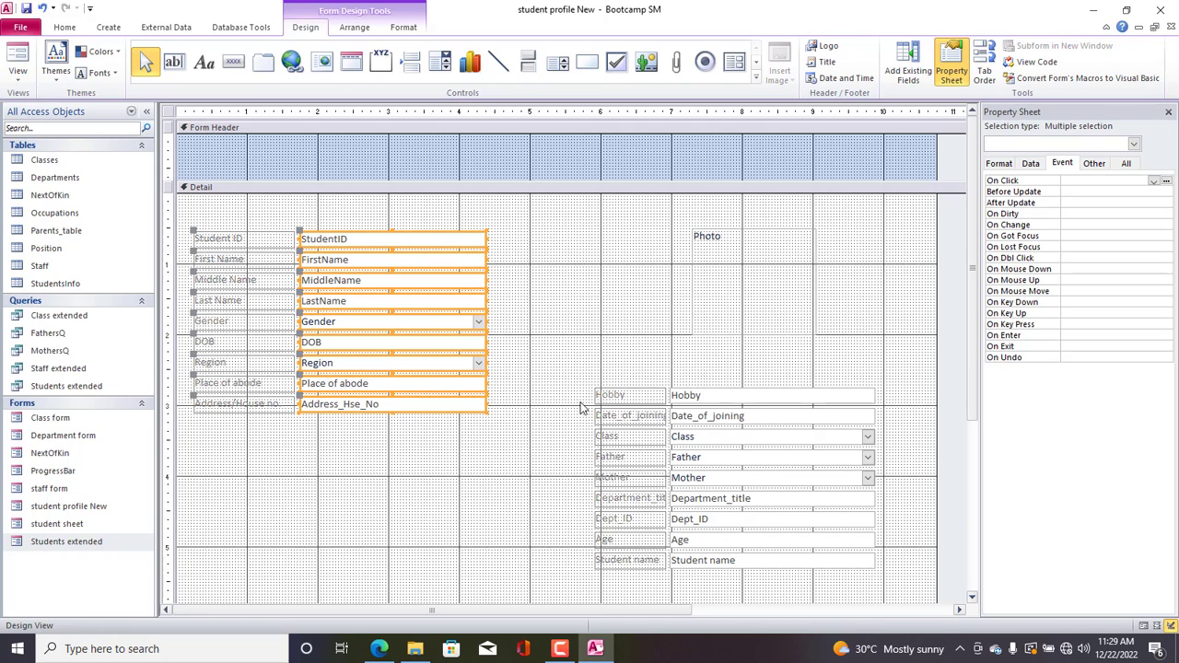
{"action": "left_click_drag", "start_coordinate": [580, 403], "coordinate": [635, 397]}
{"action": "left_click_drag", "start_coordinate": [634, 268], "coordinate": [826, 599]}
{"action": "key", "text": "Right"}
{"action": "key", "text": "Right"}
{"action": "key", "text": "Right"}
{"action": "key", "text": "Right"}
{"action": "key", "text": "Right"}
{"action": "key", "text": "Right"}
{"action": "key", "text": "Right"}
{"action": "key", "text": "Right"}
{"action": "key", "text": "Right"}
{"action": "key", "text": "Right"}
{"action": "key", "text": "Right"}
{"action": "key", "text": "Right"}
{"action": "key", "text": "Right"}
{"action": "key", "text": "Right"}
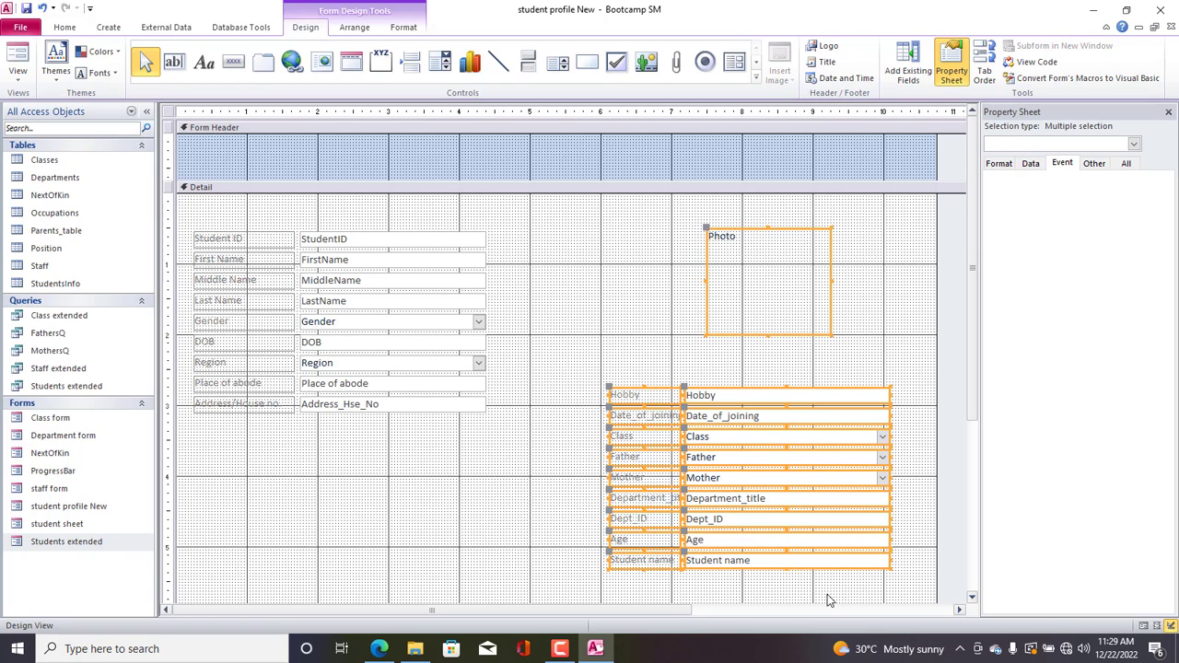
{"action": "left_click", "coordinate": [682, 321]}
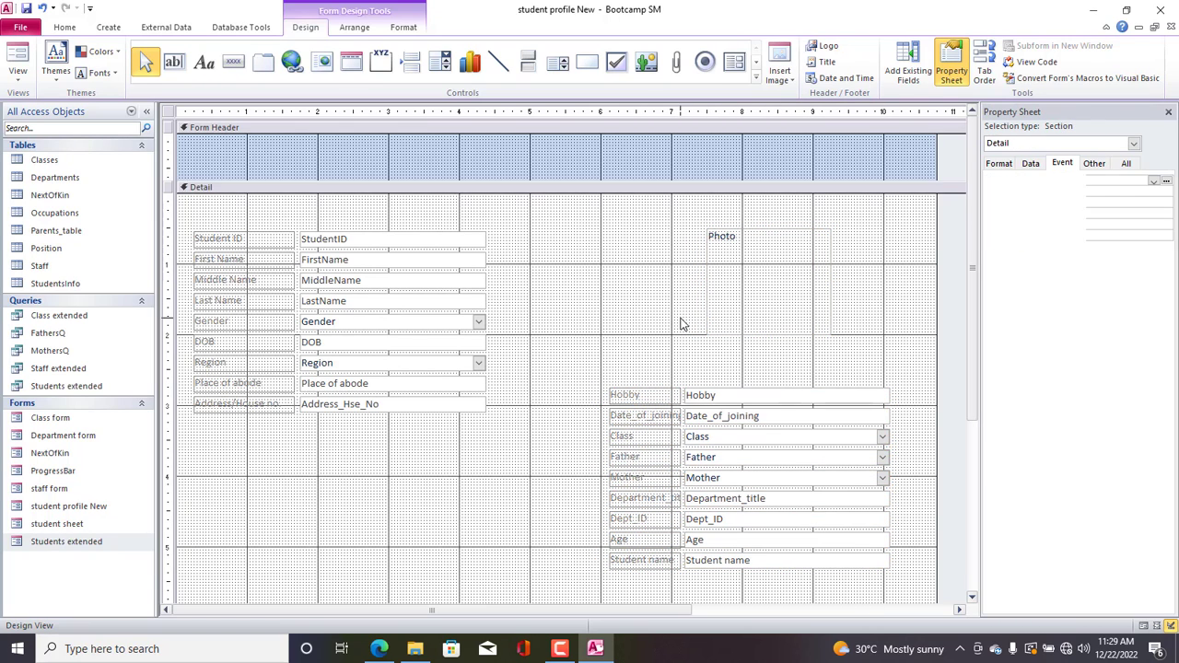
{"action": "left_click", "coordinate": [727, 321]}
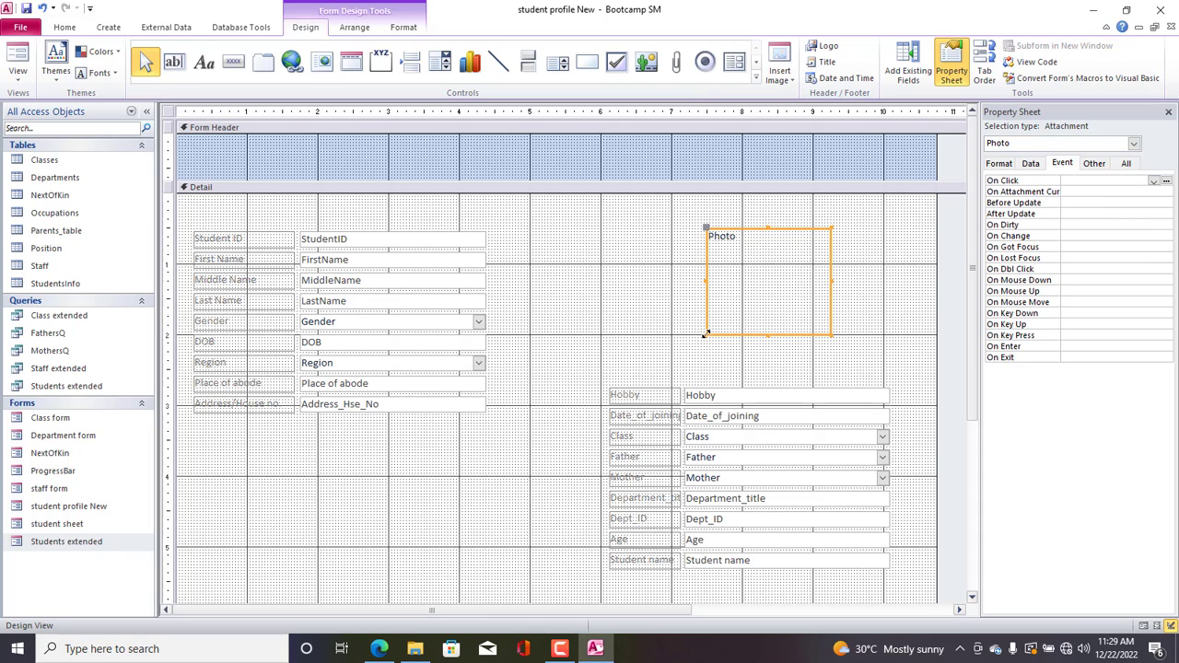
{"action": "left_click_drag", "start_coordinate": [705, 335], "coordinate": [708, 352]}
{"action": "left_click_drag", "start_coordinate": [759, 318], "coordinate": [758, 319]}
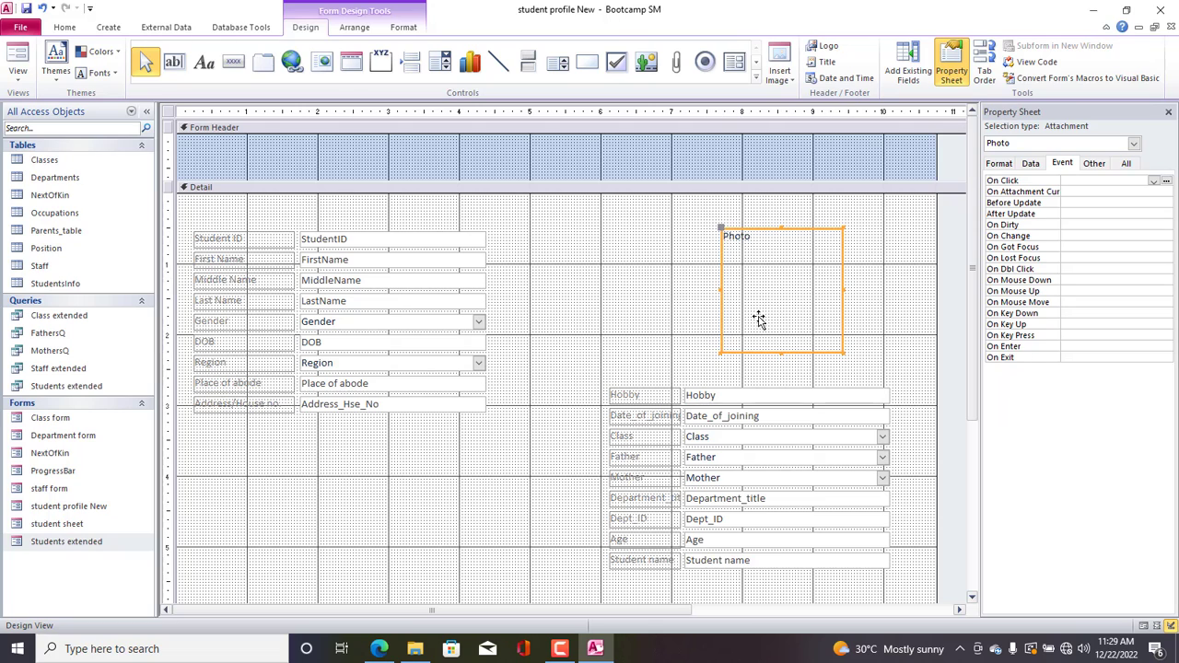
{"action": "left_click", "coordinate": [580, 416]}
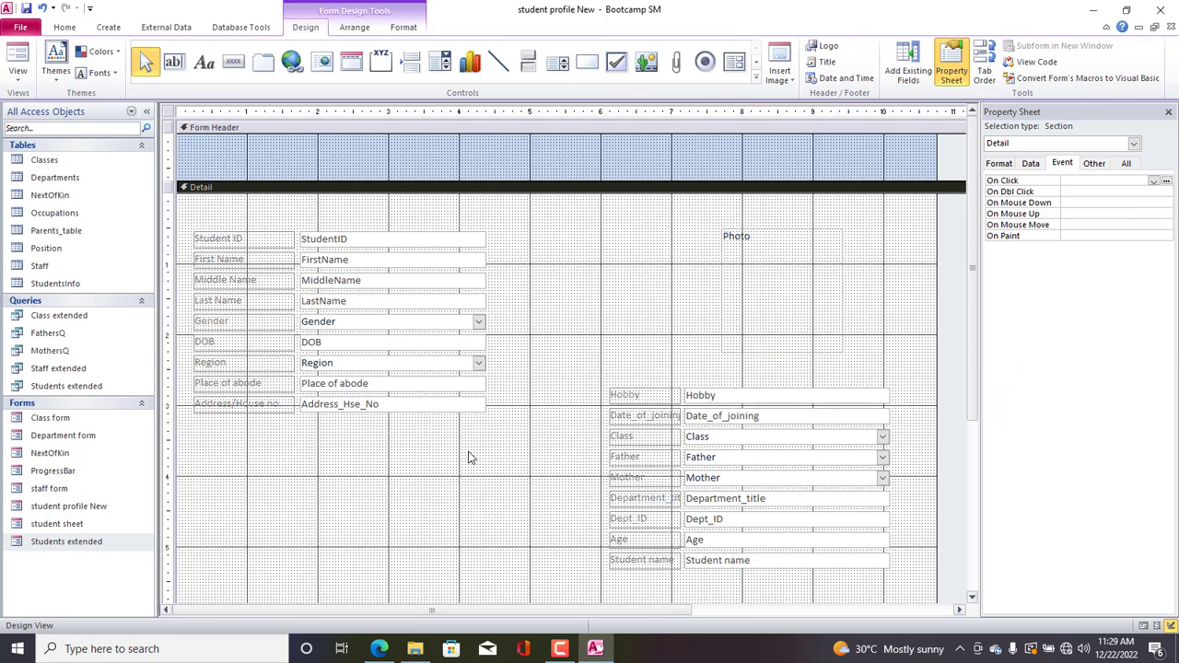
{"action": "left_click_drag", "start_coordinate": [191, 208], "coordinate": [852, 600]}
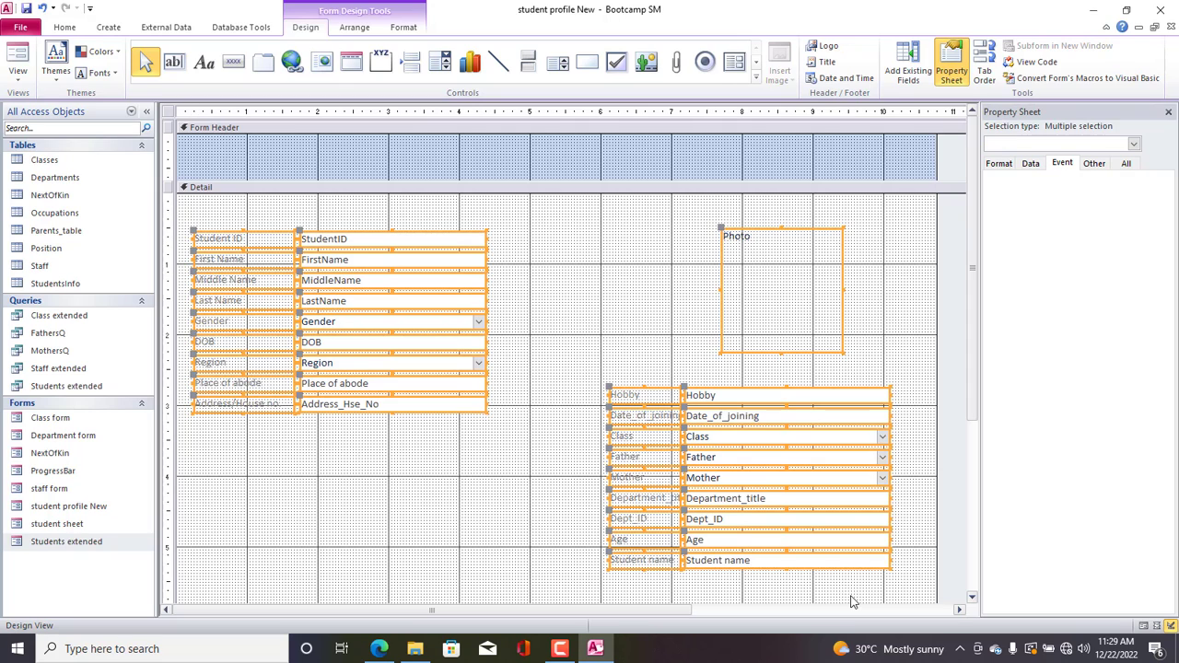
Give all selected labels and fields size 12 black text, then shorten the Form Header band.
{"action": "left_click", "coordinate": [393, 28]}
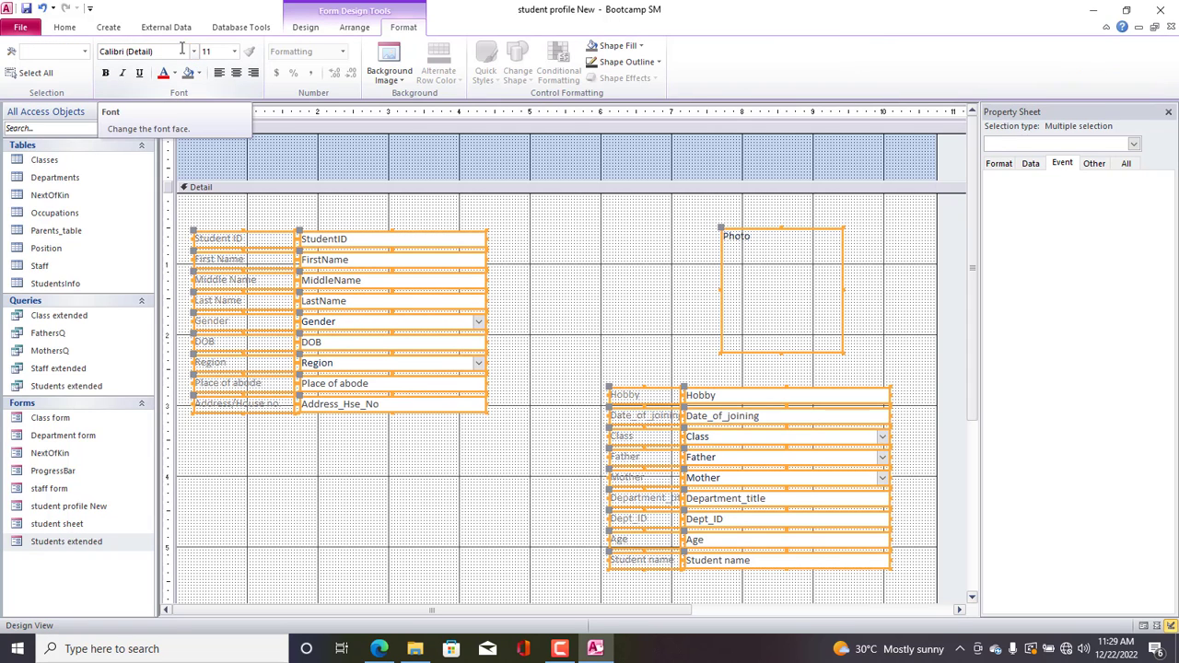
{"action": "left_click", "coordinate": [234, 51]}
{"action": "left_click", "coordinate": [209, 118]}
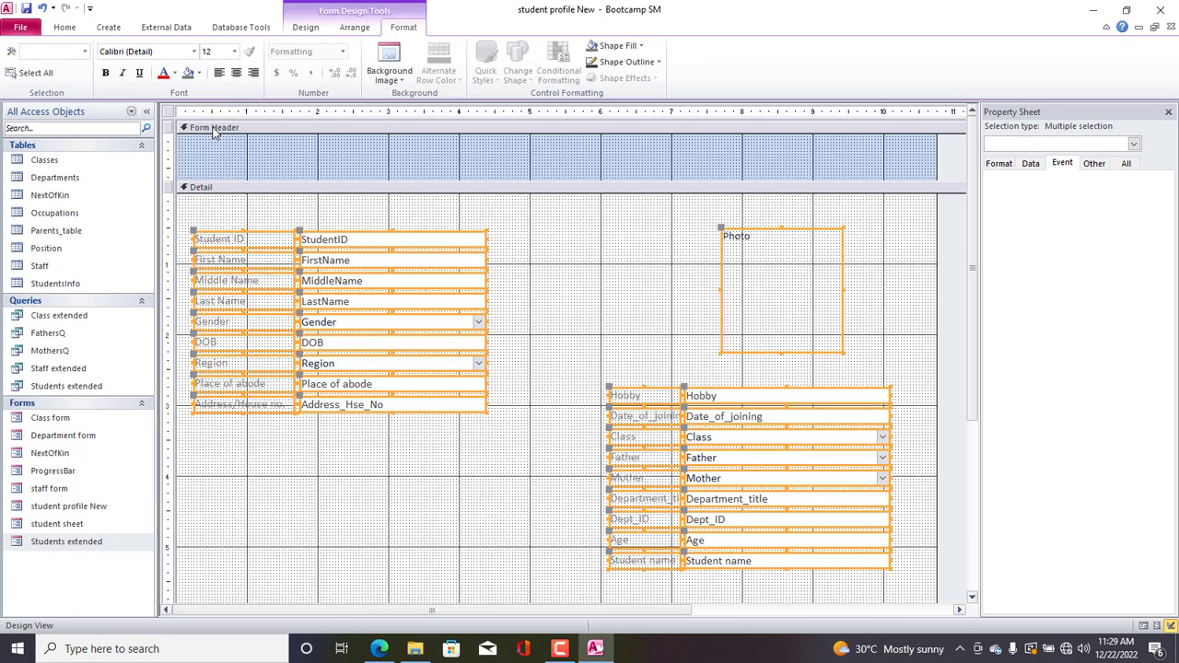
{"action": "left_click", "coordinate": [176, 74]}
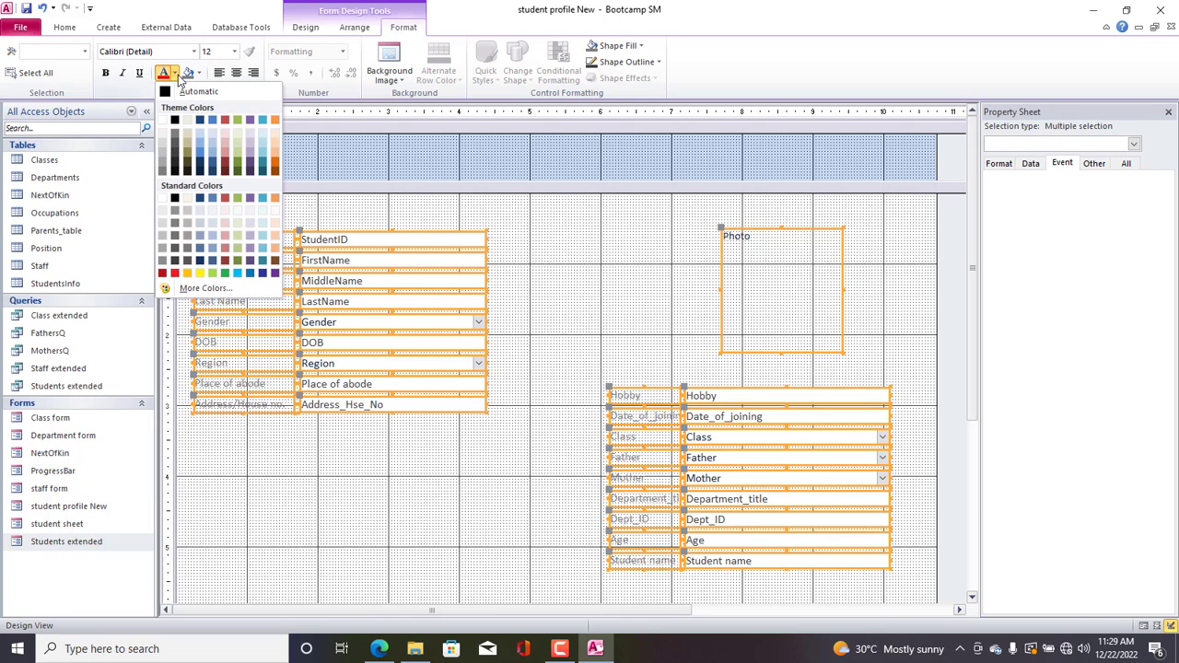
{"action": "left_click", "coordinate": [175, 121]}
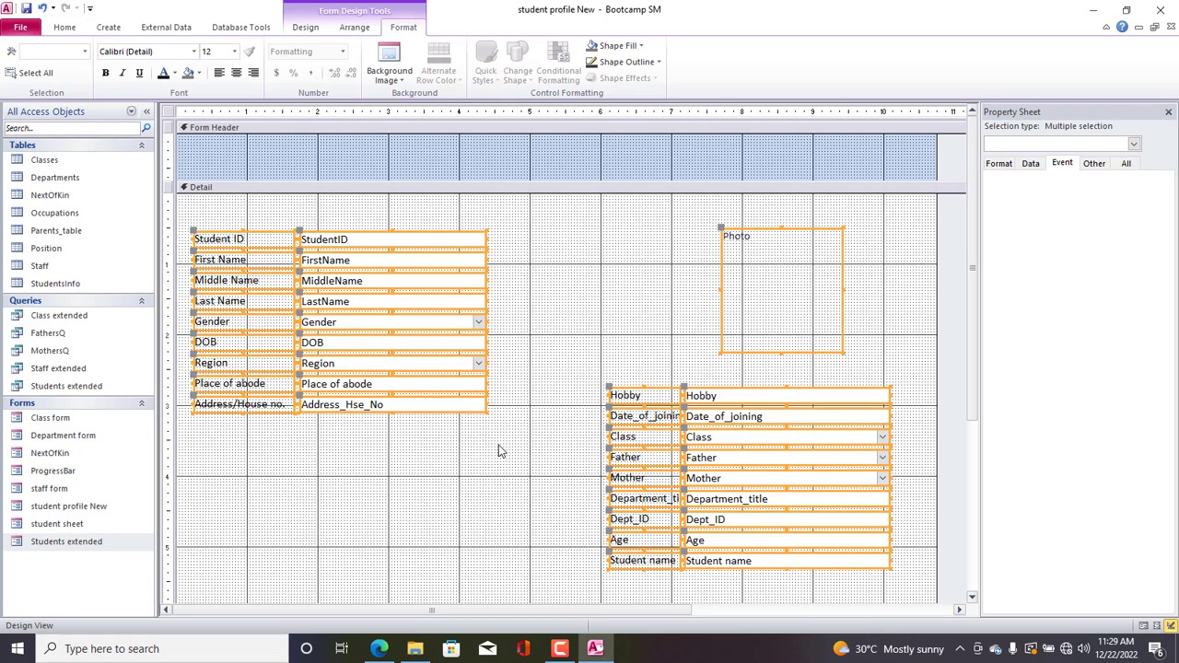
{"action": "left_click", "coordinate": [471, 463]}
{"action": "left_click_drag", "start_coordinate": [476, 191], "coordinate": [466, 166]}
{"action": "left_click", "coordinate": [465, 166]}
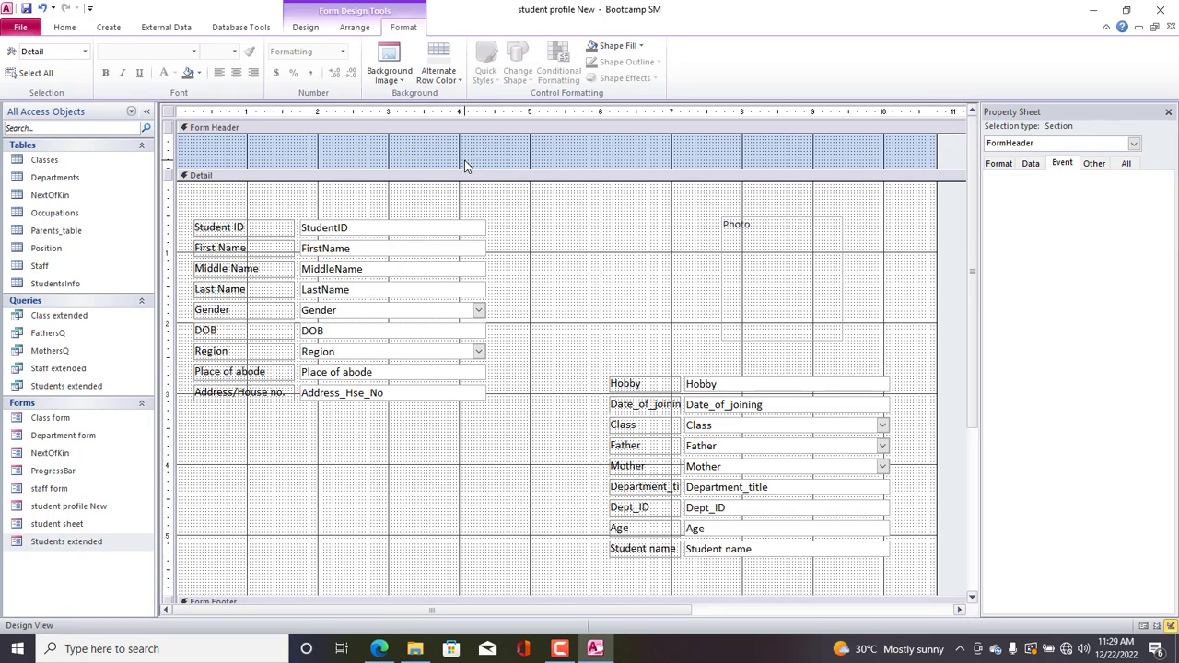
{"action": "double_click", "coordinate": [73, 541]}
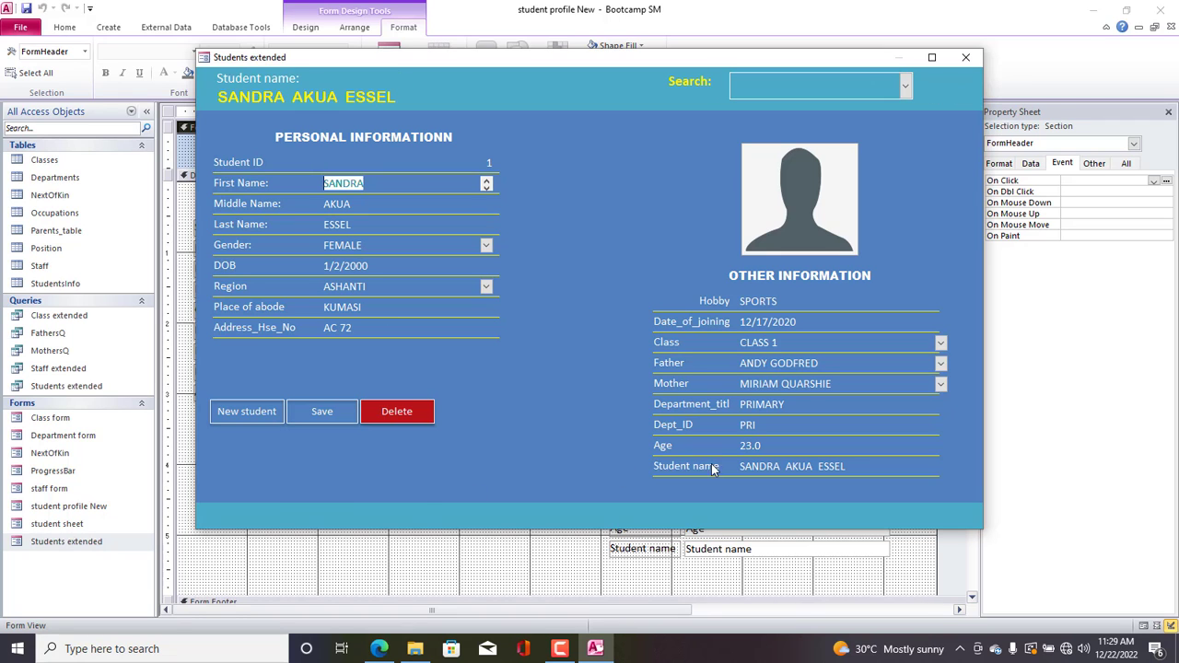
{"action": "left_click", "coordinate": [966, 58]}
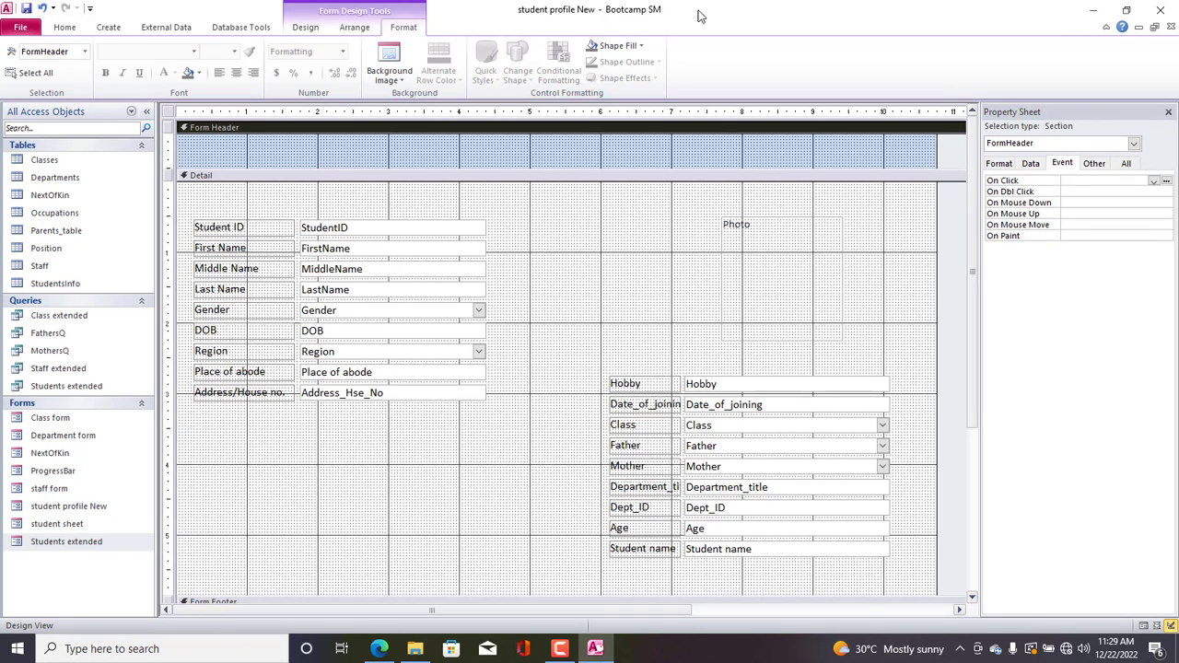
Apply a teal theme Shape Fill to the Form Header section and check the new colour.
{"action": "left_click", "coordinate": [615, 45]}
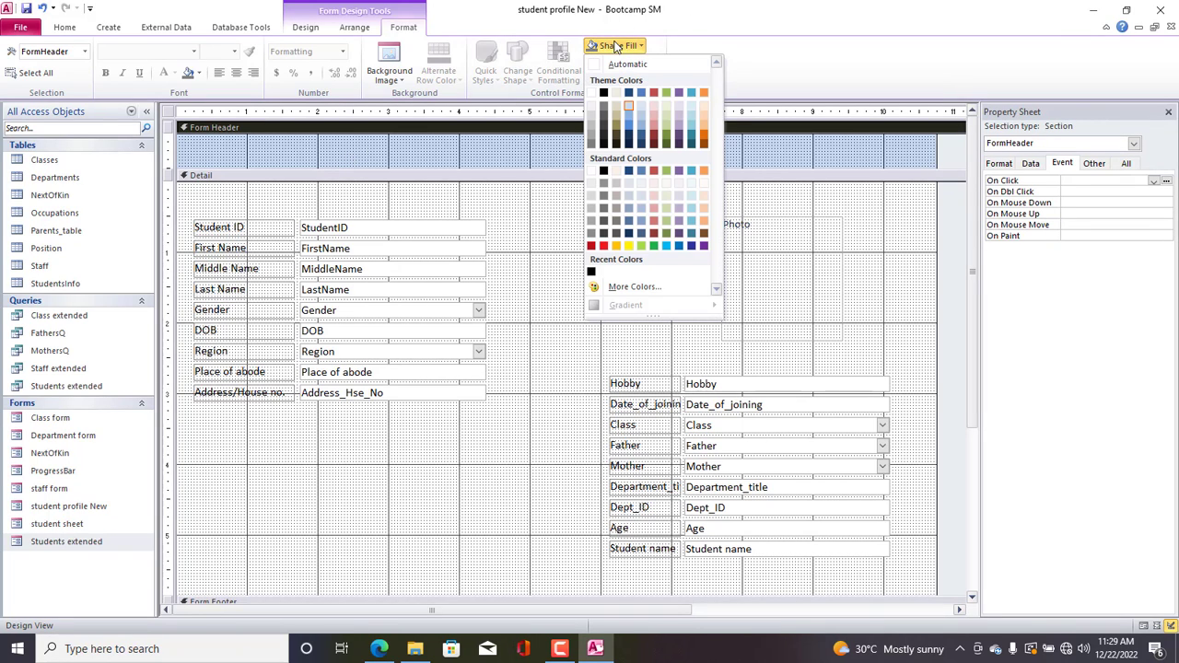
{"action": "left_click", "coordinate": [691, 92]}
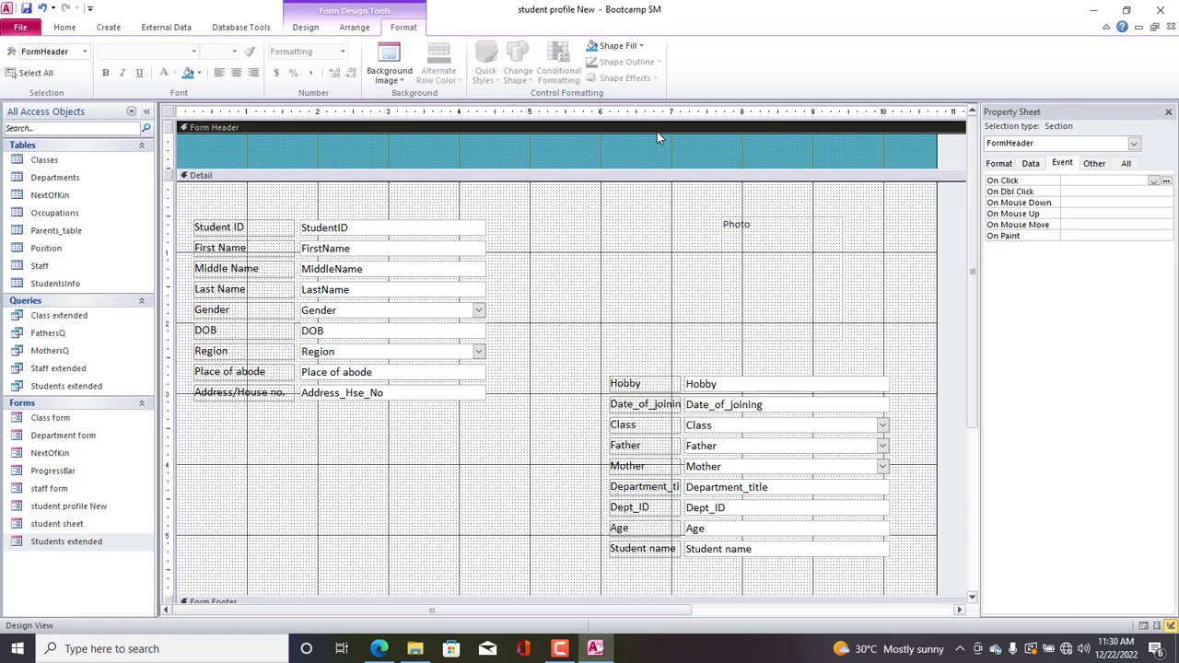
{"action": "left_click", "coordinate": [734, 144]}
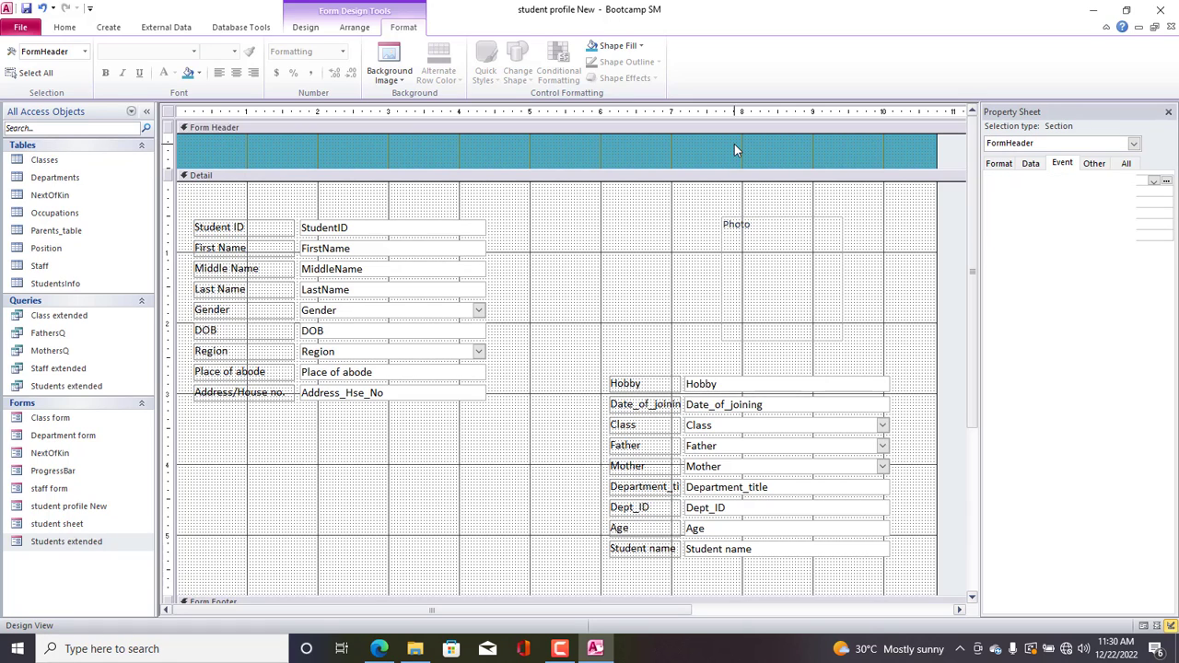
{"action": "left_click", "coordinate": [614, 45]}
{"action": "left_click", "coordinate": [1037, 173]}
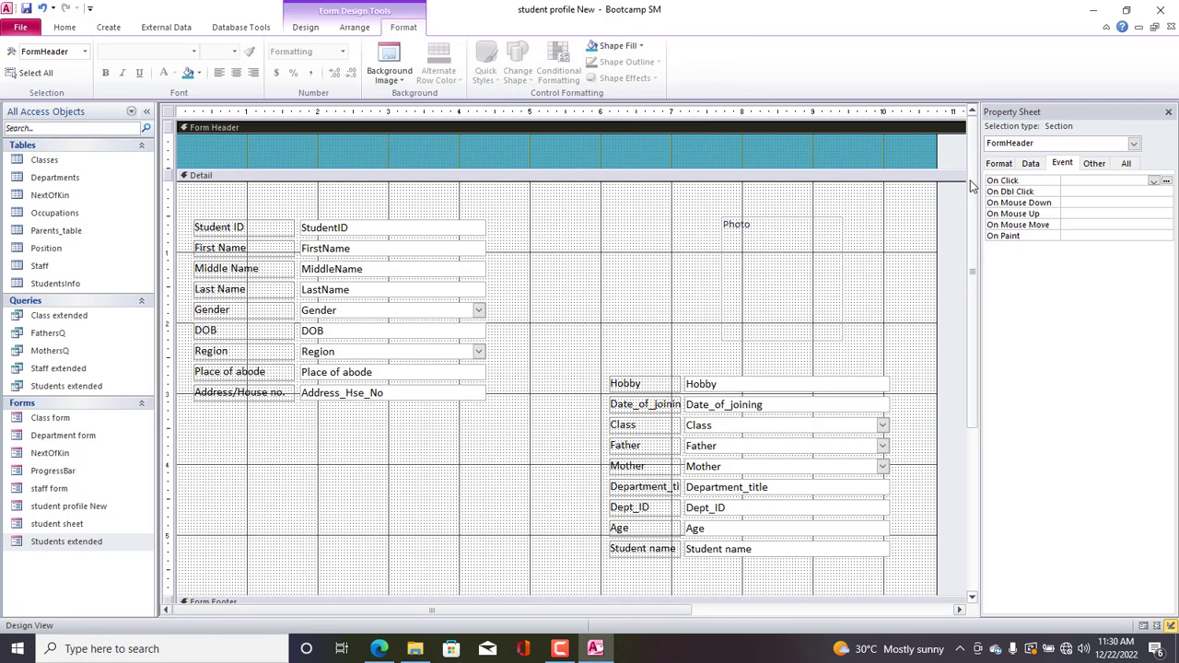
{"action": "left_click_drag", "start_coordinate": [971, 187], "coordinate": [995, 282]}
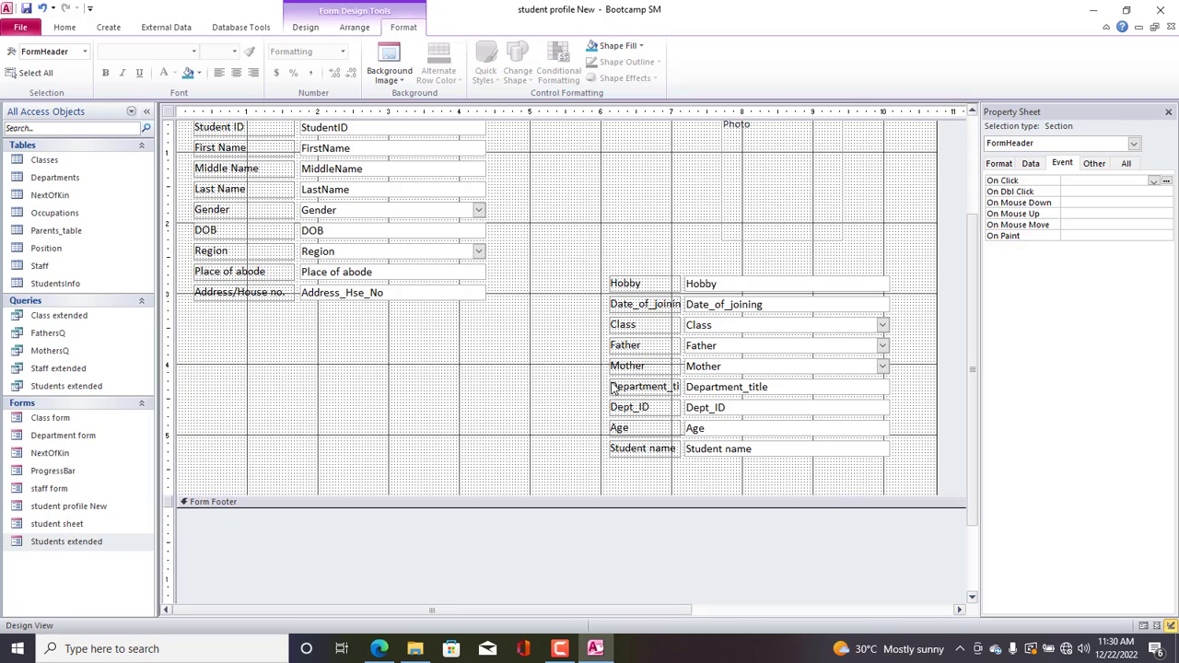
Open the Students extended form for reference, close it, and bring up the form design controls.
{"action": "left_click_drag", "start_coordinate": [857, 484], "coordinate": [217, 226]}
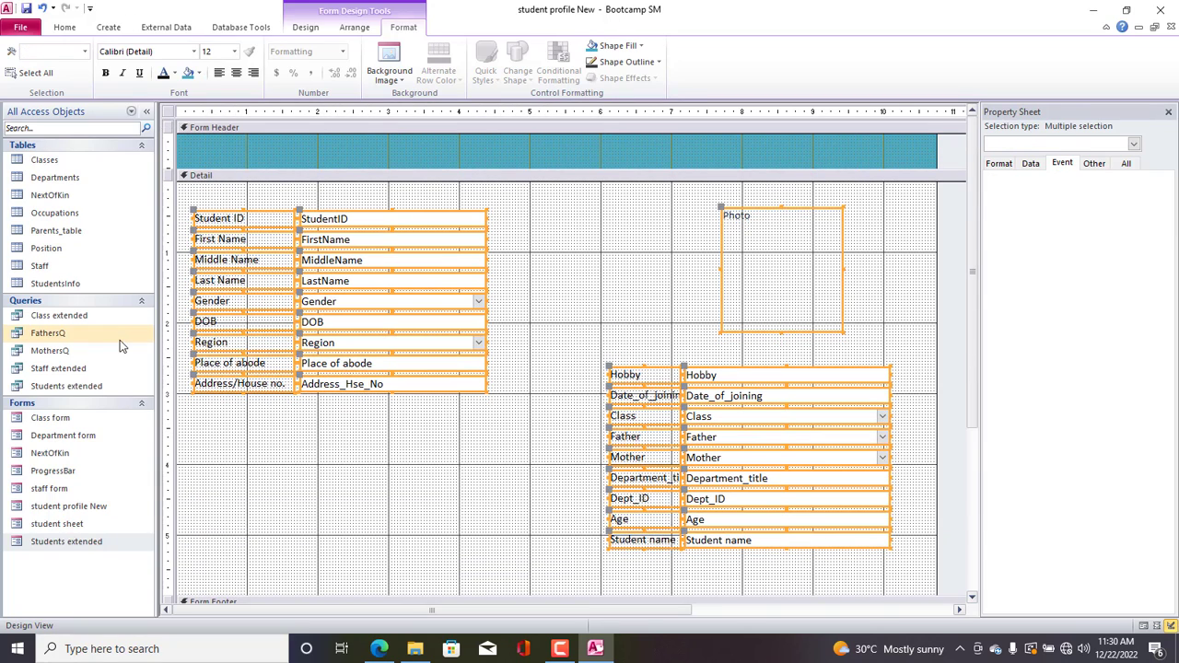
{"action": "double_click", "coordinate": [65, 541]}
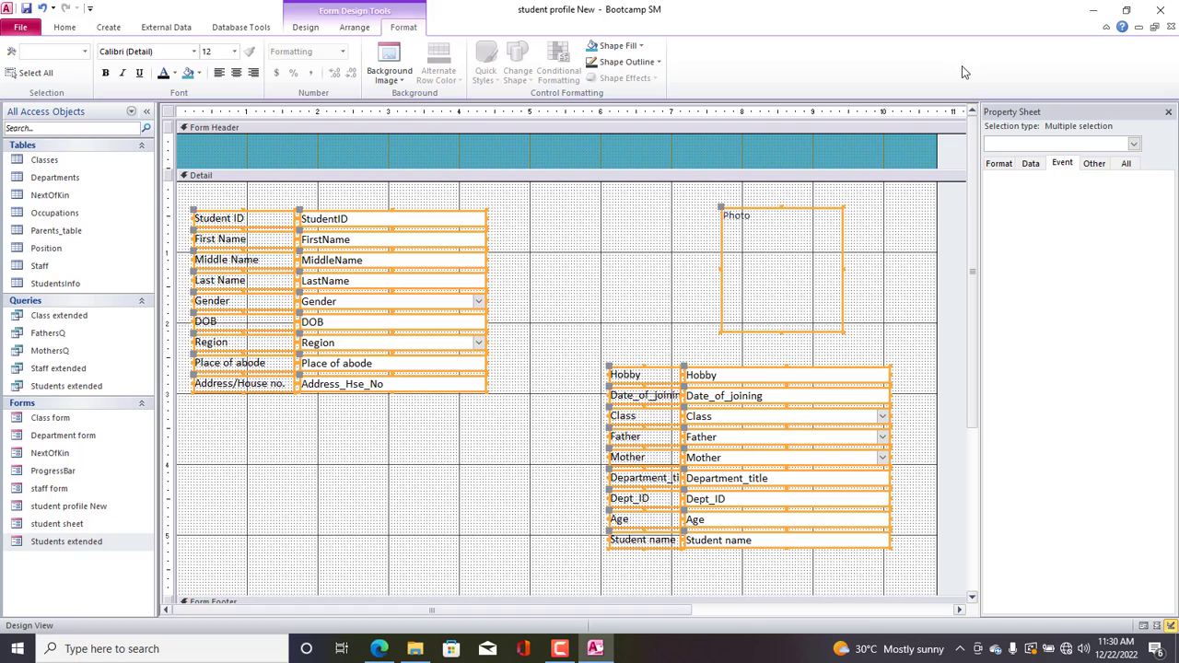
{"action": "left_click", "coordinate": [966, 58]}
{"action": "left_click_drag", "start_coordinate": [970, 195], "coordinate": [947, 309]}
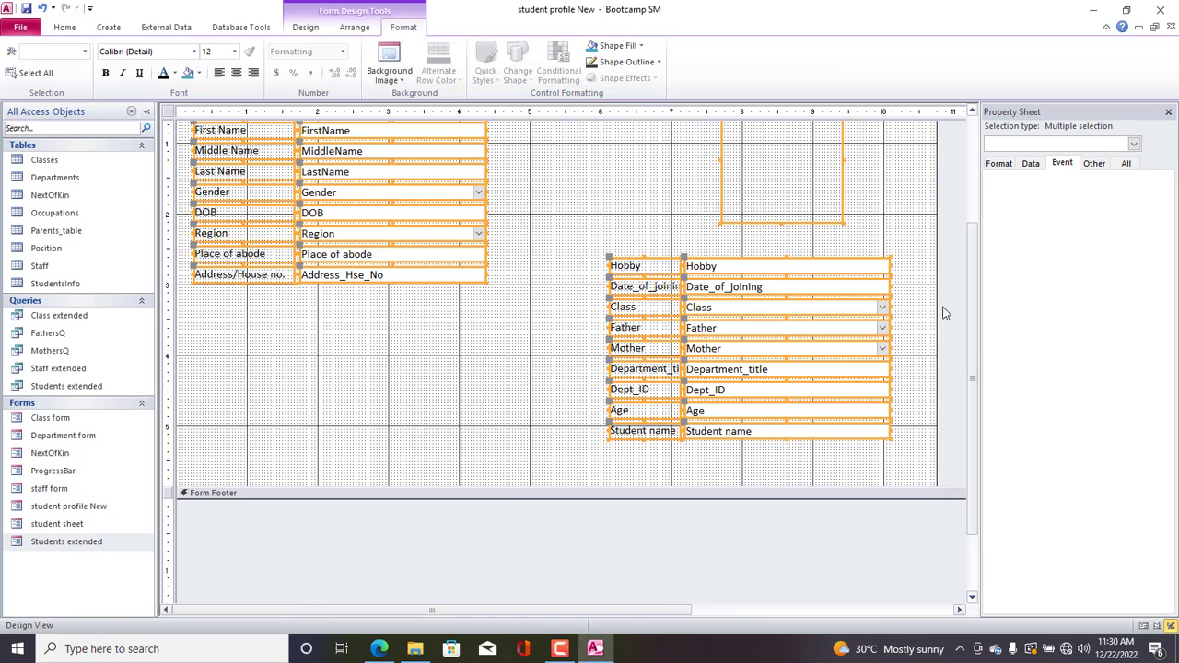
{"action": "left_click", "coordinate": [463, 453]}
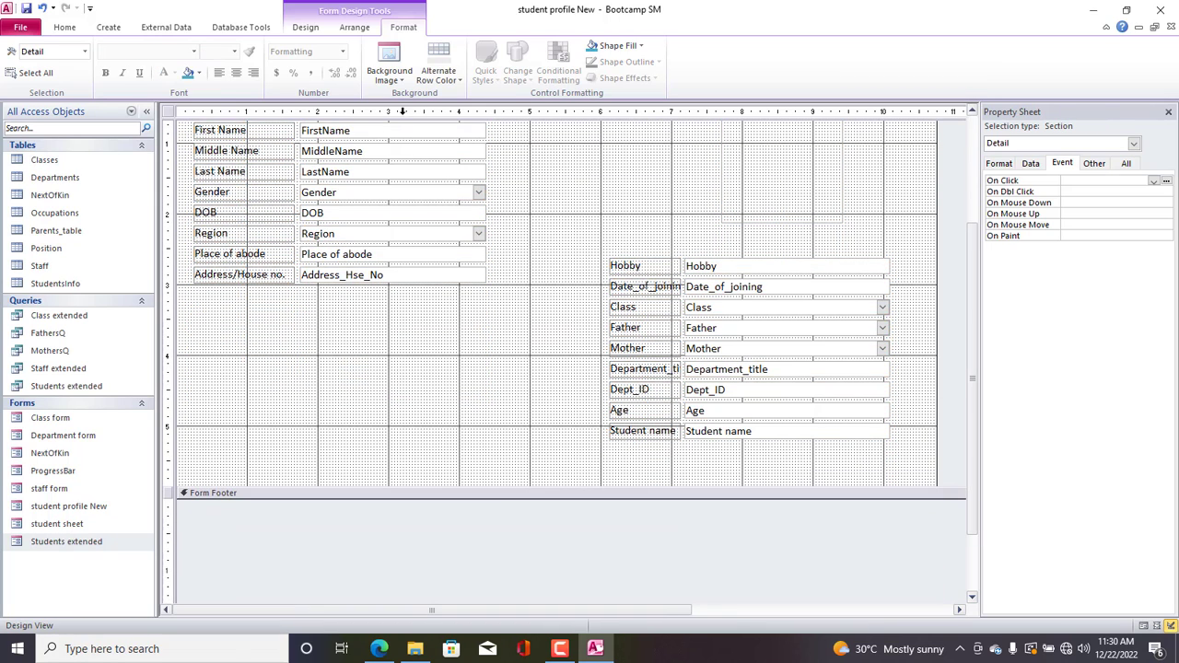
{"action": "left_click", "coordinate": [297, 30]}
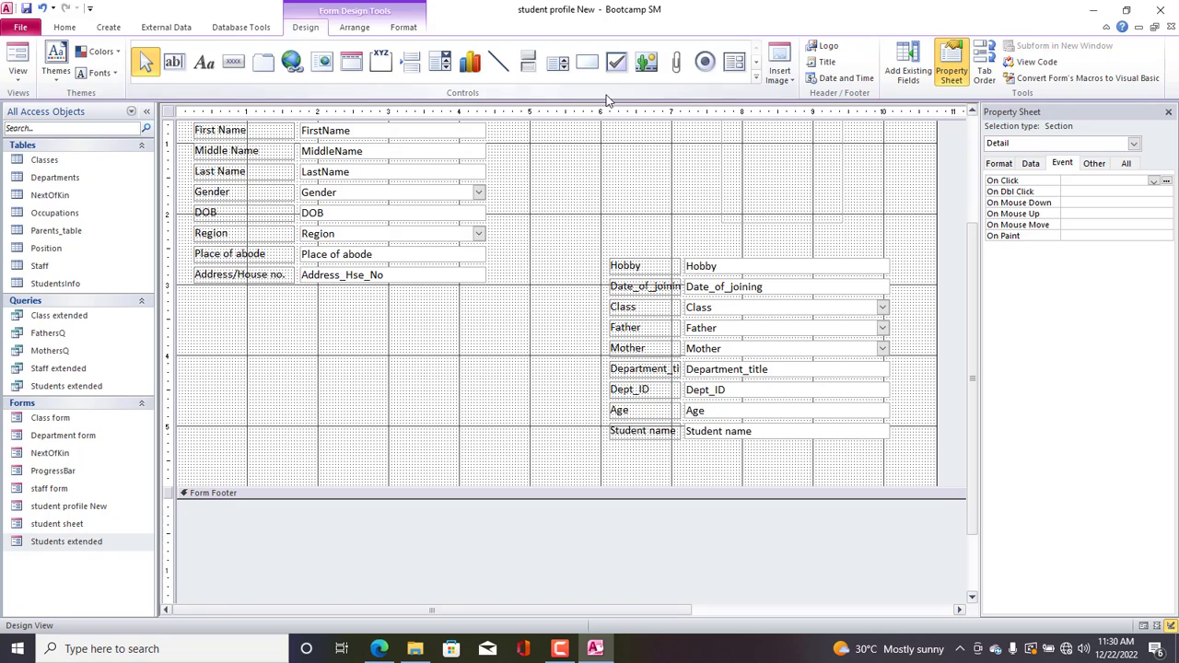
Draw a rectangle across the Detail bottom with Horizontal Anchor Both and Vertical Anchor Bottom.
{"action": "left_click", "coordinate": [587, 61]}
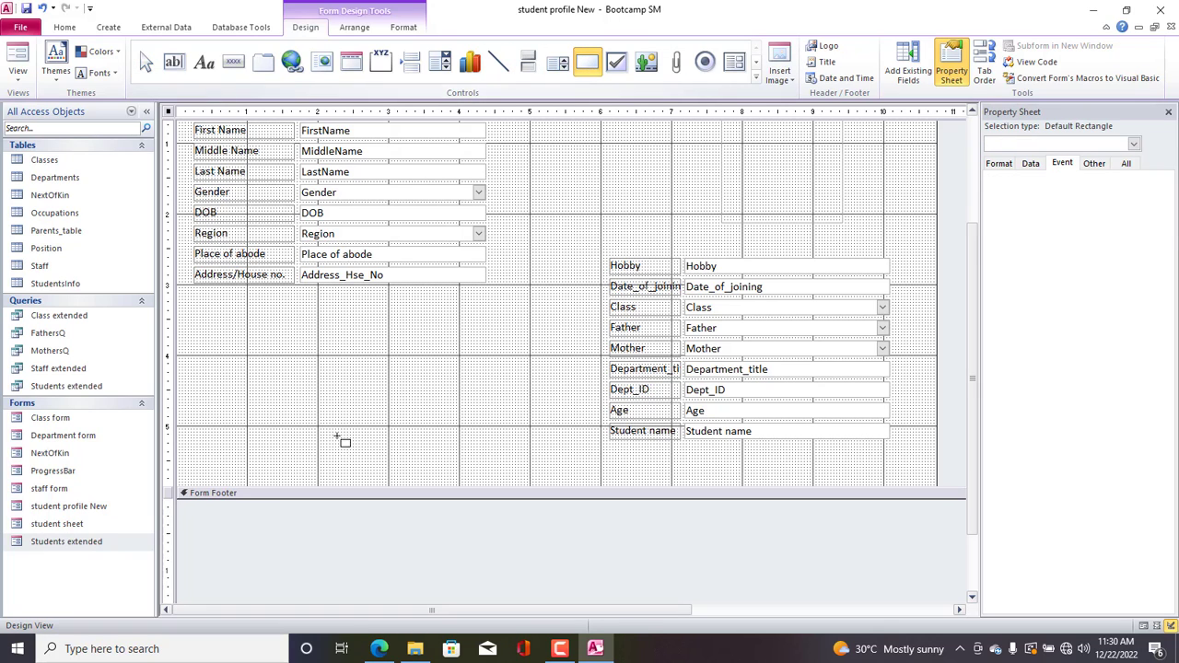
{"action": "mouse_move", "coordinate": [180, 463]}
{"action": "left_mouse_down"}
{"action": "mouse_move", "coordinate": [209, 479]}
{"action": "mouse_move", "coordinate": [395, 487]}
{"action": "mouse_move", "coordinate": [937, 487]}
{"action": "left_mouse_up"}
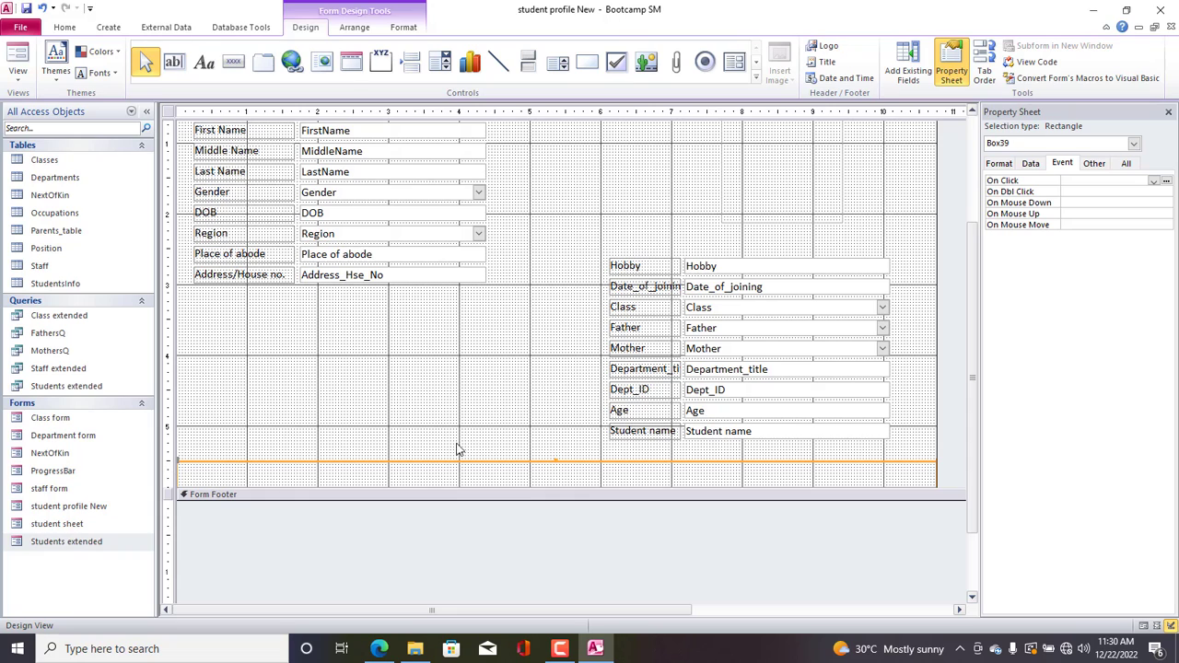
{"action": "left_click", "coordinate": [1010, 164]}
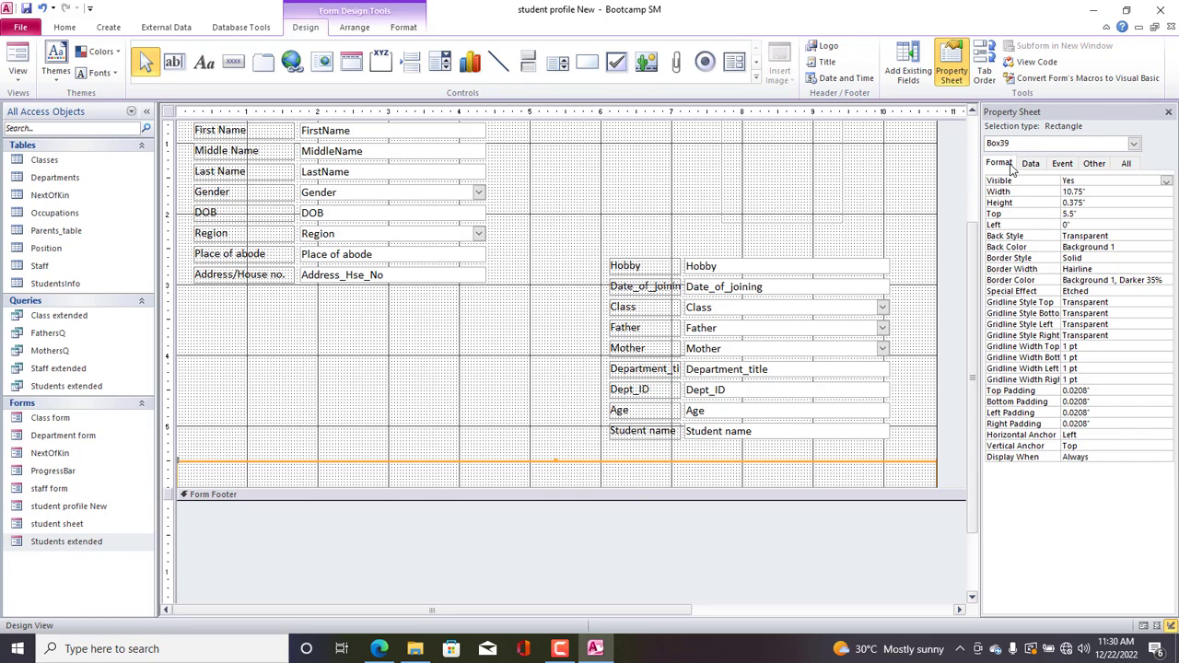
{"action": "left_click", "coordinate": [1102, 434]}
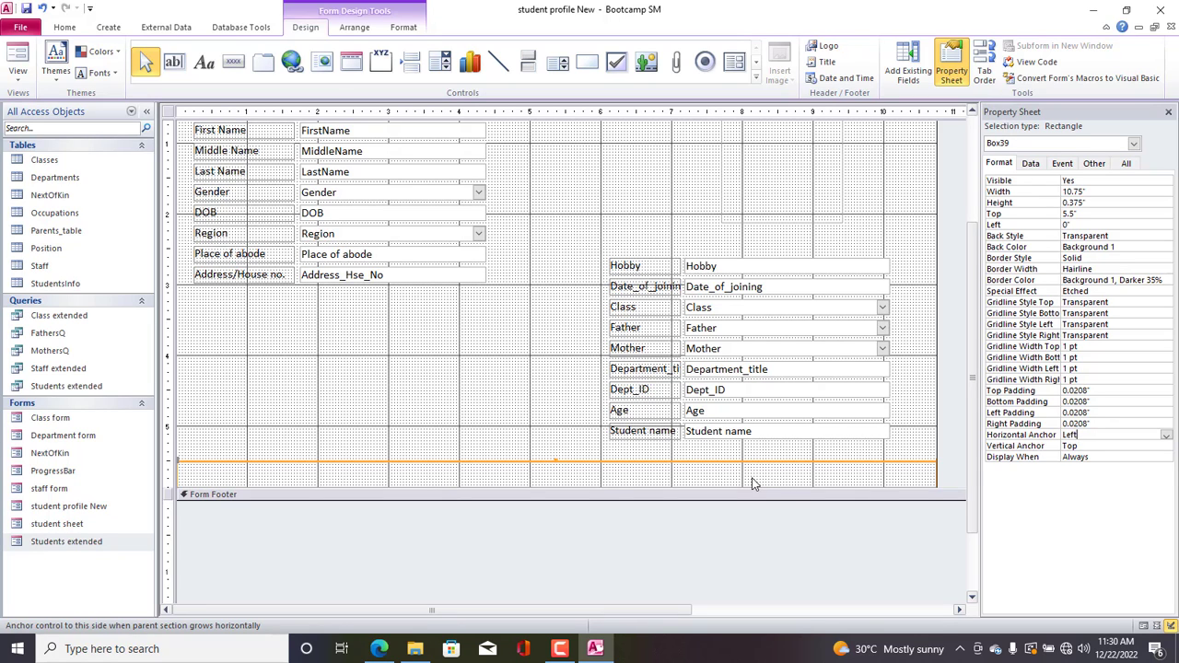
{"action": "left_click", "coordinate": [1167, 438]}
{"action": "left_click", "coordinate": [1085, 457]}
{"action": "left_click", "coordinate": [1083, 446]}
{"action": "left_click", "coordinate": [1167, 447]}
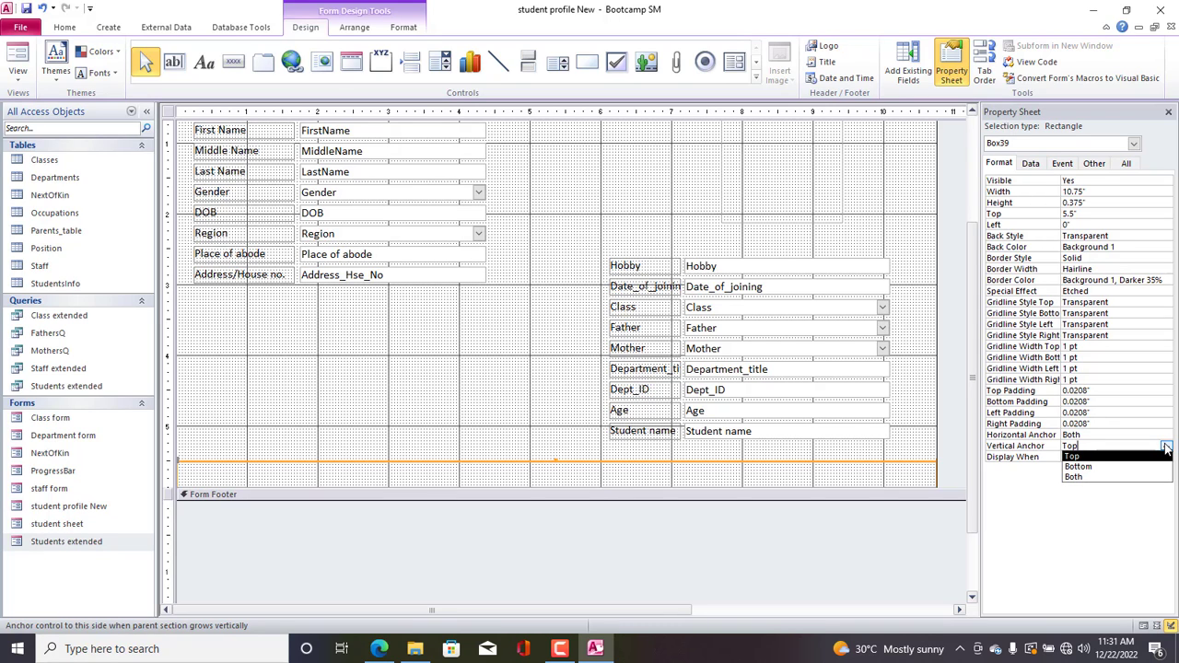
{"action": "left_click", "coordinate": [1080, 467]}
Fill the bottom rectangle blue and set its Shape Outline to Transparent.
{"action": "left_click", "coordinate": [480, 443]}
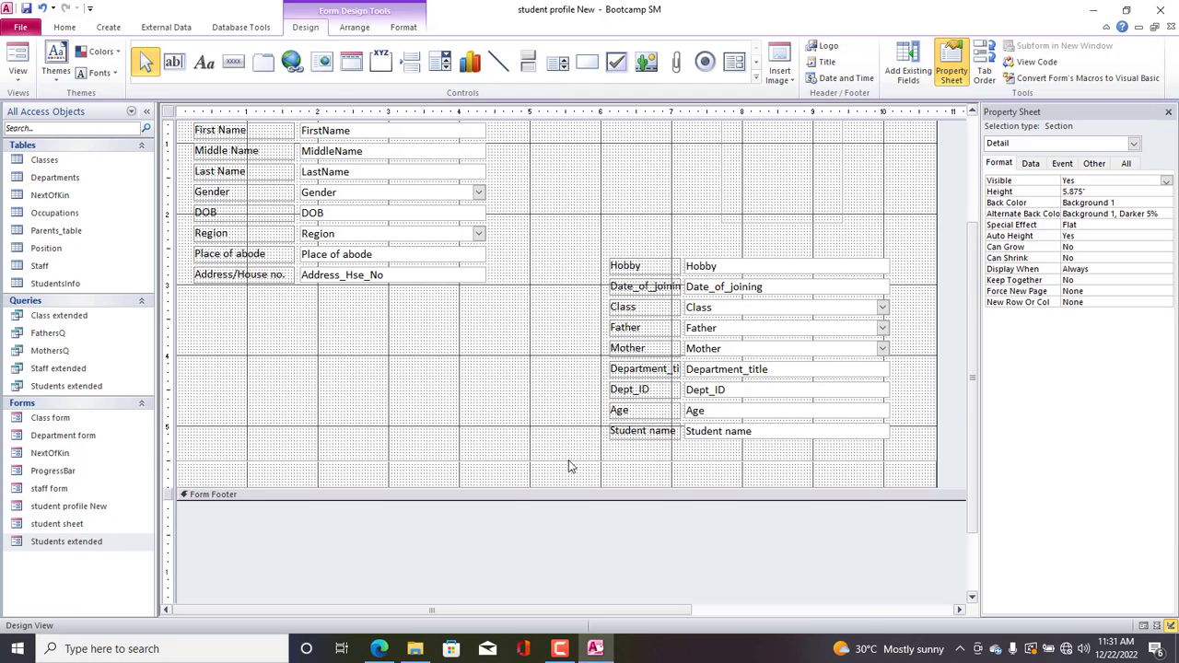
{"action": "left_click", "coordinate": [569, 460]}
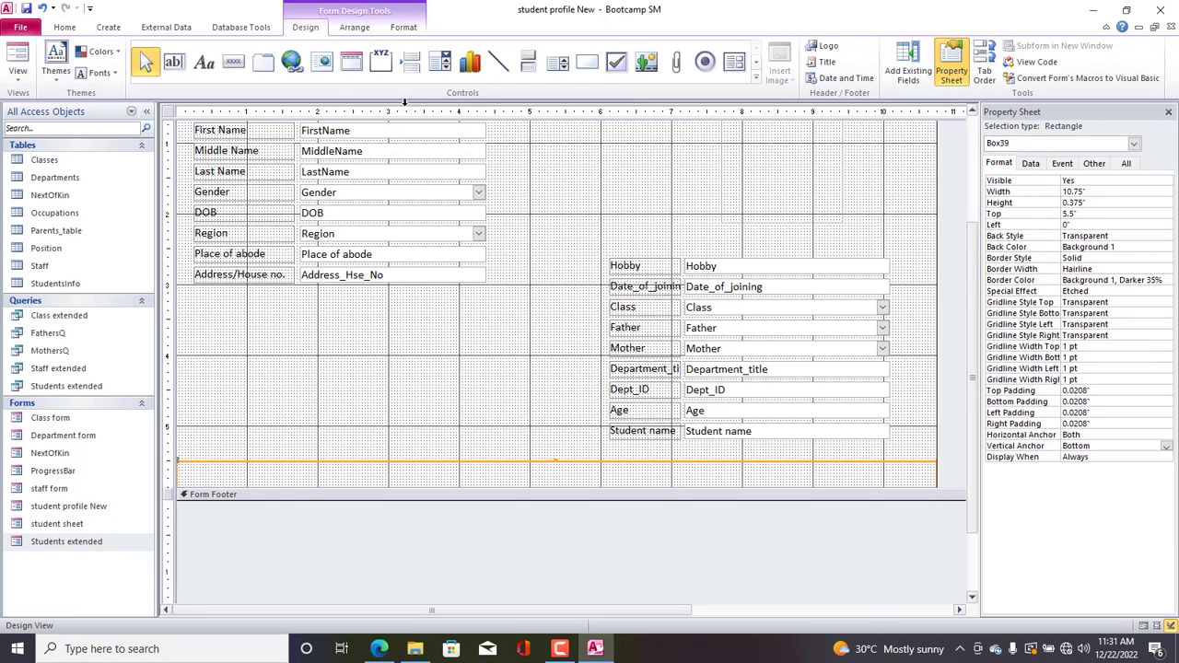
{"action": "left_click", "coordinate": [403, 27]}
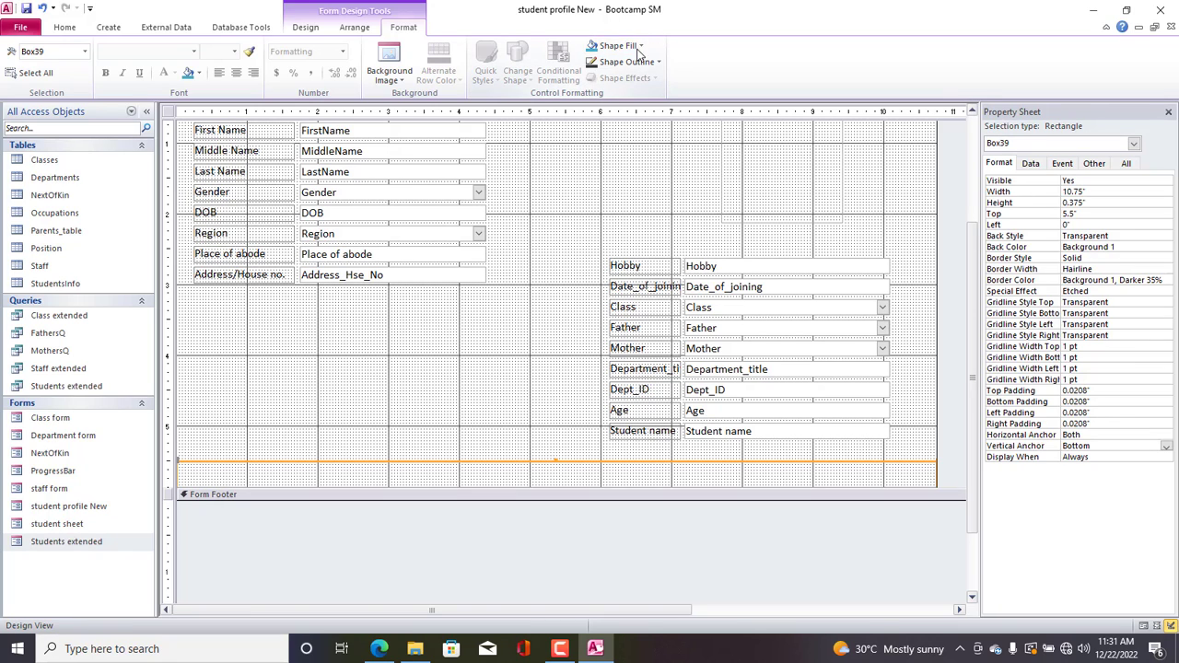
{"action": "left_click", "coordinate": [188, 73]}
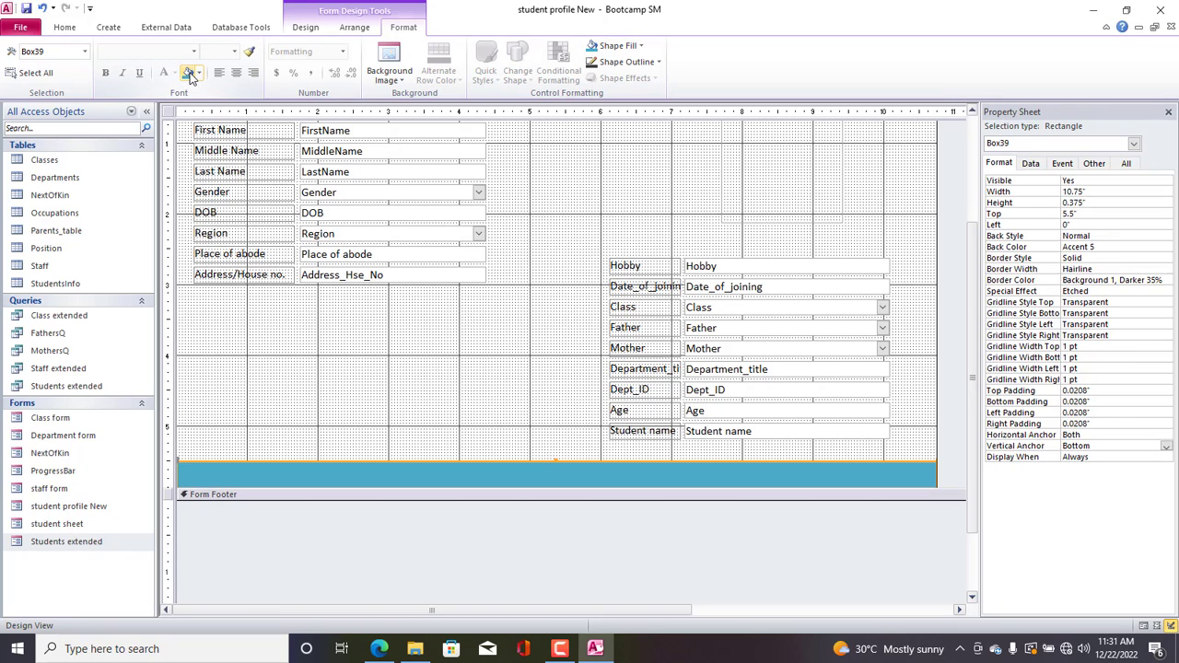
{"action": "left_click", "coordinate": [638, 66]}
{"action": "left_click", "coordinate": [645, 302]}
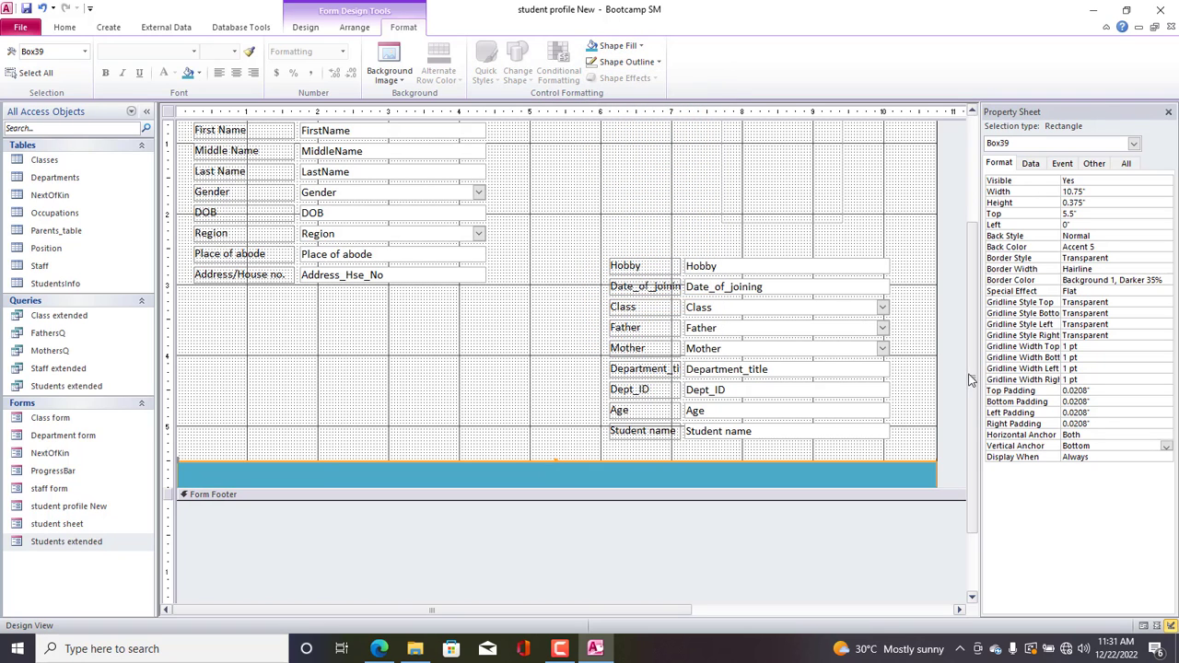
{"action": "left_click_drag", "start_coordinate": [974, 379], "coordinate": [965, 259]}
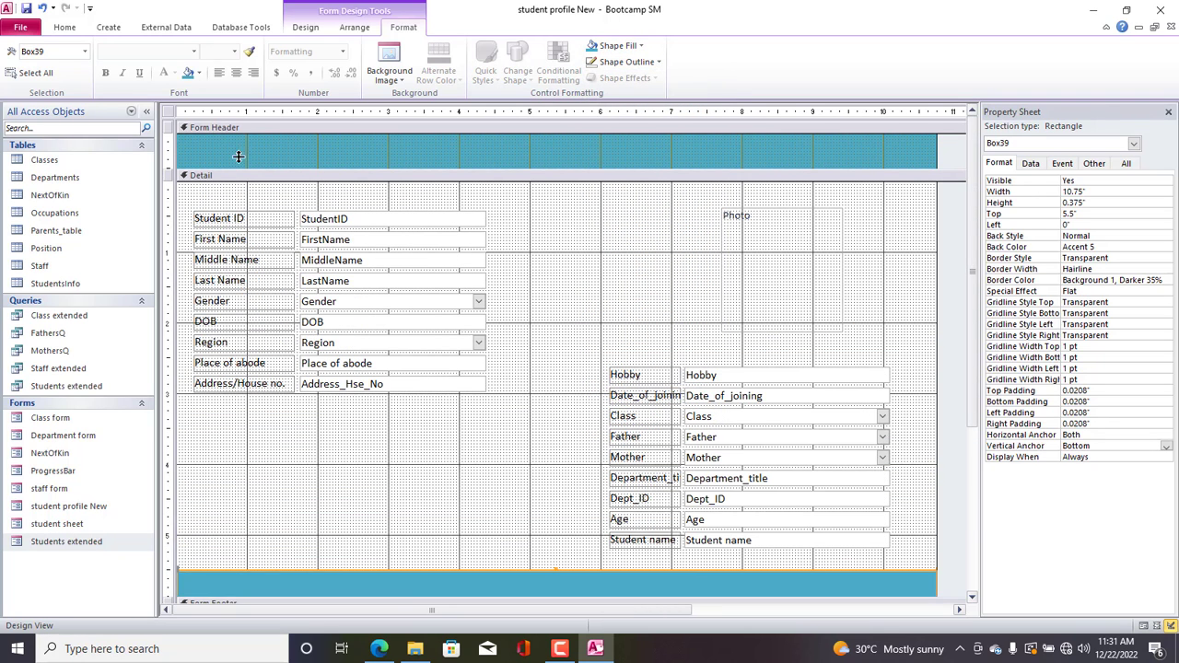
{"action": "left_click", "coordinate": [171, 111]}
Switch the student profile New form to Form View and select the current student record.
{"action": "right_click", "coordinate": [171, 111]}
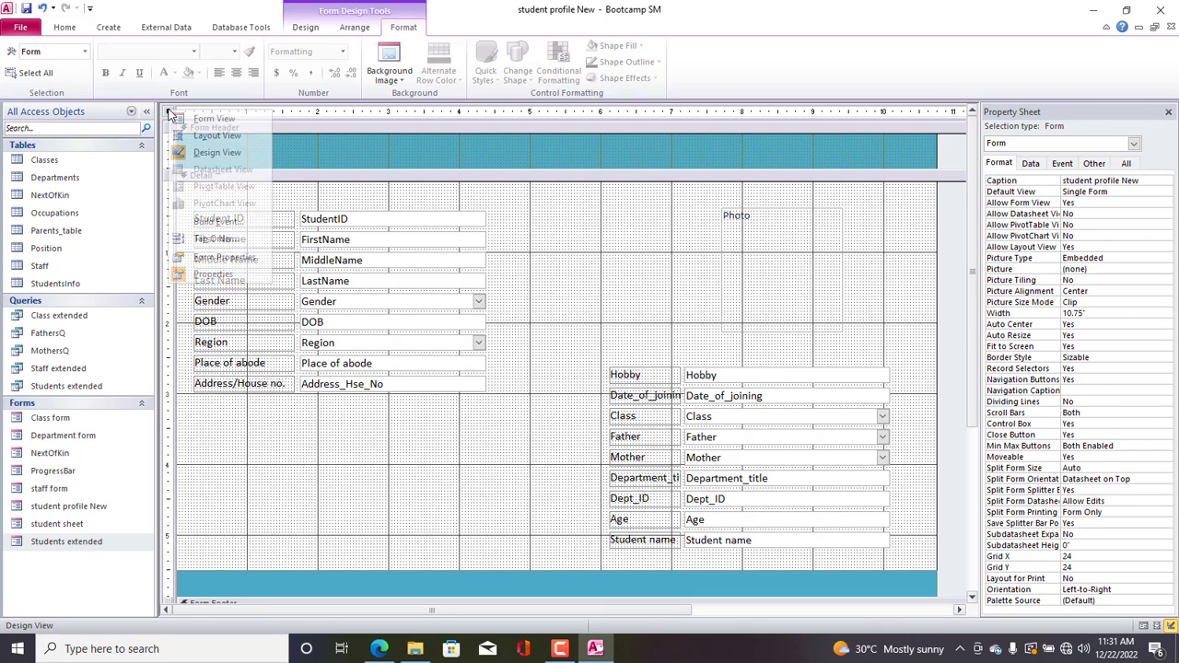
{"action": "left_click", "coordinate": [194, 118]}
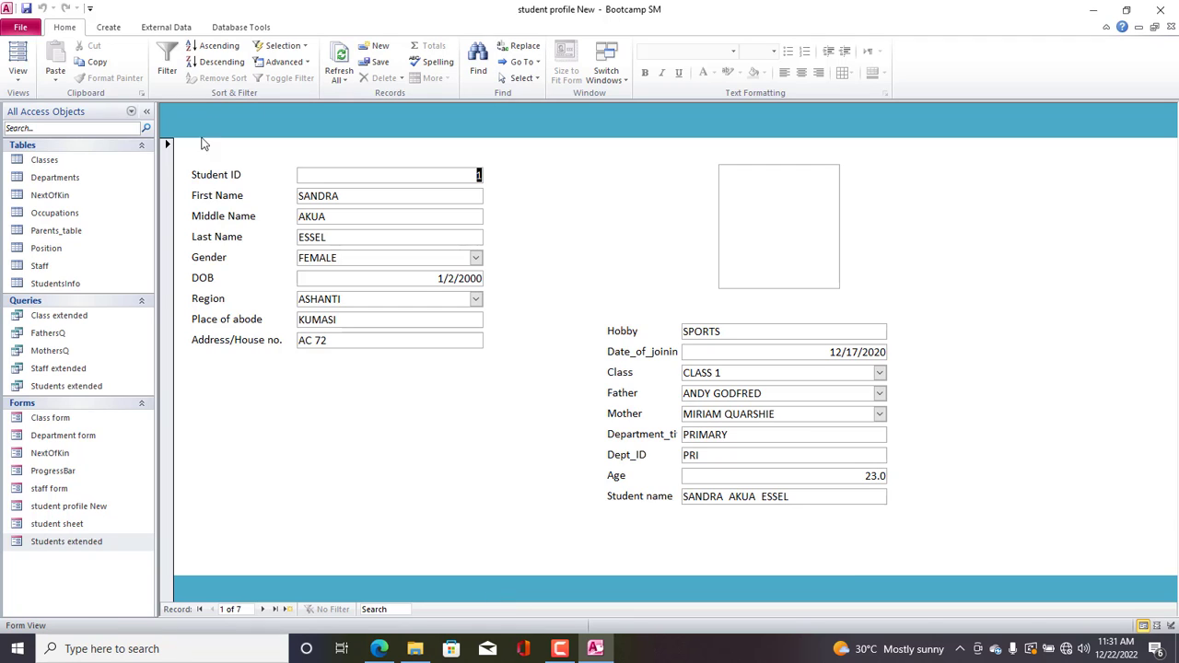
{"action": "left_click", "coordinate": [164, 199]}
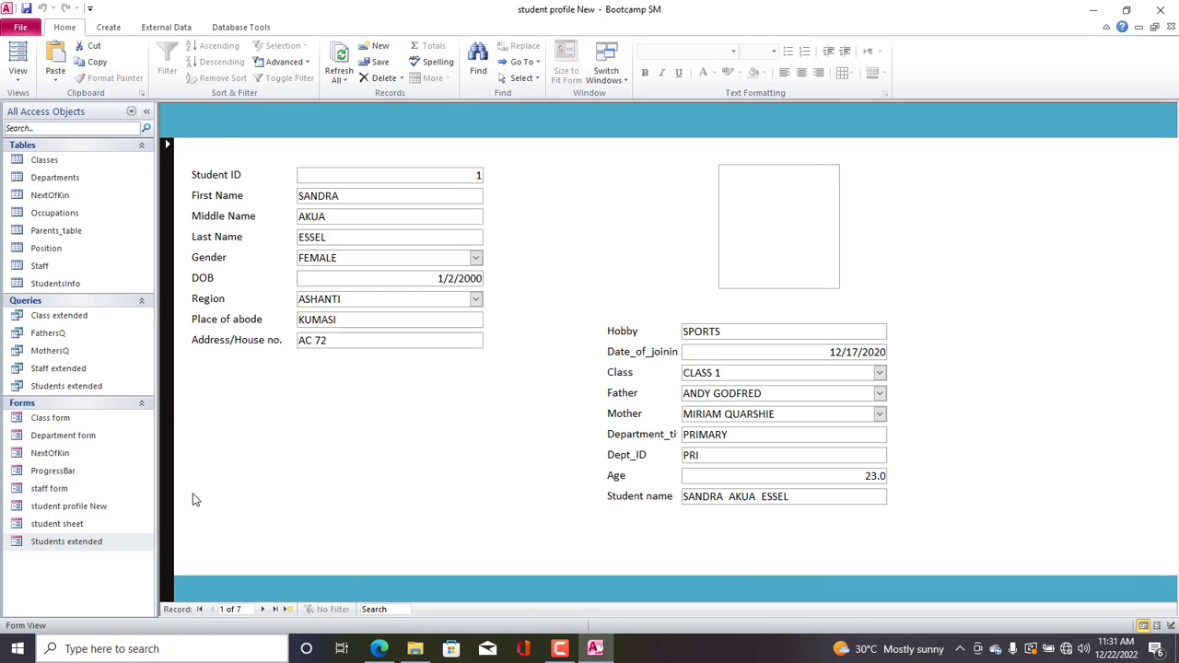
Return to Design view and set the form's Record Selectors to No.
{"action": "right_click", "coordinate": [210, 117]}
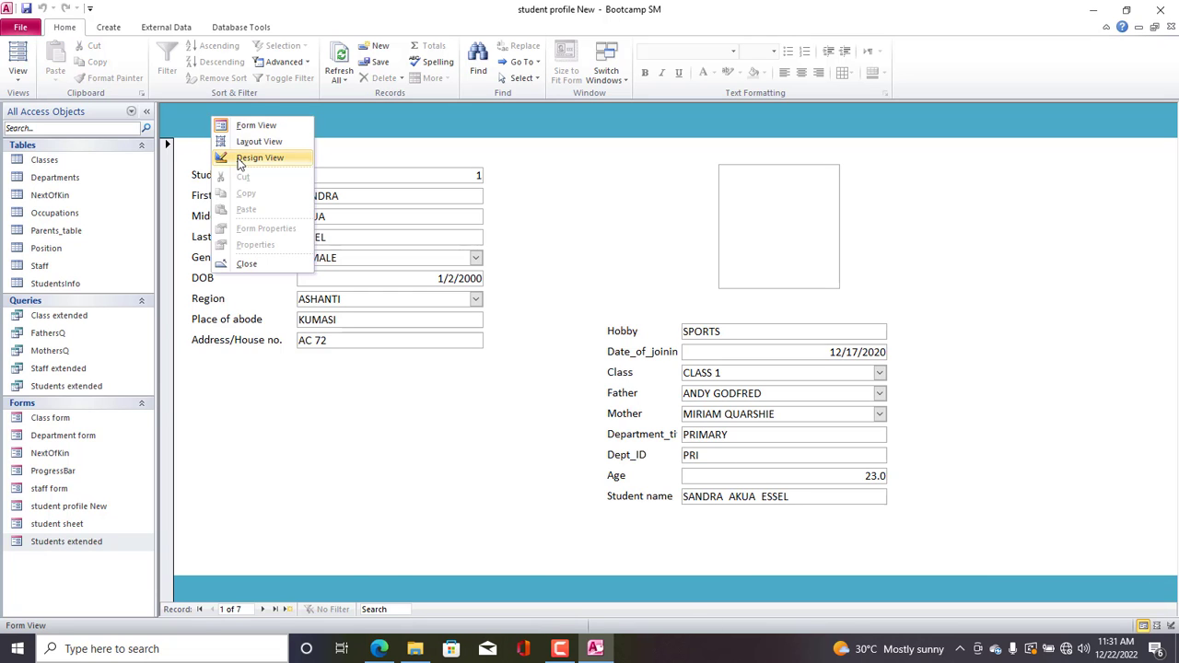
{"action": "left_click", "coordinate": [240, 159]}
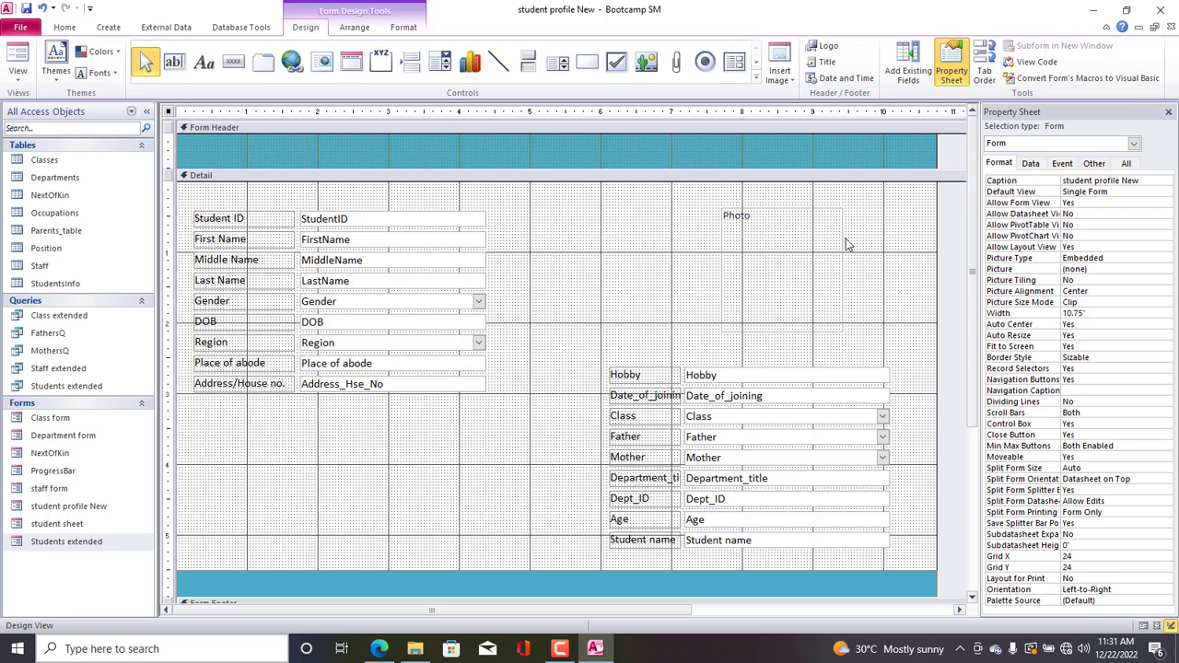
{"action": "double_click", "coordinate": [1099, 368]}
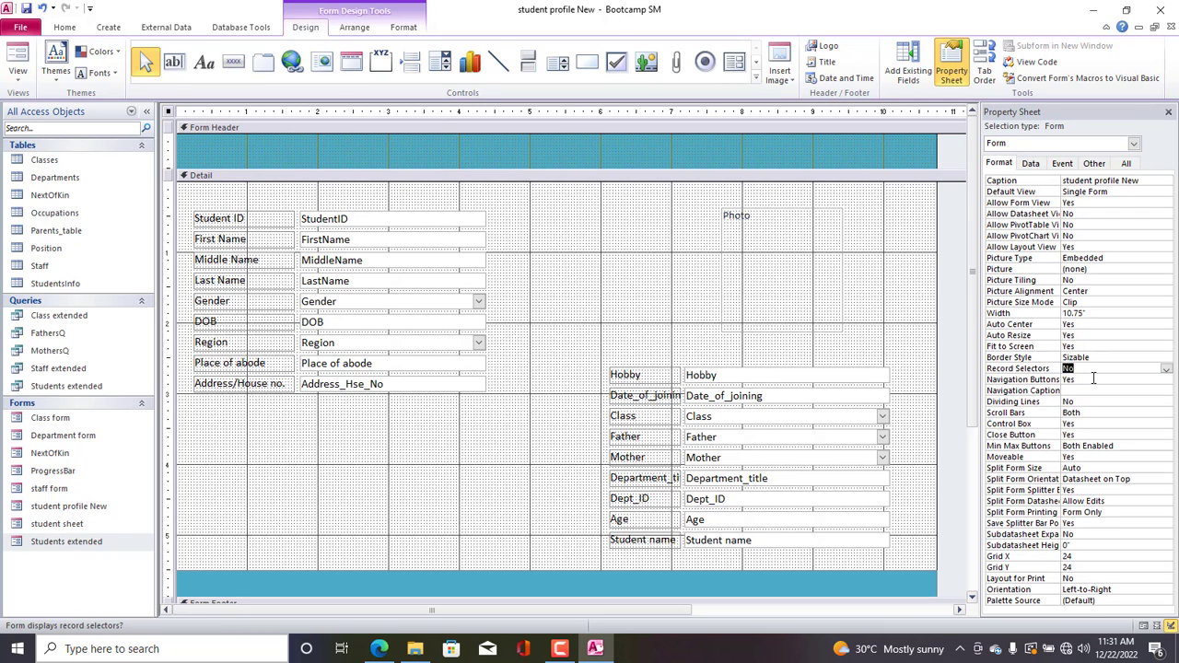
{"action": "left_click", "coordinate": [1098, 377]}
{"action": "left_click", "coordinate": [1100, 369]}
{"action": "left_click", "coordinate": [1099, 369]}
{"action": "left_click", "coordinate": [1166, 368]}
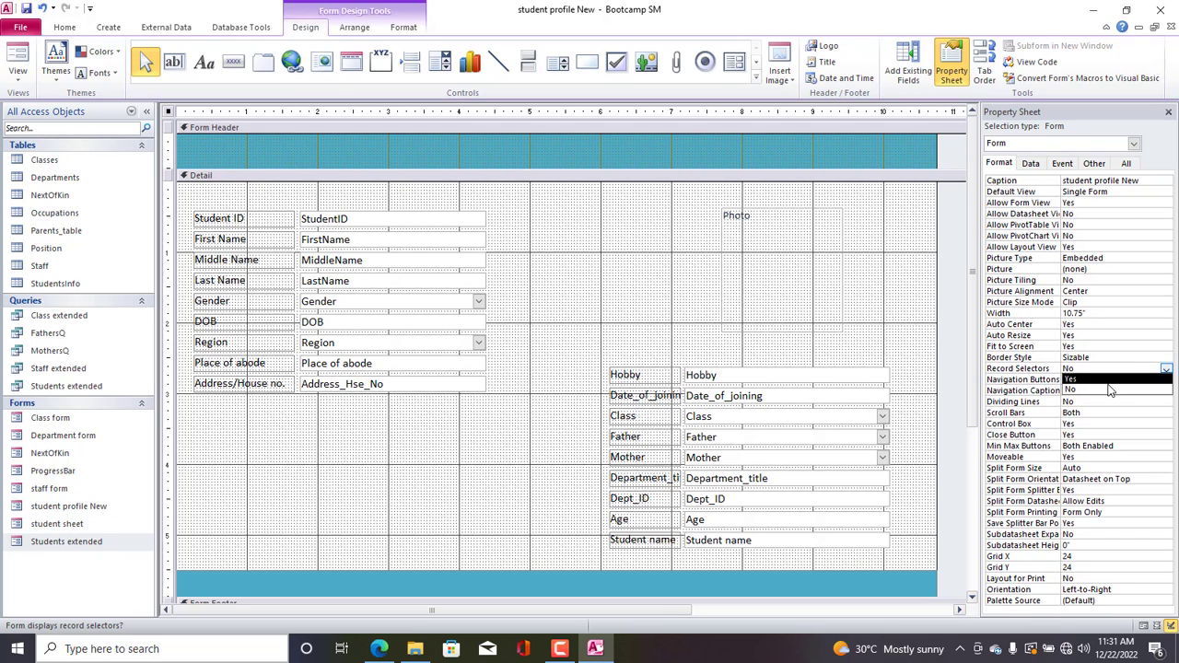
{"action": "left_click", "coordinate": [1089, 392]}
Set Navigation Buttons to No and preview the form in Form View.
{"action": "left_click", "coordinate": [1083, 379]}
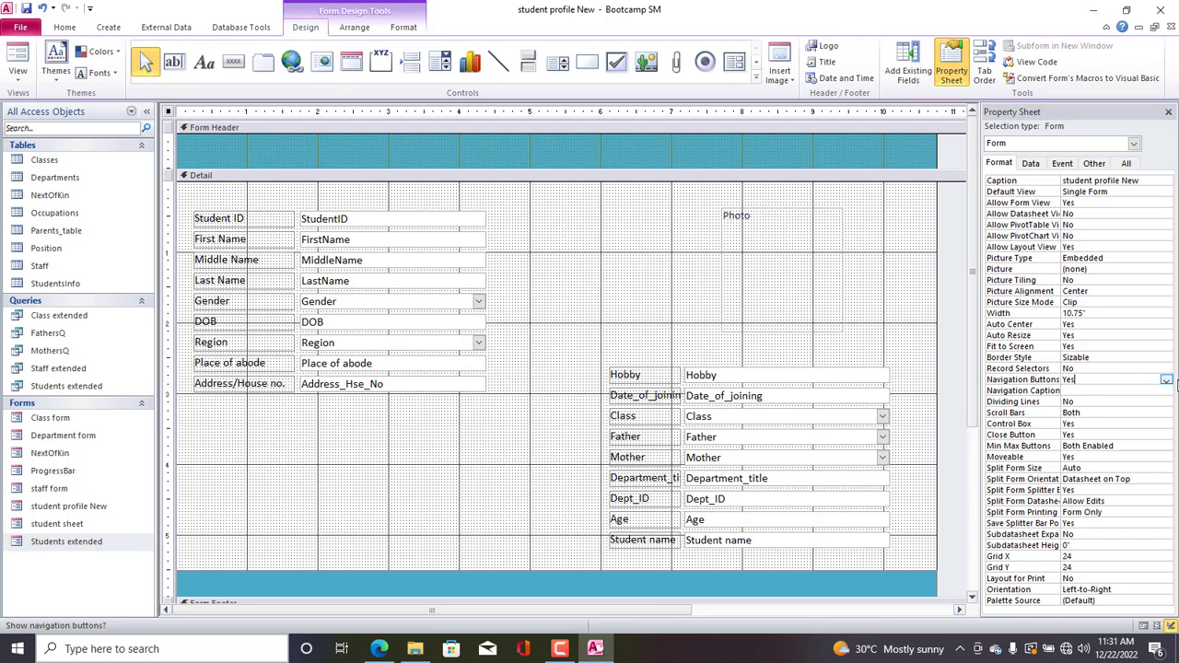
{"action": "left_click", "coordinate": [1166, 379]}
{"action": "left_click", "coordinate": [1106, 404]}
{"action": "right_click", "coordinate": [170, 111]}
{"action": "left_click", "coordinate": [207, 121]}
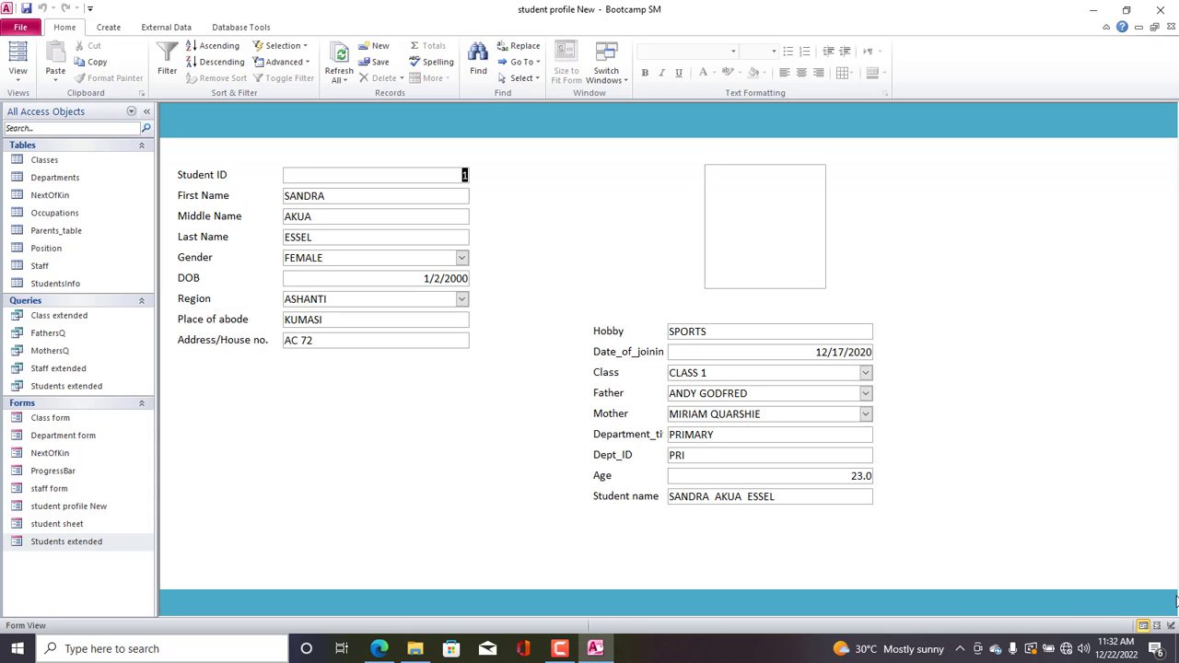
In Design view, set the form's Pop Up property to Yes on the Other tab.
{"action": "right_click", "coordinate": [192, 121]}
{"action": "left_click", "coordinate": [229, 162]}
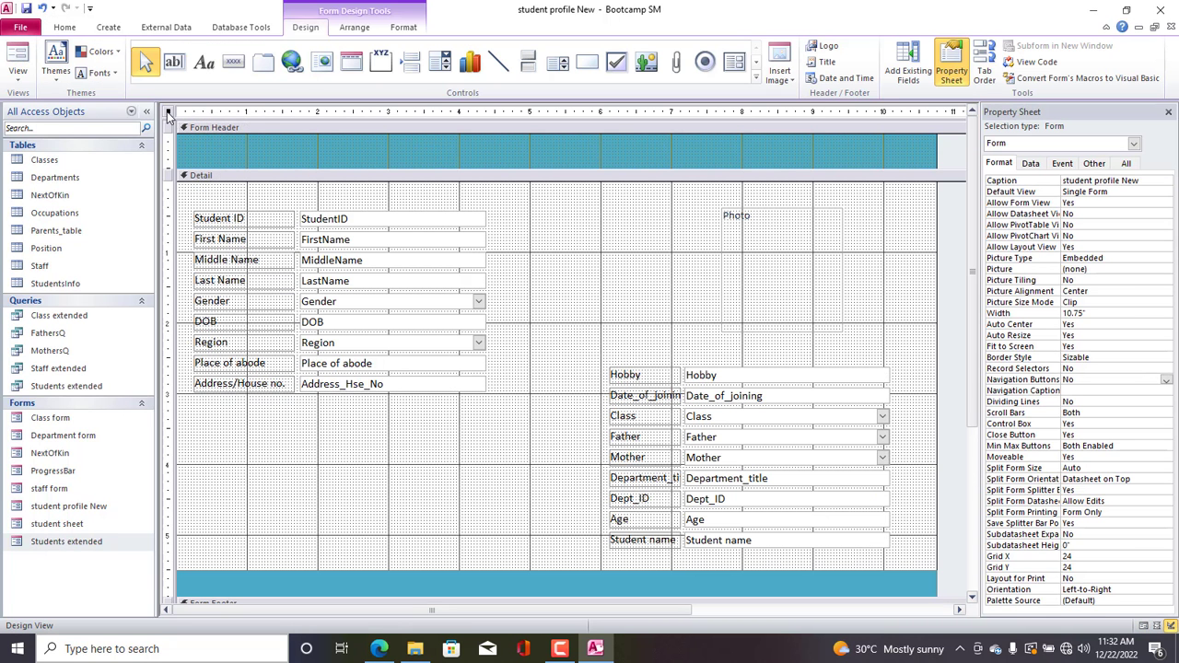
{"action": "left_click", "coordinate": [1097, 164]}
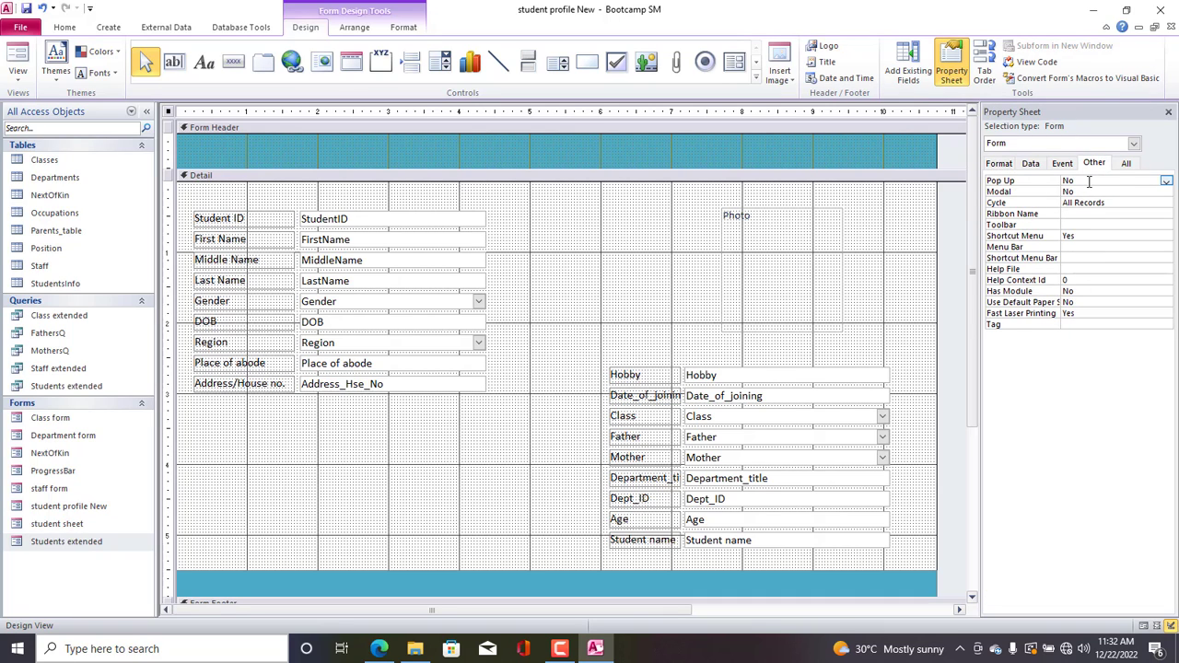
{"action": "left_click", "coordinate": [1109, 184]}
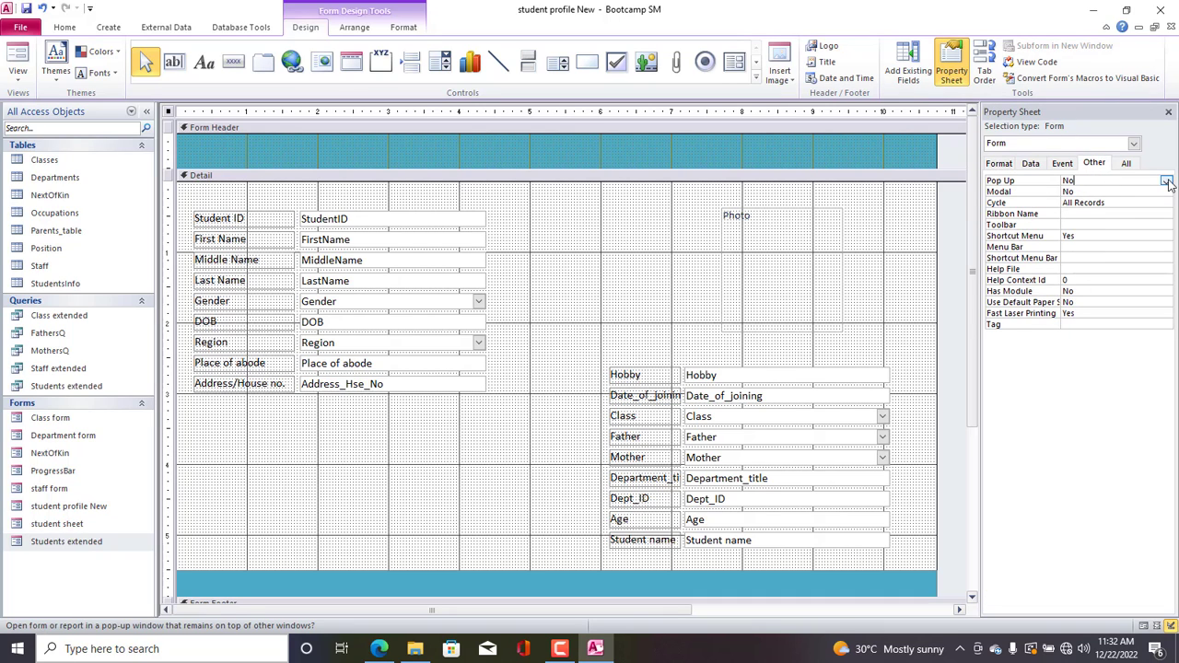
{"action": "left_click", "coordinate": [1167, 183]}
{"action": "left_click", "coordinate": [1124, 193]}
{"action": "right_click", "coordinate": [169, 114]}
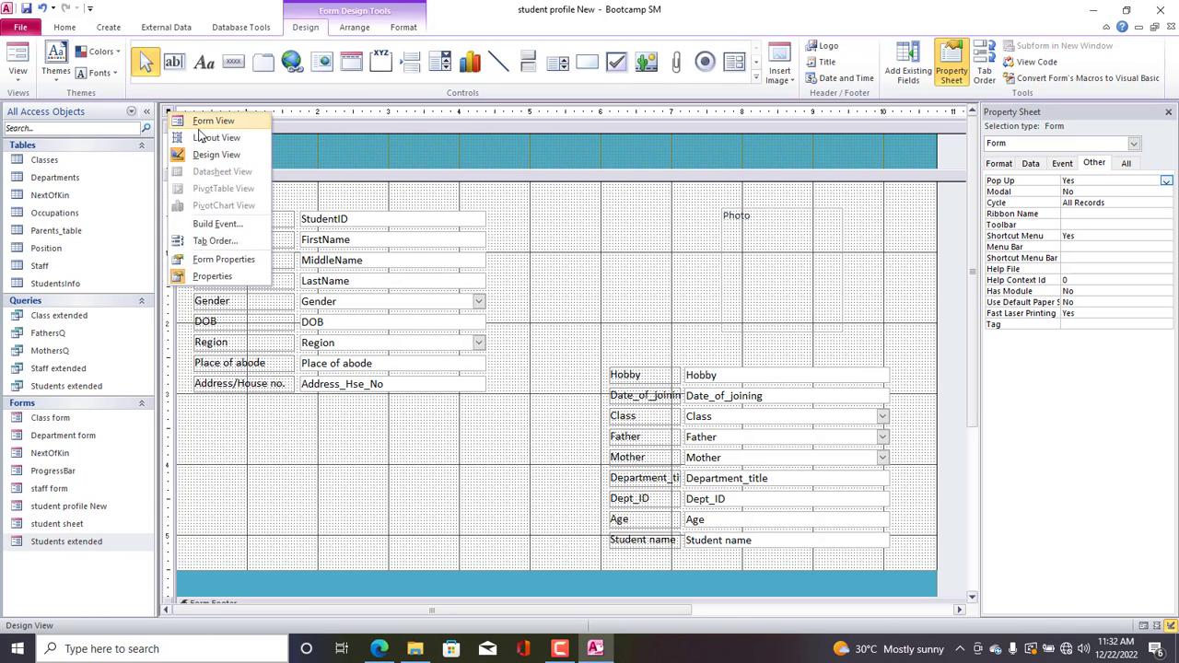
Open the form in Form View as a pop-up and drag it toward the centre.
{"action": "left_click", "coordinate": [201, 121]}
{"action": "left_click_drag", "start_coordinate": [419, 25], "coordinate": [578, 54]}
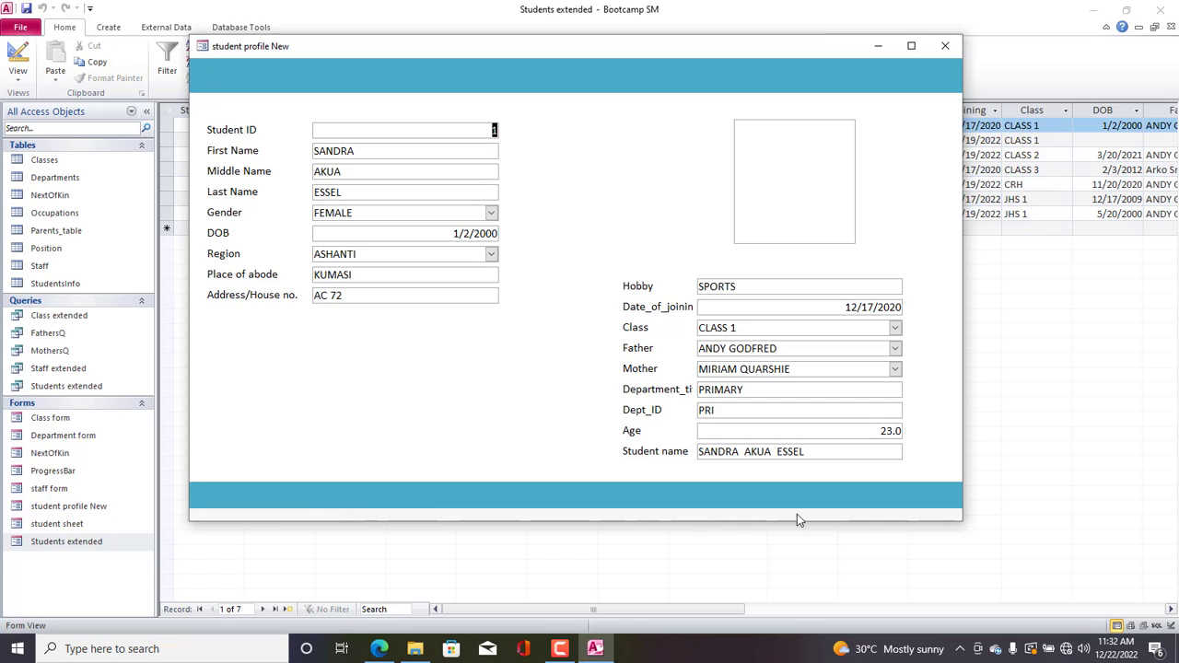
{"action": "right_click", "coordinate": [357, 74]}
In Design view, set the form's Scroll Bars property to Neither.
{"action": "left_click", "coordinate": [405, 112]}
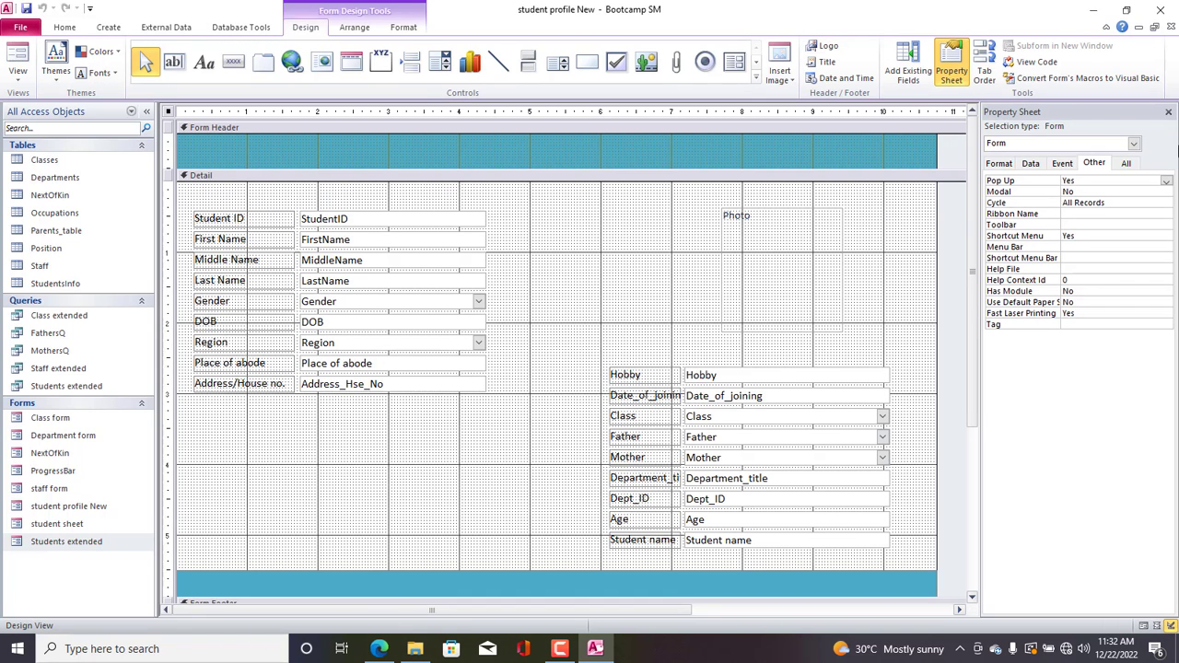
{"action": "left_click", "coordinate": [1011, 164]}
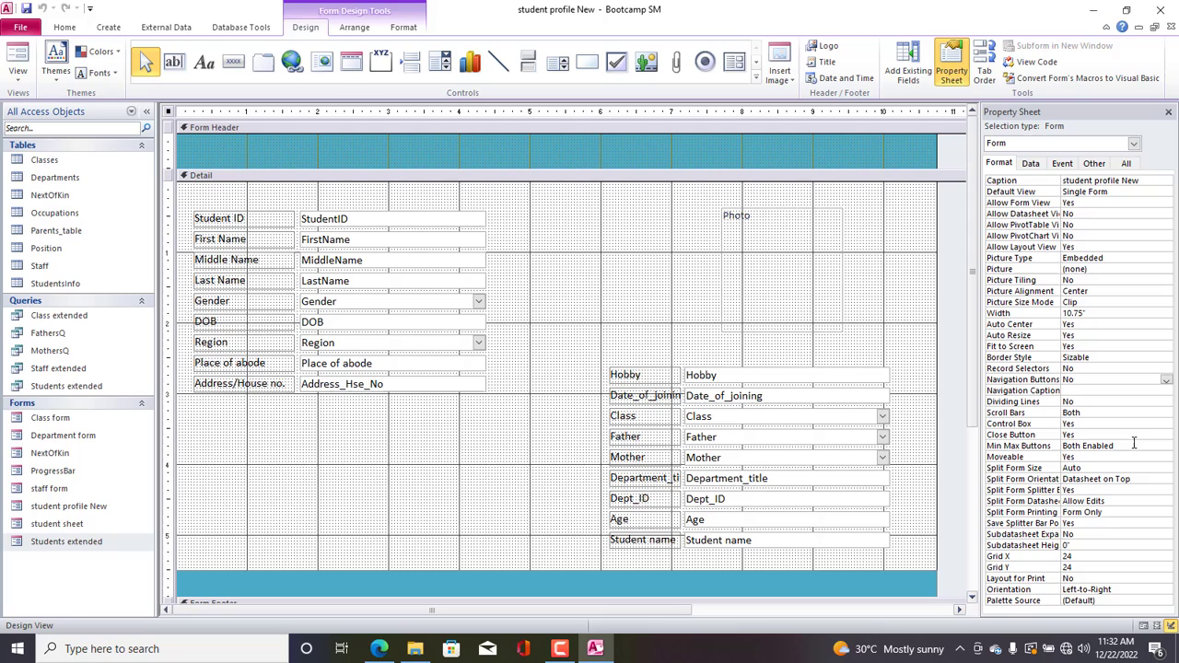
{"action": "left_click", "coordinate": [1100, 414]}
{"action": "left_click", "coordinate": [1166, 415]}
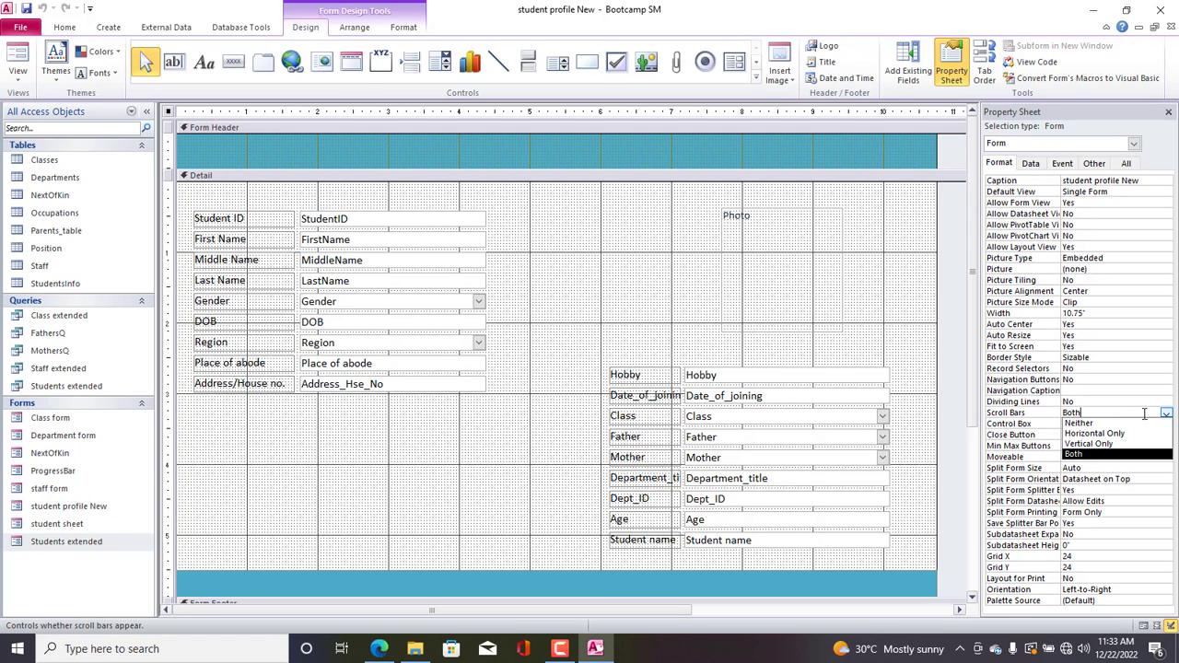
{"action": "left_click", "coordinate": [1113, 426]}
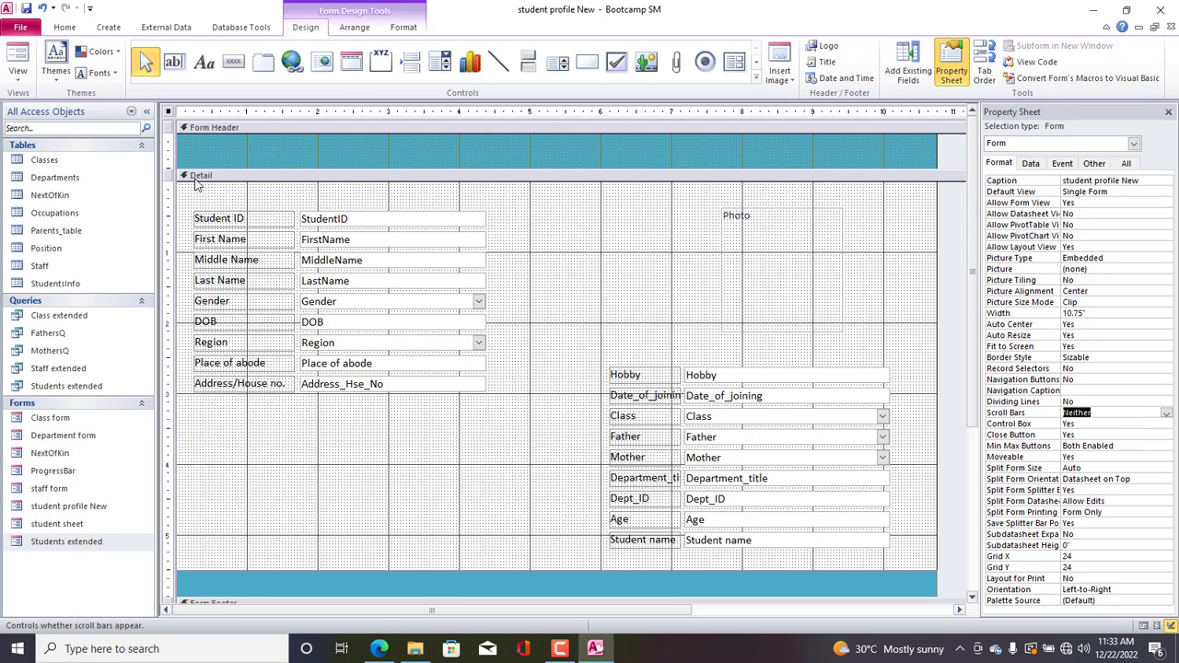
Preview the scroll-free pop-up in Form View, move and maximize it, then return to Design view.
{"action": "right_click", "coordinate": [168, 112]}
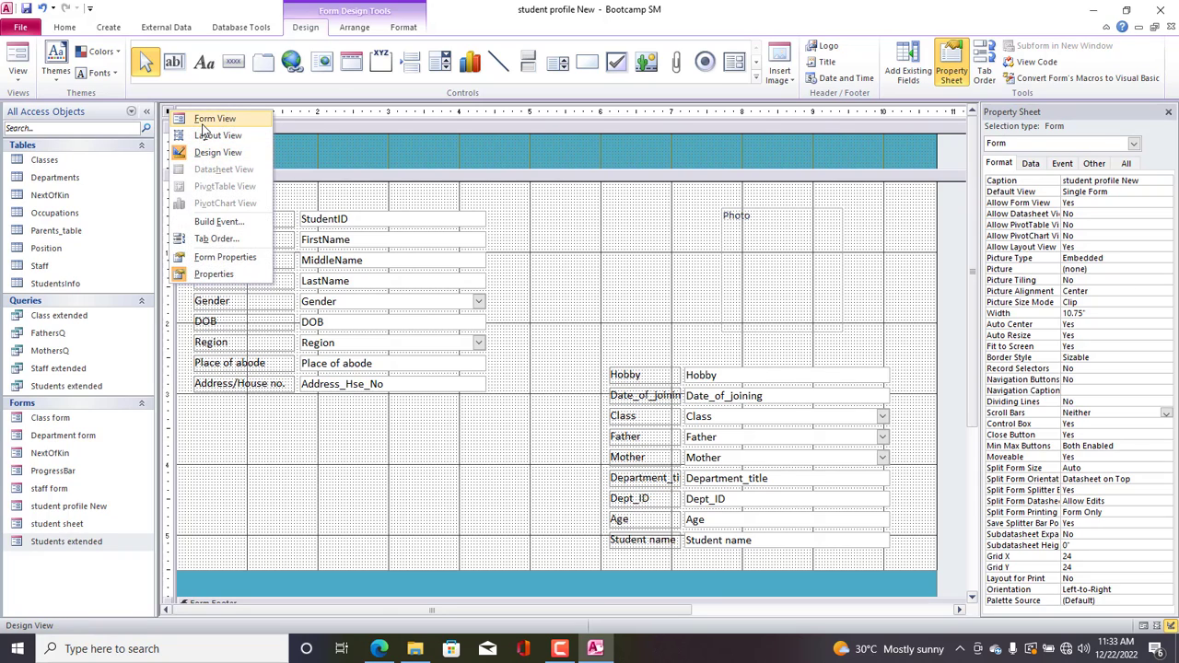
{"action": "left_click", "coordinate": [205, 119]}
{"action": "left_click_drag", "start_coordinate": [434, 60], "coordinate": [482, 92]}
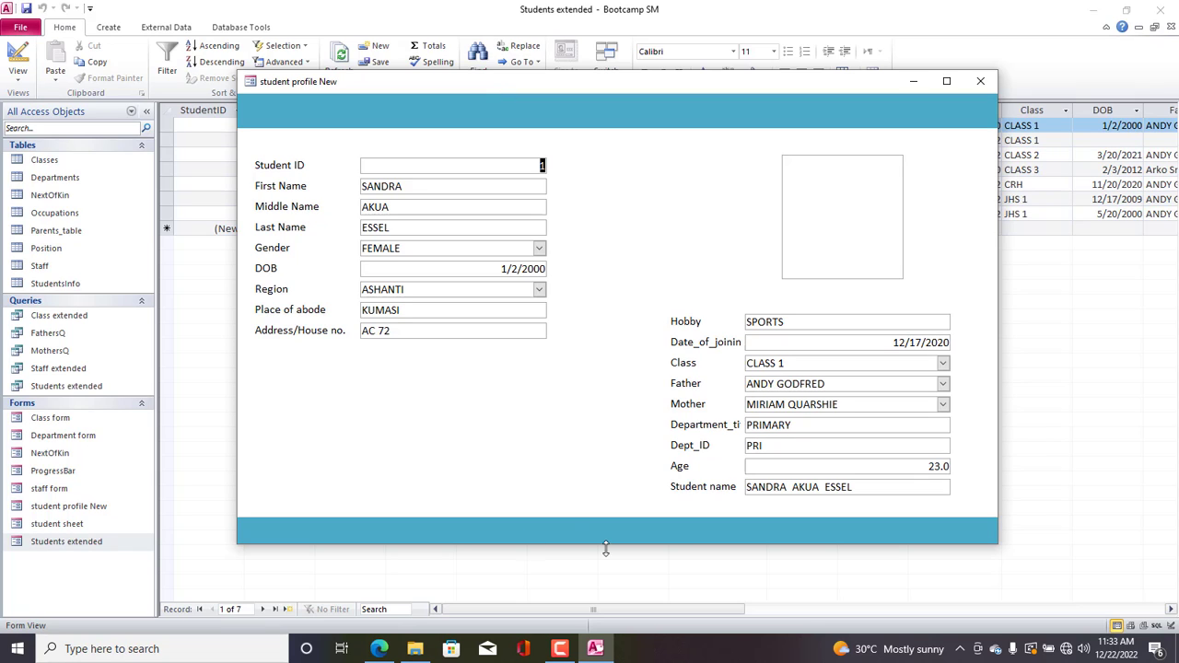
{"action": "left_click_drag", "start_coordinate": [717, 86], "coordinate": [727, 89]}
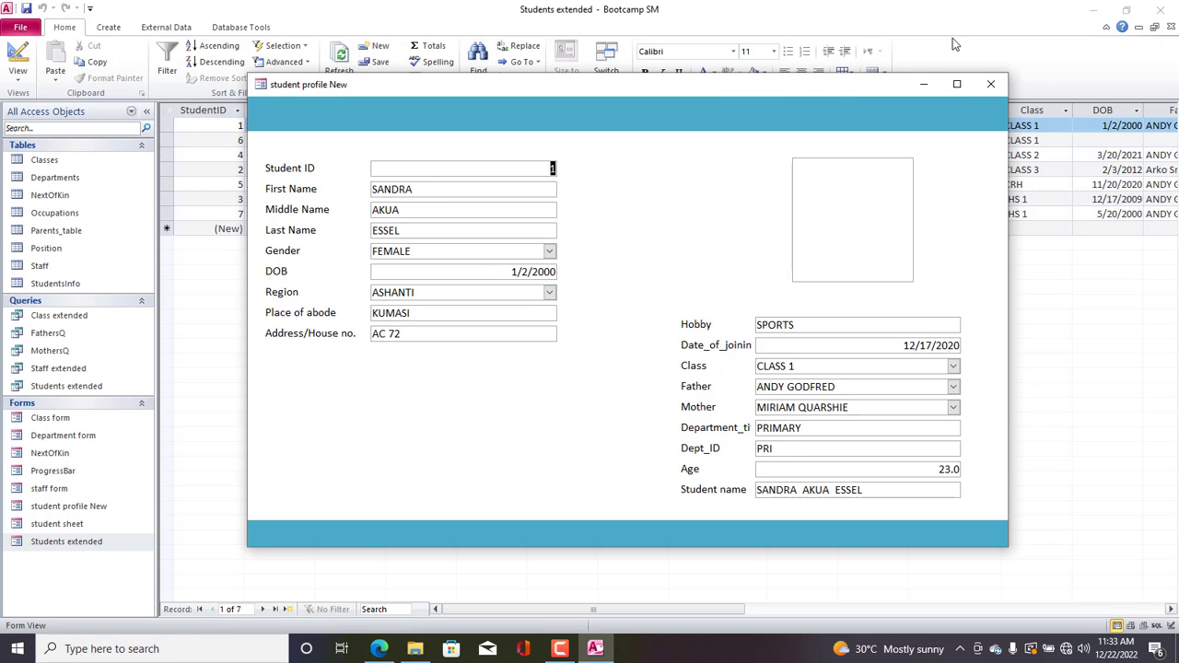
{"action": "left_click", "coordinate": [956, 85]}
{"action": "left_click", "coordinate": [1124, 11]}
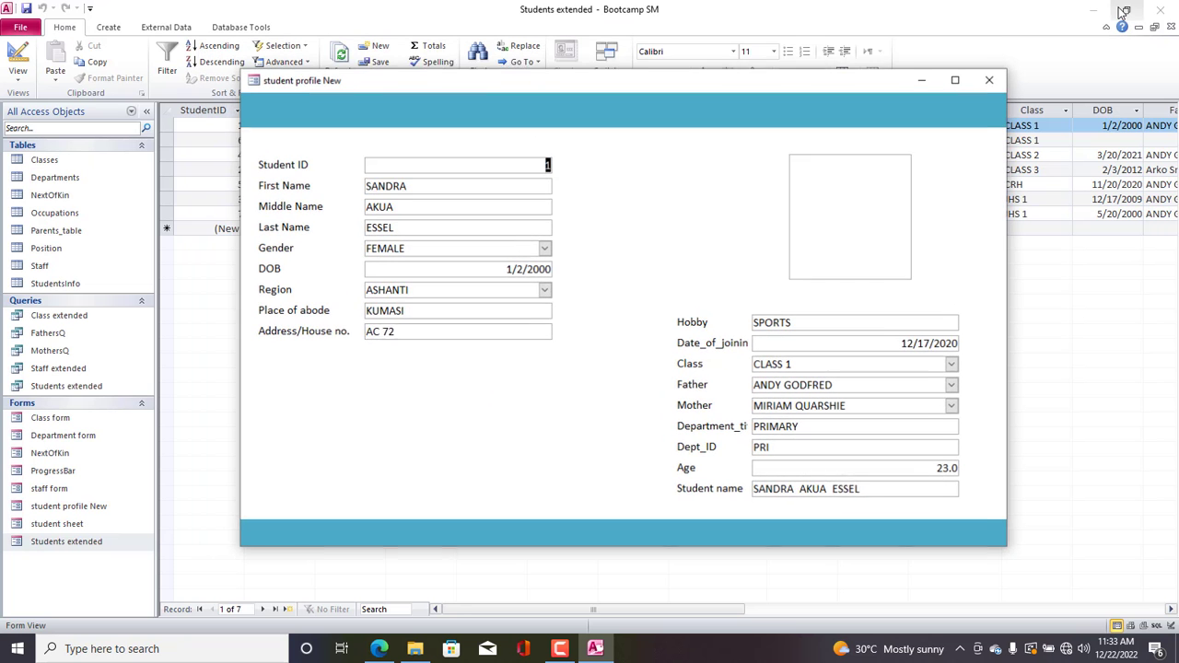
{"action": "left_click_drag", "start_coordinate": [888, 85], "coordinate": [889, 76]}
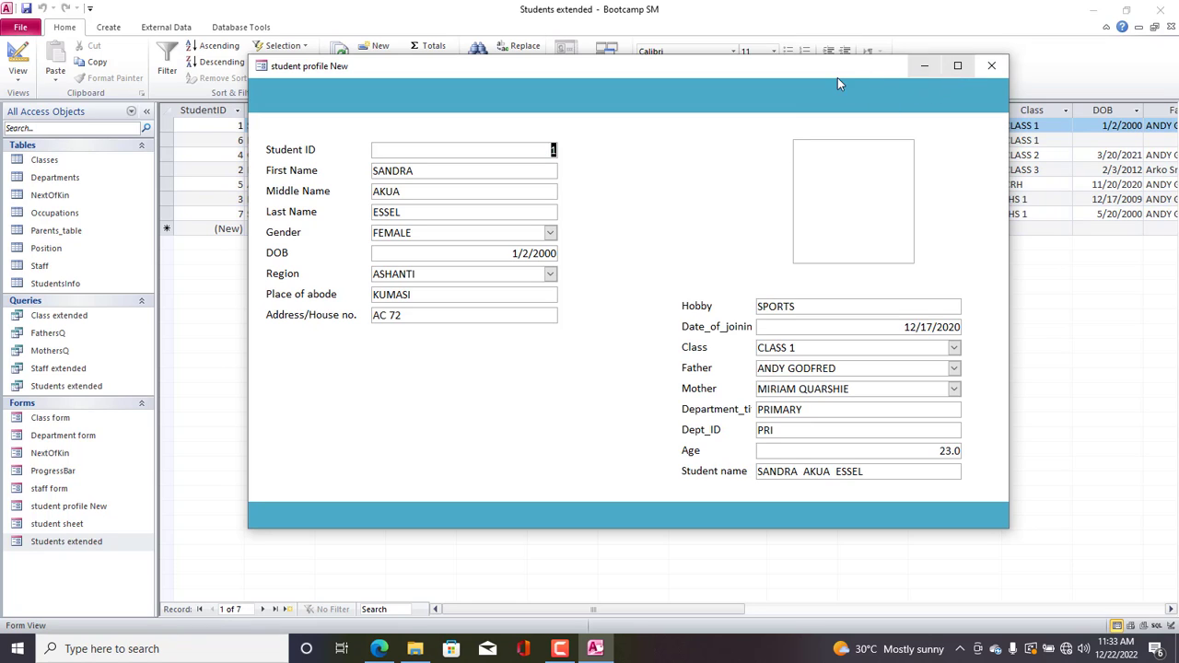
{"action": "left_click", "coordinate": [958, 65]}
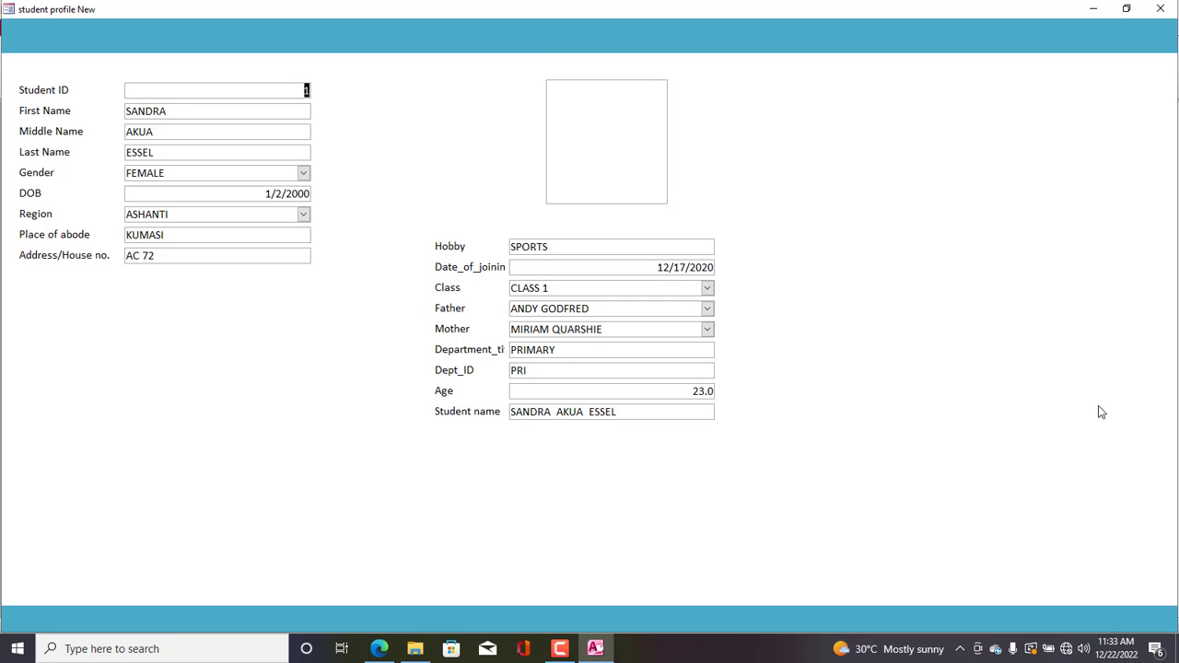
{"action": "right_click", "coordinate": [513, 6]}
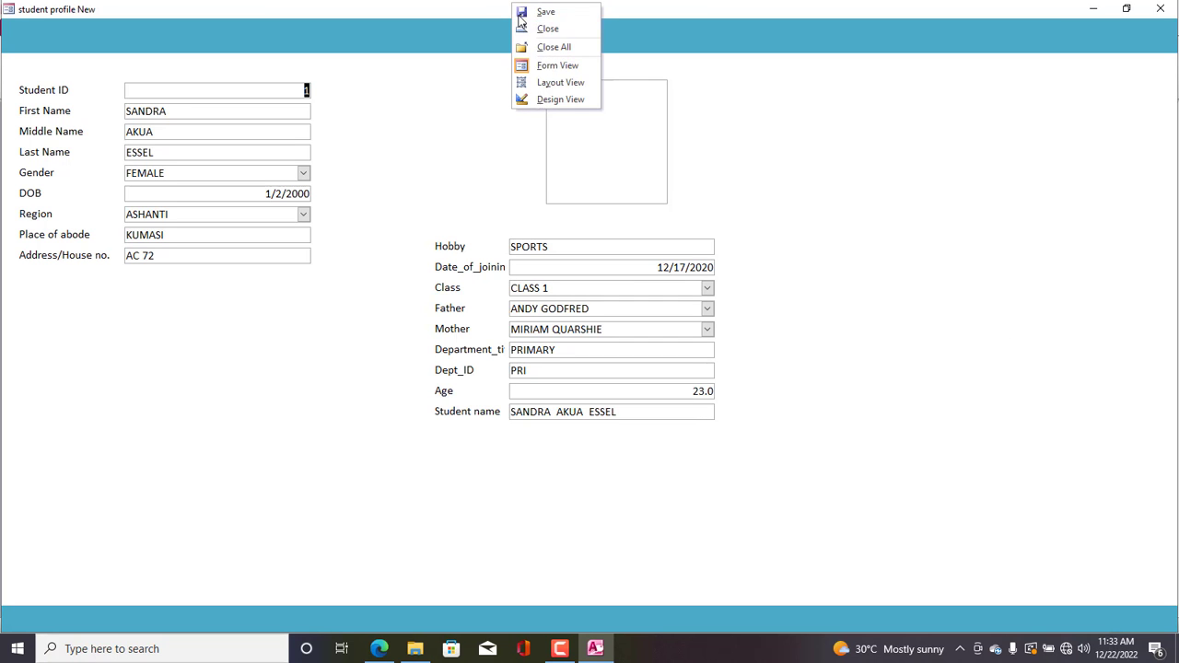
{"action": "left_click", "coordinate": [558, 99]}
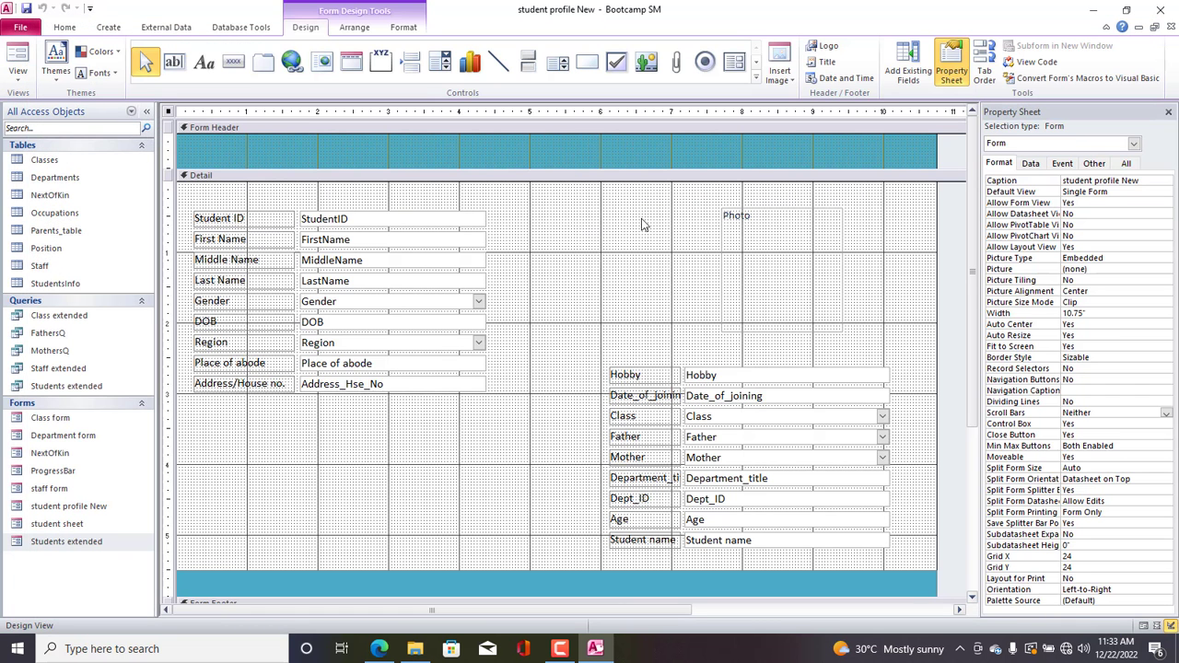
Anchor the photo and right-column controls to the Right and nudge the Photo frame into place.
{"action": "left_click_drag", "start_coordinate": [866, 579], "coordinate": [849, 559]}
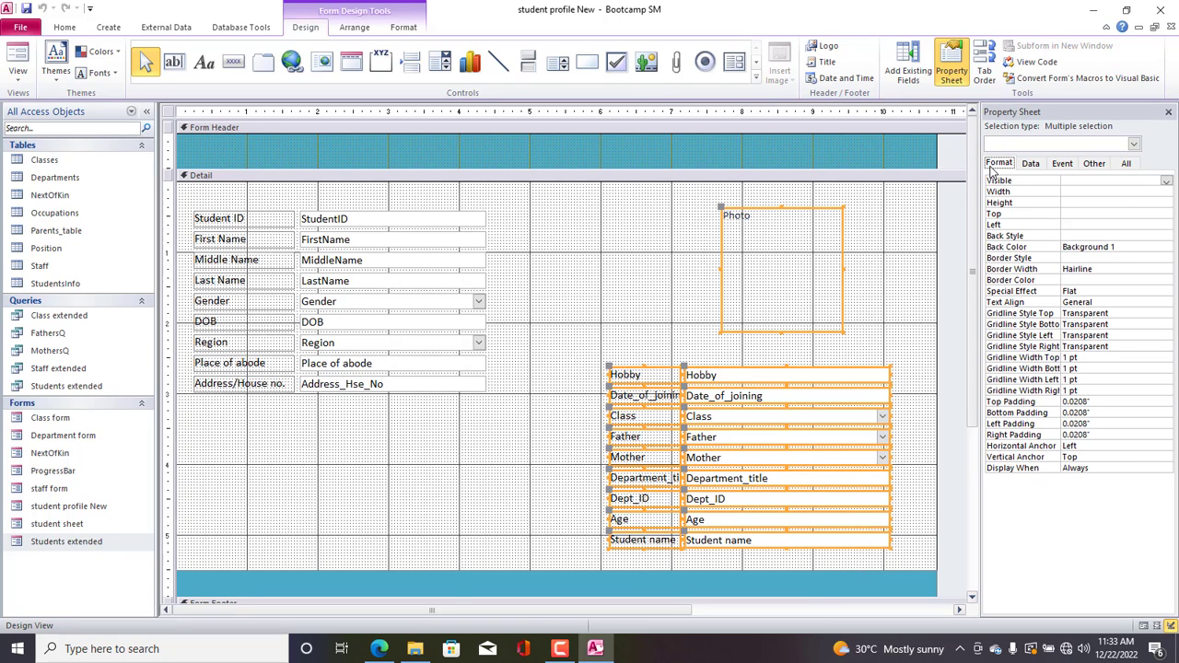
{"action": "left_click", "coordinate": [1094, 446]}
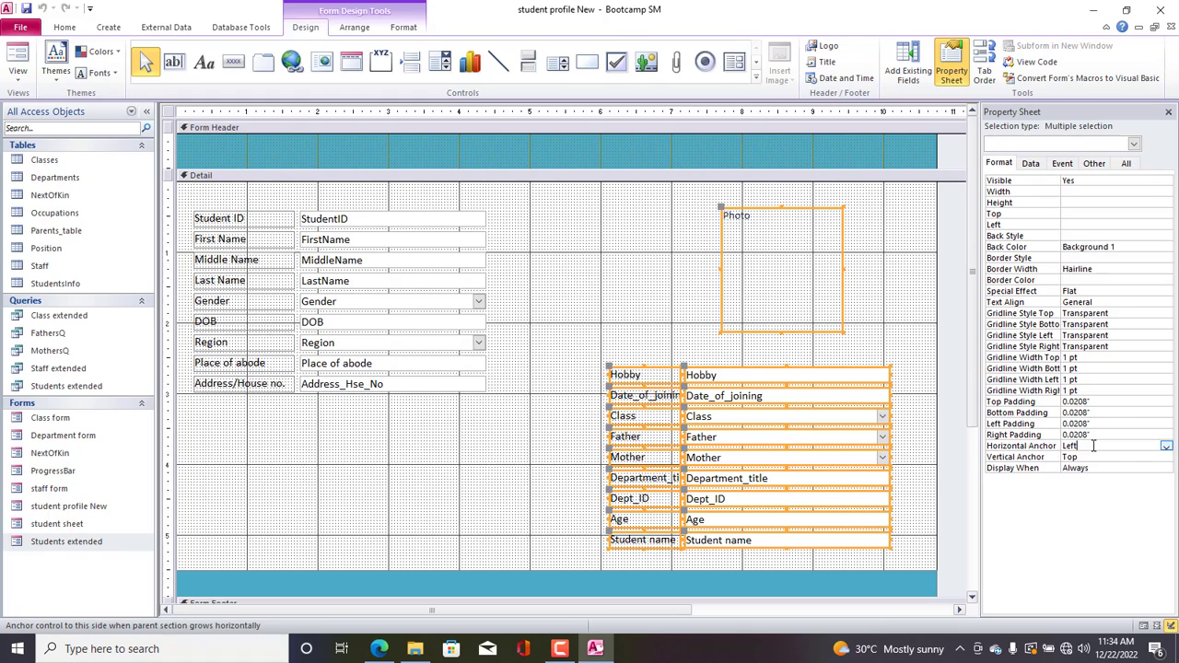
{"action": "left_click", "coordinate": [1166, 446]}
{"action": "left_click", "coordinate": [1117, 470]}
{"action": "left_click", "coordinate": [885, 294]}
{"action": "left_click", "coordinate": [776, 271]}
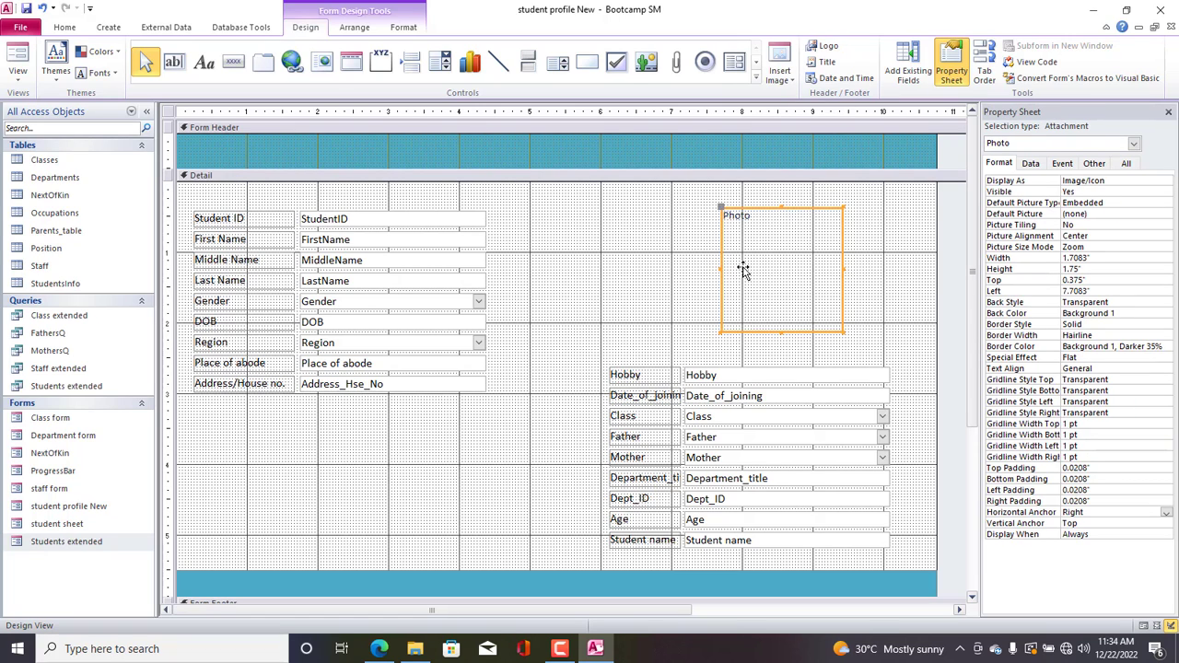
{"action": "mouse_move", "coordinate": [744, 269]}
{"action": "left_mouse_down"}
{"action": "mouse_move", "coordinate": [710, 271]}
{"action": "mouse_move", "coordinate": [728, 271]}
{"action": "left_mouse_up"}
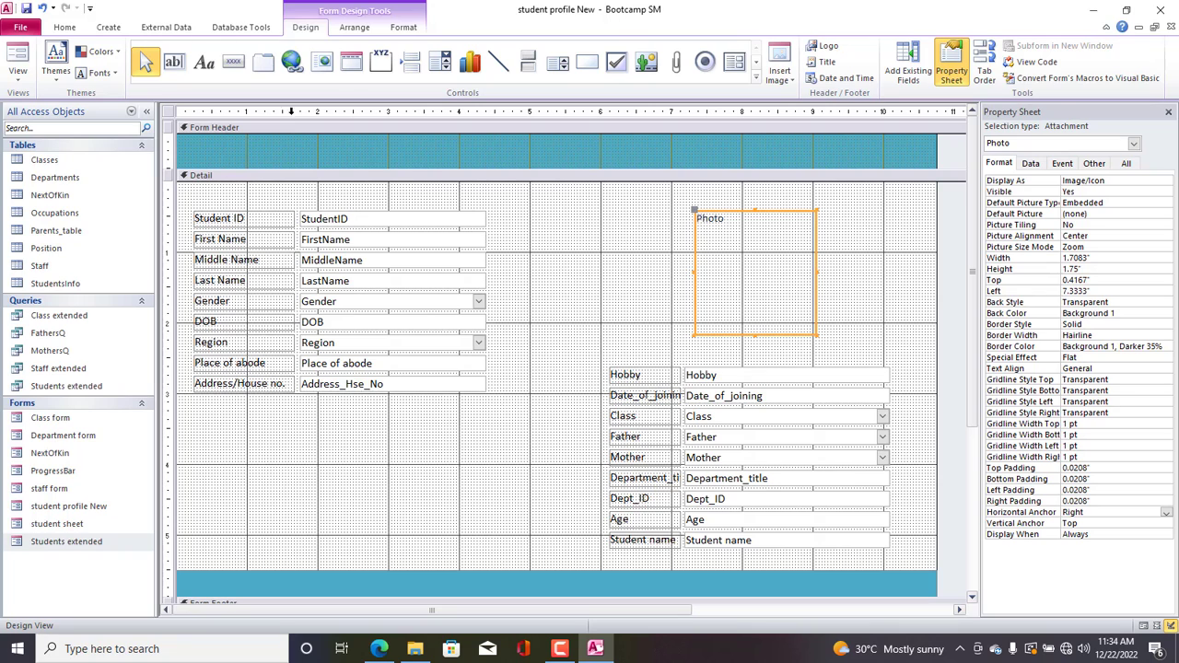
{"action": "key", "text": "Down"}
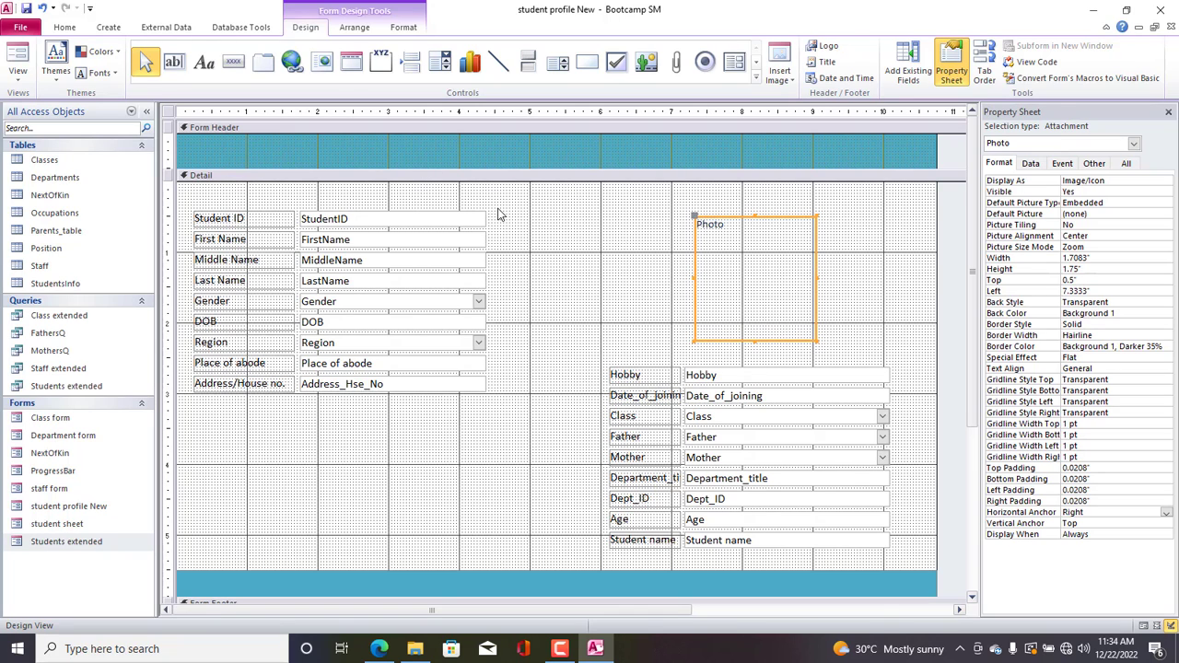
Widen the form and bottom teal bar to 11.125 inches and shift the right-column controls right.
{"action": "left_click_drag", "start_coordinate": [938, 268], "coordinate": [966, 267]}
{"action": "left_click", "coordinate": [936, 586]}
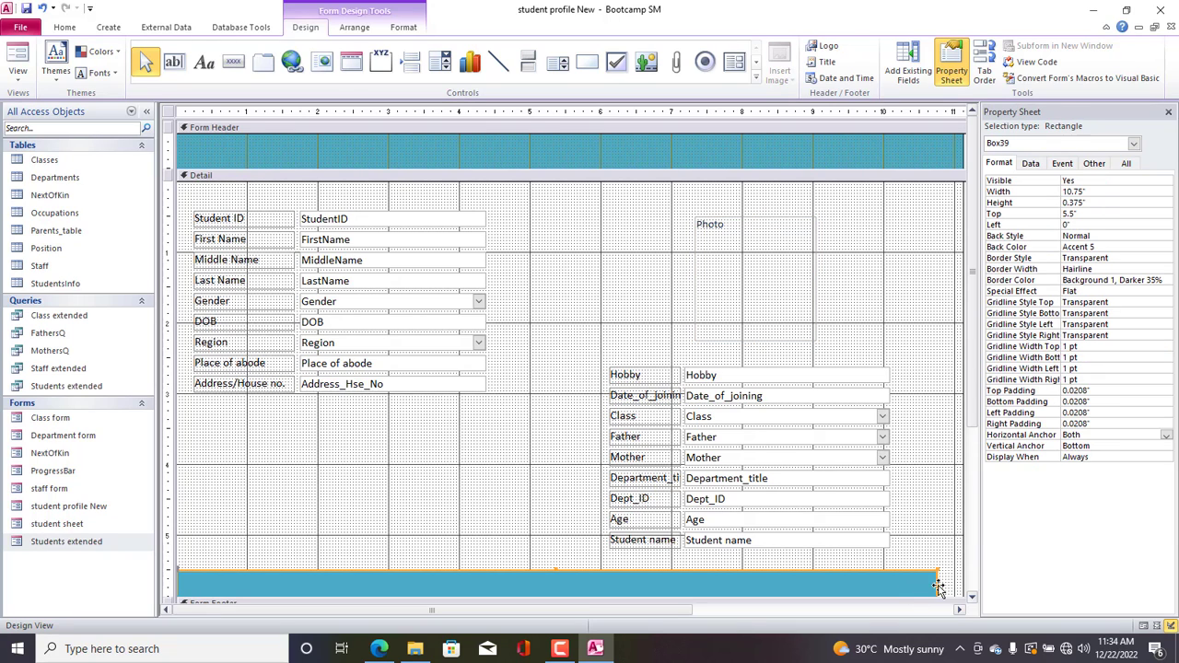
{"action": "left_click_drag", "start_coordinate": [936, 584], "coordinate": [964, 584]}
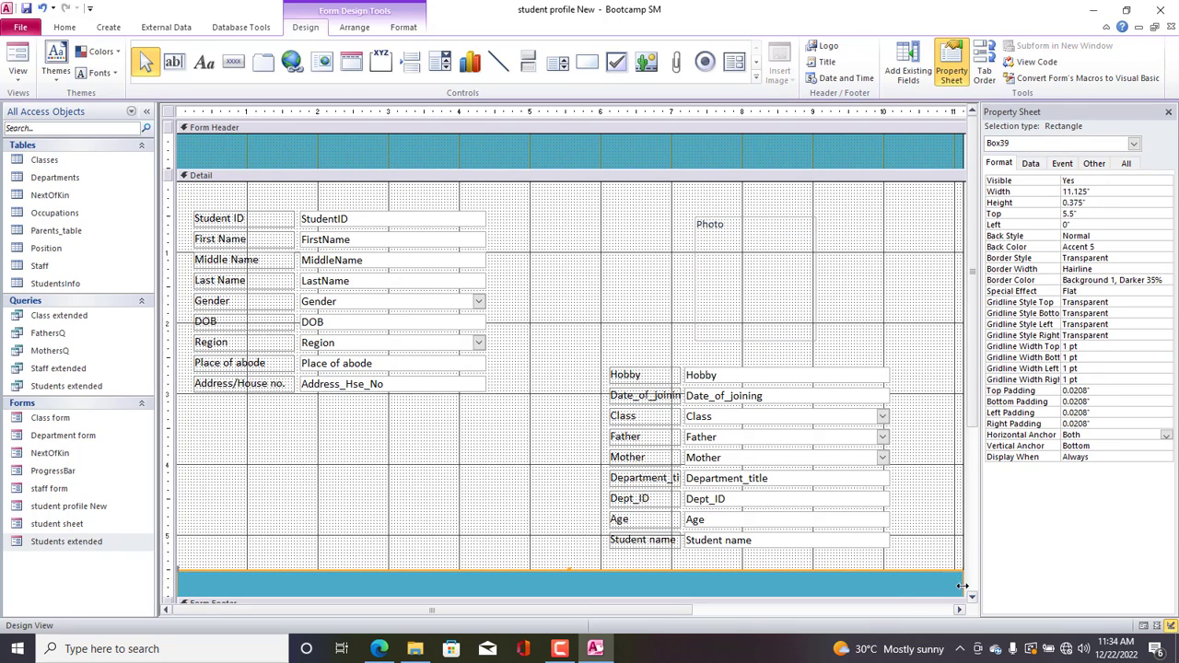
{"action": "left_click_drag", "start_coordinate": [921, 541], "coordinate": [660, 293]}
{"action": "key", "text": "Right"}
{"action": "key", "text": "Right"}
{"action": "key", "text": "Right"}
{"action": "key", "text": "Right"}
{"action": "key", "text": "Right"}
{"action": "key", "text": "Right"}
{"action": "key", "text": "Right"}
{"action": "key", "text": "Right"}
{"action": "key", "text": "Right"}
{"action": "key", "text": "Right"}
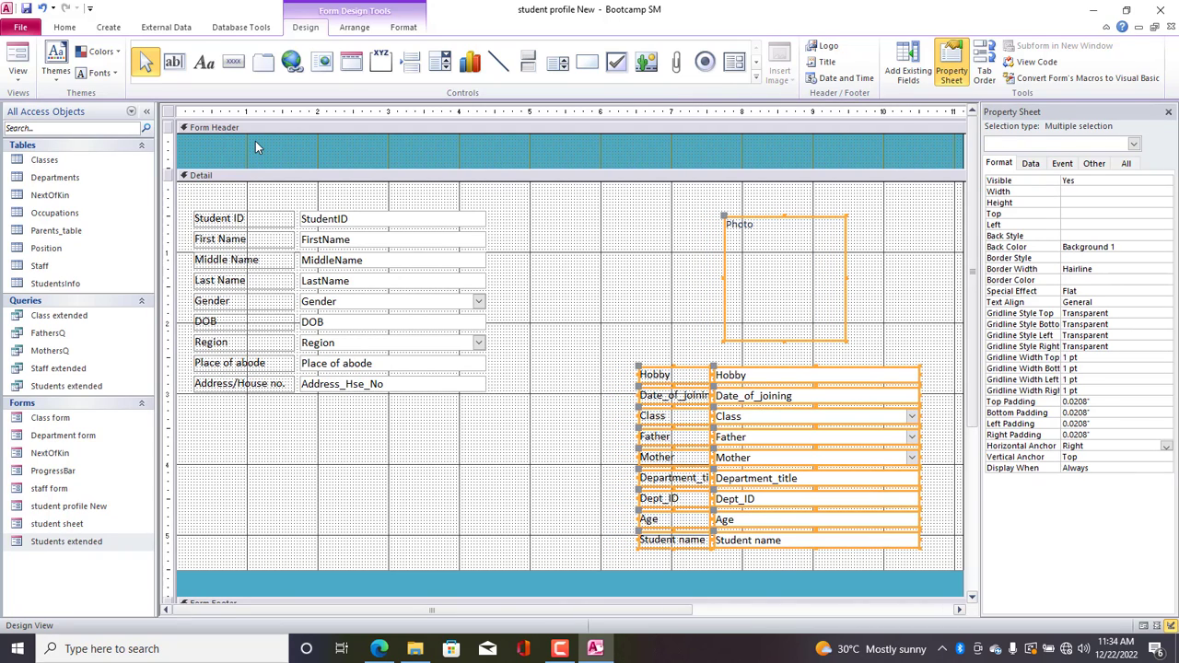
{"action": "left_click", "coordinate": [170, 112]}
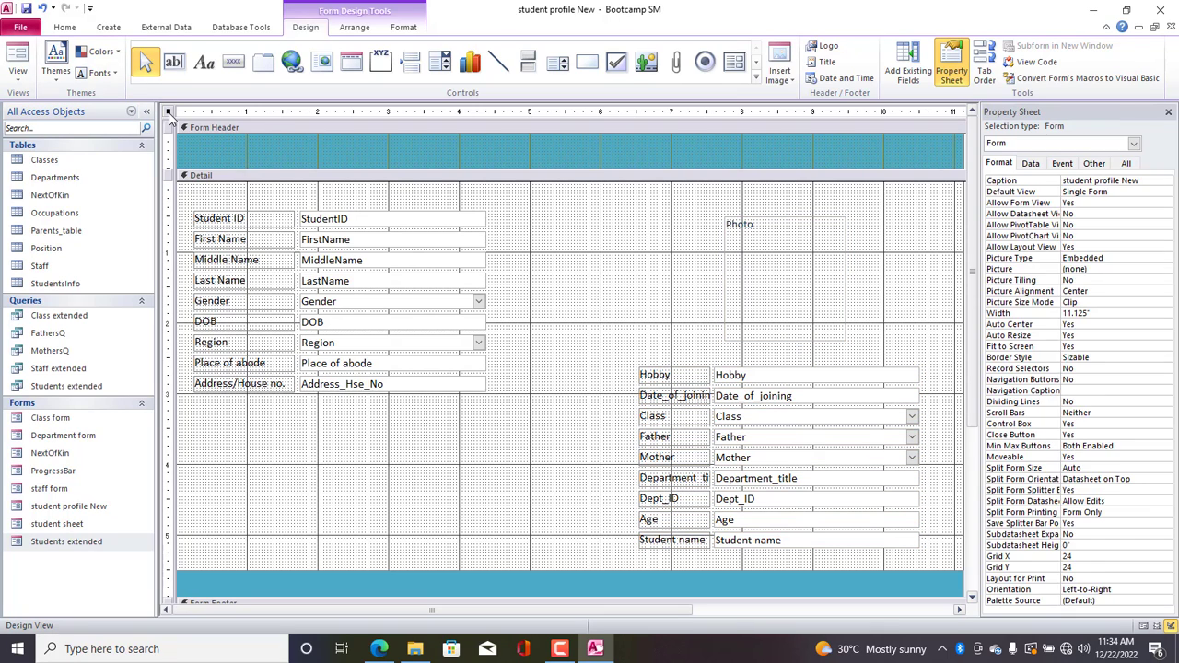
{"action": "right_click", "coordinate": [171, 112]}
Preview student profile New maximized to confirm right-hand fields stay right, then return to Design View.
{"action": "left_click", "coordinate": [212, 119]}
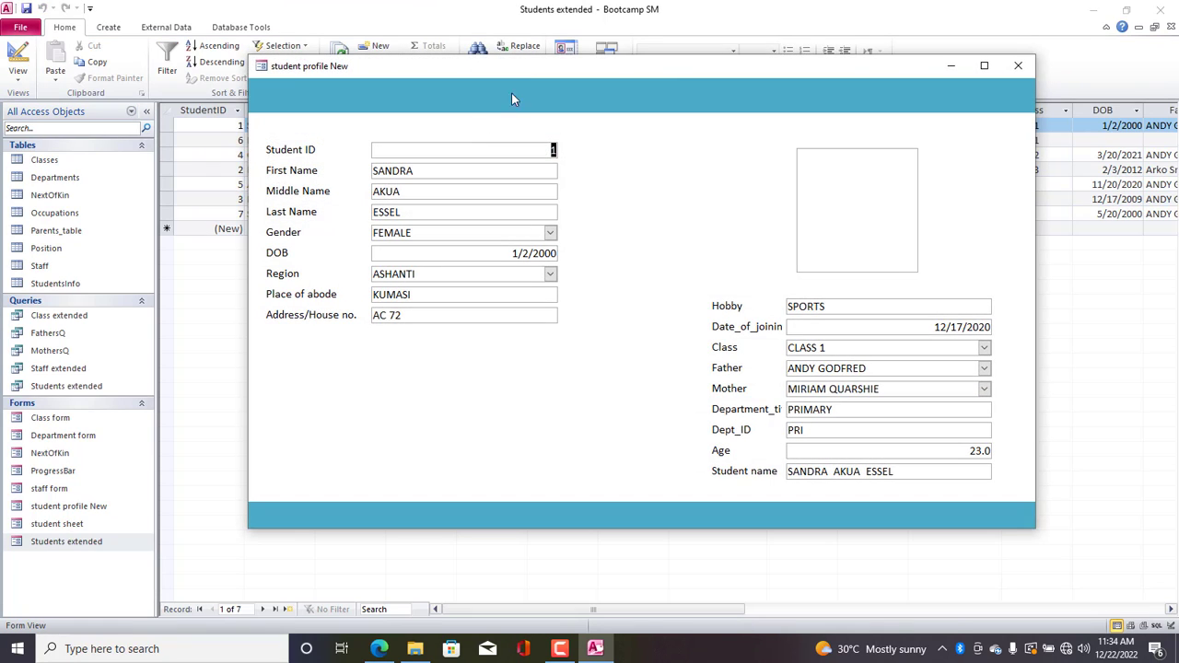
{"action": "left_click_drag", "start_coordinate": [539, 73], "coordinate": [493, 92]}
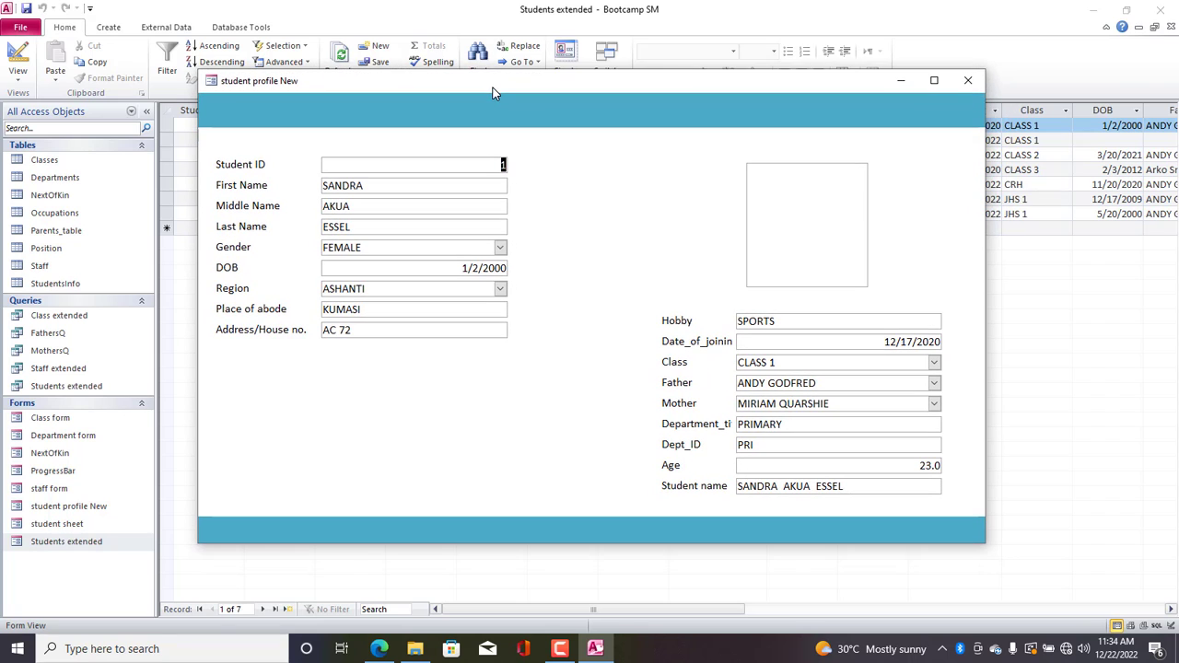
{"action": "right_click", "coordinate": [493, 93]}
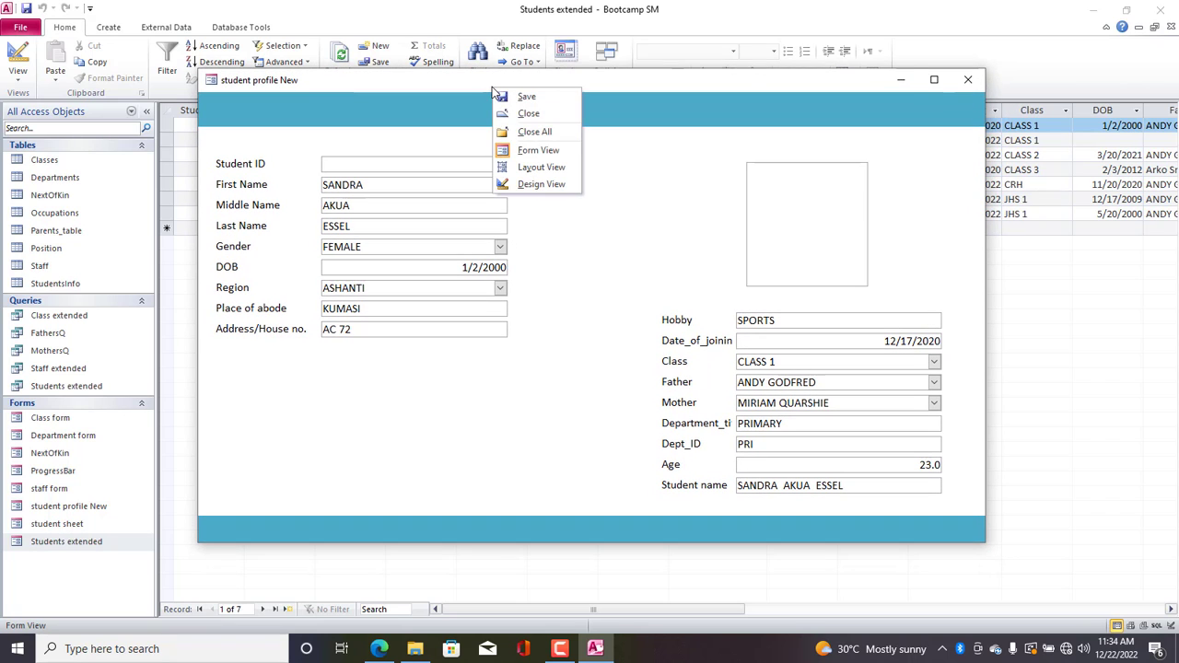
{"action": "left_click", "coordinate": [924, 83]}
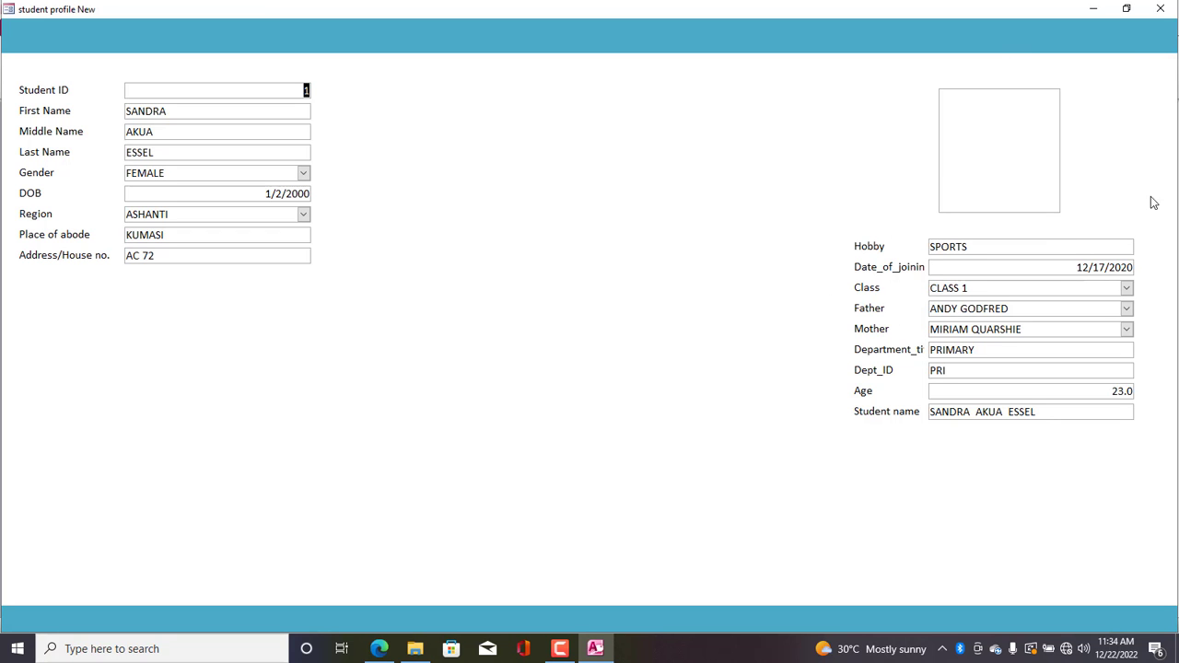
{"action": "left_click", "coordinate": [1126, 10]}
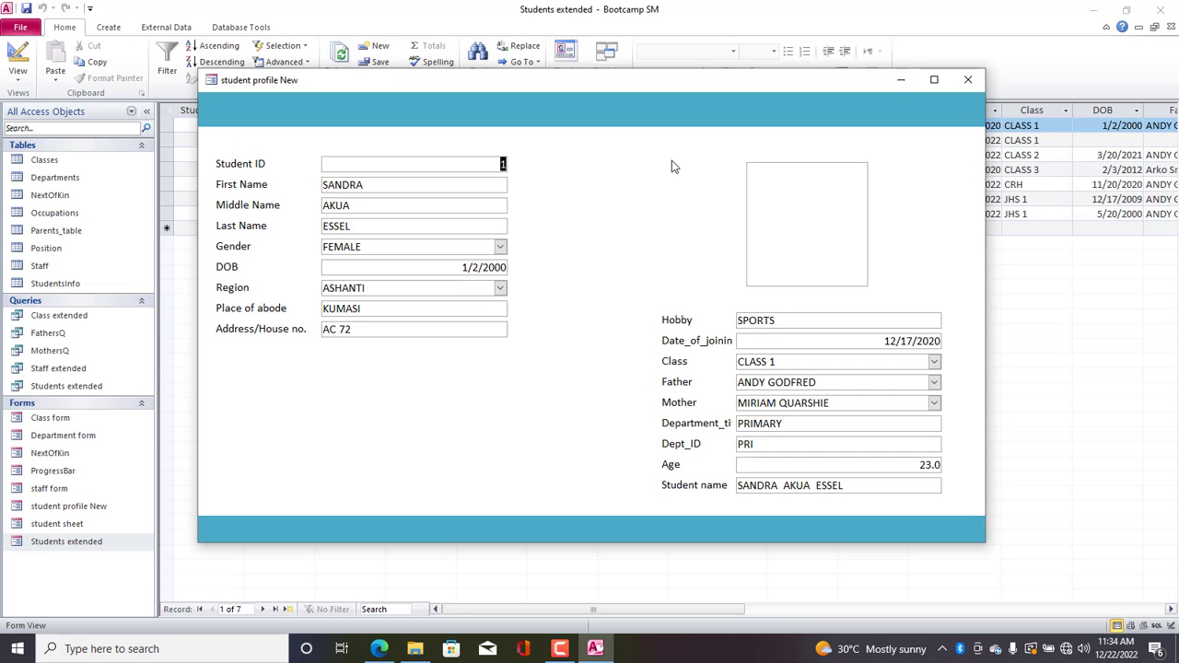
{"action": "right_click", "coordinate": [672, 160]}
{"action": "left_click", "coordinate": [708, 204]}
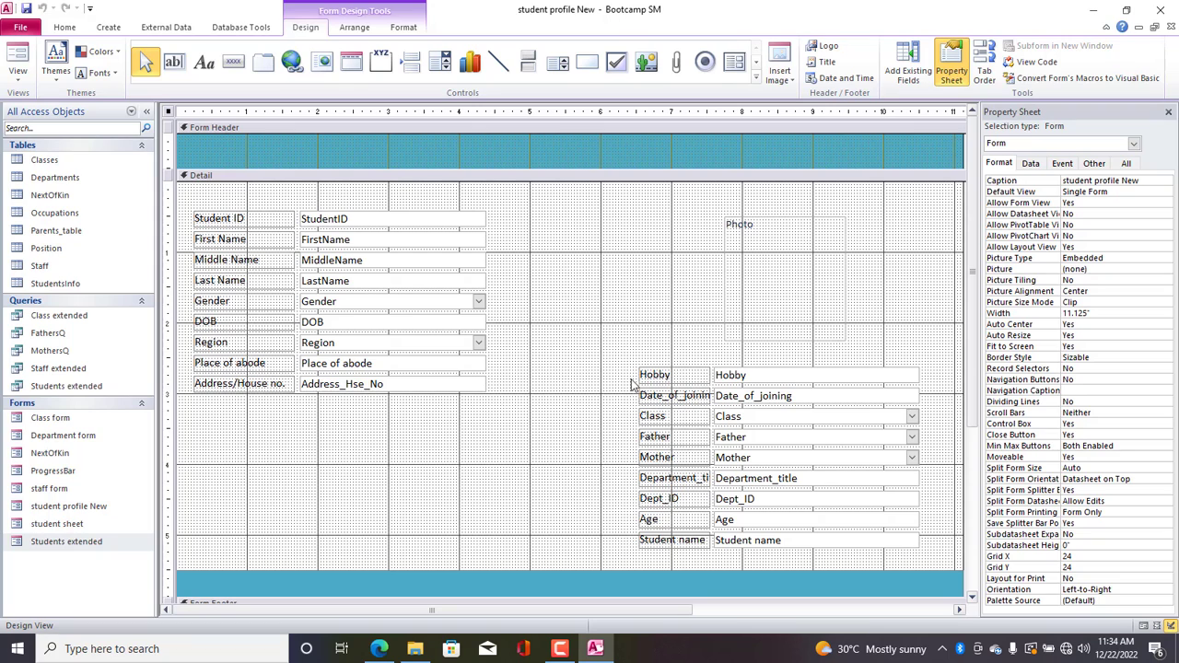
Fill the Detail section with Accent 1 blue, comparing against the Students extended form.
{"action": "left_click_drag", "start_coordinate": [629, 369], "coordinate": [613, 546]}
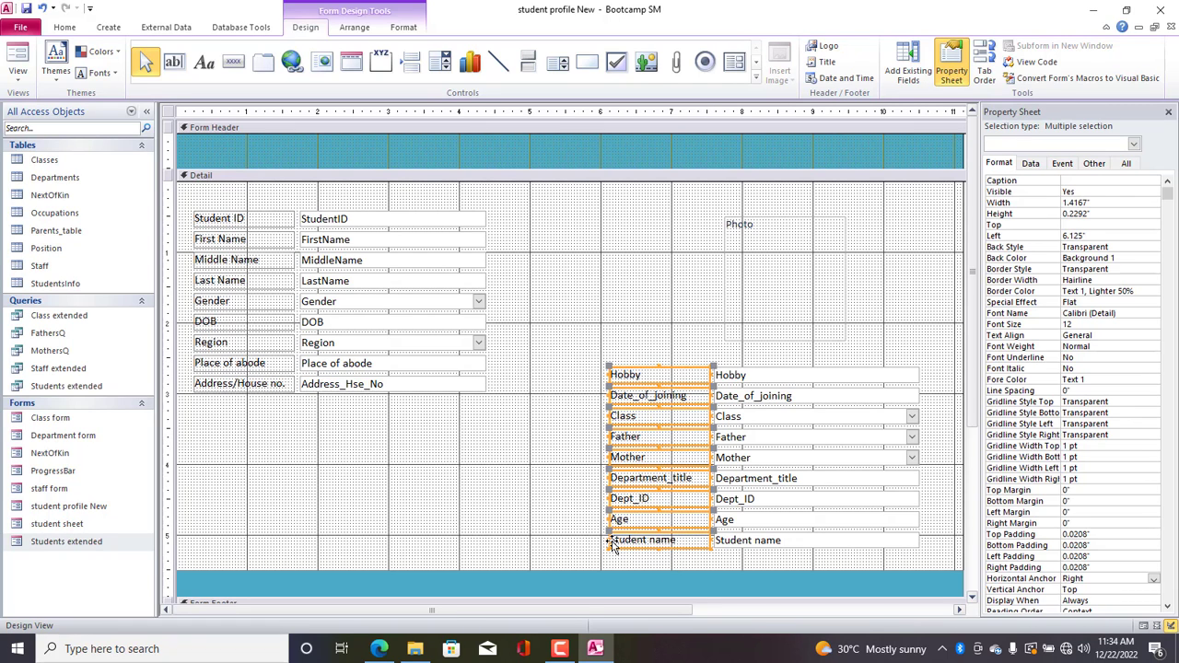
{"action": "left_click", "coordinate": [636, 343]}
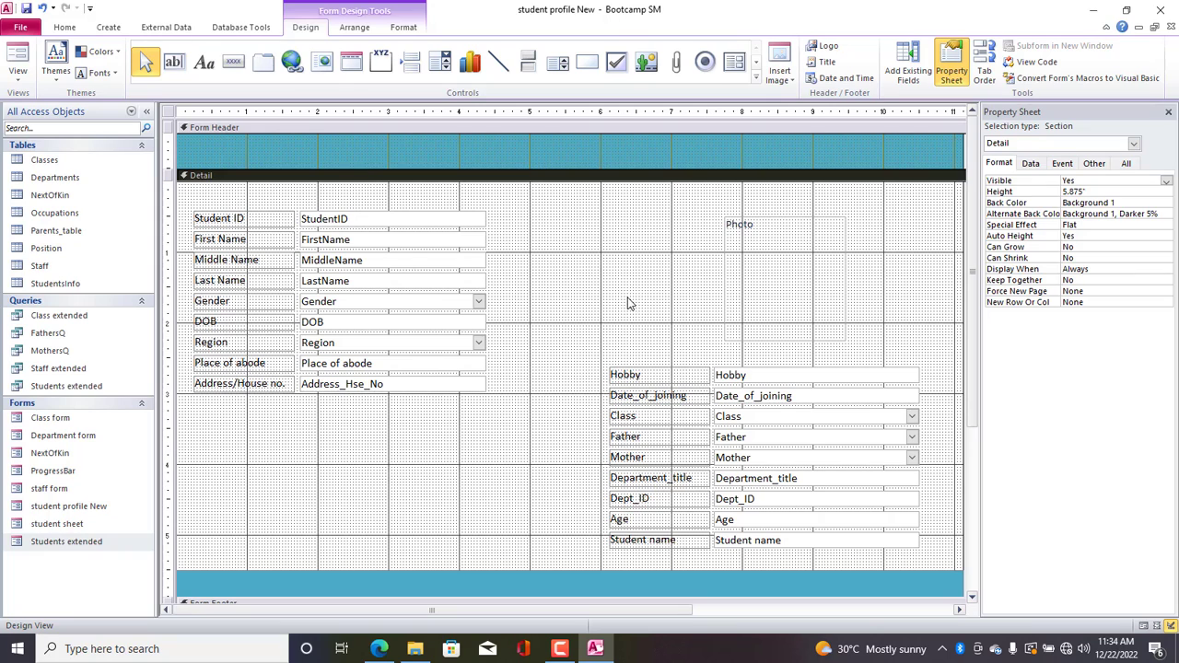
{"action": "left_click", "coordinate": [628, 299]}
{"action": "left_click", "coordinate": [523, 224]}
{"action": "left_click", "coordinate": [522, 225]}
{"action": "left_click", "coordinate": [523, 226]}
{"action": "left_click", "coordinate": [404, 28]}
{"action": "left_click", "coordinate": [614, 46]}
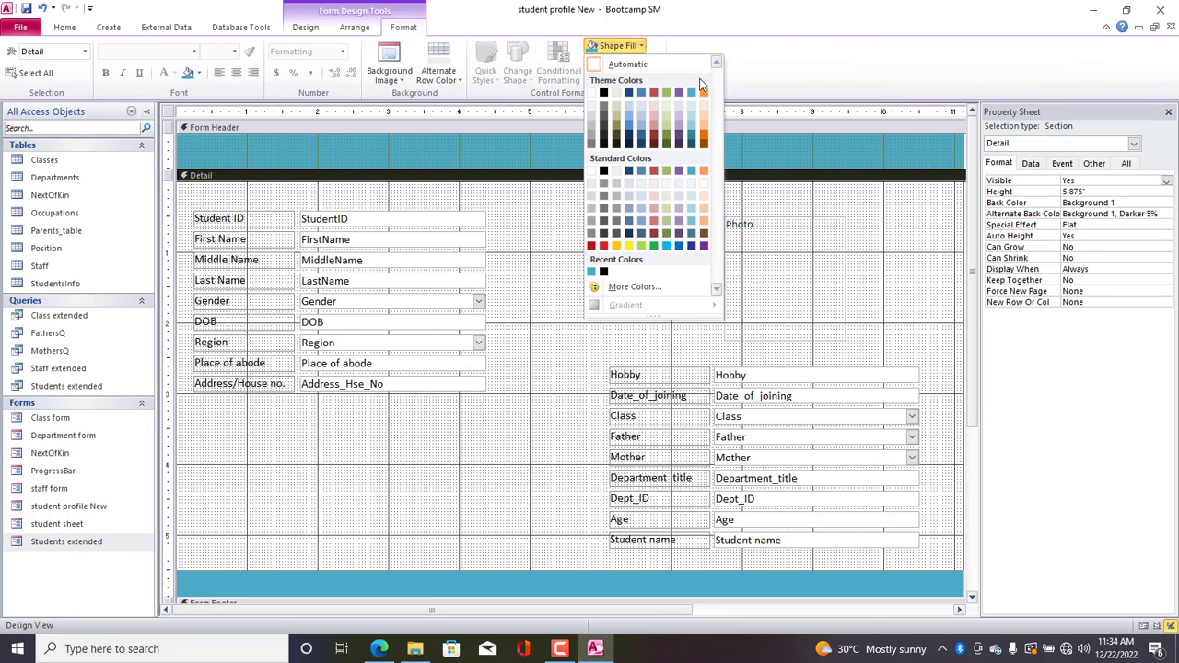
{"action": "left_click", "coordinate": [642, 93]}
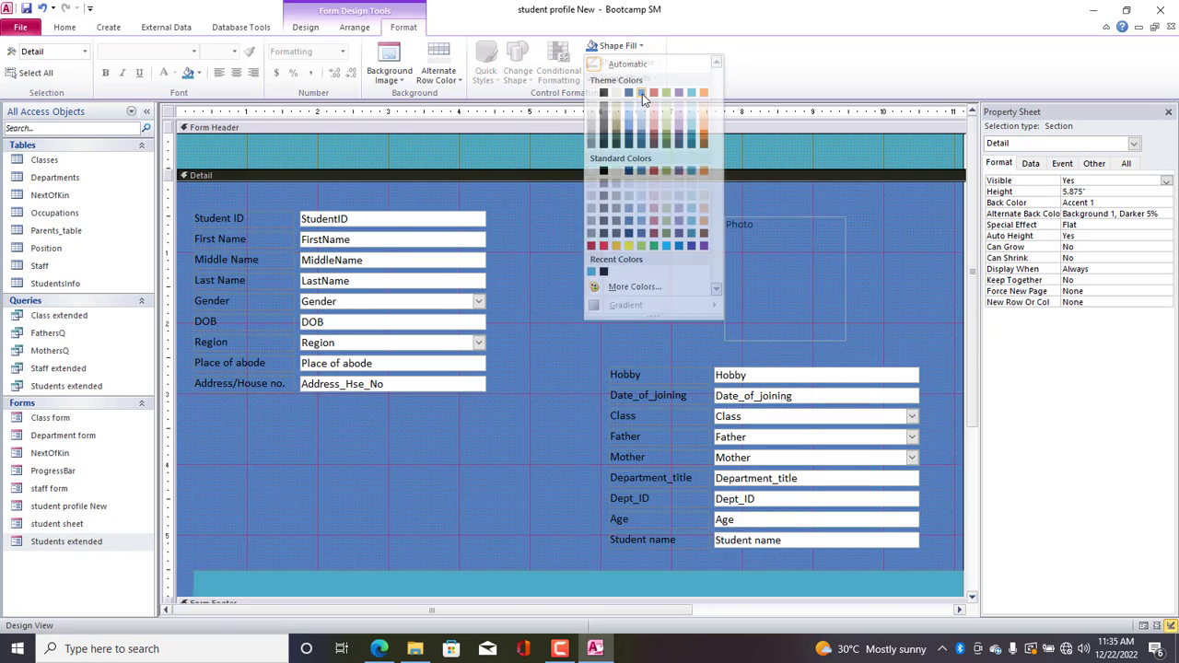
{"action": "double_click", "coordinate": [63, 543]}
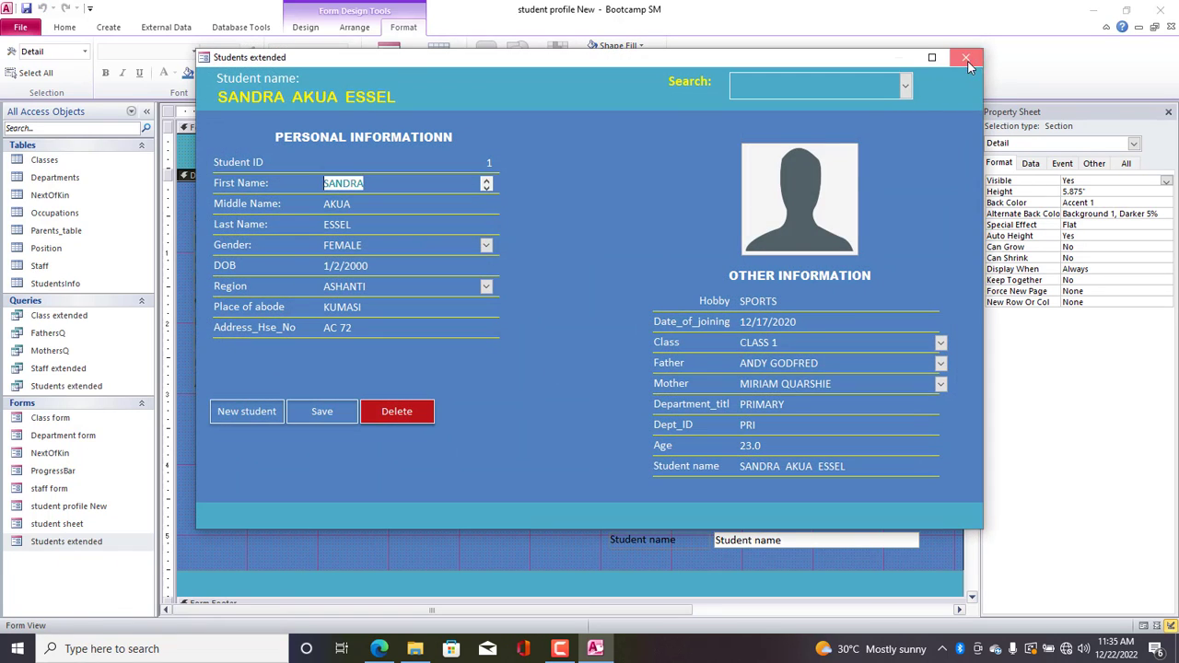
{"action": "left_click", "coordinate": [965, 57]}
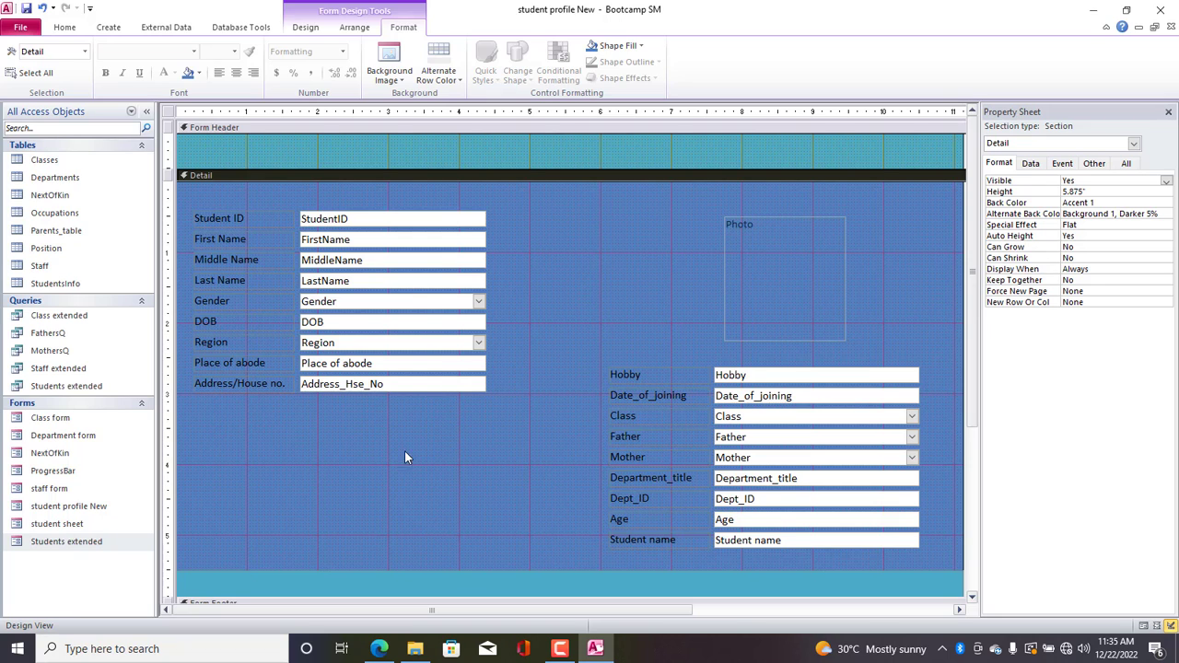
Give the nine left-column field boxes an Accent 1 blue background.
{"action": "left_click_drag", "start_coordinate": [453, 444], "coordinate": [358, 218]}
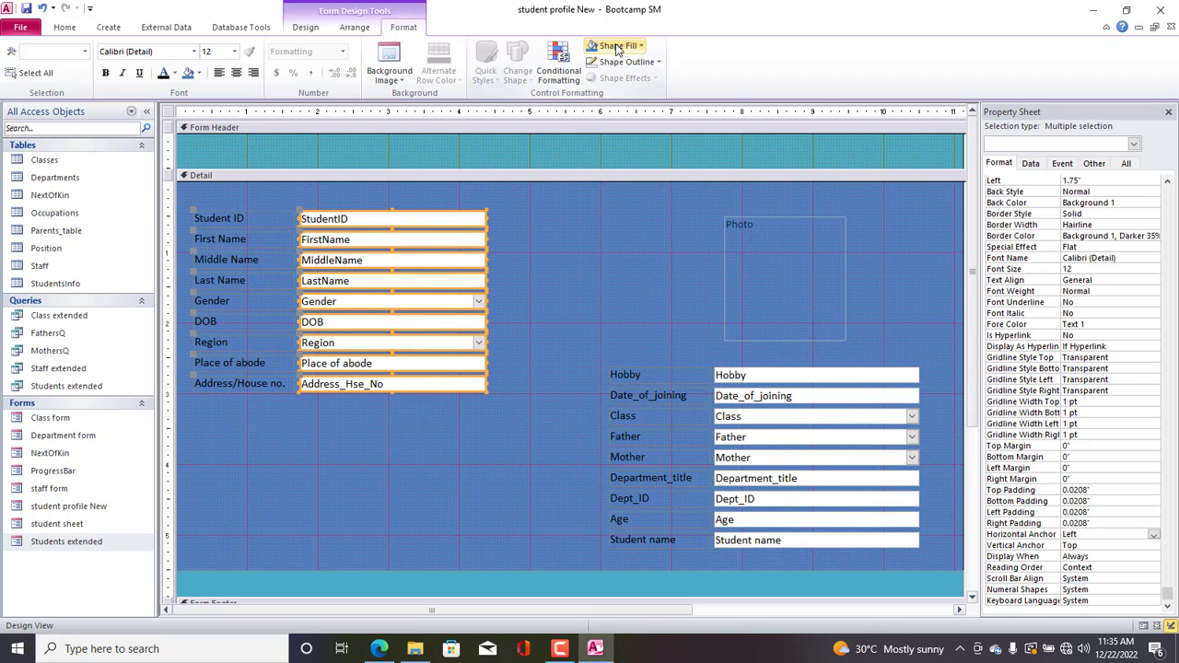
{"action": "left_click", "coordinate": [189, 75]}
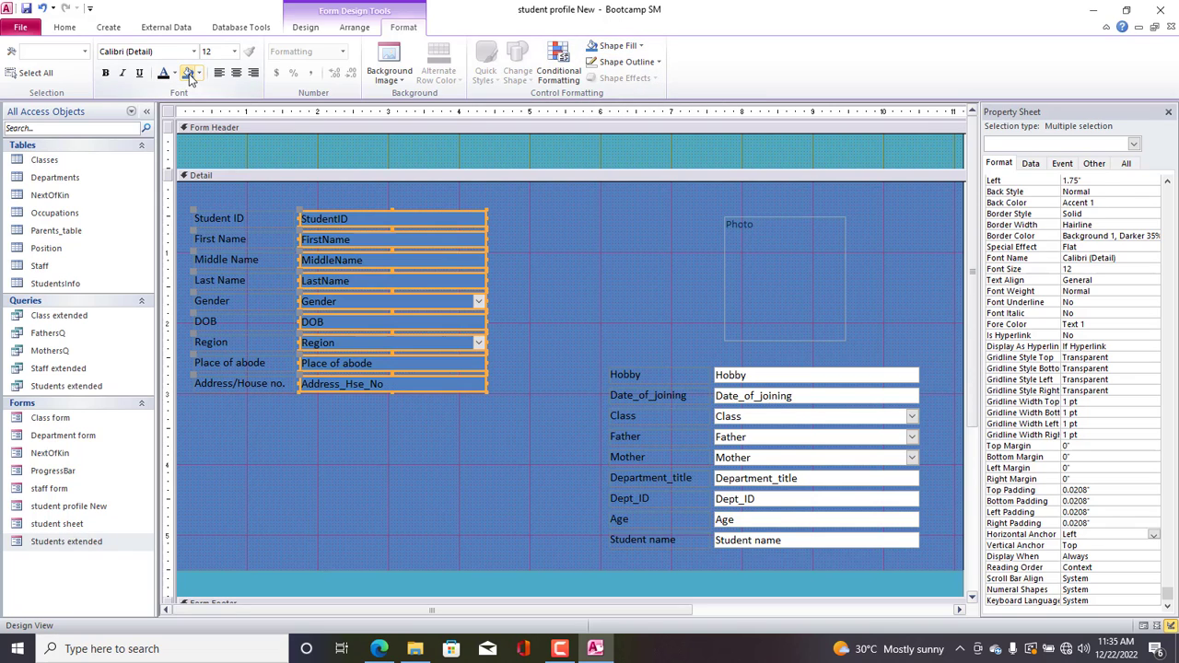
{"action": "left_click", "coordinate": [616, 46]}
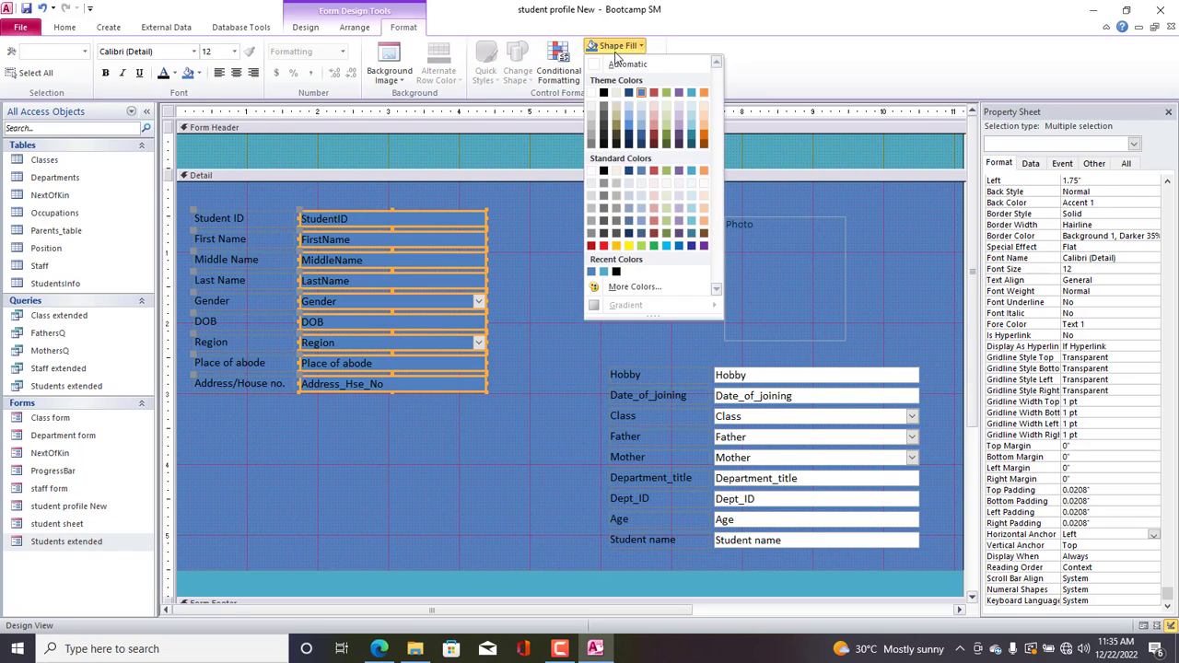
{"action": "left_click", "coordinate": [641, 94]}
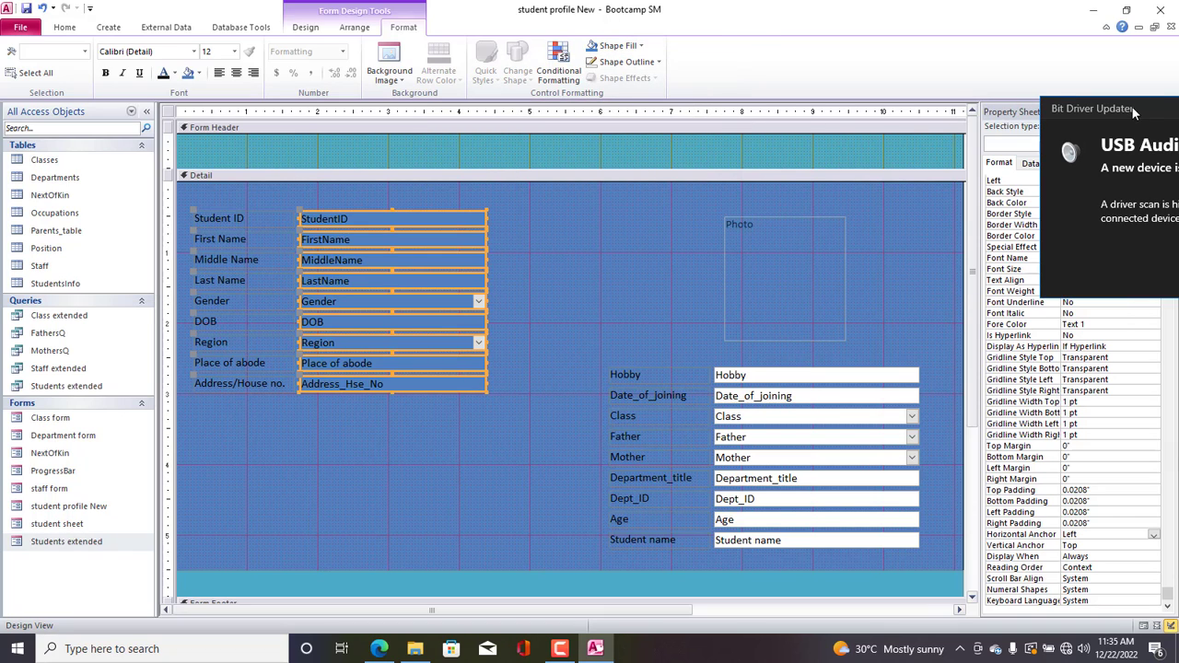
{"action": "left_click", "coordinate": [1167, 112]}
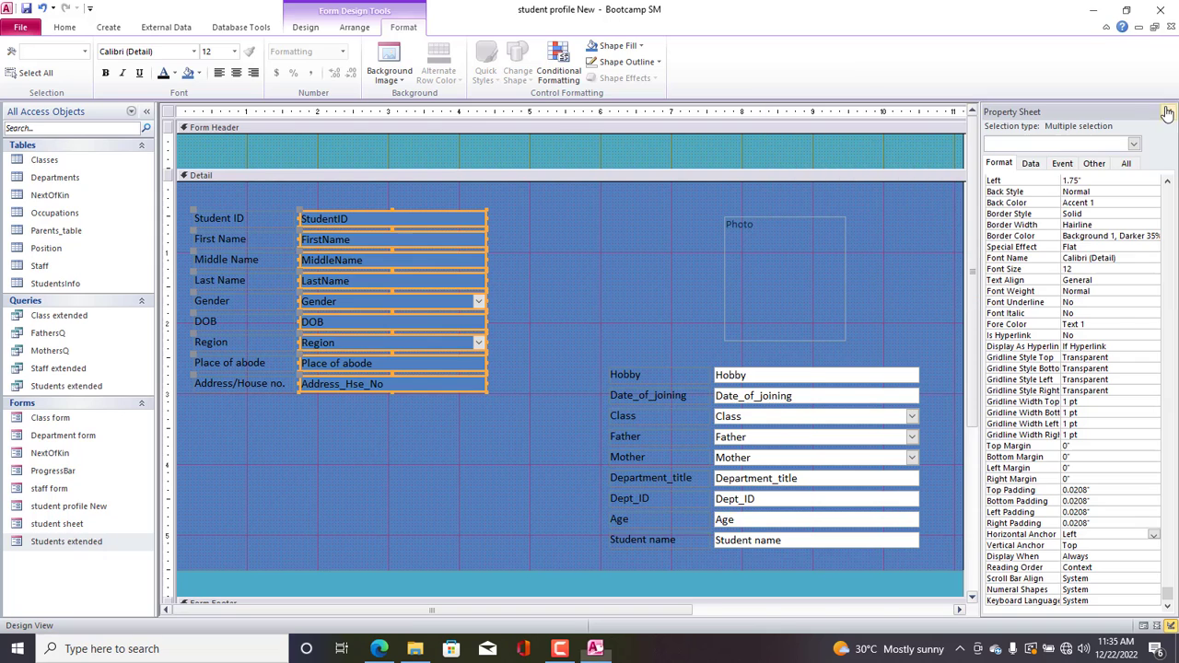
Make the text of every control and label on the form white.
{"action": "left_click_drag", "start_coordinate": [926, 344], "coordinate": [831, 554]}
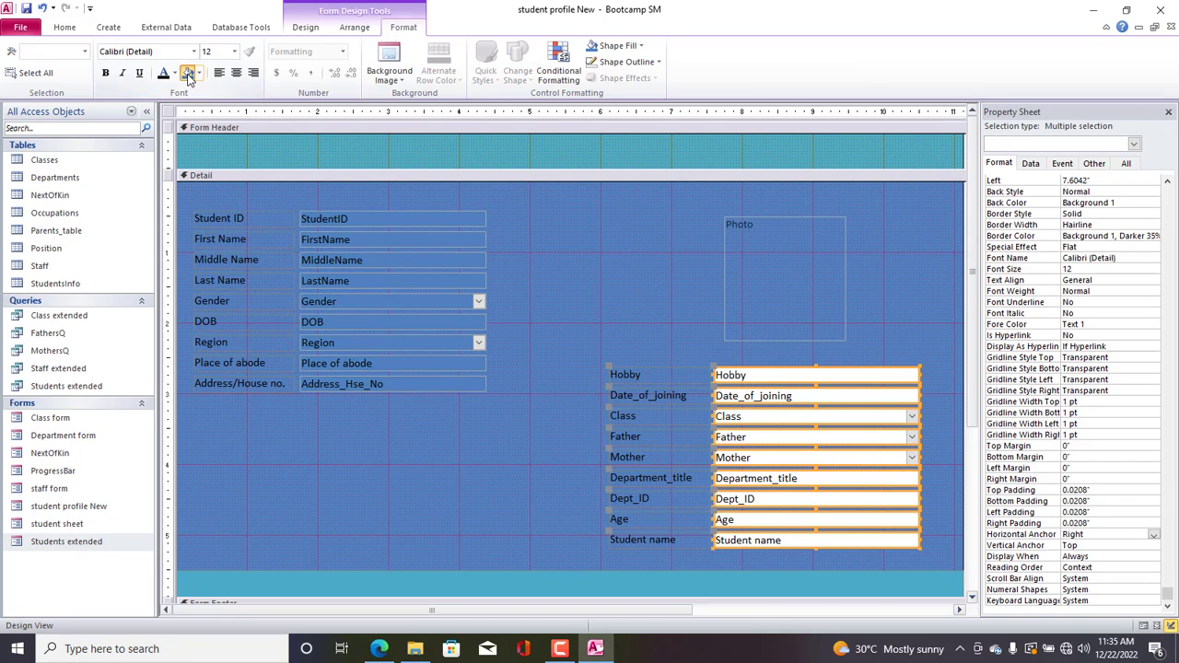
{"action": "left_click", "coordinate": [477, 441]}
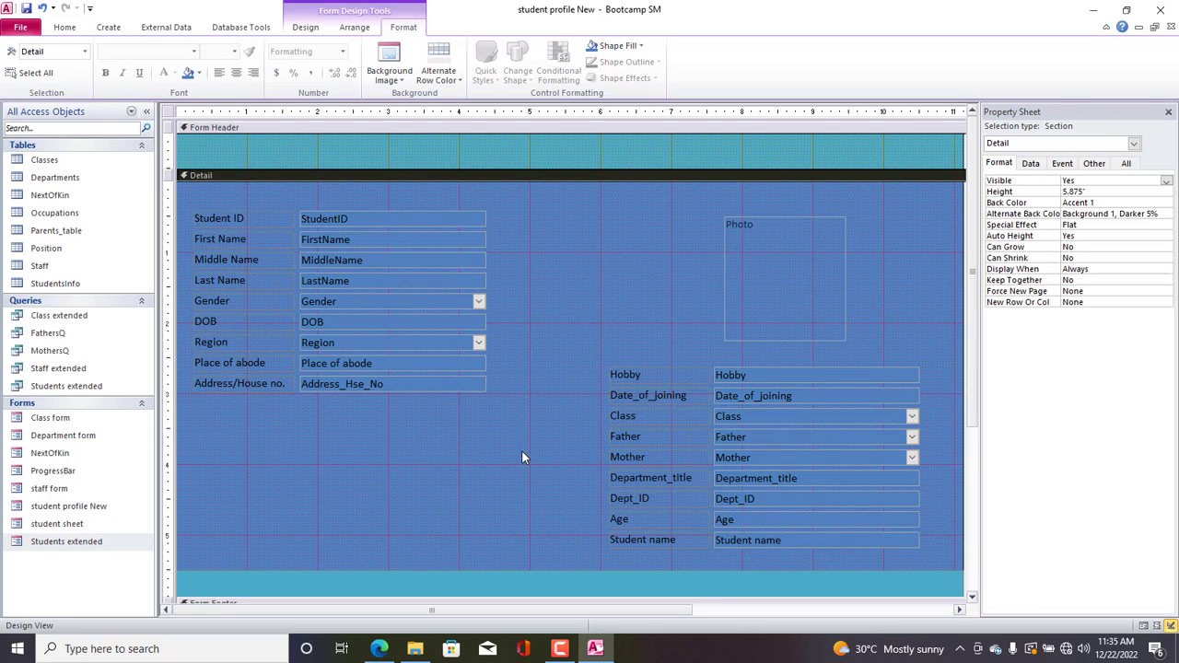
{"action": "left_click_drag", "start_coordinate": [915, 227], "coordinate": [204, 558]}
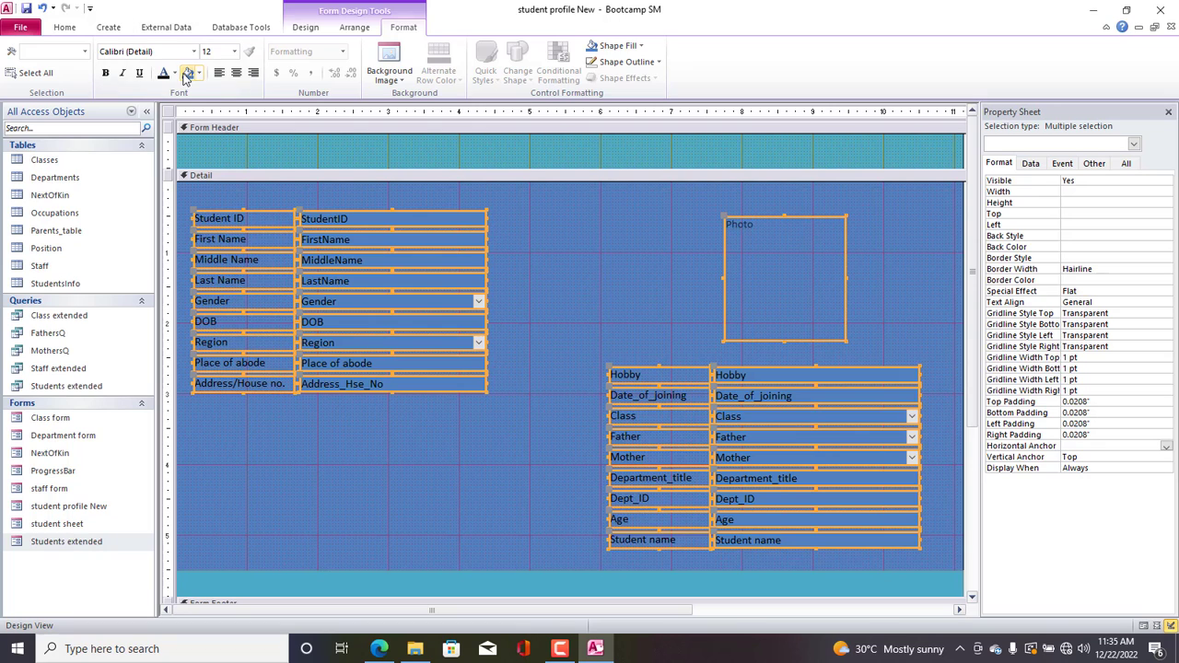
{"action": "left_click", "coordinate": [176, 80]}
{"action": "left_click", "coordinate": [168, 129]}
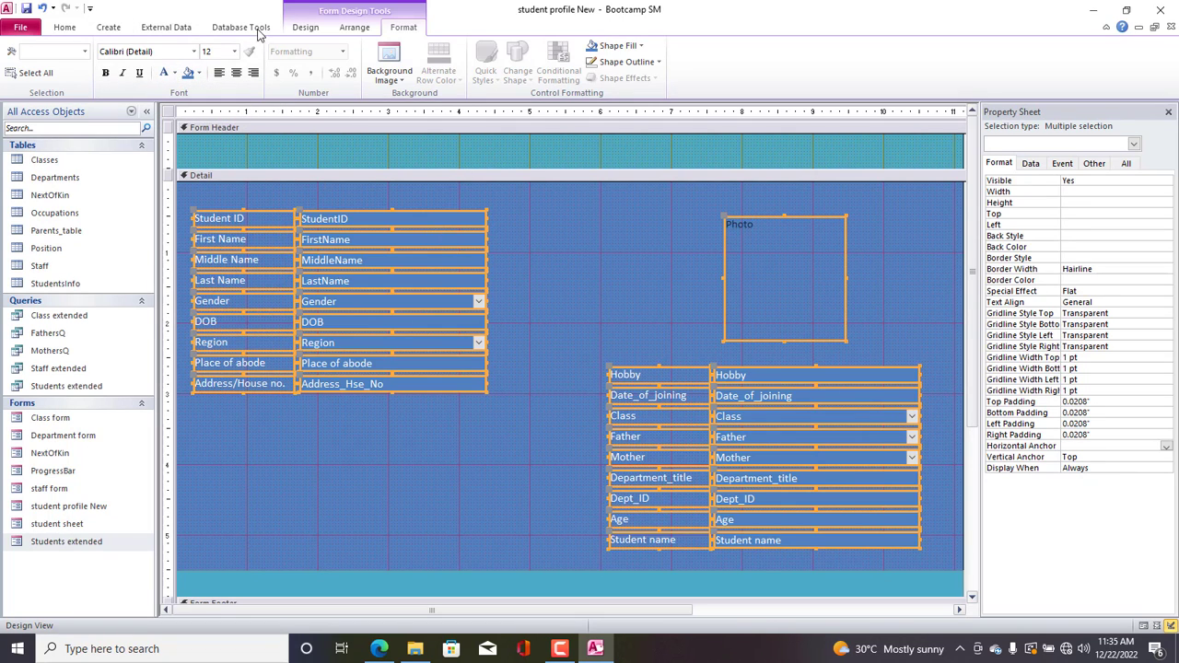
{"action": "left_click", "coordinate": [171, 112]}
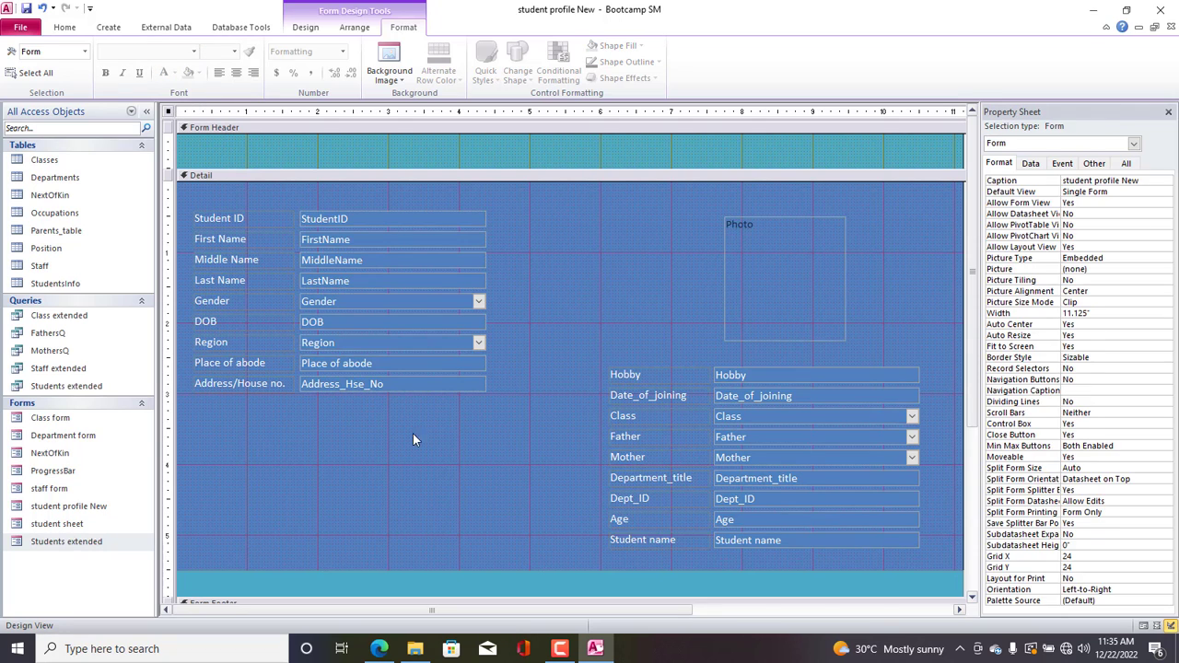
Left-align the text in both columns of field boxes and preview the form in Form View.
{"action": "left_click", "coordinate": [442, 458]}
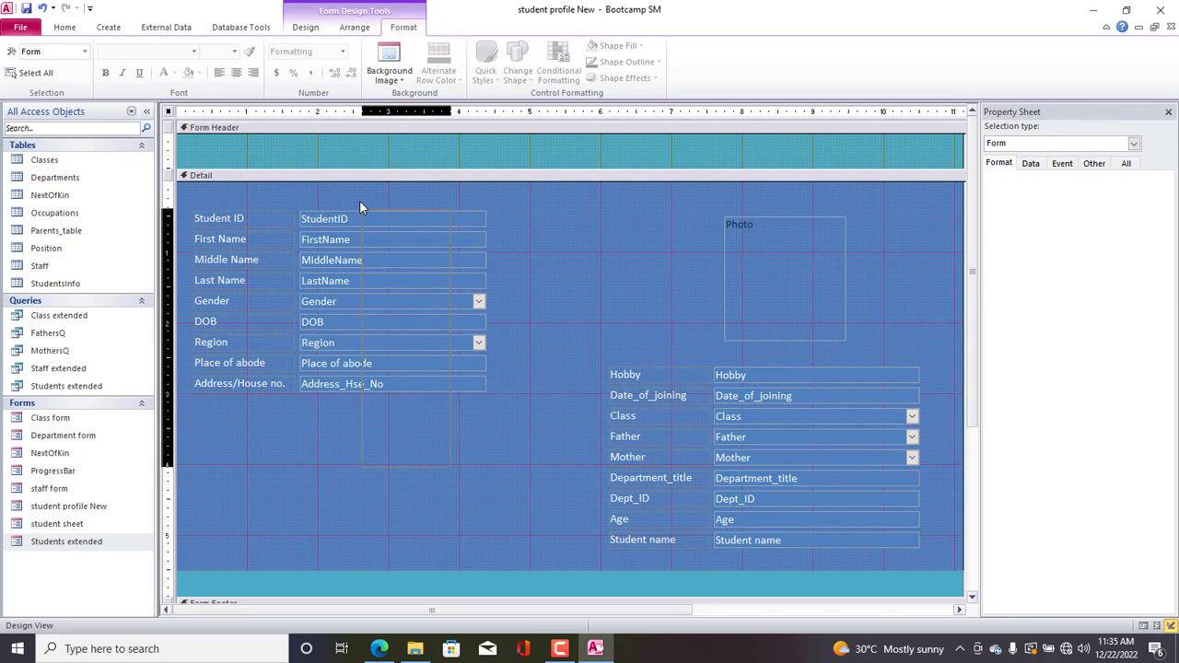
{"action": "left_click_drag", "start_coordinate": [361, 200], "coordinate": [361, 386]}
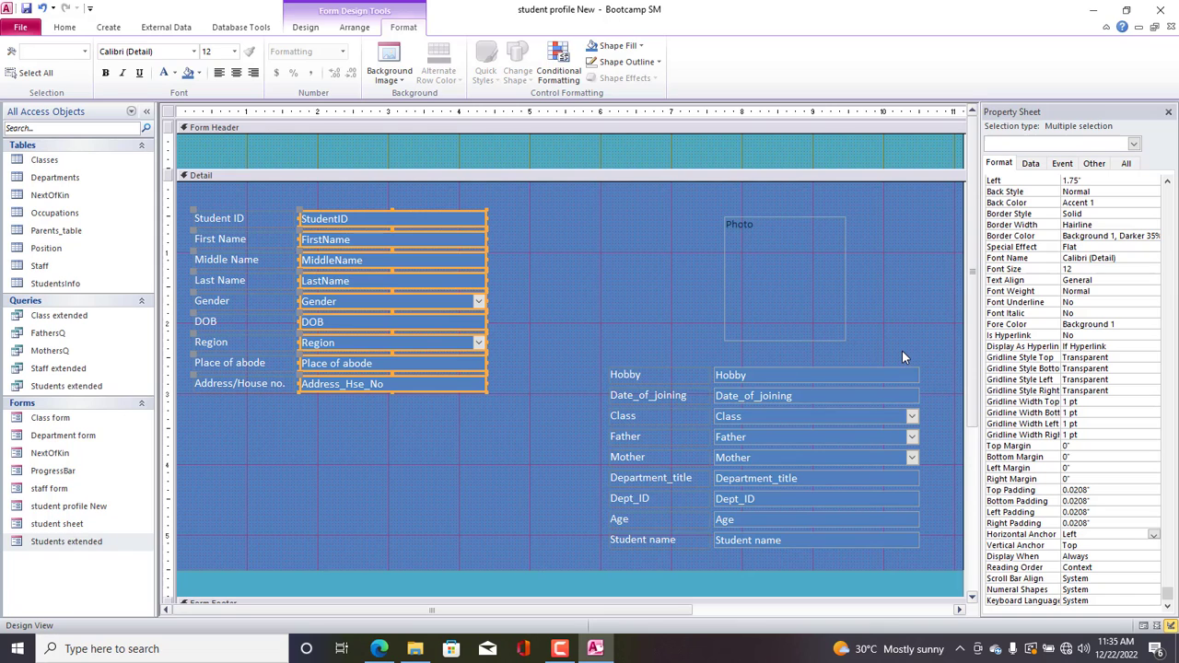
{"action": "left_click_drag", "start_coordinate": [903, 353], "coordinate": [868, 553]}
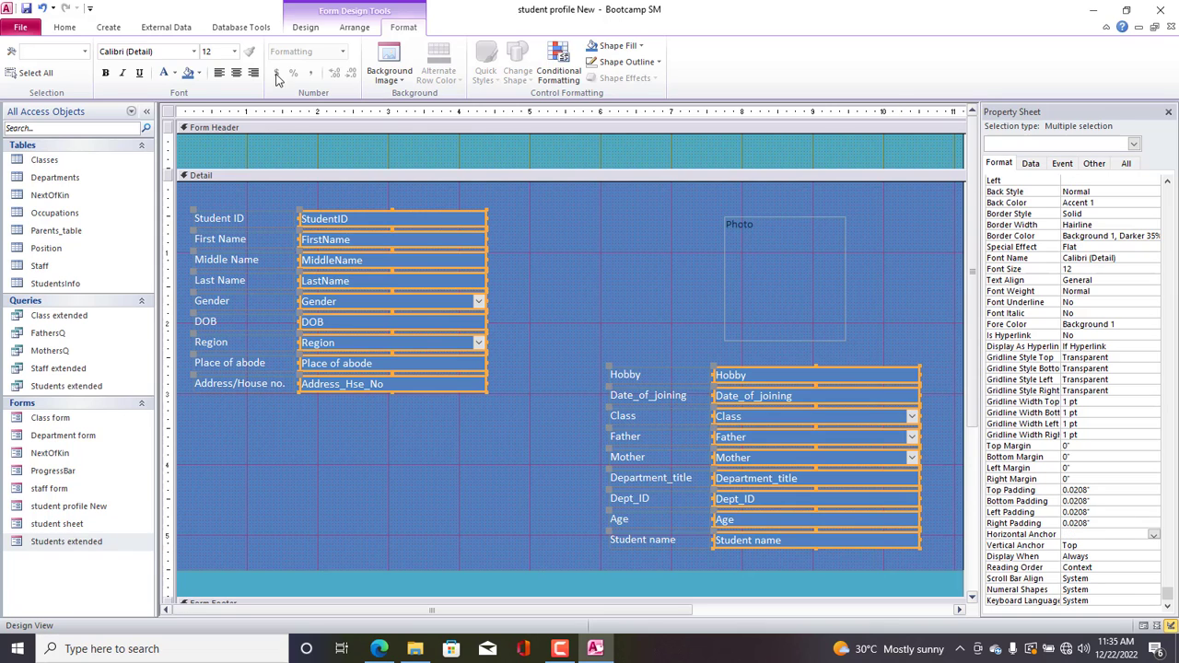
{"action": "left_click", "coordinate": [218, 72]}
{"action": "left_click", "coordinate": [169, 112]}
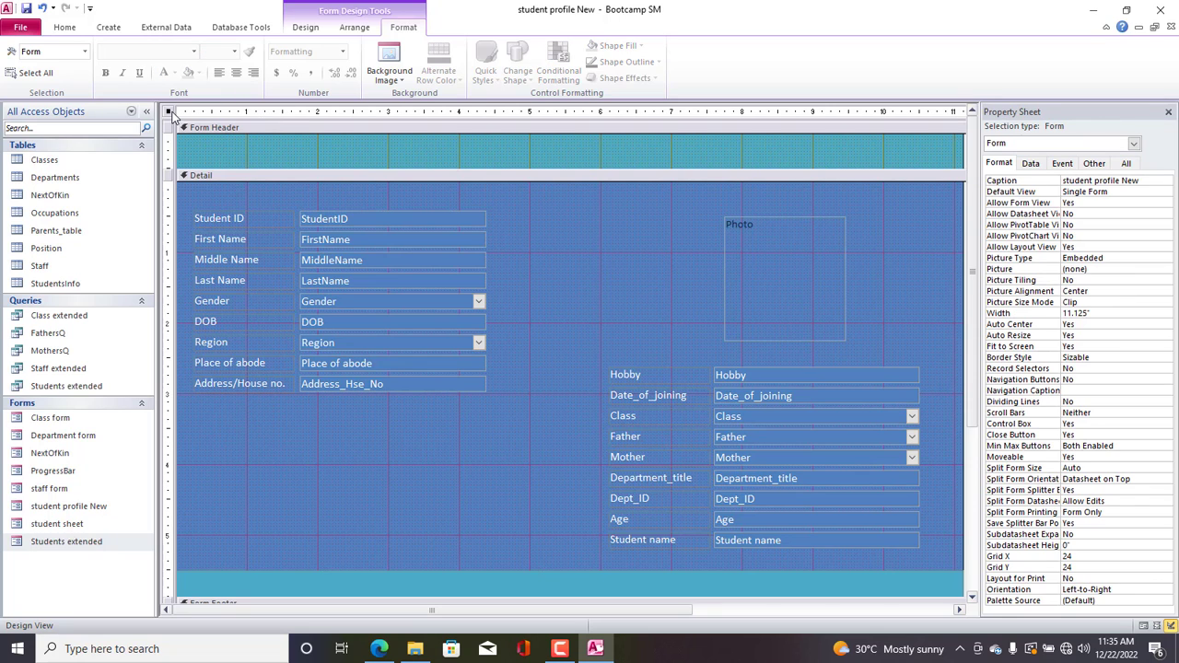
{"action": "right_click", "coordinate": [171, 112]}
{"action": "left_click", "coordinate": [212, 122]}
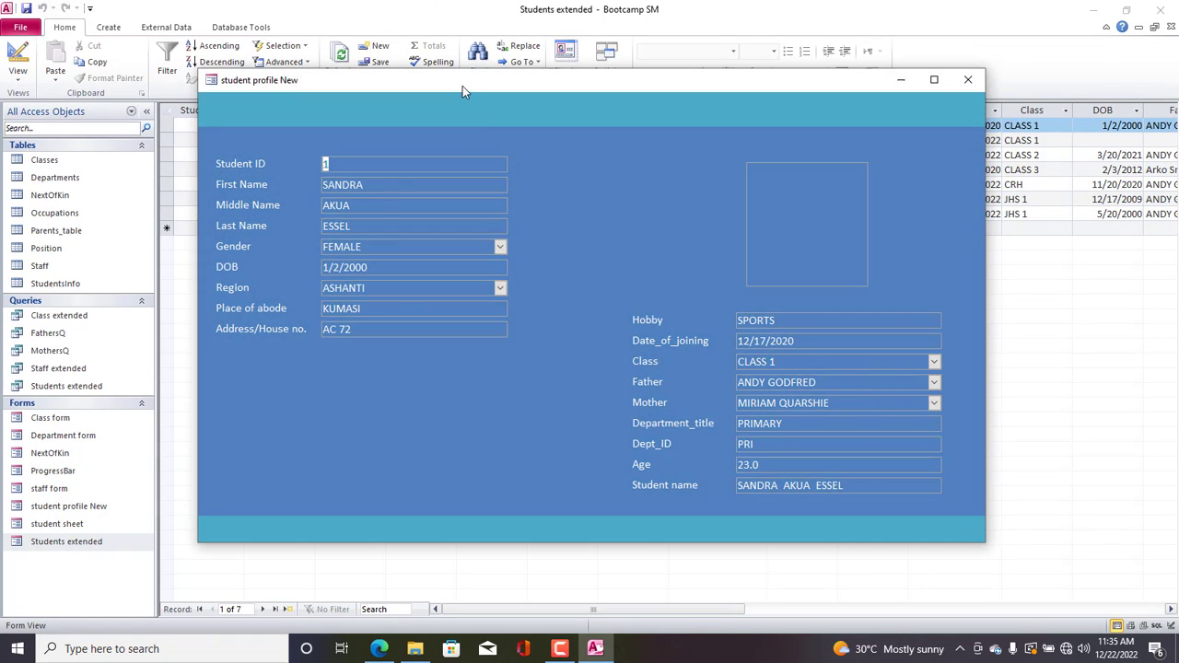
Compare the previewed form with the Students extended form.
{"action": "mouse_move", "coordinate": [463, 86]}
{"action": "left_mouse_down"}
{"action": "mouse_move", "coordinate": [514, 82]}
{"action": "mouse_move", "coordinate": [483, 82]}
{"action": "left_mouse_up"}
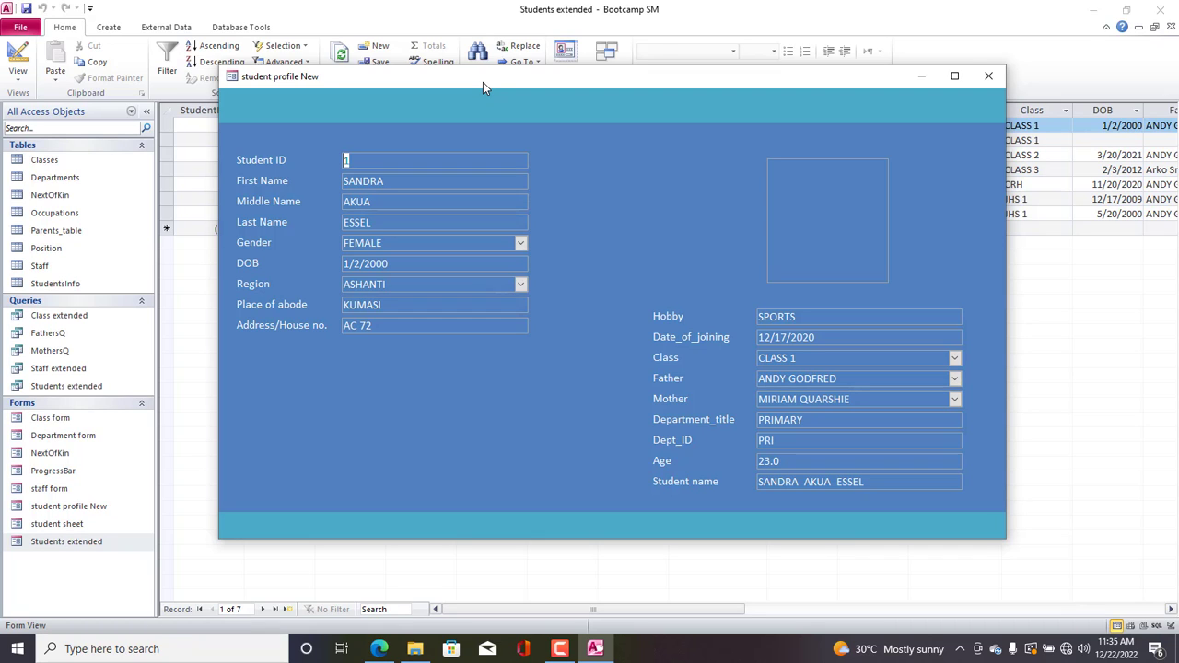
{"action": "left_click", "coordinate": [414, 183]}
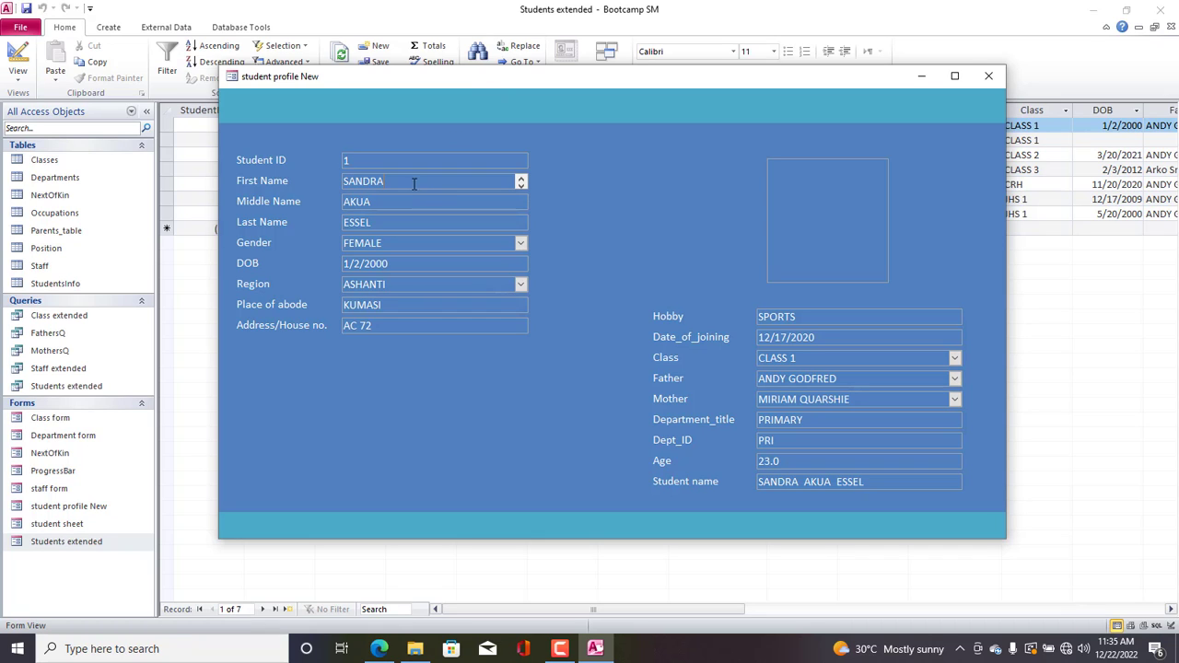
{"action": "double_click", "coordinate": [87, 548]}
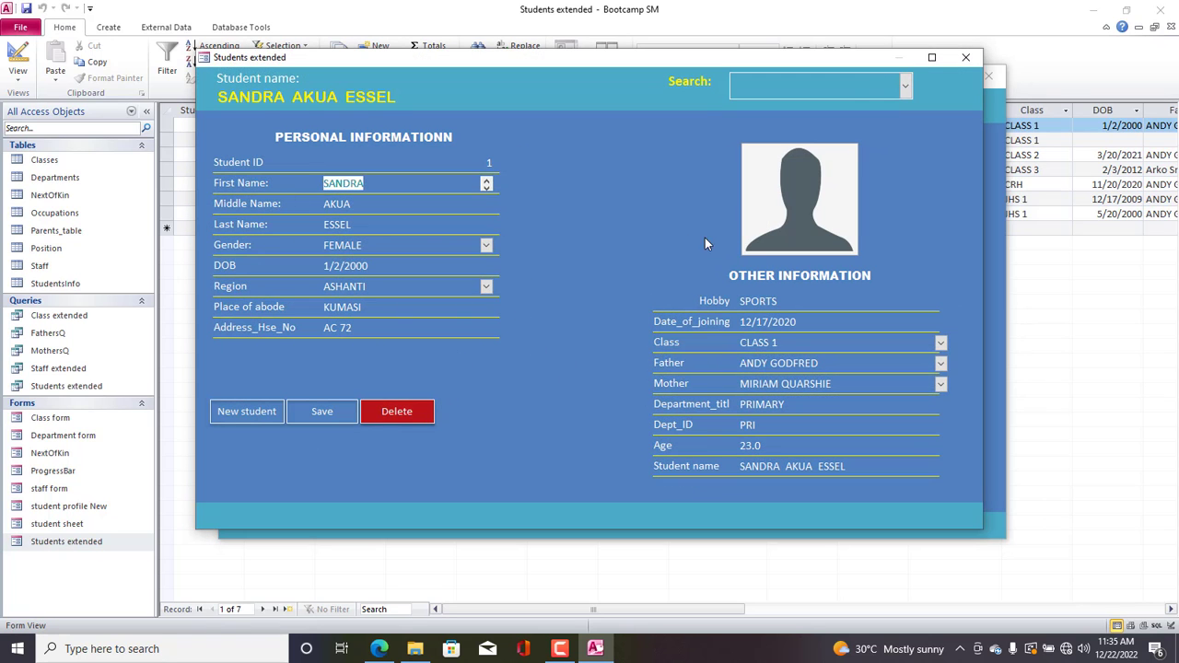
{"action": "left_click", "coordinate": [968, 59]}
Return to Design View and select the field boxes in both columns.
{"action": "right_click", "coordinate": [591, 168]}
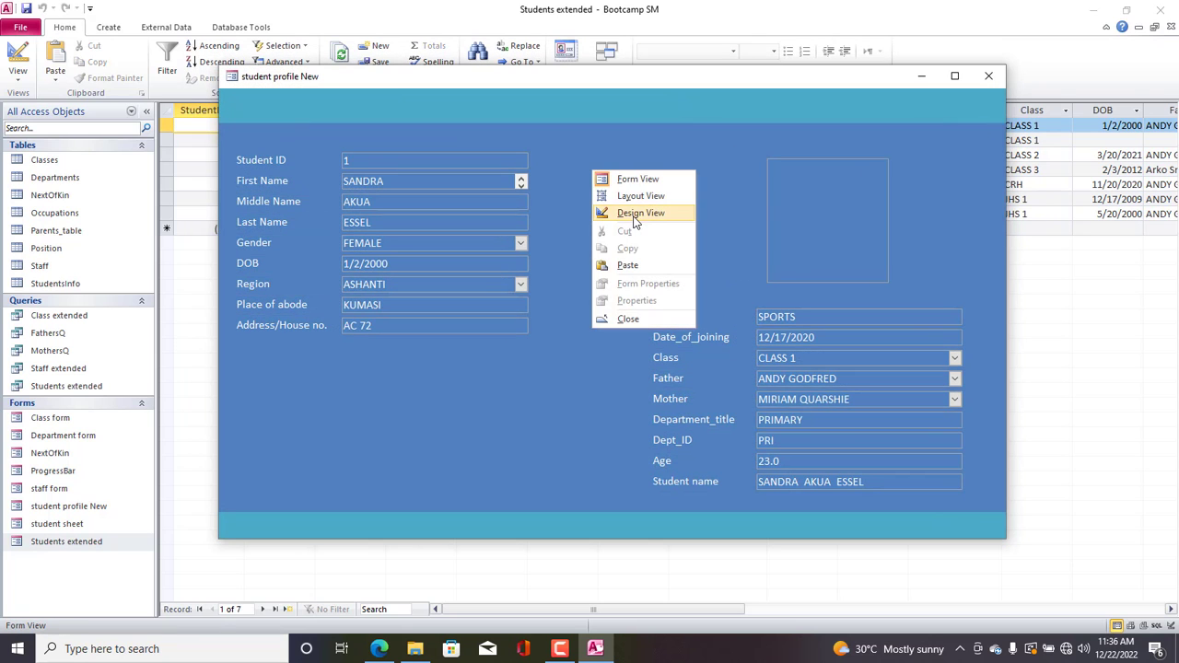
{"action": "left_click", "coordinate": [609, 211]}
{"action": "left_click_drag", "start_coordinate": [495, 218], "coordinate": [445, 394]}
{"action": "left_click_drag", "start_coordinate": [922, 358], "coordinate": [816, 560]}
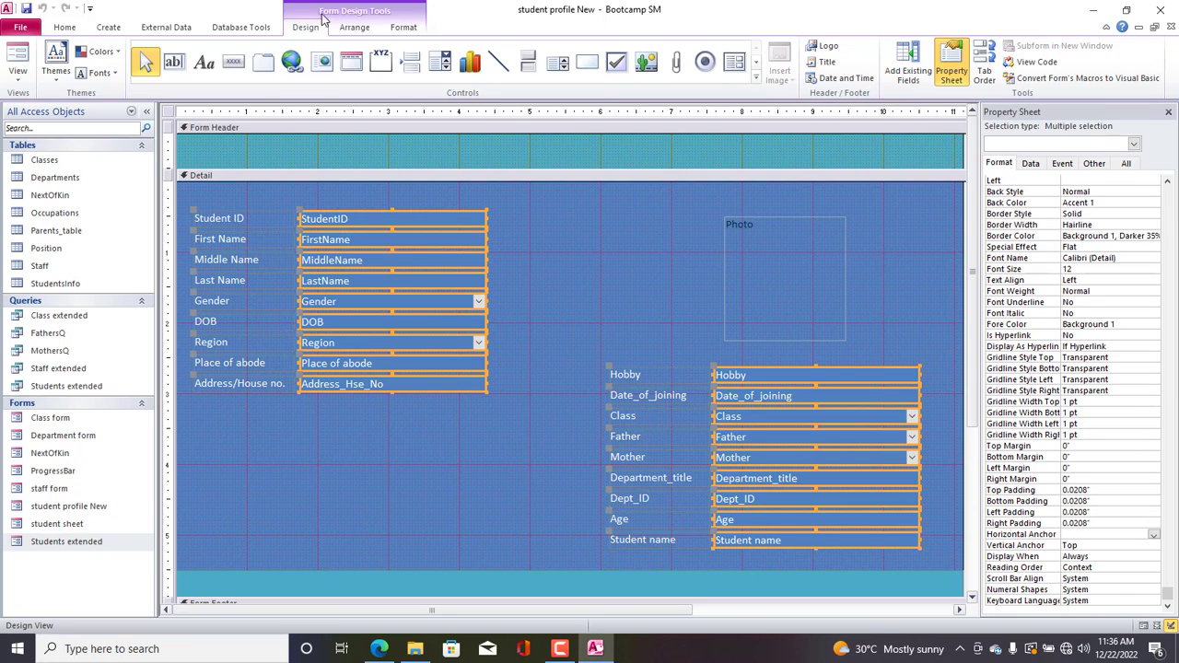
Set the selected field boxes' Shape Outline to Transparent, then pick the Rectangle control.
{"action": "left_click", "coordinate": [404, 27]}
{"action": "left_click", "coordinate": [600, 61]}
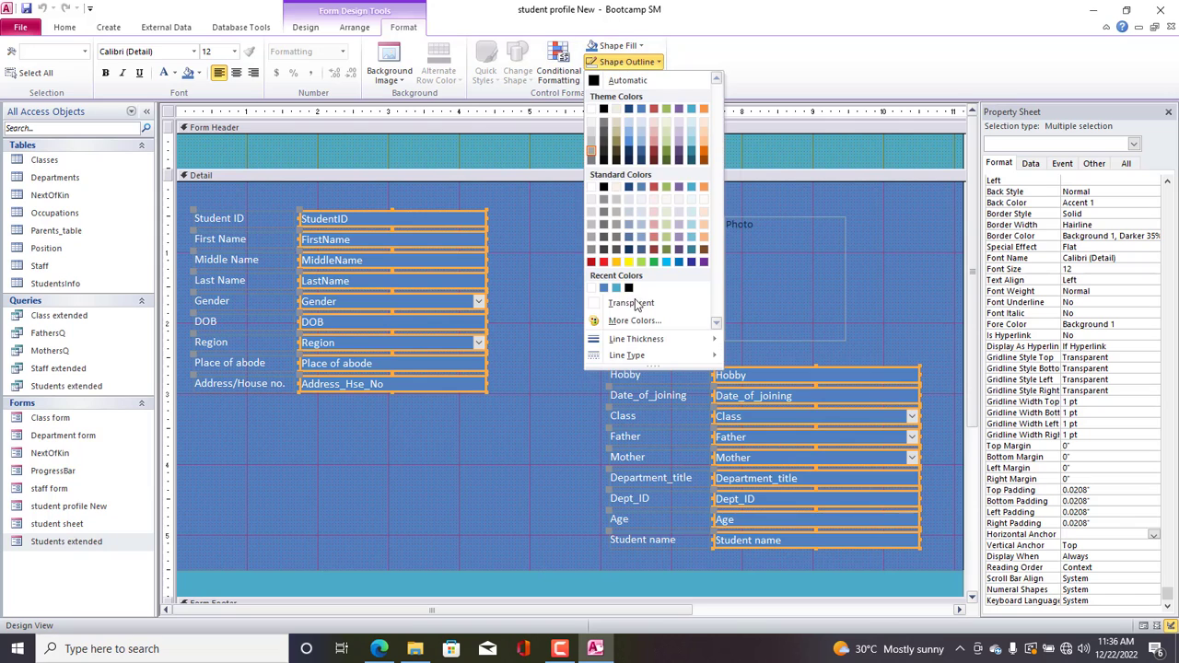
{"action": "left_click", "coordinate": [637, 303]}
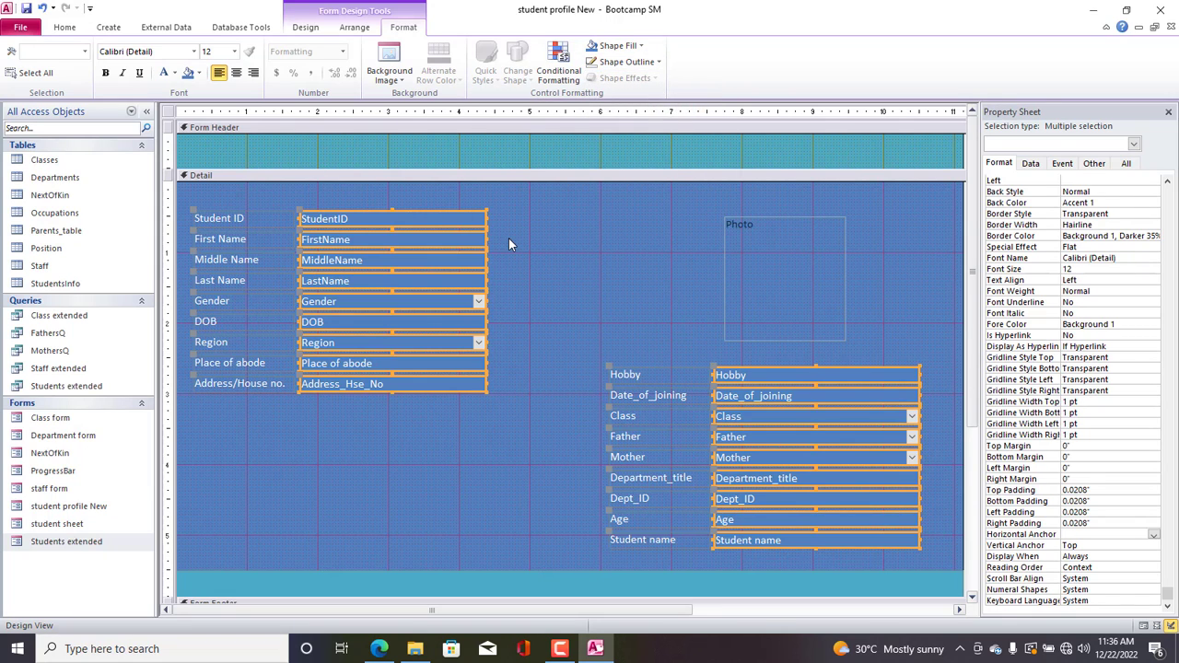
{"action": "left_click", "coordinate": [585, 233]}
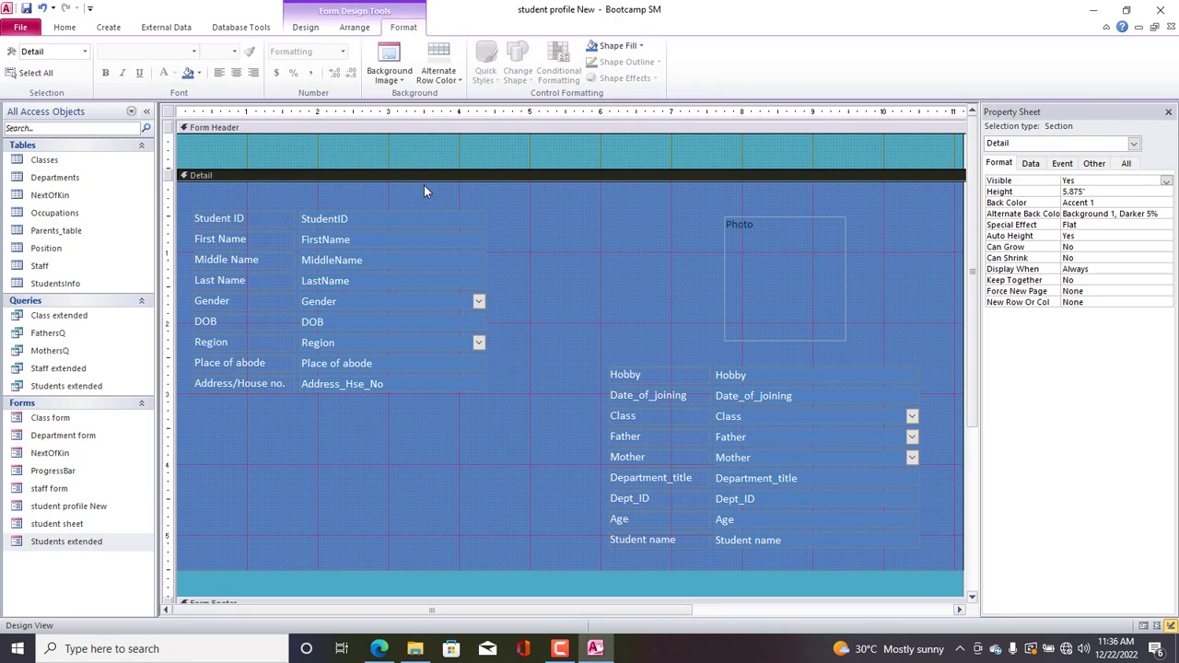
{"action": "left_click", "coordinate": [310, 30]}
{"action": "left_click", "coordinate": [594, 67]}
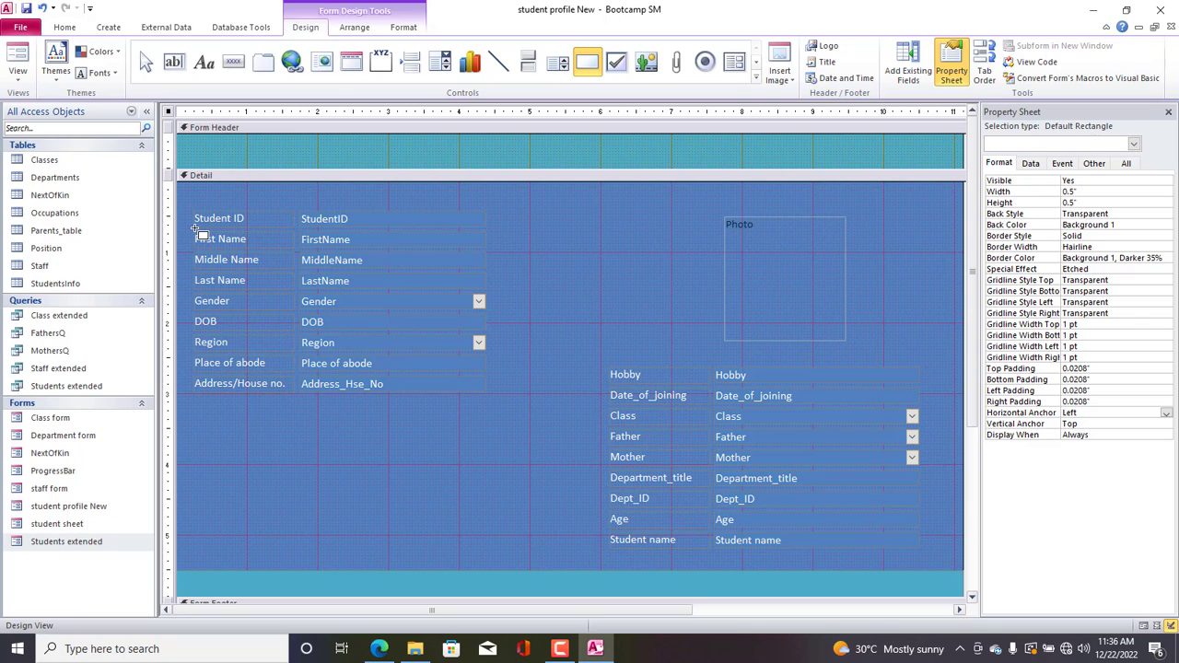
Draw a thin rectangle line beneath the Student ID row, sized to the field's width.
{"action": "left_click_drag", "start_coordinate": [193, 229], "coordinate": [491, 230]}
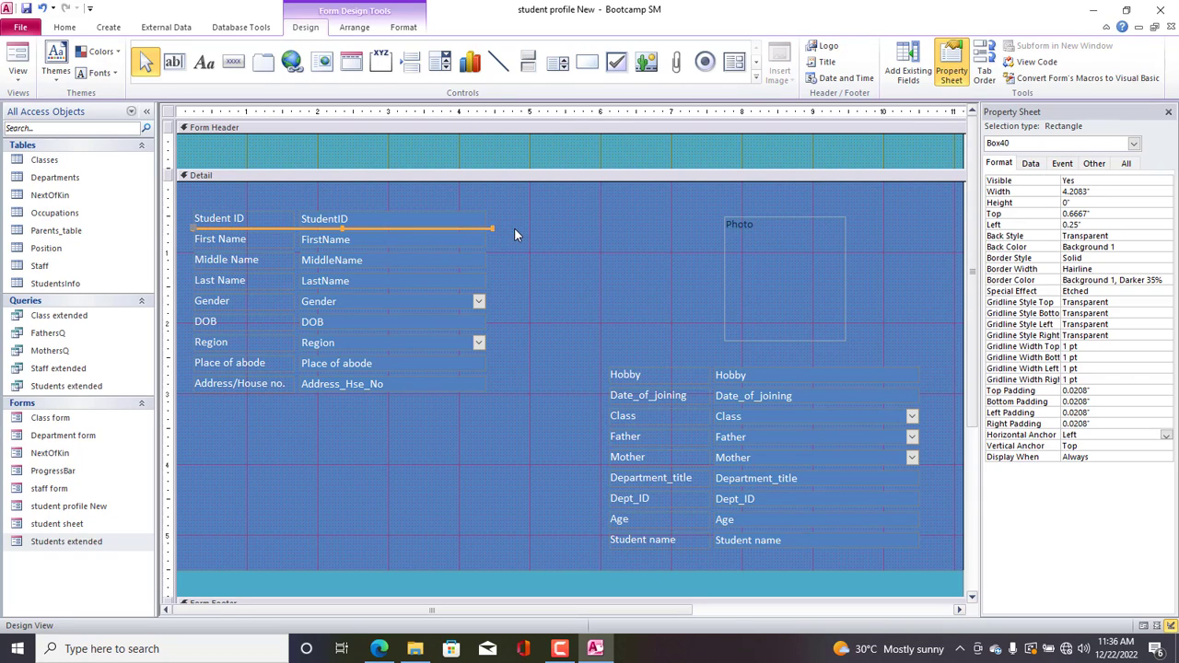
{"action": "left_click_drag", "start_coordinate": [492, 230], "coordinate": [488, 229]}
{"action": "left_click", "coordinate": [183, 213]}
{"action": "left_click", "coordinate": [210, 229]}
Make the line's Shape Fill and Shape Outline yellow (#FFF200).
{"action": "left_click", "coordinate": [411, 27]}
{"action": "left_click", "coordinate": [629, 48]}
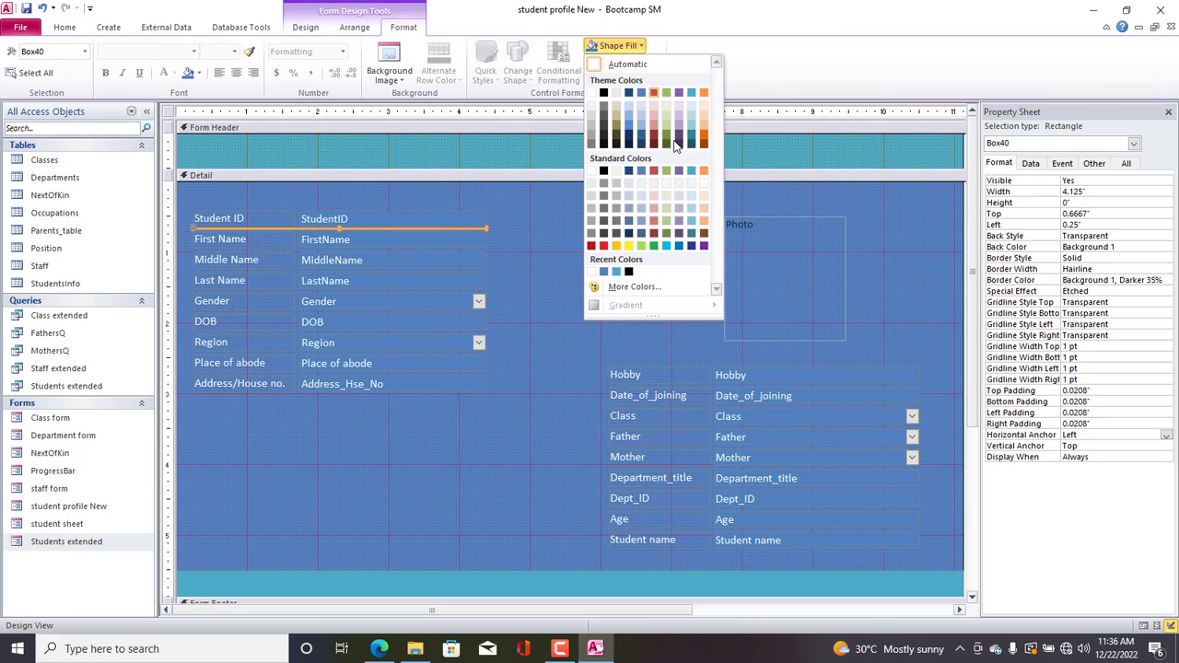
{"action": "left_click", "coordinate": [628, 245]}
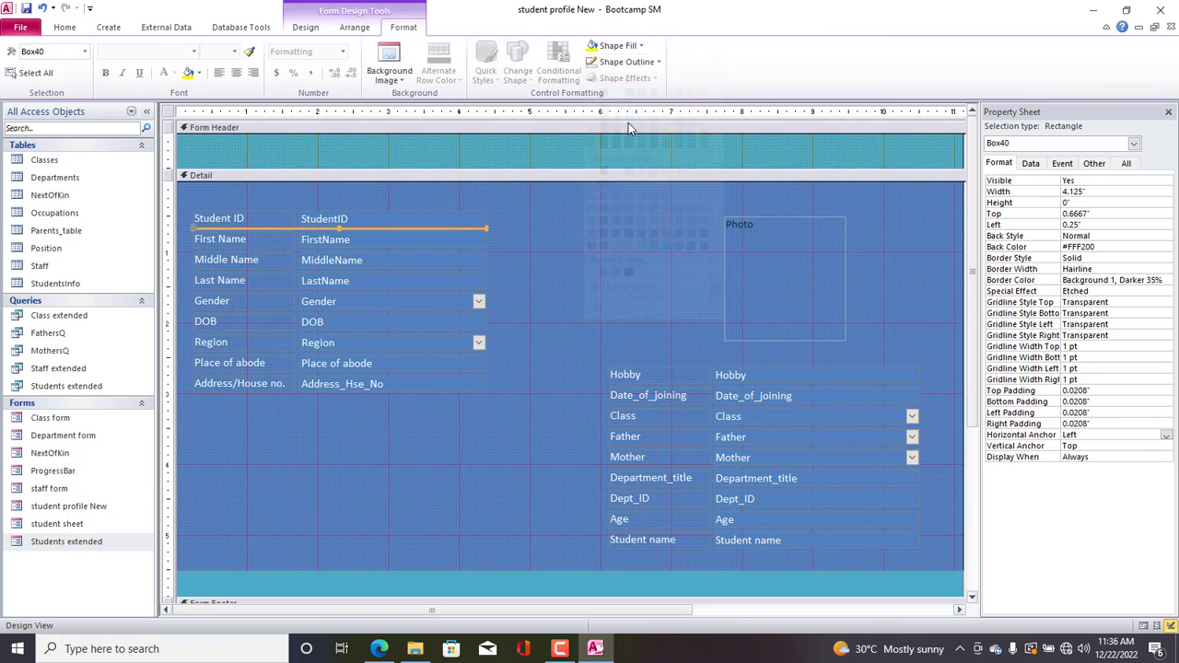
{"action": "left_click", "coordinate": [616, 65]}
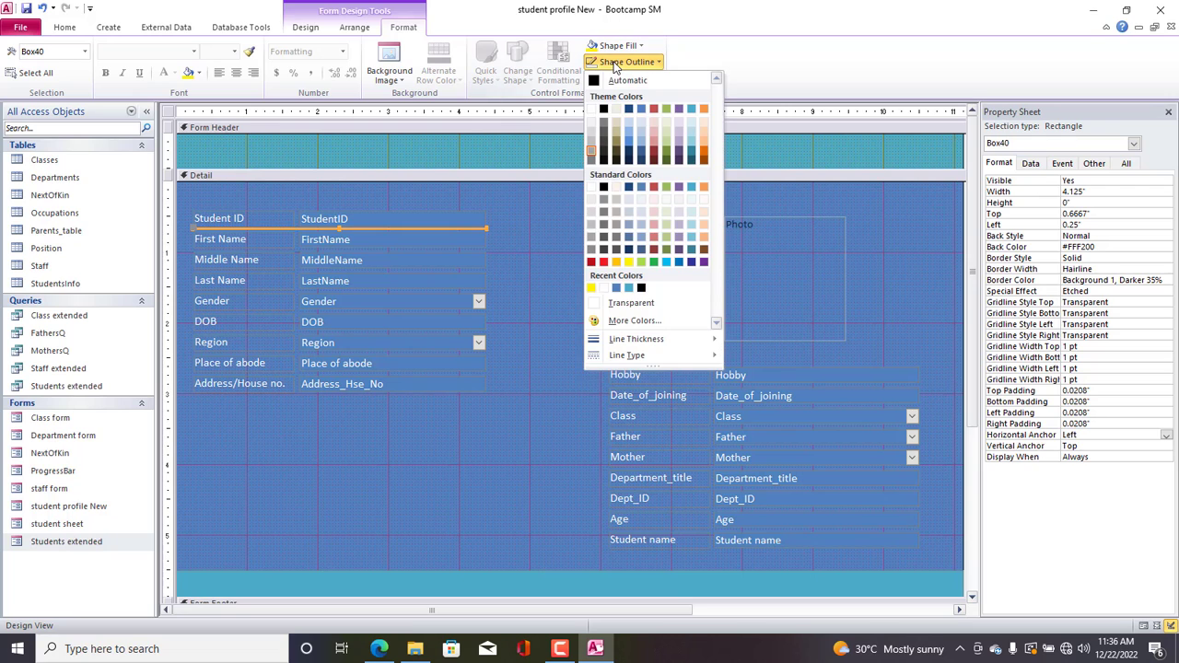
{"action": "left_click", "coordinate": [592, 289]}
{"action": "left_click", "coordinate": [530, 252]}
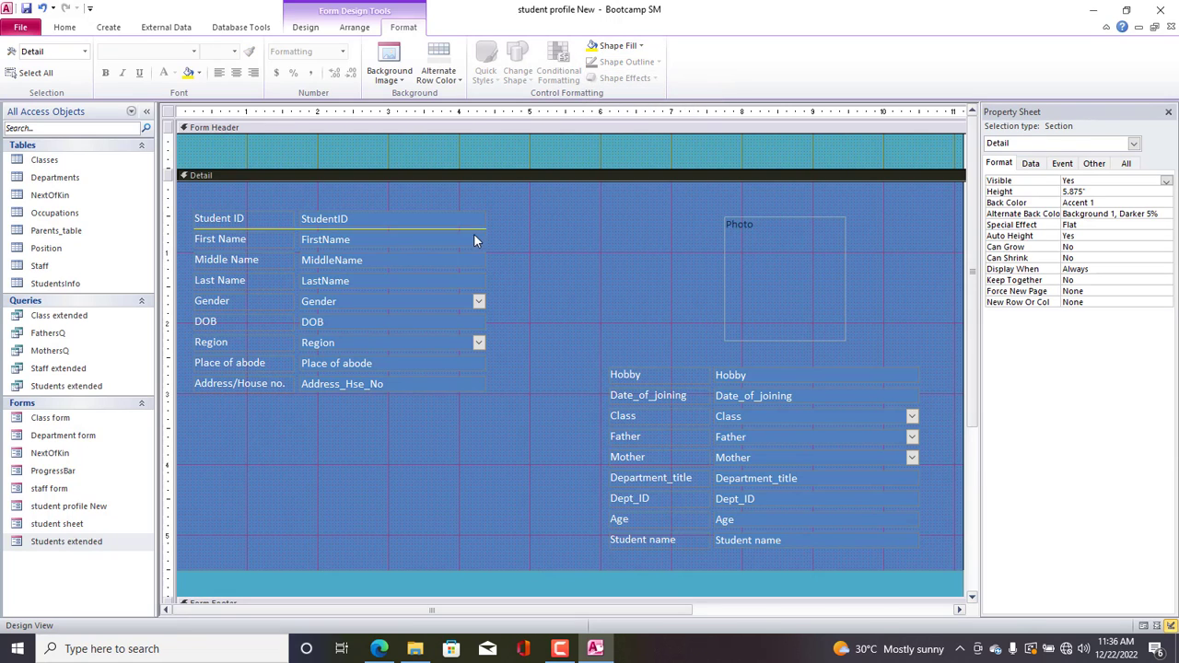
{"action": "left_click", "coordinate": [466, 229]}
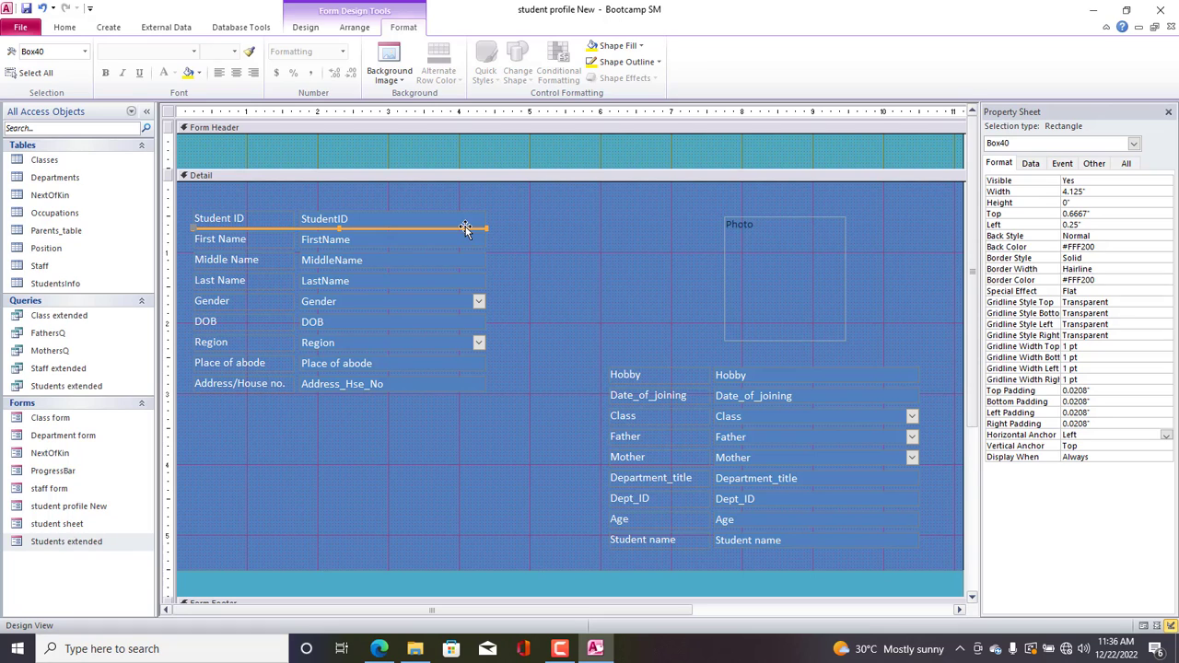
Copy the yellow line and paste copies under each left-column row, First Name to Address/House no.
{"action": "key", "text": "ctrl+c"}
{"action": "key", "text": "ctrl+v"}
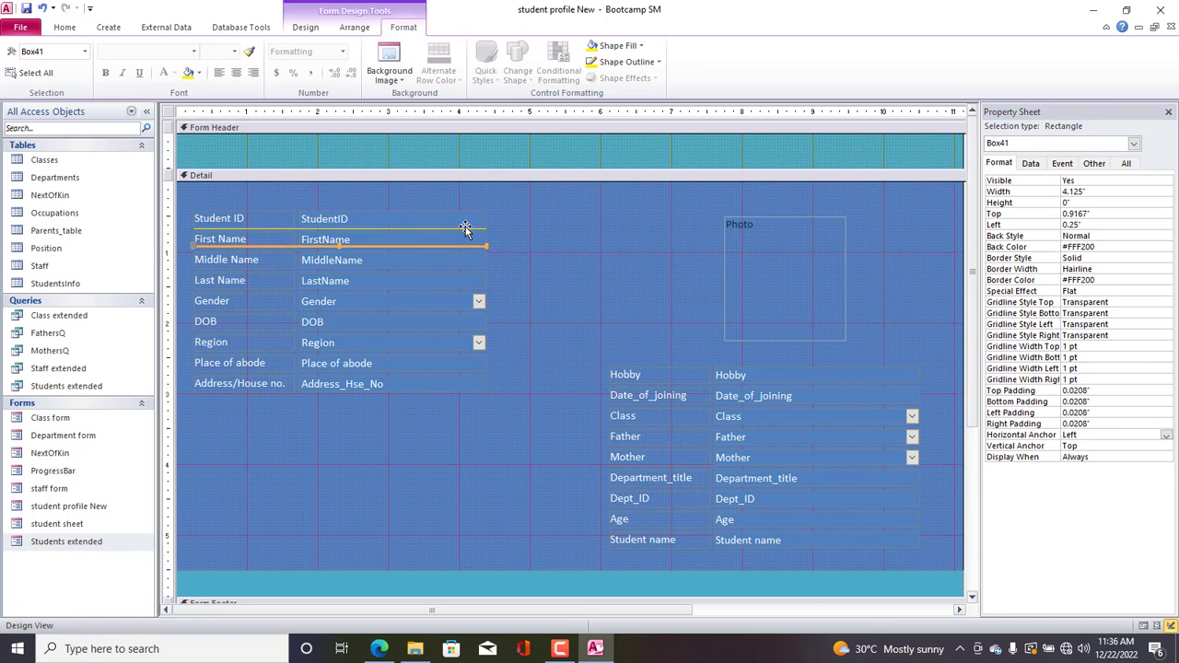
{"action": "key", "text": "Down"}
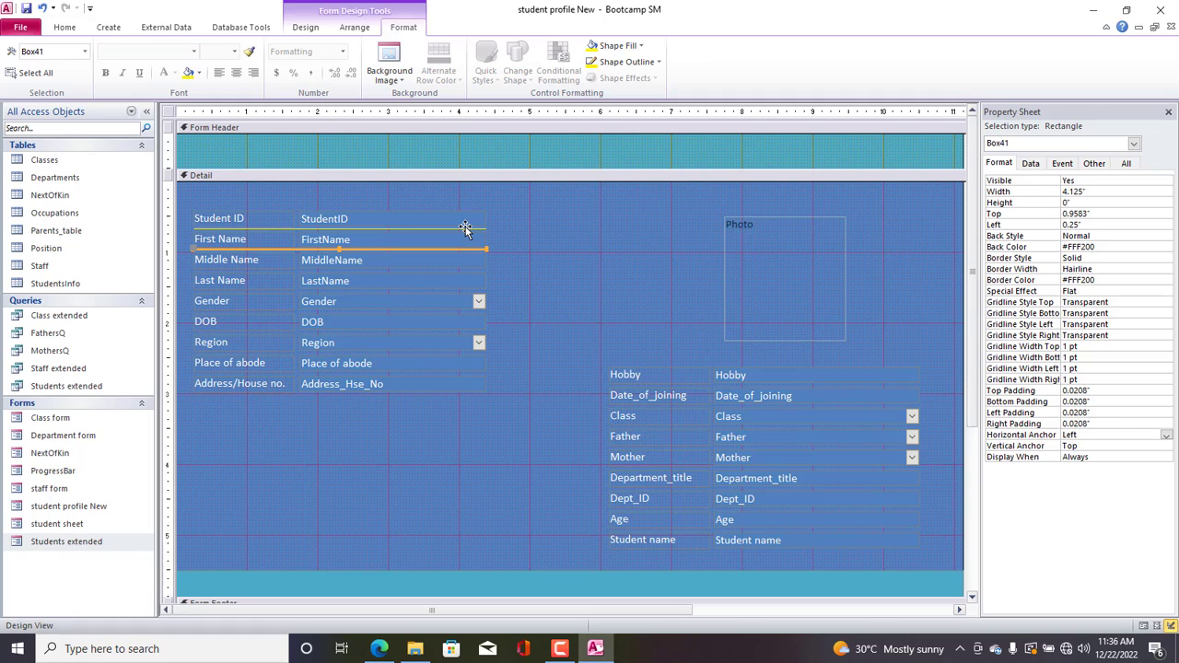
{"action": "key", "text": "ctrl+v"}
{"action": "key", "text": "ctrl+v"}
{"action": "key", "text": "ctrl+v"}
{"action": "key", "text": "ctrl+v"}
{"action": "key", "text": "ctrl+v"}
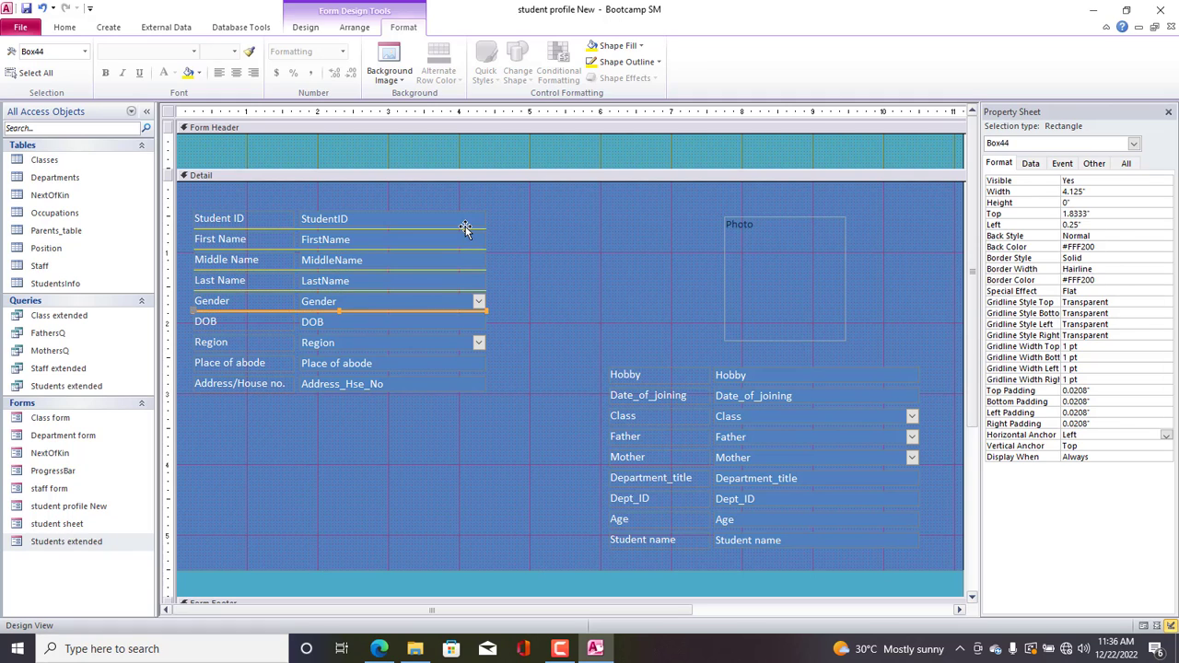
{"action": "key", "text": "ctrl+v"}
{"action": "key", "text": "ctrl+v"}
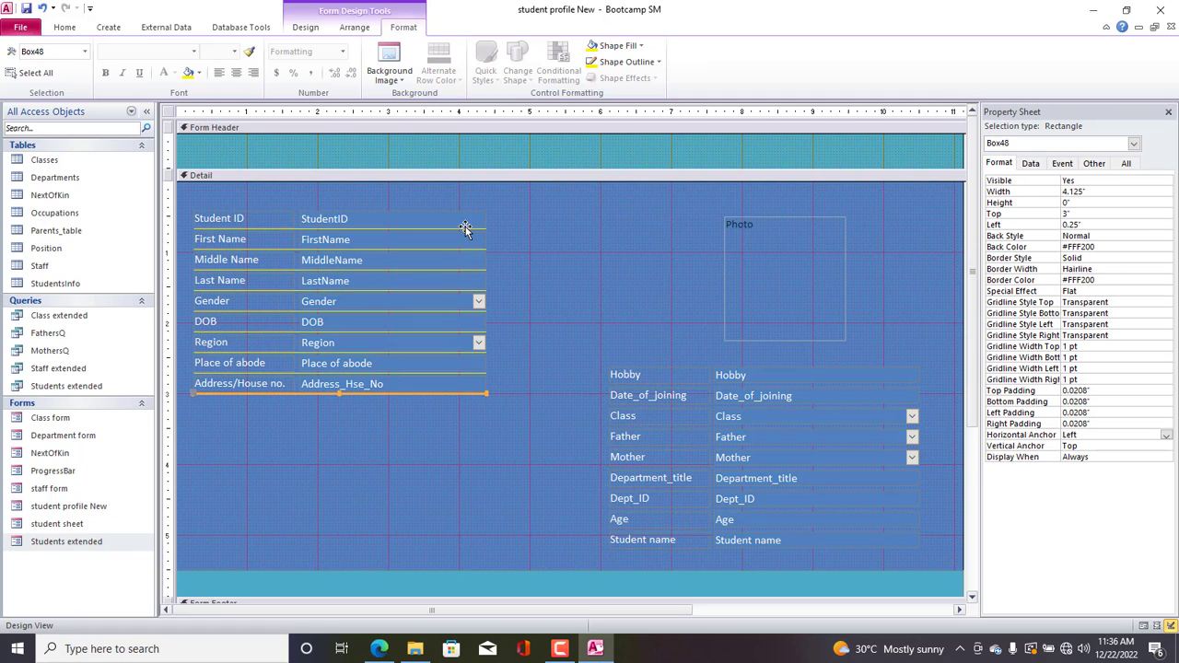
{"action": "left_click", "coordinate": [510, 275]}
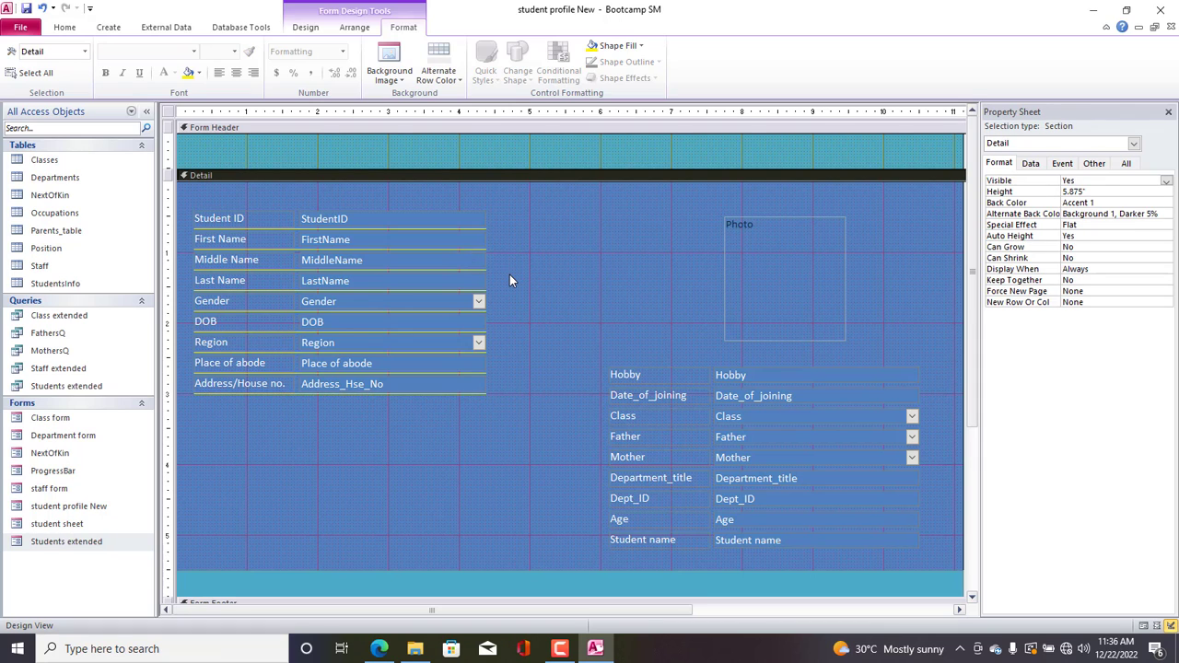
{"action": "left_click", "coordinate": [470, 394]}
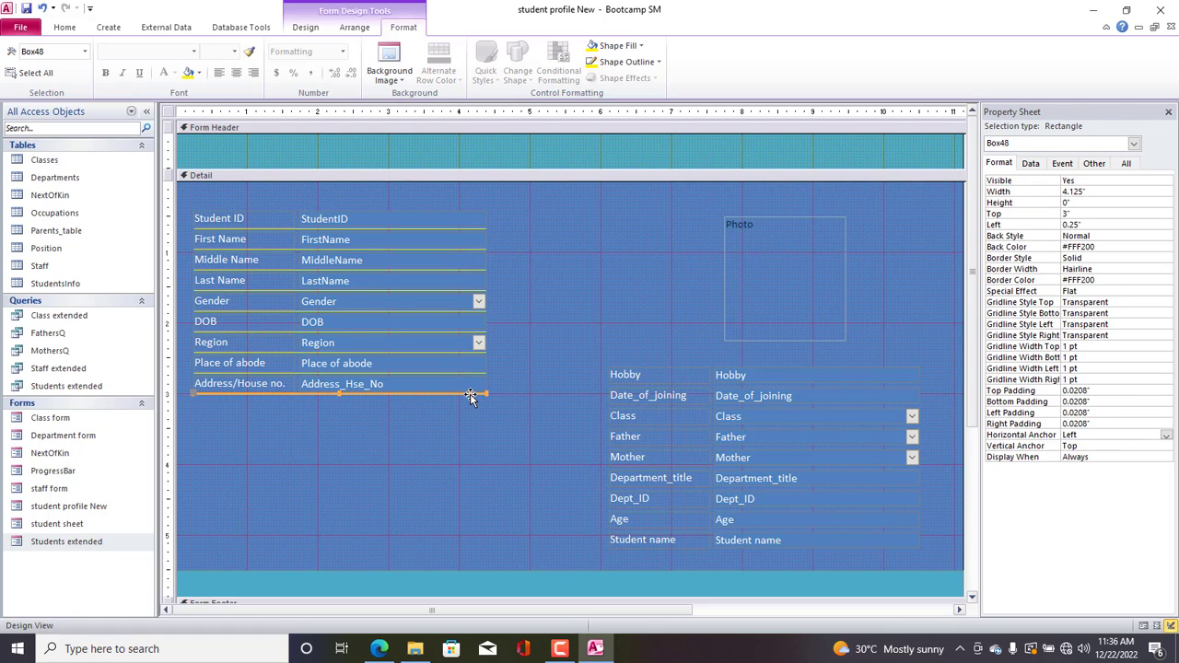
{"action": "left_click", "coordinate": [733, 362]}
{"action": "key", "text": "ctrl+v"}
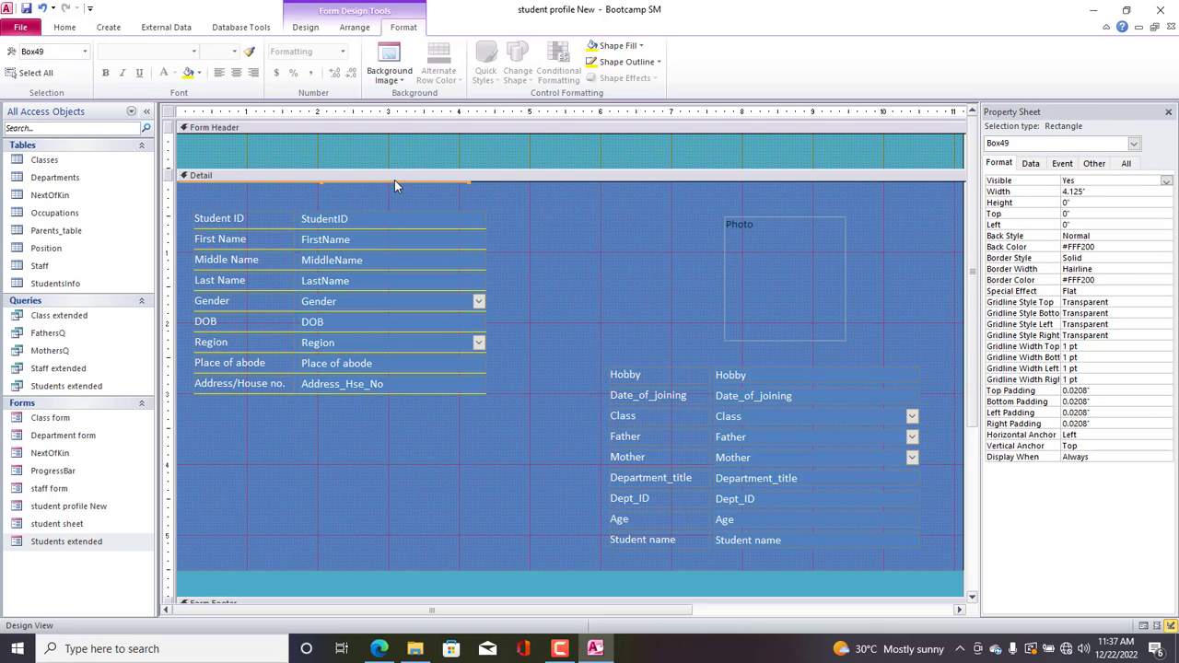
Move a pasted line under the Hobby row and stretch it to the field's right edge.
{"action": "left_click_drag", "start_coordinate": [394, 181], "coordinate": [816, 387]}
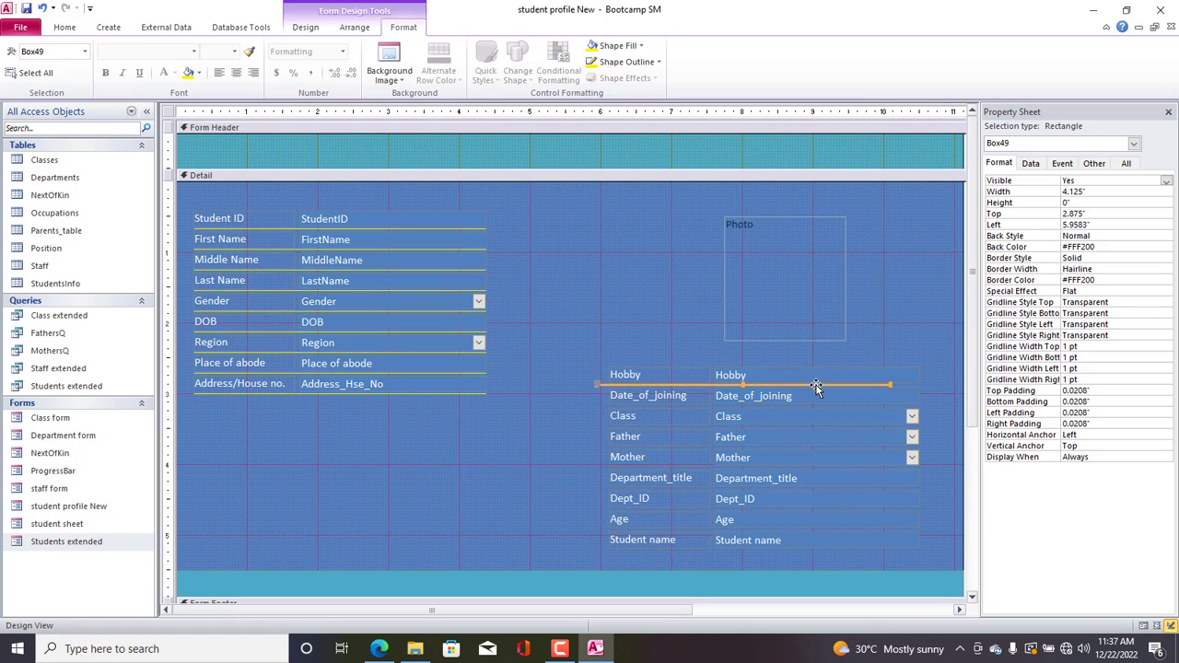
{"action": "key", "text": "Right"}
{"action": "key", "text": "Right"}
{"action": "key", "text": "Right"}
{"action": "key", "text": "Right"}
{"action": "key", "text": "Right"}
{"action": "left_click_drag", "start_coordinate": [902, 381], "coordinate": [918, 382]}
{"action": "left_click", "coordinate": [943, 384]}
Paste copies of the Hobby line under the remaining right-column rows down to Student name.
{"action": "left_click", "coordinate": [850, 387]}
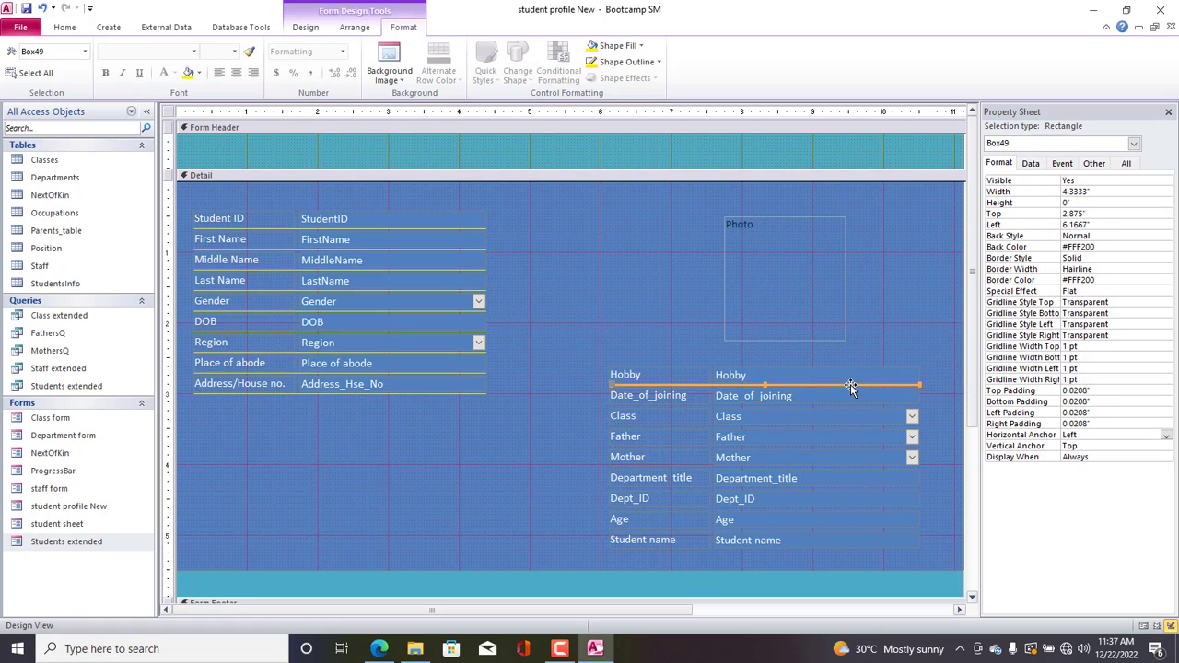
{"action": "key", "text": "ctrl+v"}
{"action": "key", "text": "Down"}
{"action": "key", "text": "Down"}
{"action": "key", "text": "Down"}
{"action": "key", "text": "Down"}
{"action": "key", "text": "Down"}
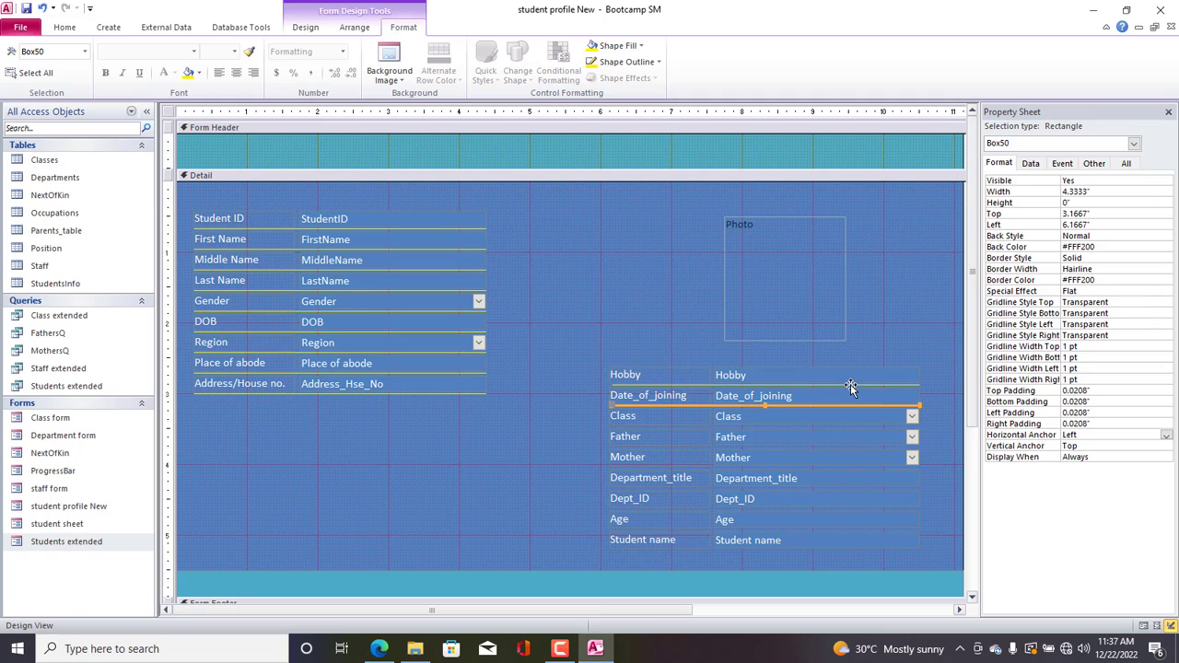
{"action": "key", "text": "ctrl+v"}
{"action": "key", "text": "ctrl+v"}
{"action": "key", "text": "ctrl+v"}
{"action": "key", "text": "ctrl+v"}
{"action": "key", "text": "ctrl+v"}
{"action": "key", "text": "ctrl+v"}
{"action": "key", "text": "ctrl+v"}
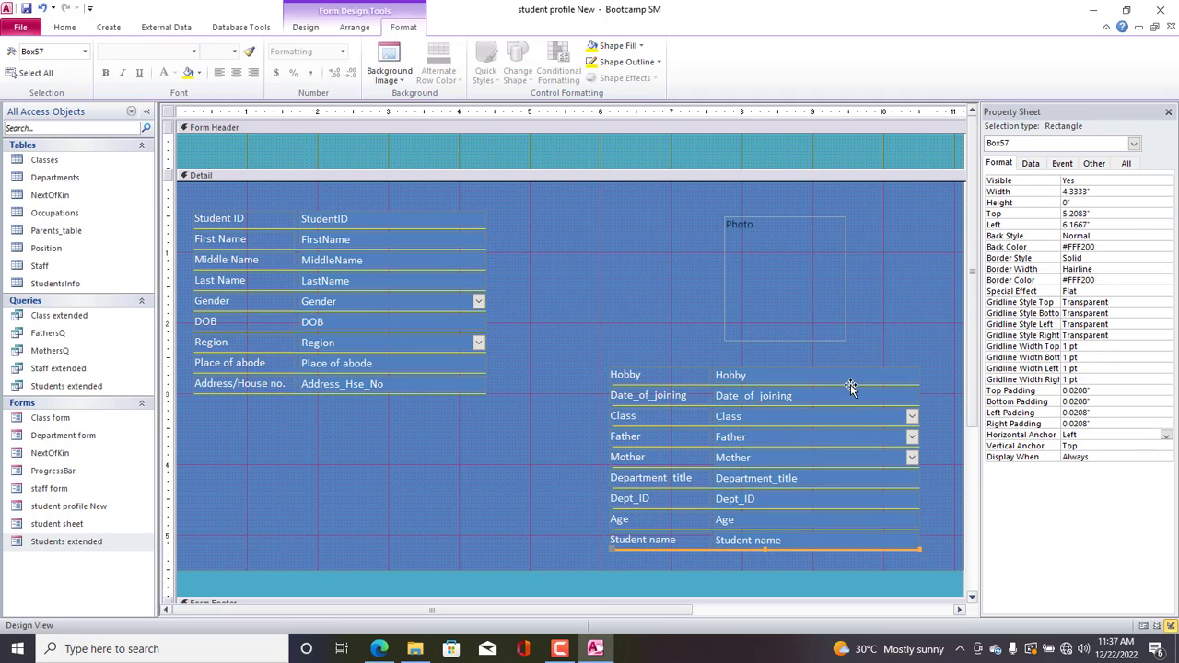
Set Horizontal Anchor to Right for the right-column fields, their underlines and the Photo box.
{"action": "left_click", "coordinate": [588, 359]}
{"action": "left_click", "coordinate": [757, 314]}
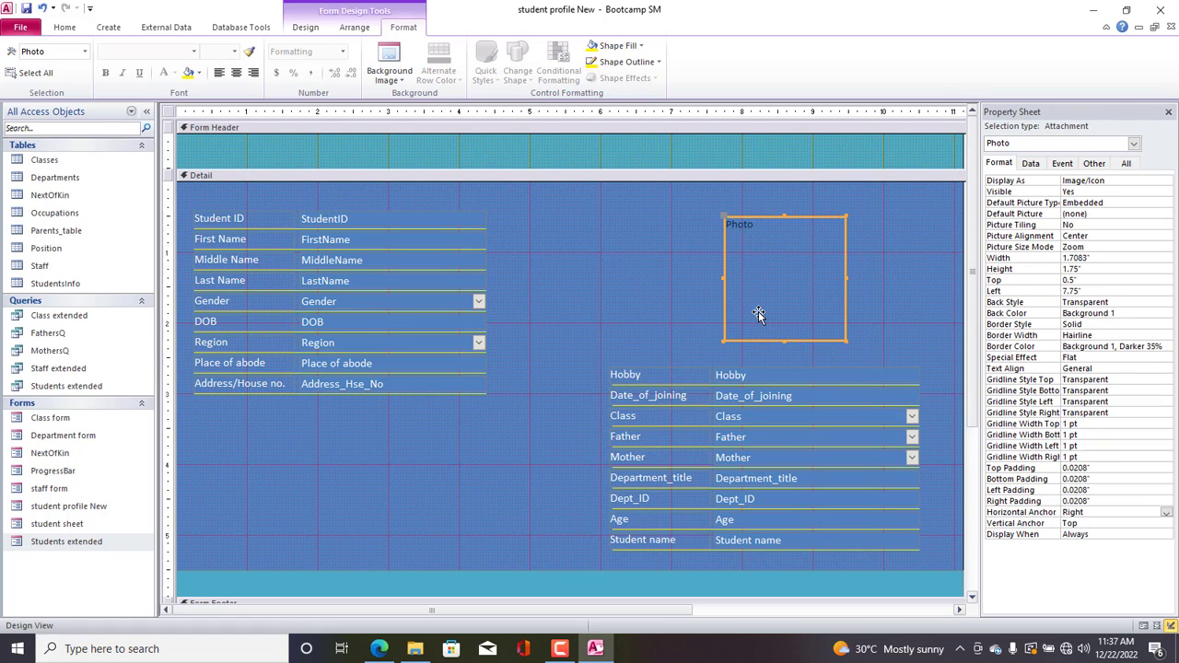
{"action": "left_click_drag", "start_coordinate": [758, 315], "coordinate": [754, 314]}
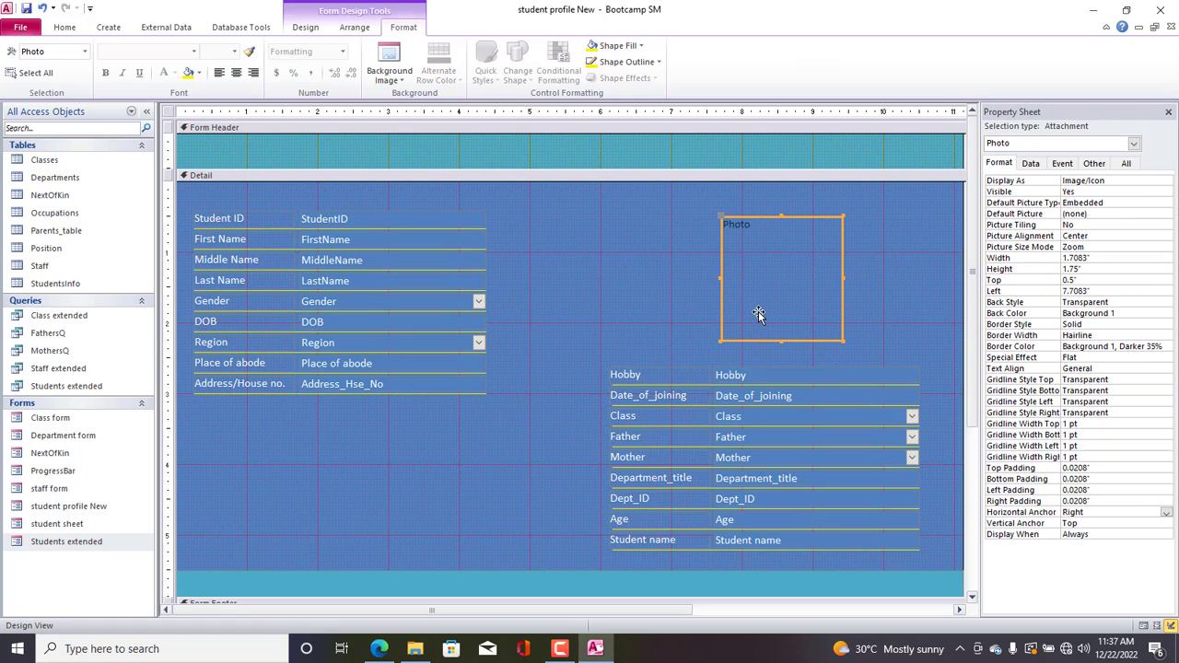
{"action": "left_click_drag", "start_coordinate": [632, 236], "coordinate": [854, 564]}
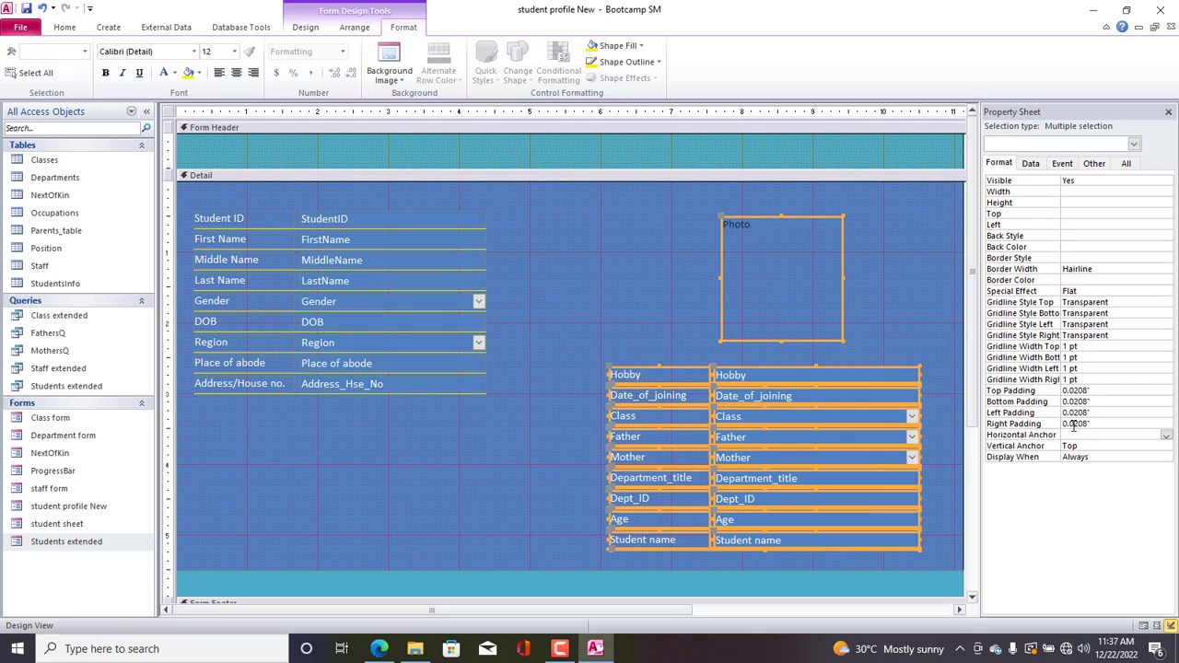
{"action": "left_click", "coordinate": [1074, 434]}
{"action": "left_click", "coordinate": [1166, 436]}
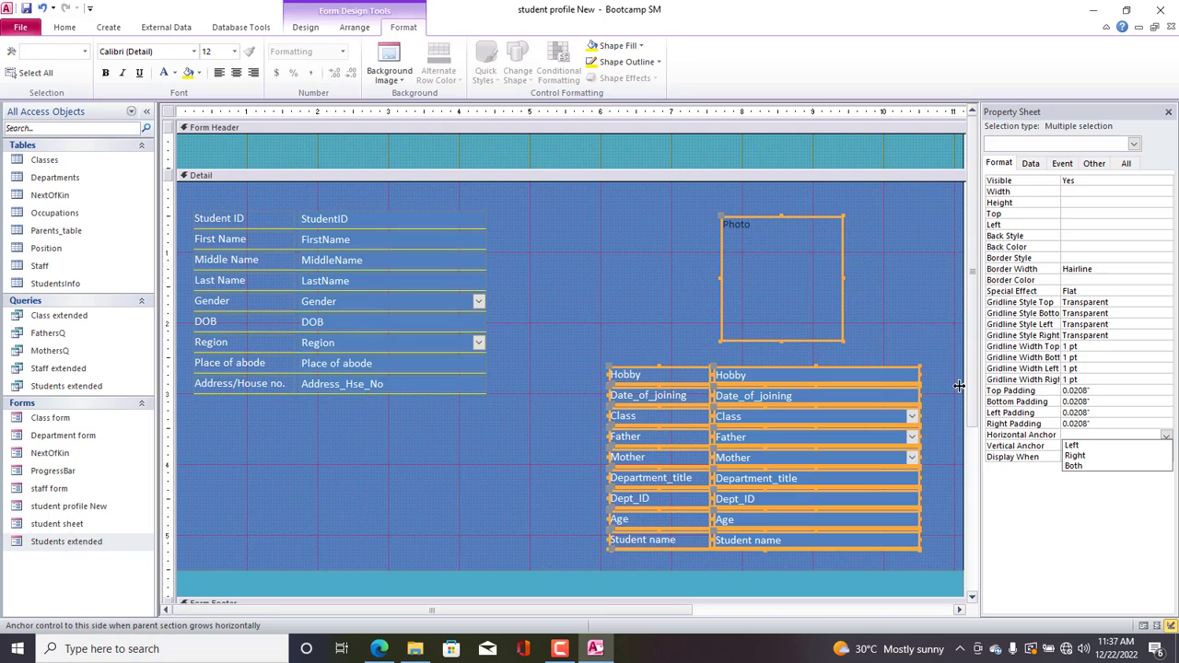
{"action": "left_click", "coordinate": [1089, 456]}
{"action": "left_click_drag", "start_coordinate": [408, 455], "coordinate": [210, 213]}
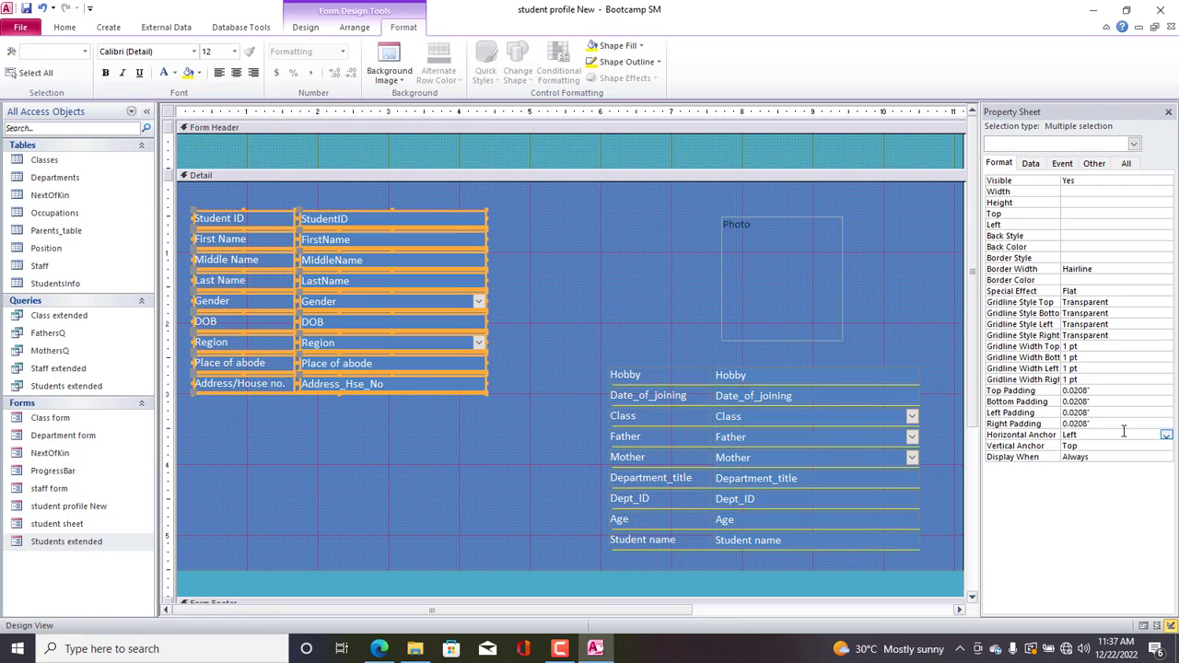
Preview the form maximized and restored to confirm the underlined right-hand fields stay right.
{"action": "right_click", "coordinate": [167, 111]}
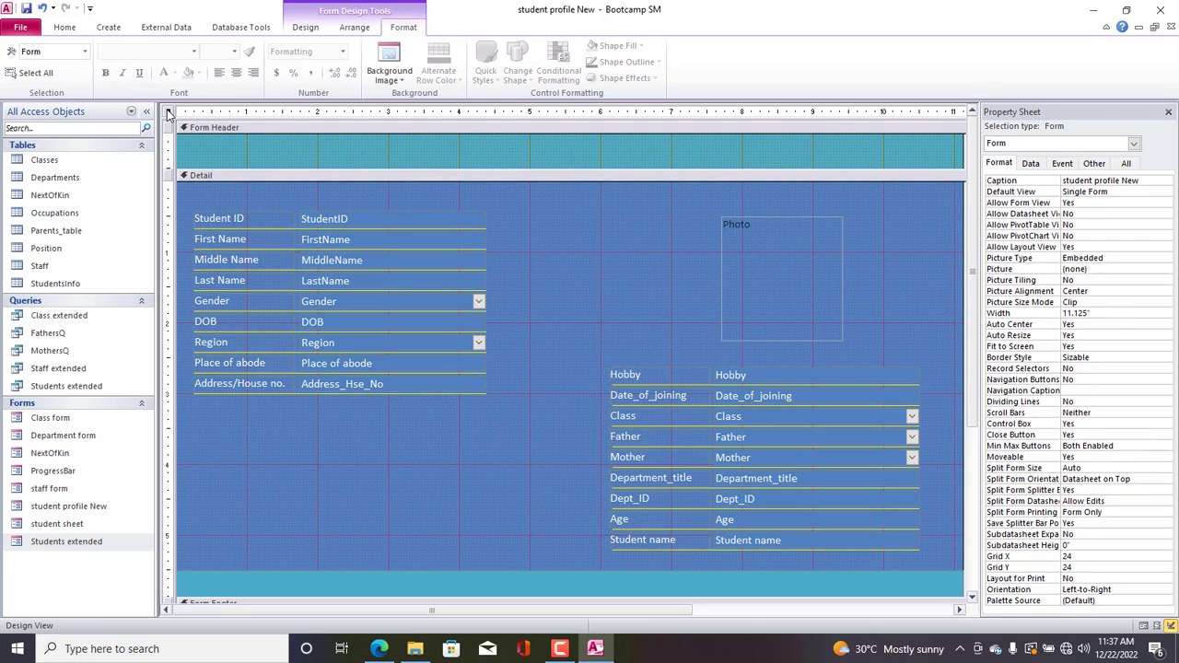
{"action": "left_click", "coordinate": [184, 123]}
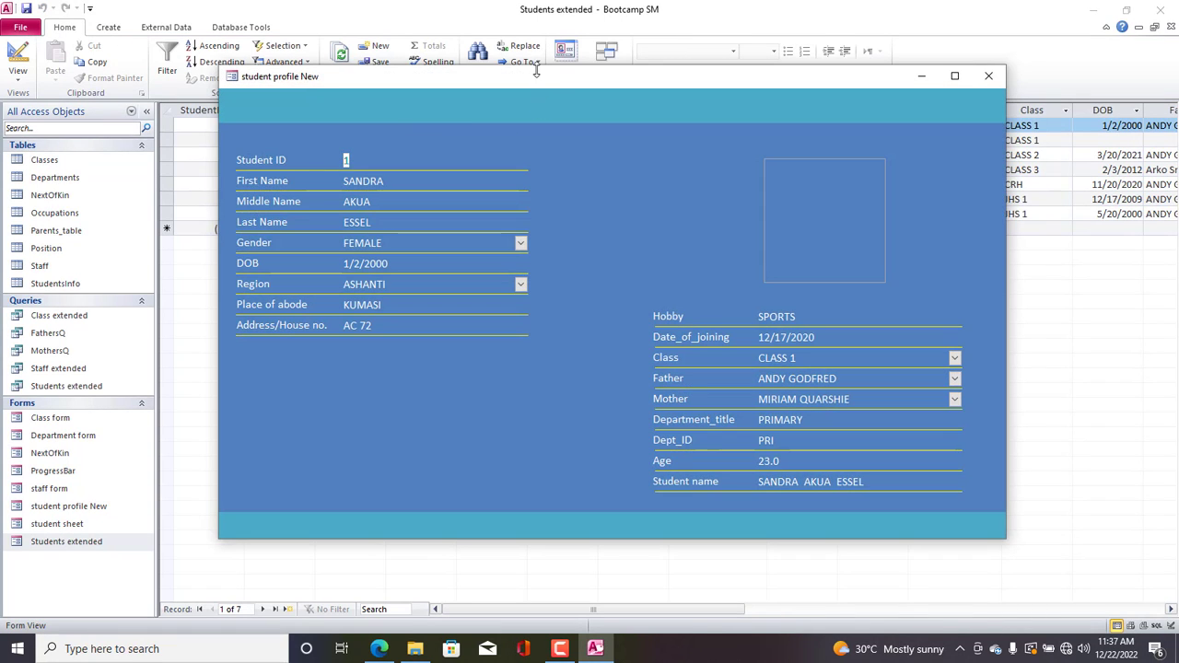
{"action": "left_click_drag", "start_coordinate": [540, 74], "coordinate": [564, 96]}
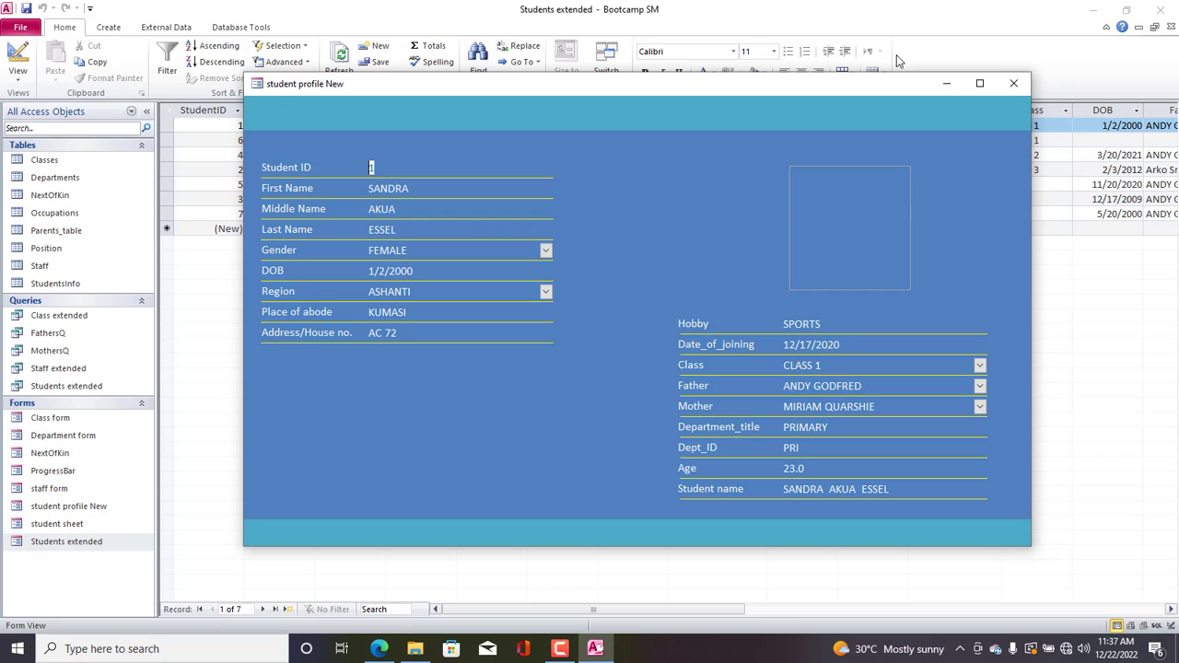
{"action": "left_click", "coordinate": [979, 84]}
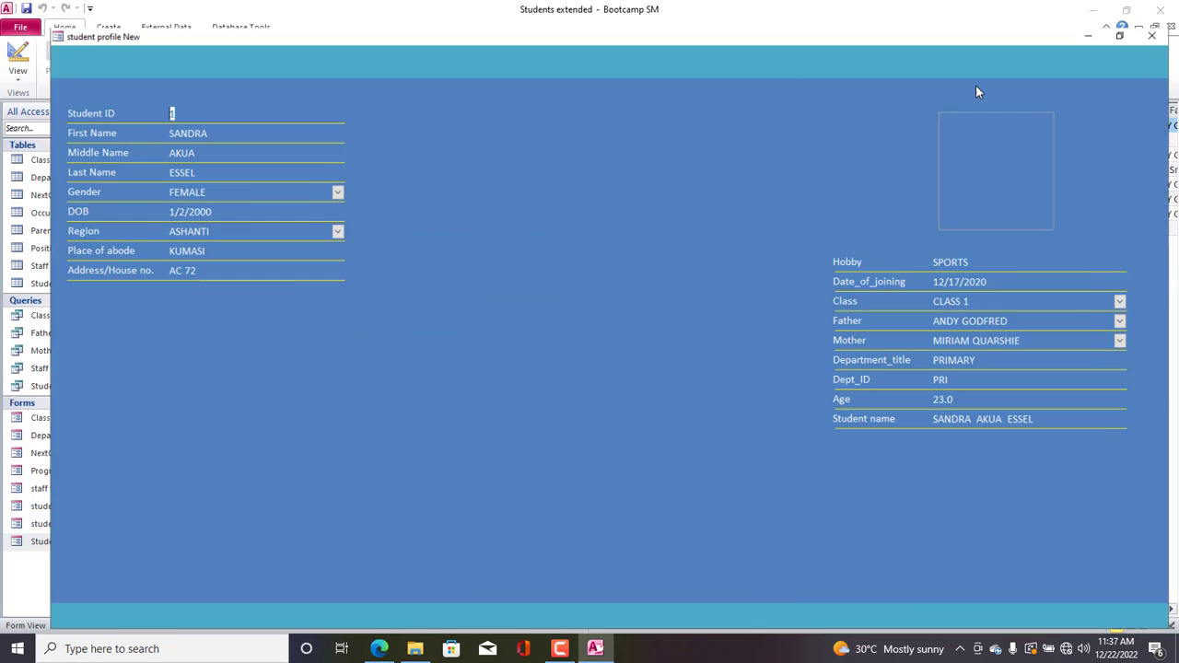
{"action": "left_click", "coordinate": [1126, 8]}
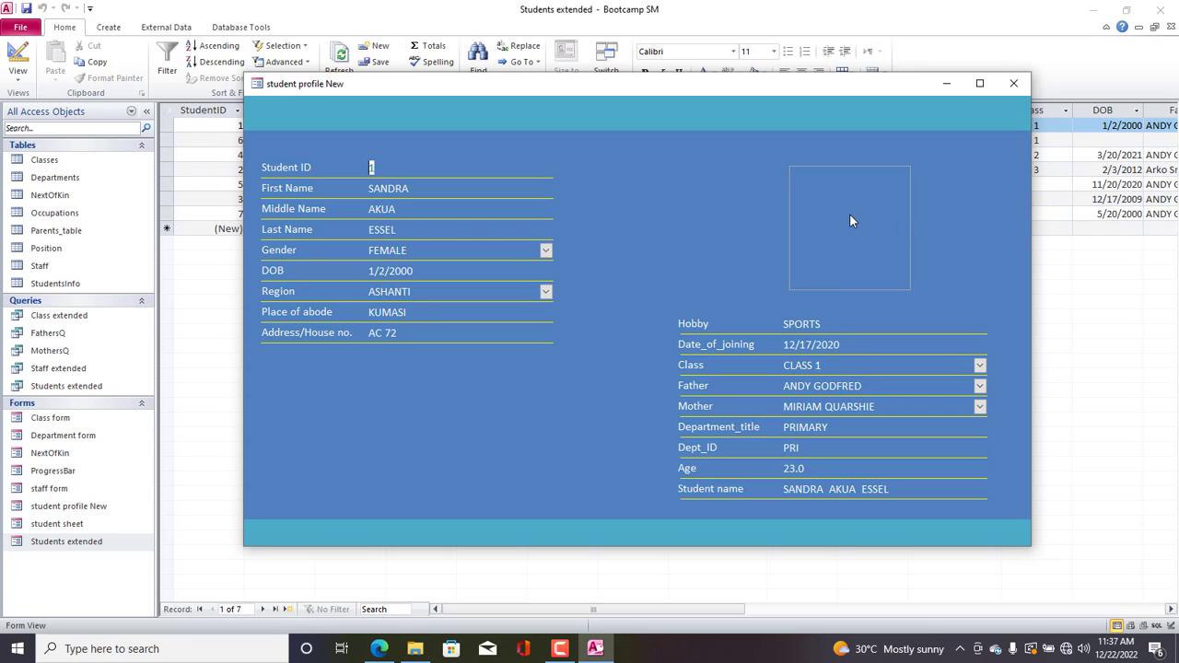
{"action": "left_click", "coordinate": [411, 190]}
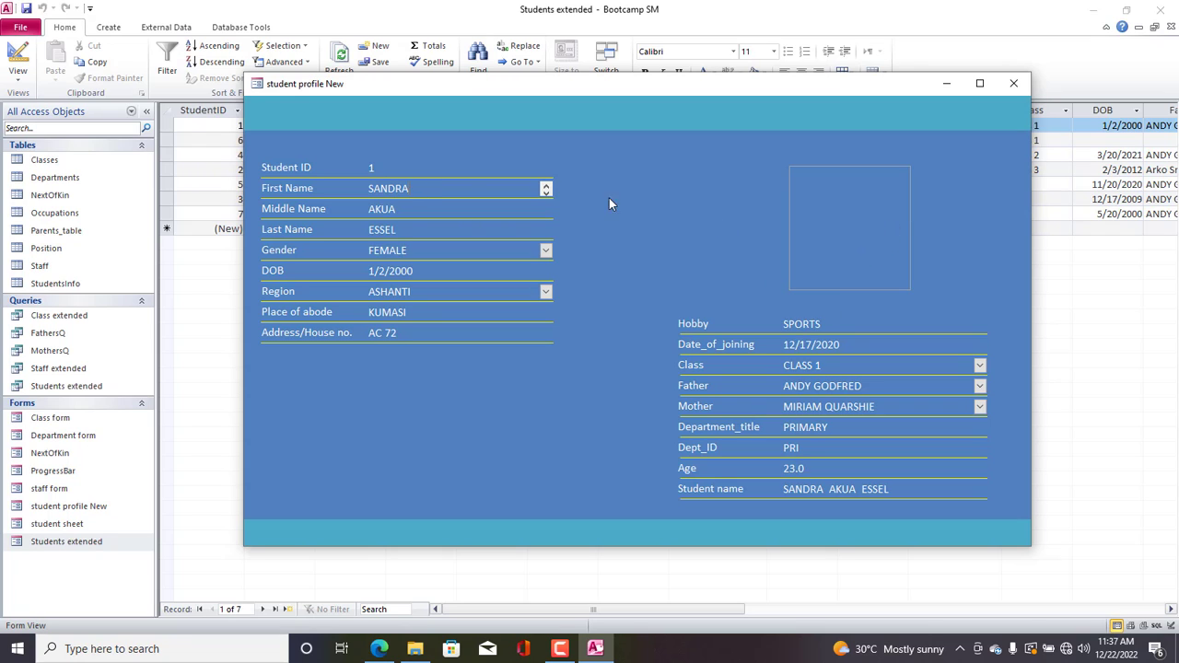
Return to Design View and select the Photo attachment box.
{"action": "right_click", "coordinate": [734, 175]}
{"action": "left_click", "coordinate": [782, 218]}
{"action": "left_click", "coordinate": [784, 274]}
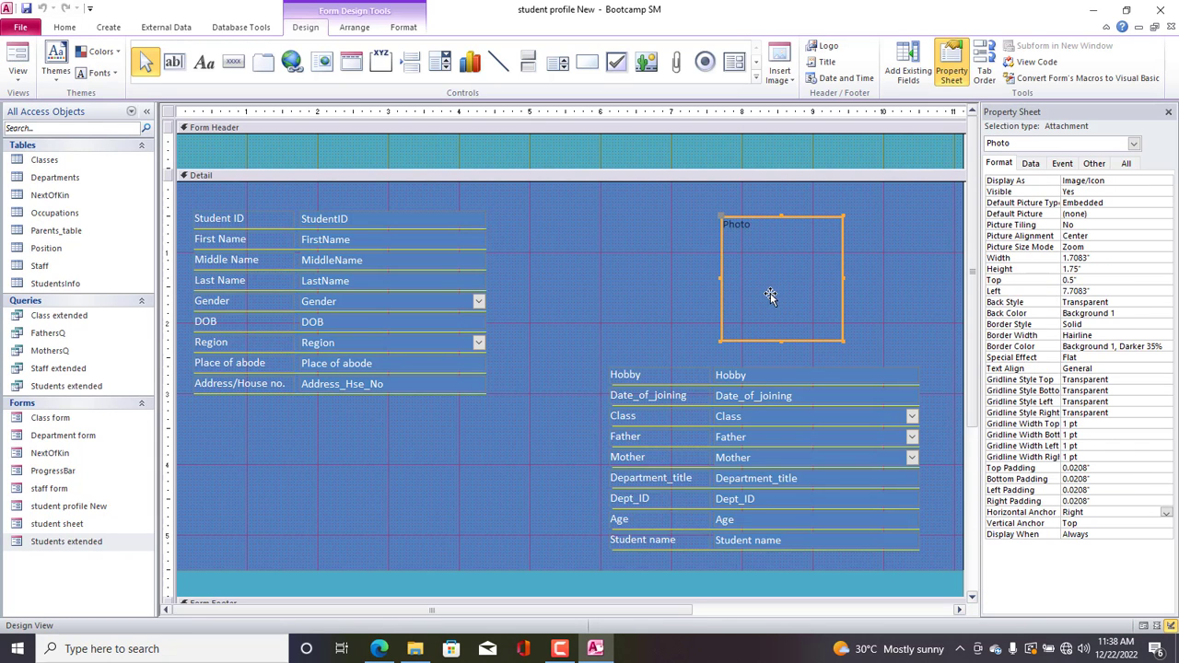
Make the profule silhouette image the Photo box's default picture.
{"action": "left_click", "coordinate": [780, 70]}
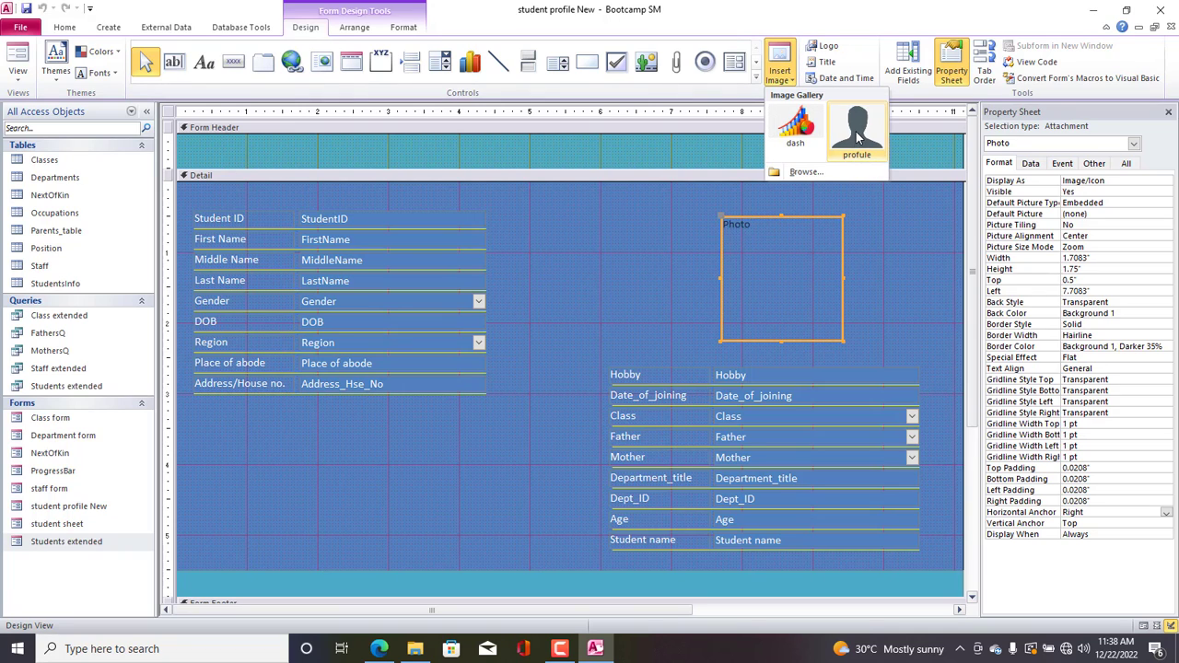
{"action": "left_click", "coordinate": [816, 173]}
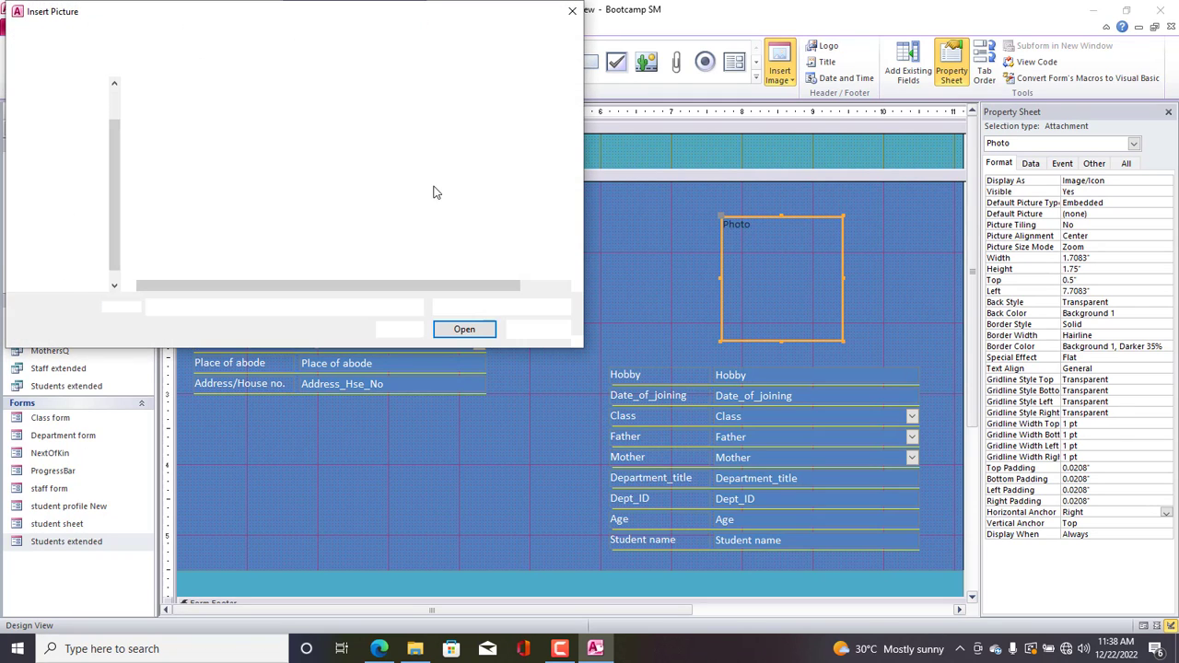
{"action": "left_click_drag", "start_coordinate": [234, 16], "coordinate": [295, 29]}
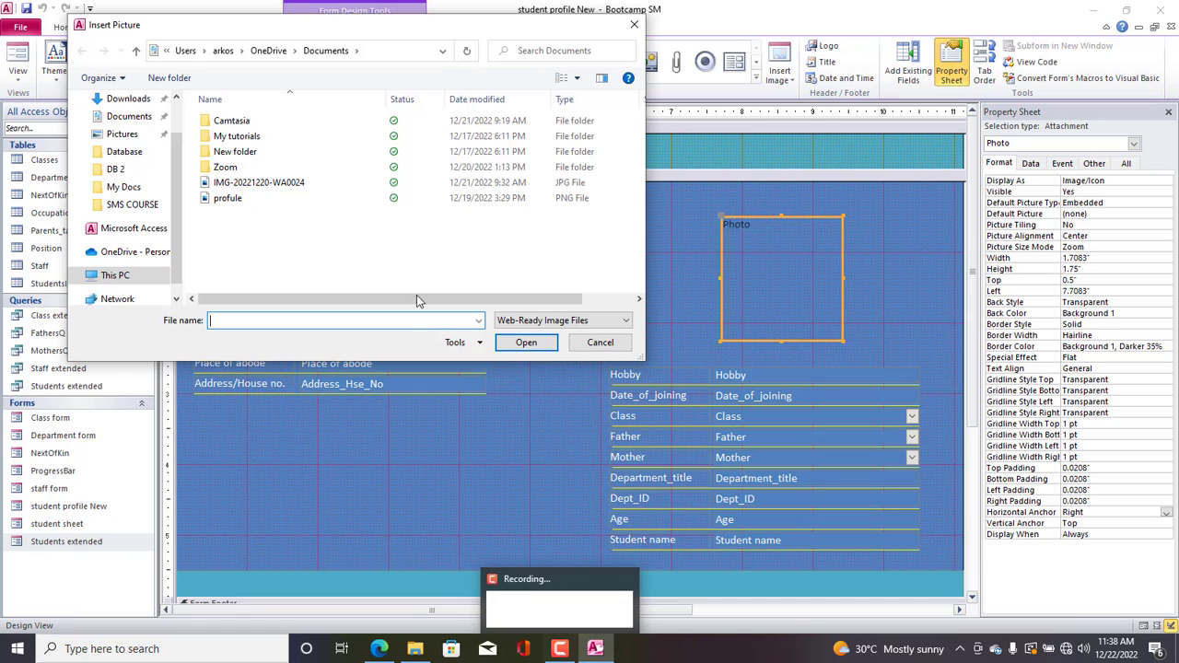
{"action": "left_click", "coordinate": [633, 27]}
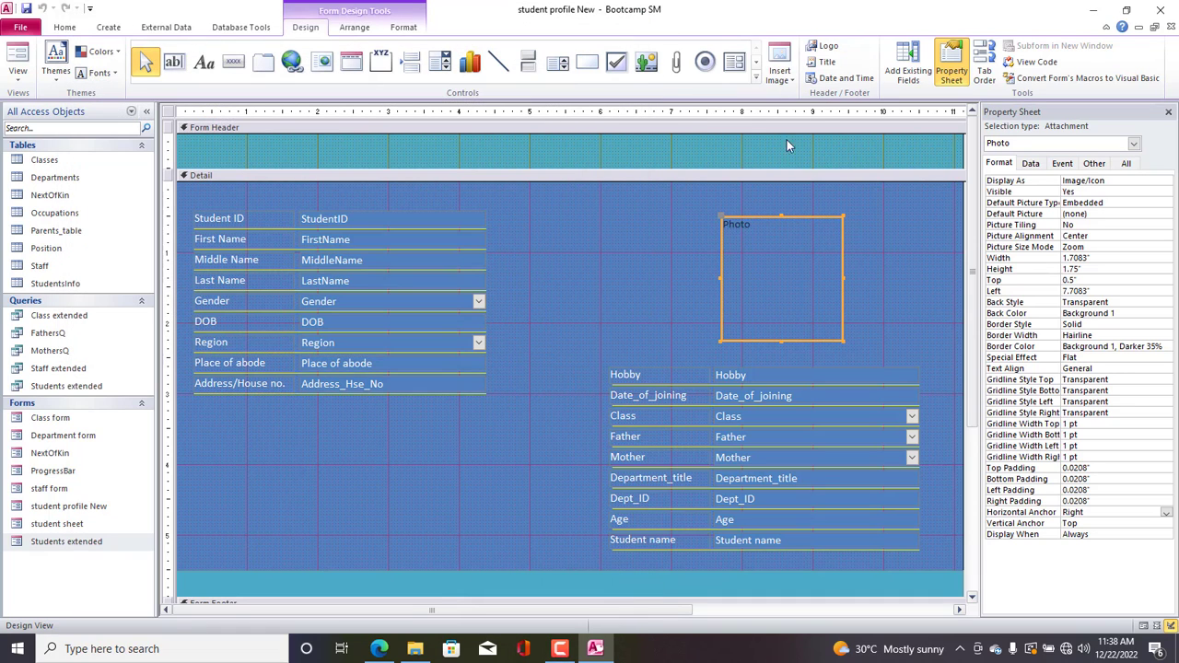
{"action": "left_click", "coordinate": [779, 68]}
{"action": "left_click", "coordinate": [857, 129]}
Set the Photo's Picture Size Mode to Stretch so it fills the box.
{"action": "left_click", "coordinate": [1105, 246]}
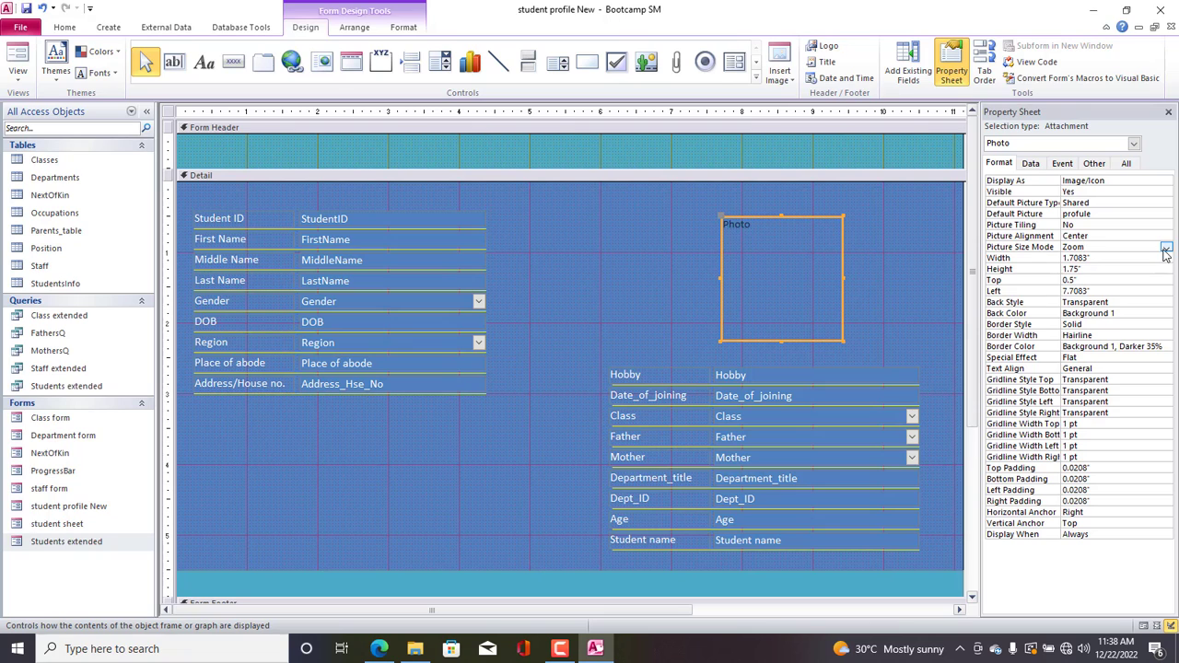
{"action": "left_click", "coordinate": [1166, 247]}
{"action": "left_click", "coordinate": [1124, 269]}
Switch the student profile New form to Form View to see record data and the photo.
{"action": "left_click", "coordinate": [169, 113]}
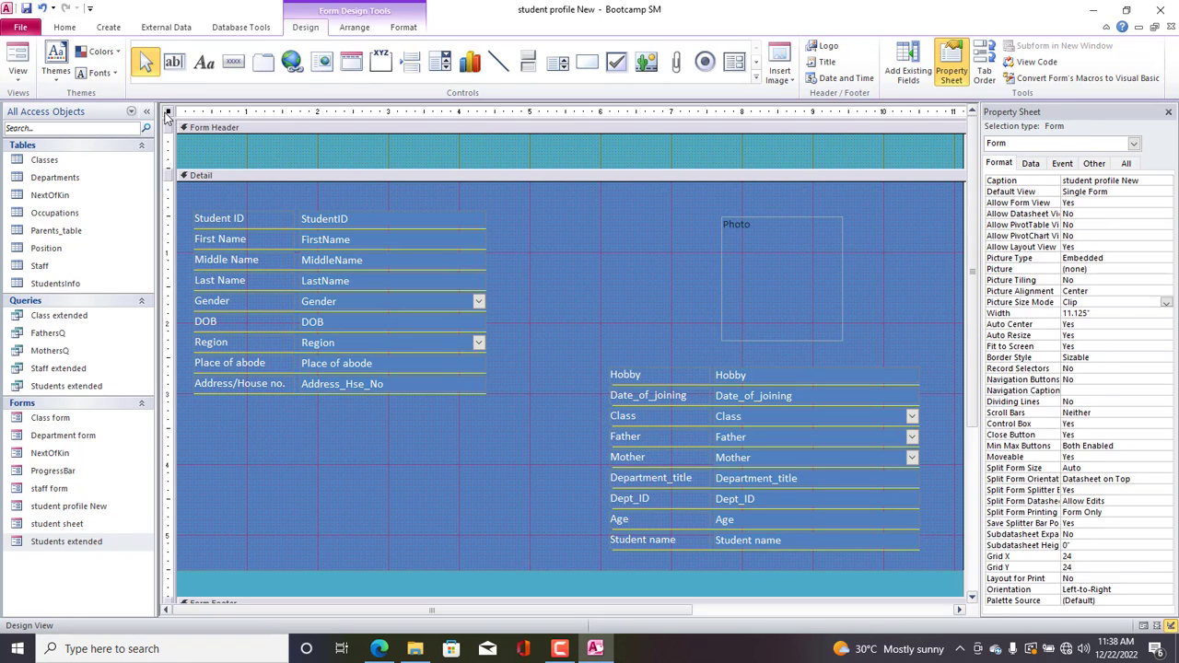
{"action": "right_click", "coordinate": [169, 114]}
{"action": "left_click", "coordinate": [195, 123]}
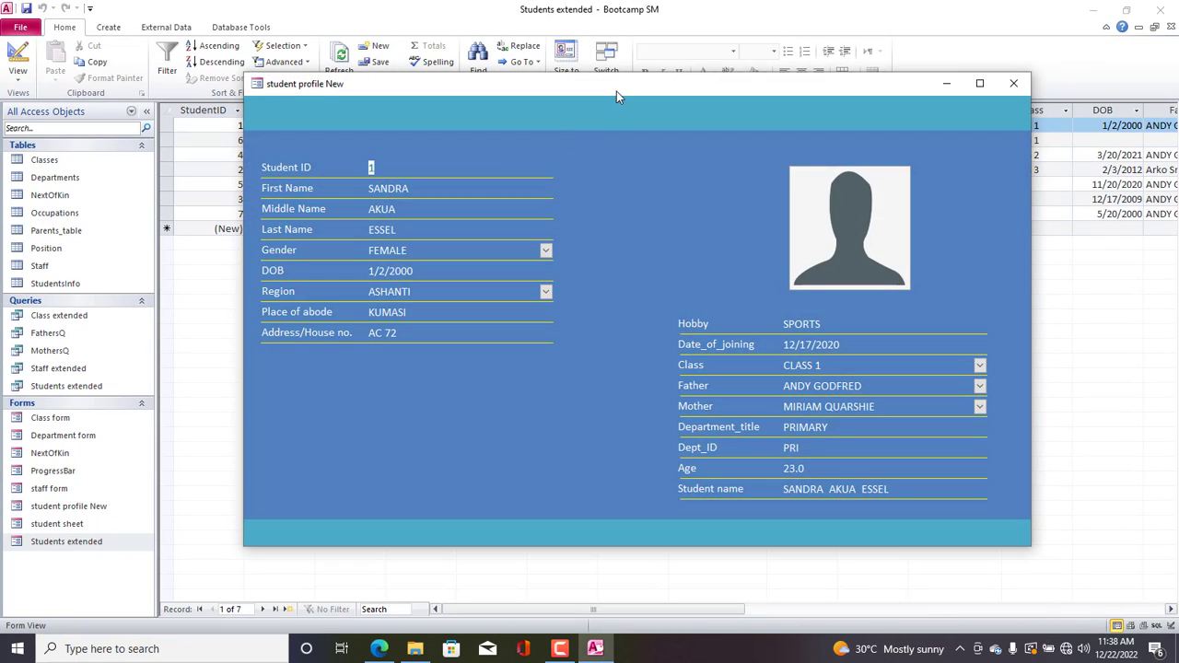
{"action": "mouse_move", "coordinate": [616, 90]}
{"action": "left_mouse_down"}
{"action": "mouse_move", "coordinate": [640, 116]}
{"action": "mouse_move", "coordinate": [603, 102]}
{"action": "mouse_move", "coordinate": [624, 105]}
{"action": "mouse_move", "coordinate": [617, 93]}
{"action": "left_mouse_up"}
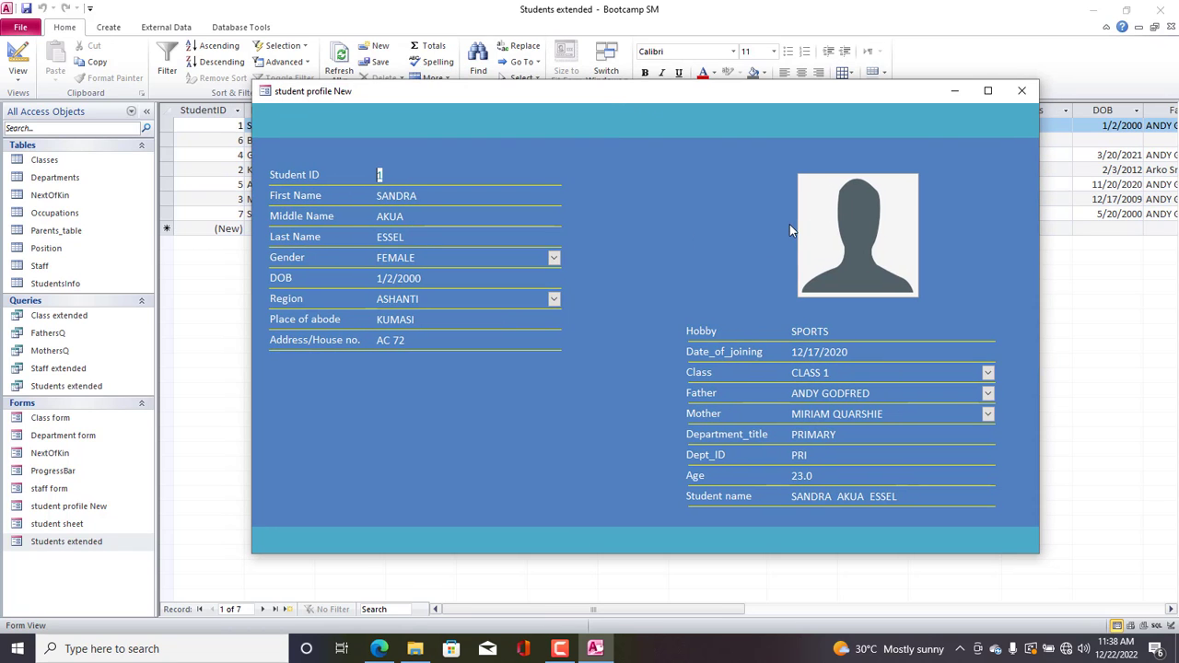
Open the Students extended form for comparison, then close it.
{"action": "double_click", "coordinate": [80, 543]}
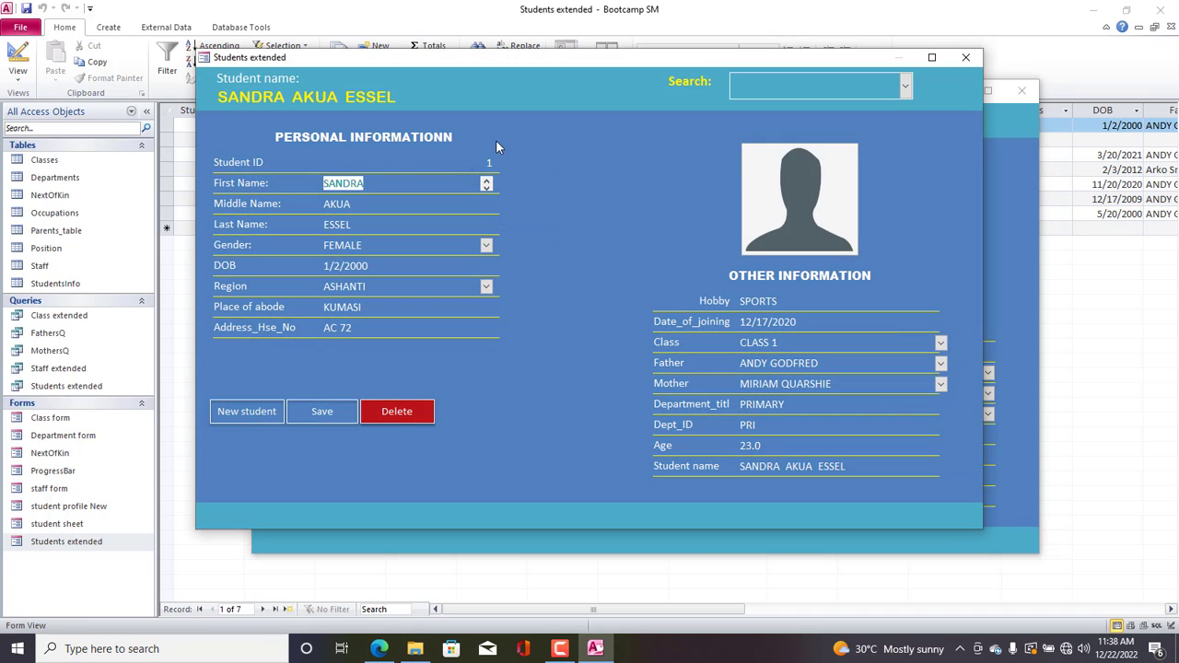
{"action": "left_click", "coordinate": [965, 57]}
{"action": "right_click", "coordinate": [619, 191]}
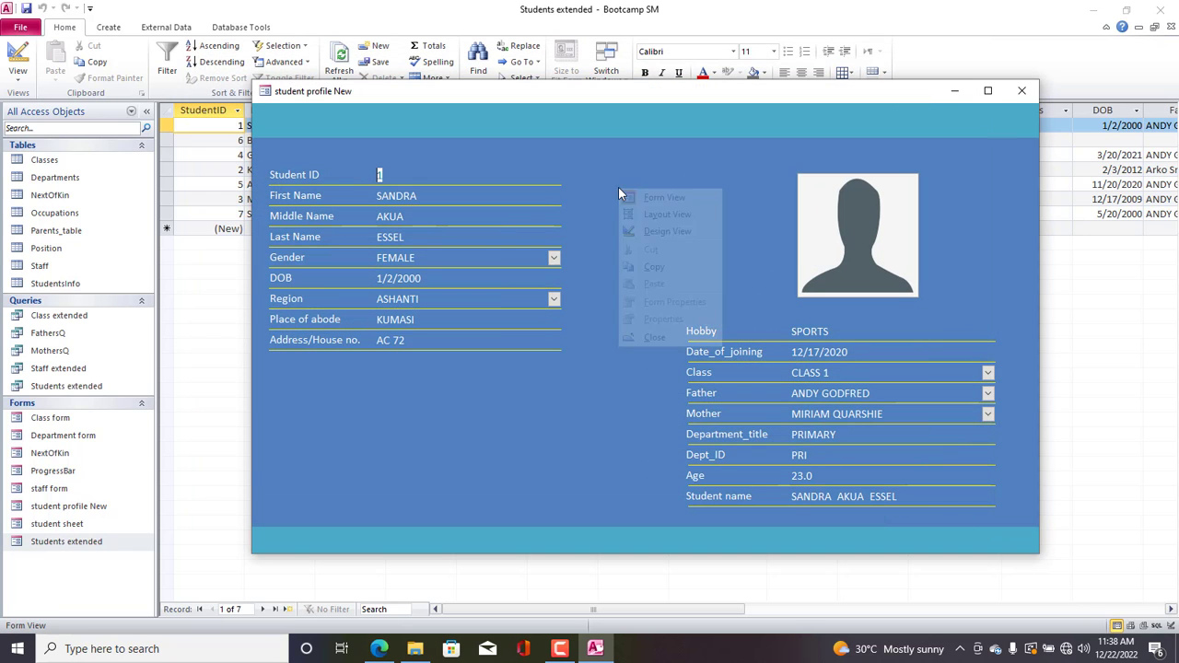
In Design View, add a PERSONAL INFORMATION label above the personal fields.
{"action": "left_click", "coordinate": [656, 231]}
{"action": "left_click", "coordinate": [336, 197]}
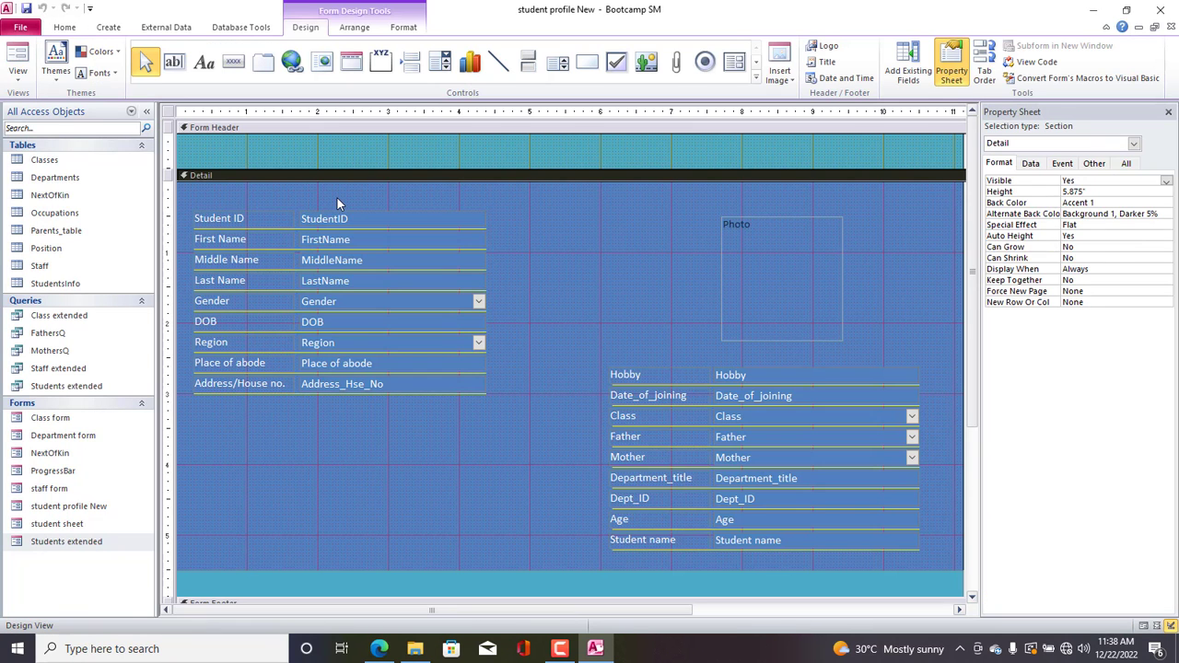
{"action": "left_click", "coordinate": [204, 63]}
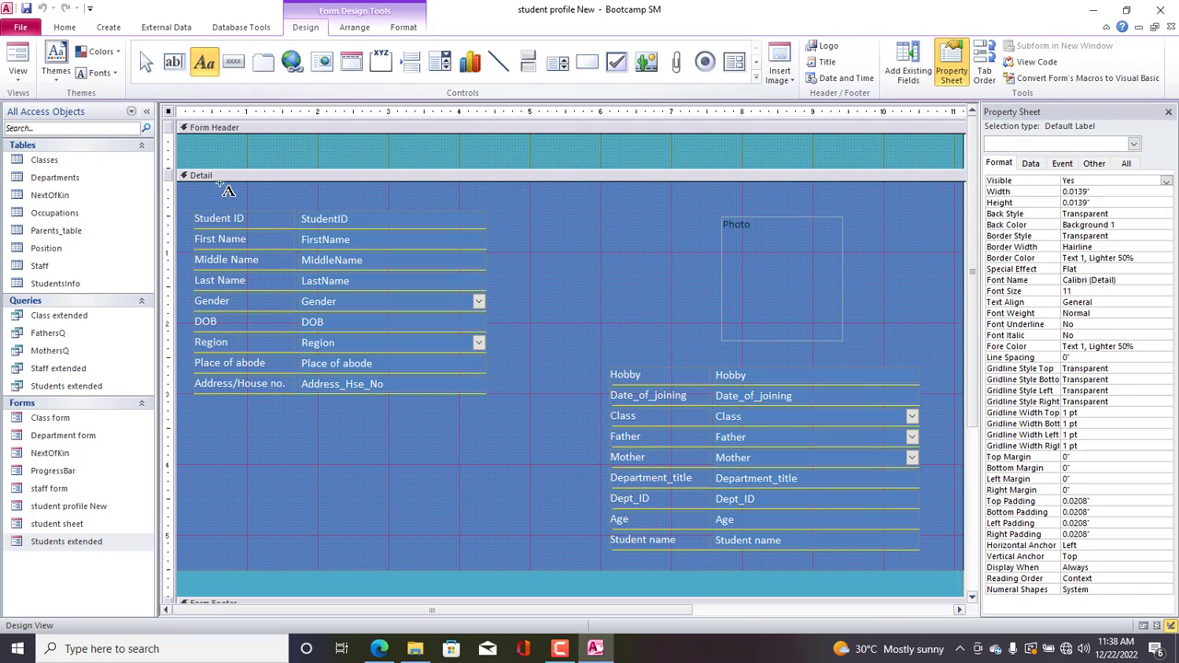
{"action": "left_click_drag", "start_coordinate": [204, 184], "coordinate": [479, 206]}
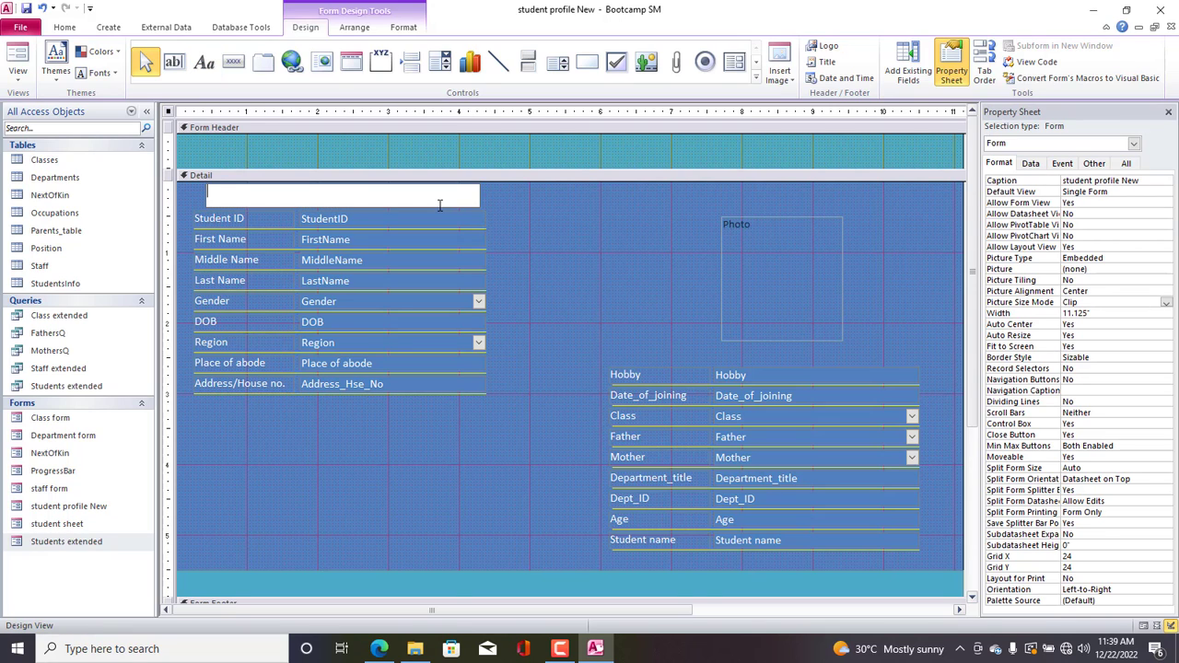
{"action": "key", "text": "Caps_Lock"}
{"action": "type", "text": "PERSONAL INFORMATION"}
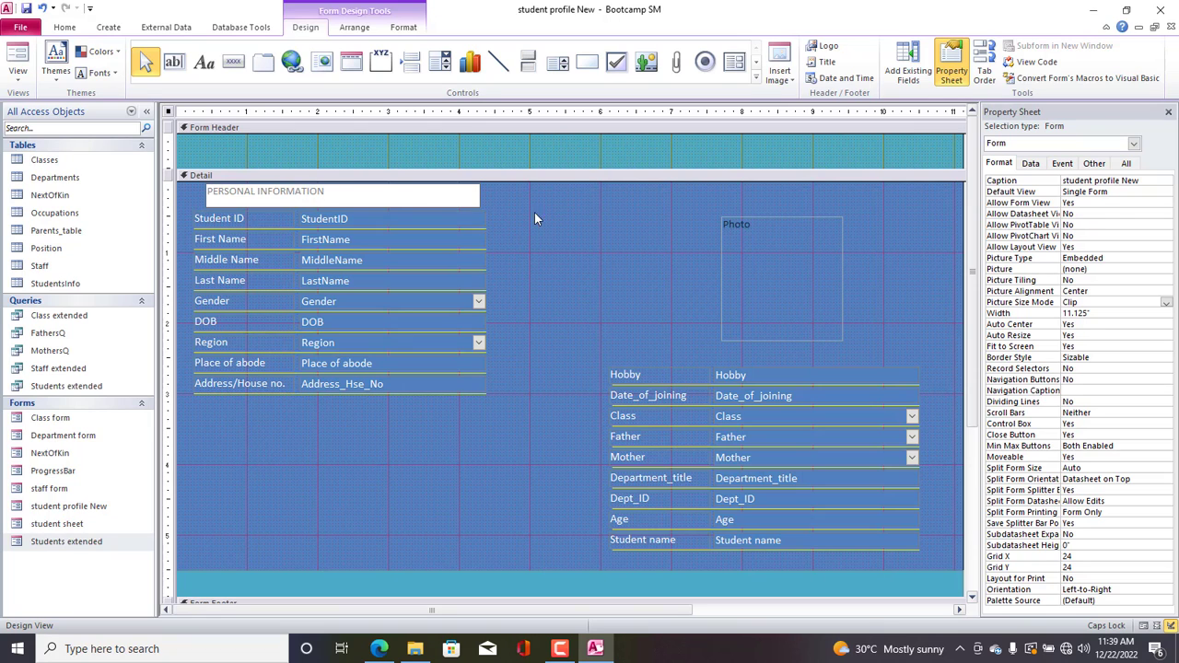
{"action": "left_click", "coordinate": [516, 210]}
Format the PERSONAL INFORMATION heading as 20-point white text.
{"action": "left_click", "coordinate": [387, 199]}
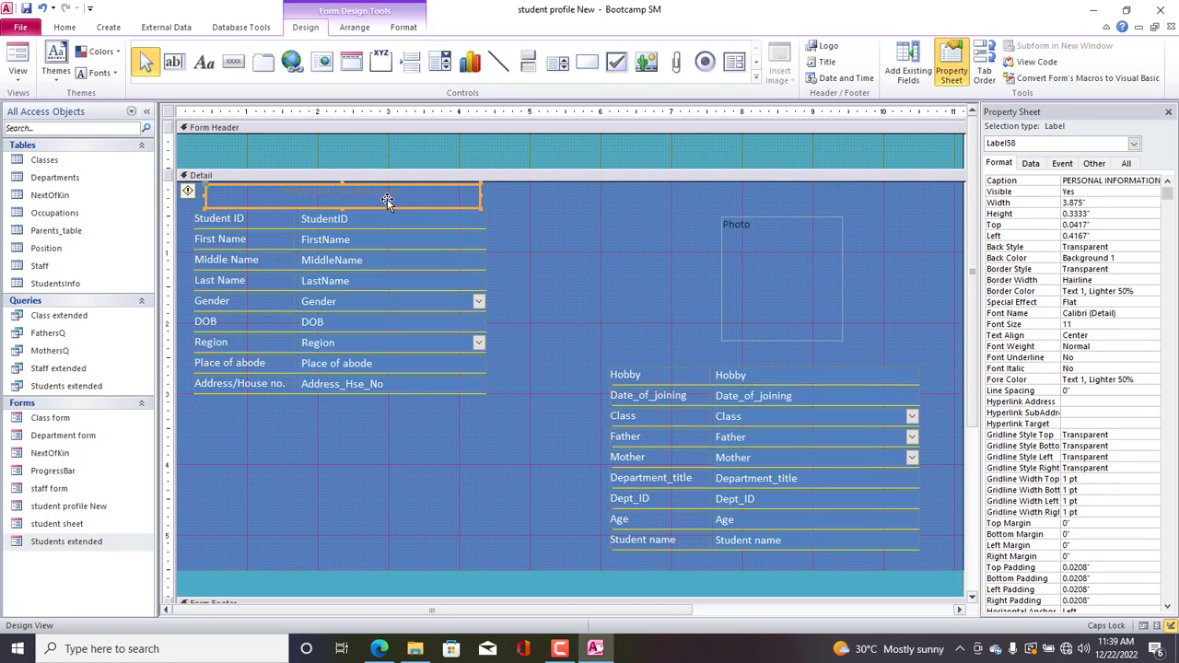
{"action": "left_click", "coordinate": [408, 28]}
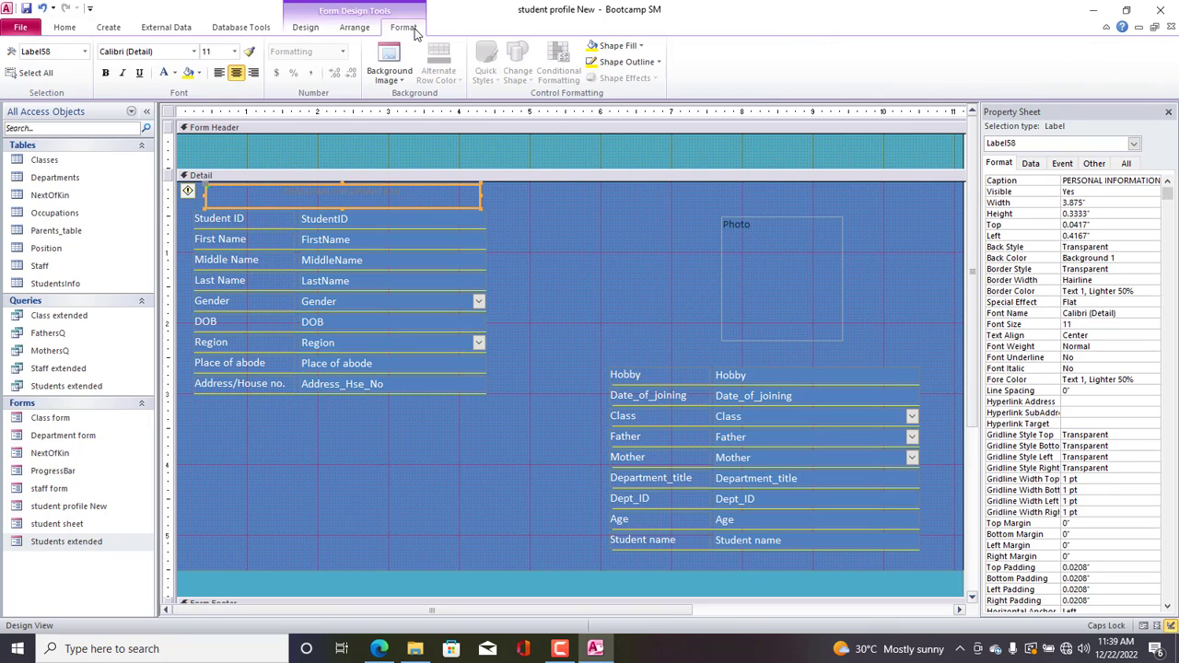
{"action": "left_click", "coordinate": [234, 51]}
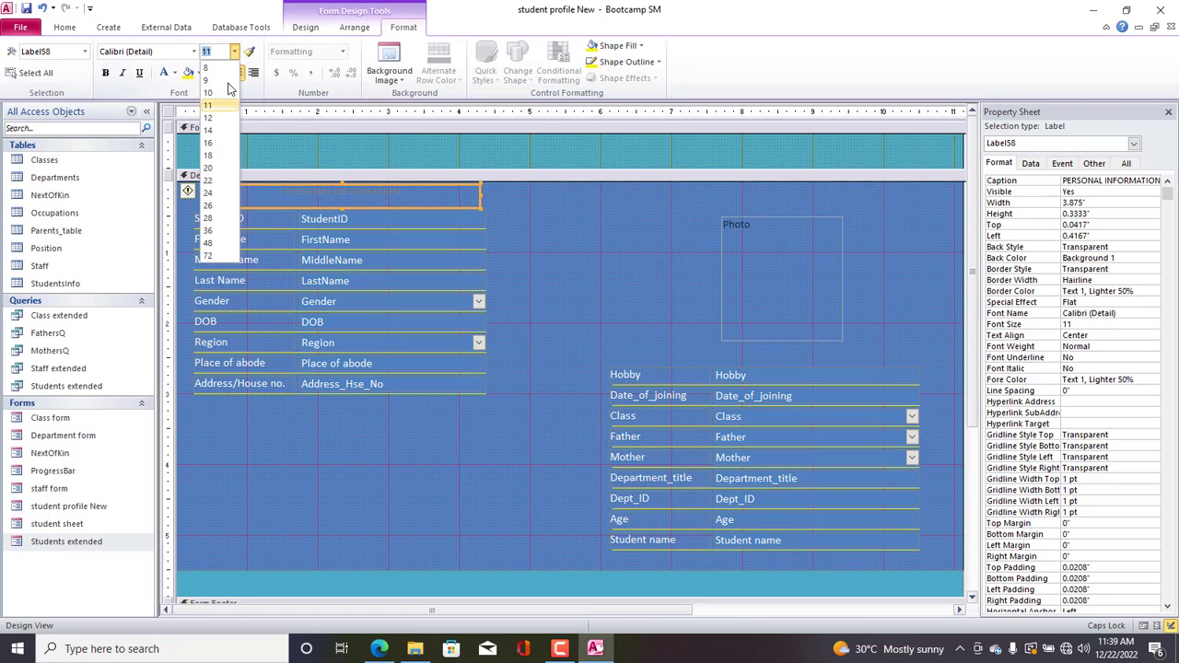
{"action": "left_click", "coordinate": [220, 173]}
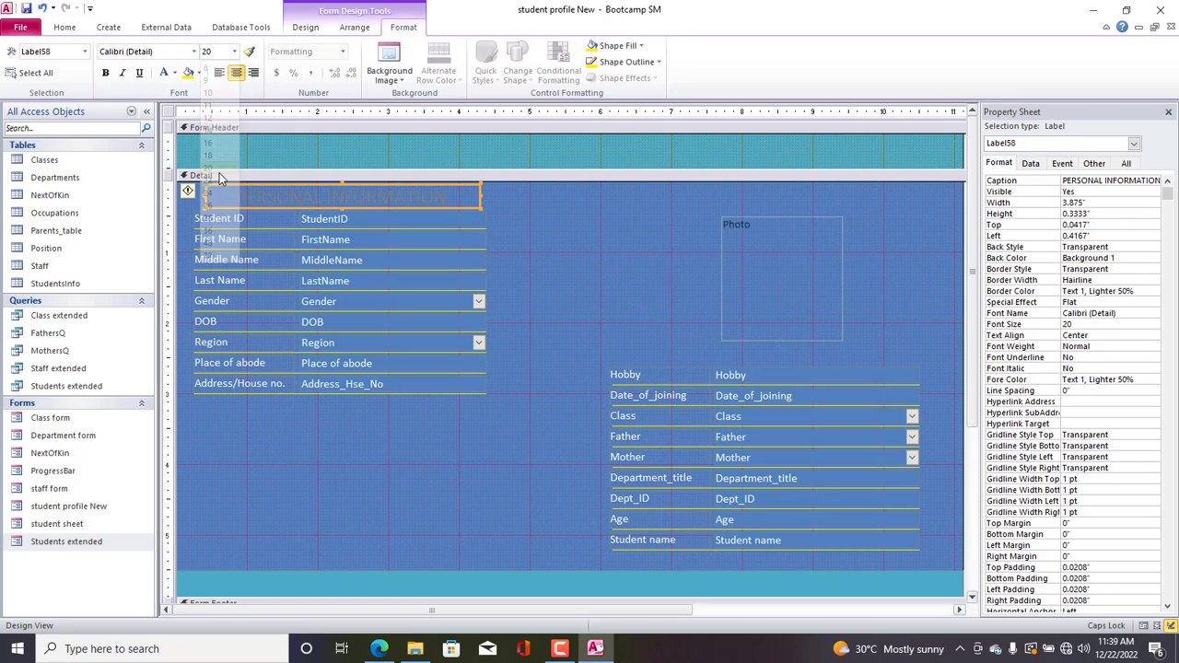
{"action": "left_click", "coordinate": [175, 74]}
{"action": "left_click", "coordinate": [164, 119]}
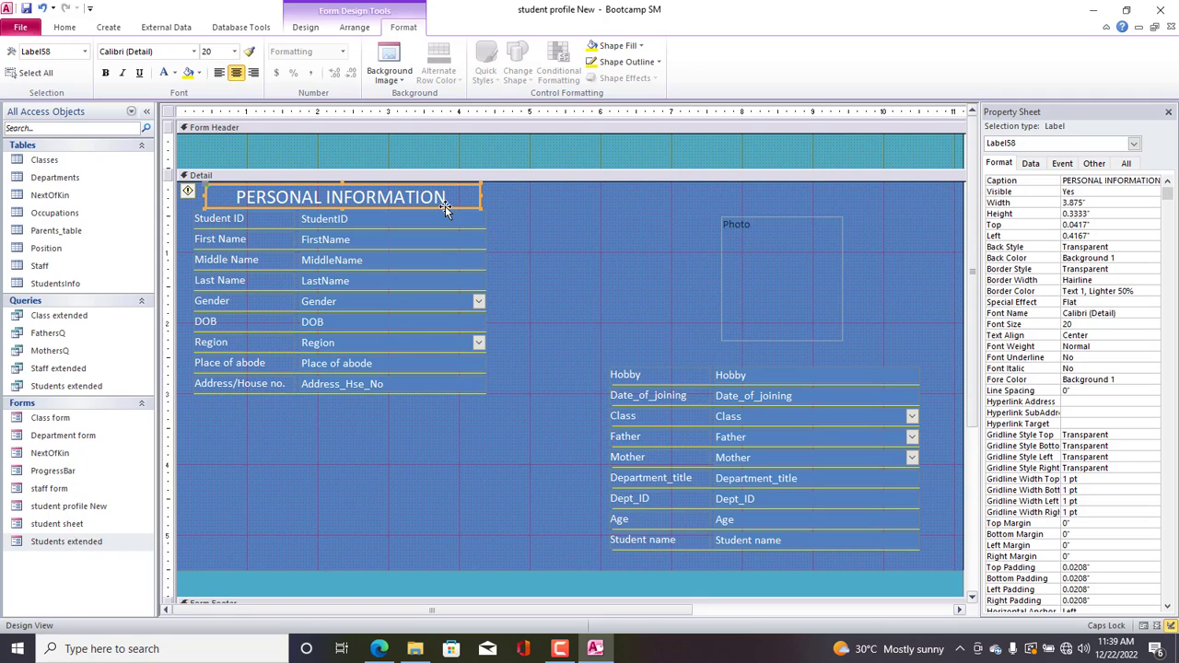
Duplicate the heading above the Hobby field and retitle it OTHER INFORMATION.
{"action": "key", "text": "ctrl+c"}
{"action": "key", "text": "ctrl+v"}
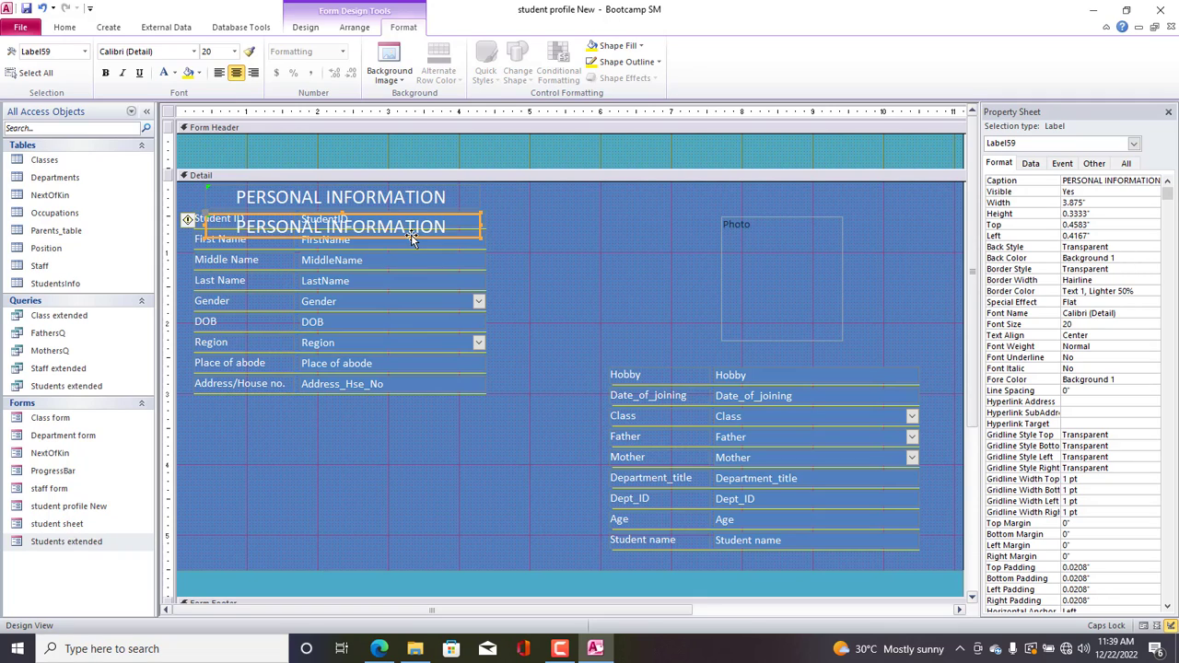
{"action": "left_click_drag", "start_coordinate": [416, 239], "coordinate": [583, 358]}
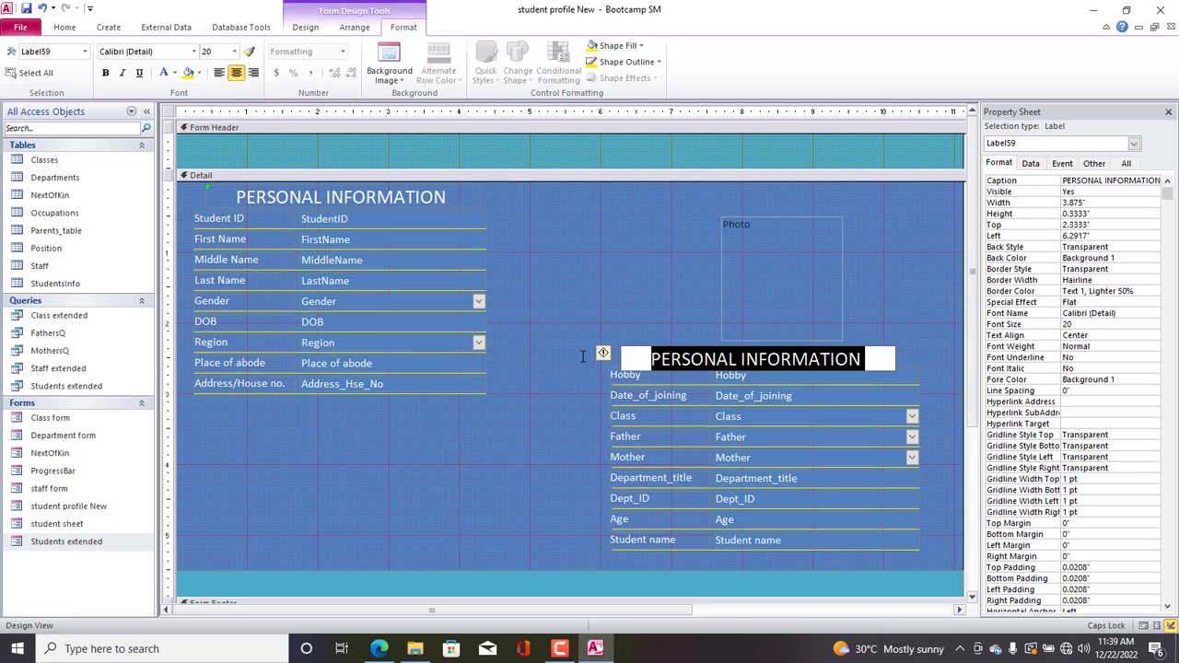
{"action": "type", "text": "OTHER INFORMATION"}
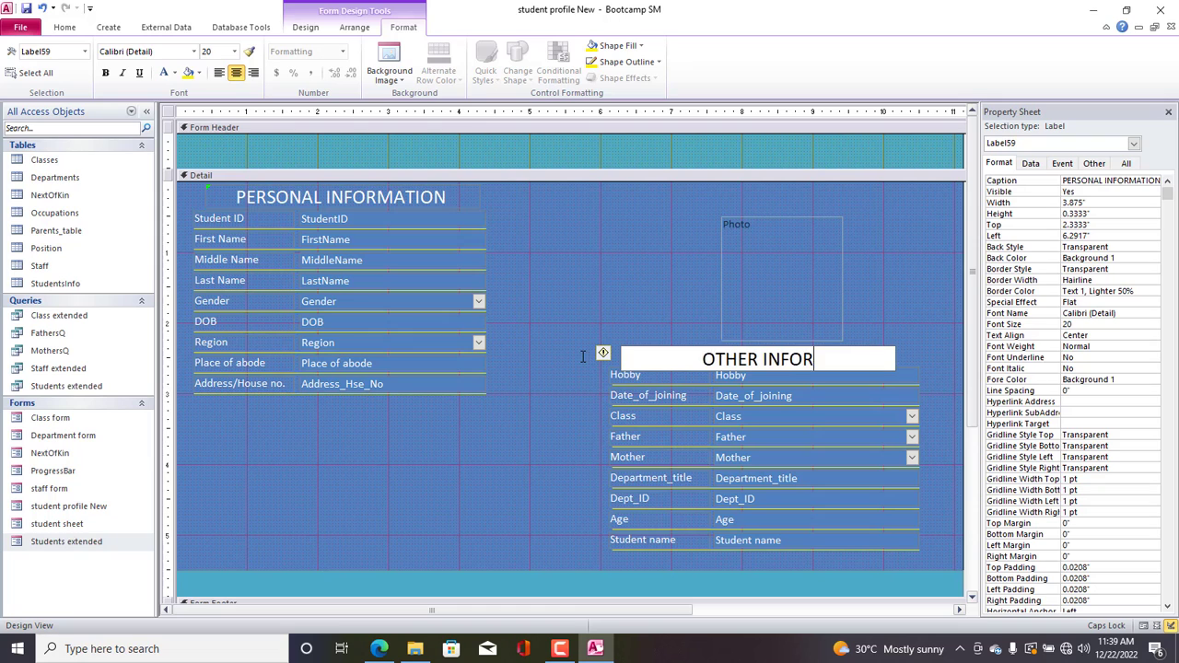
{"action": "left_click", "coordinate": [555, 335]}
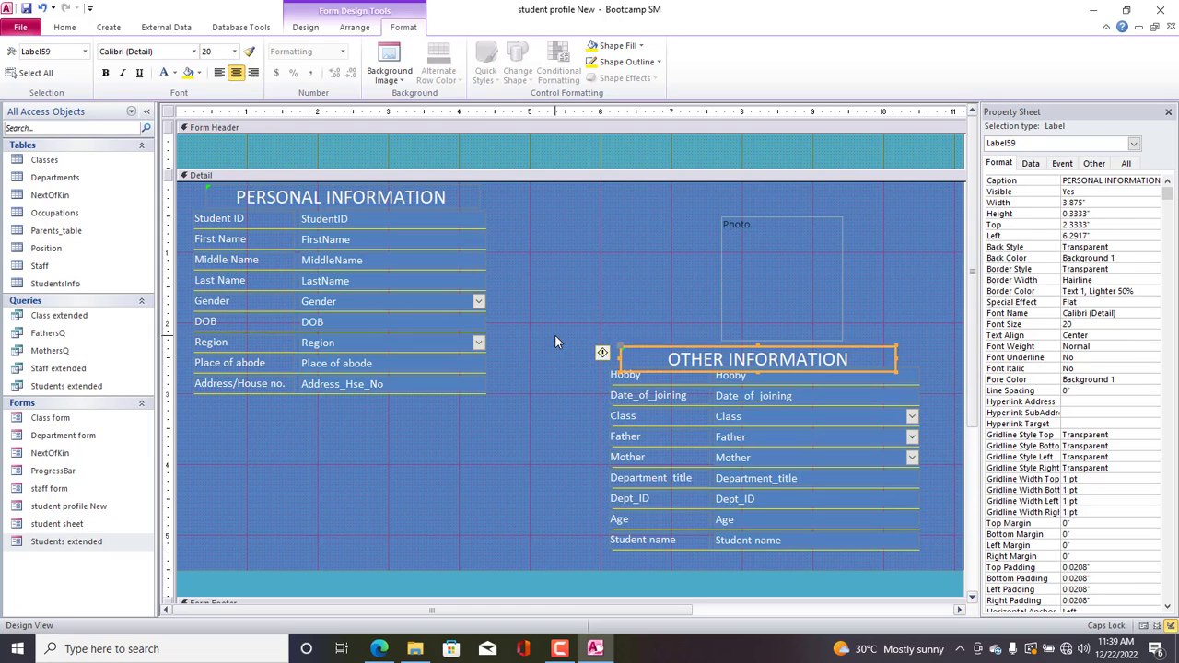
{"action": "left_click", "coordinate": [701, 356]}
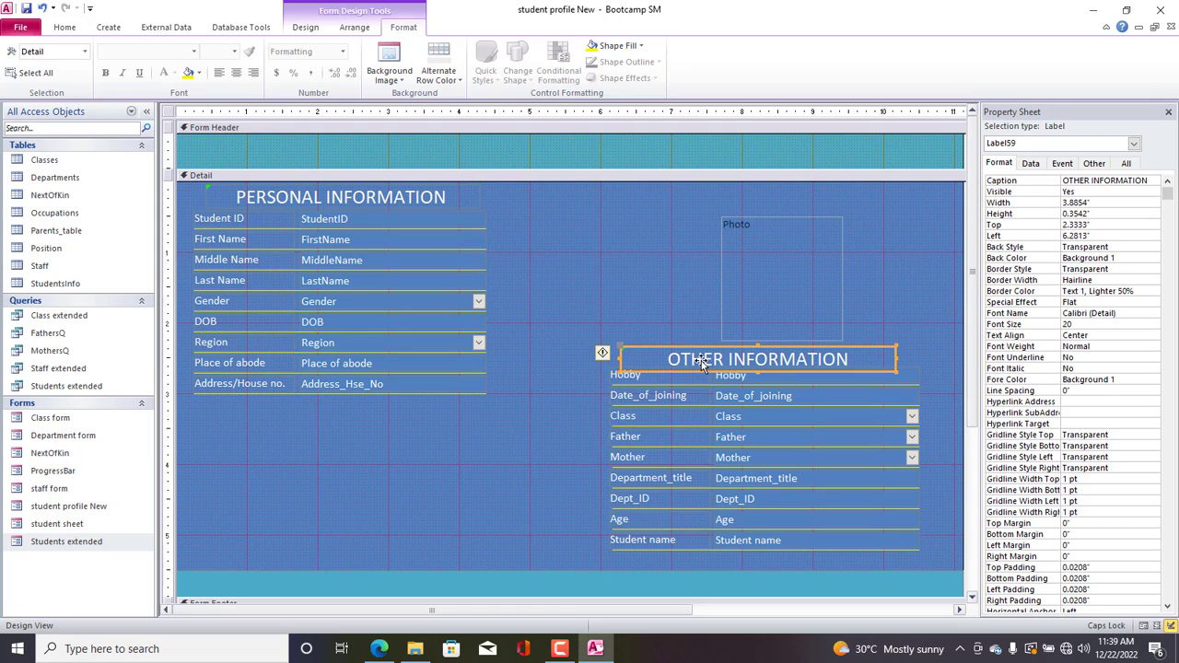
Set both headings to 16-point Arial Black.
{"action": "left_click", "coordinate": [322, 197], "text": "shift"}
{"action": "left_click", "coordinate": [234, 52]}
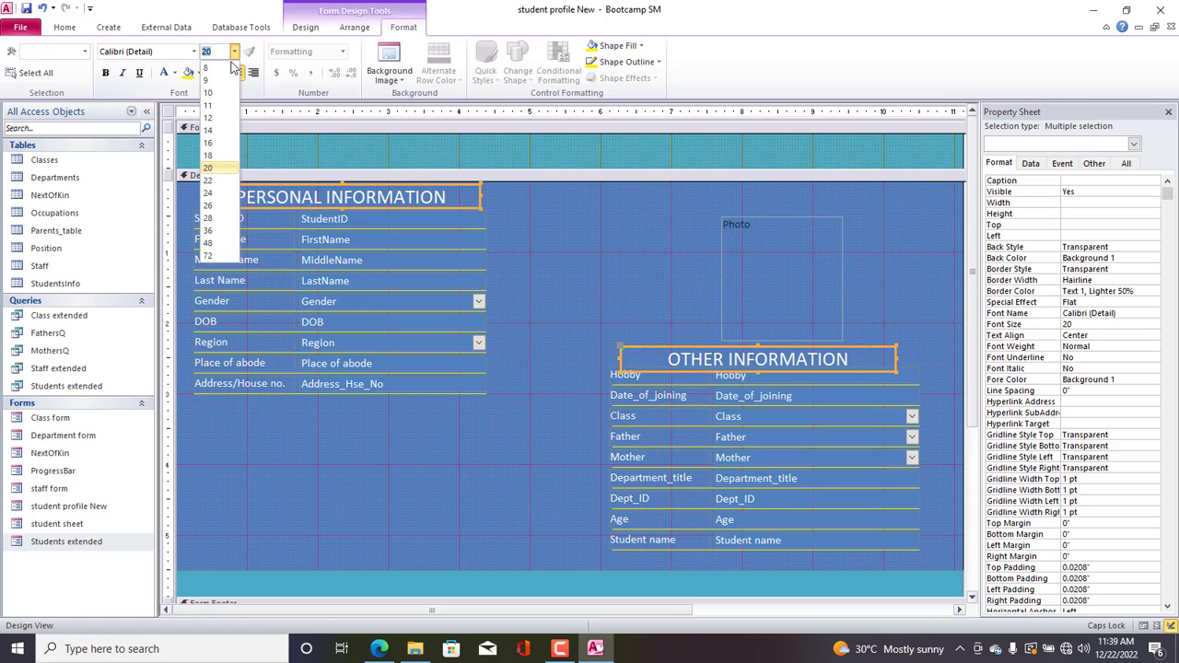
{"action": "left_click", "coordinate": [209, 143]}
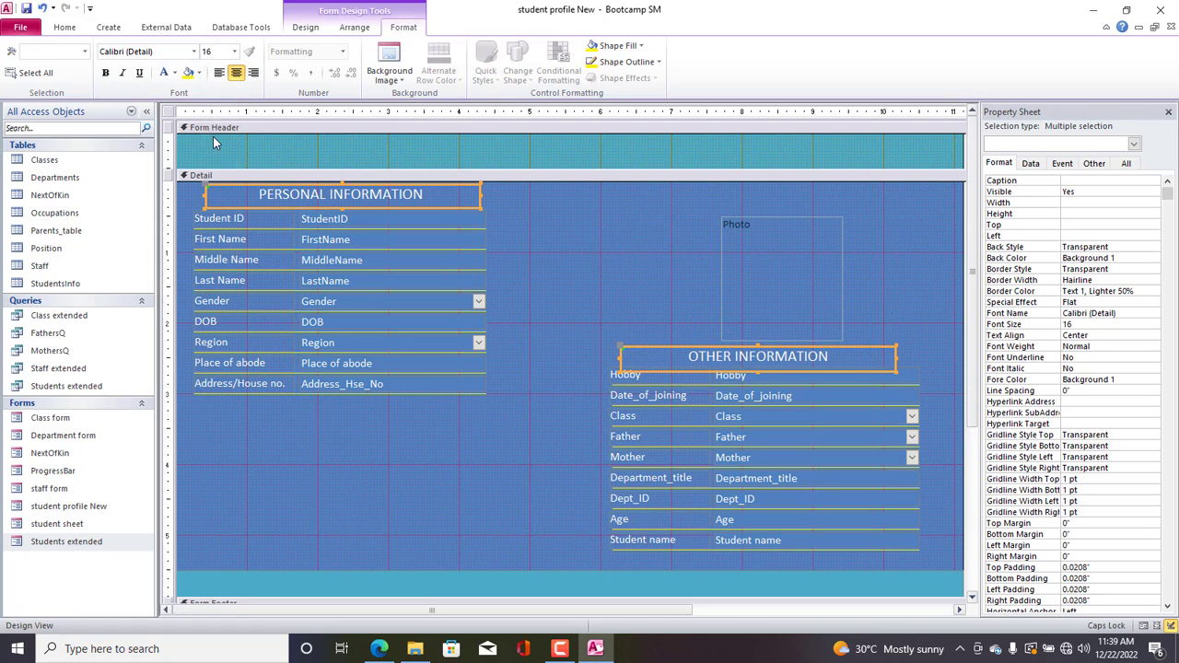
{"action": "left_click", "coordinate": [194, 52]}
{"action": "left_click", "coordinate": [165, 160]}
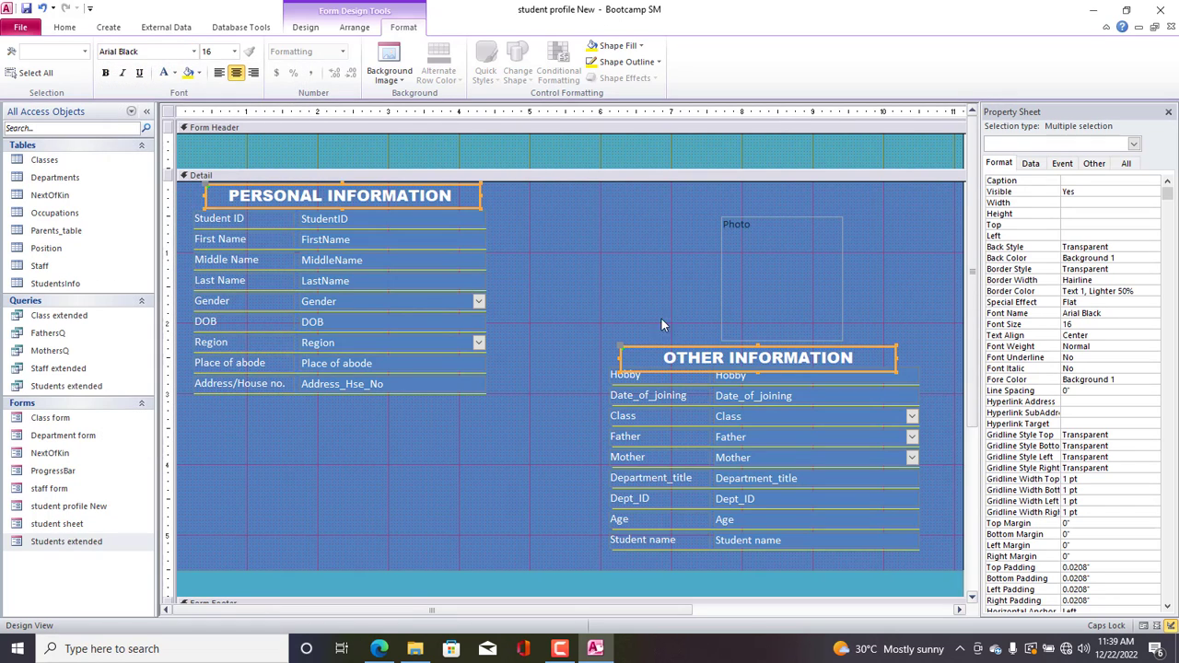
{"action": "left_click", "coordinate": [758, 372]}
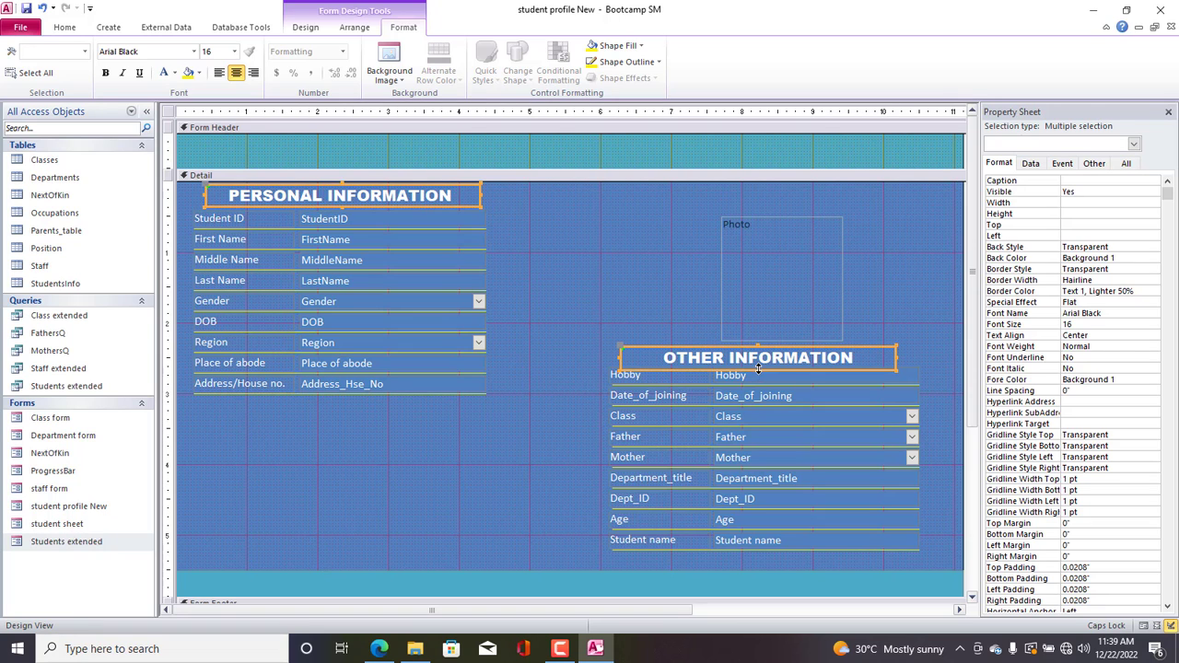
After previewing Students extended, reduce both headings to 14 point.
{"action": "double_click", "coordinate": [109, 542]}
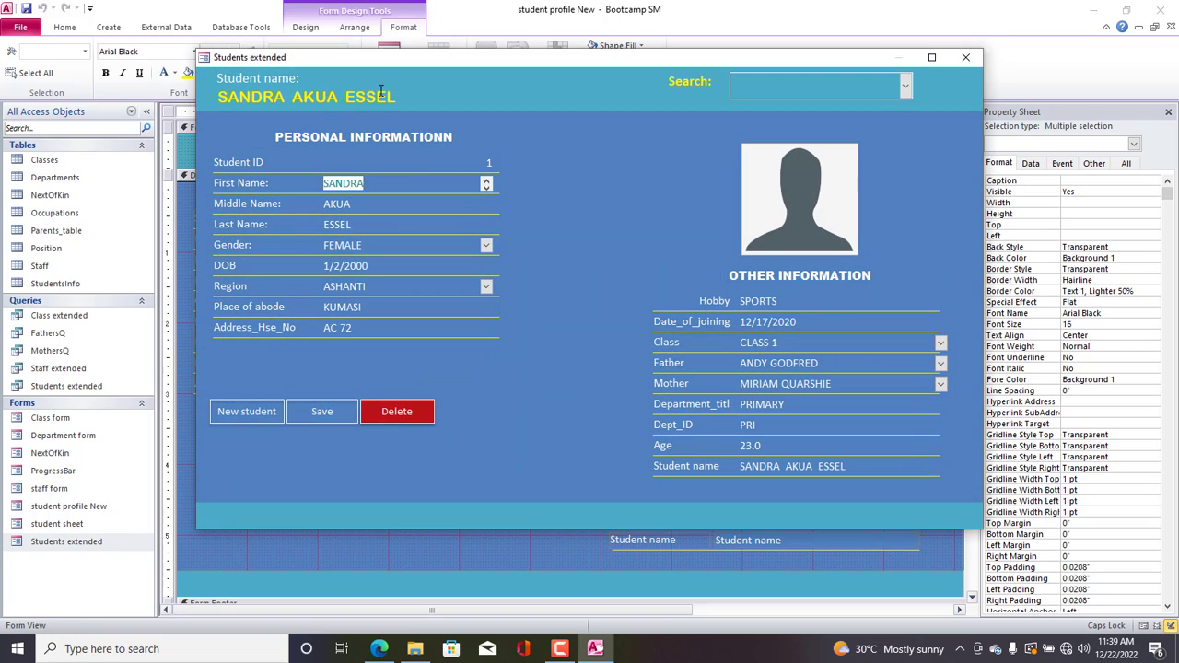
{"action": "left_click", "coordinate": [965, 57]}
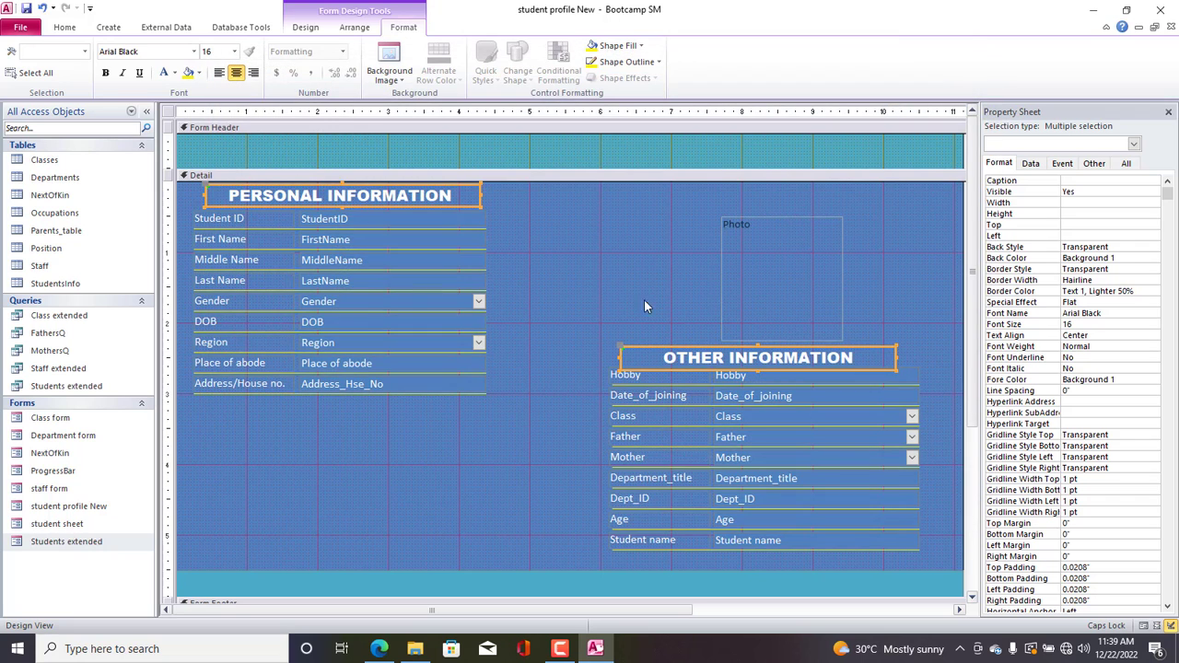
{"action": "left_click", "coordinate": [234, 51]}
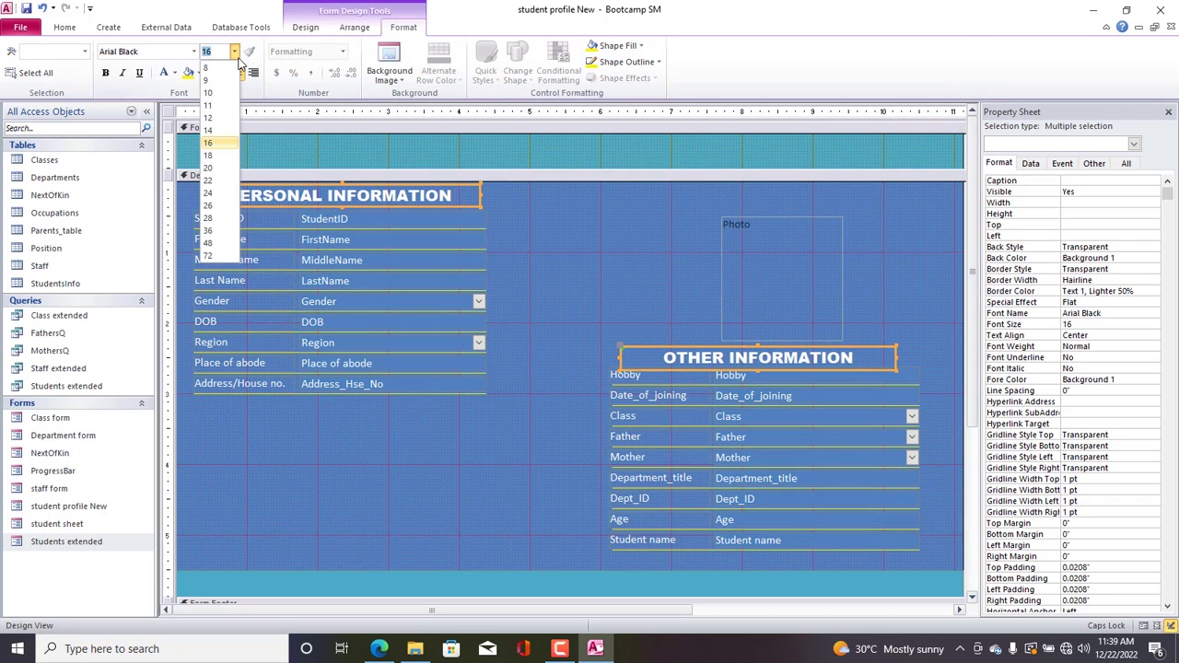
{"action": "left_click", "coordinate": [208, 130]}
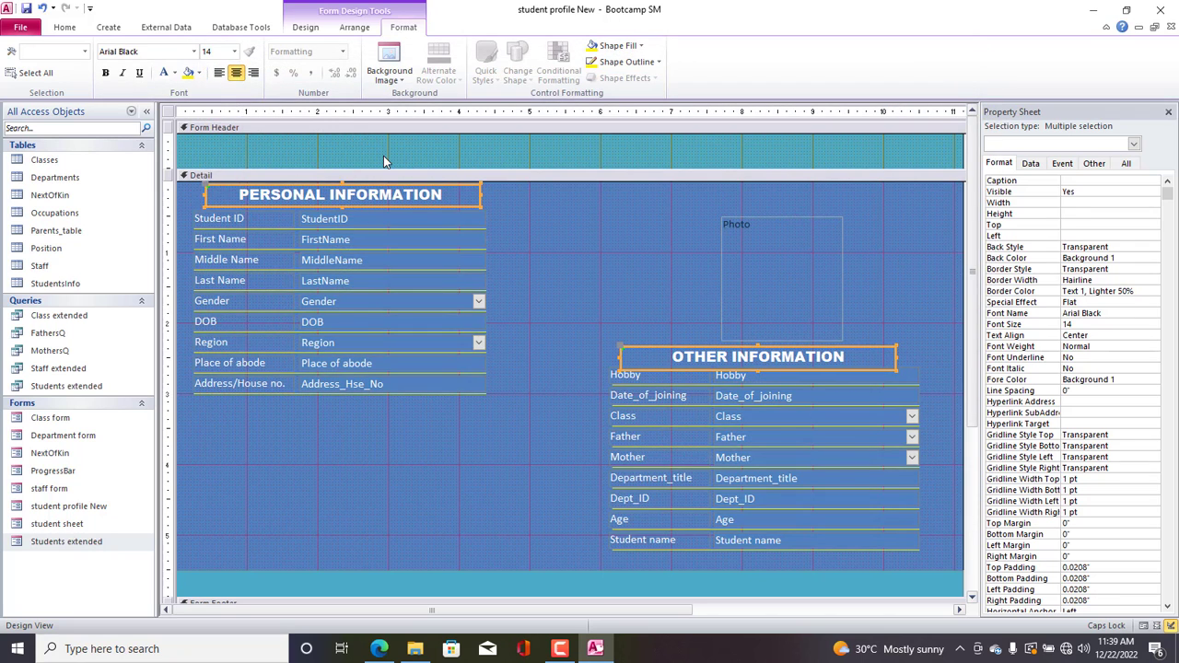
{"action": "left_click", "coordinate": [582, 238]}
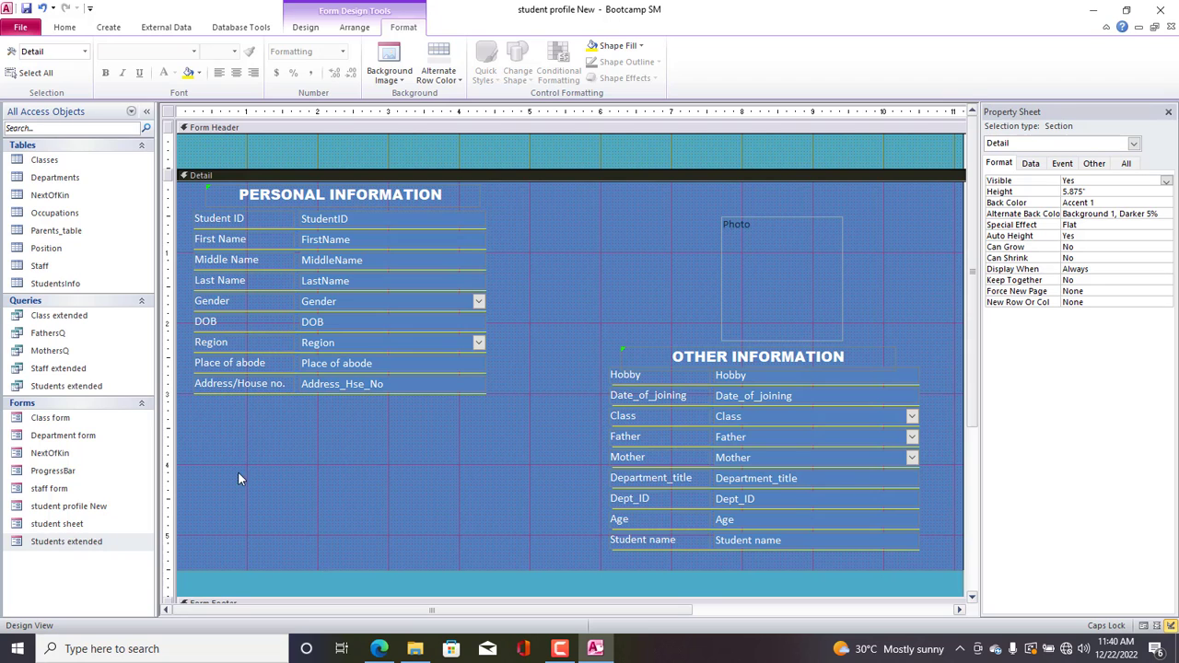
Open Students extended, confirm its New student button starts a blank record, and close it.
{"action": "double_click", "coordinate": [57, 541]}
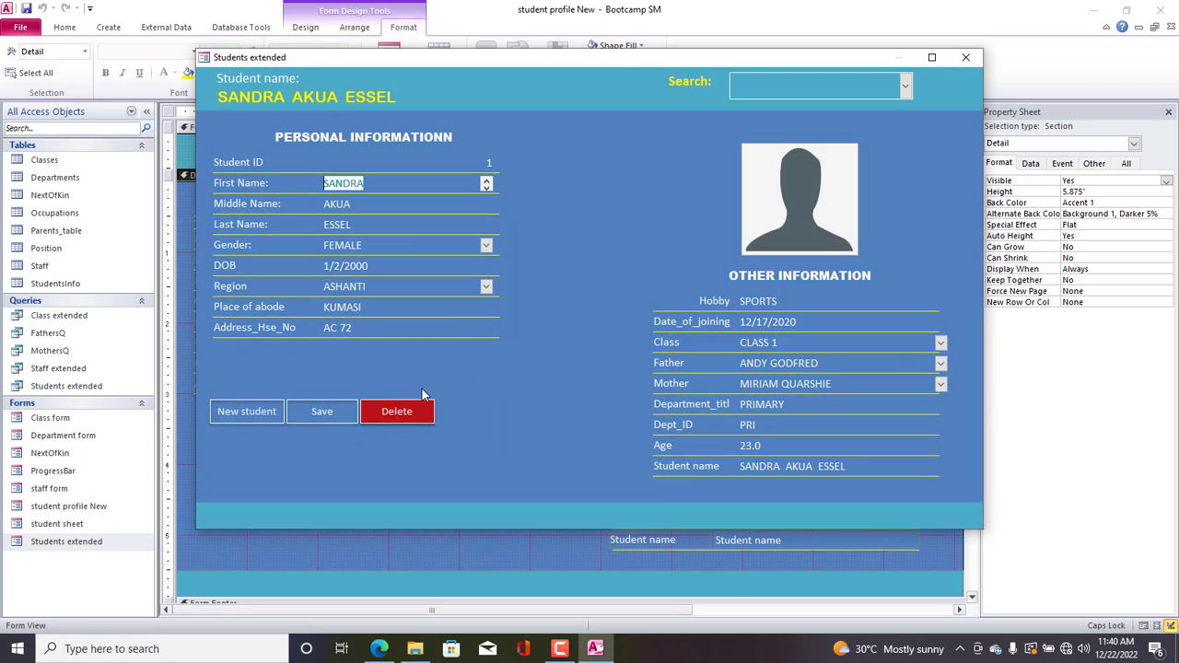
{"action": "left_click", "coordinate": [258, 413]}
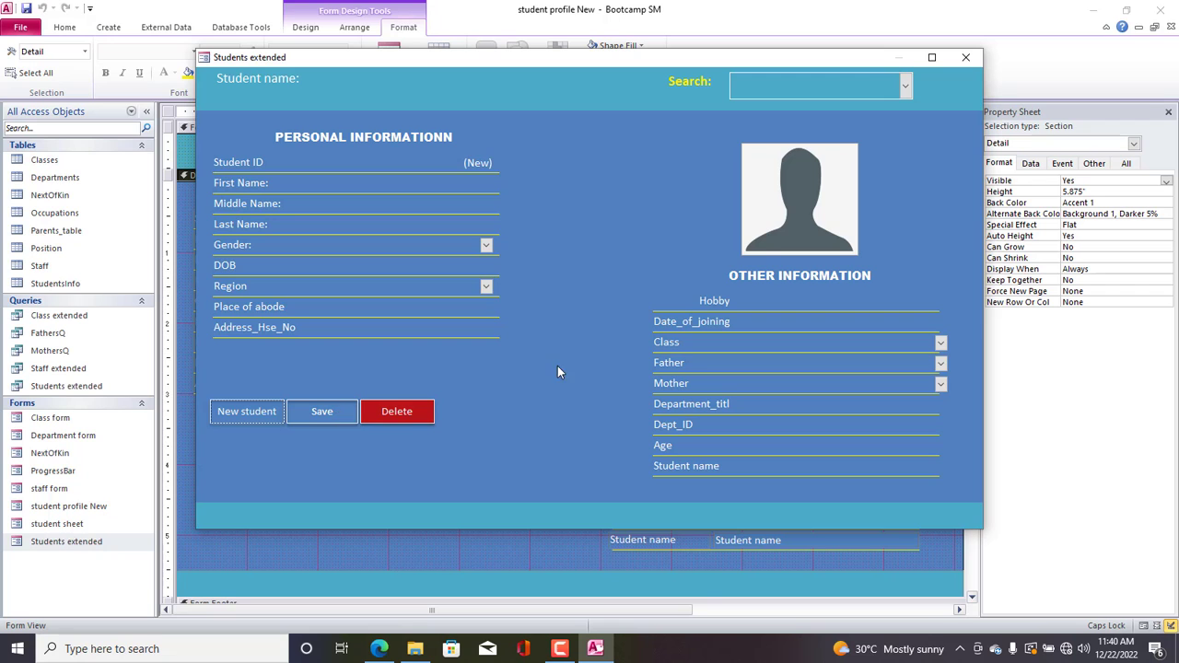
{"action": "left_click", "coordinate": [966, 57]}
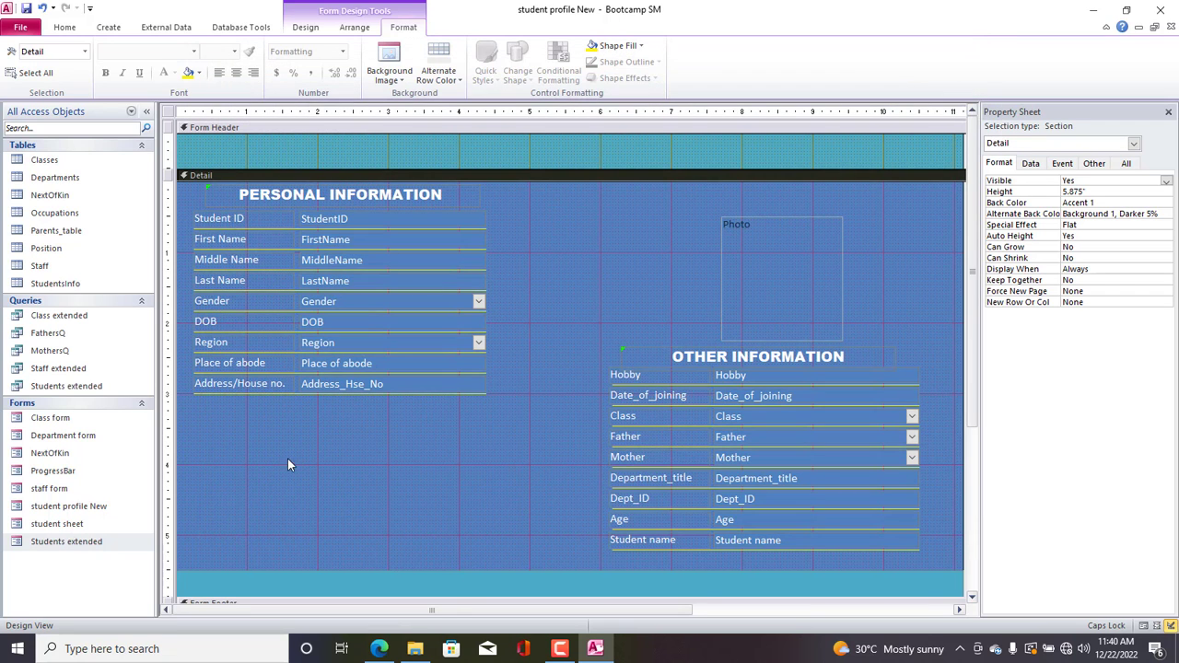
Draw a command button below the personal details using Record Operations > Add New Record.
{"action": "left_click", "coordinate": [305, 27]}
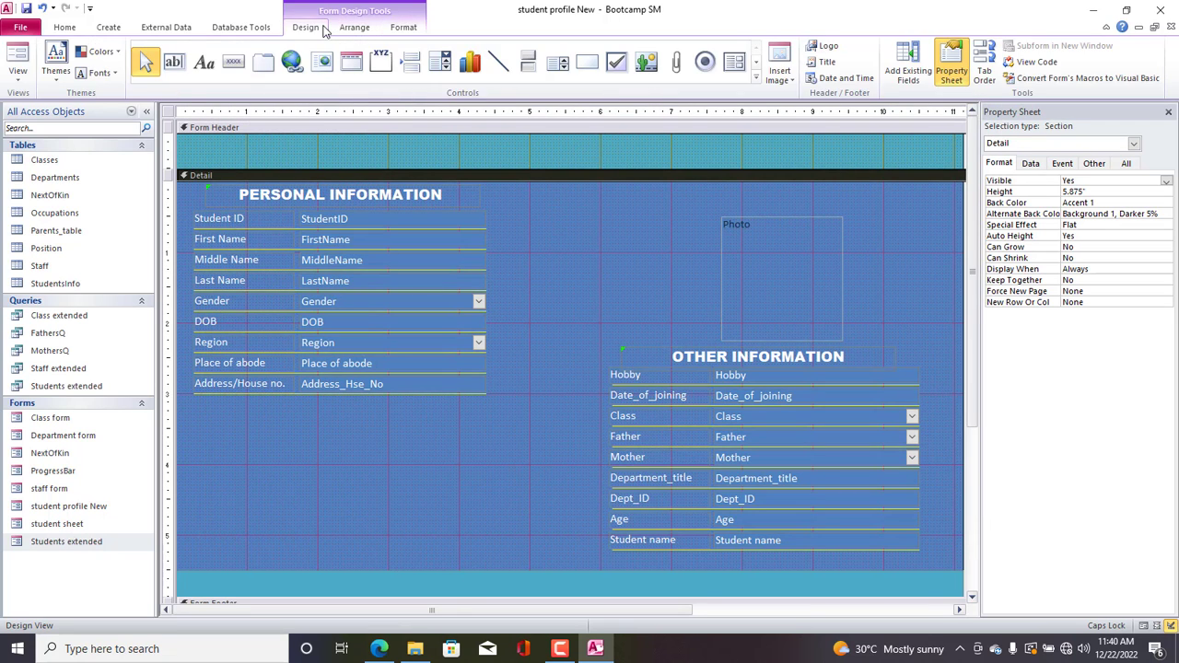
{"action": "left_click", "coordinate": [233, 61]}
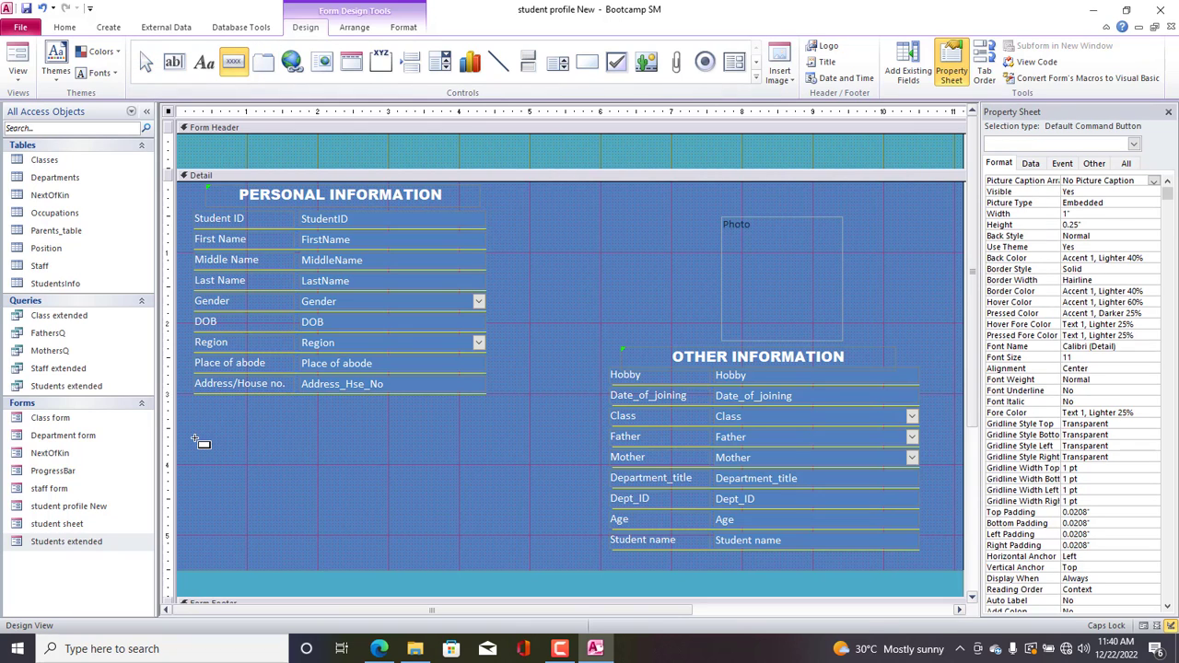
{"action": "left_click_drag", "start_coordinate": [193, 448], "coordinate": [273, 474]}
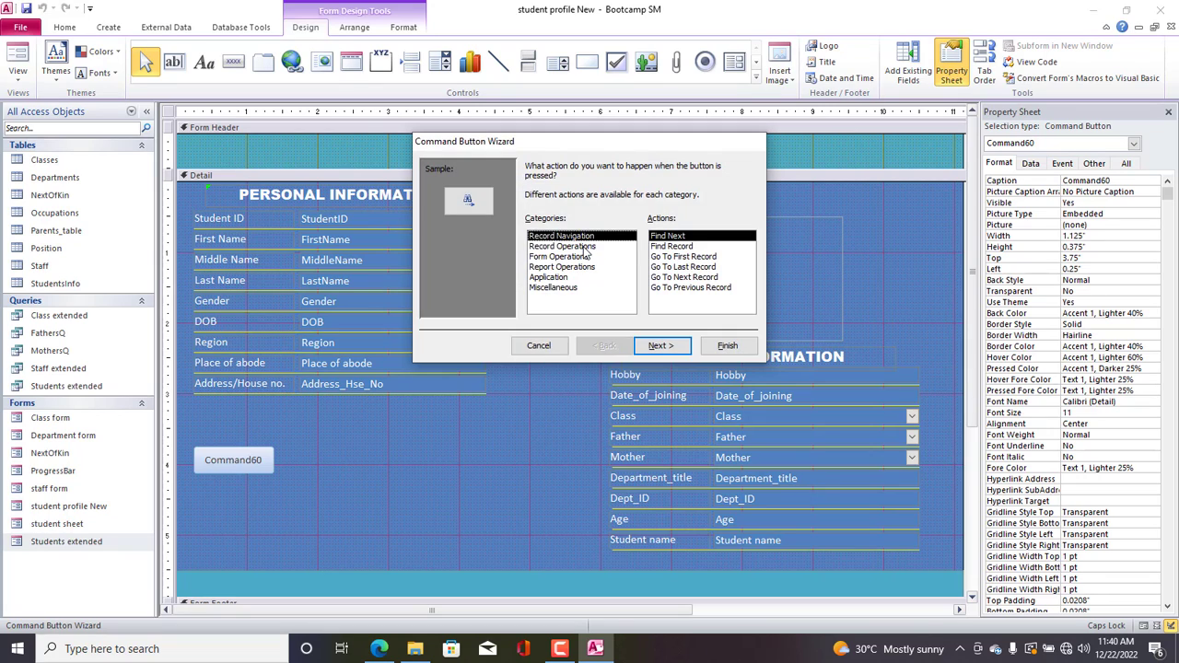
{"action": "left_click", "coordinate": [574, 247]}
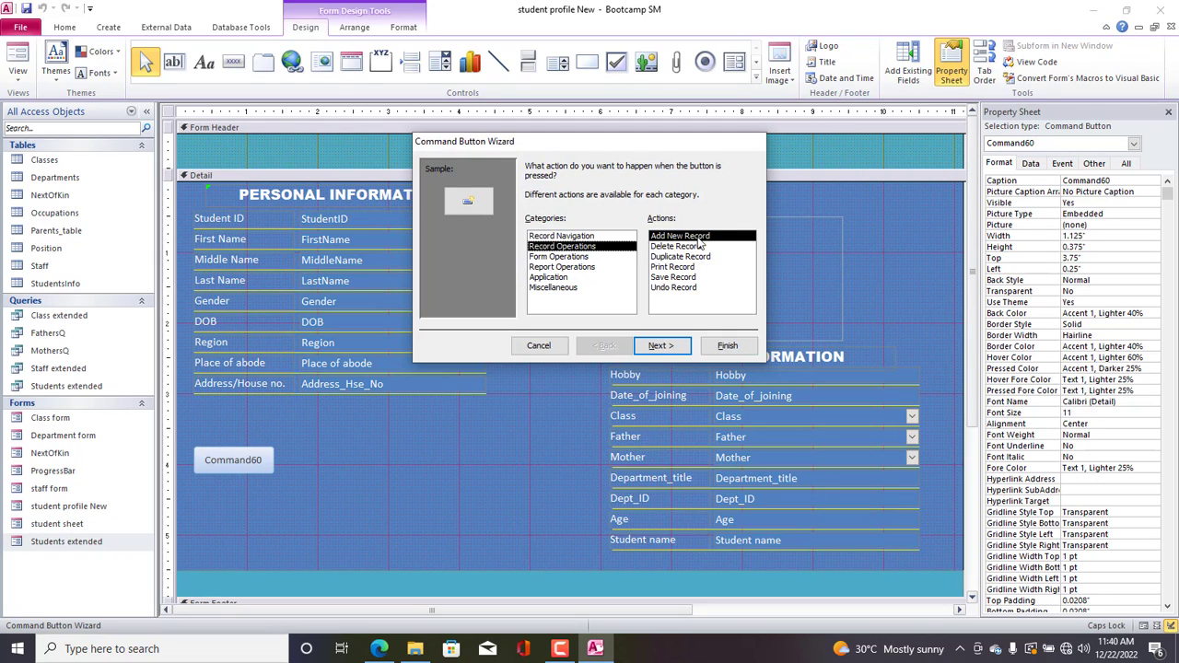
{"action": "left_click", "coordinate": [658, 346]}
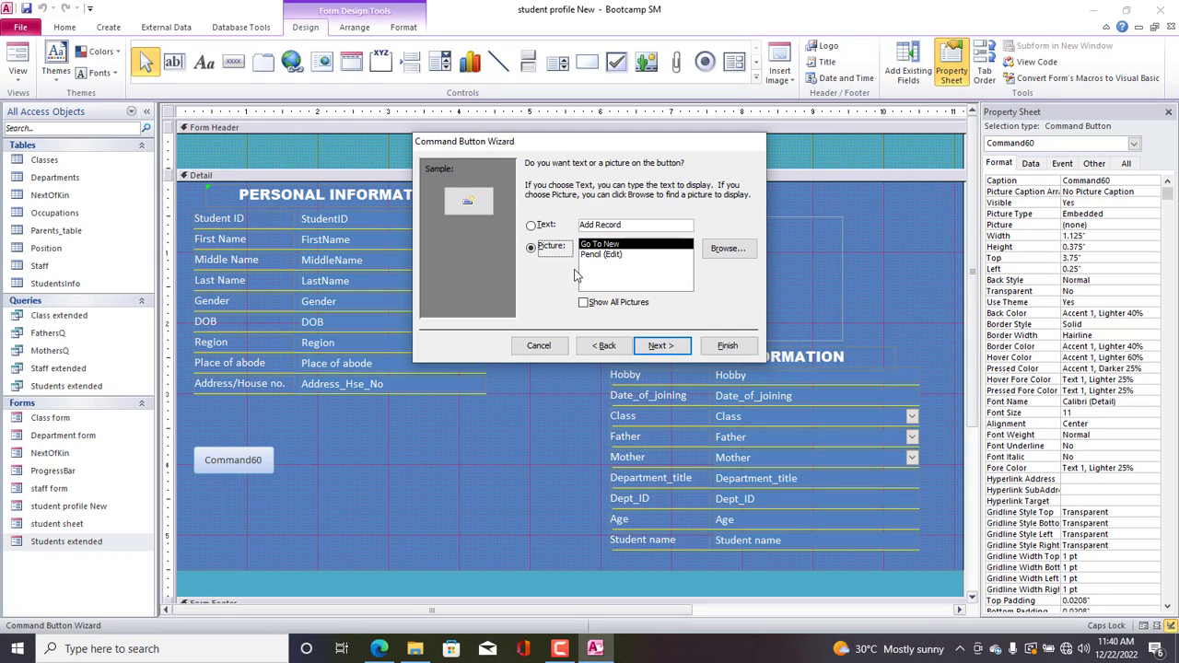
Caption the button 'New student', finish the wizard, and enlarge it slightly.
{"action": "left_click", "coordinate": [553, 226]}
{"action": "left_click_drag", "start_coordinate": [642, 225], "coordinate": [455, 226]}
{"action": "type", "text": "nEW"}
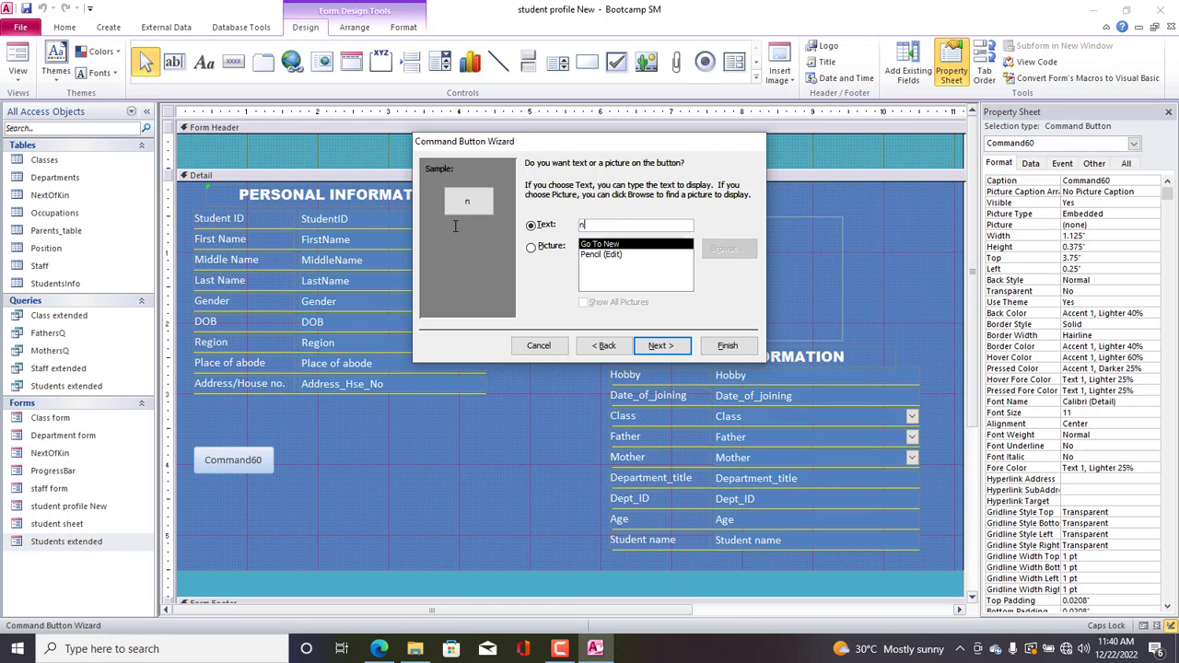
{"action": "key", "text": "BackSpace"}
{"action": "key", "text": "BackSpace"}
{"action": "key", "text": "BackSpace"}
{"action": "type", "text": "New student"}
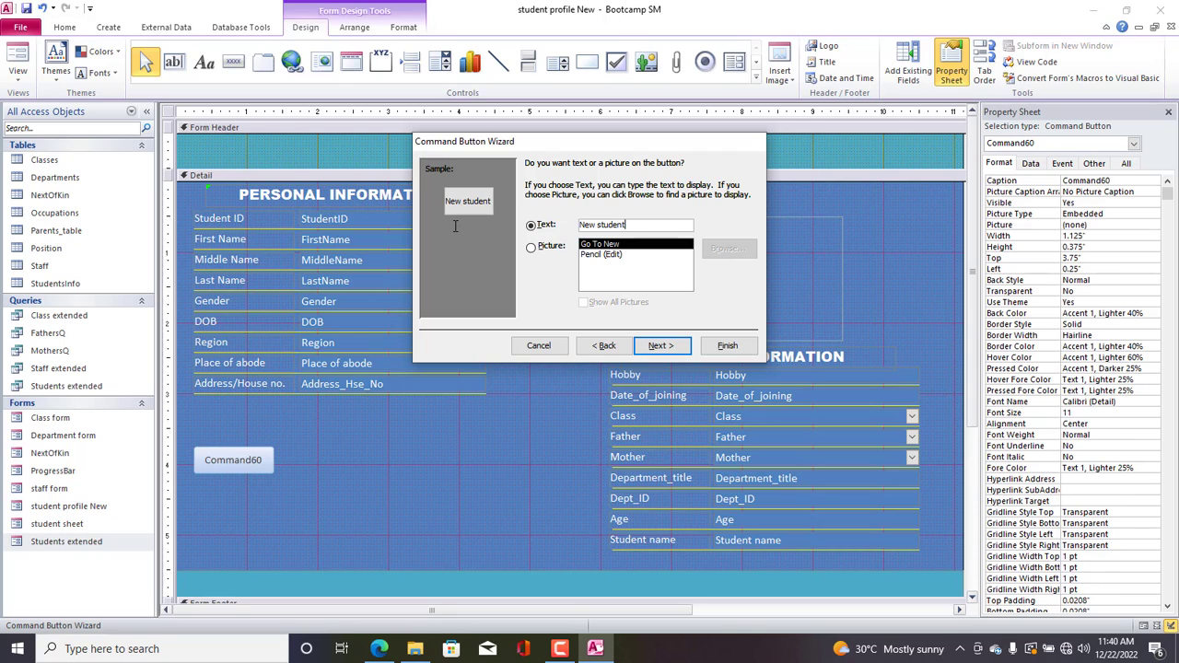
{"action": "left_click", "coordinate": [727, 346]}
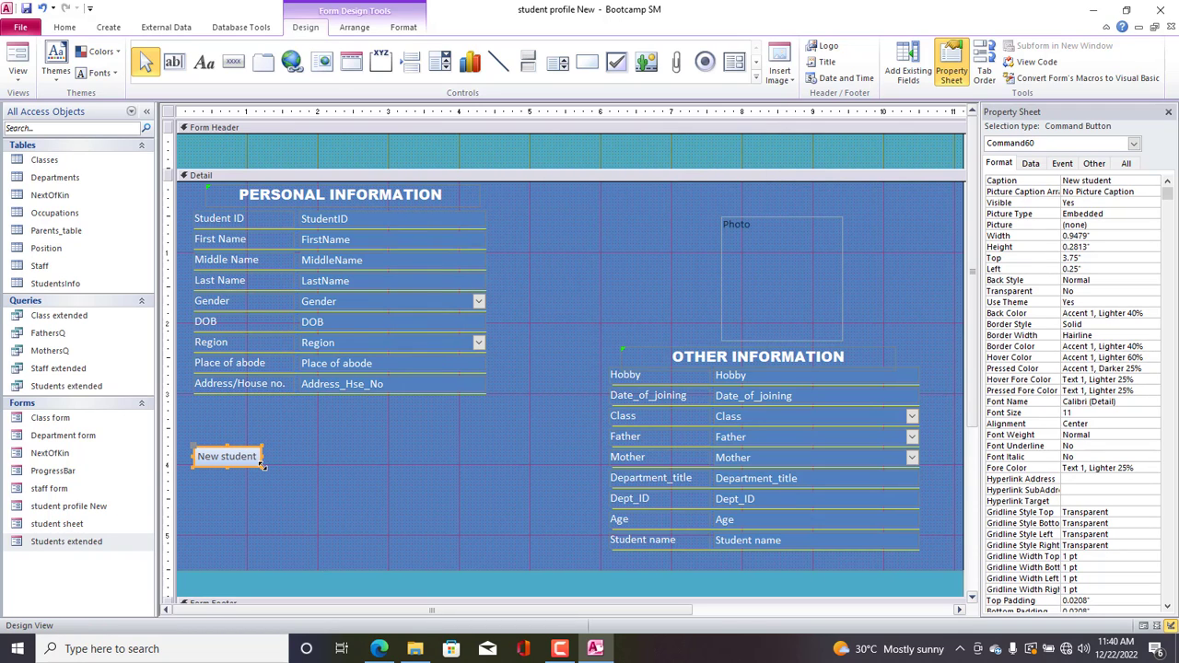
{"action": "left_click_drag", "start_coordinate": [263, 466], "coordinate": [272, 474]}
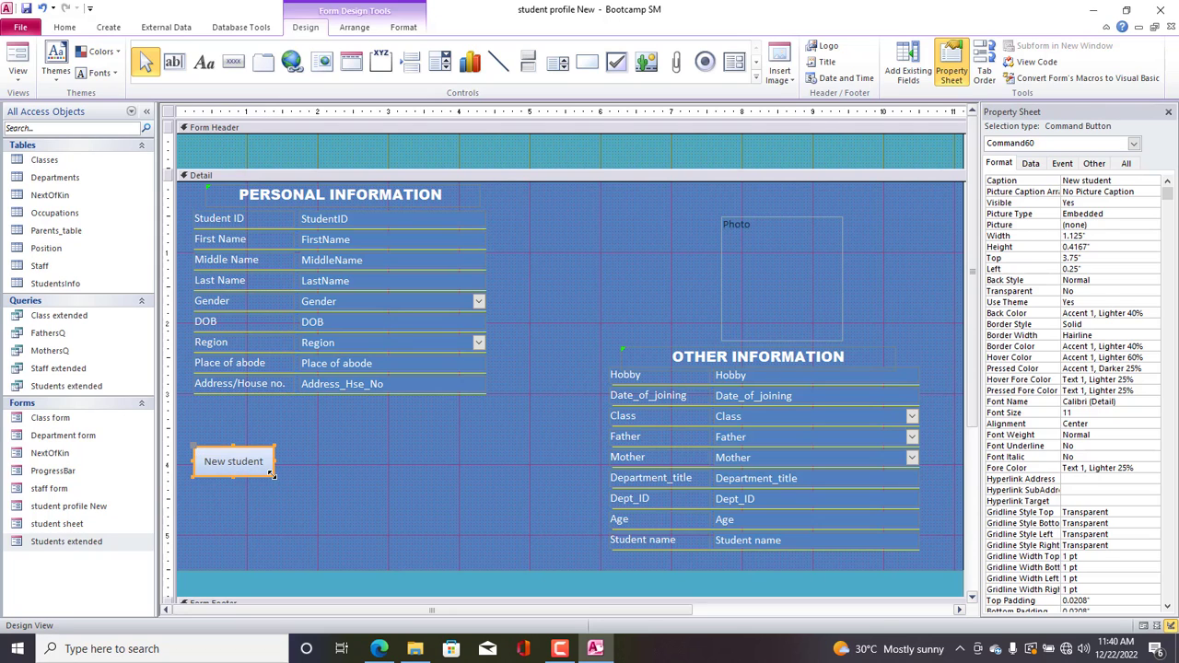
{"action": "left_click", "coordinate": [289, 478]}
Add a second button beside New student, without a wizard action, captioned 'Save'.
{"action": "left_click", "coordinate": [233, 62]}
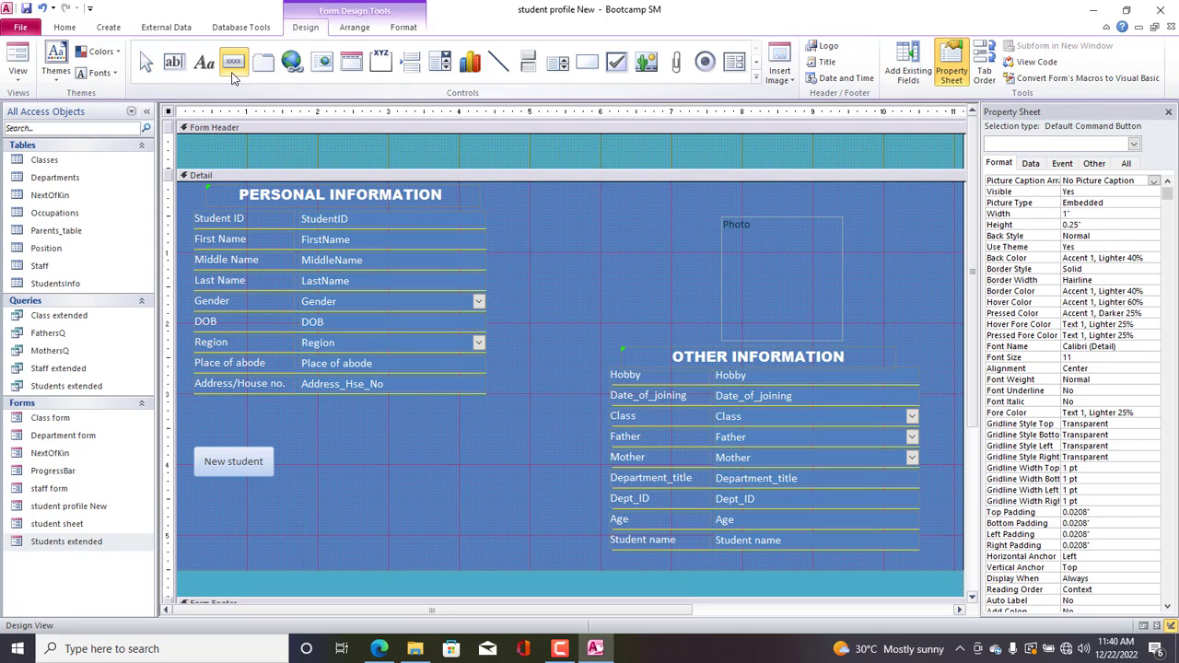
{"action": "left_click_drag", "start_coordinate": [274, 448], "coordinate": [360, 476]}
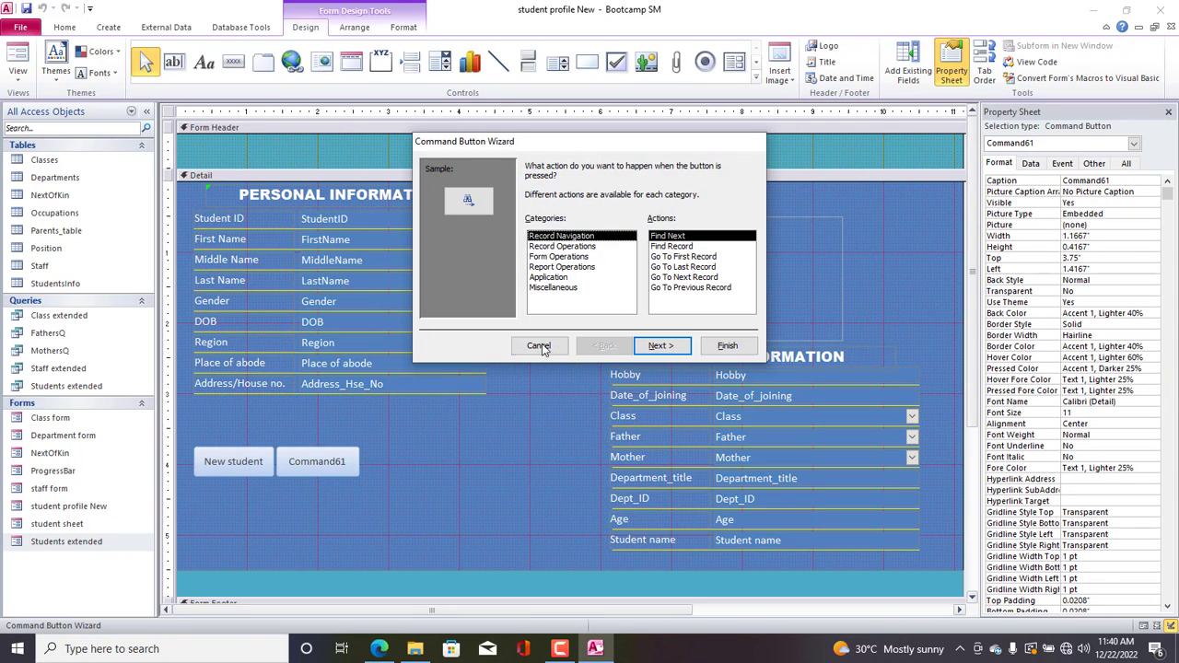
{"action": "left_click", "coordinate": [539, 346]}
{"action": "left_click", "coordinate": [328, 463]}
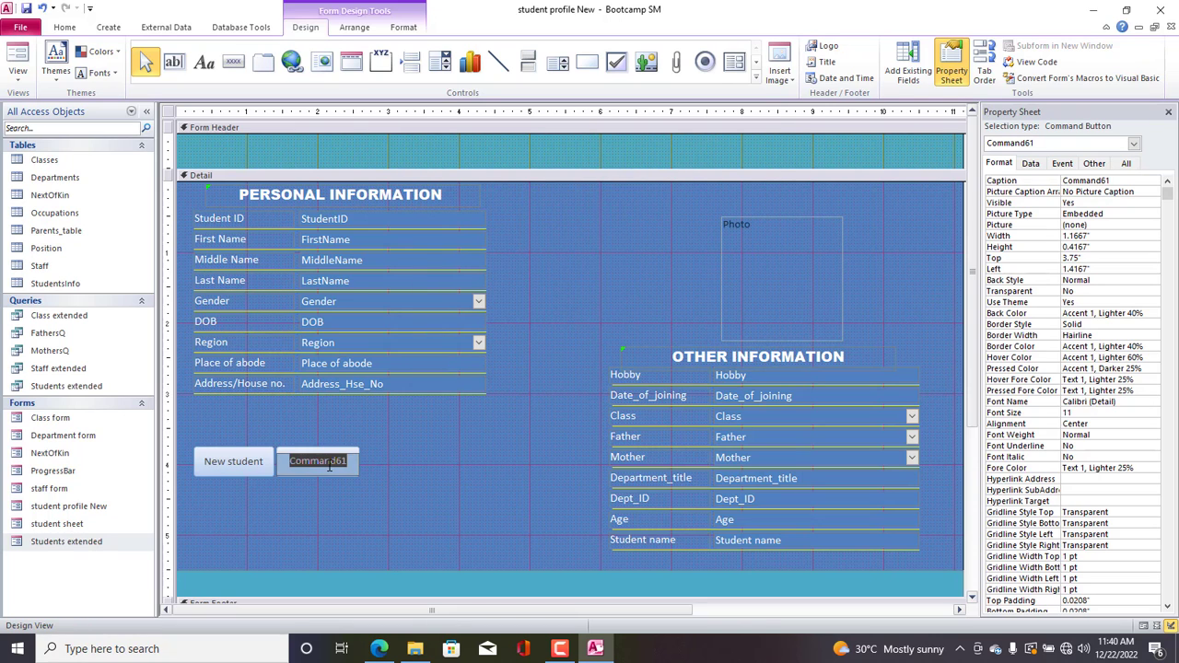
{"action": "type", "text": "Save"}
{"action": "left_click", "coordinate": [406, 474]}
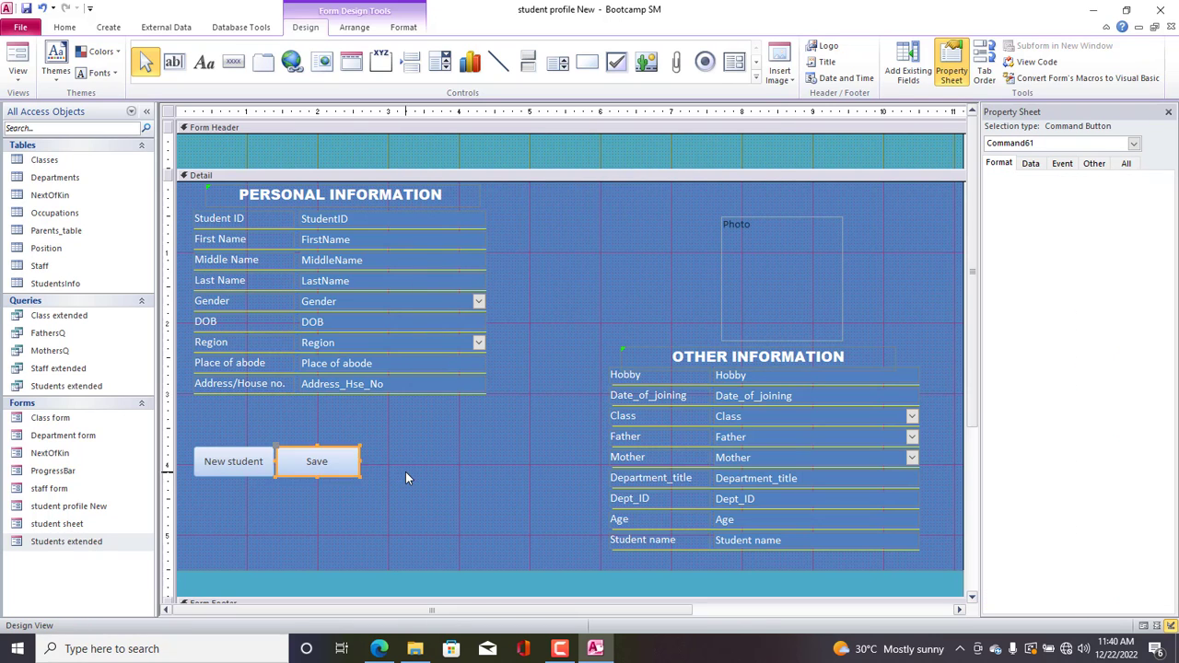
Start building an event for the Save button.
{"action": "left_click", "coordinate": [342, 459]}
{"action": "right_click", "coordinate": [346, 456]}
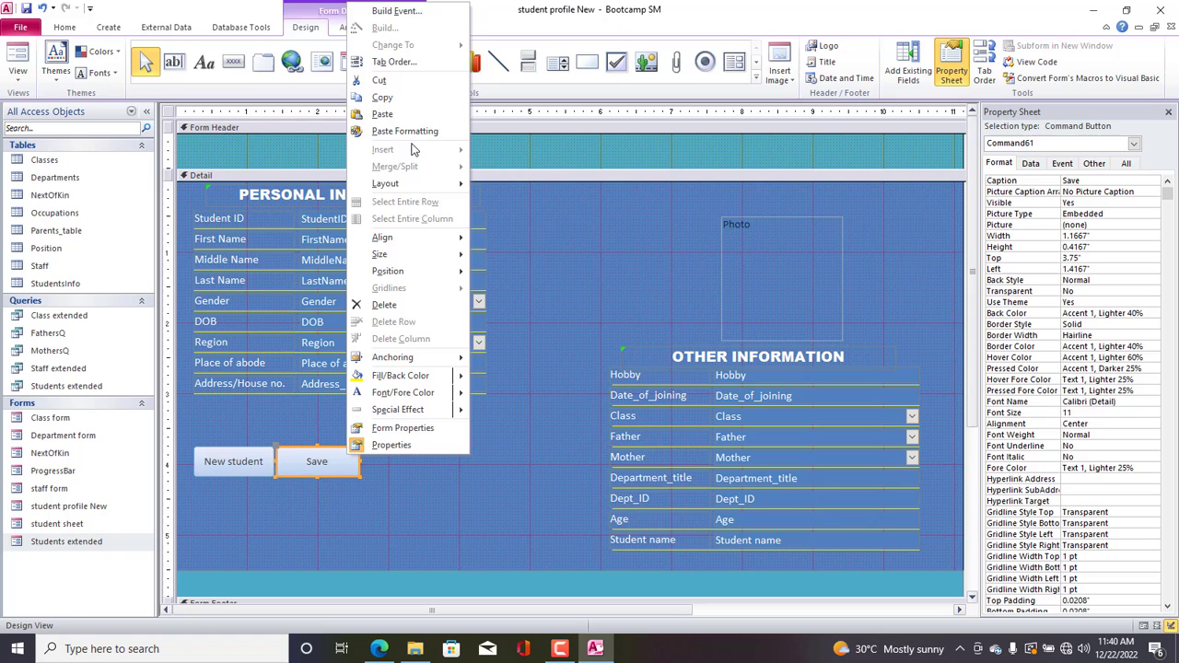
{"action": "left_click", "coordinate": [397, 10]}
Use Code Builder and add DoCmd.RefreshRecord and DoCmd.Save to the click procedure.
{"action": "double_click", "coordinate": [538, 192]}
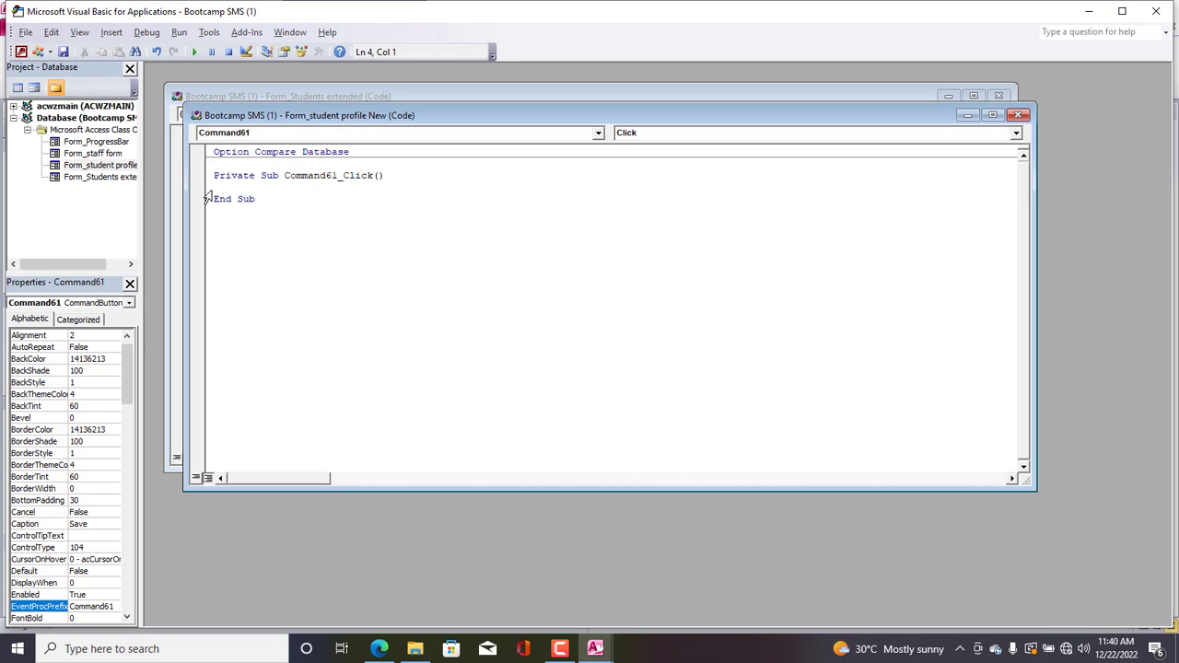
{"action": "type", "text": "DoCmd.RefreshRecord"}
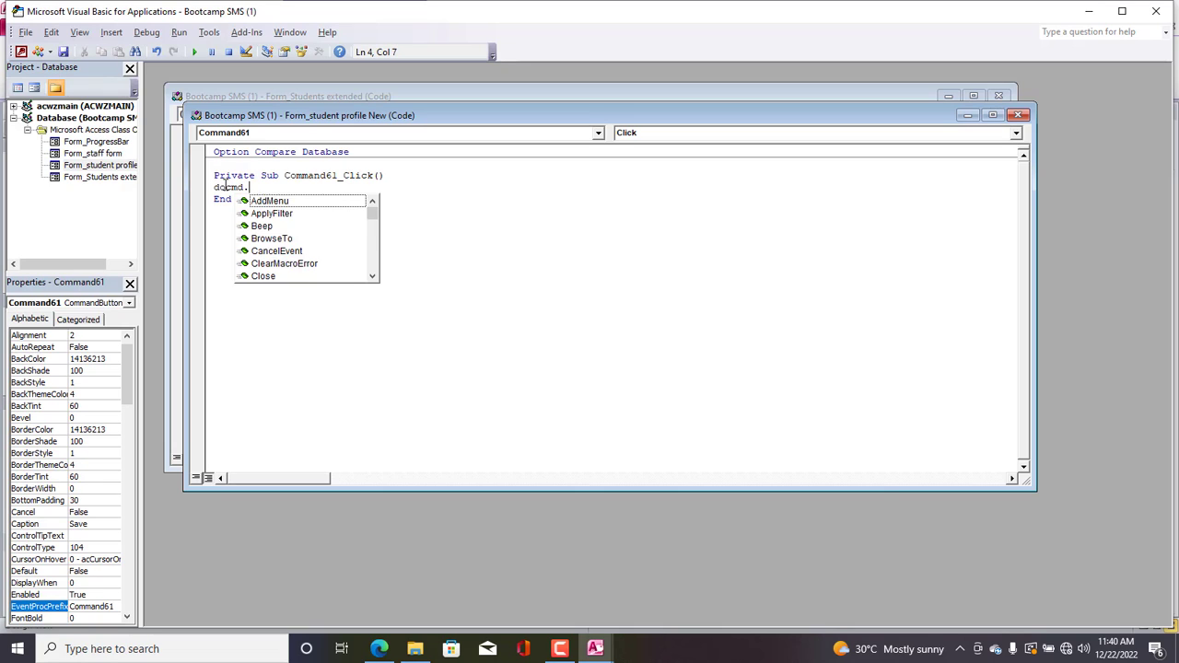
{"action": "key", "text": "Return"}
{"action": "type", "text": "docmd.save"}
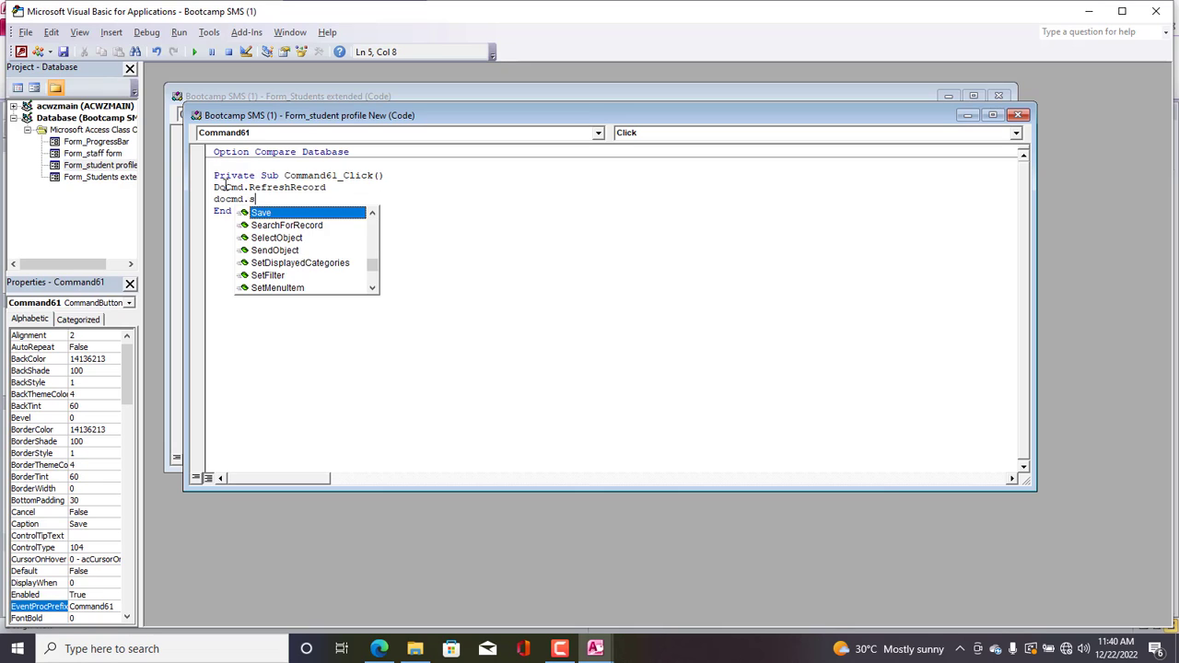
{"action": "key", "text": "Return"}
{"action": "key", "text": "Return"}
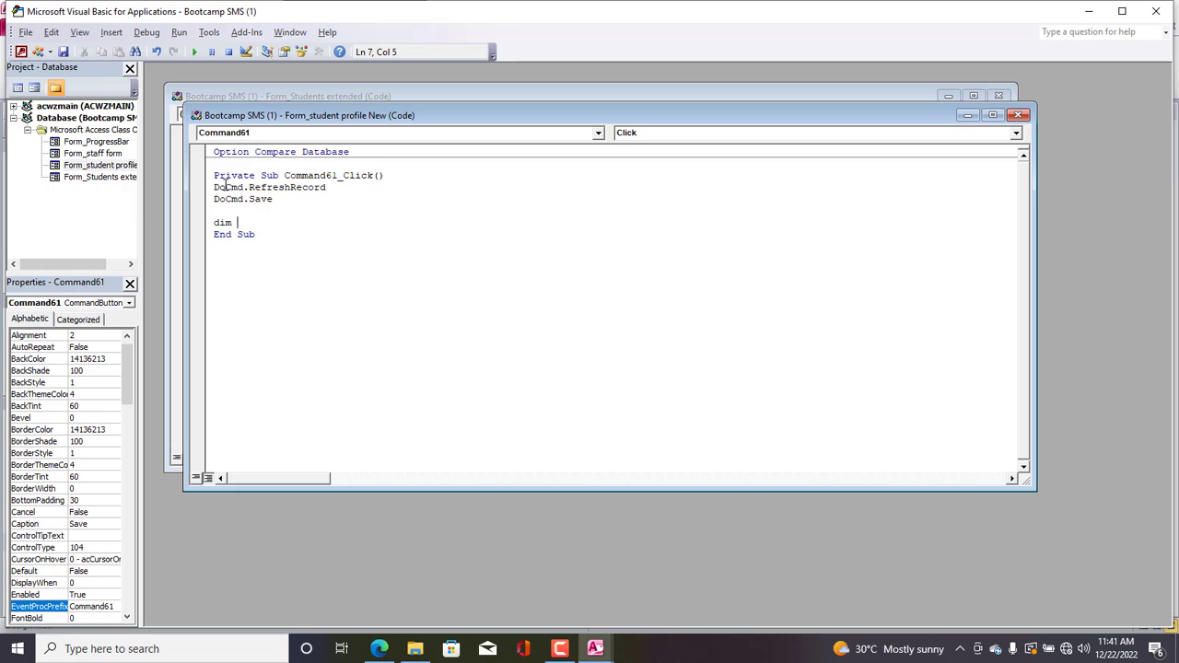
Declare kk and begin kk=MsgBox("Record changes... as the success message.
{"action": "type", "text": "dim kk"}
{"action": "key", "text": "Return"}
{"action": "key", "text": "Return"}
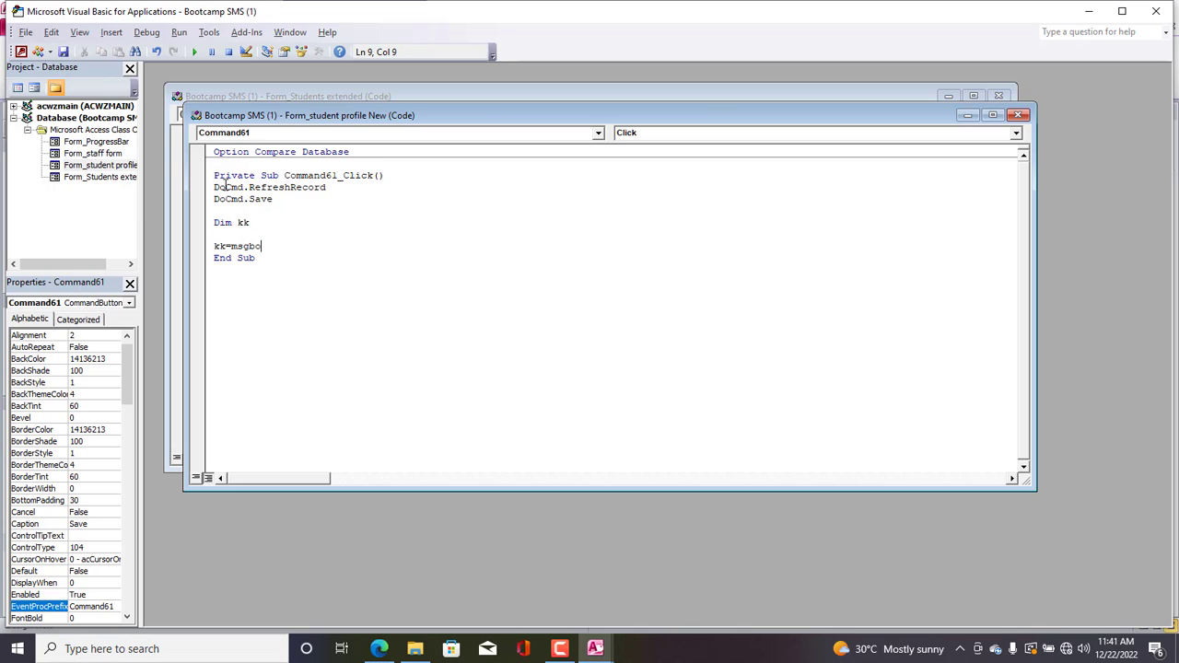
{"action": "type", "text": "kk=msgbox(\"R"}
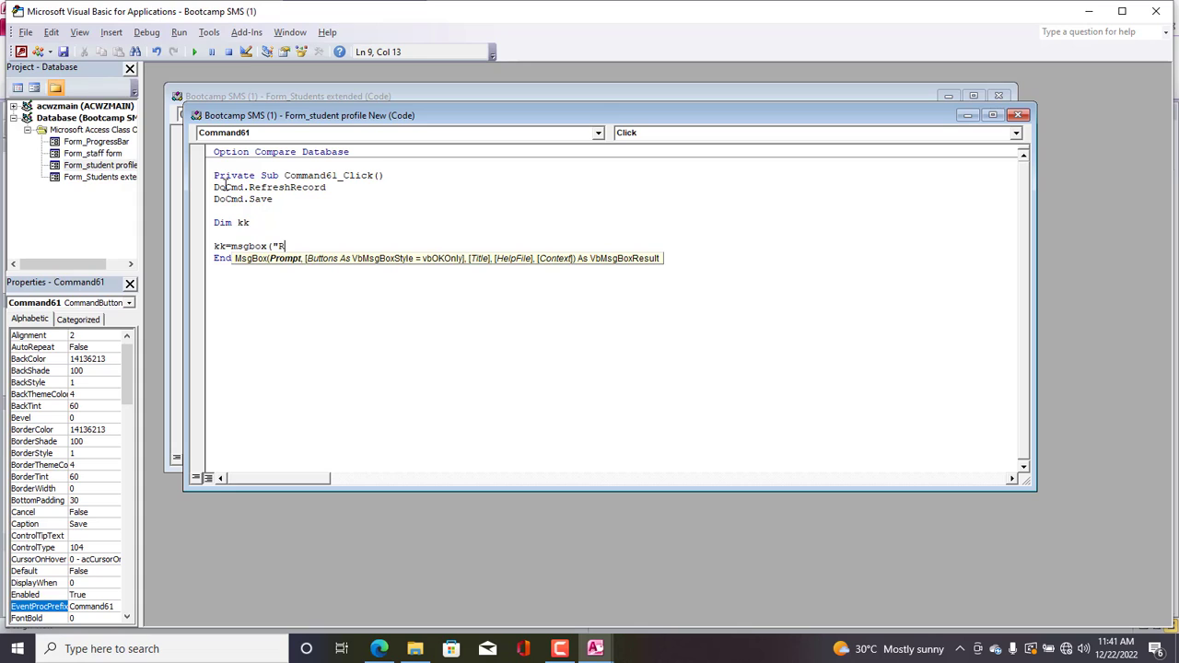
{"action": "type", "text": "ecord changes saved successfully.\",vbInformation,\"Record saved.\""}
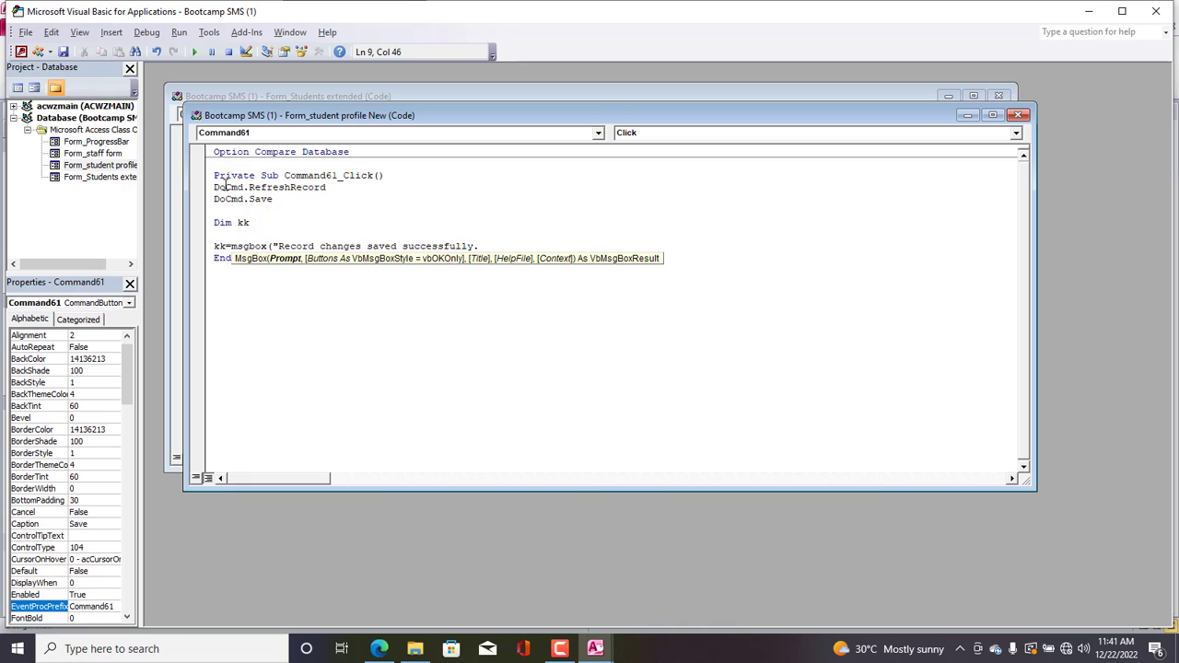
Finish the message box with vbInformation and title 'Record saved.', then close the code window.
{"action": "type", "text": ","}
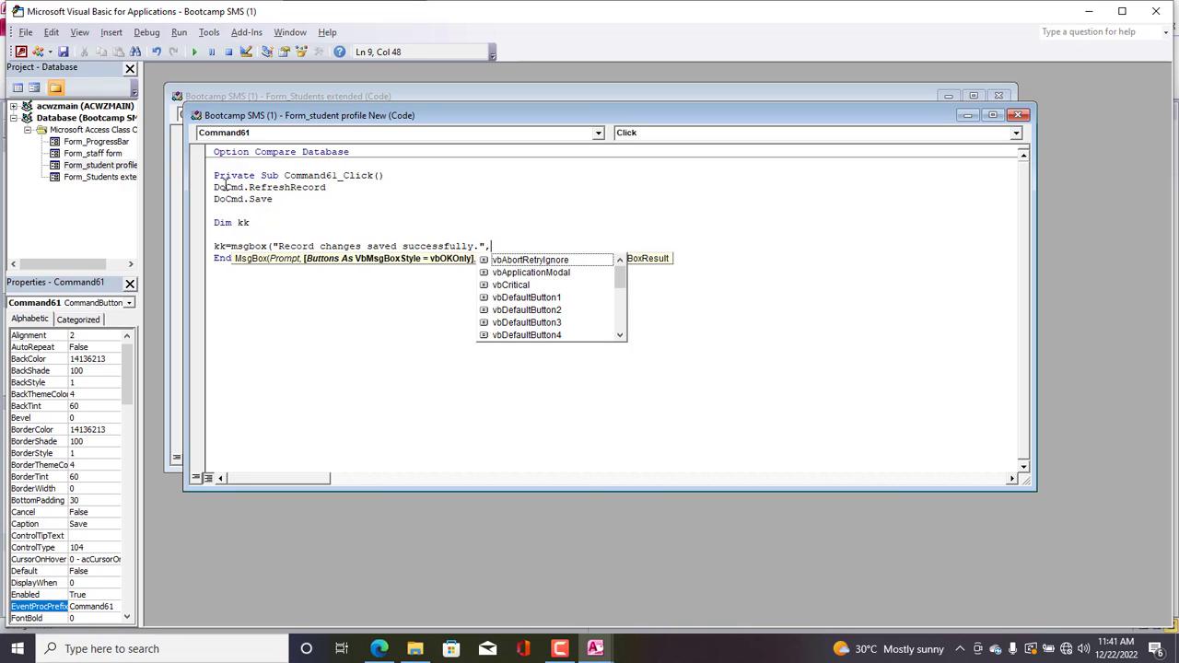
{"action": "type", "text": "vbinformatio"}
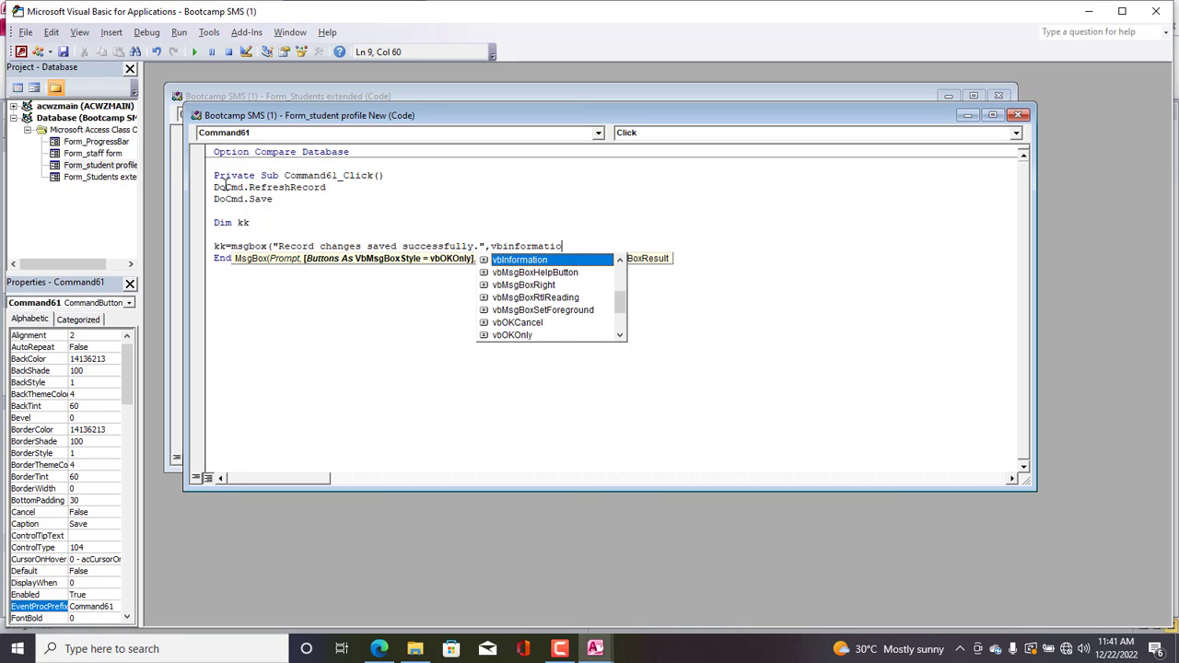
{"action": "type", "text": "n,"}
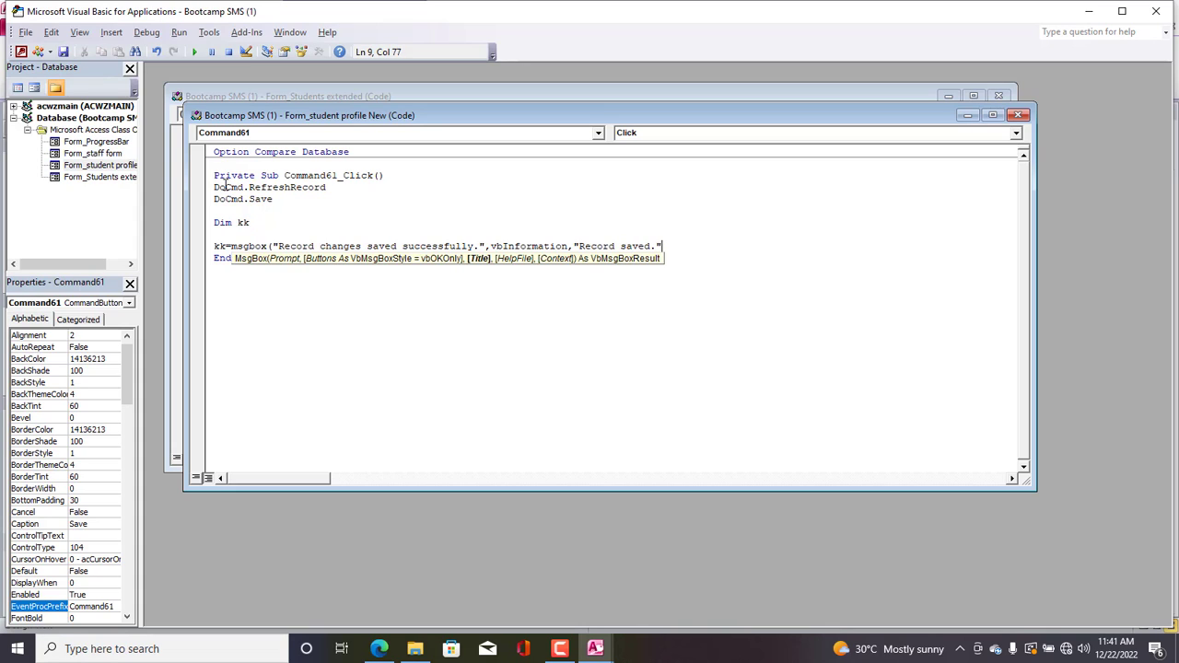
{"action": "type", "text": ")"}
{"action": "left_click", "coordinate": [225, 184]}
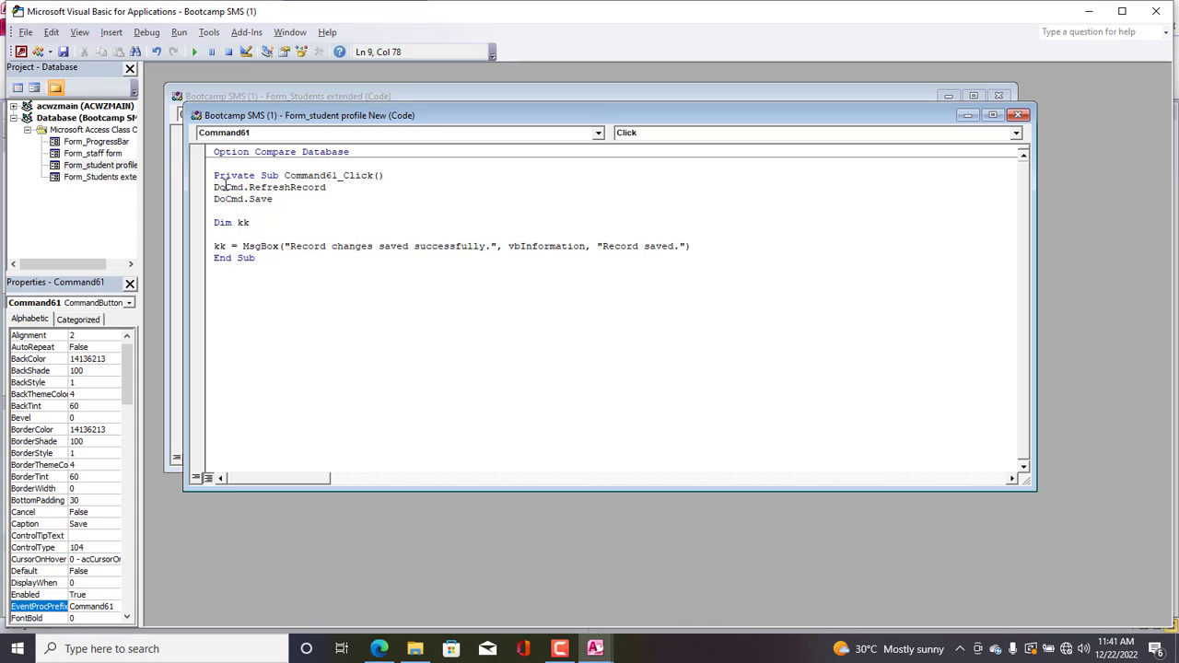
{"action": "left_click", "coordinate": [1018, 115]}
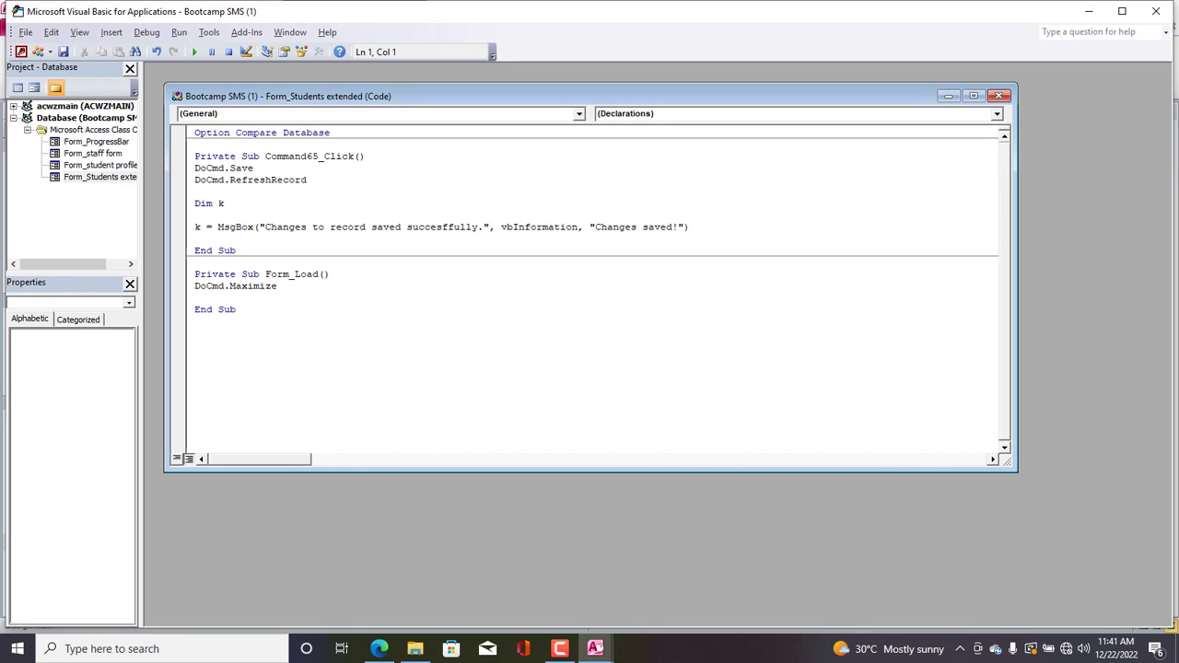
Back on the student profile form, draw a new command button to the right of Save.
{"action": "left_click", "coordinate": [1156, 11]}
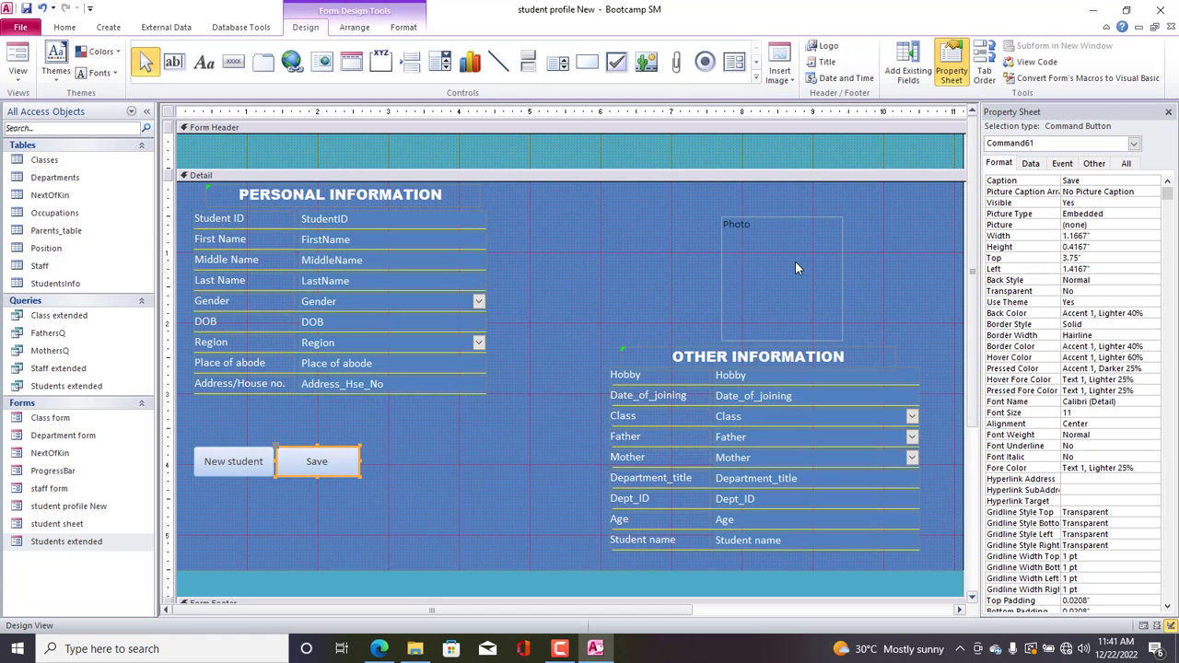
{"action": "left_click", "coordinate": [402, 476]}
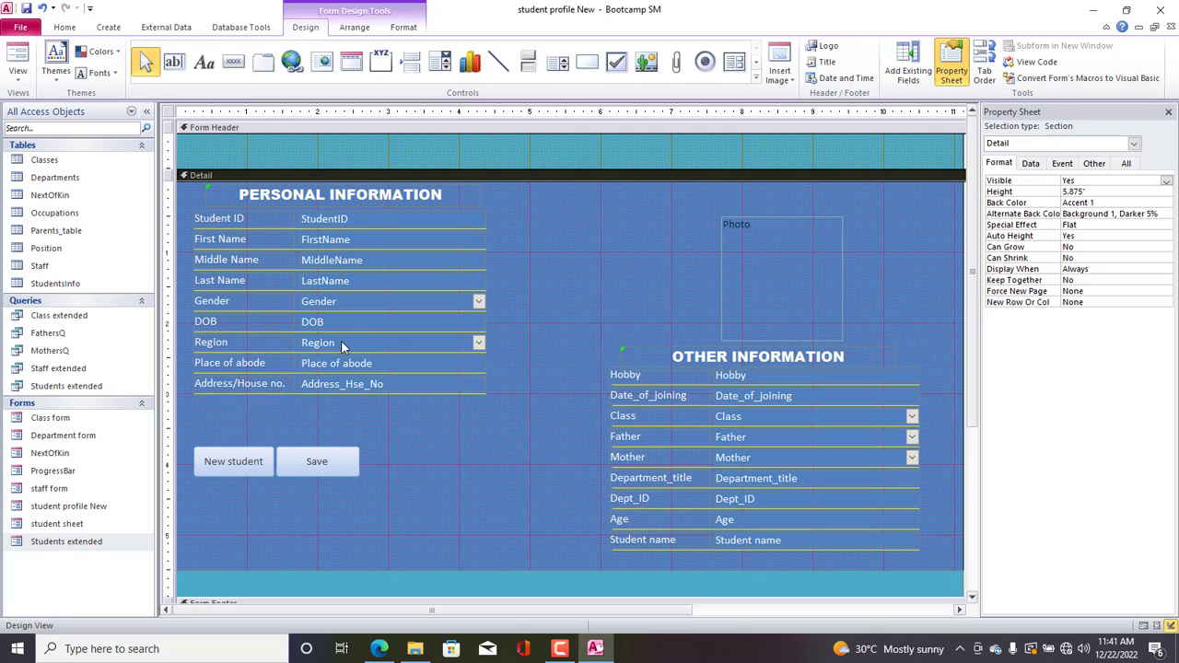
{"action": "left_click", "coordinate": [233, 62]}
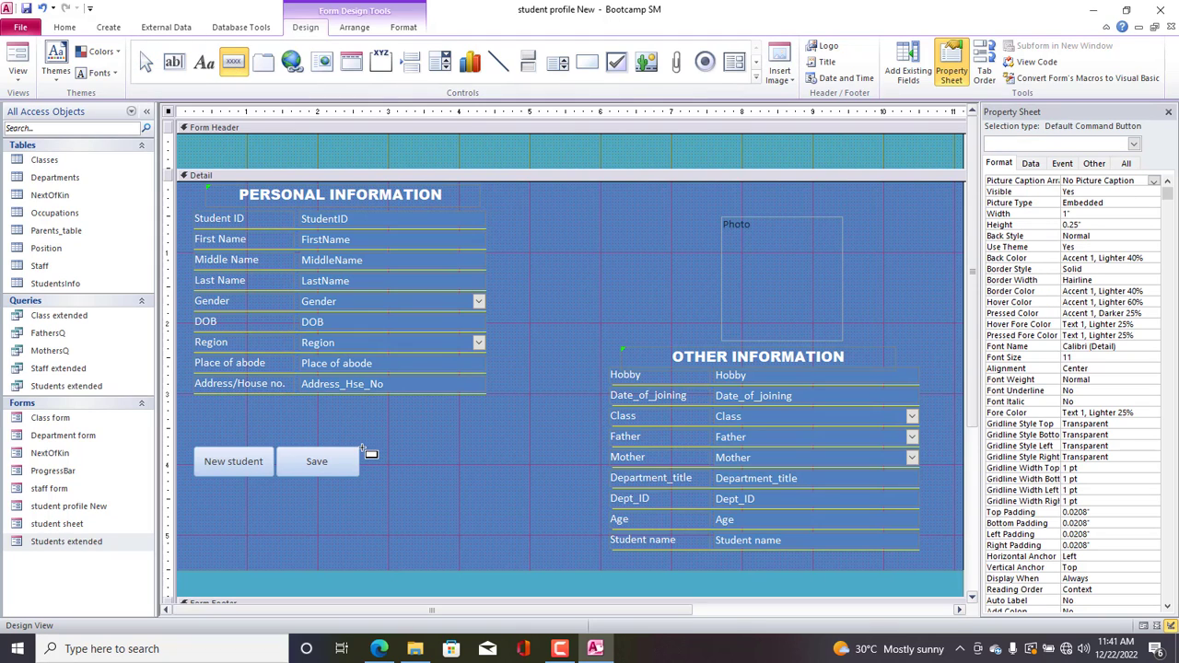
{"action": "left_click_drag", "start_coordinate": [363, 449], "coordinate": [434, 476]}
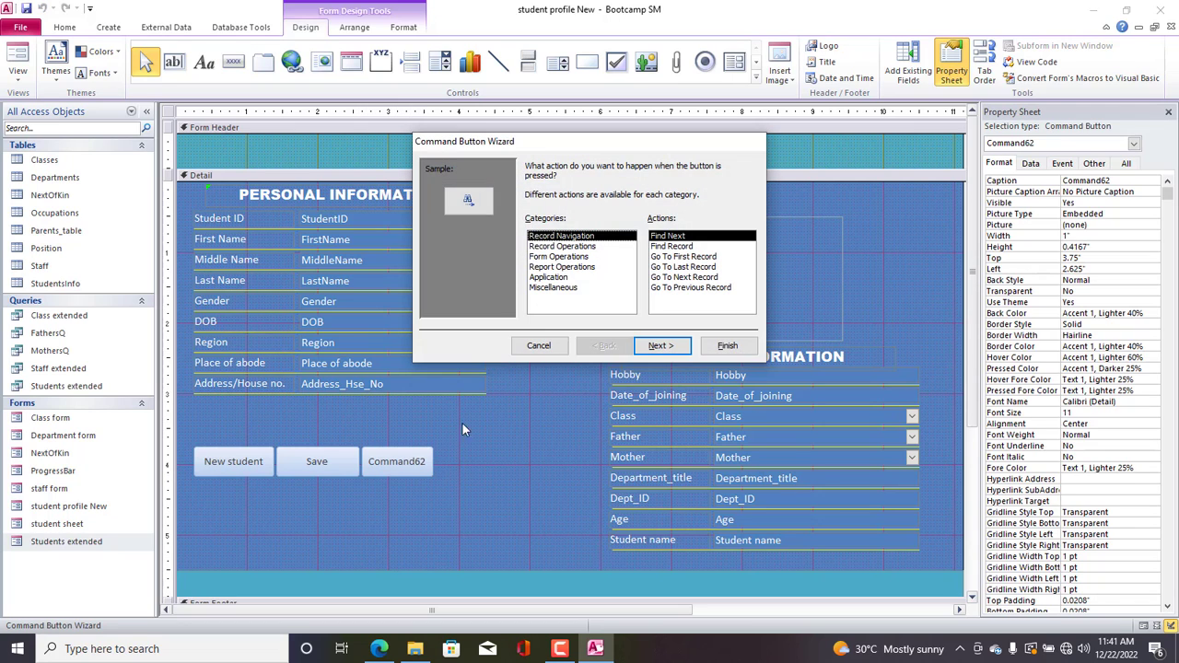
Set the button to Record Operations > Delete Record with the text caption 'Delete'.
{"action": "left_click", "coordinate": [564, 247]}
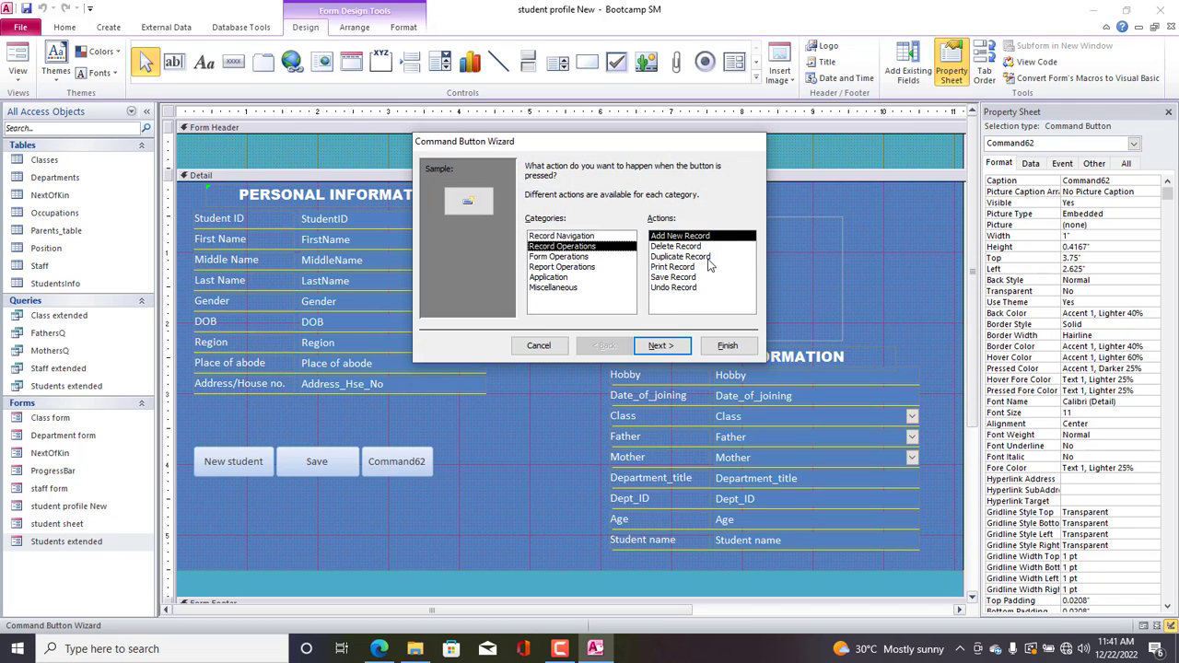
{"action": "left_click", "coordinate": [684, 247]}
{"action": "left_click", "coordinate": [660, 346]}
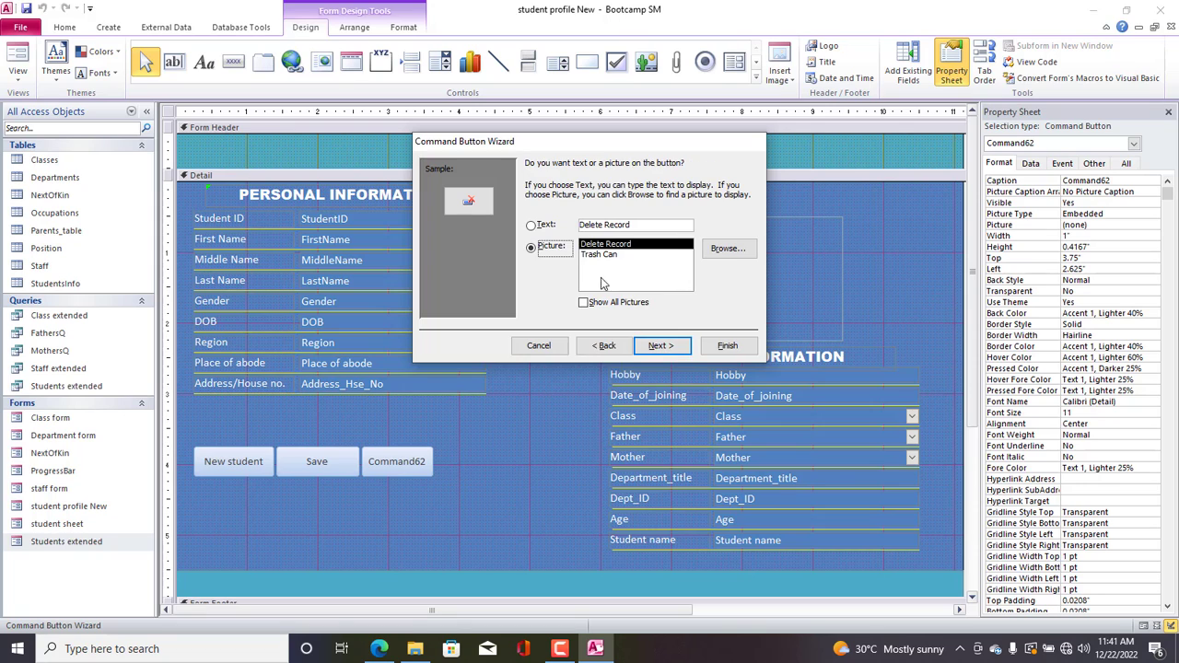
{"action": "left_click", "coordinate": [552, 227]}
{"action": "double_click", "coordinate": [619, 225]}
{"action": "key", "text": "BackSpace"}
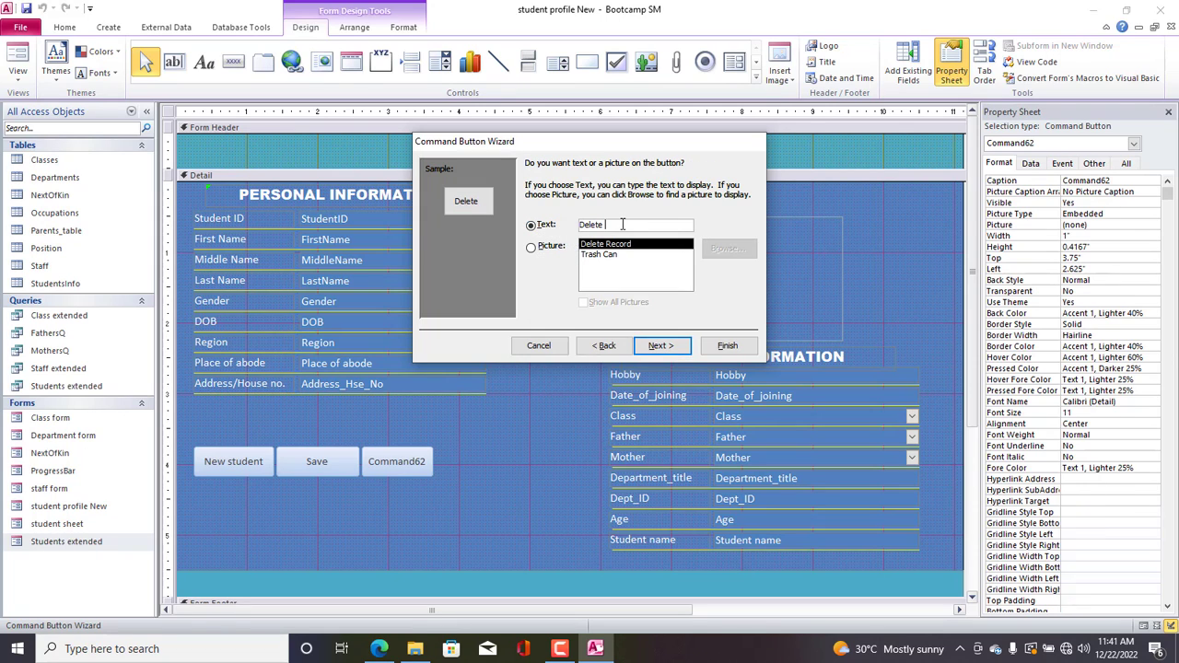
{"action": "left_click", "coordinate": [728, 346]}
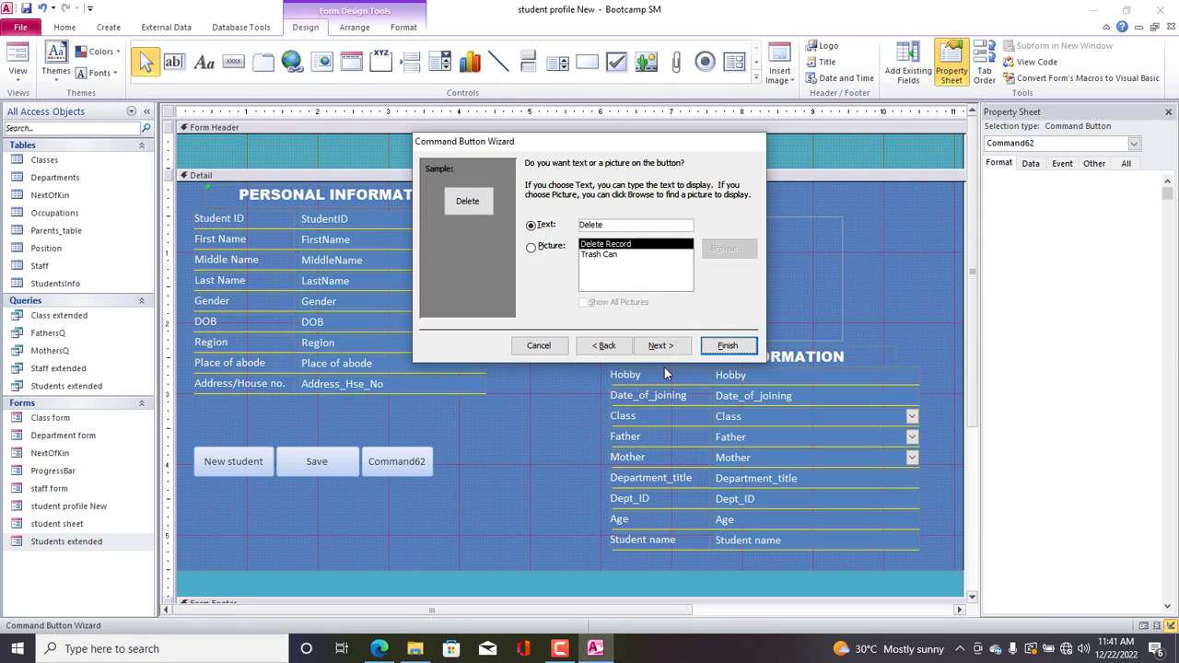
Size the Delete button to match, then make New student, Save and Delete shorter.
{"action": "left_click_drag", "start_coordinate": [401, 468], "coordinate": [255, 428]}
{"action": "left_click_drag", "start_coordinate": [494, 452], "coordinate": [243, 441]}
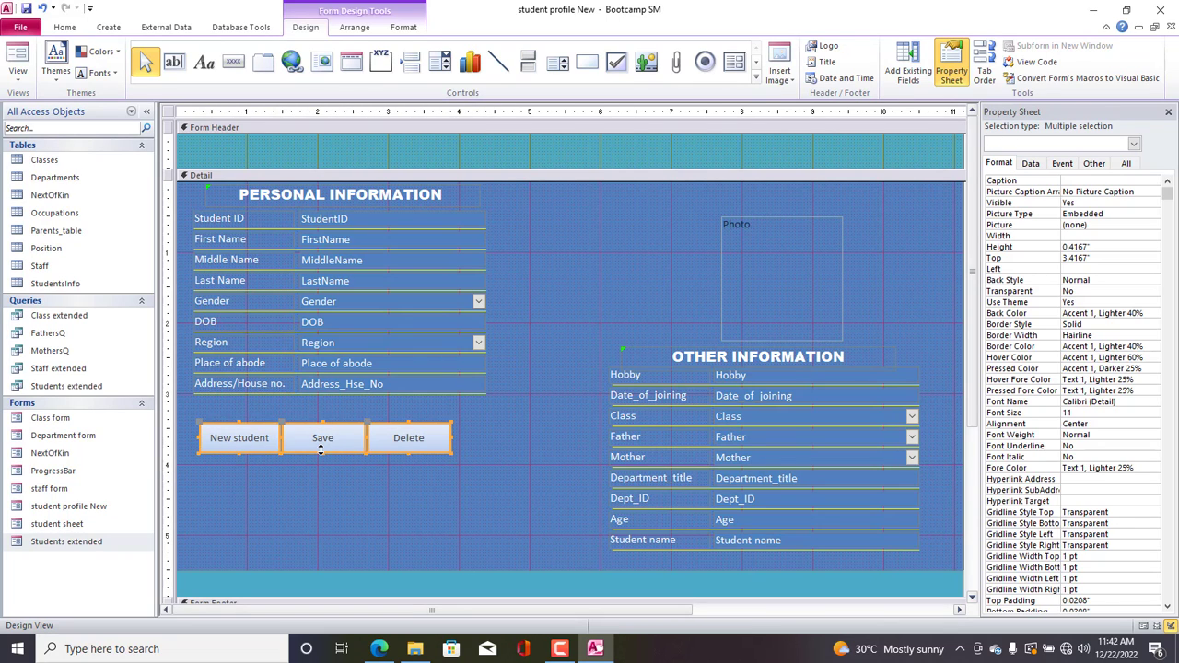
{"action": "left_click_drag", "start_coordinate": [321, 452], "coordinate": [321, 448]}
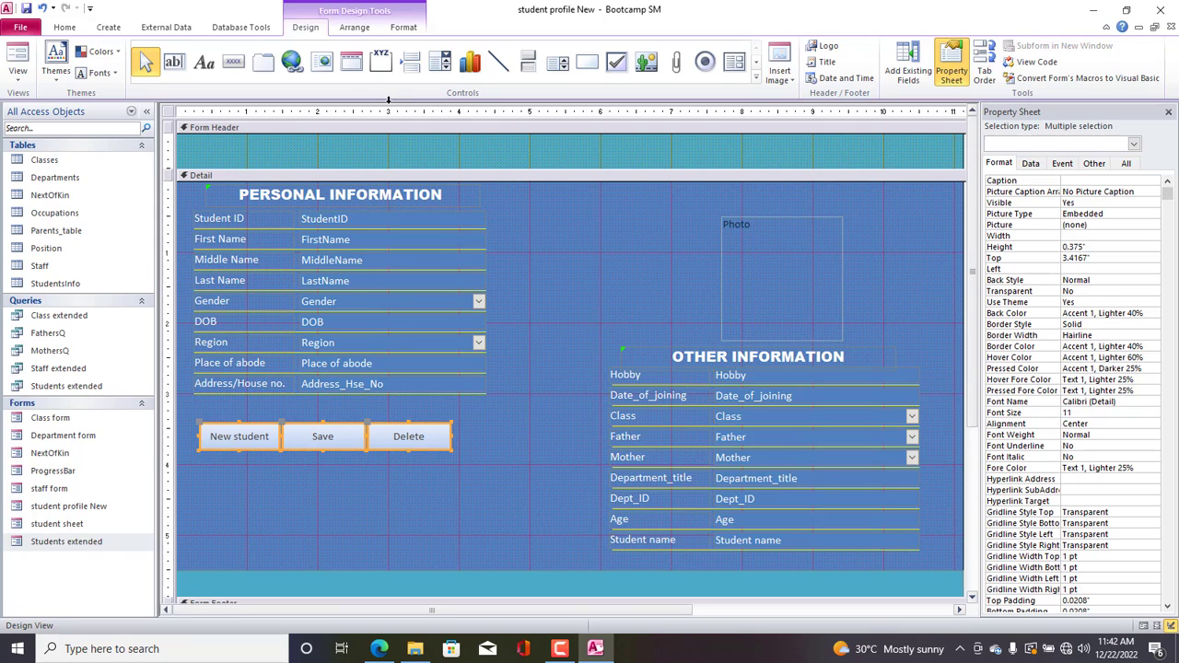
Give the three buttons 14-point text and a transparent background.
{"action": "left_click", "coordinate": [403, 27]}
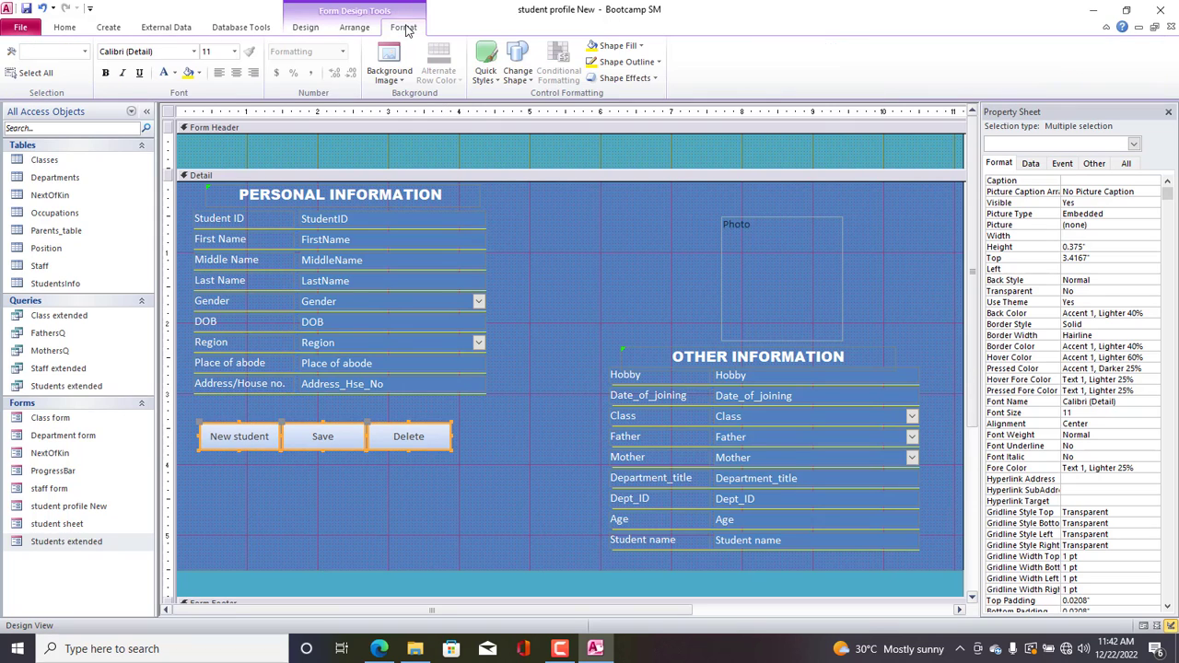
{"action": "left_click", "coordinate": [232, 53]}
{"action": "left_click", "coordinate": [218, 134]}
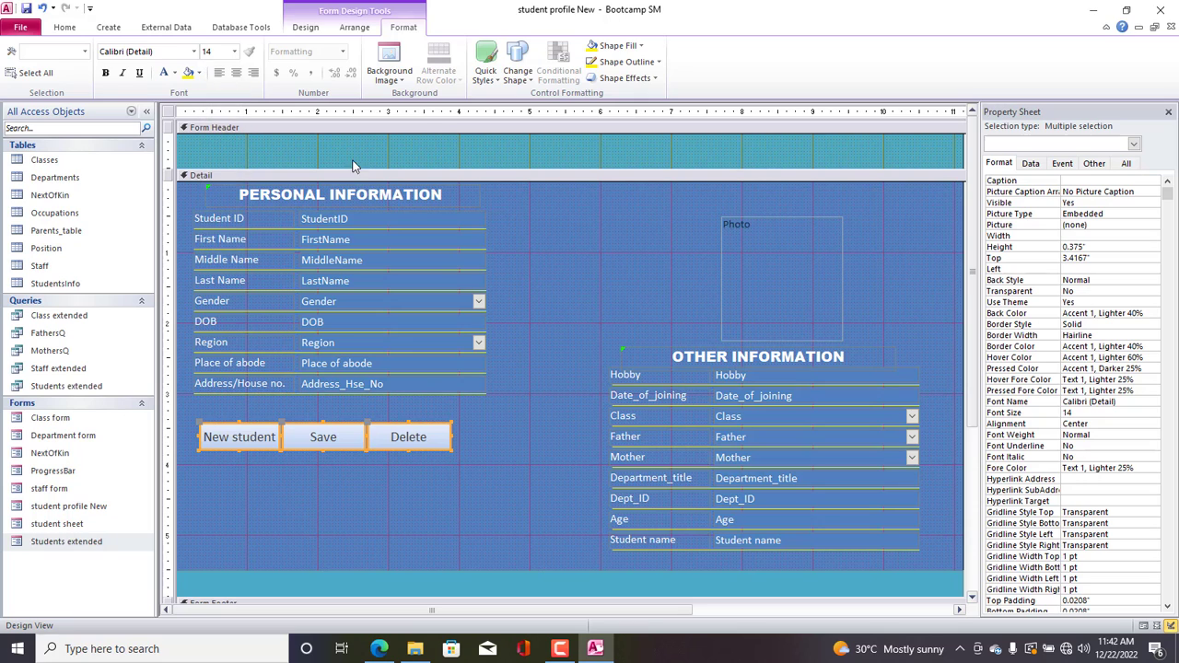
{"action": "left_click", "coordinate": [616, 45]}
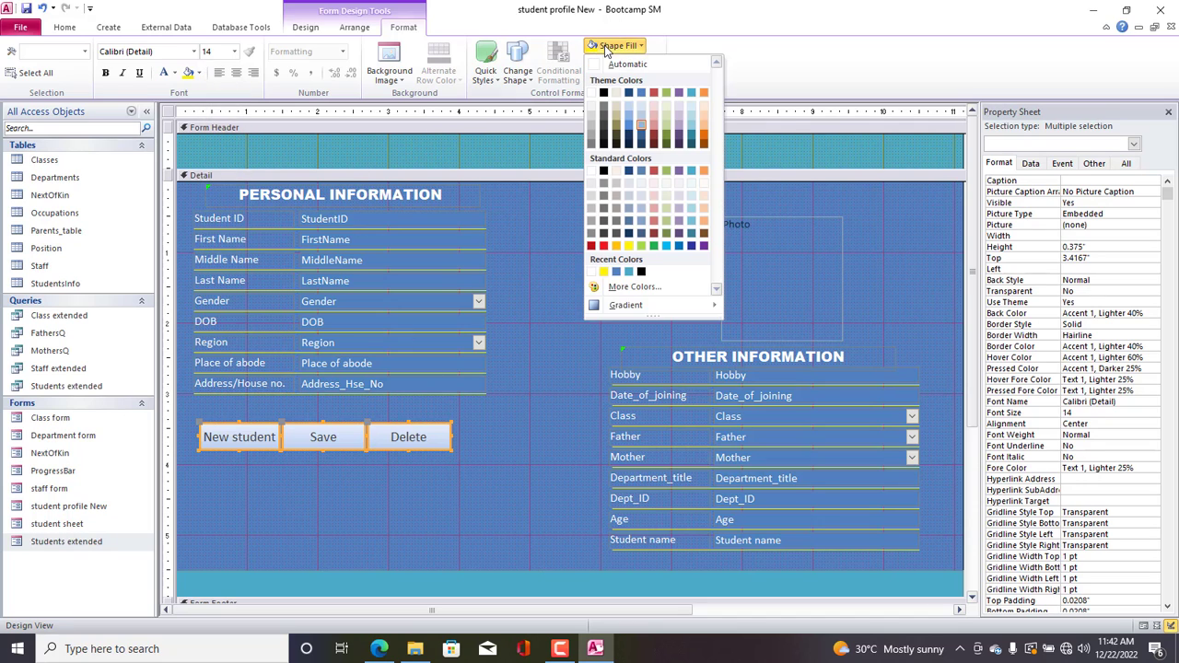
{"action": "left_click", "coordinate": [198, 73]}
{"action": "left_click", "coordinate": [244, 314]}
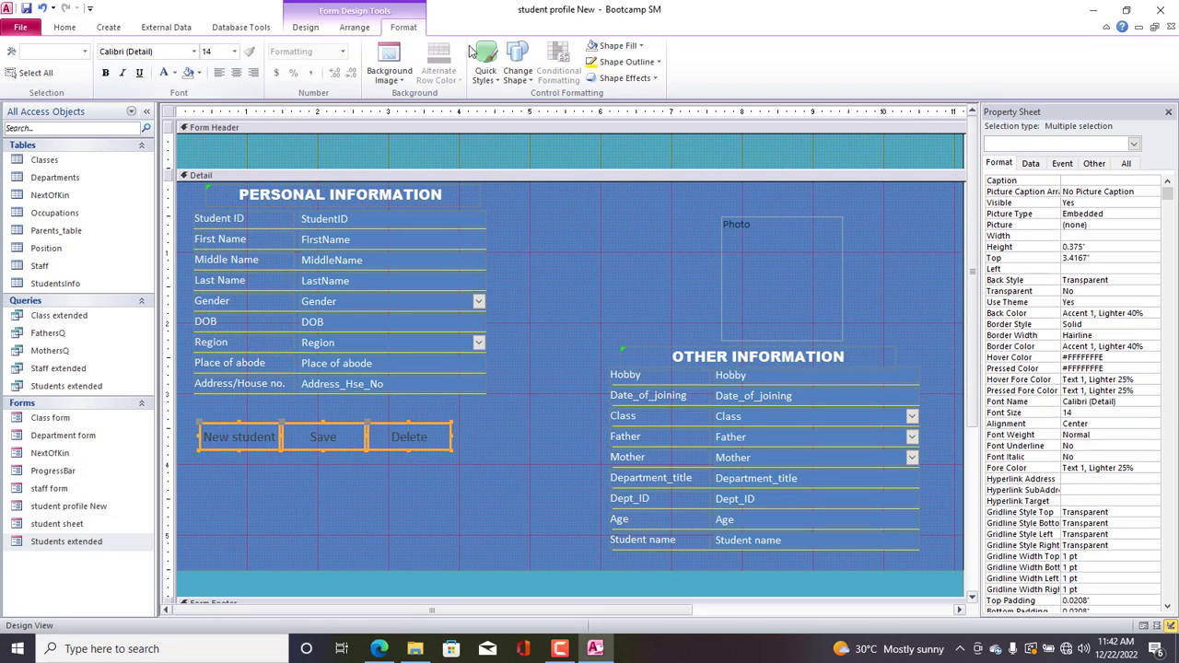
Make the three buttons' outlines and text white.
{"action": "left_click", "coordinate": [616, 62]}
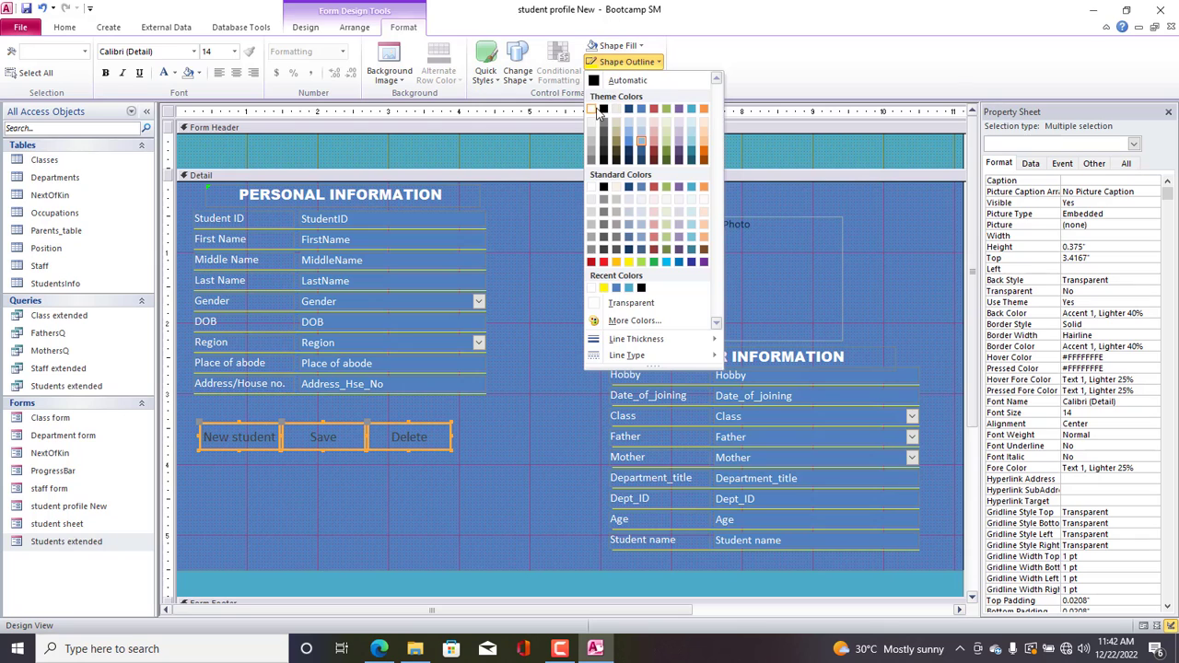
{"action": "left_click", "coordinate": [599, 114]}
{"action": "left_click", "coordinate": [166, 73]}
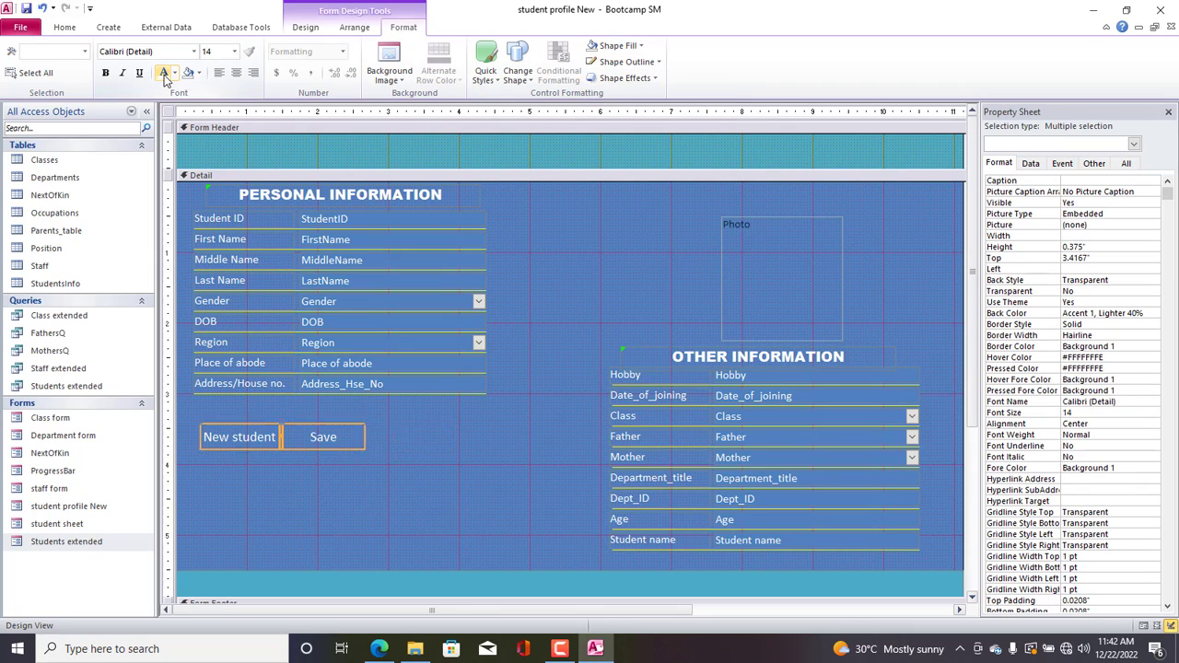
{"action": "left_click", "coordinate": [510, 455]}
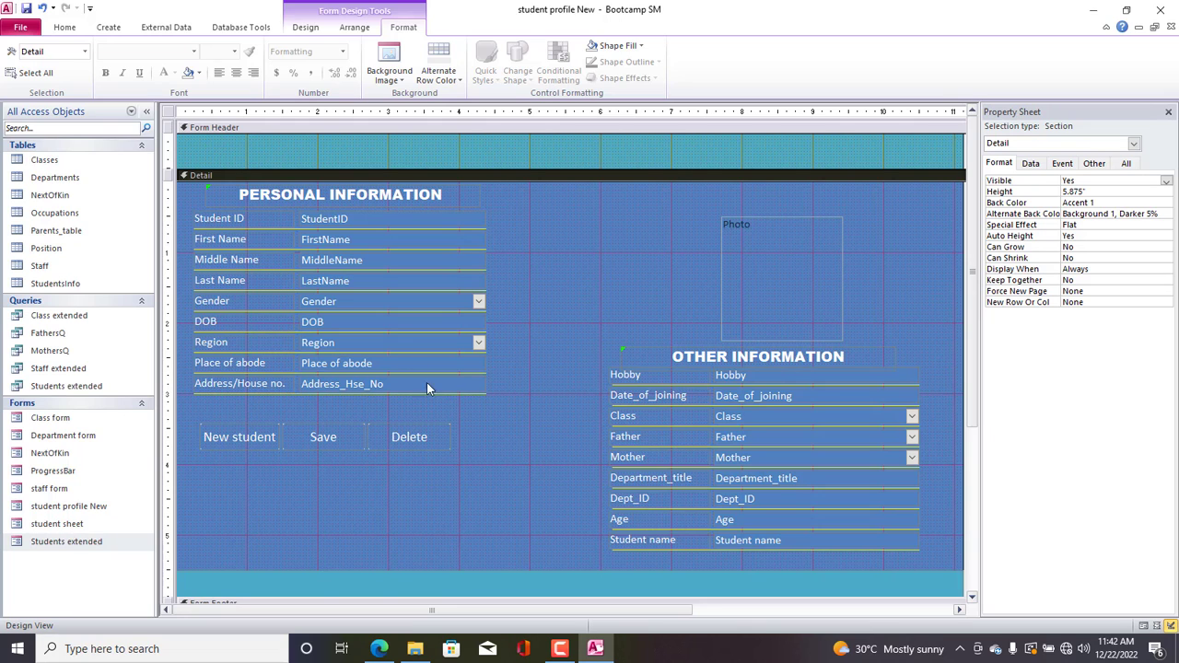
{"action": "left_click_drag", "start_coordinate": [432, 459], "coordinate": [248, 426]}
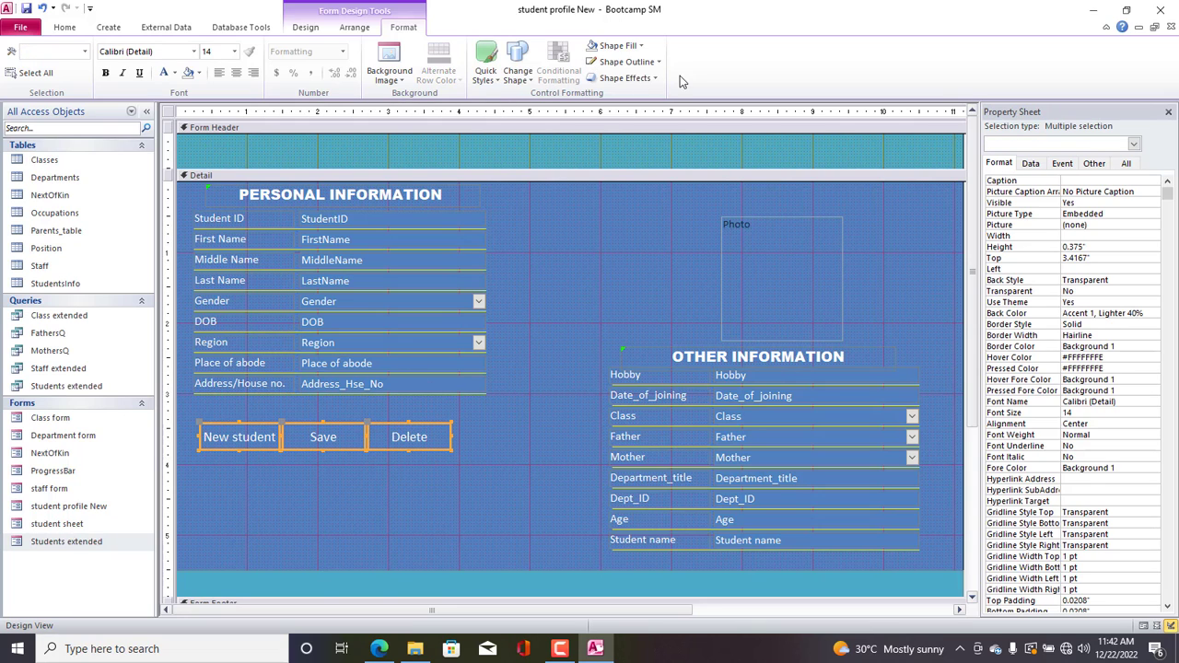
{"action": "left_click", "coordinate": [627, 61]}
{"action": "left_click", "coordinate": [592, 109]}
{"action": "right_click", "coordinate": [172, 110]}
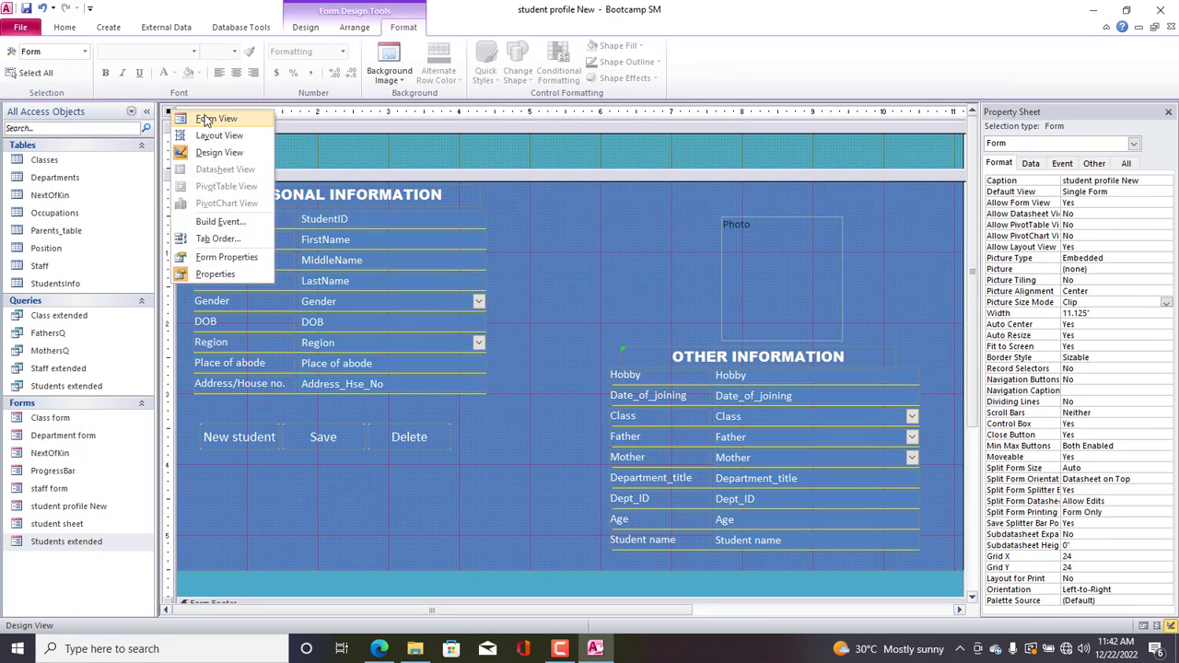
Run the form, confirm Save shows 'Record changes saved successfully.', then return to Design View.
{"action": "left_click", "coordinate": [205, 117]}
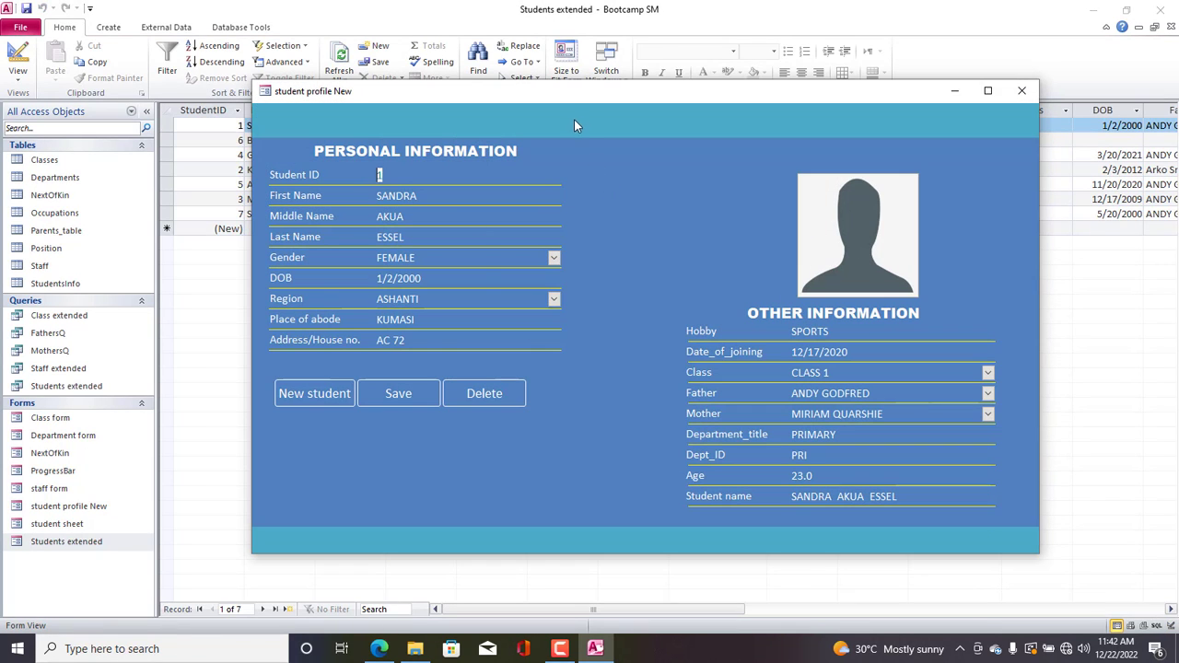
{"action": "left_click_drag", "start_coordinate": [564, 98], "coordinate": [578, 67]}
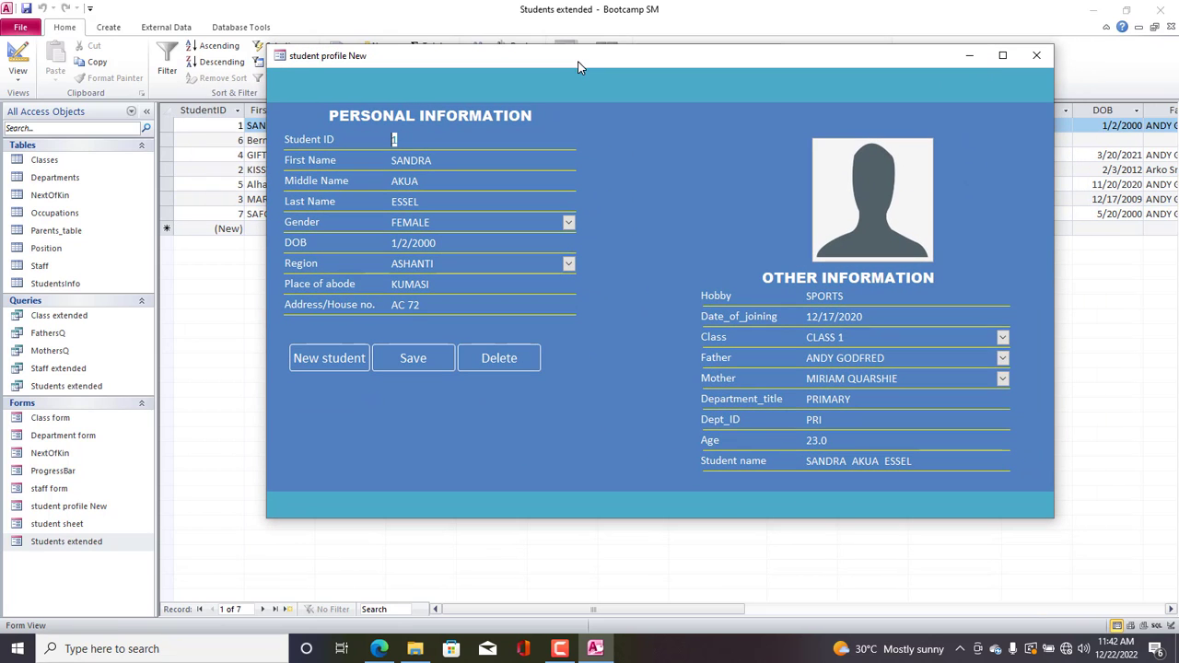
{"action": "left_click", "coordinate": [429, 360]}
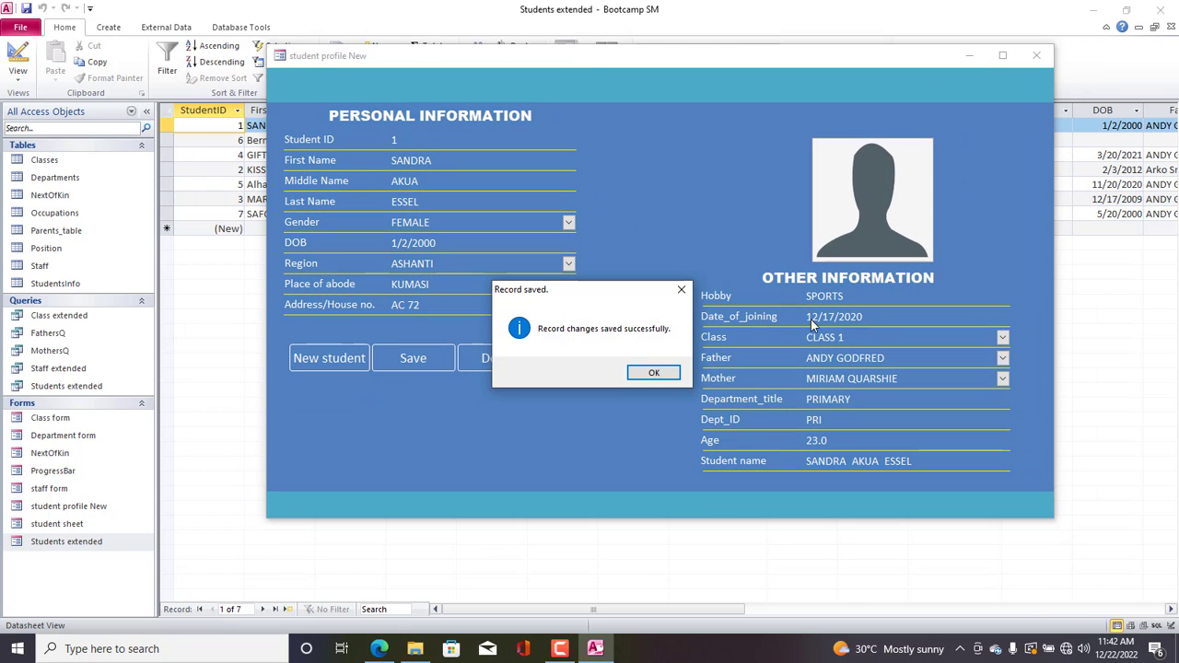
{"action": "left_click_drag", "start_coordinate": [694, 274], "coordinate": [696, 259]}
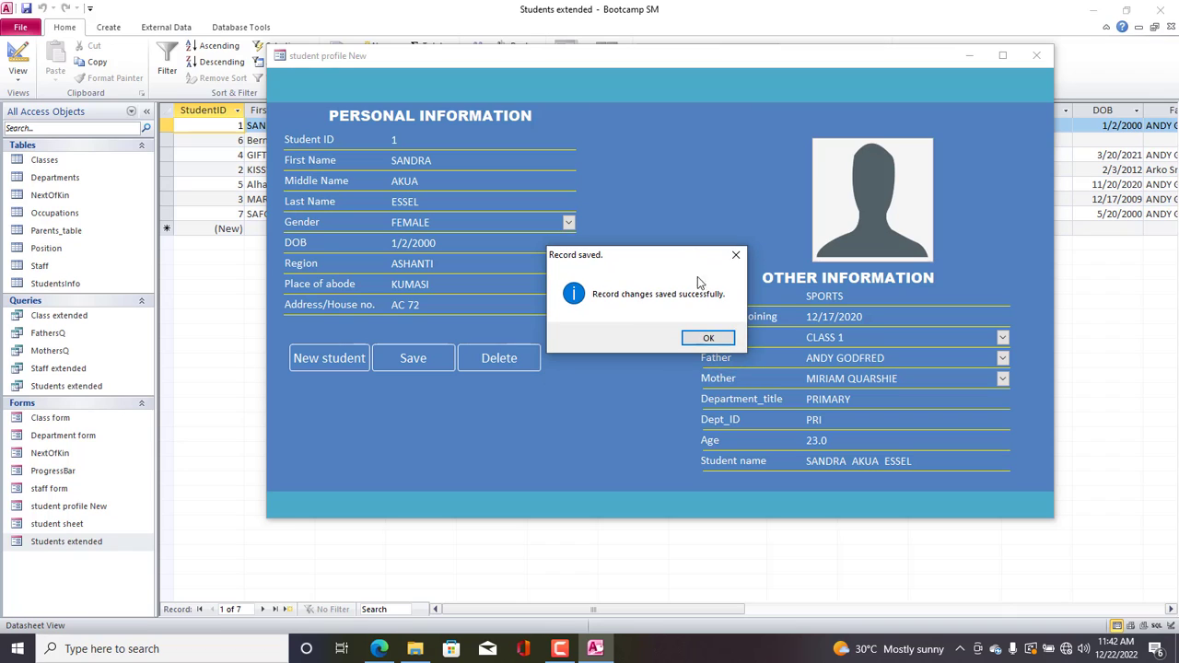
{"action": "left_click", "coordinate": [709, 337]}
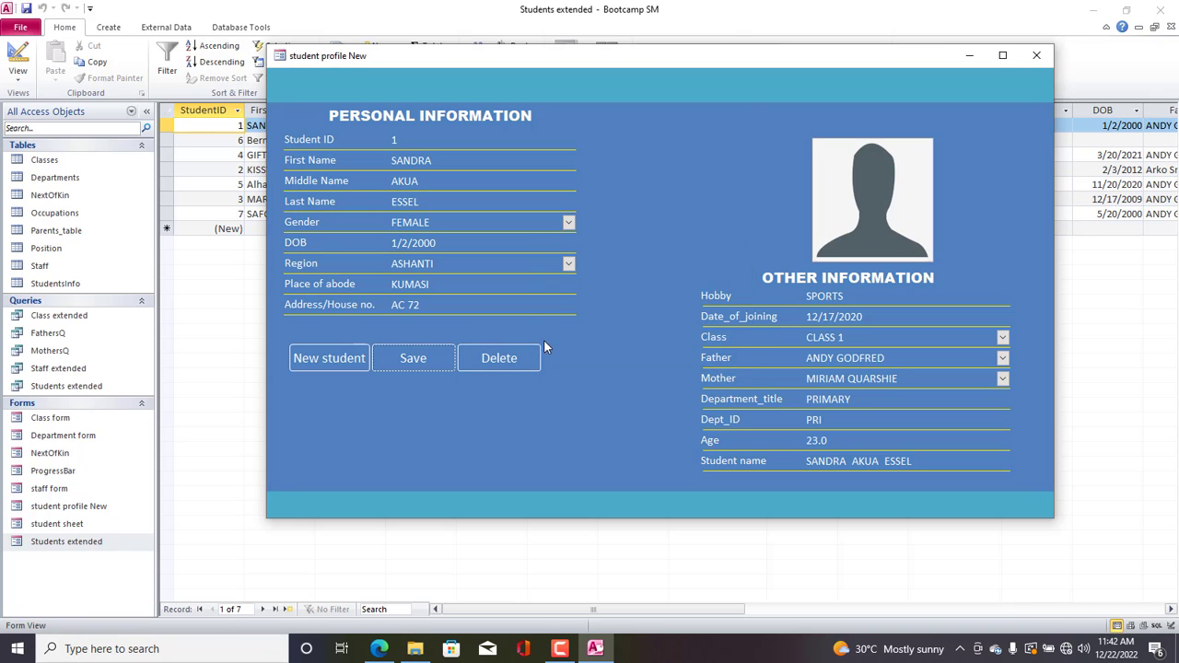
{"action": "right_click", "coordinate": [578, 329]}
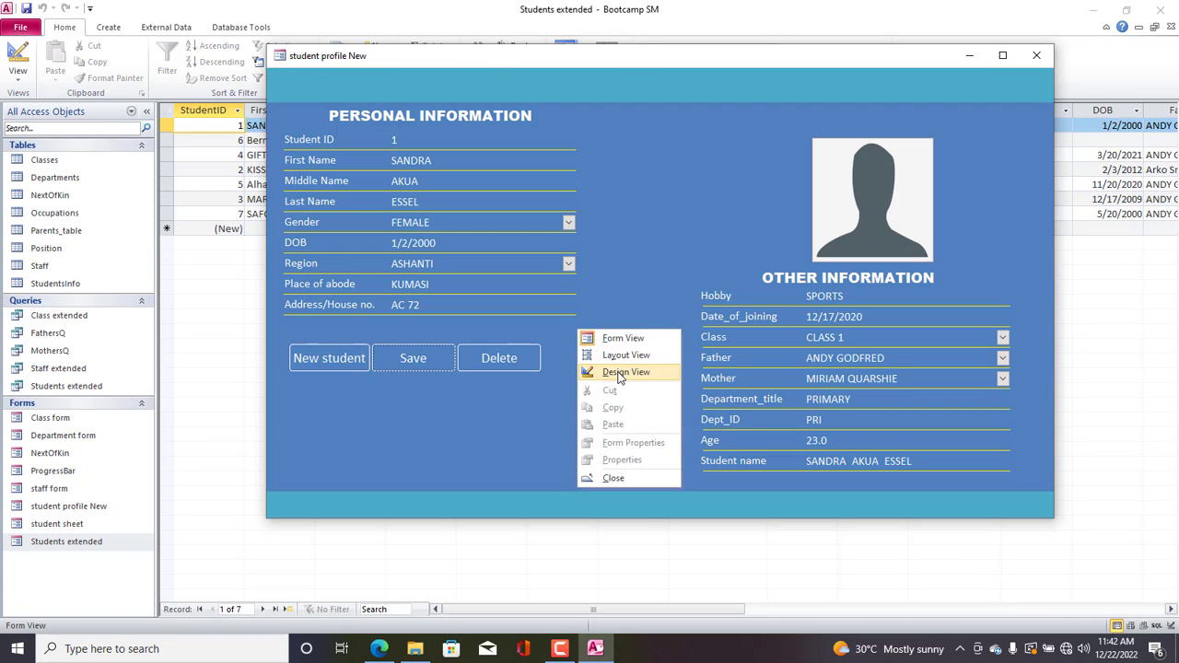
{"action": "left_click", "coordinate": [620, 373]}
Fill the Delete button with red.
{"action": "left_click", "coordinate": [407, 431]}
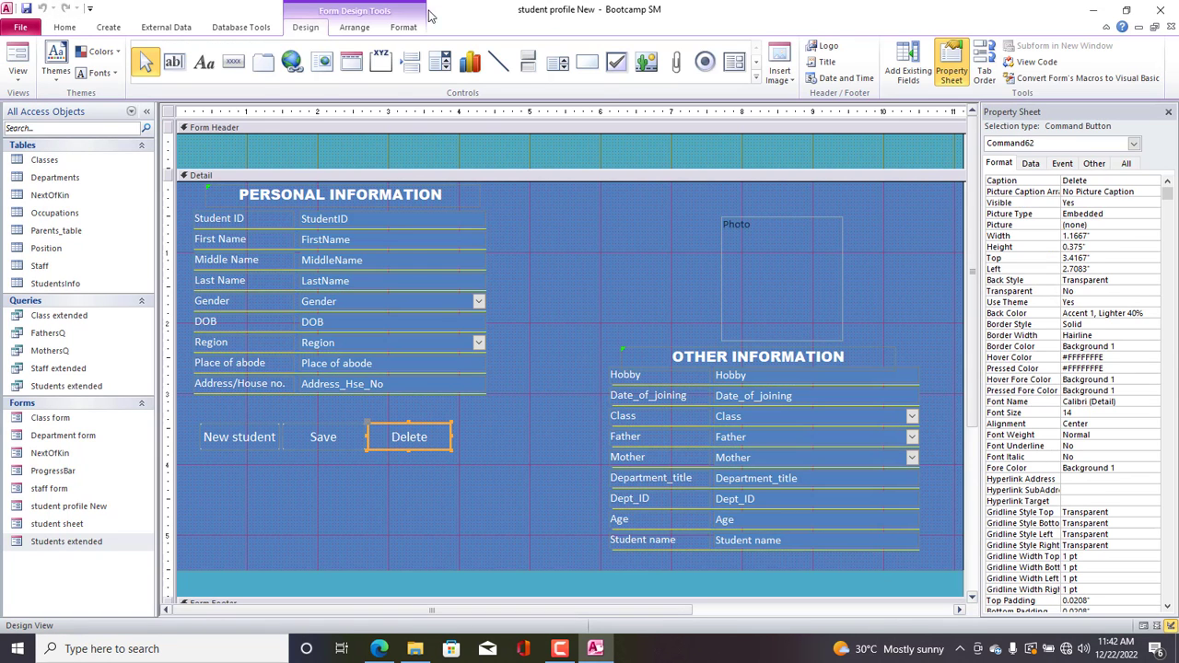
{"action": "left_click", "coordinate": [410, 26]}
{"action": "left_click", "coordinate": [613, 45]}
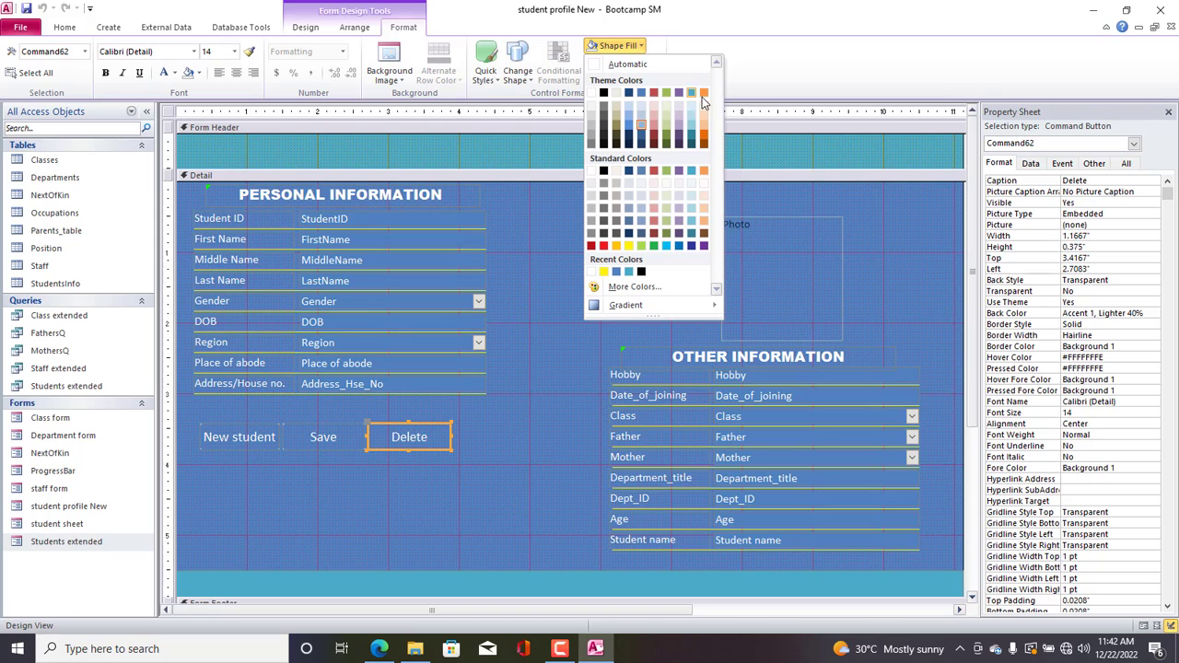
{"action": "left_click", "coordinate": [593, 247]}
{"action": "left_click", "coordinate": [539, 403]}
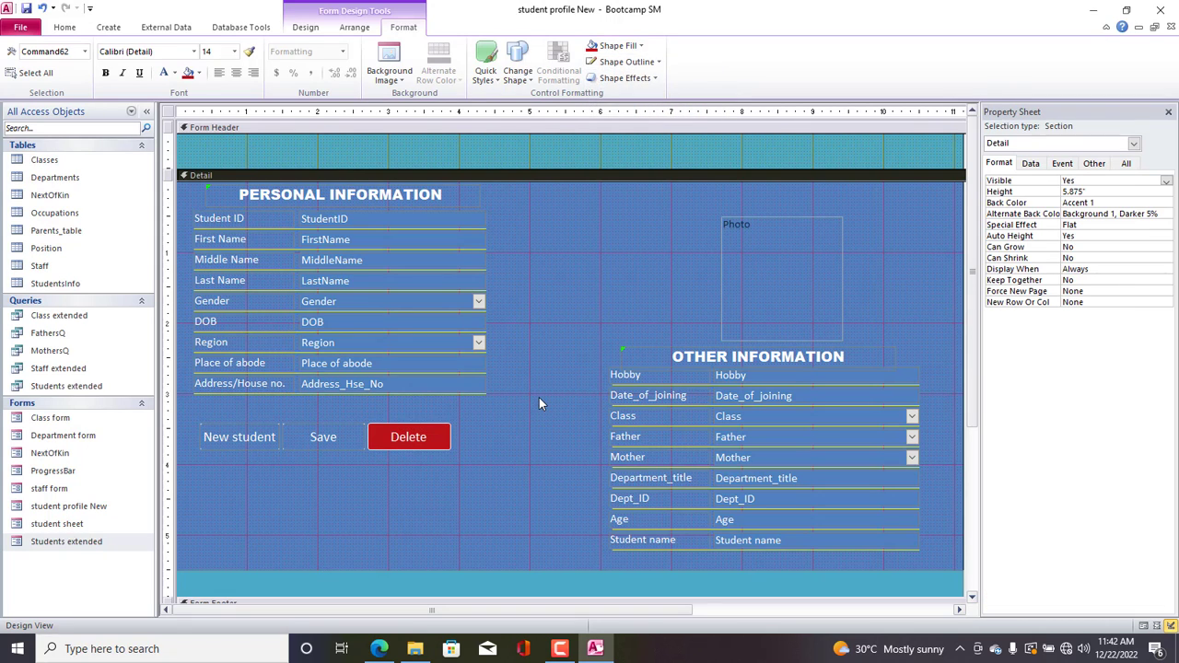
Preview the form in Form View and compare it with the Students extended form.
{"action": "left_click", "coordinate": [165, 112]}
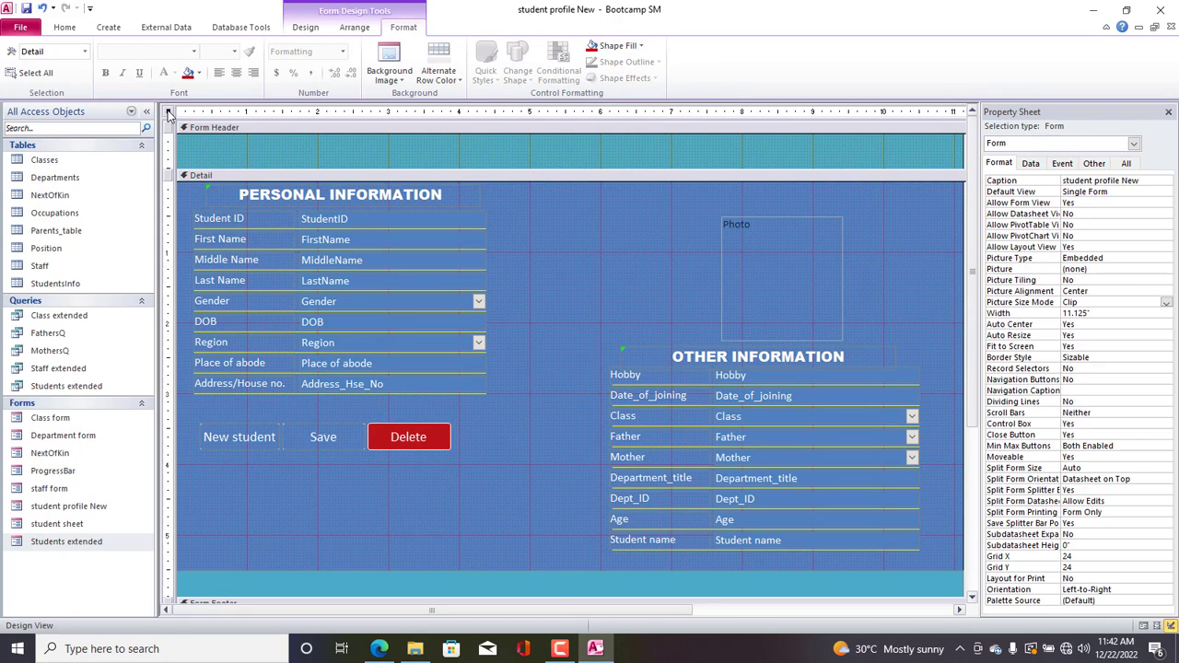
{"action": "right_click", "coordinate": [165, 113]}
{"action": "left_click", "coordinate": [189, 127]}
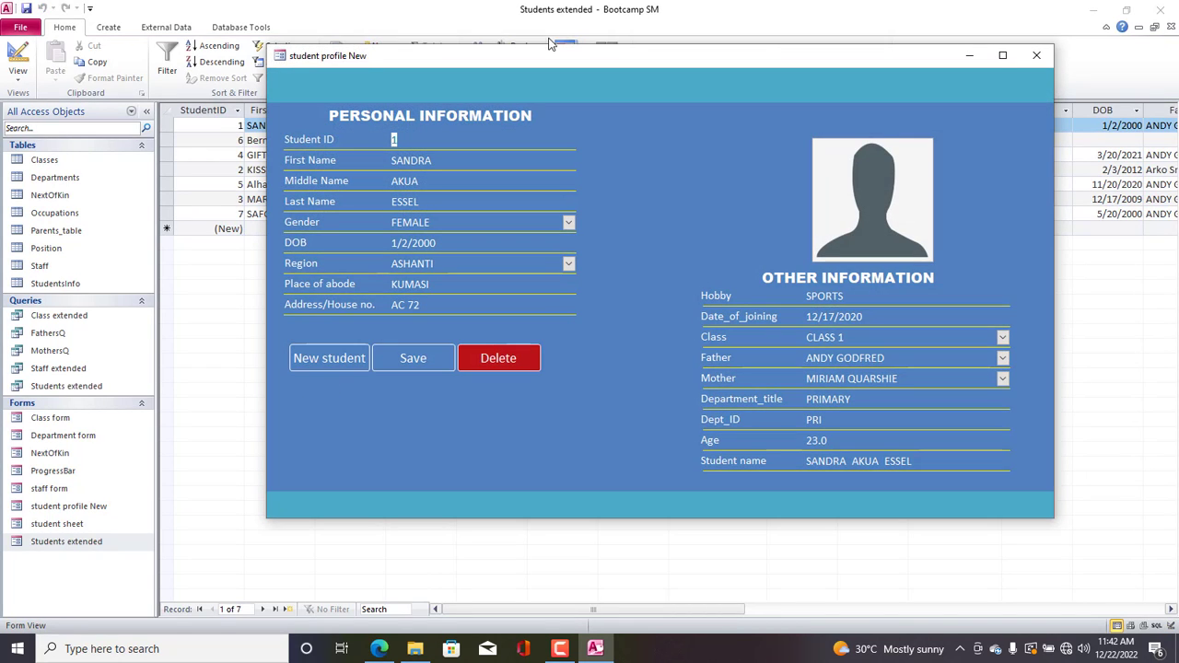
{"action": "left_click_drag", "start_coordinate": [550, 65], "coordinate": [465, 81]}
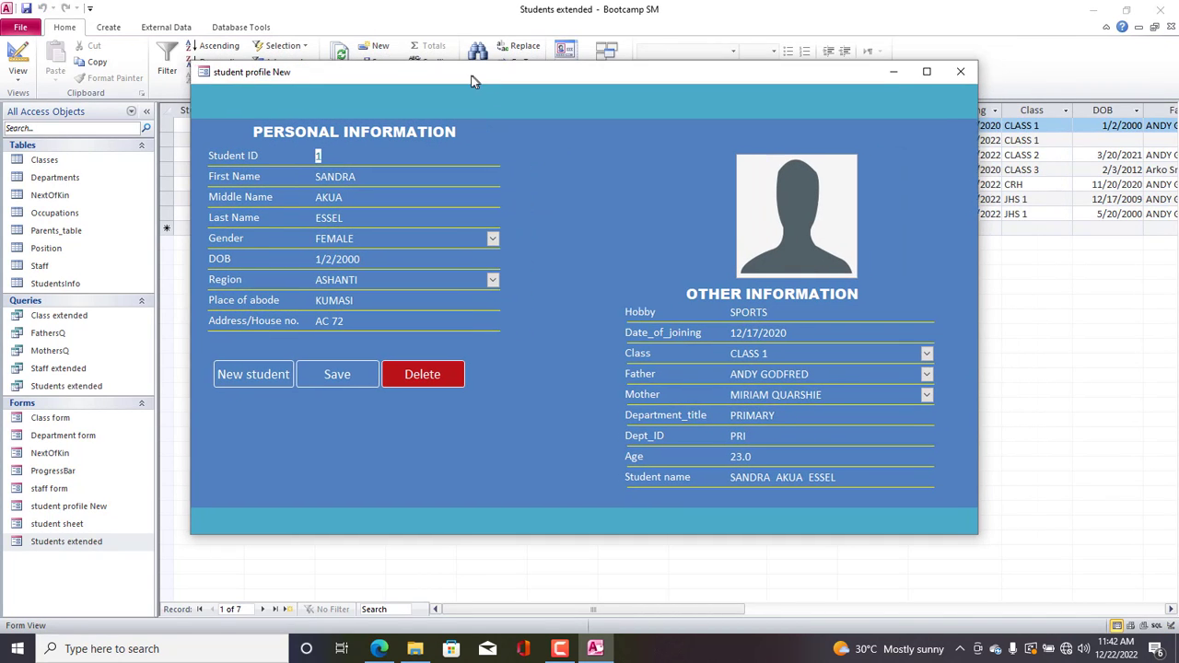
{"action": "double_click", "coordinate": [91, 546]}
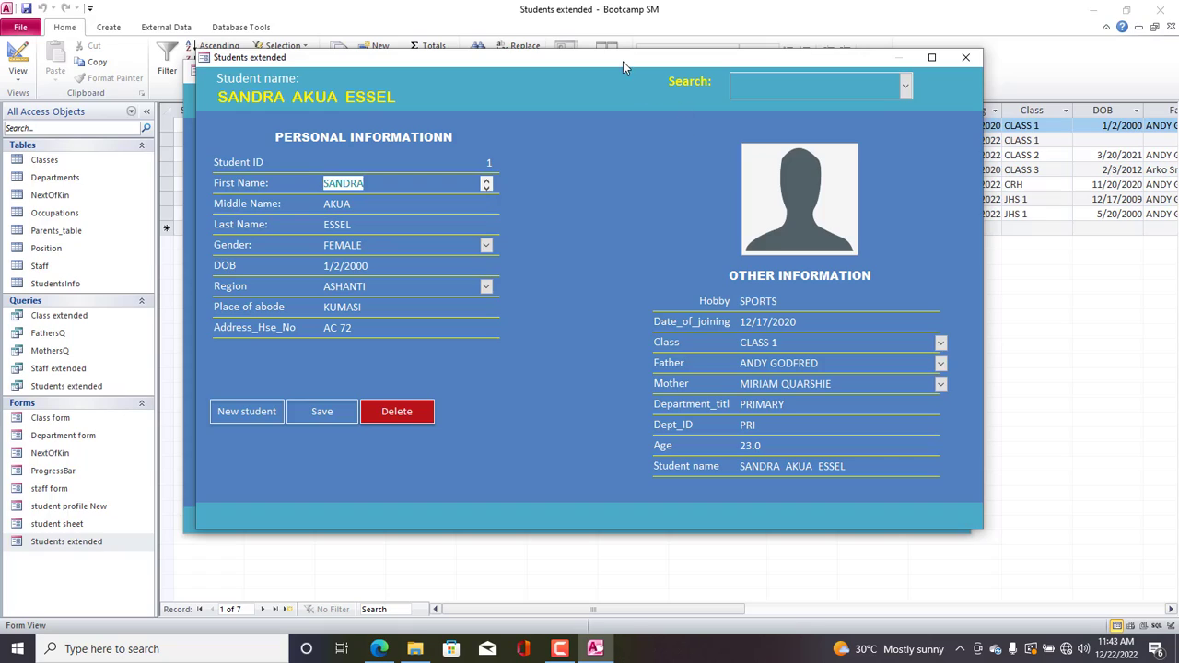
{"action": "left_click_drag", "start_coordinate": [622, 65], "coordinate": [607, 88]}
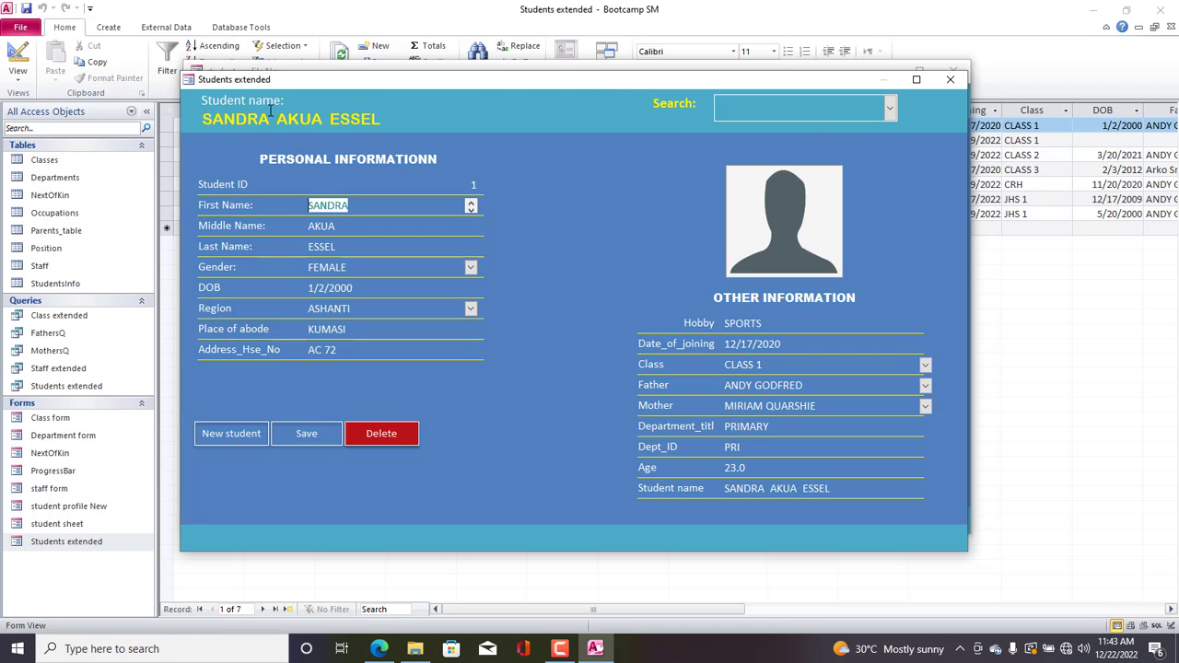
{"action": "left_click", "coordinate": [950, 80]}
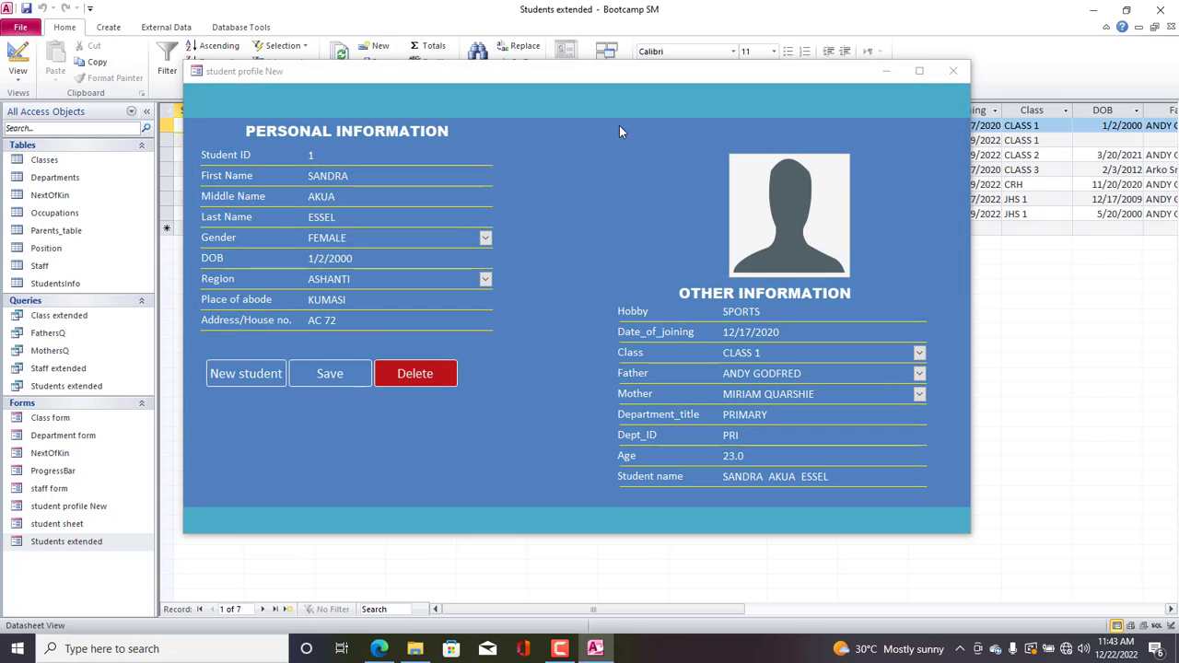
{"action": "right_click", "coordinate": [609, 113]}
In Design View, make the form header taller.
{"action": "left_click", "coordinate": [650, 159]}
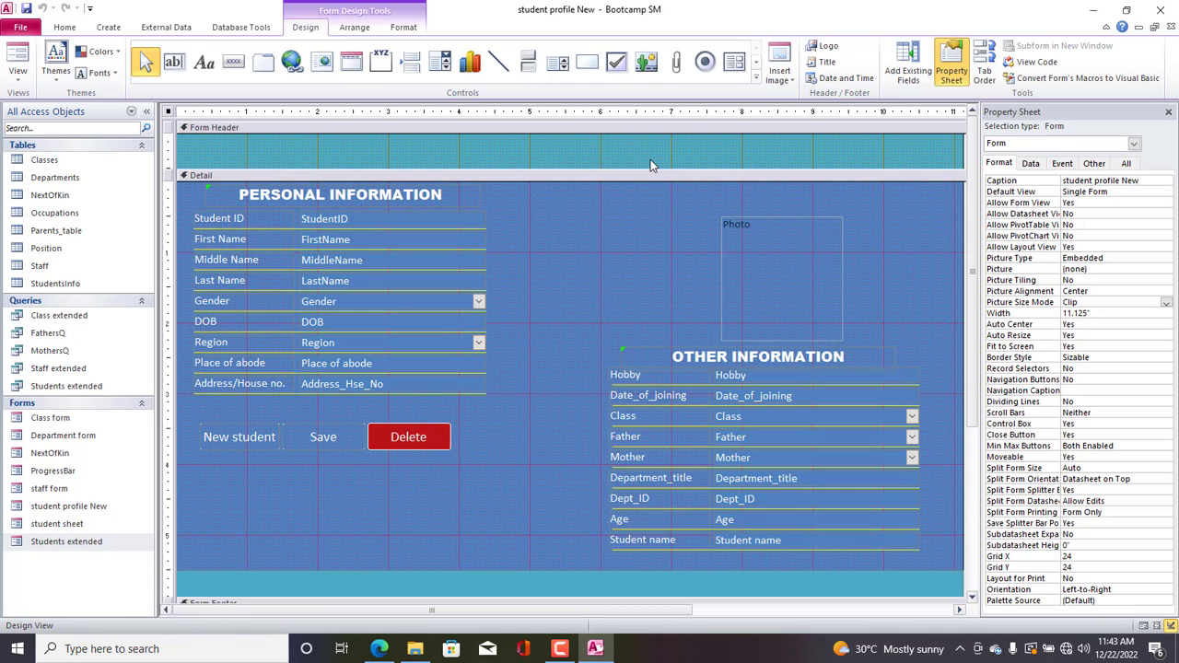
{"action": "left_click", "coordinate": [218, 145]}
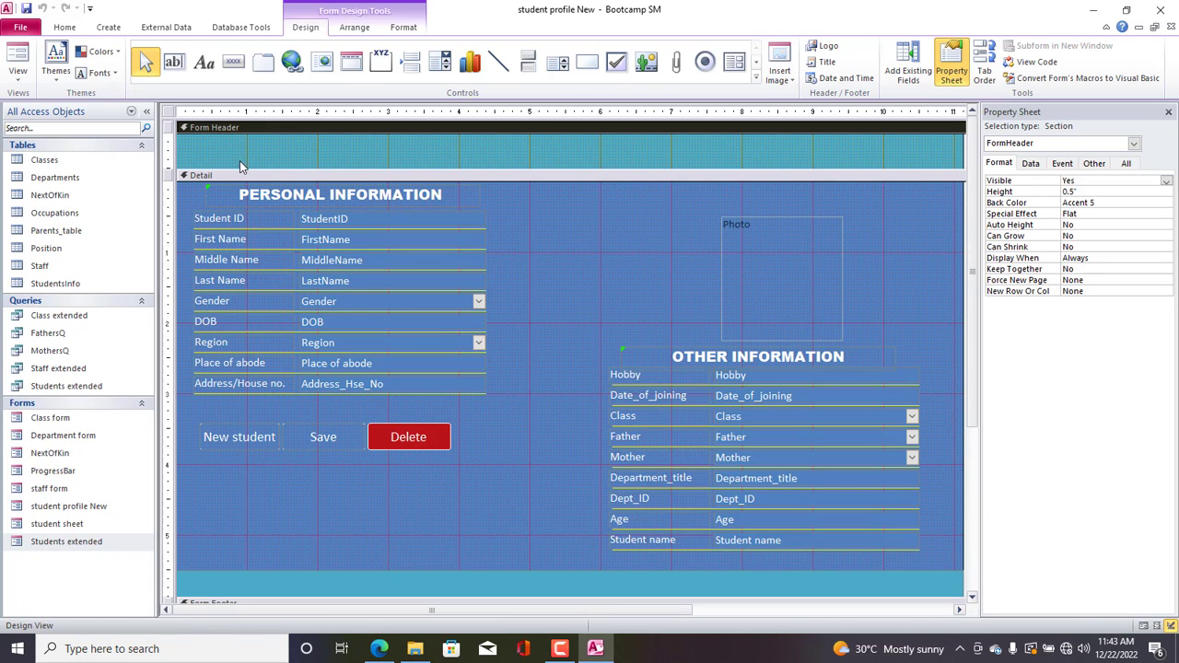
{"action": "left_click_drag", "start_coordinate": [240, 168], "coordinate": [239, 177]}
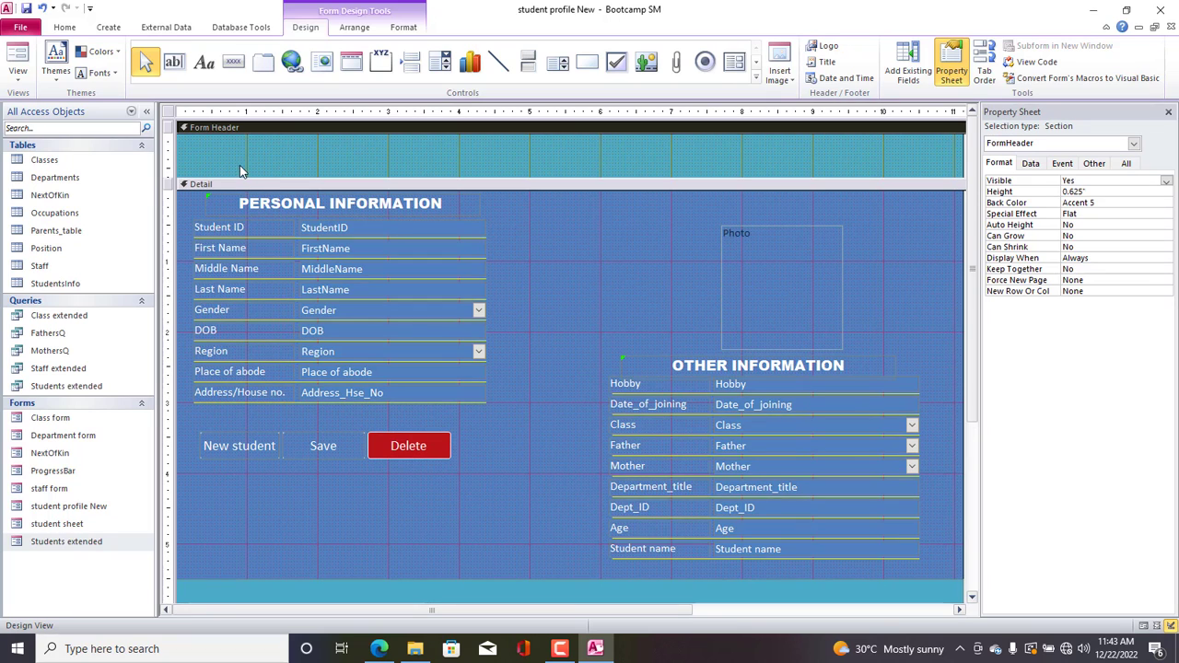
Place the Student name field in the header and shorten its label to 'Student'.
{"action": "left_click", "coordinate": [908, 65]}
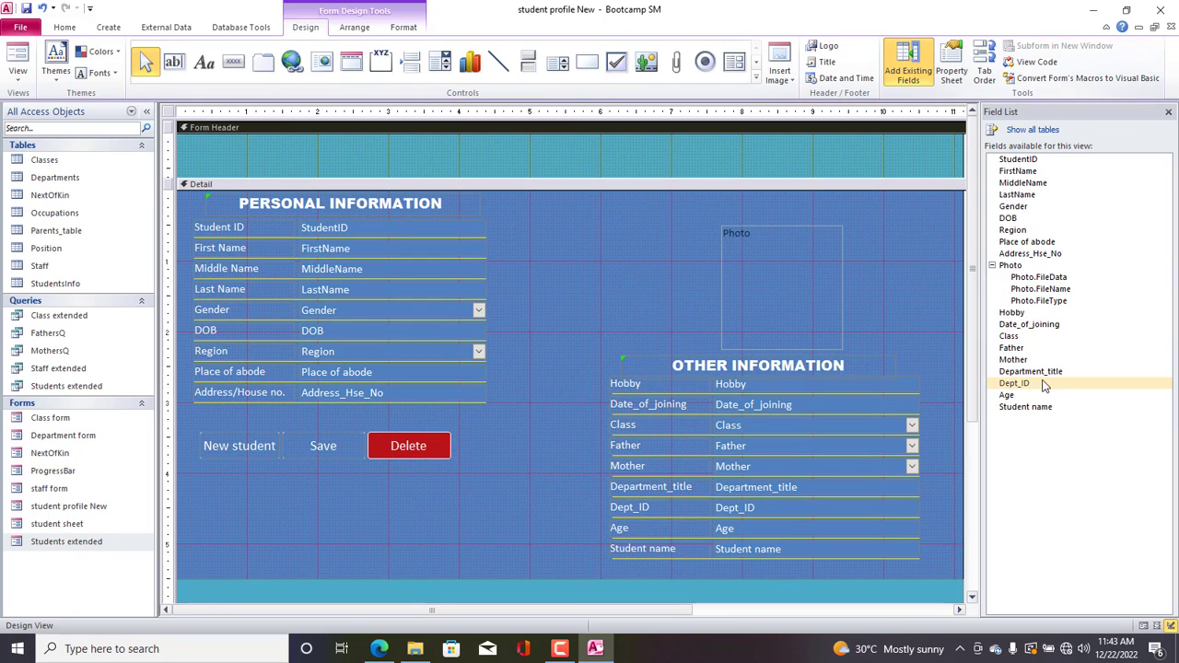
{"action": "left_click_drag", "start_coordinate": [1041, 412], "coordinate": [279, 161]}
{"action": "left_click", "coordinate": [253, 168]}
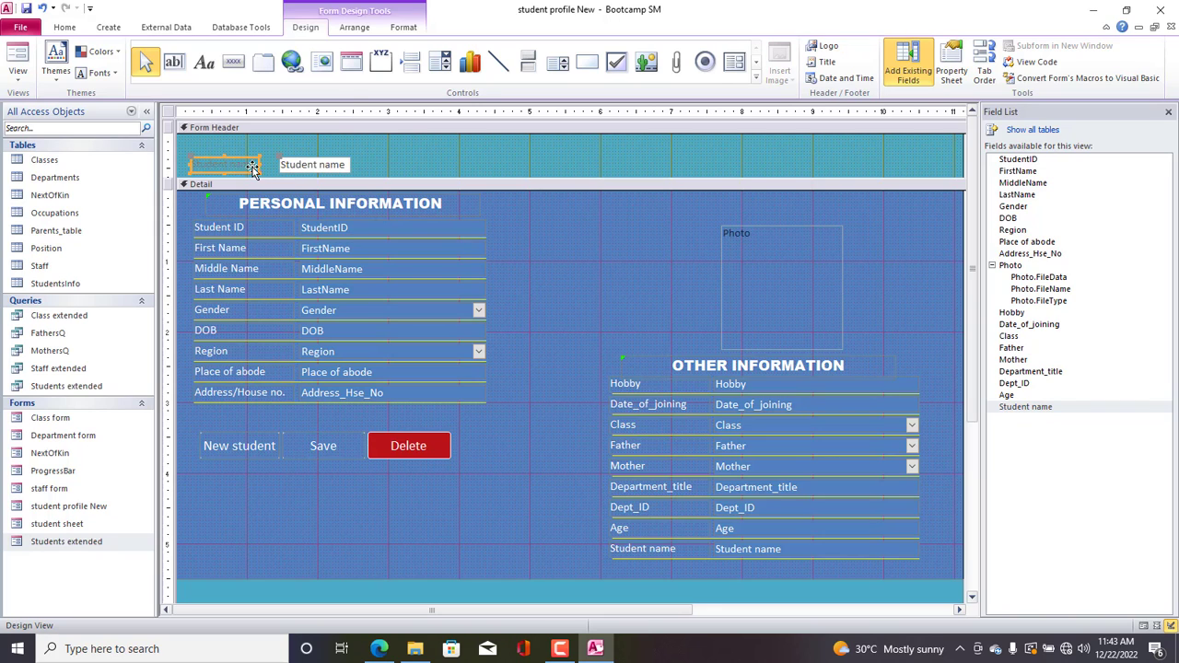
{"action": "left_click", "coordinate": [219, 150]}
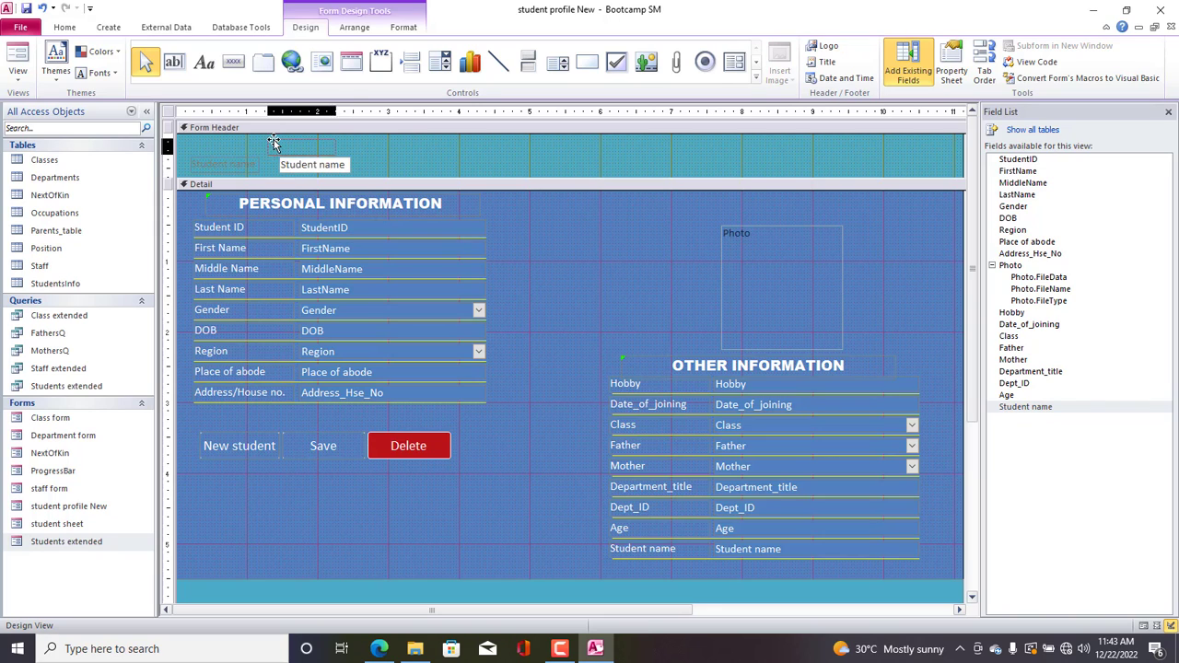
{"action": "left_click_drag", "start_coordinate": [282, 143], "coordinate": [283, 144]}
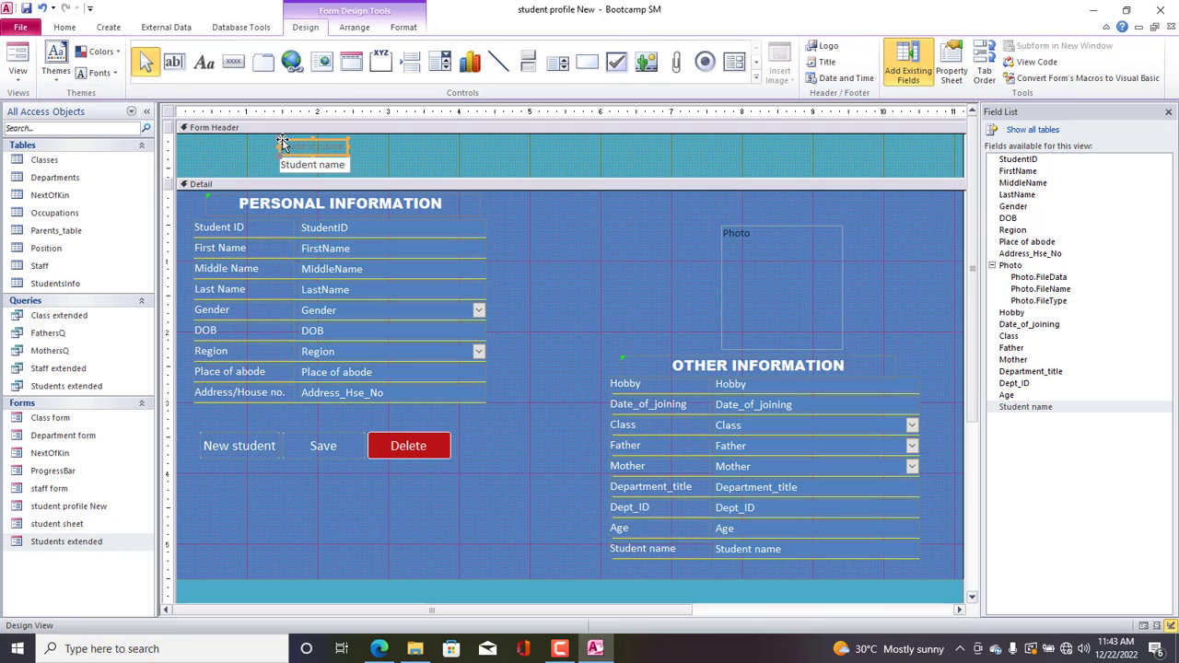
{"action": "double_click", "coordinate": [331, 145]}
{"action": "key", "text": "BackSpace"}
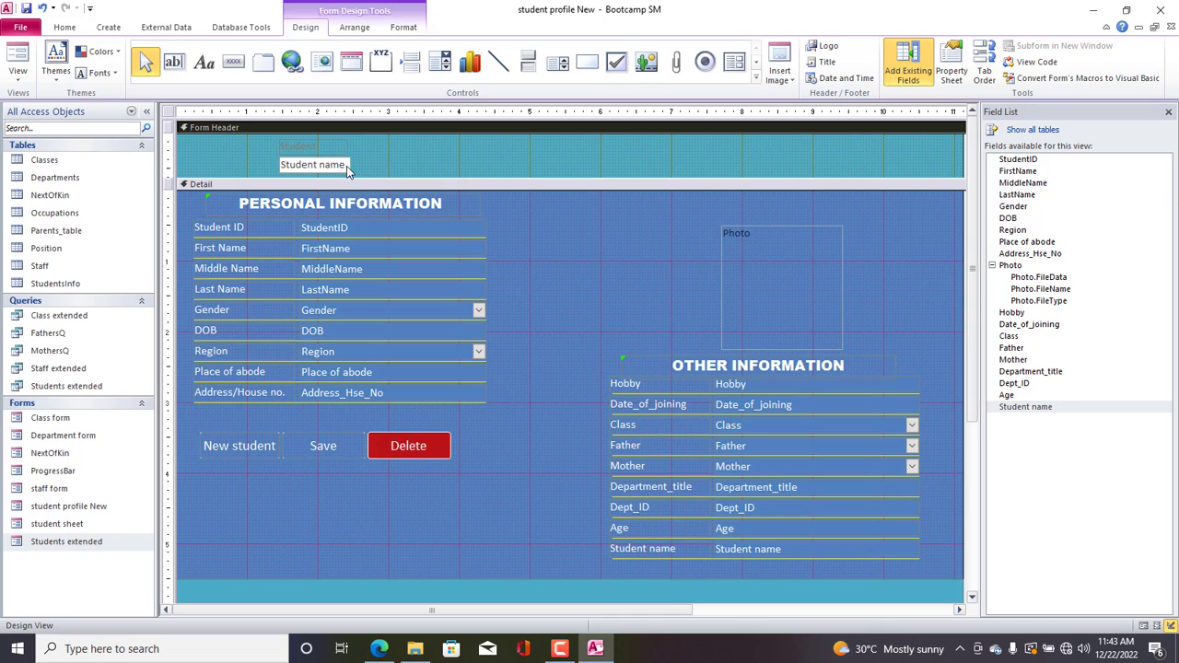
Widen the Student name box and slightly enlarge the header and Student: label.
{"action": "left_click", "coordinate": [350, 164]}
{"action": "left_click_drag", "start_coordinate": [396, 164], "coordinate": [500, 180]}
{"action": "left_click", "coordinate": [494, 174]}
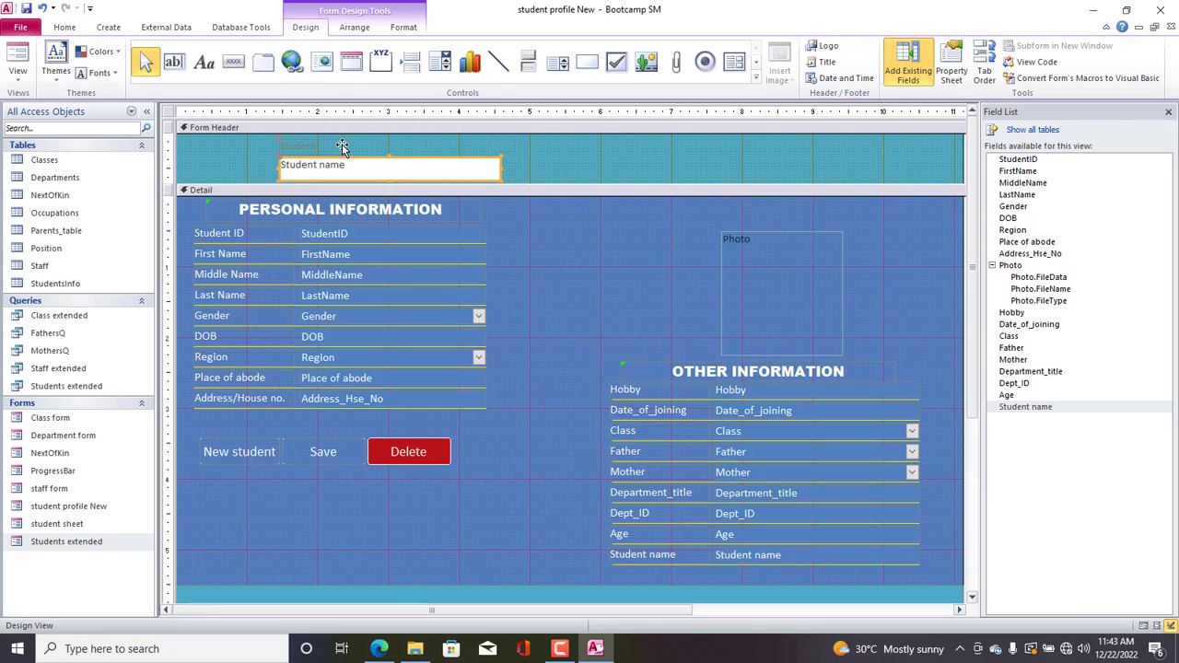
{"action": "left_click", "coordinate": [346, 141]}
{"action": "left_click_drag", "start_coordinate": [346, 141], "coordinate": [352, 135]}
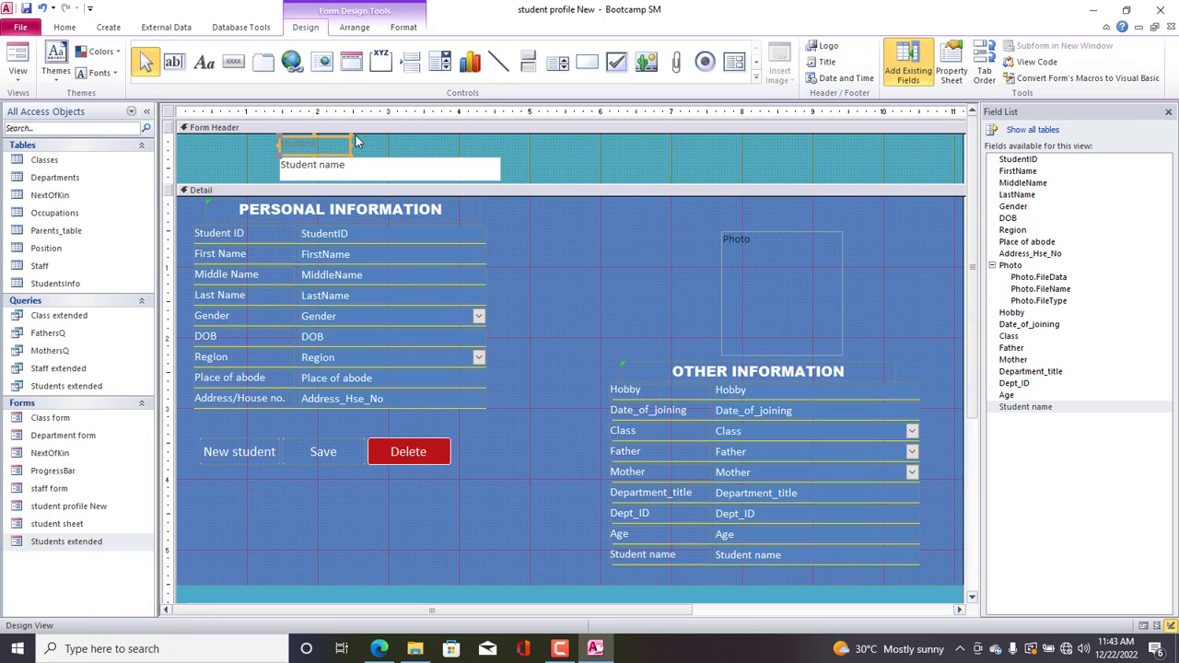
{"action": "left_click", "coordinate": [488, 170]}
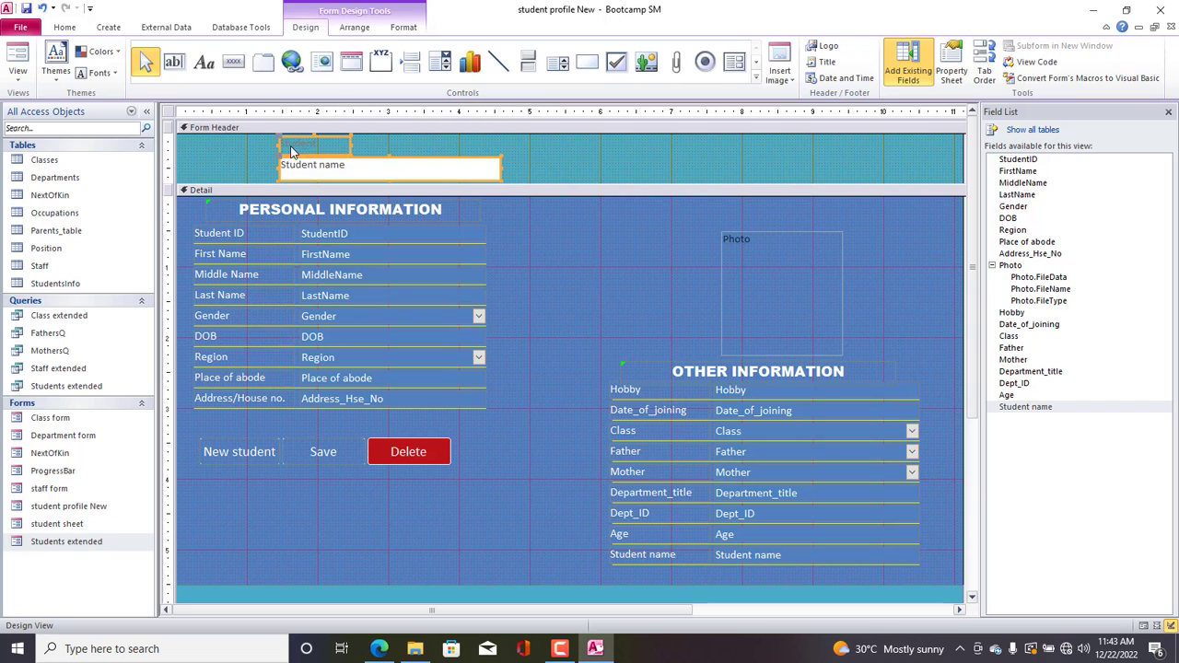
Give the header controls a transparent background, white text and a larger font.
{"action": "left_click", "coordinate": [403, 27]}
{"action": "left_click", "coordinate": [608, 46]}
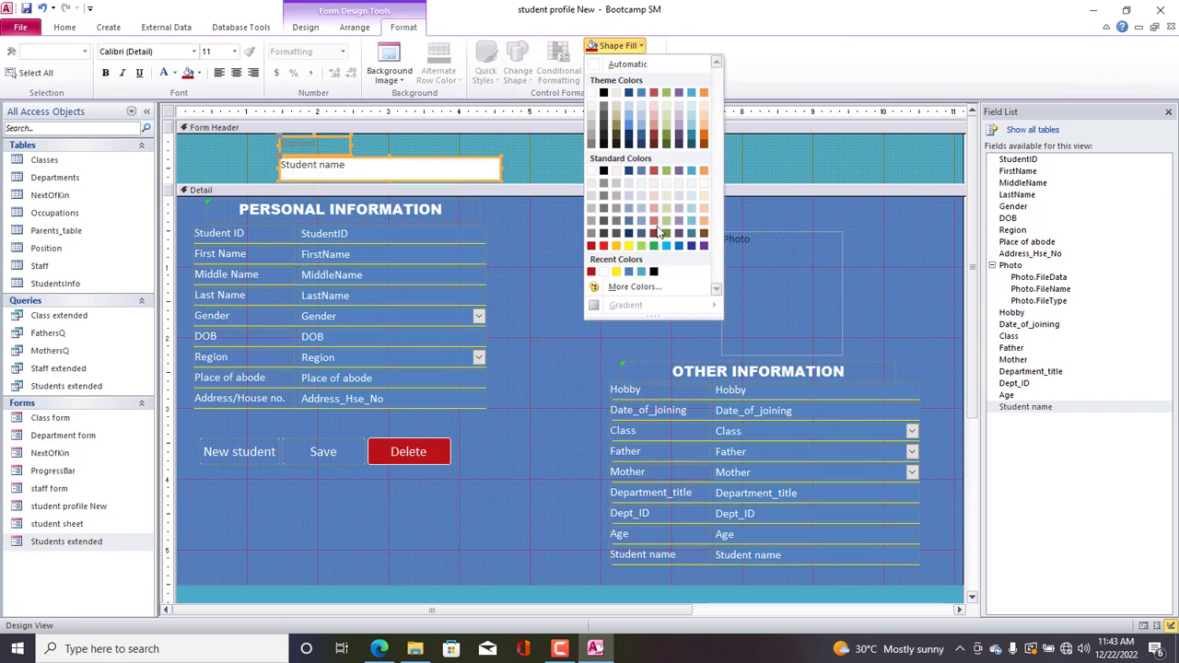
{"action": "left_click", "coordinate": [199, 74]}
{"action": "left_click", "coordinate": [223, 315]}
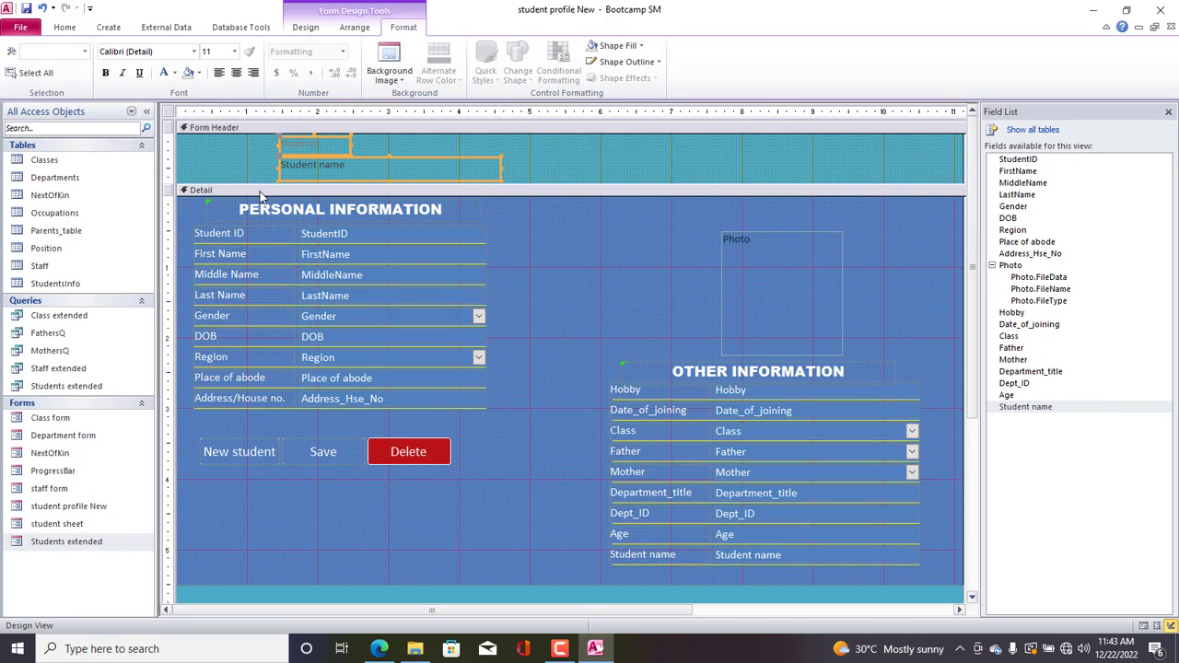
{"action": "left_click", "coordinate": [164, 72]}
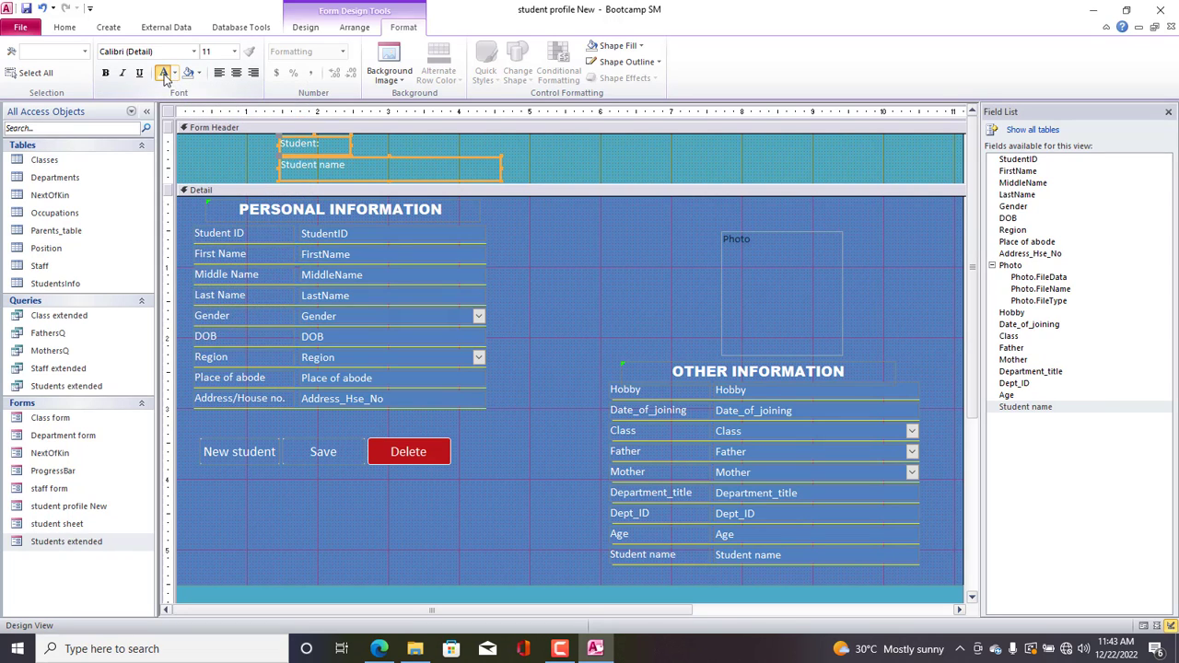
{"action": "left_click", "coordinate": [235, 51]}
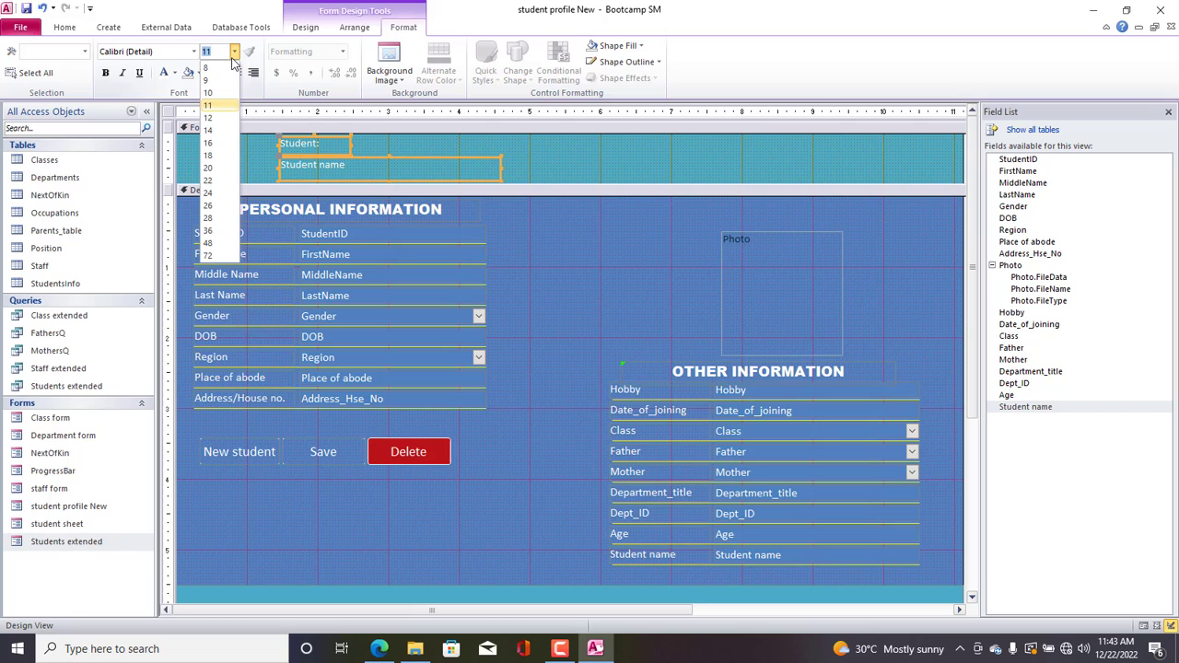
{"action": "left_click", "coordinate": [216, 155]}
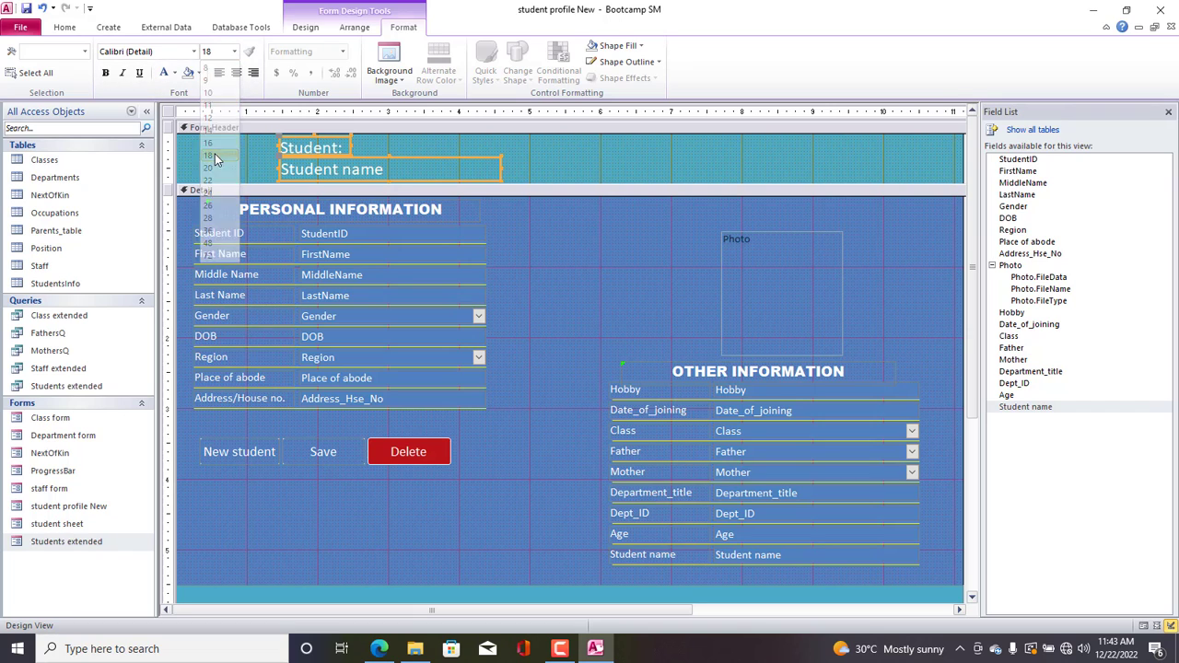
{"action": "left_click", "coordinate": [369, 151]}
Set the Student: label to 14-point orange text.
{"action": "left_click", "coordinate": [336, 150]}
{"action": "left_click", "coordinate": [235, 52]}
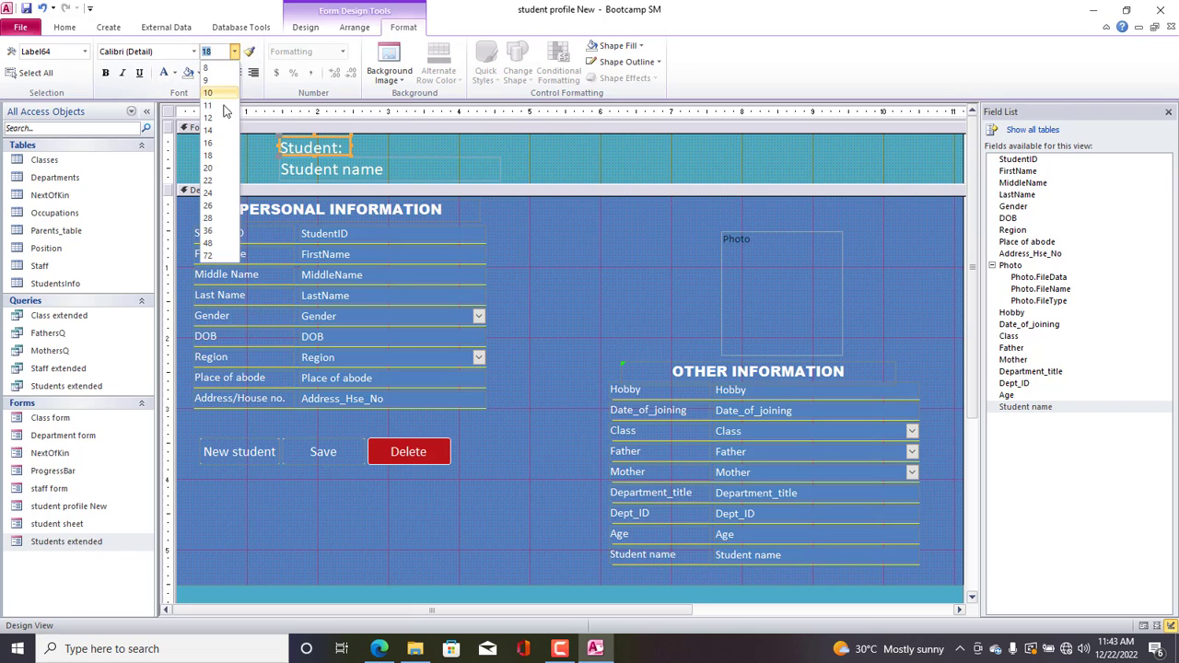
{"action": "left_click", "coordinate": [212, 130]}
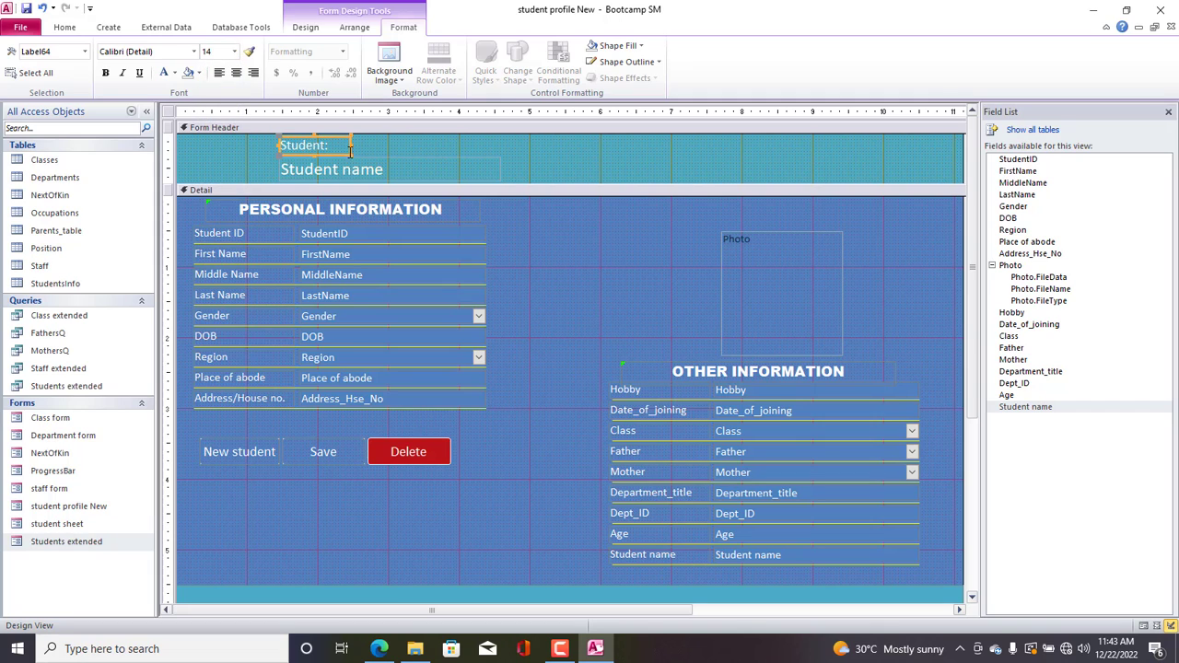
{"action": "left_click", "coordinate": [174, 72]}
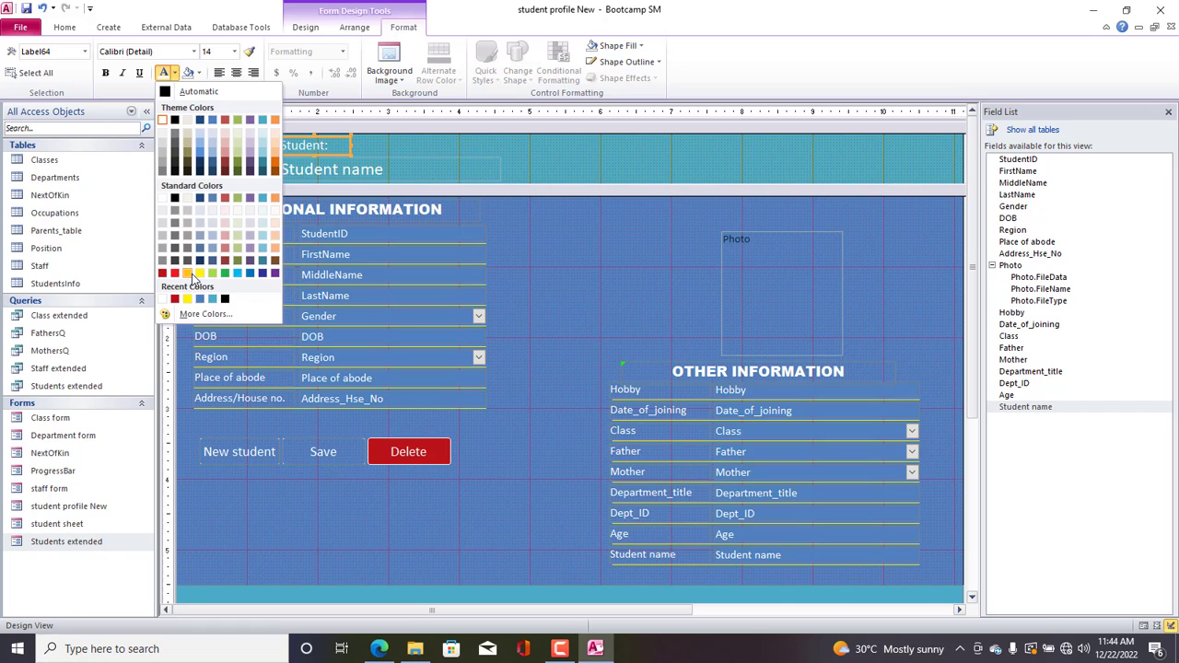
{"action": "left_click", "coordinate": [191, 275]}
{"action": "left_click", "coordinate": [174, 74]}
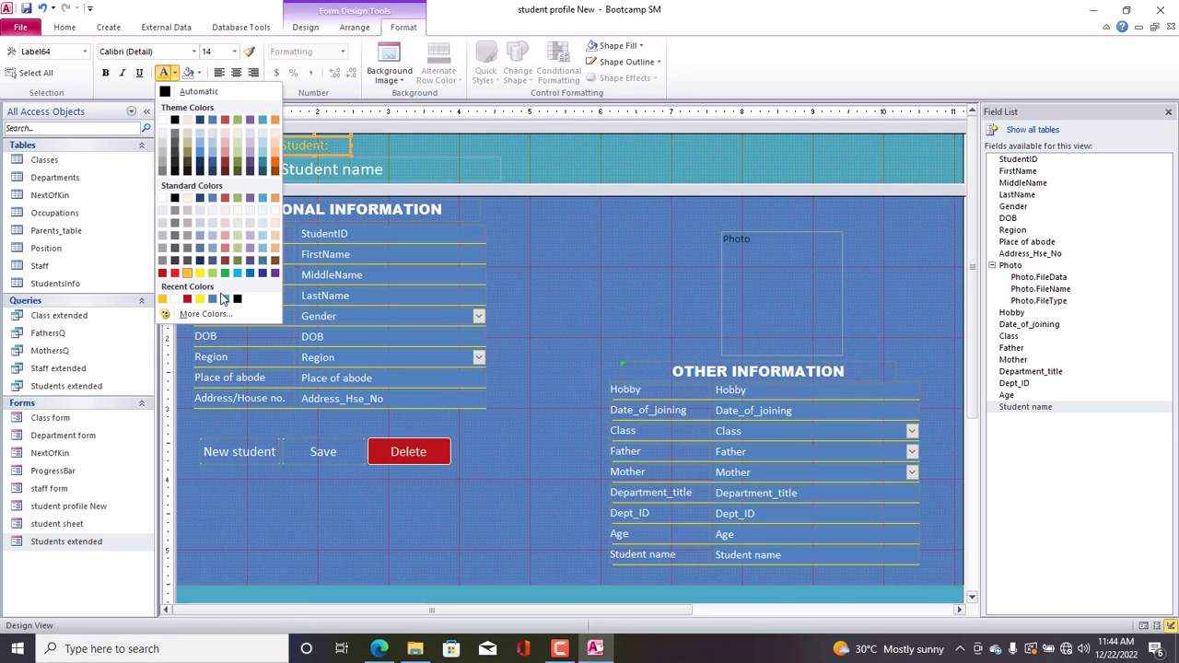
{"action": "left_click", "coordinate": [199, 274]}
Remove both controls' outlines, widen the Student name box to about 4.54 inches, and bold them.
{"action": "left_click_drag", "start_coordinate": [530, 164], "coordinate": [225, 147]}
{"action": "double_click", "coordinate": [457, 153]}
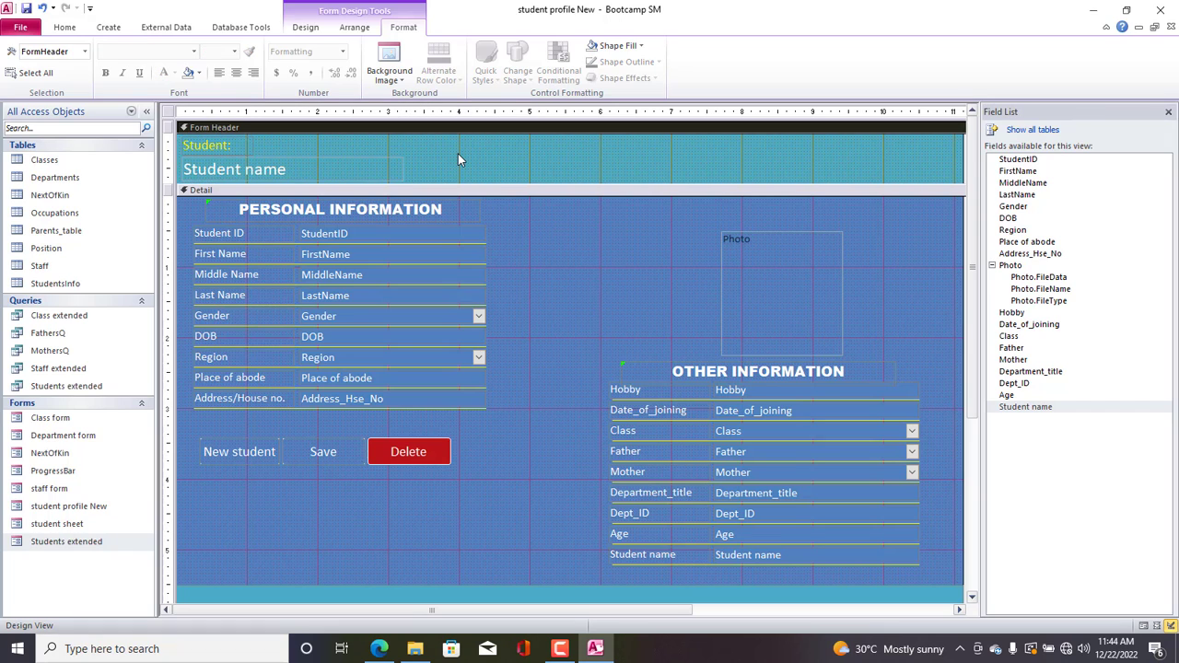
{"action": "left_click_drag", "start_coordinate": [480, 176], "coordinate": [181, 145]}
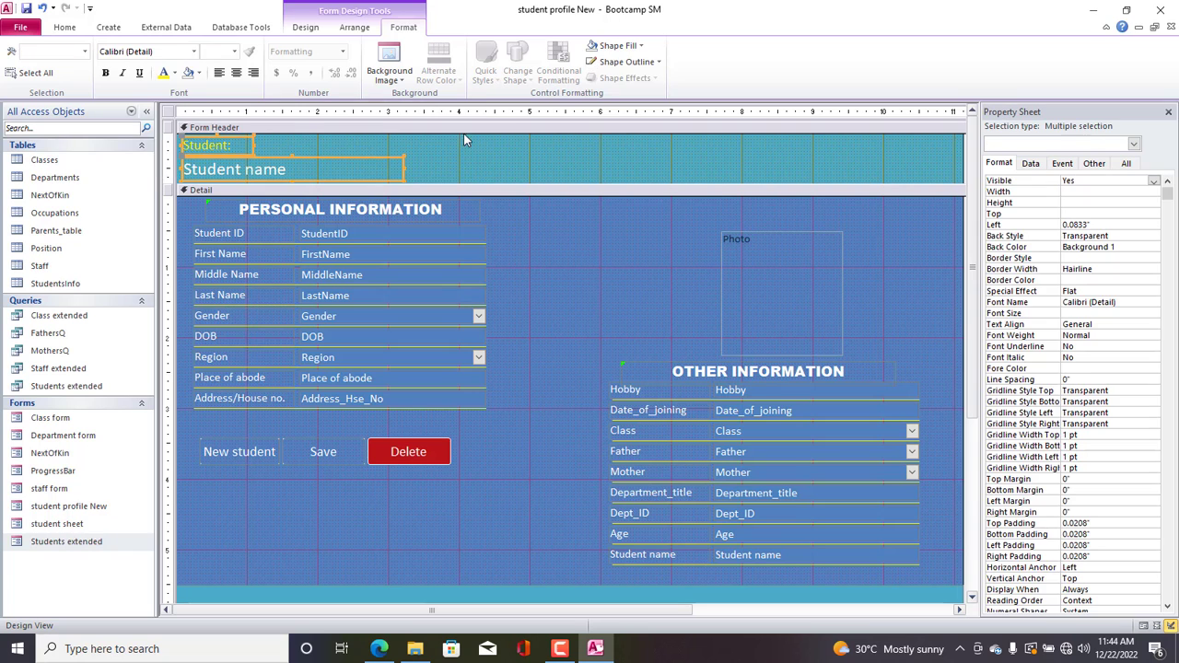
{"action": "left_click", "coordinate": [627, 62]}
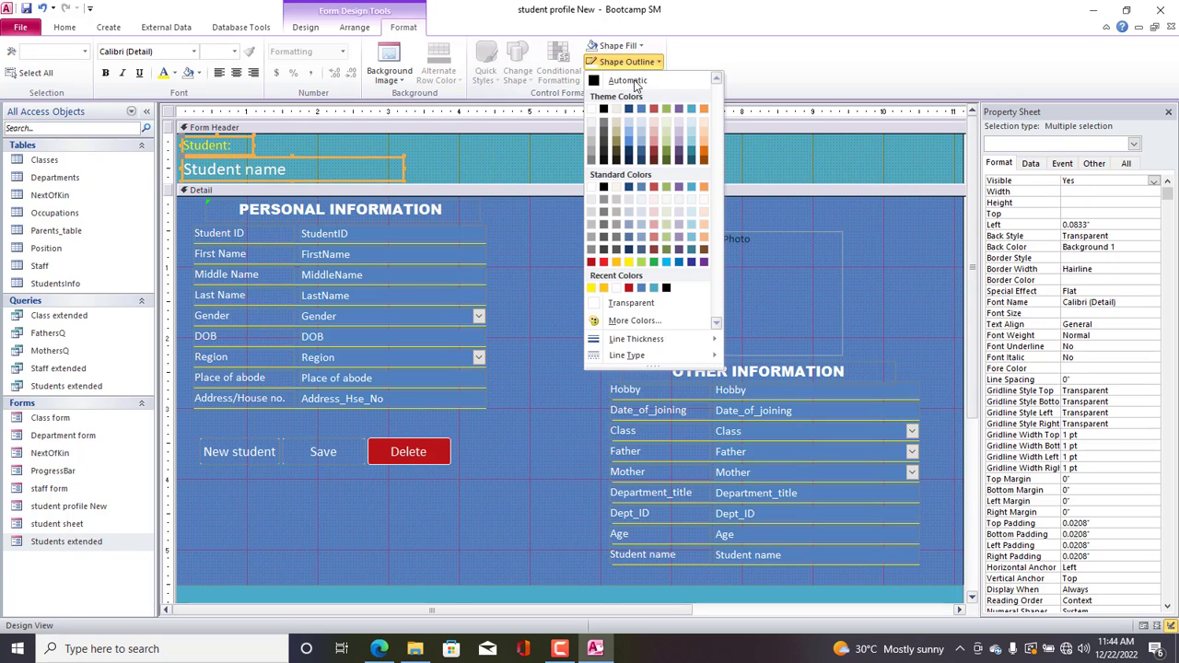
{"action": "left_click", "coordinate": [660, 305]}
{"action": "left_click", "coordinate": [432, 159]}
{"action": "left_click", "coordinate": [403, 173]}
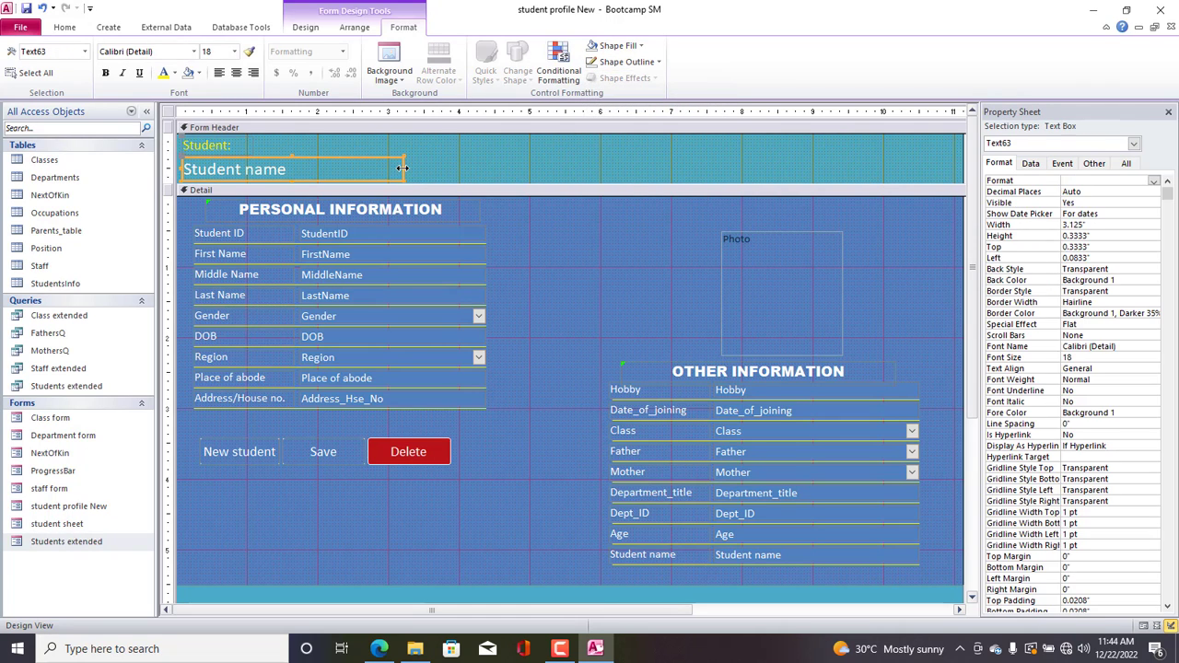
{"action": "left_click_drag", "start_coordinate": [402, 173], "coordinate": [187, 145]}
{"action": "left_click", "coordinate": [106, 73]}
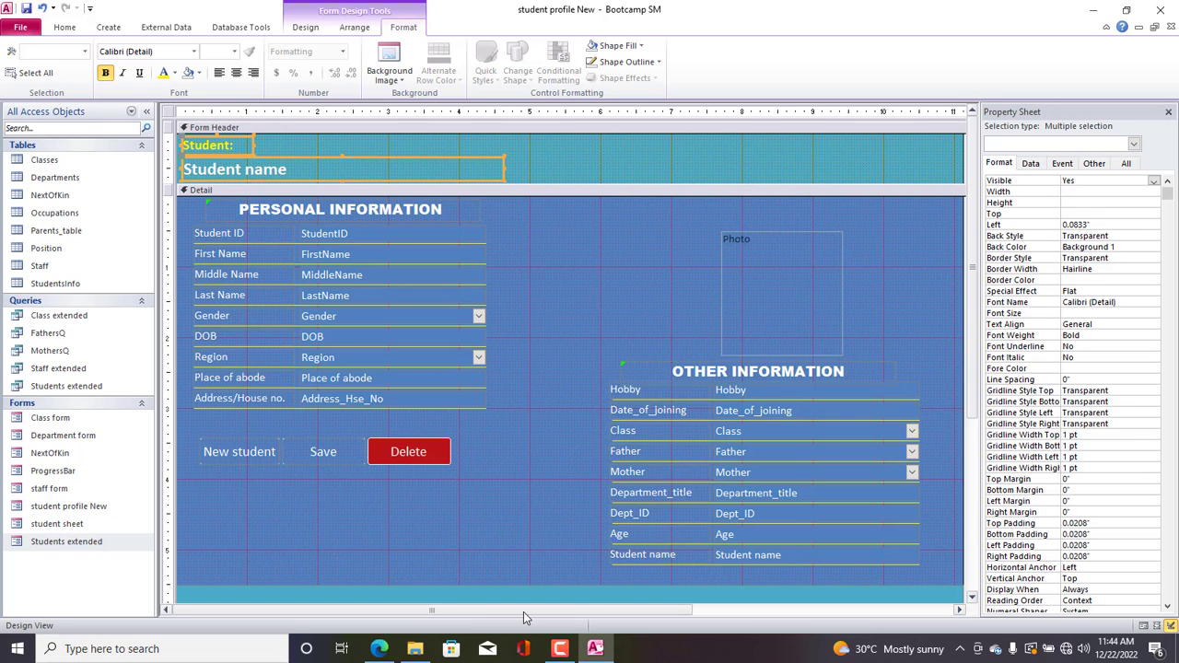
{"action": "left_click_drag", "start_coordinate": [524, 612], "coordinate": [600, 611]}
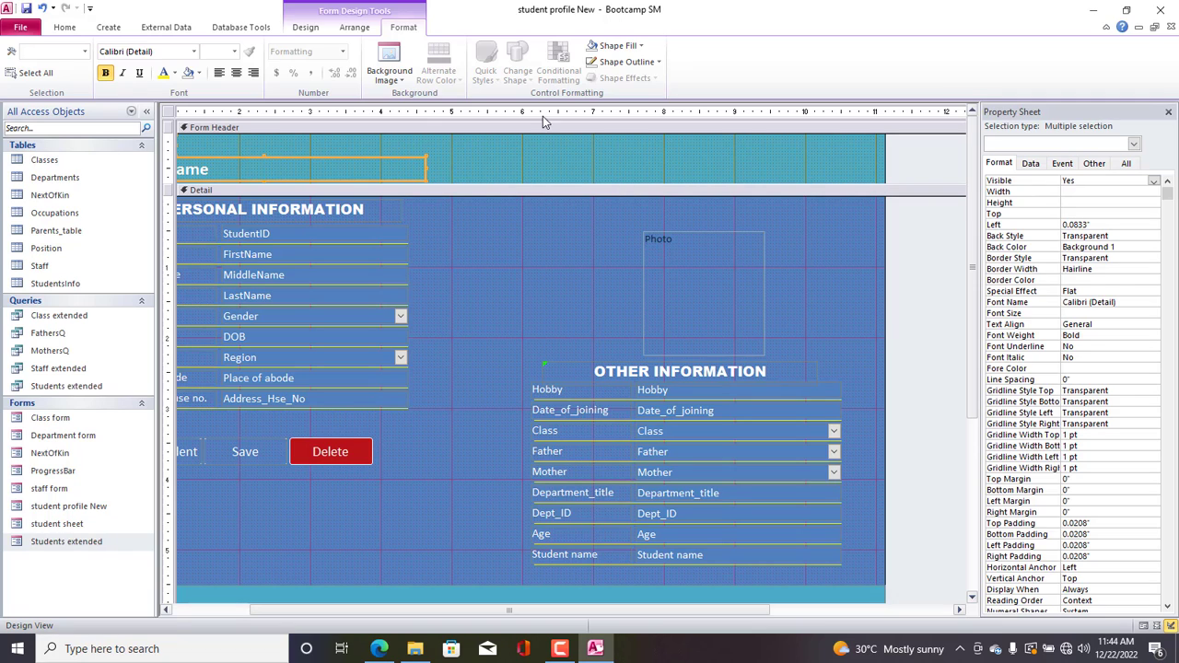
Draw a combo box at the header's right side set to find a record on the form.
{"action": "left_click", "coordinate": [308, 29]}
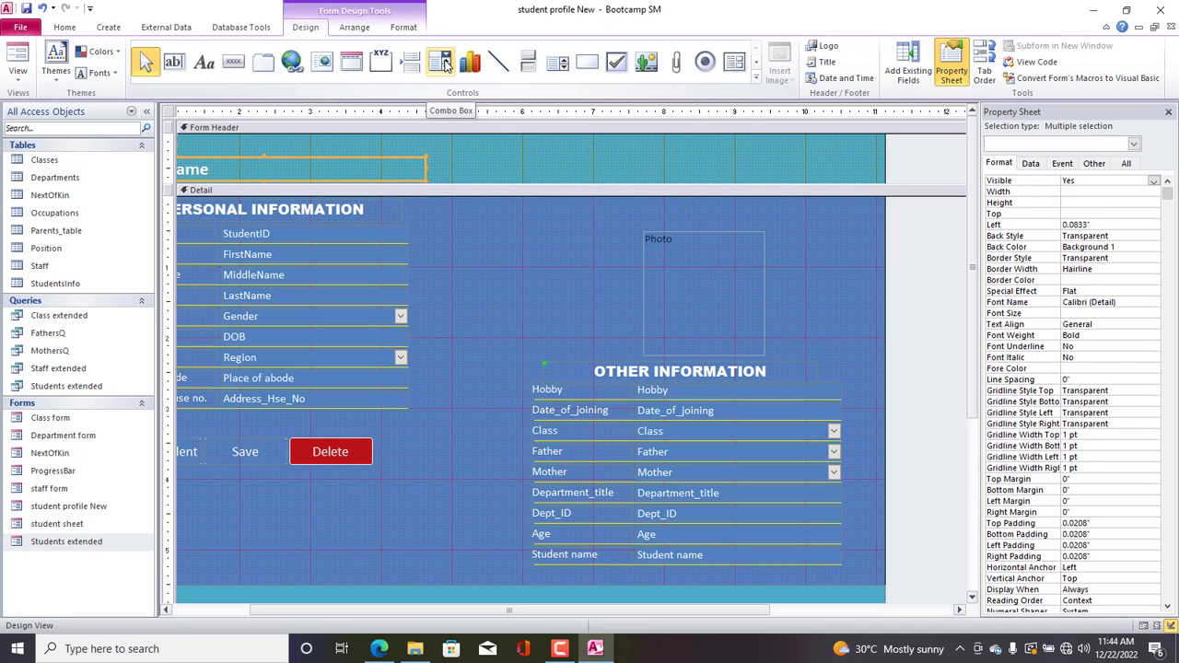
{"action": "left_click", "coordinate": [444, 62]}
{"action": "left_click_drag", "start_coordinate": [643, 143], "coordinate": [829, 170]}
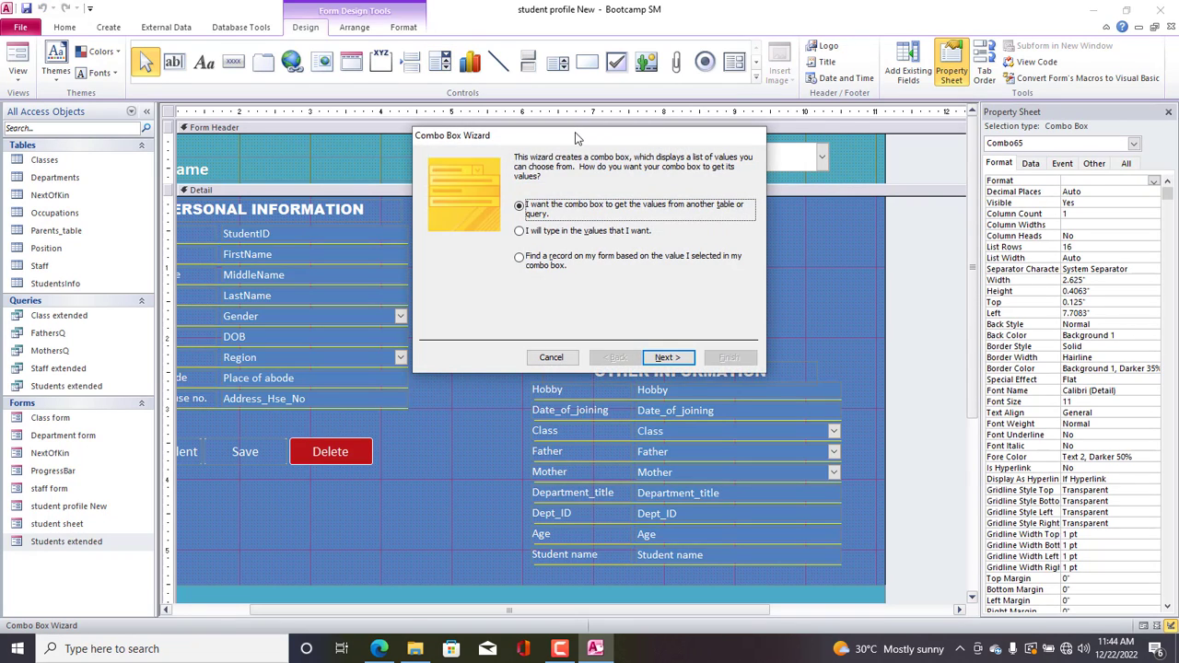
{"action": "left_click_drag", "start_coordinate": [578, 138], "coordinate": [611, 139]}
{"action": "mouse_move", "coordinate": [559, 649]}
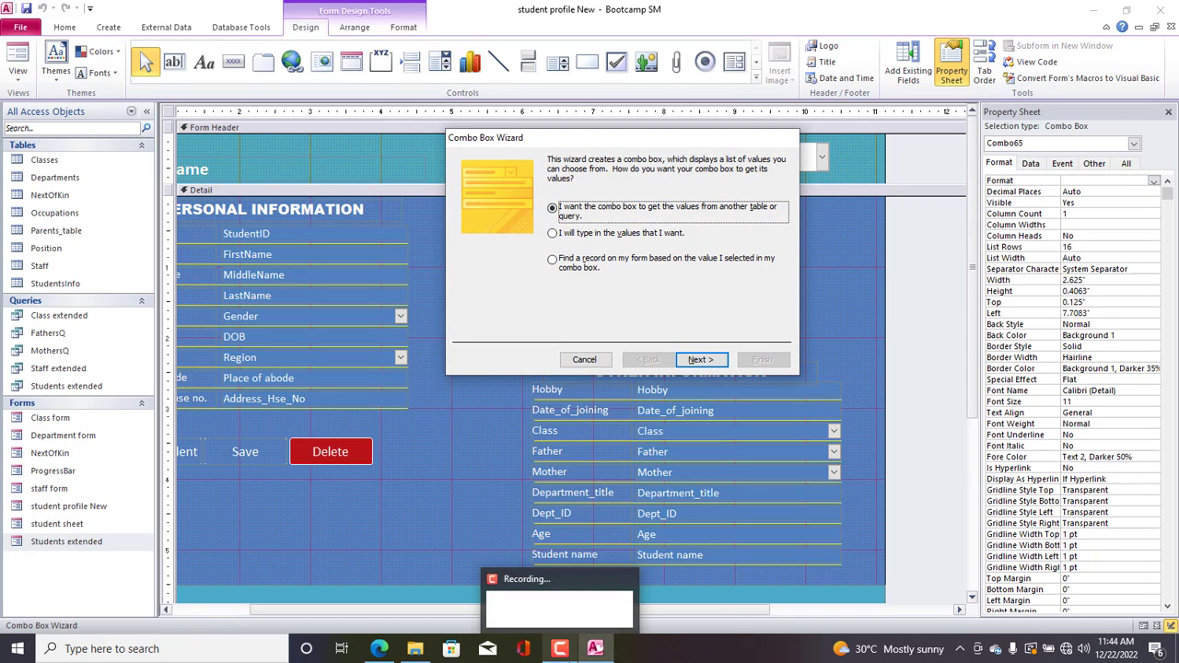
{"action": "left_click", "coordinate": [570, 269]}
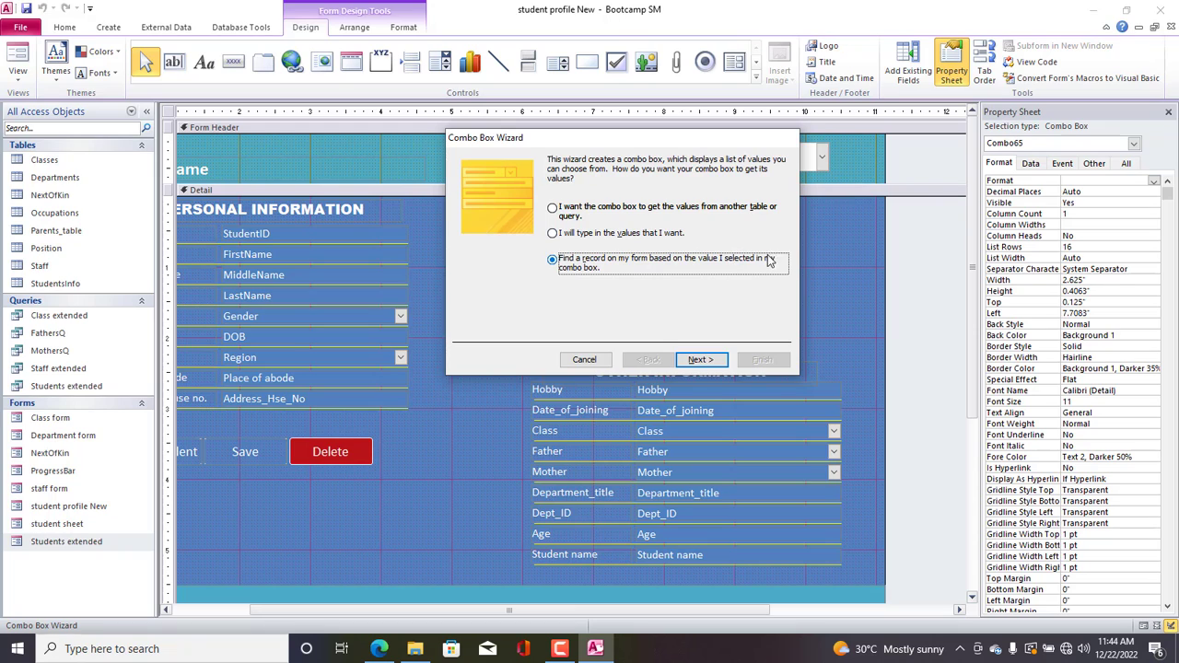
{"action": "left_click", "coordinate": [696, 361]}
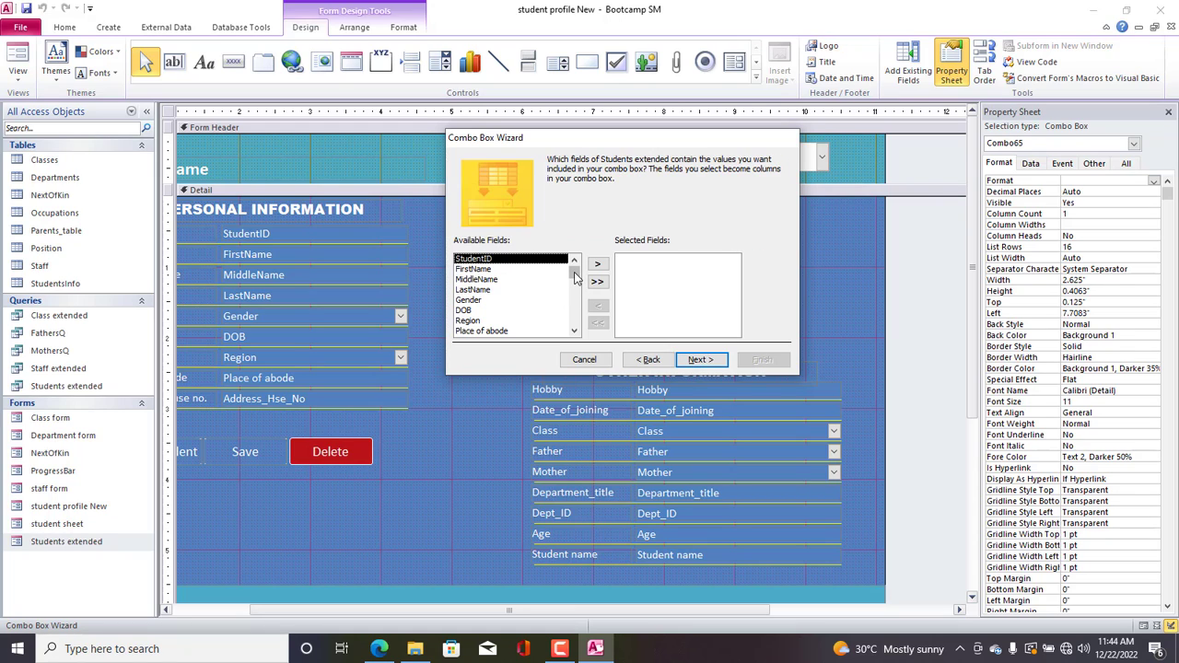
Use Student name as its field, widen the column, and label it Search.
{"action": "left_click_drag", "start_coordinate": [575, 271], "coordinate": [578, 325]}
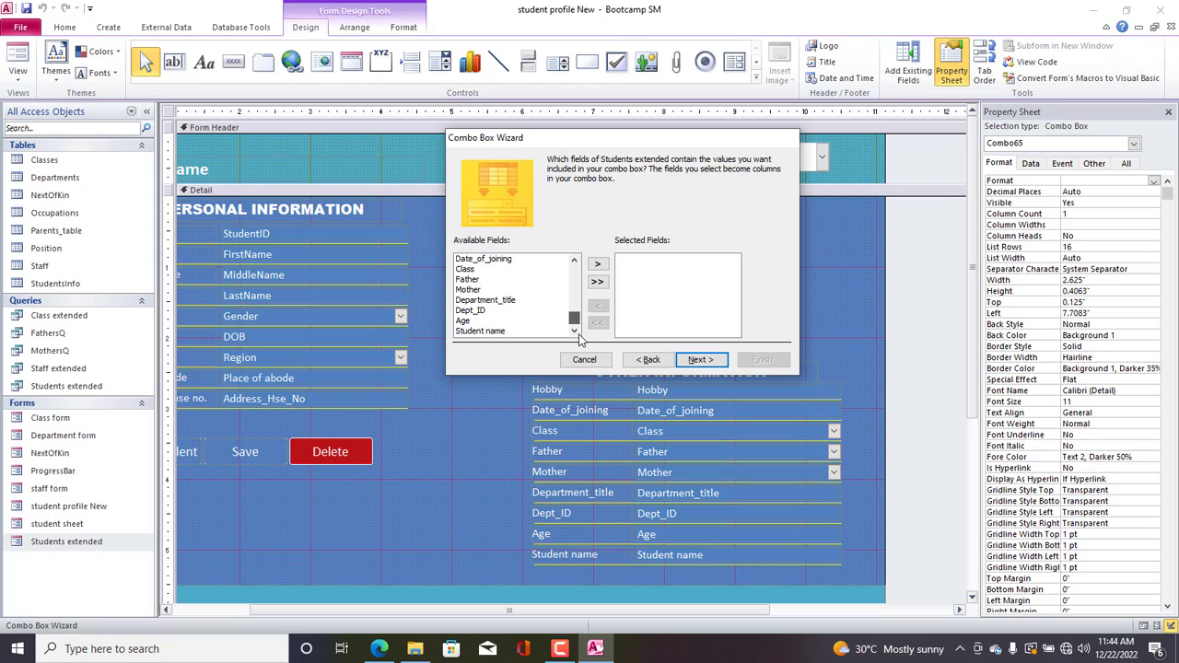
{"action": "double_click", "coordinate": [478, 332]}
{"action": "left_click", "coordinate": [701, 360]}
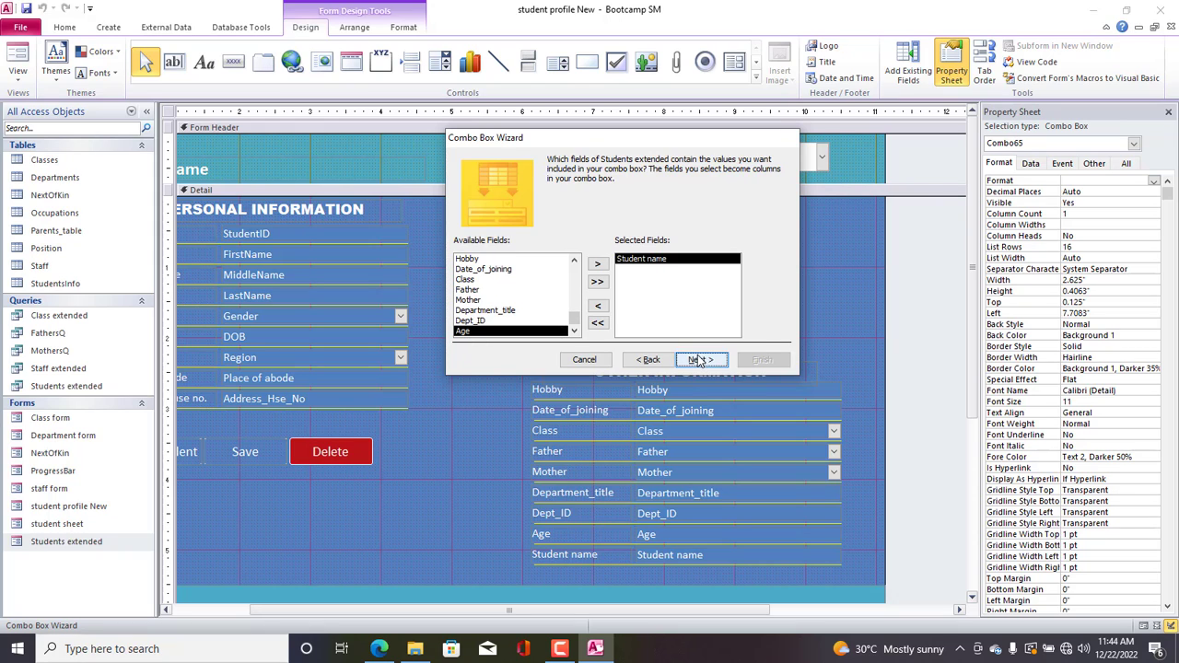
{"action": "left_click_drag", "start_coordinate": [564, 236], "coordinate": [577, 238]}
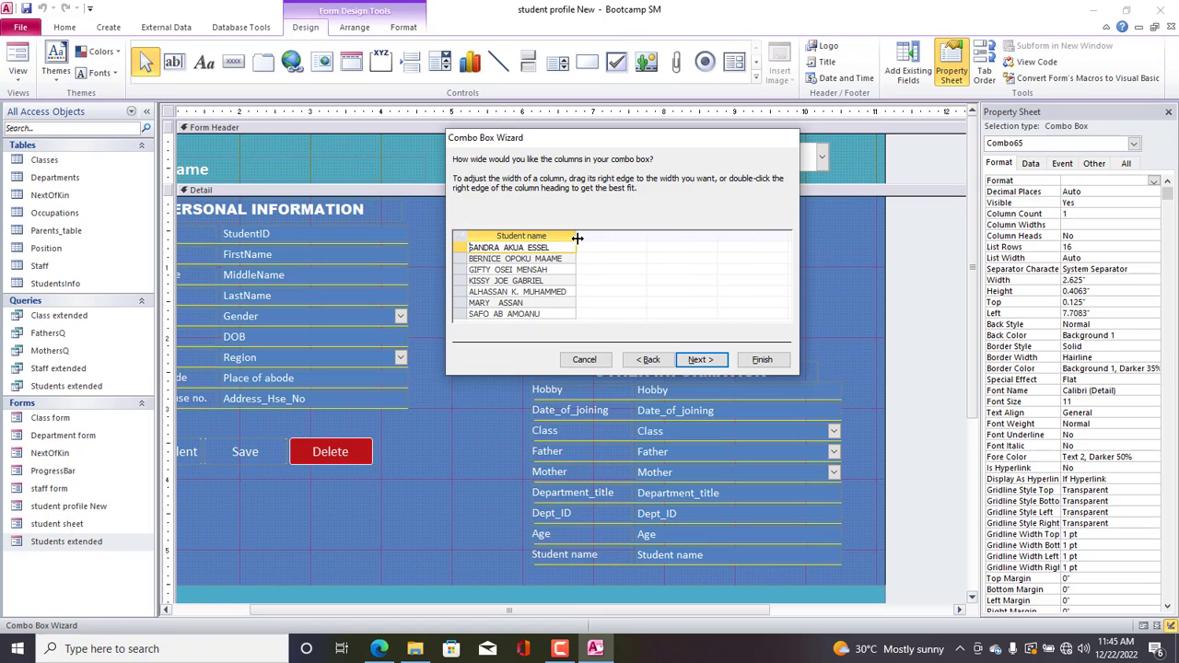
{"action": "left_click", "coordinate": [702, 360]}
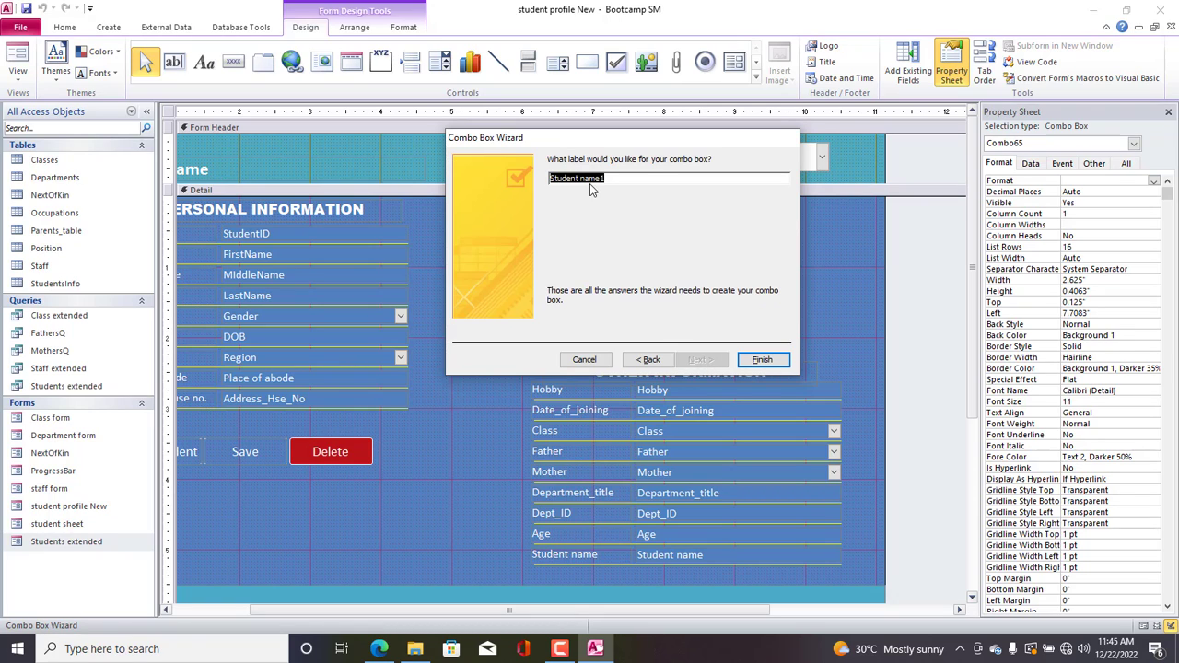
{"action": "type", "text": "Search:"}
{"action": "left_click", "coordinate": [762, 359]}
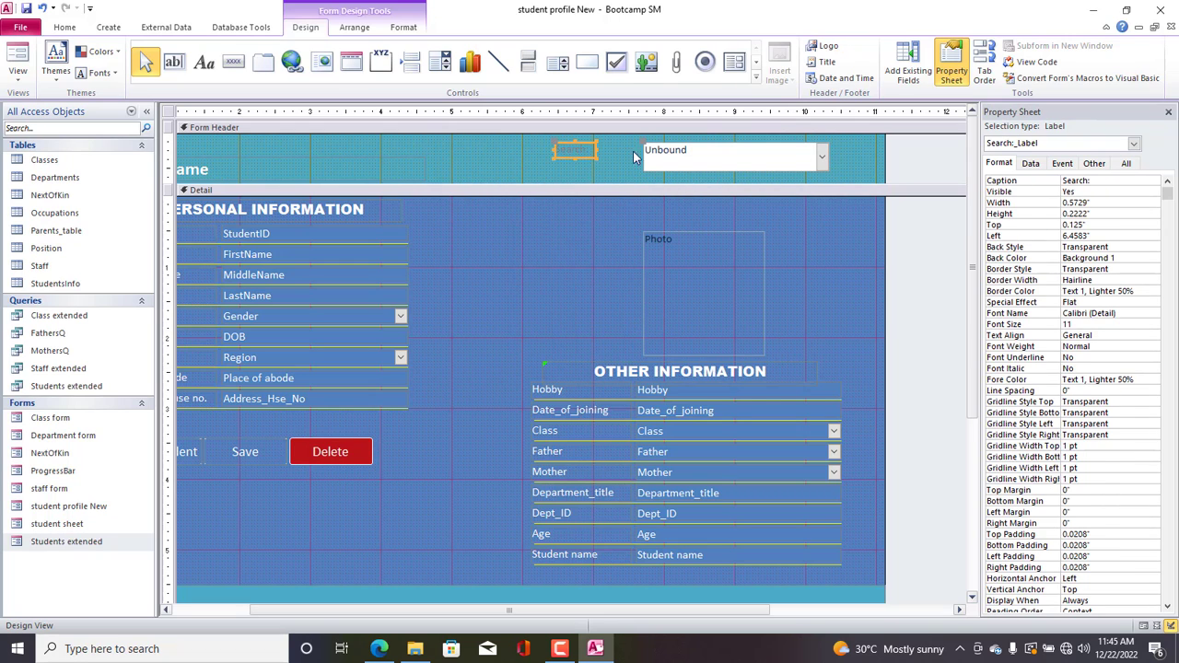
Widen the combo box and anchor it and the Search: label to the right.
{"action": "left_click", "coordinate": [641, 155]}
{"action": "left_click_drag", "start_coordinate": [641, 155], "coordinate": [616, 158]}
{"action": "left_click_drag", "start_coordinate": [846, 160], "coordinate": [594, 144]}
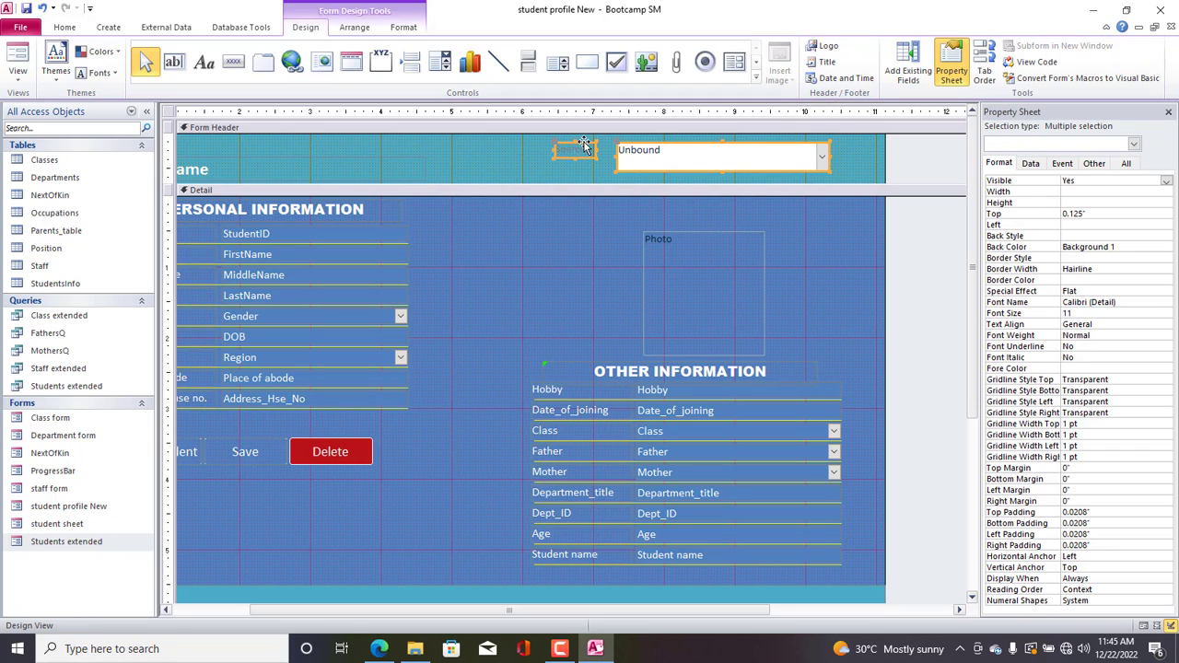
{"action": "double_click", "coordinate": [1083, 556]}
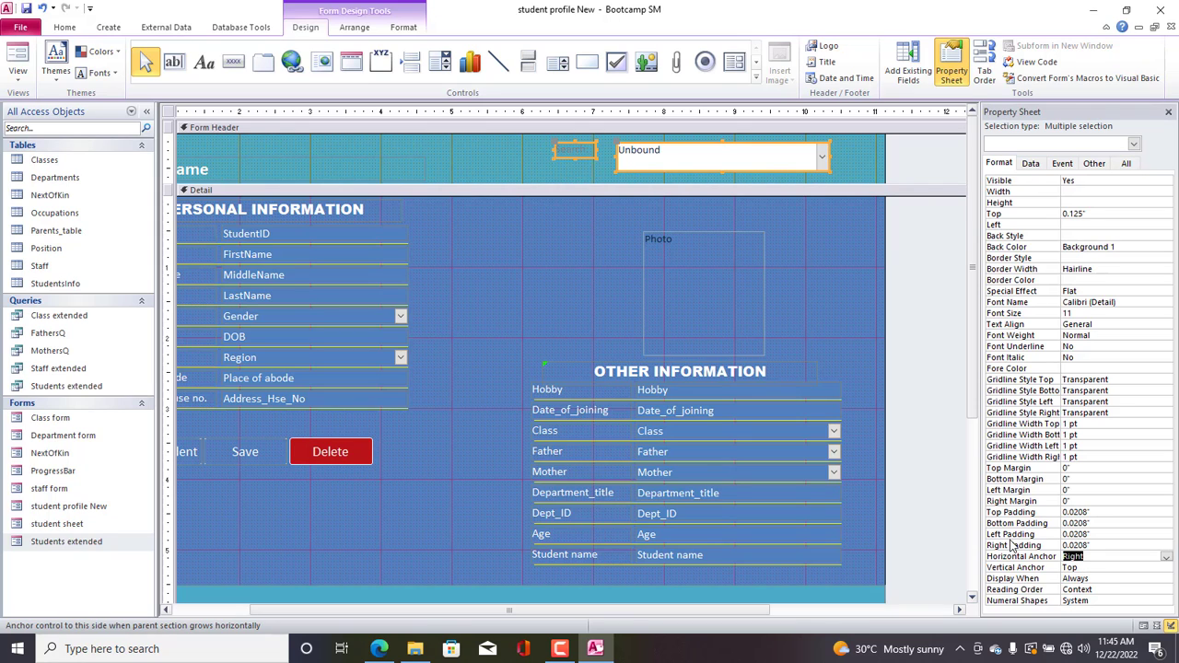
{"action": "left_click", "coordinate": [568, 171]}
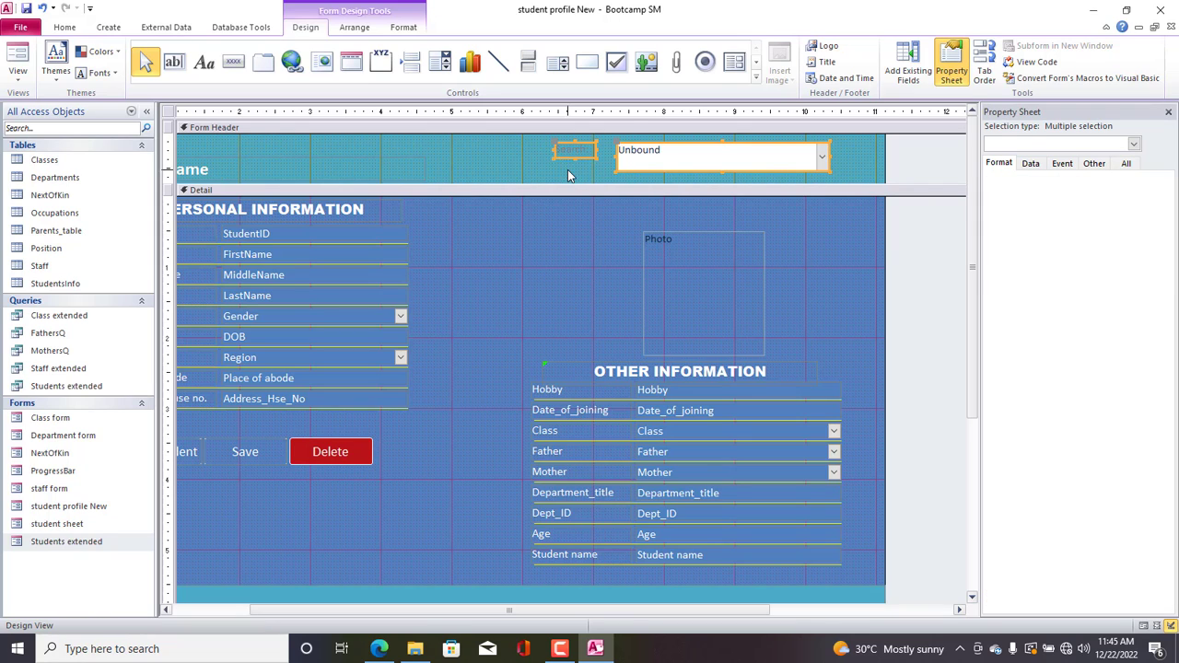
Fill the combo box with blue and set both search controls to 14-point text.
{"action": "left_click", "coordinate": [624, 154]}
{"action": "left_click", "coordinate": [403, 28]}
{"action": "left_click", "coordinate": [631, 46]}
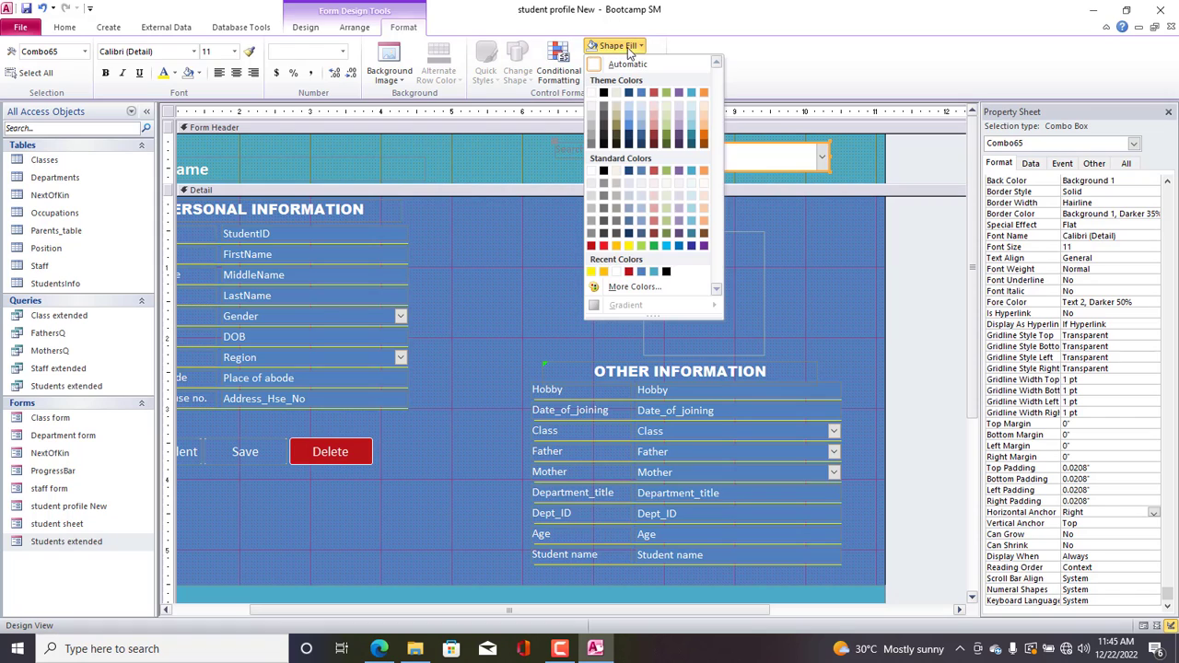
{"action": "left_click", "coordinate": [691, 93]}
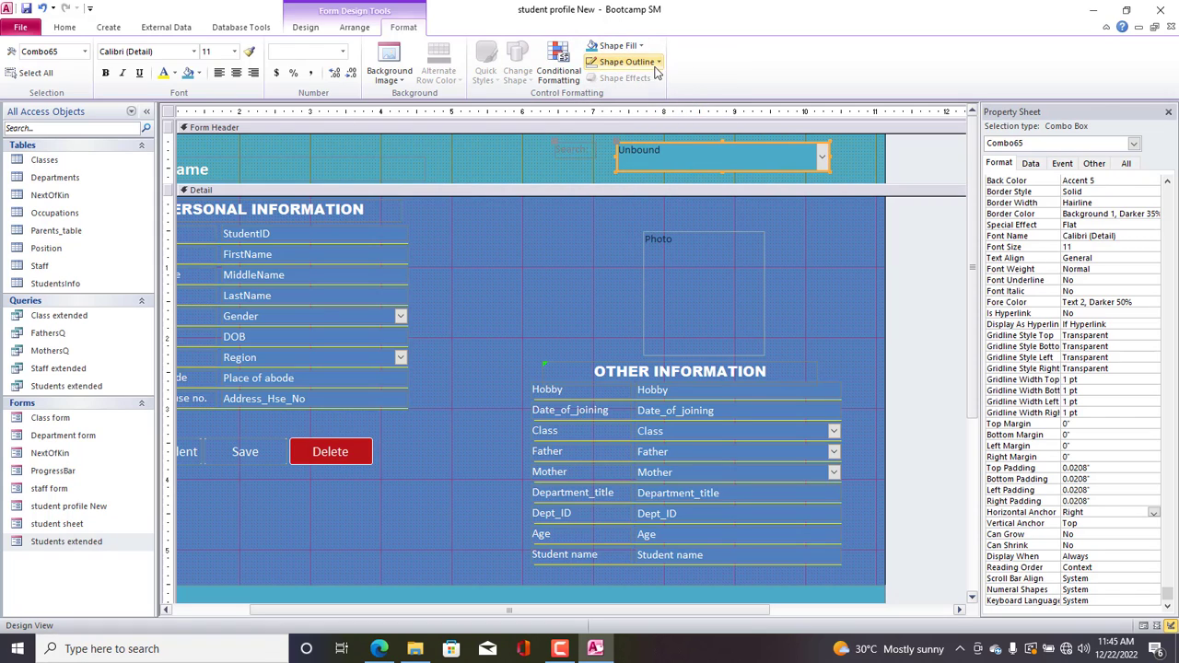
{"action": "left_click", "coordinate": [578, 161], "text": "shift"}
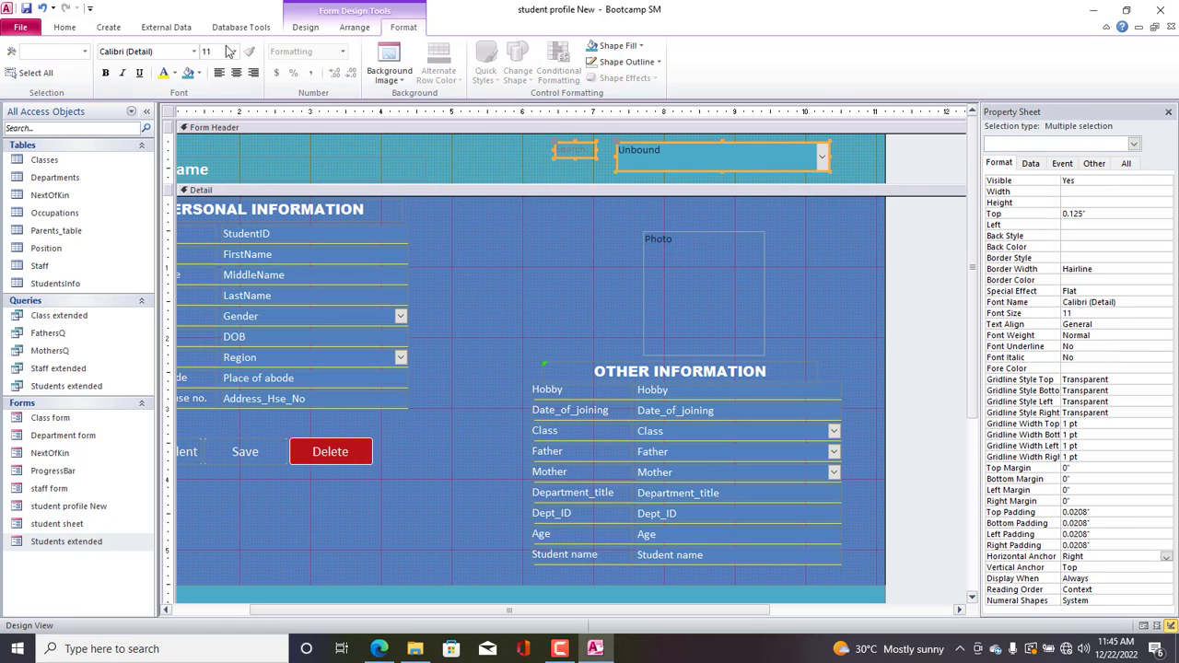
{"action": "left_click", "coordinate": [234, 52]}
{"action": "left_click", "coordinate": [229, 131]}
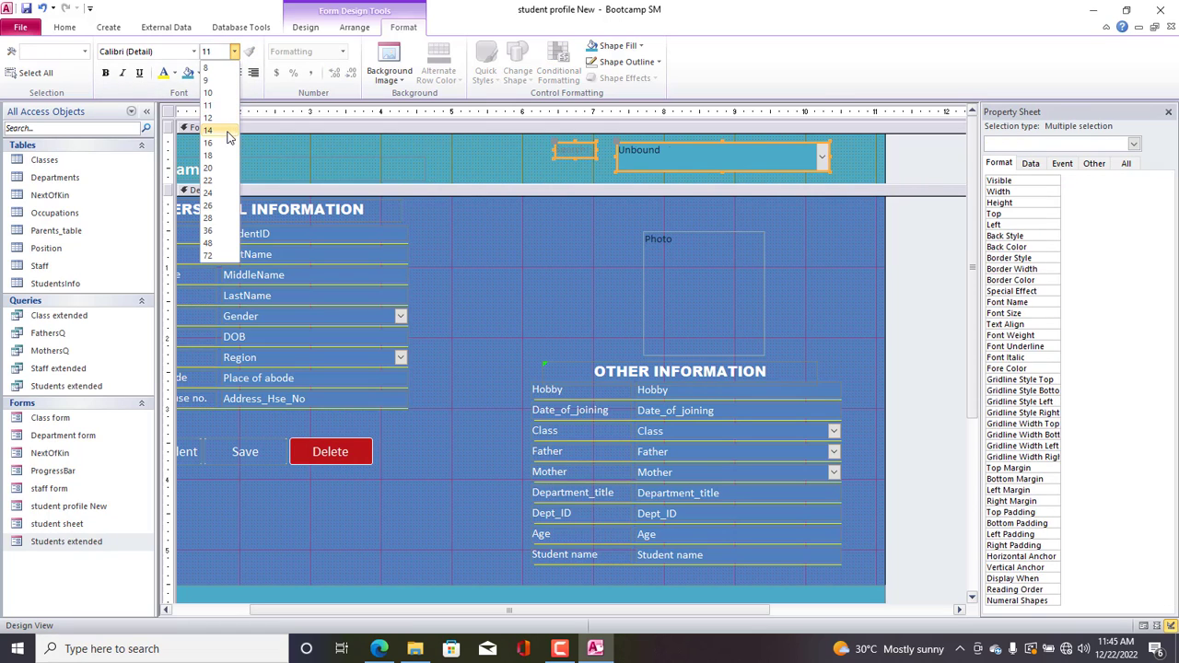
Turn the Search: label and combo box text white.
{"action": "left_click", "coordinate": [466, 161]}
{"action": "left_click", "coordinate": [590, 152]}
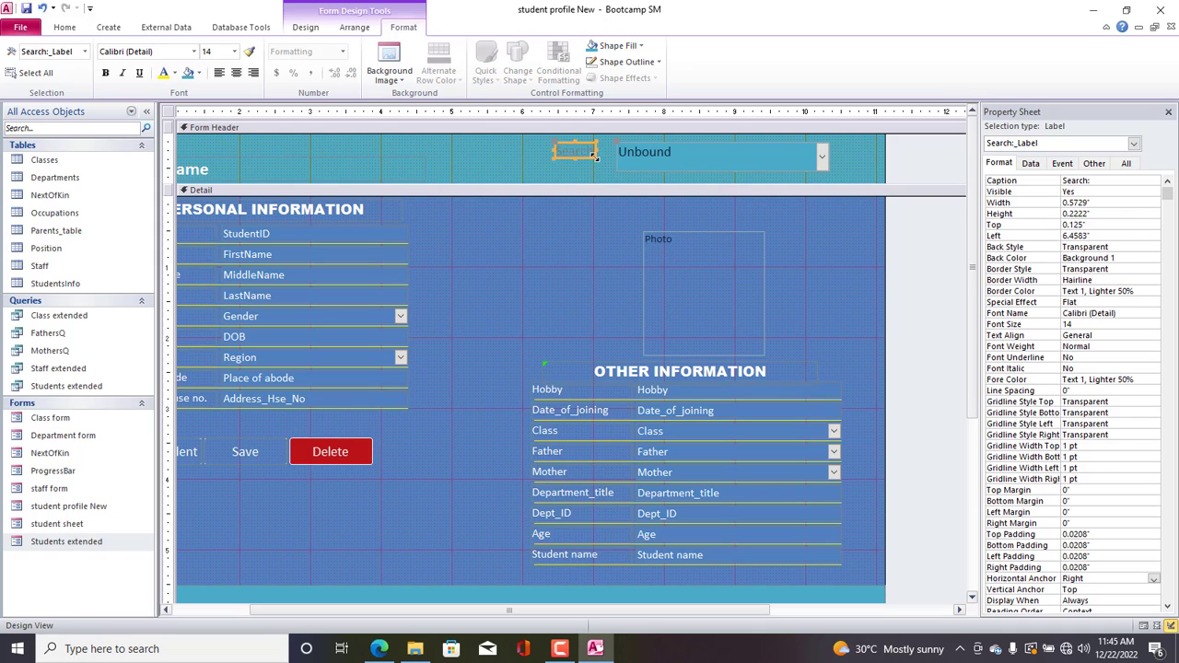
{"action": "left_click", "coordinate": [599, 156]}
{"action": "left_click", "coordinate": [609, 158]}
{"action": "left_click", "coordinate": [655, 147]}
{"action": "left_click", "coordinate": [588, 146], "text": "shift"}
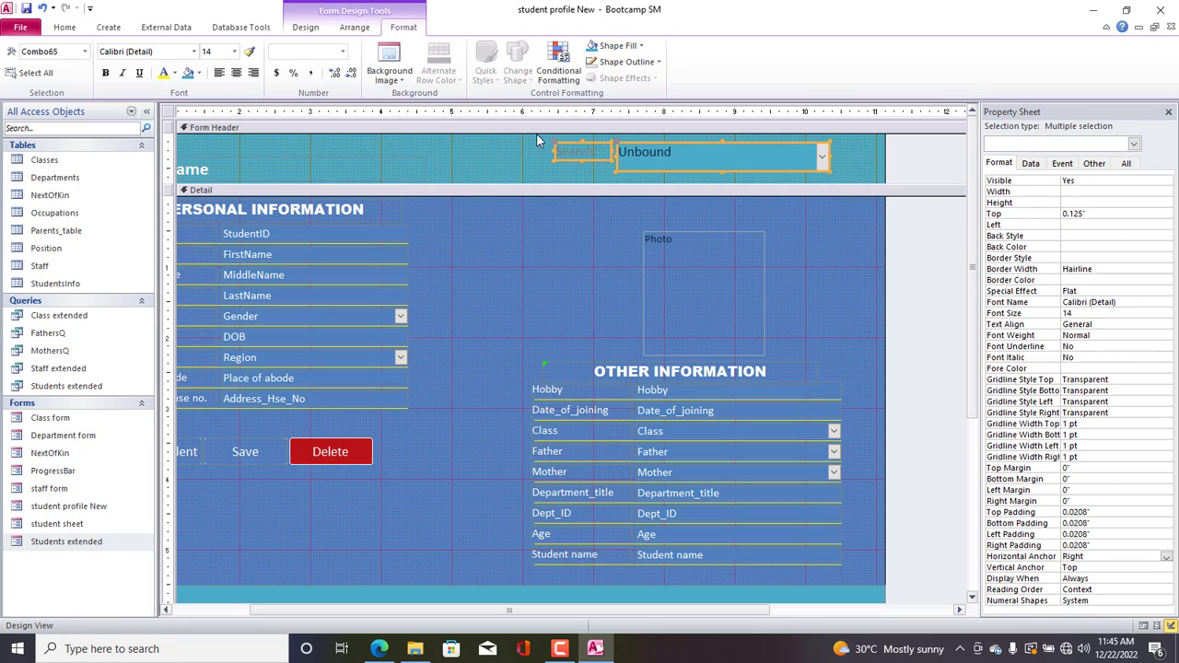
{"action": "left_click", "coordinate": [176, 74]}
{"action": "left_click", "coordinate": [173, 120]}
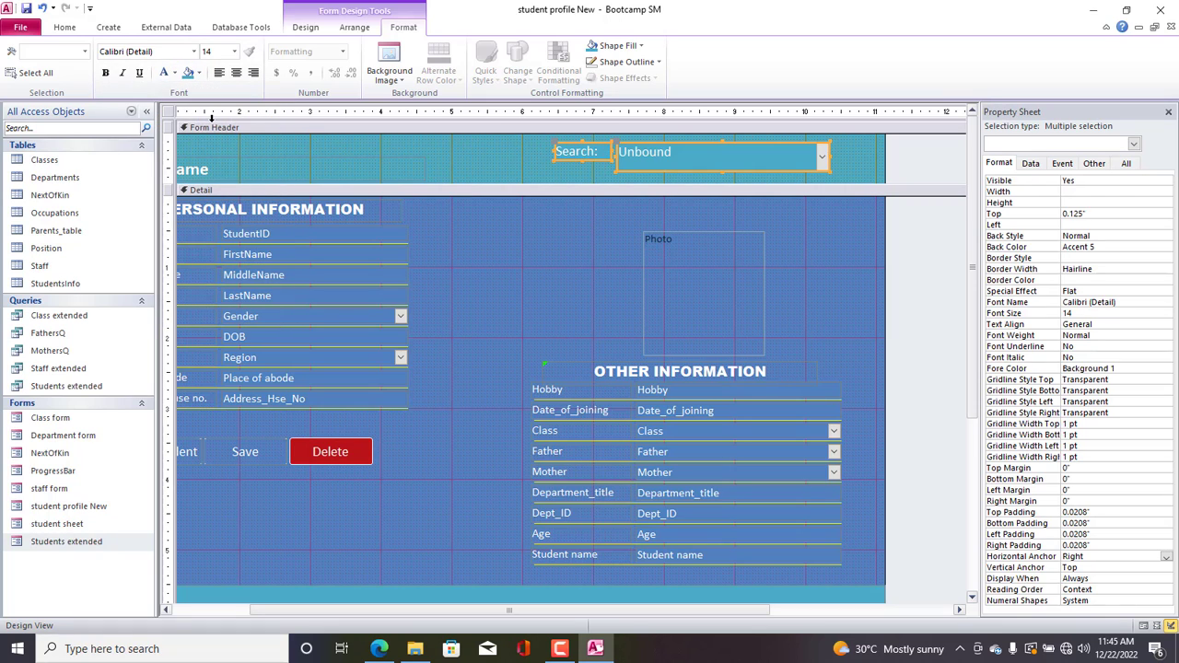
Right-align the Search: label and give the combo box an outline colour.
{"action": "left_click", "coordinate": [523, 156]}
{"action": "left_click", "coordinate": [577, 154]}
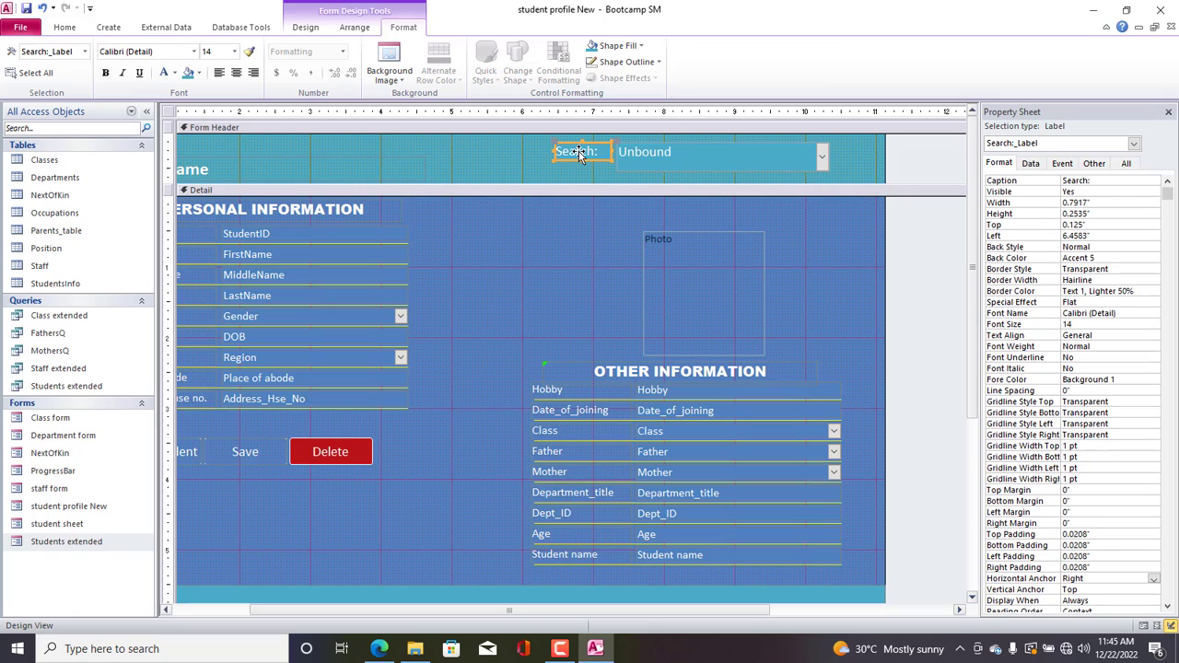
{"action": "key", "text": "ctrl+r"}
{"action": "left_click", "coordinate": [663, 155]}
{"action": "left_click", "coordinate": [626, 61]}
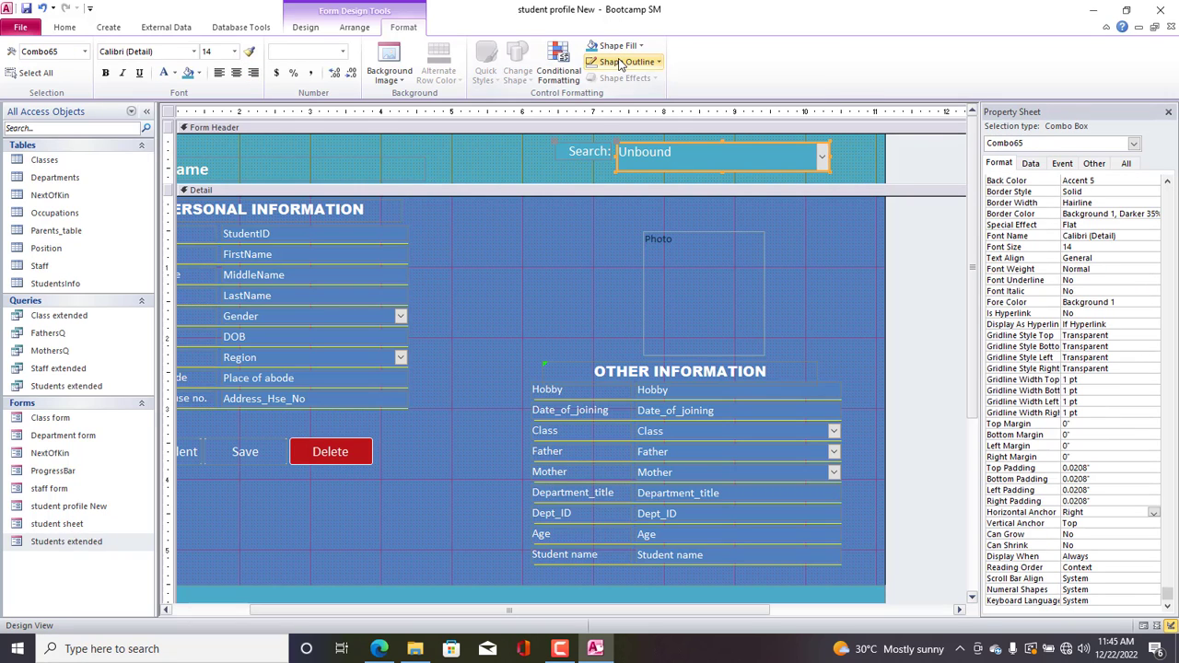
{"action": "left_click", "coordinate": [593, 116]}
{"action": "left_click", "coordinate": [533, 157]}
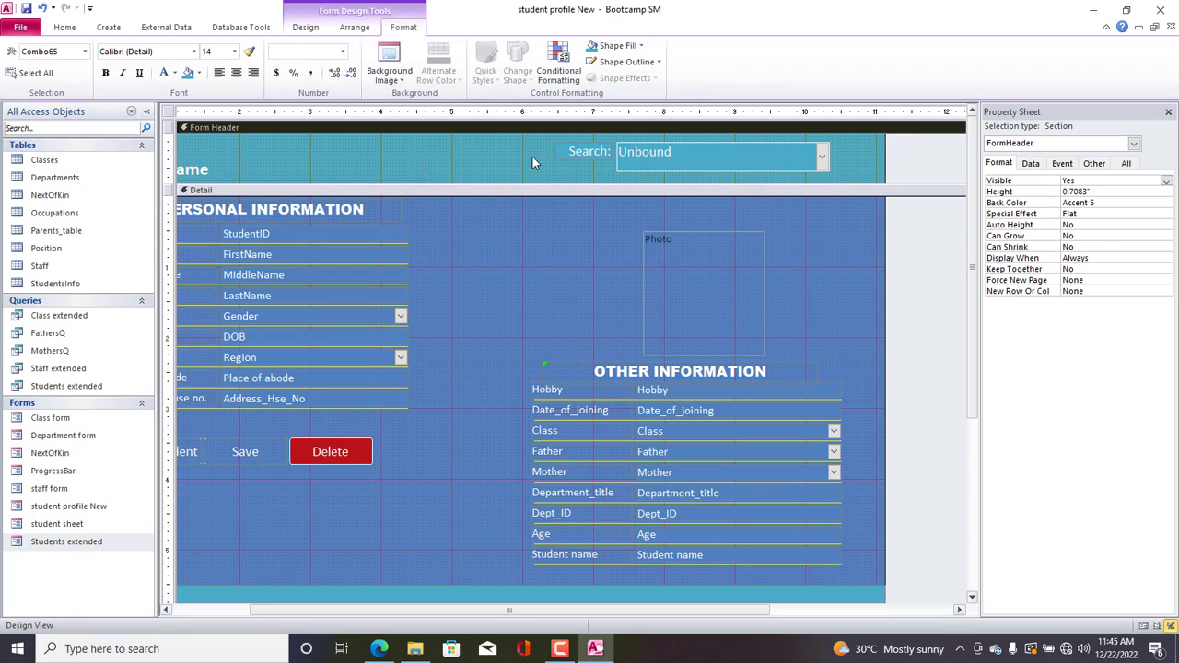
{"action": "left_click", "coordinate": [170, 112]}
Run the profile form and look up a few existing students in the search list.
{"action": "right_click", "coordinate": [169, 113]}
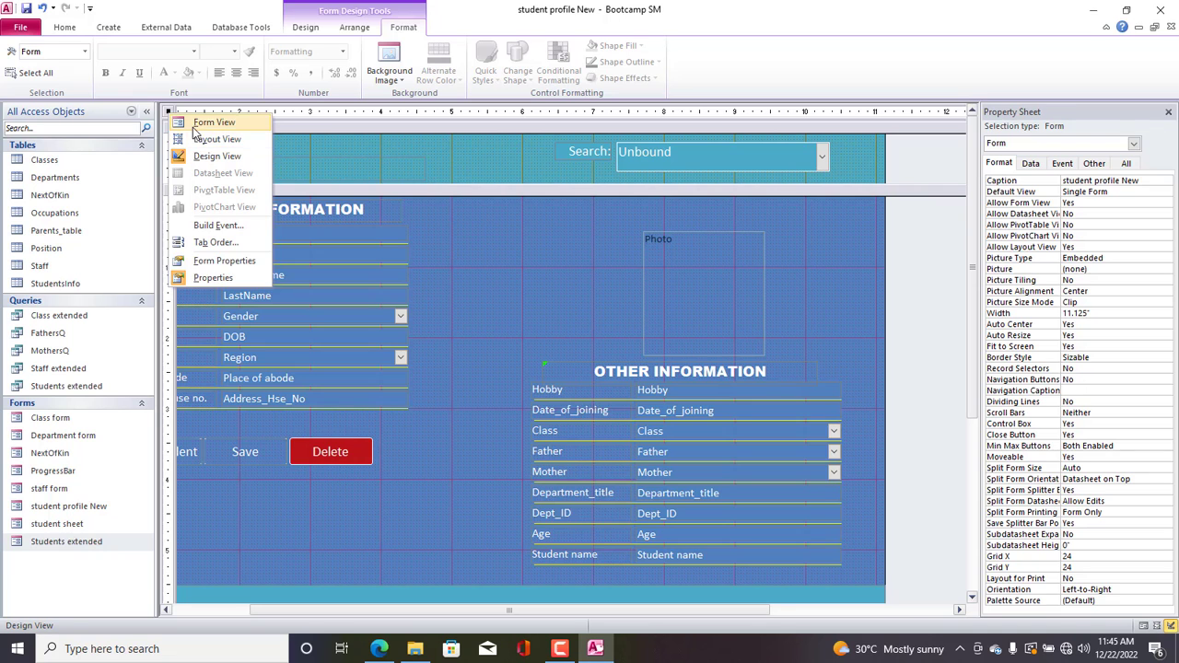
{"action": "left_click", "coordinate": [198, 124]}
{"action": "left_click_drag", "start_coordinate": [621, 71], "coordinate": [683, 71]}
{"action": "mouse_move", "coordinate": [822, 78]}
{"action": "left_mouse_down"}
{"action": "mouse_move", "coordinate": [844, 78]}
{"action": "mouse_move", "coordinate": [824, 79]}
{"action": "left_mouse_up"}
{"action": "left_click", "coordinate": [966, 108]}
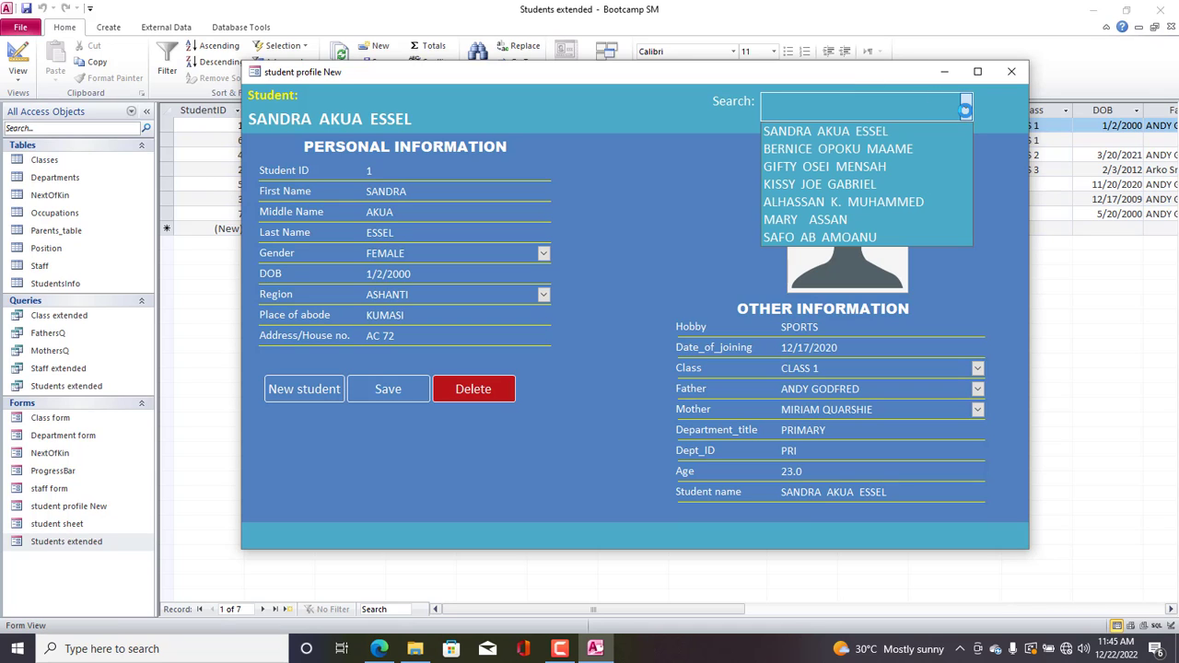
{"action": "left_click", "coordinate": [855, 203]}
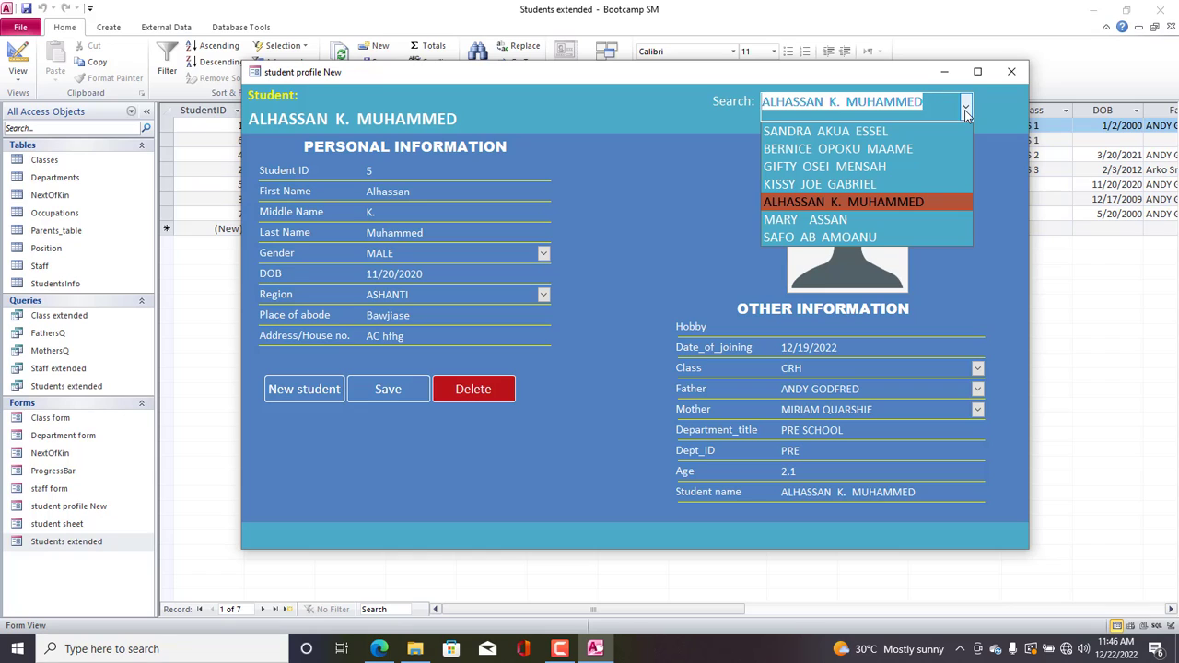
{"action": "type", "text": "M"}
{"action": "key", "text": "Return"}
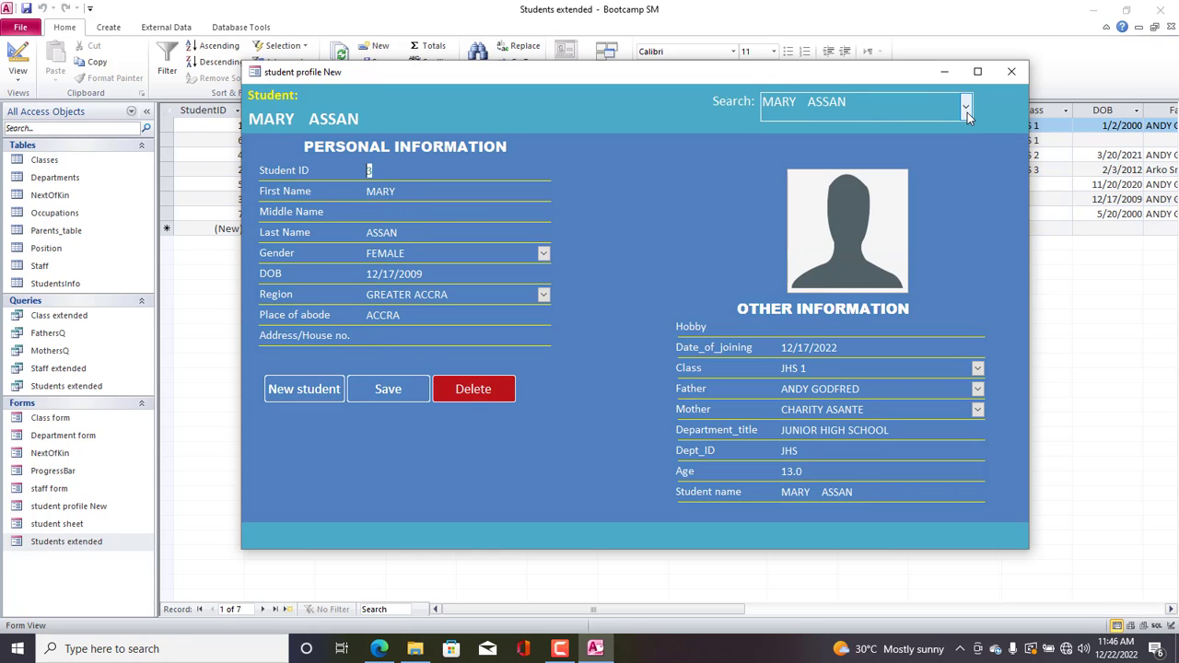
{"action": "left_click", "coordinate": [968, 113]}
{"action": "type", "text": "SSEL"}
{"action": "key", "text": "Return"}
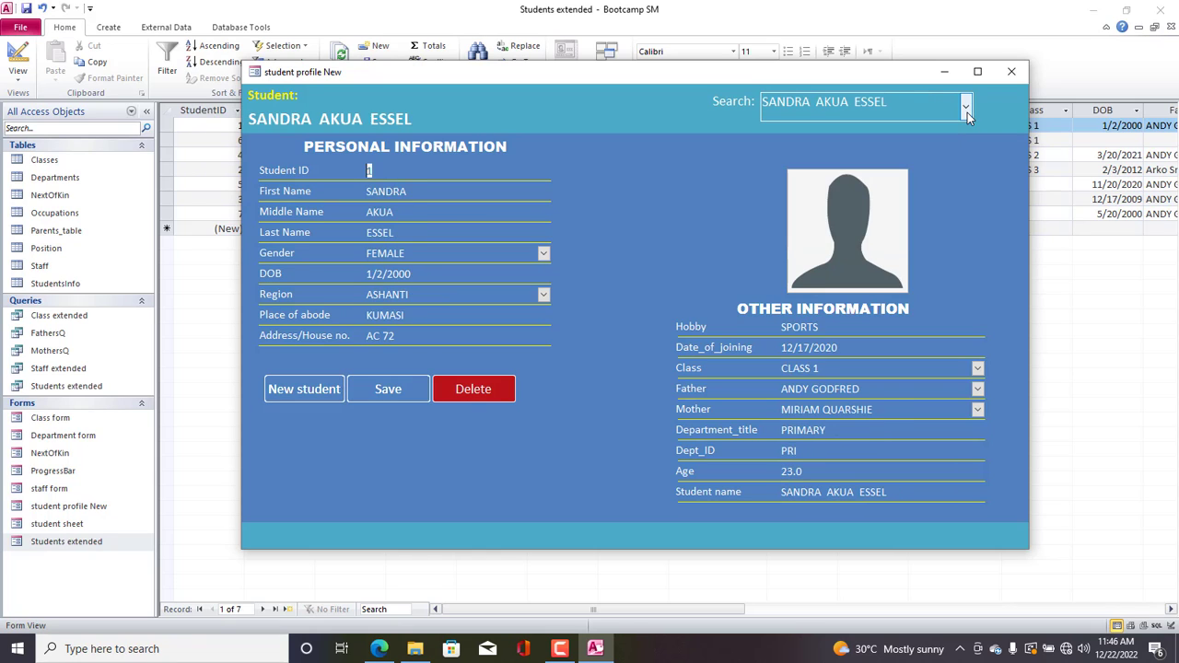
{"action": "left_click_drag", "start_coordinate": [412, 72], "coordinate": [363, 71]}
Start a new student record and enter the student's first, middle and last name.
{"action": "left_click", "coordinate": [256, 391]}
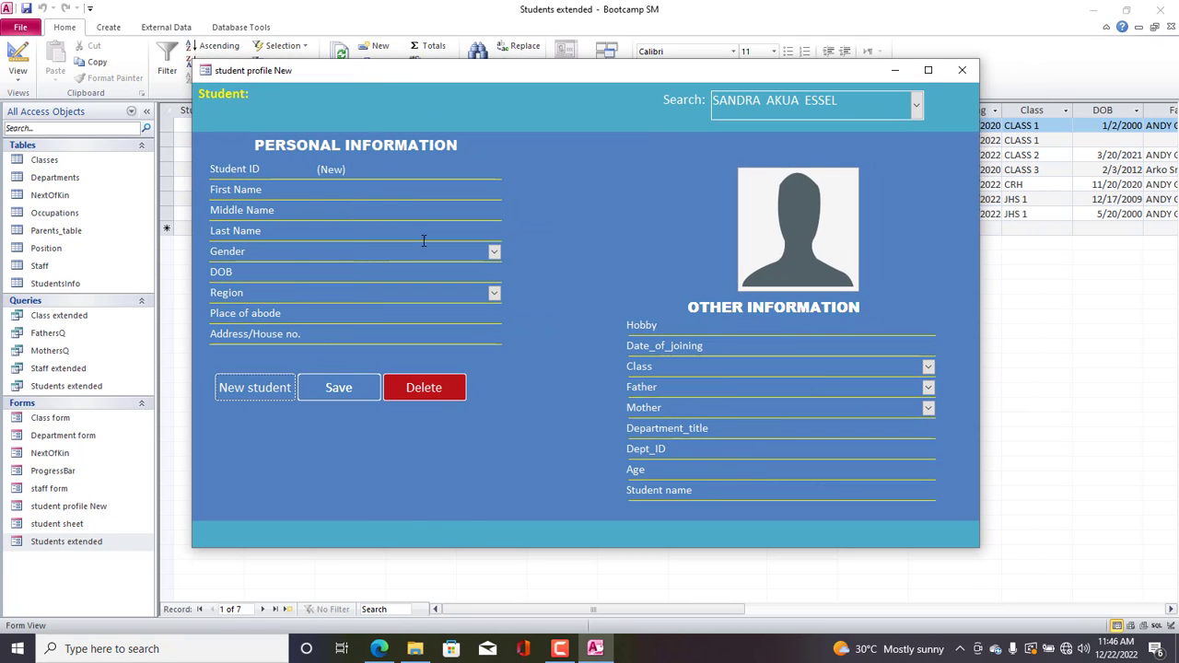
{"action": "left_click", "coordinate": [367, 192]}
{"action": "type", "text": "Joshua"}
{"action": "key", "text": "Tab"}
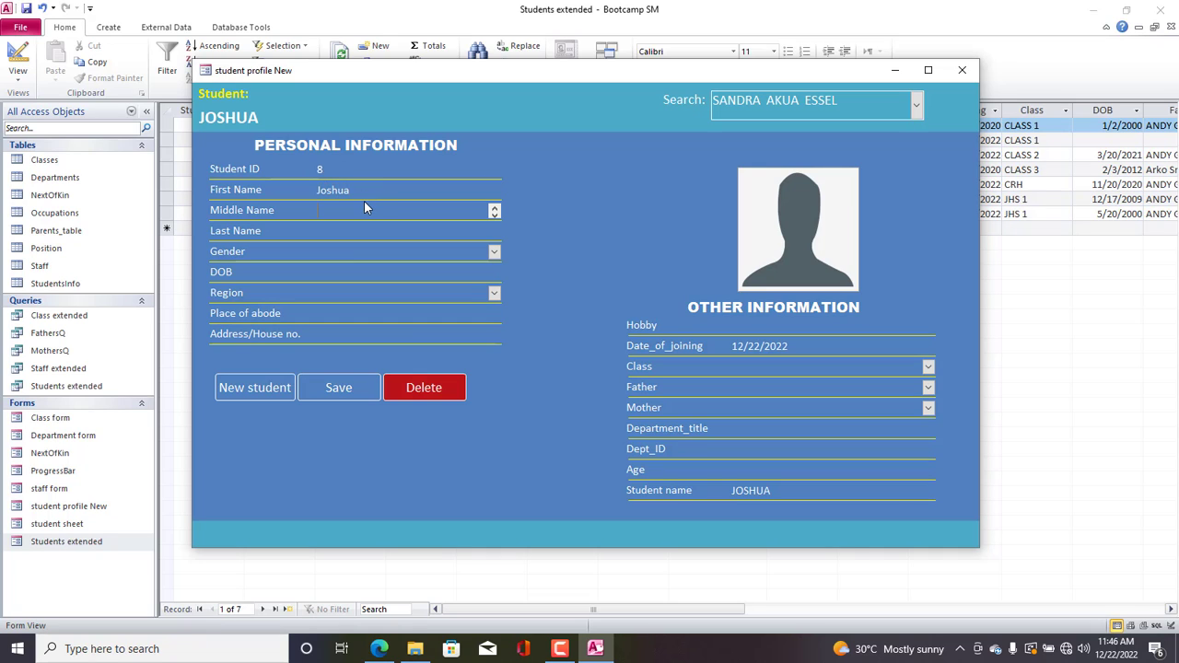
{"action": "type", "text": "Kwadow"}
{"action": "key", "text": "Tab"}
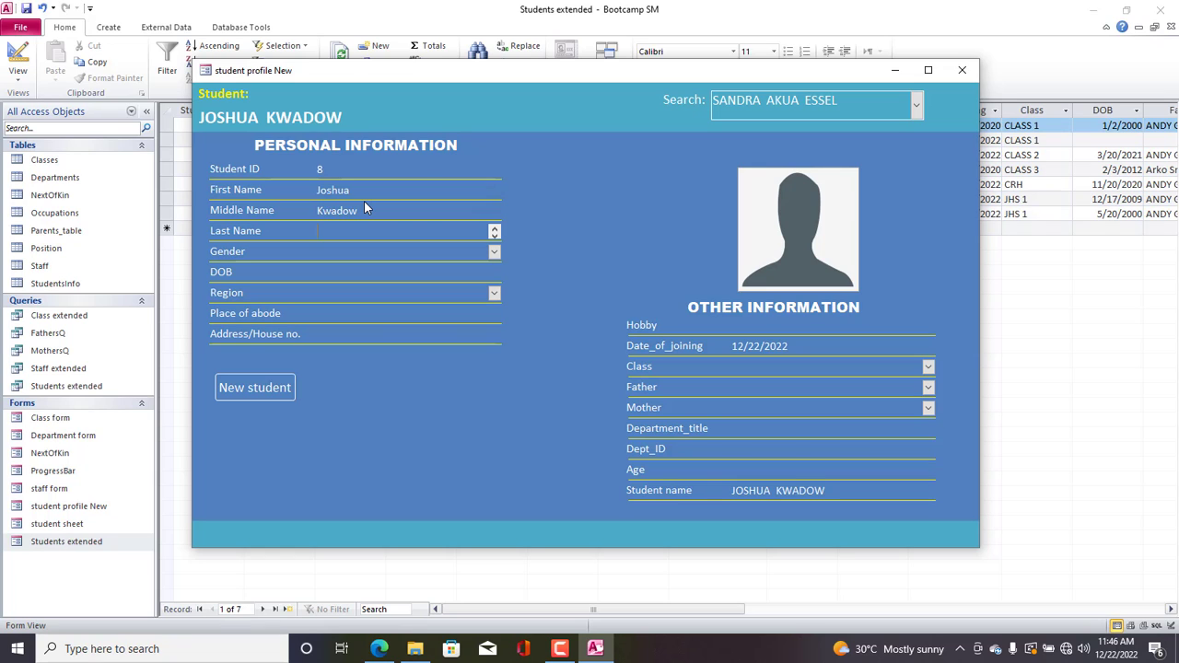
{"action": "type", "text": "Sarfo"}
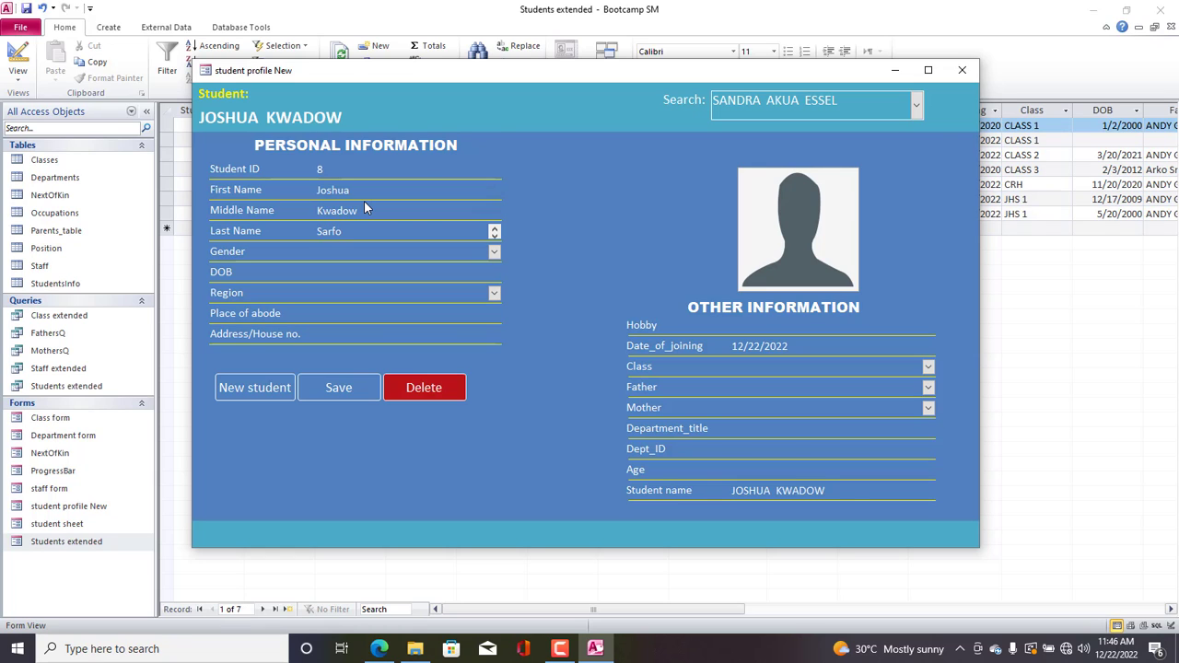
{"action": "key", "text": "Tab"}
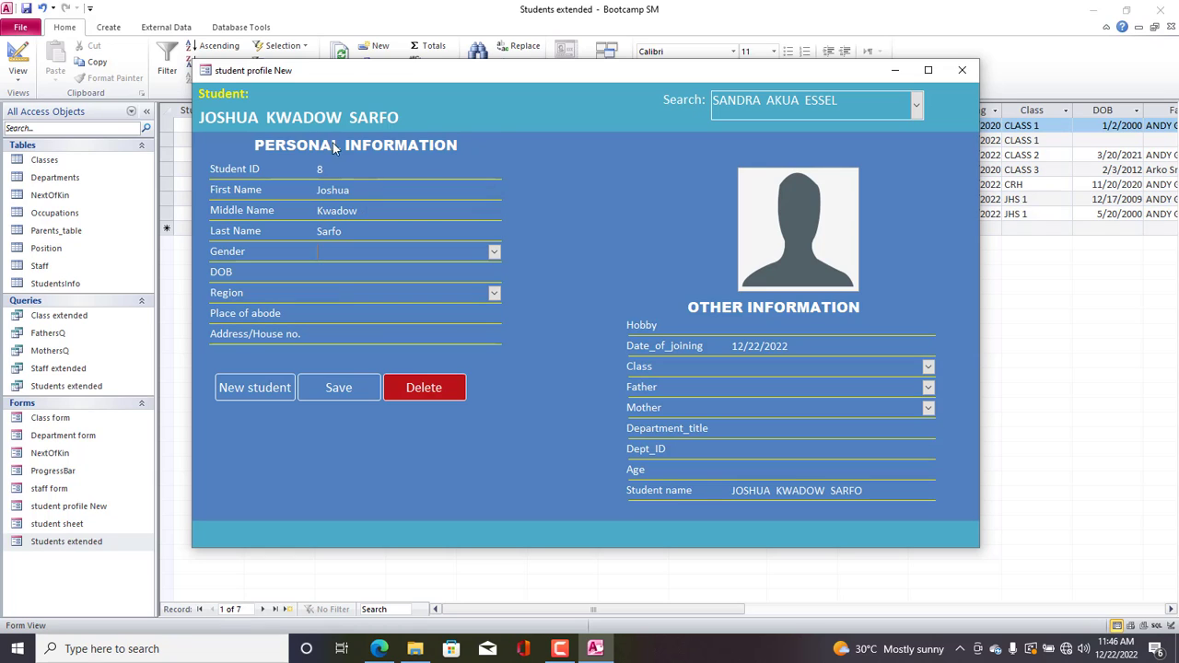
Set gender to MALE and region to GREATER ACCRA, and enter the birth date, abode and house address.
{"action": "left_click", "coordinate": [494, 251]}
{"action": "left_click", "coordinate": [433, 268]}
{"action": "left_click", "coordinate": [416, 277]}
{"action": "key", "text": "Tab"}
{"action": "left_click", "coordinate": [495, 293]}
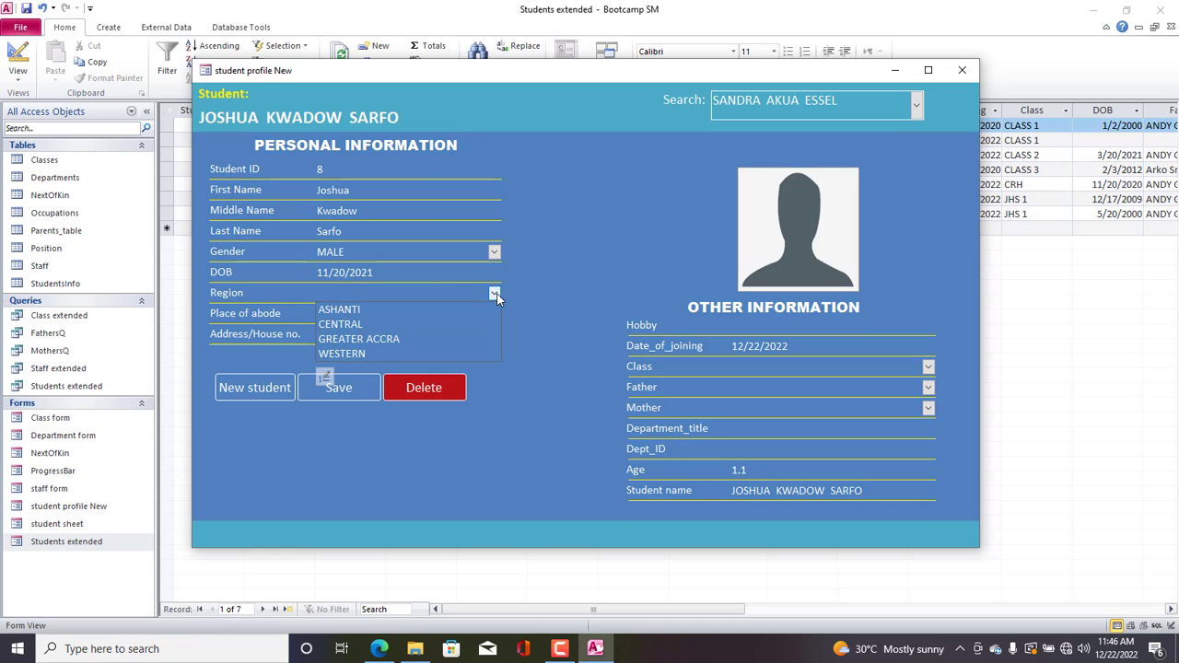
{"action": "left_click", "coordinate": [406, 338]}
{"action": "left_click", "coordinate": [385, 320]}
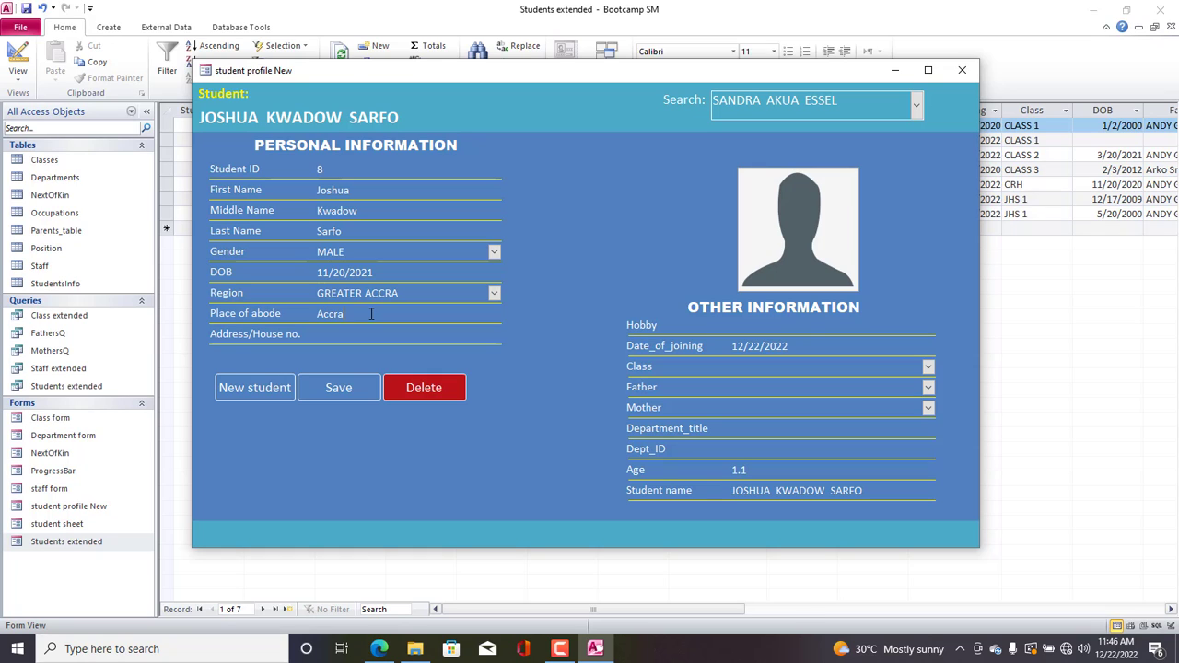
{"action": "type", "text": "Accra Madina"}
{"action": "left_click", "coordinate": [360, 341]}
{"action": "type", "text": "AC 777373N"}
{"action": "left_click_drag", "start_coordinate": [399, 337], "coordinate": [285, 327]}
Set class to CRH, choose the father and mother, and save the record.
{"action": "left_click", "coordinate": [771, 363]}
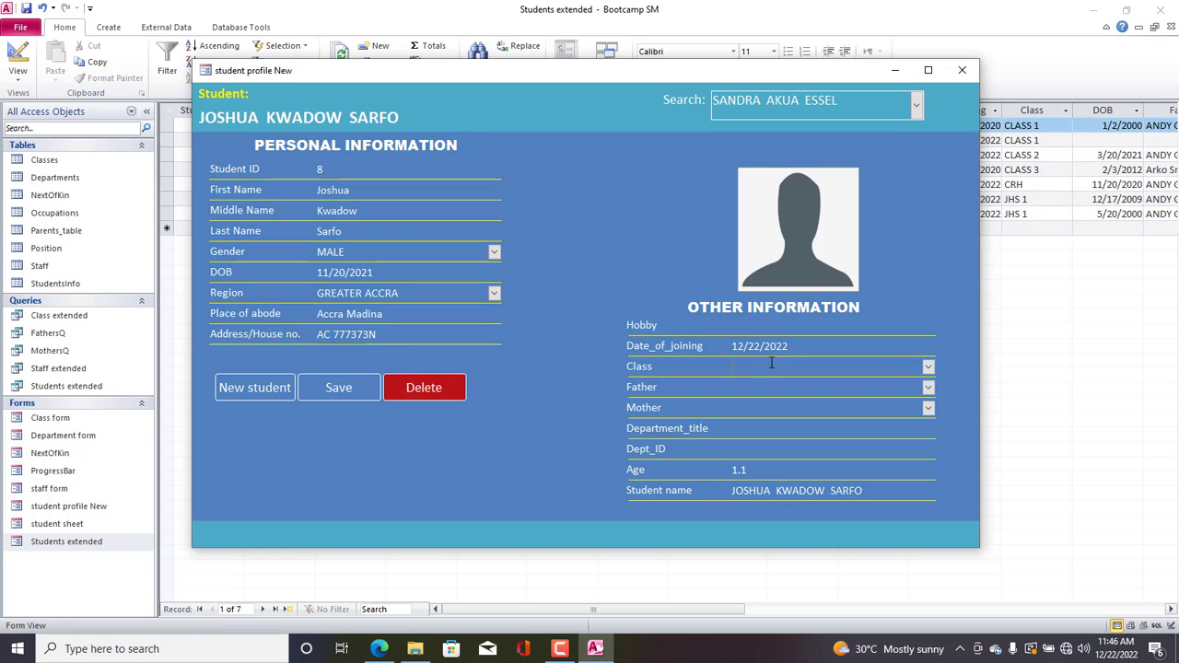
{"action": "left_click", "coordinate": [929, 367]}
{"action": "left_click", "coordinate": [768, 432]}
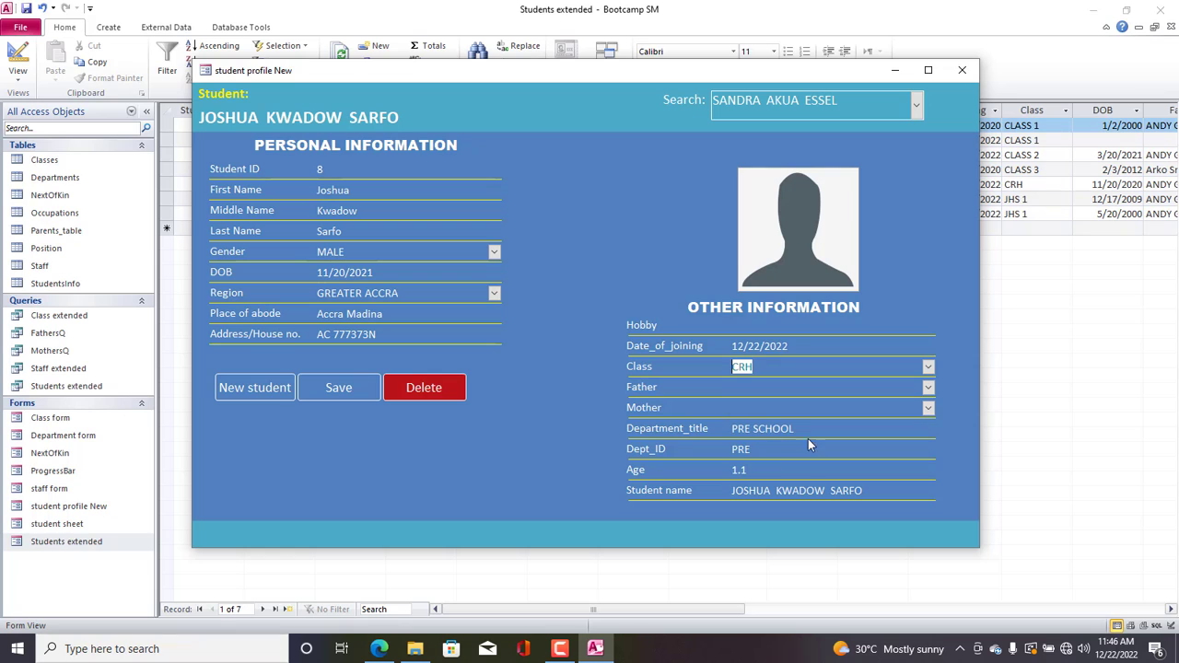
{"action": "left_click", "coordinate": [928, 388]}
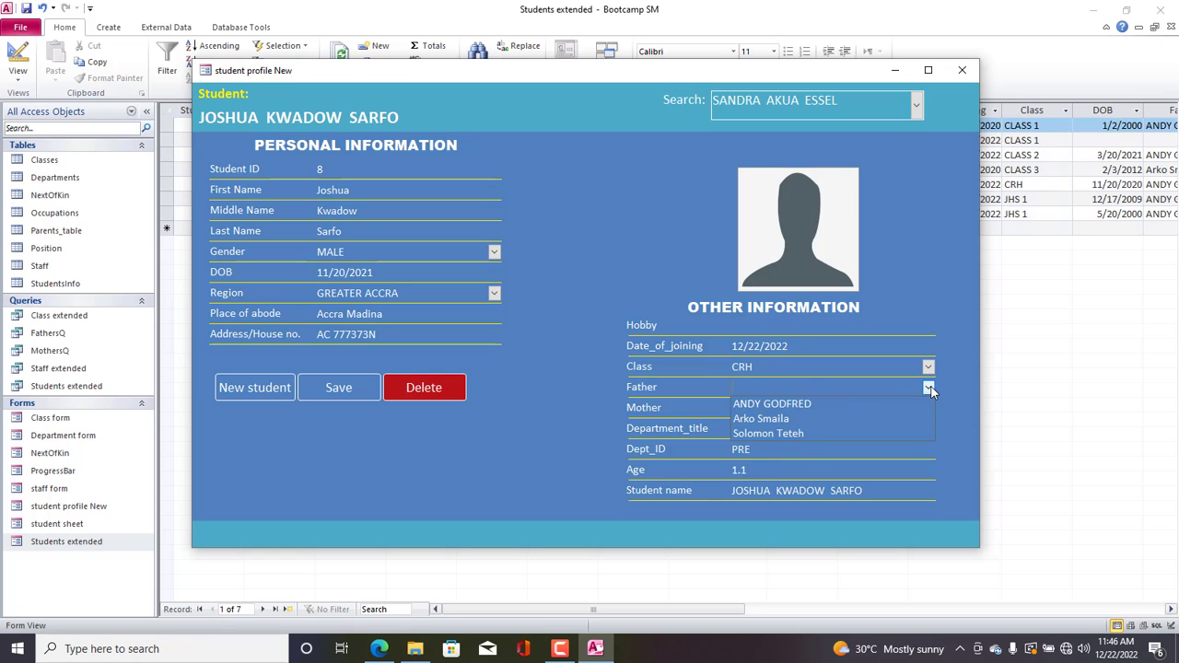
{"action": "left_click", "coordinate": [837, 406]}
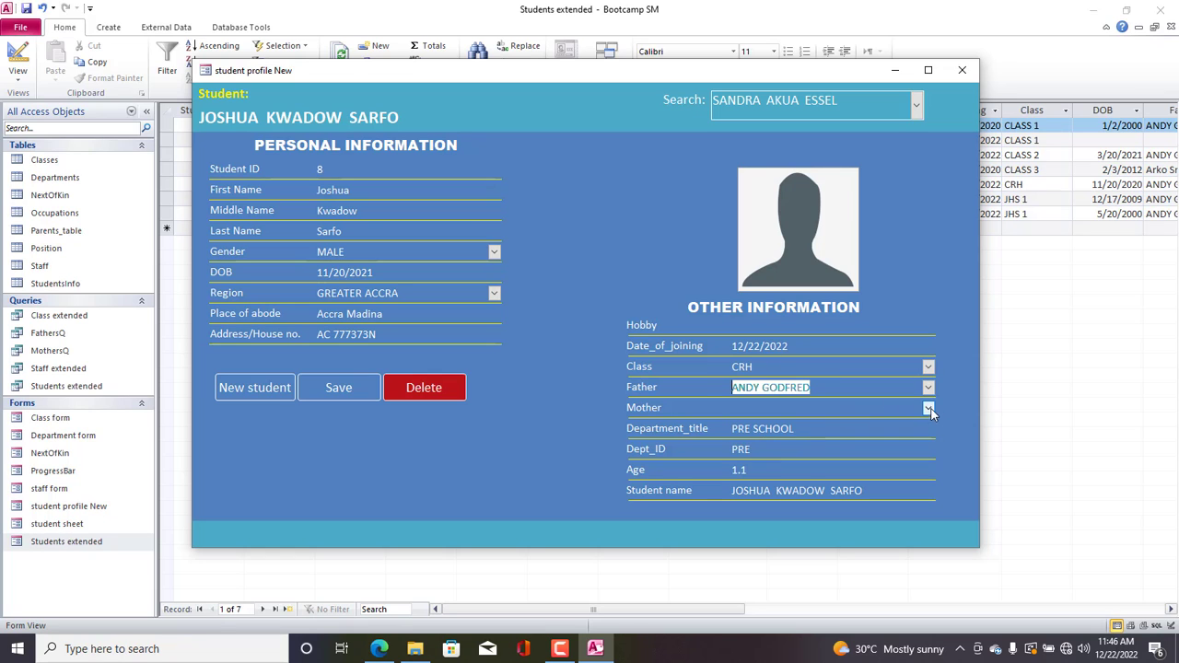
{"action": "left_click", "coordinate": [929, 408]}
{"action": "left_click", "coordinate": [882, 429]}
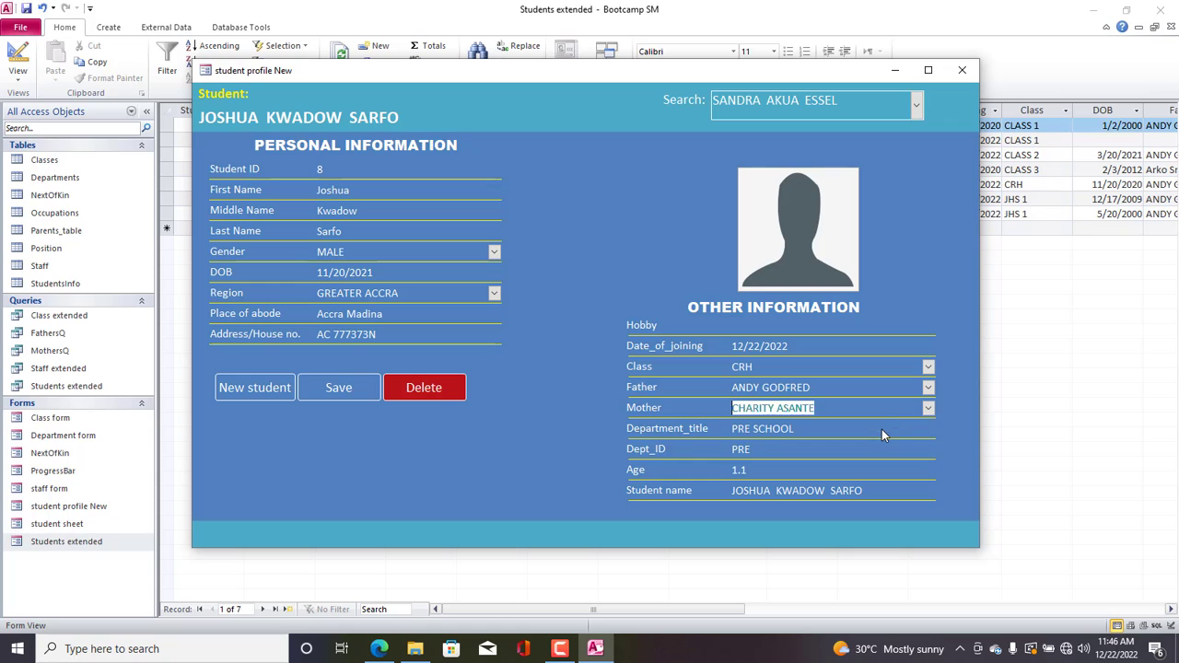
{"action": "left_click", "coordinate": [363, 388]}
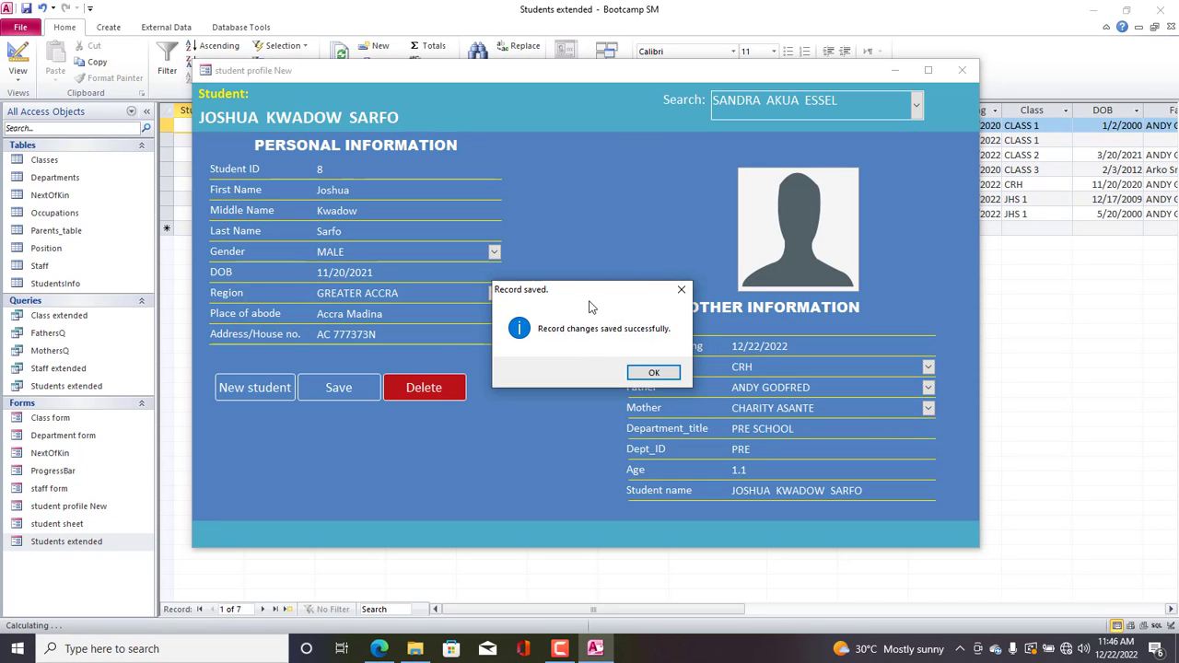
{"action": "left_click_drag", "start_coordinate": [586, 293], "coordinate": [585, 332]}
{"action": "left_click", "coordinate": [655, 413]}
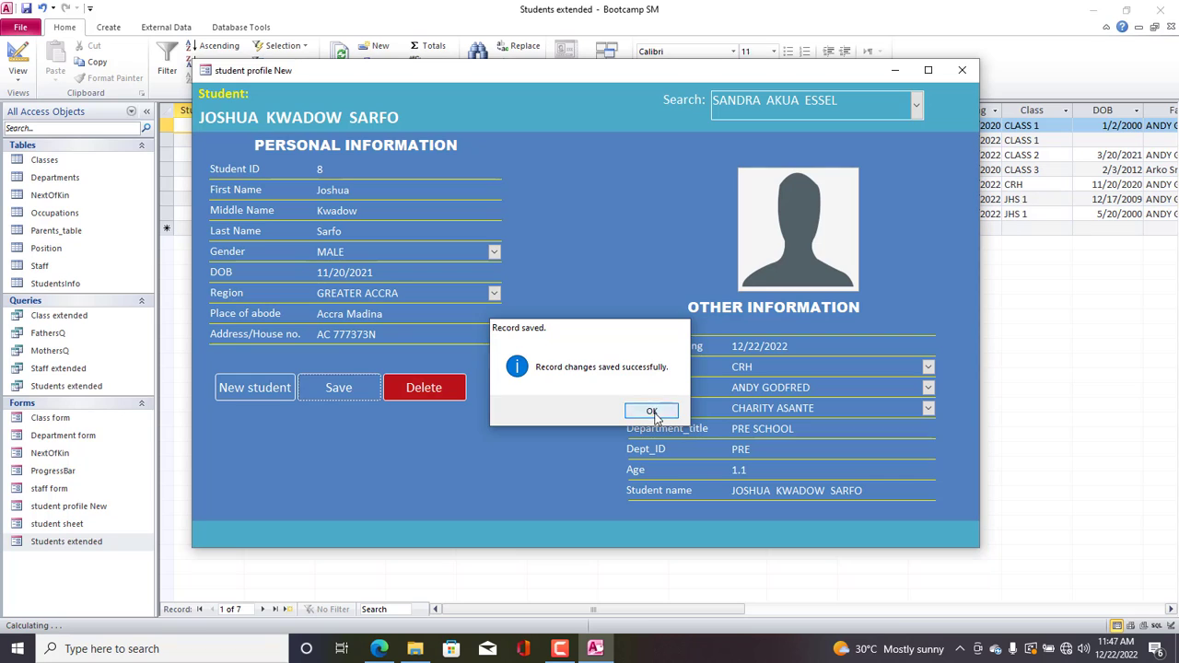
Look up the new student, then Refresh All so it appears as record 8 in the table.
{"action": "left_click", "coordinate": [917, 104]}
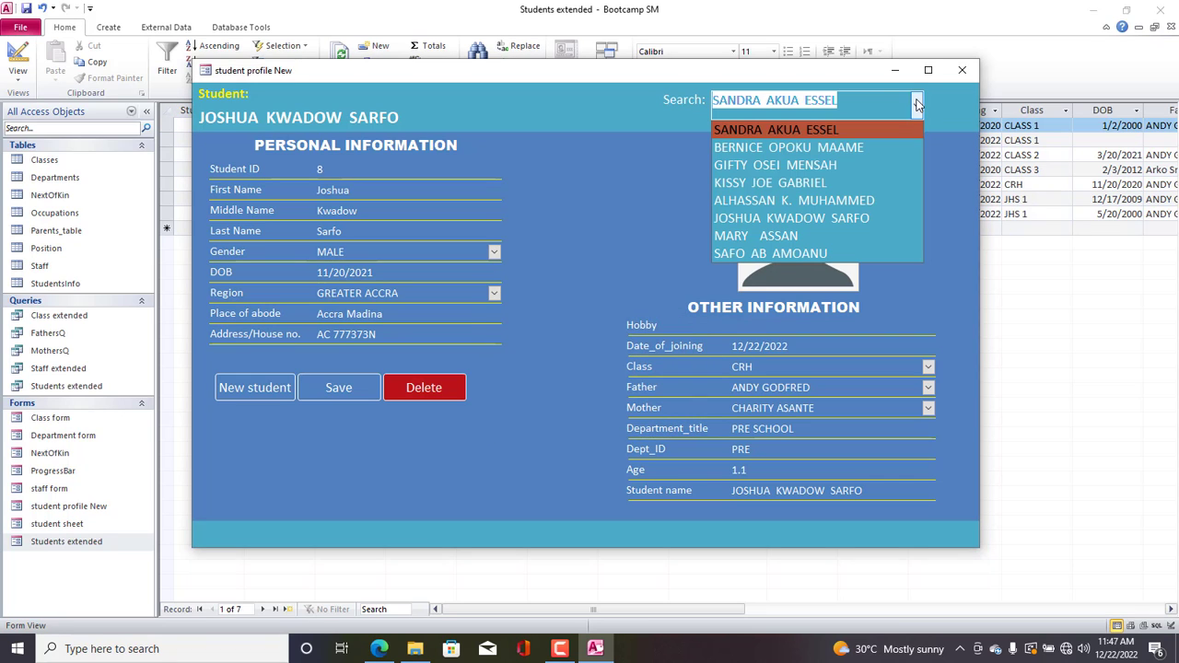
{"action": "left_click", "coordinate": [794, 218]}
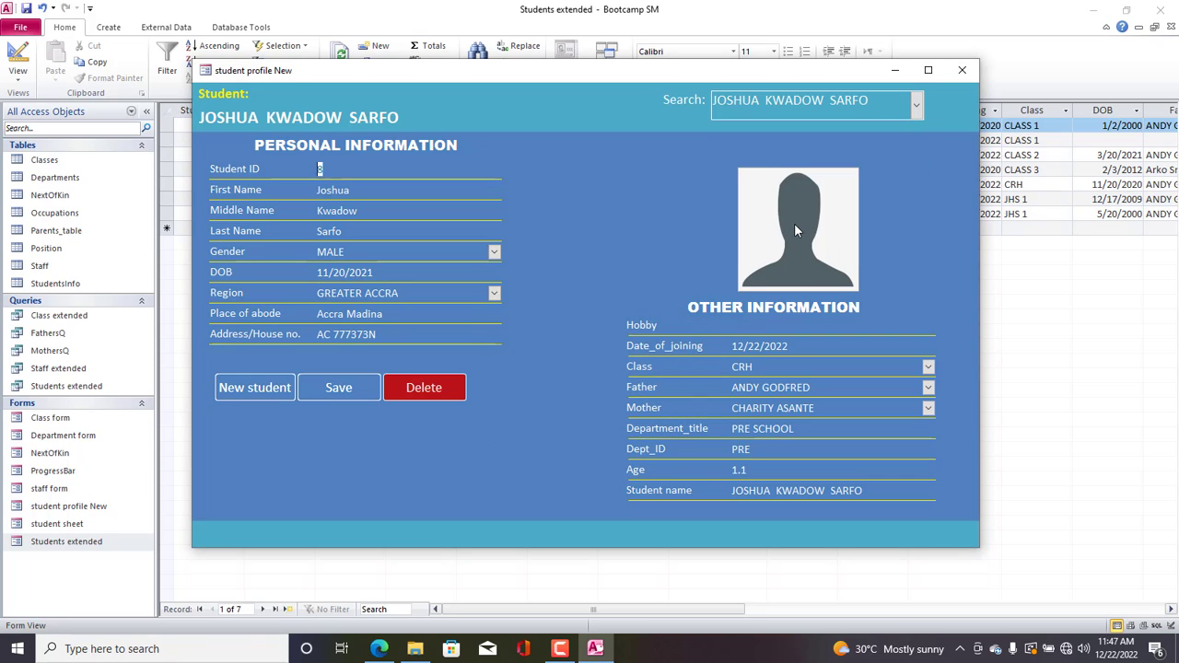
{"action": "left_click", "coordinate": [916, 104]}
{"action": "left_click", "coordinate": [868, 146]}
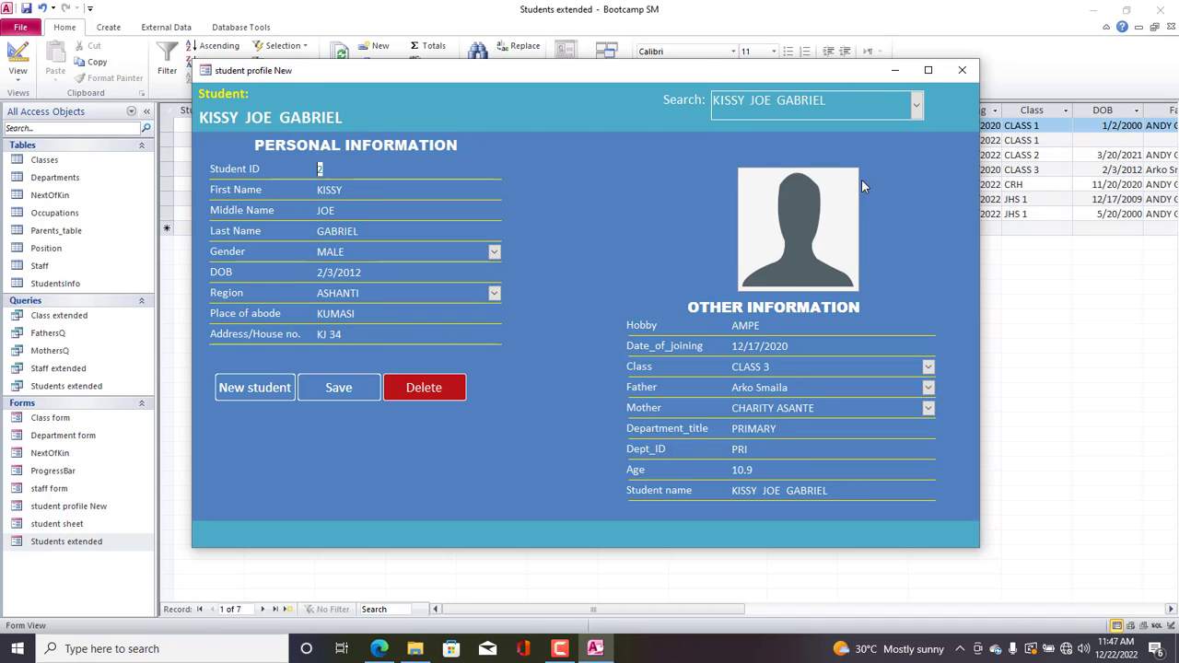
{"action": "left_click_drag", "start_coordinate": [707, 77], "coordinate": [658, 313]}
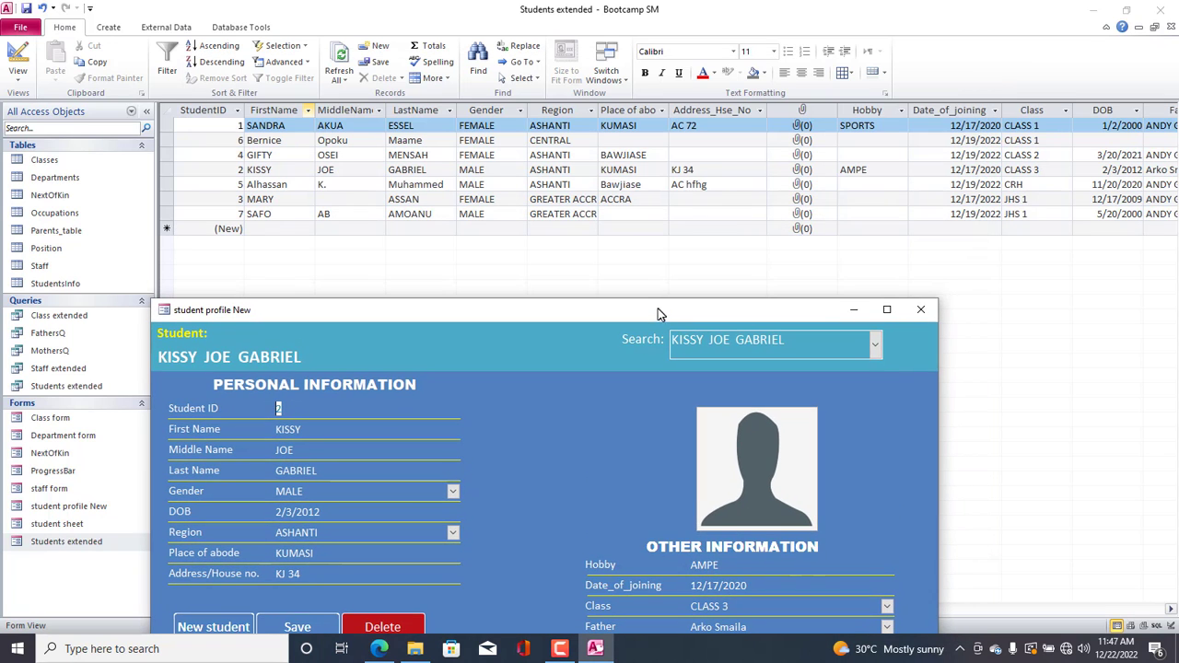
{"action": "left_click", "coordinate": [340, 63]}
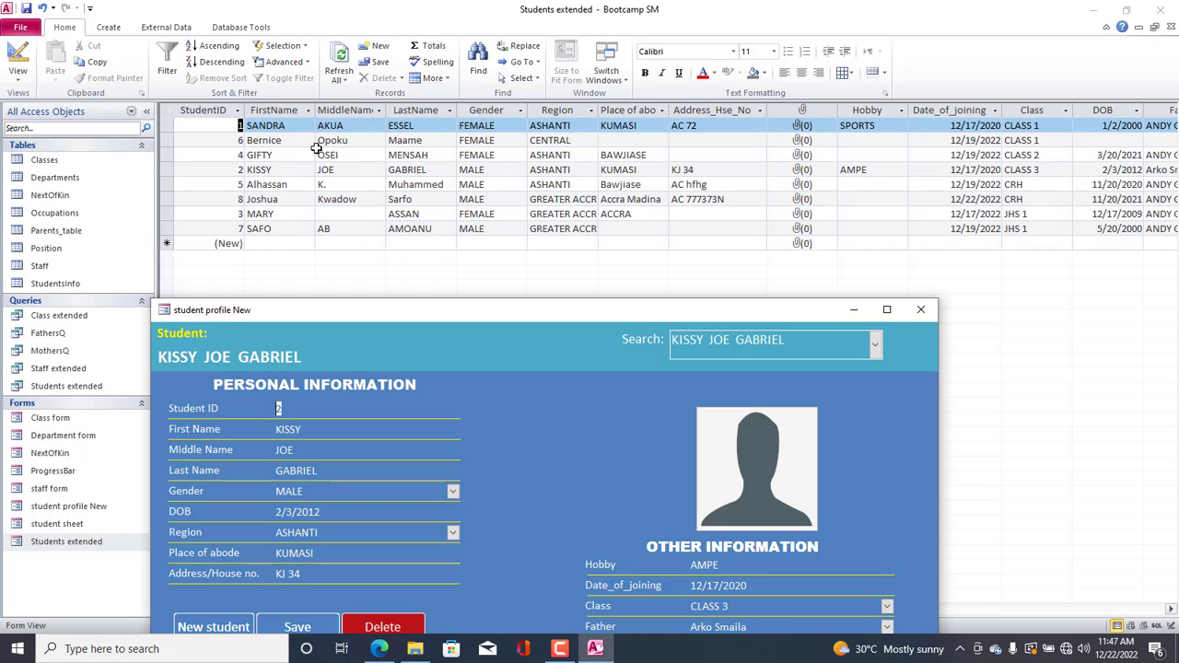
{"action": "left_click", "coordinate": [172, 197]}
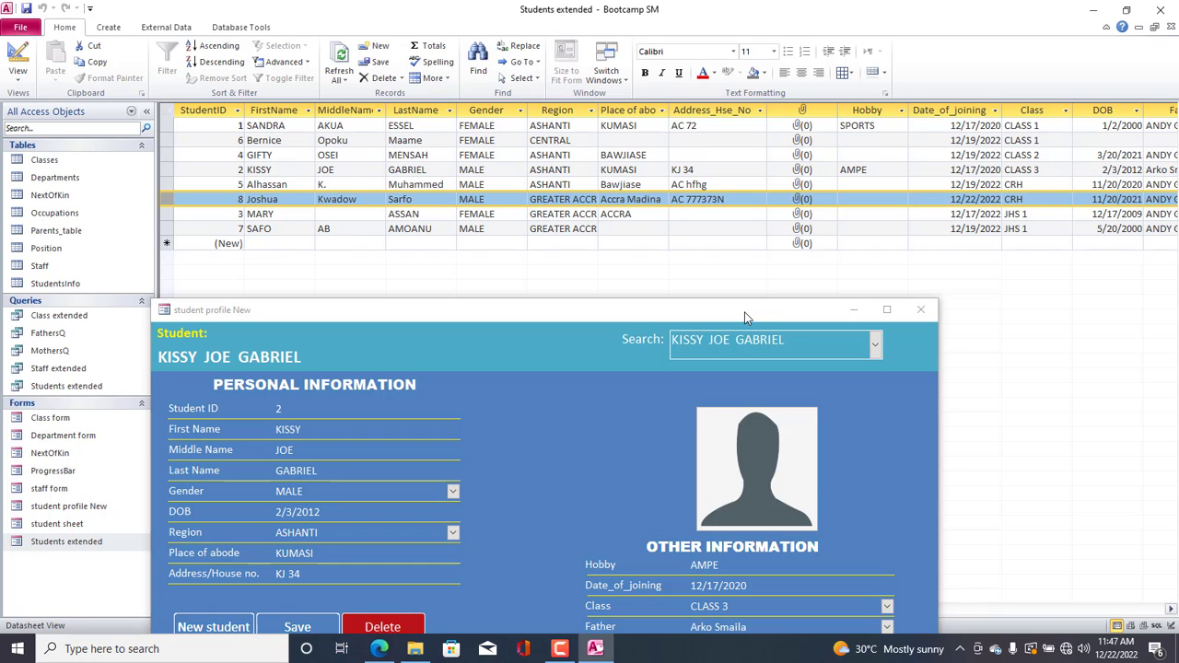
{"action": "left_click_drag", "start_coordinate": [747, 318], "coordinate": [853, 52]}
Load another student, then maximise and restore the profile form window twice.
{"action": "left_click", "coordinate": [983, 84]}
{"action": "left_click", "coordinate": [905, 187]}
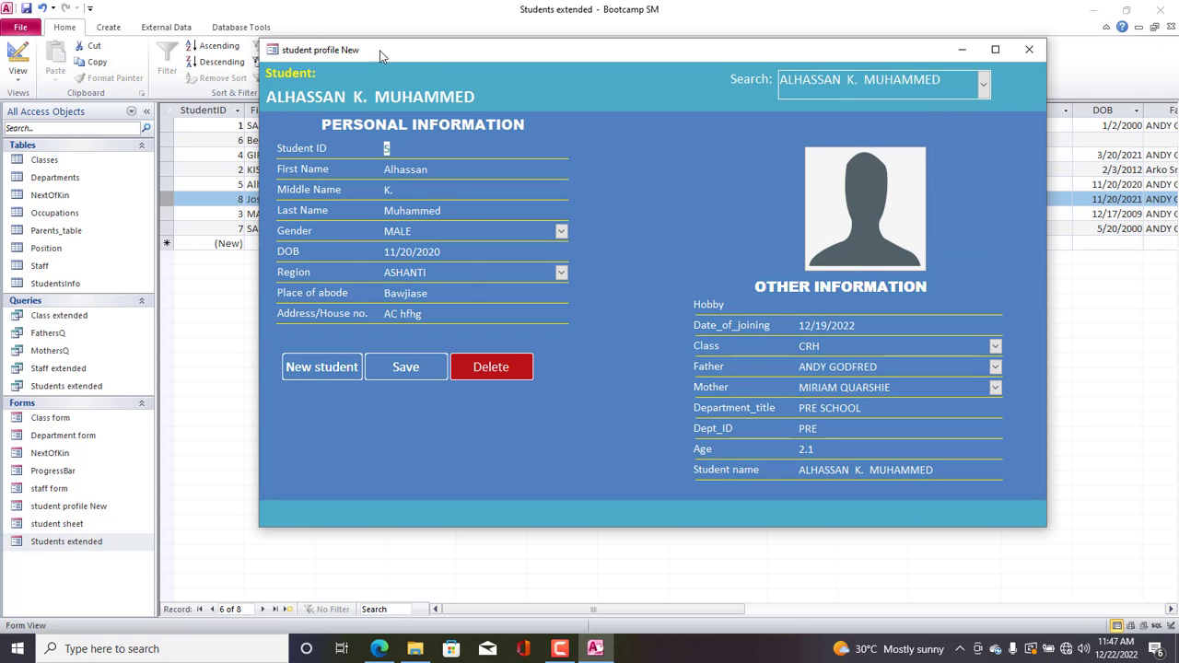
{"action": "left_click_drag", "start_coordinate": [405, 50], "coordinate": [387, 57]}
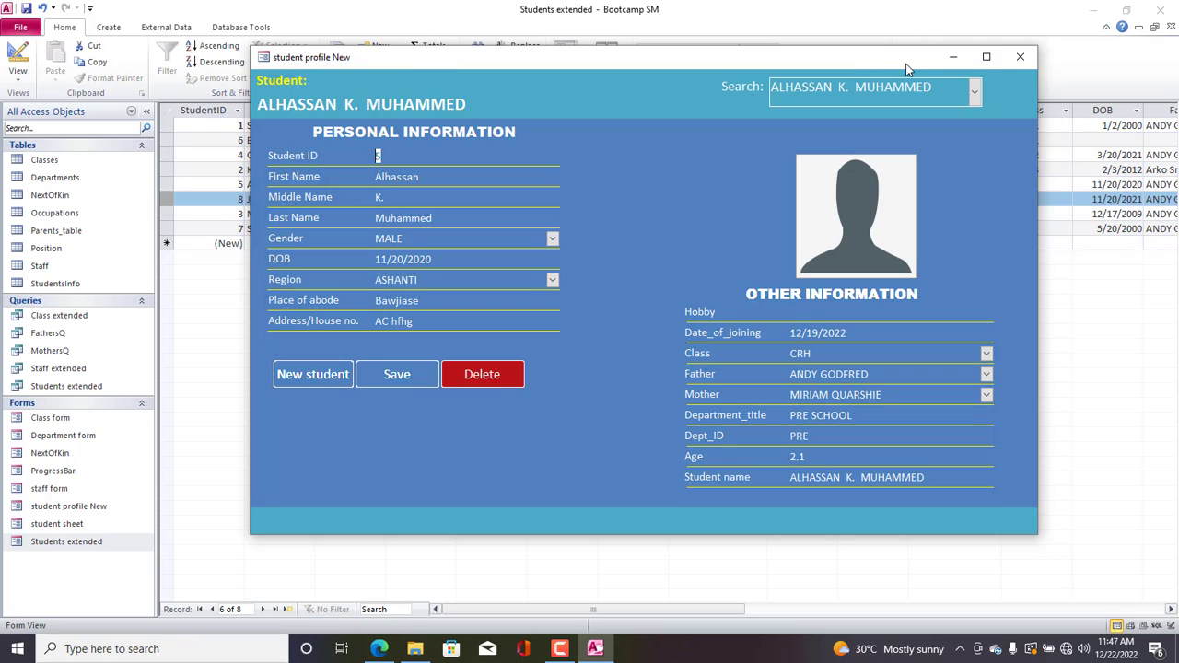
{"action": "left_click", "coordinate": [987, 61]}
{"action": "left_click", "coordinate": [1124, 9]}
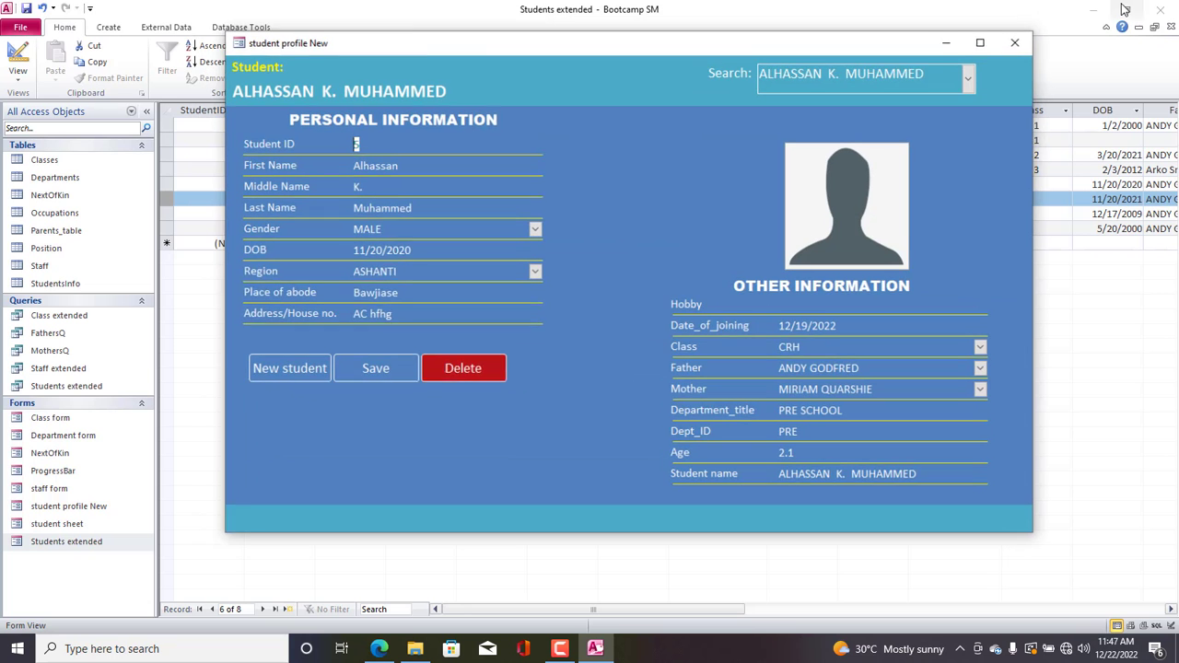
{"action": "left_click", "coordinate": [981, 42]}
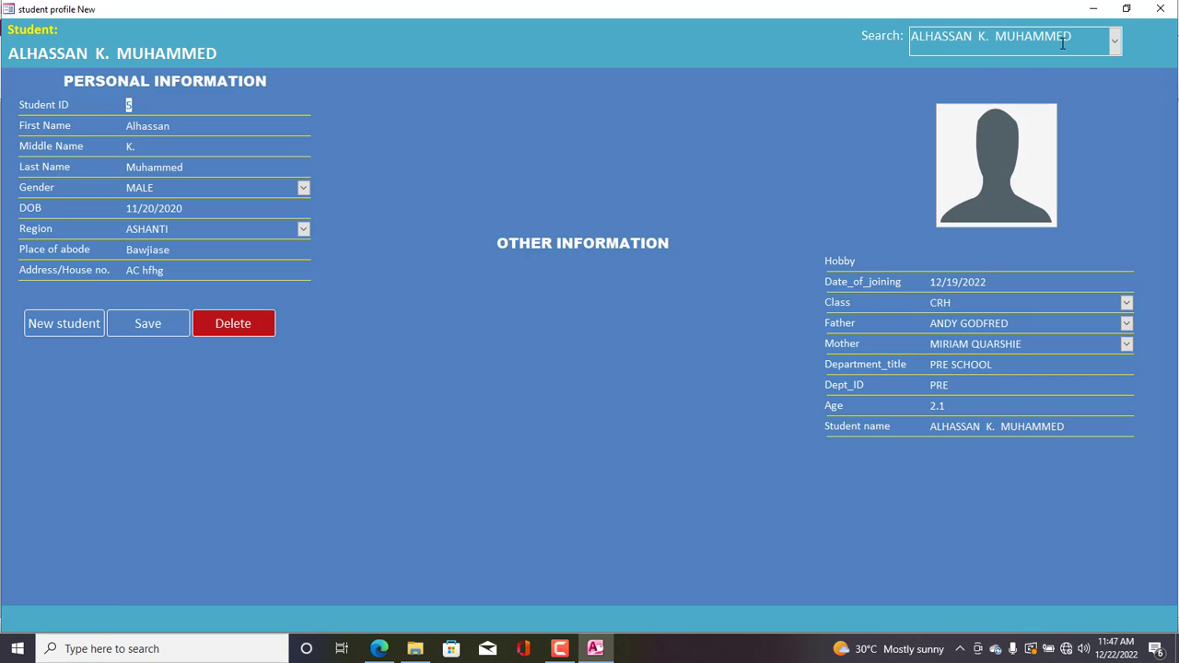
{"action": "left_click", "coordinate": [1126, 9]}
{"action": "left_click_drag", "start_coordinate": [771, 61], "coordinate": [763, 46]}
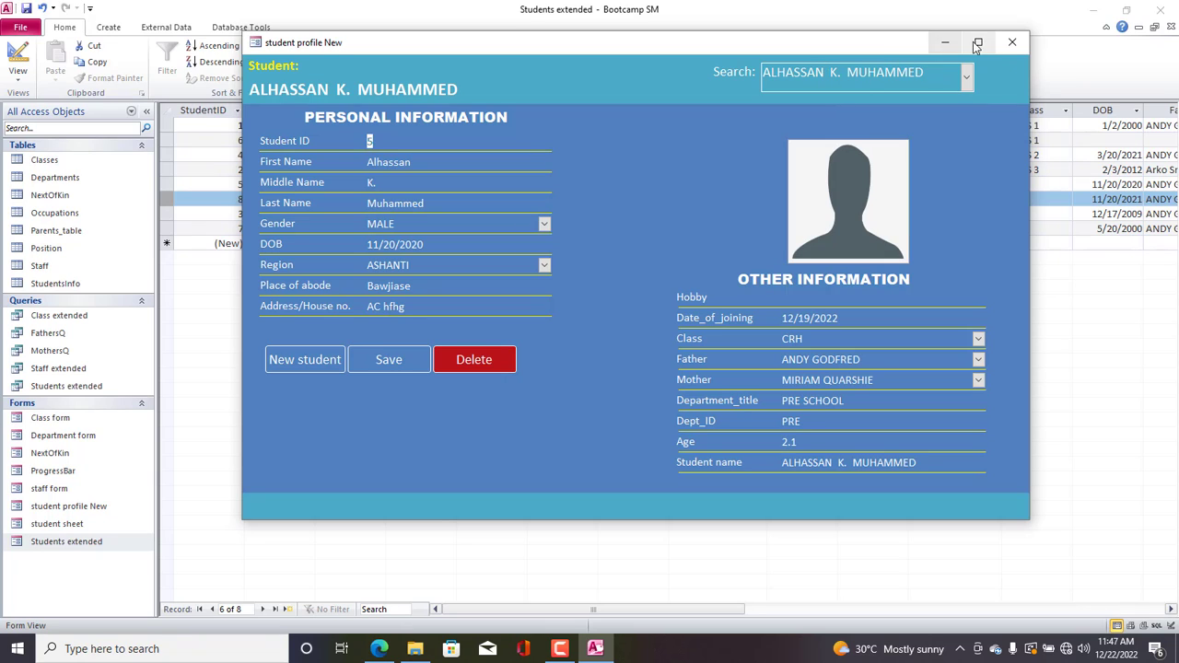
{"action": "right_click", "coordinate": [547, 58]}
In Design View, set the form's Min Max Buttons to Min Enabled.
{"action": "left_click", "coordinate": [583, 99]}
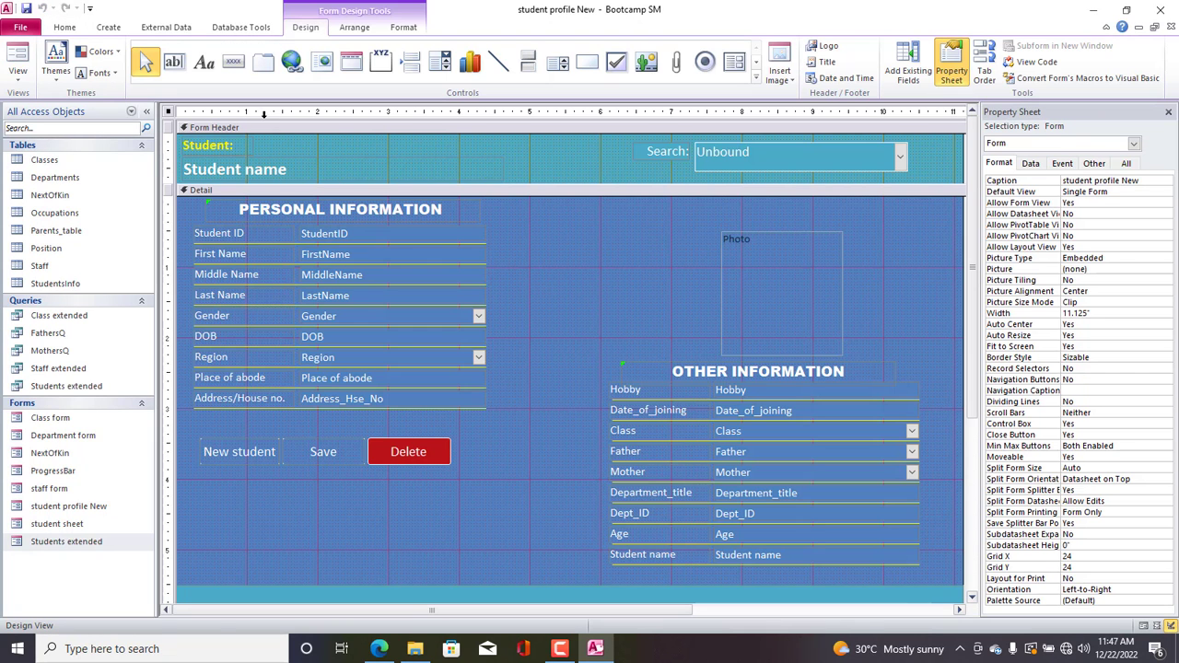
{"action": "left_click", "coordinate": [169, 113]}
{"action": "left_click", "coordinate": [1095, 423]}
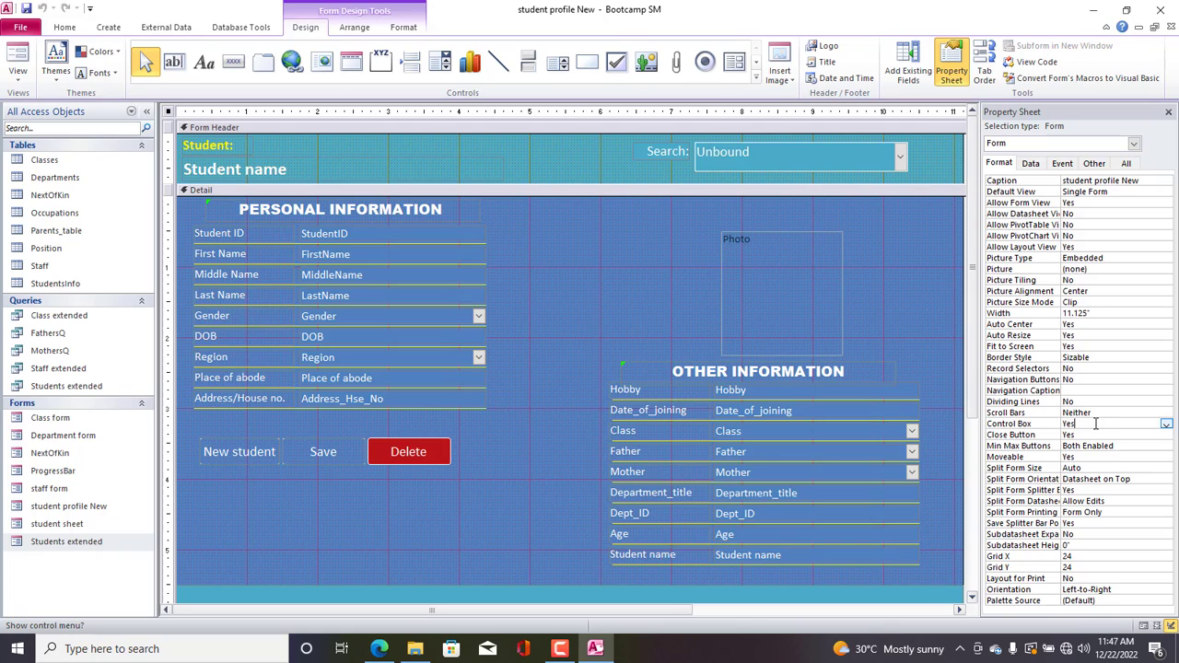
{"action": "left_click", "coordinate": [1141, 446]}
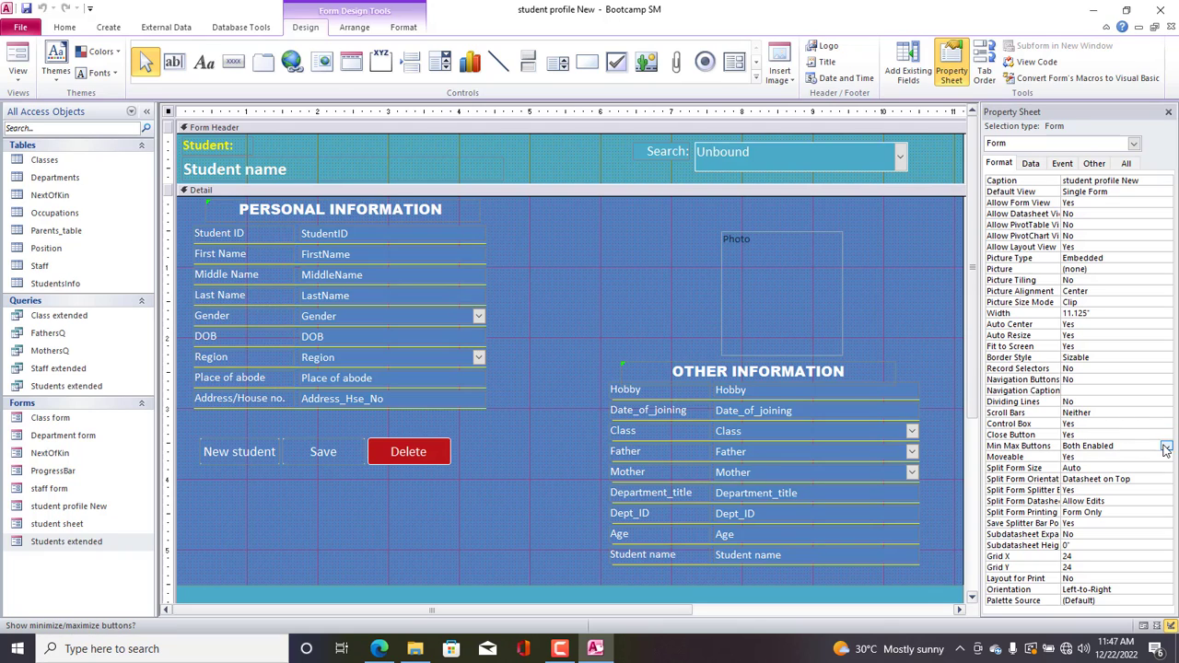
{"action": "left_click", "coordinate": [1166, 448]}
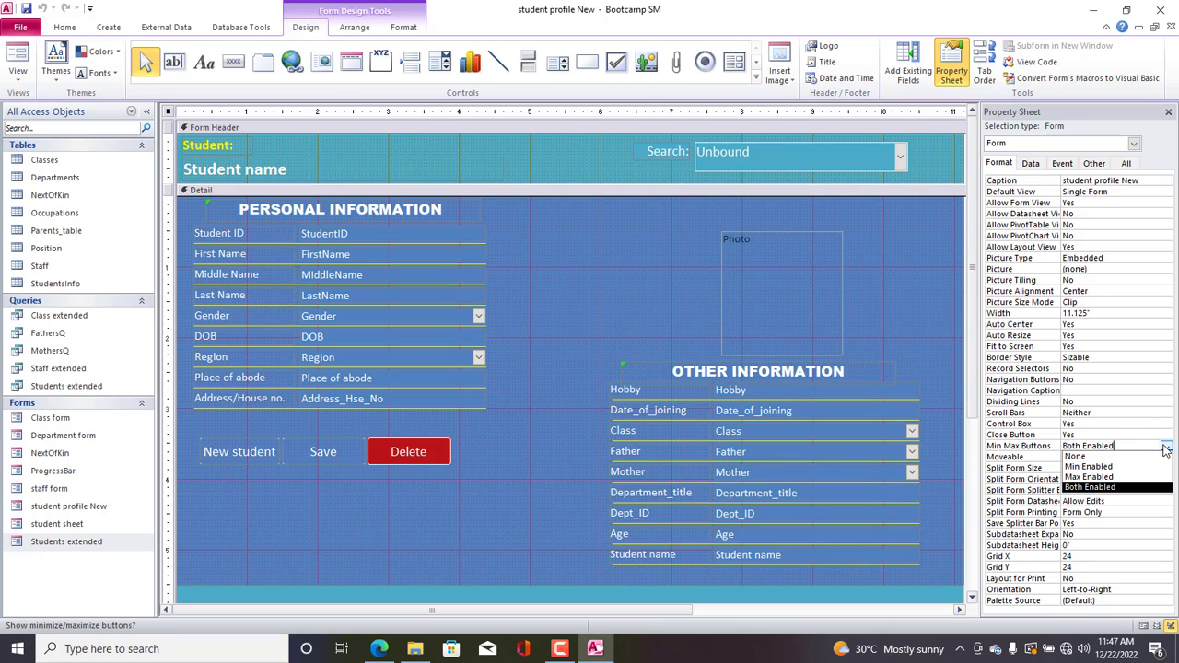
{"action": "left_click", "coordinate": [1096, 468]}
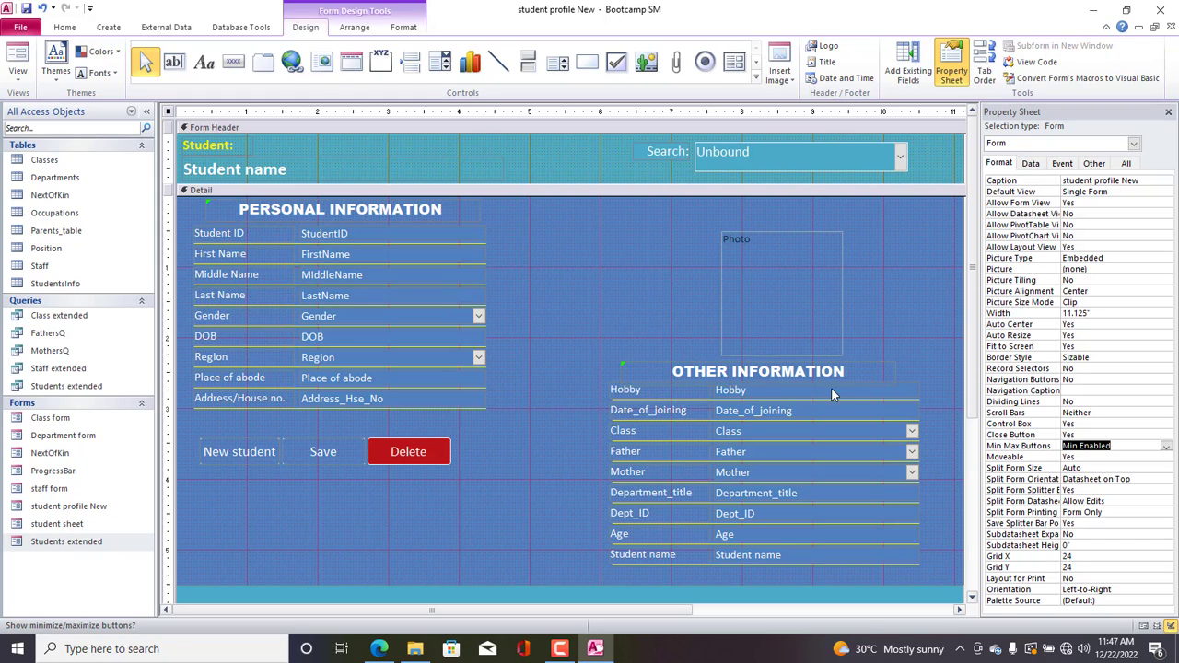
Anchor the OTHER INFORMATION heading to the right.
{"action": "left_click", "coordinate": [811, 371]}
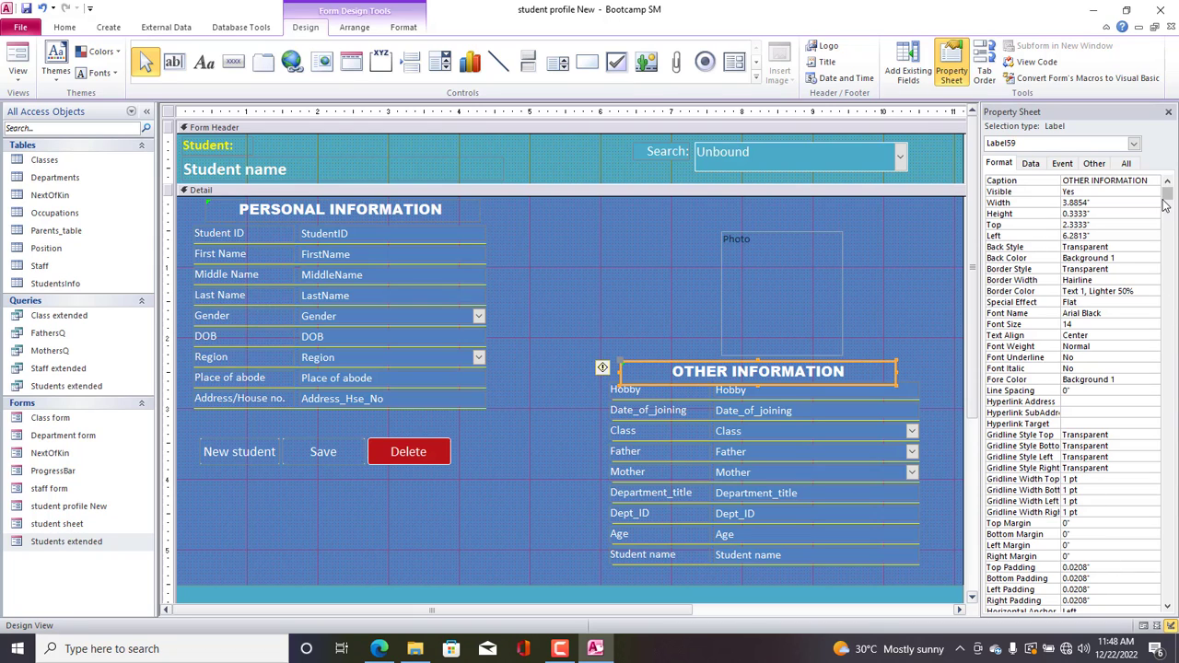
{"action": "left_click_drag", "start_coordinate": [1165, 197], "coordinate": [1168, 604]}
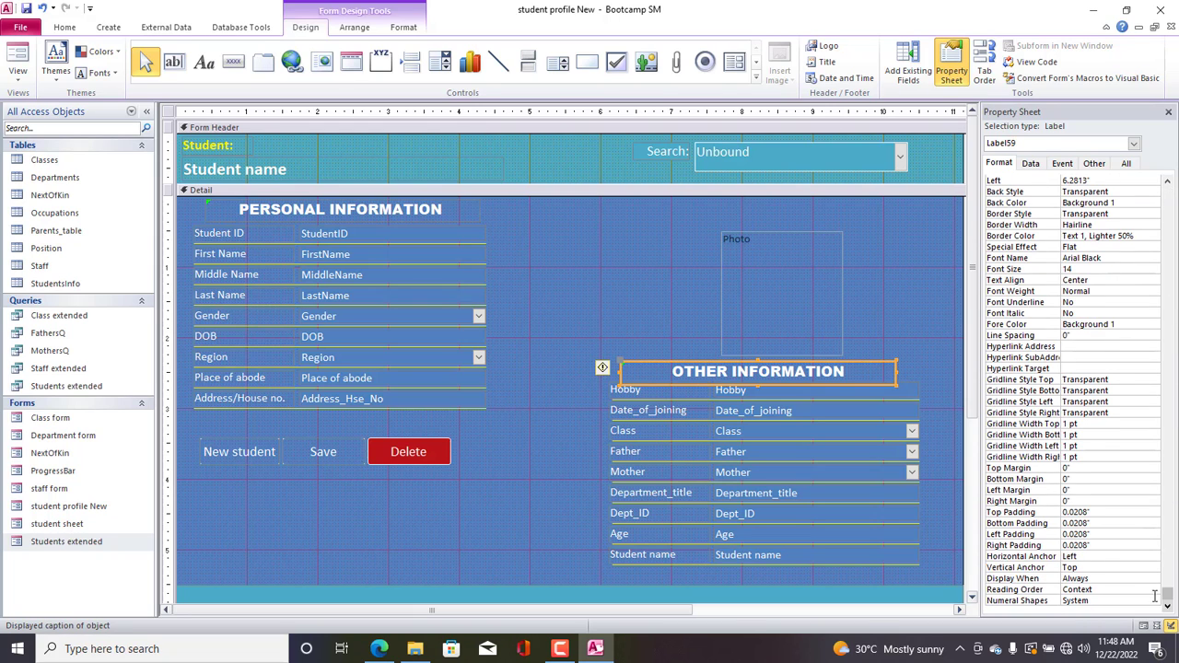
{"action": "double_click", "coordinate": [1087, 557]}
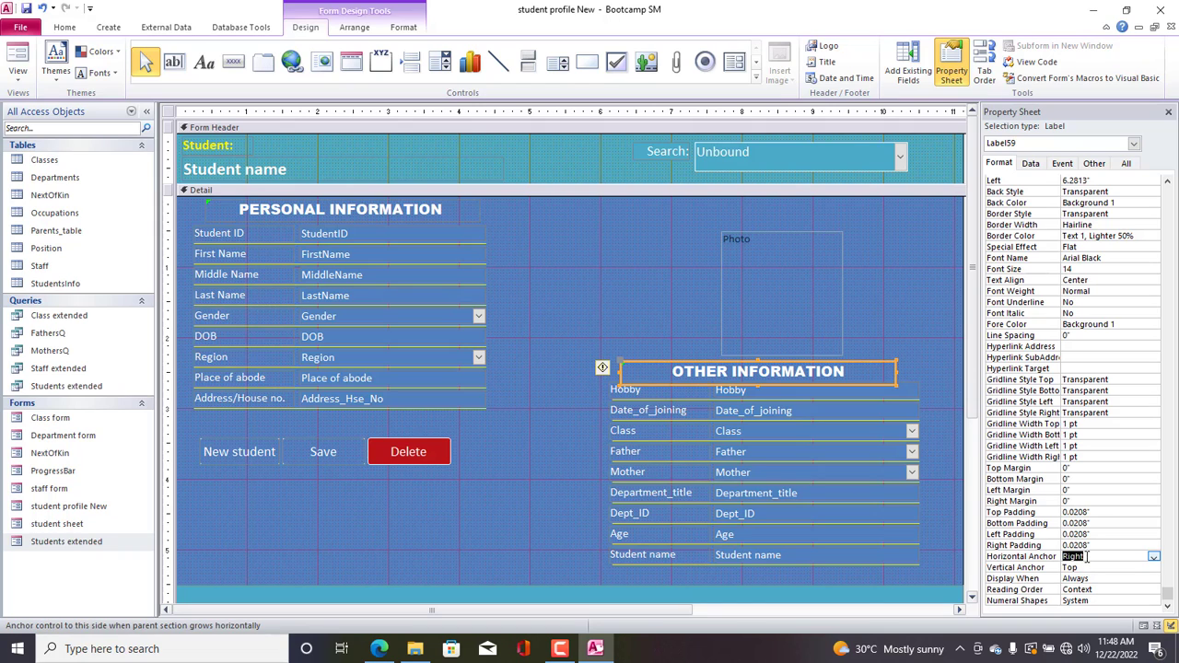
Set the form's Border Style to Thin and preview the result in Form View.
{"action": "left_click", "coordinate": [170, 113]}
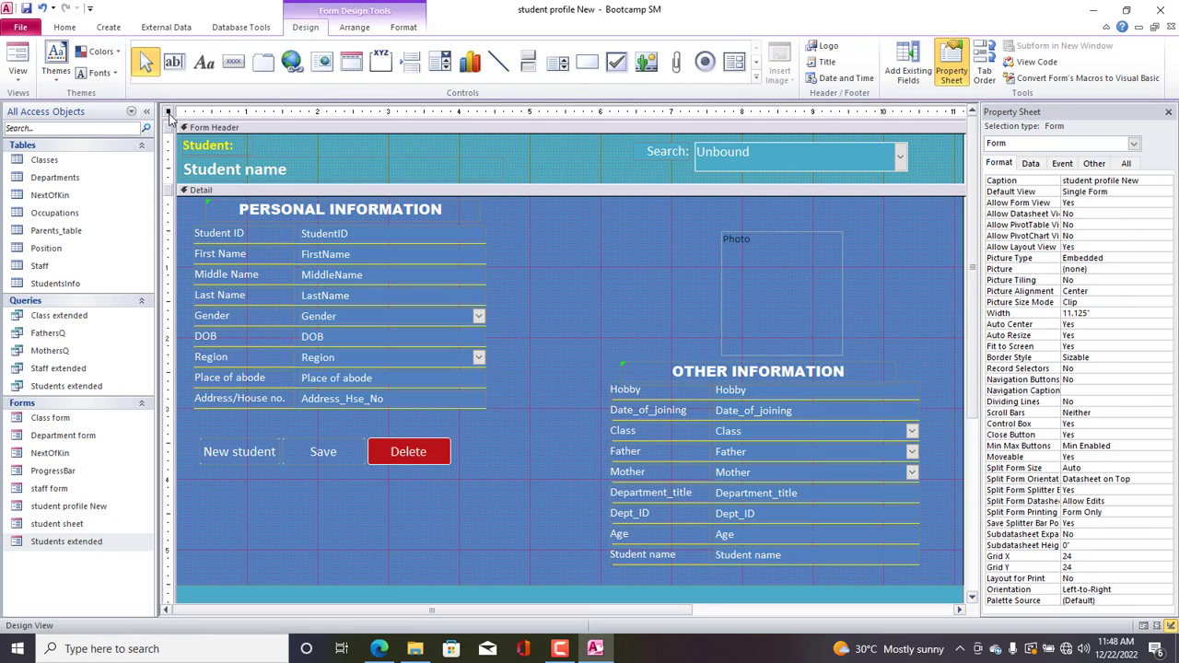
{"action": "left_click", "coordinate": [1142, 359]}
{"action": "left_click", "coordinate": [1166, 357]}
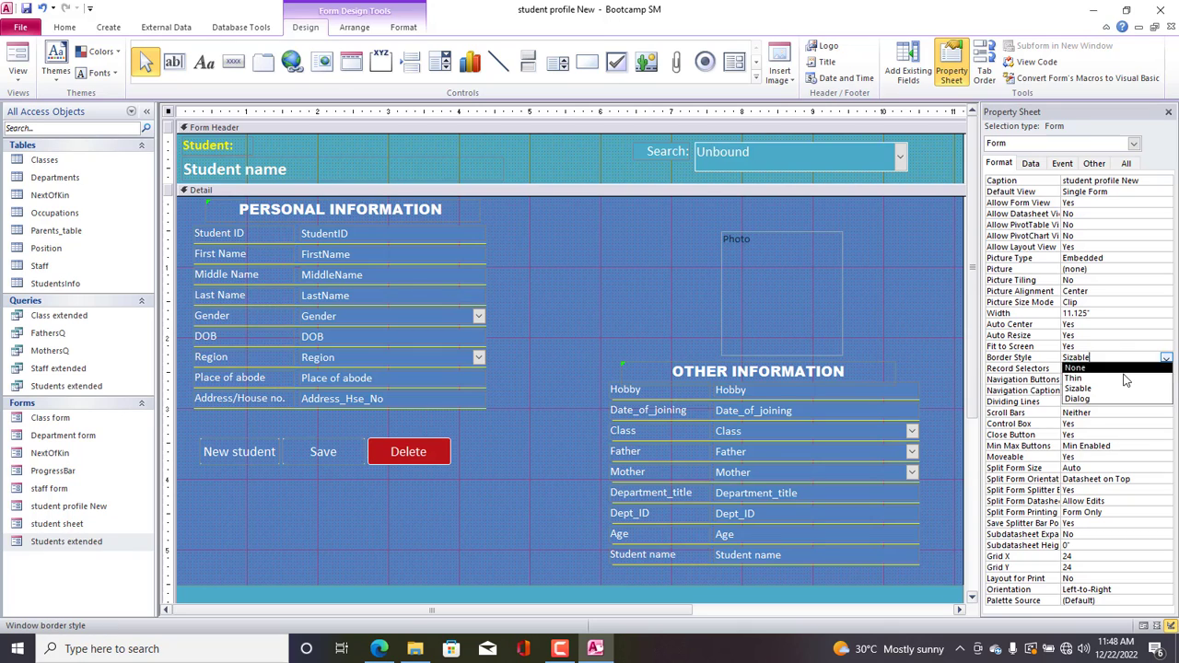
{"action": "left_click", "coordinate": [1118, 378]}
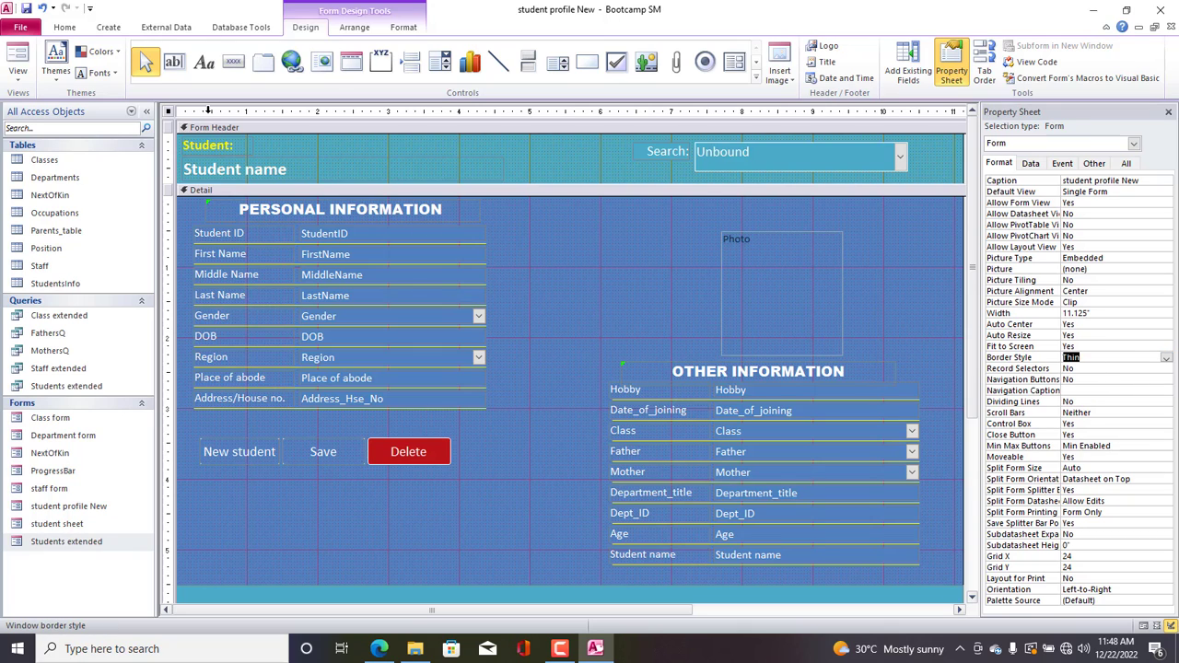
{"action": "right_click", "coordinate": [171, 112]}
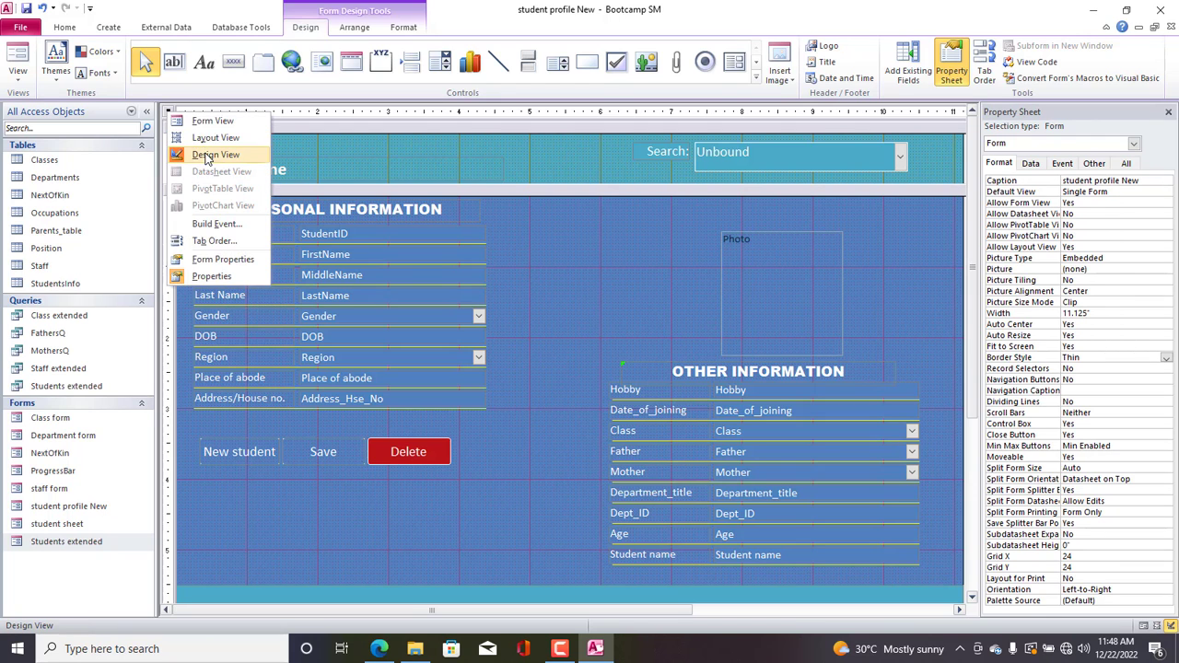
{"action": "left_click", "coordinate": [199, 124]}
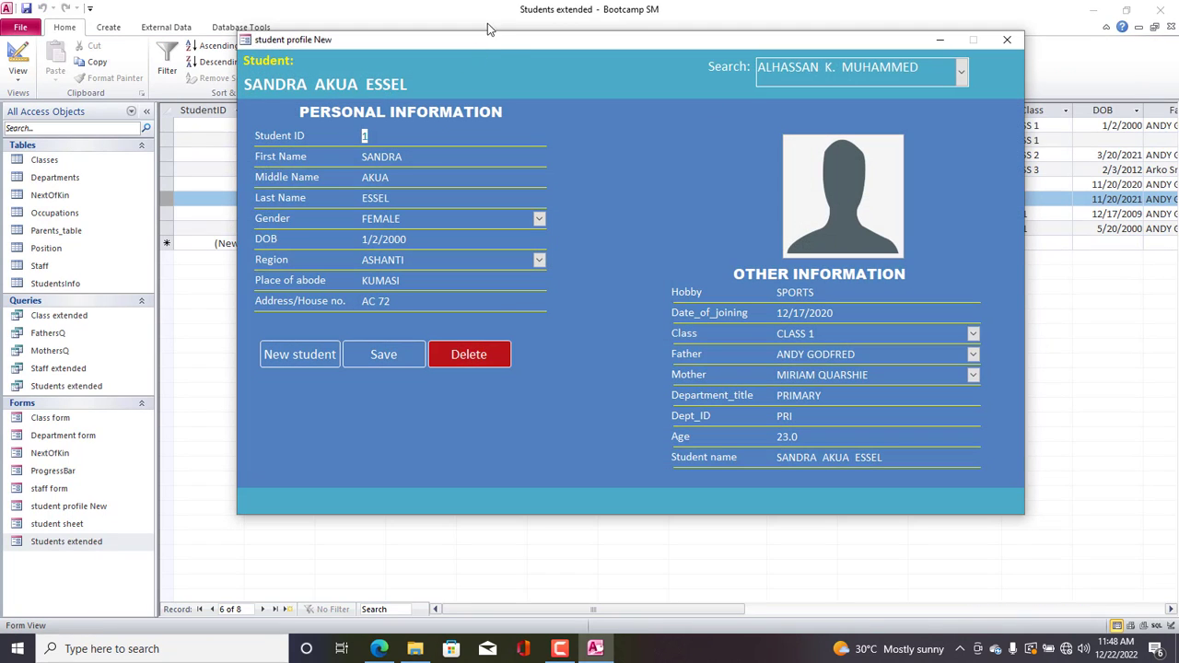
{"action": "left_click_drag", "start_coordinate": [494, 48], "coordinate": [487, 88]}
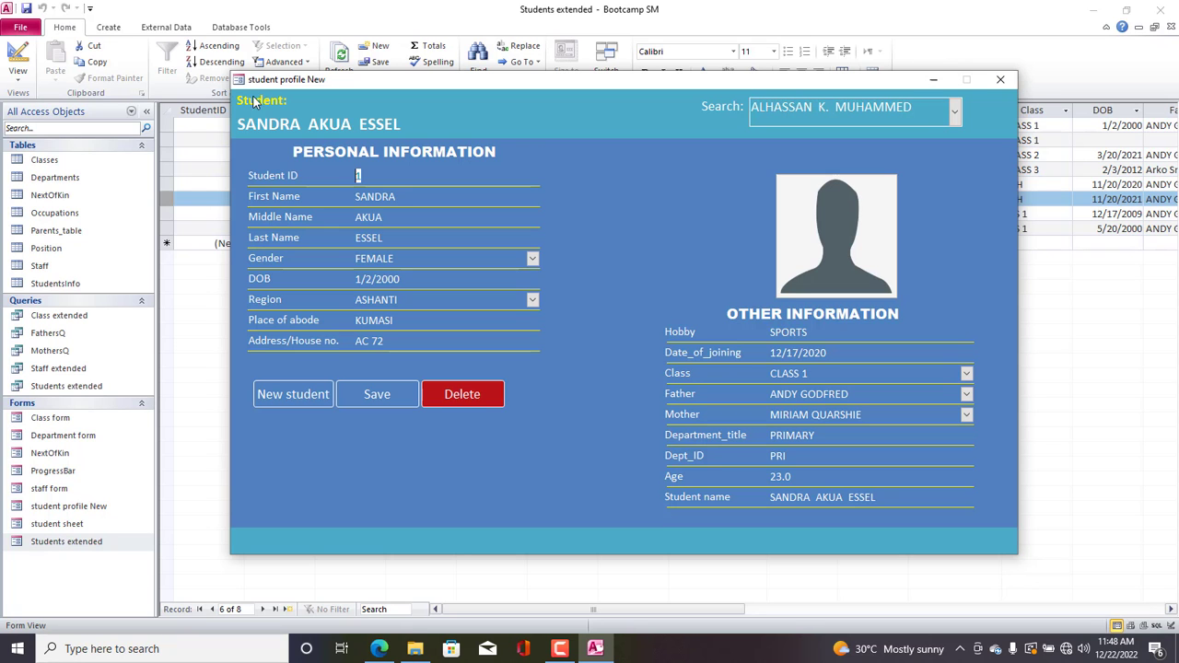
{"action": "left_click_drag", "start_coordinate": [275, 85], "coordinate": [293, 83]}
{"action": "right_click", "coordinate": [295, 83]}
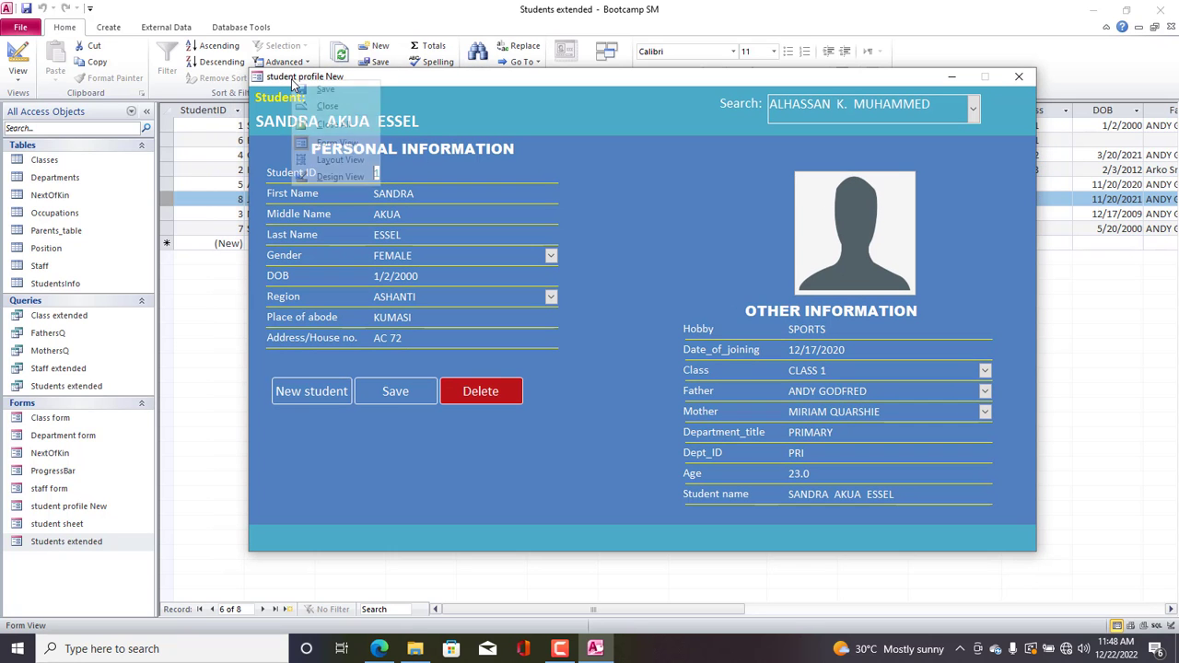
{"action": "left_click", "coordinate": [336, 172]}
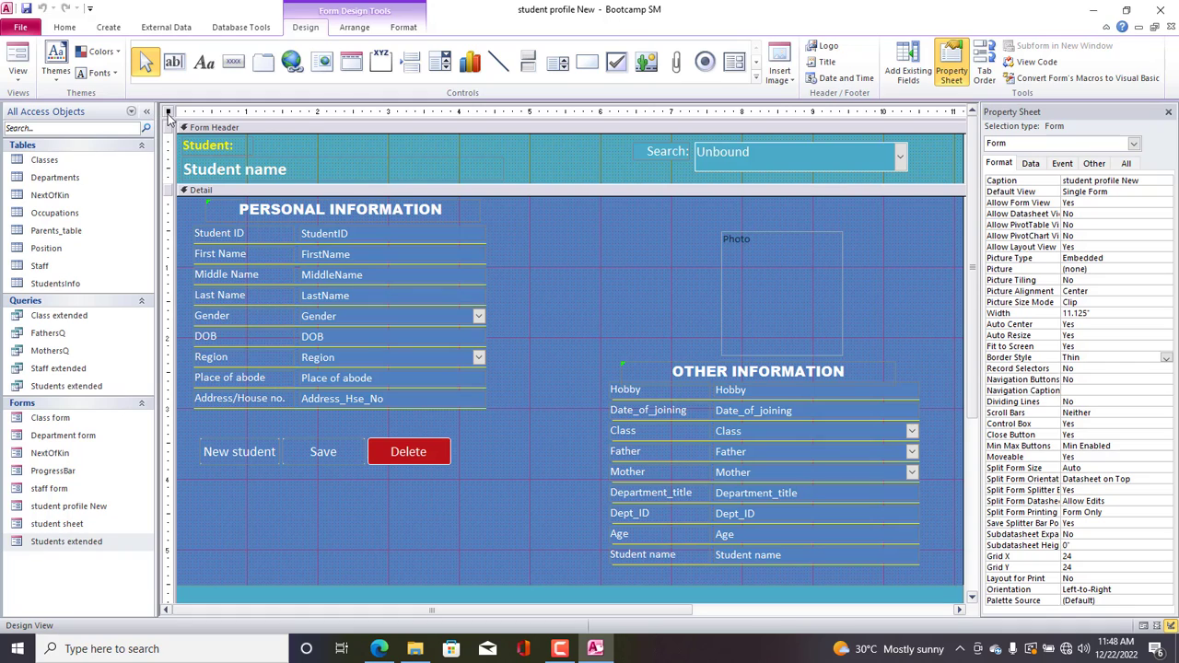
Change the form's caption to Students and view it in Form View.
{"action": "triple_click", "coordinate": [1144, 180]}
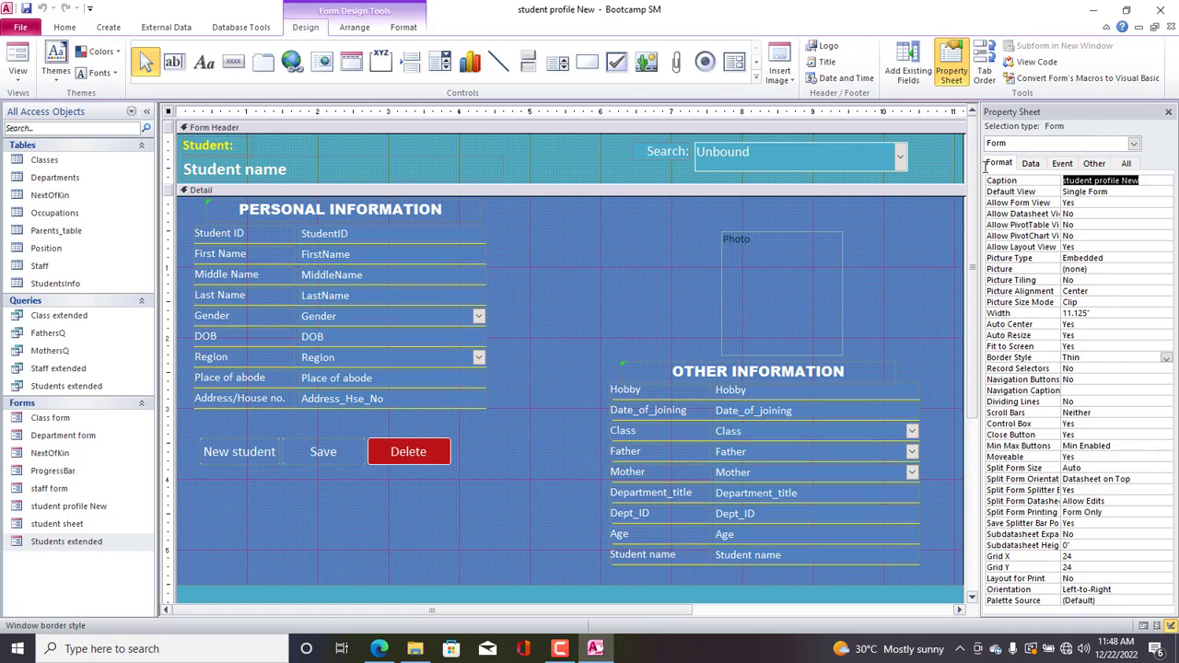
{"action": "type", "text": "Students"}
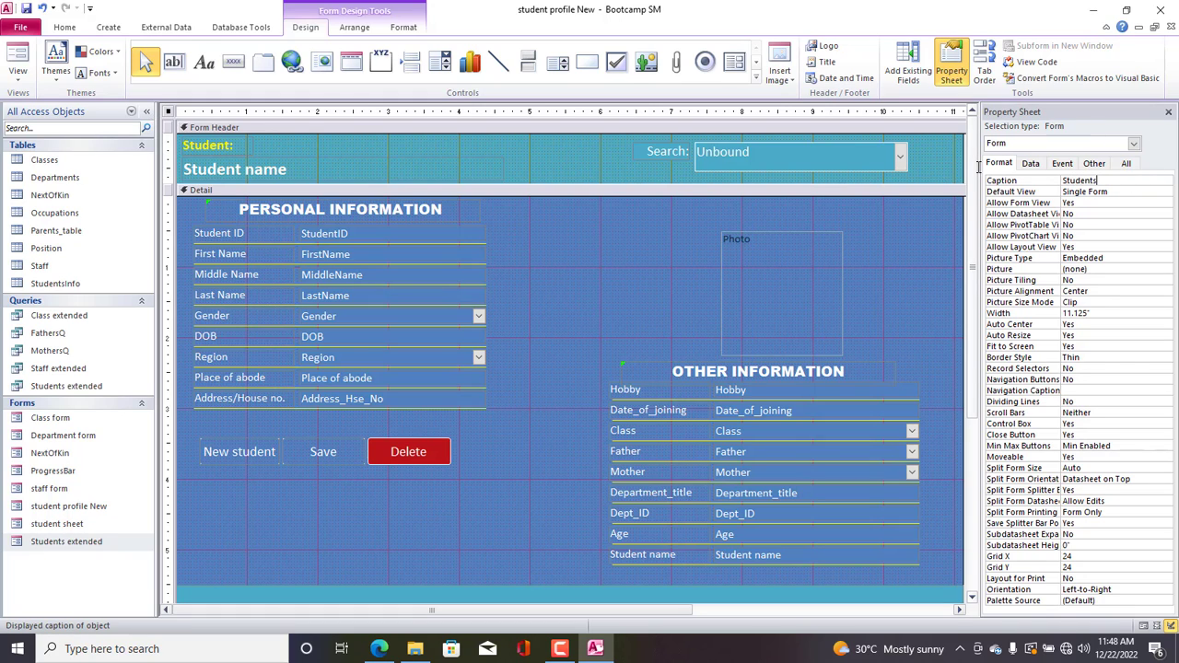
{"action": "right_click", "coordinate": [171, 112]}
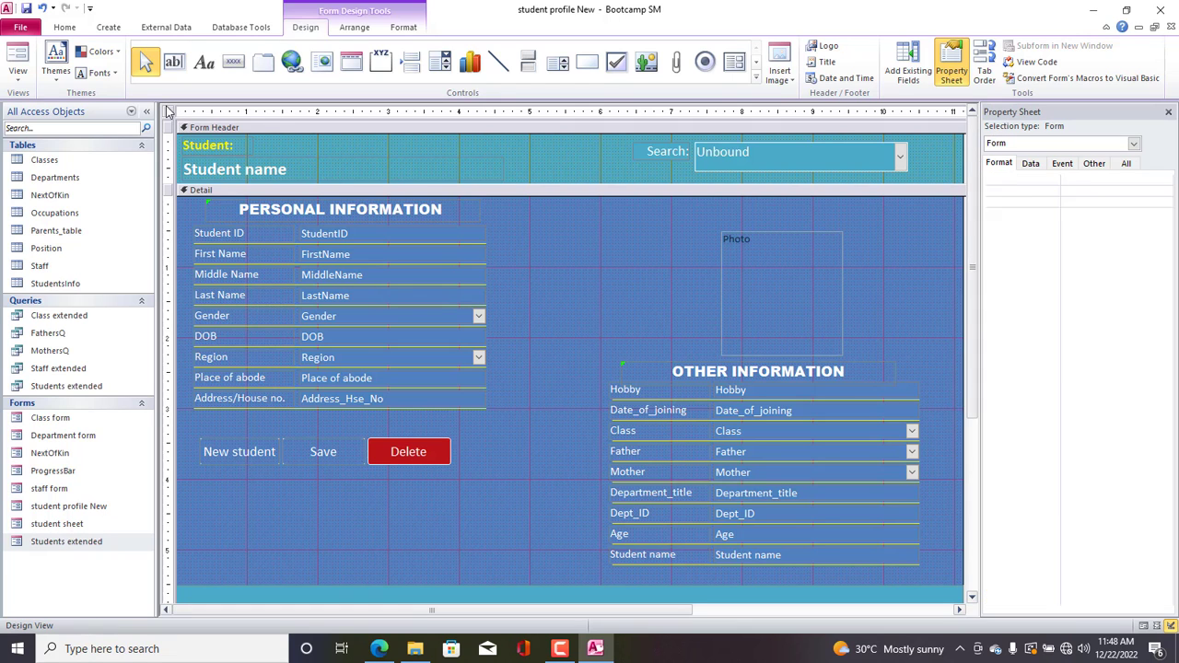
{"action": "left_click", "coordinate": [203, 115]}
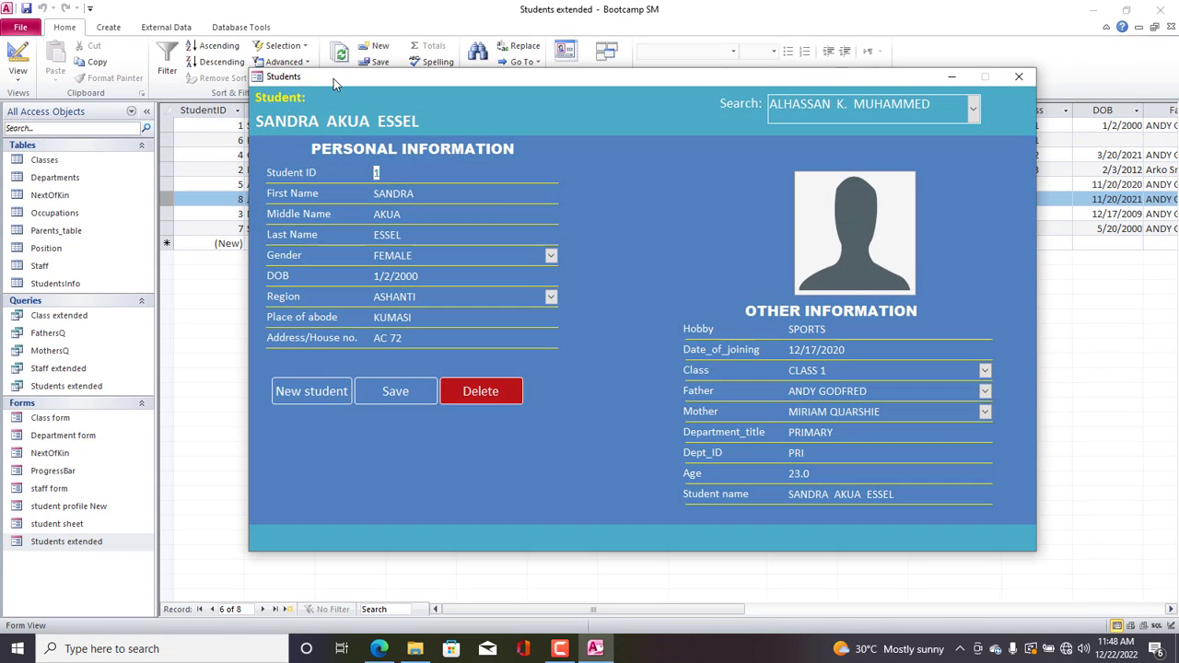
Open the old Students extended form to compare, close it, then close the Students pop-up.
{"action": "left_click_drag", "start_coordinate": [334, 78], "coordinate": [252, 69]}
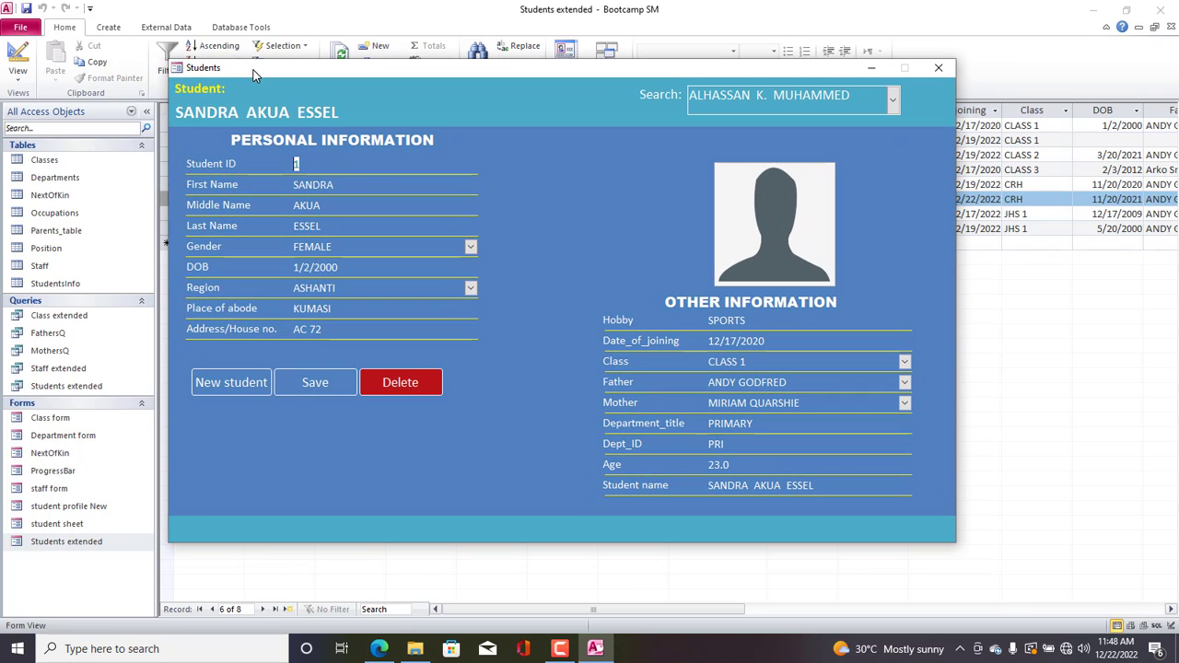
{"action": "double_click", "coordinate": [67, 541]}
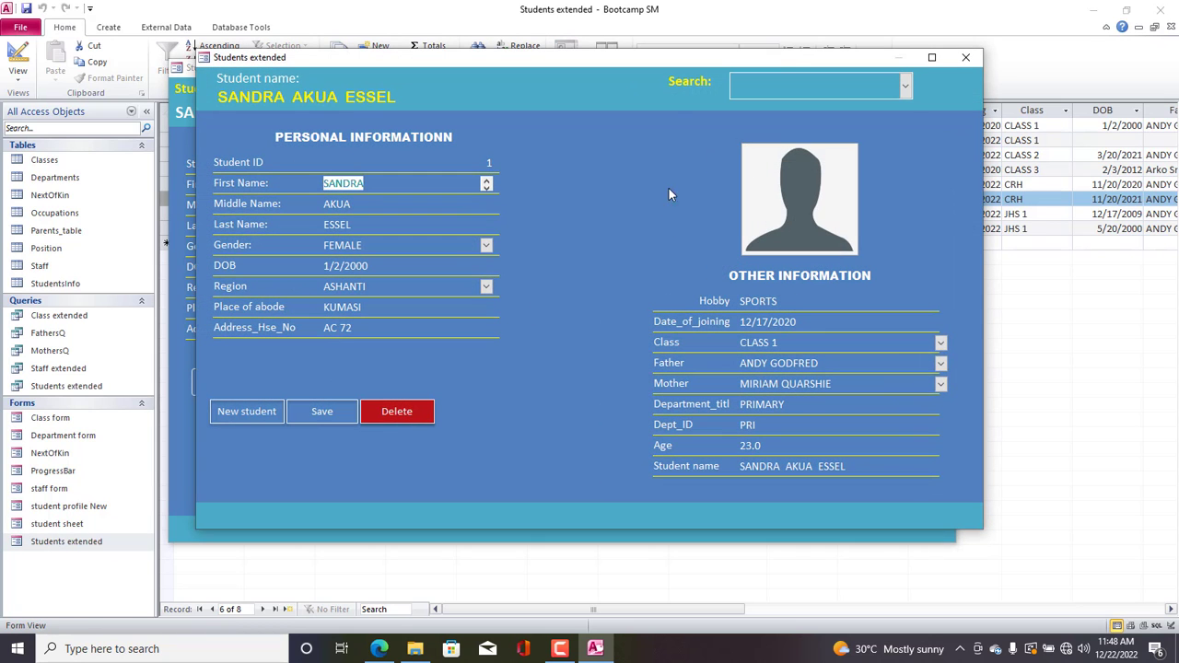
{"action": "left_click", "coordinate": [965, 61]}
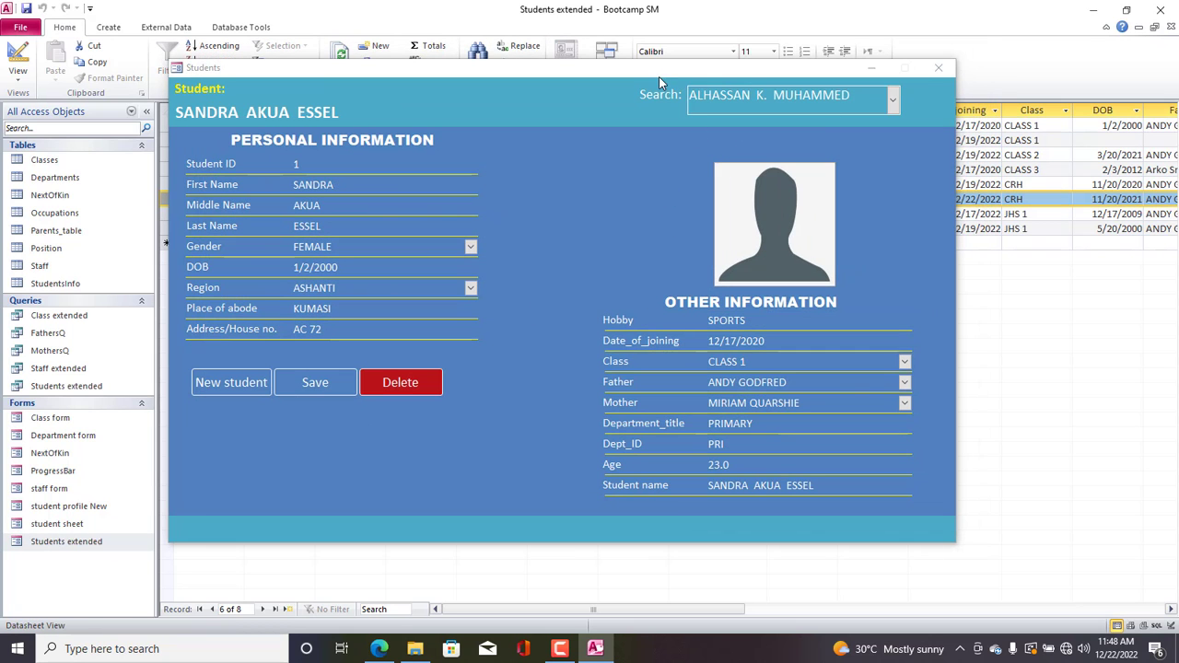
{"action": "left_click_drag", "start_coordinate": [648, 75], "coordinate": [737, 83]}
{"action": "mouse_move", "coordinate": [560, 656]}
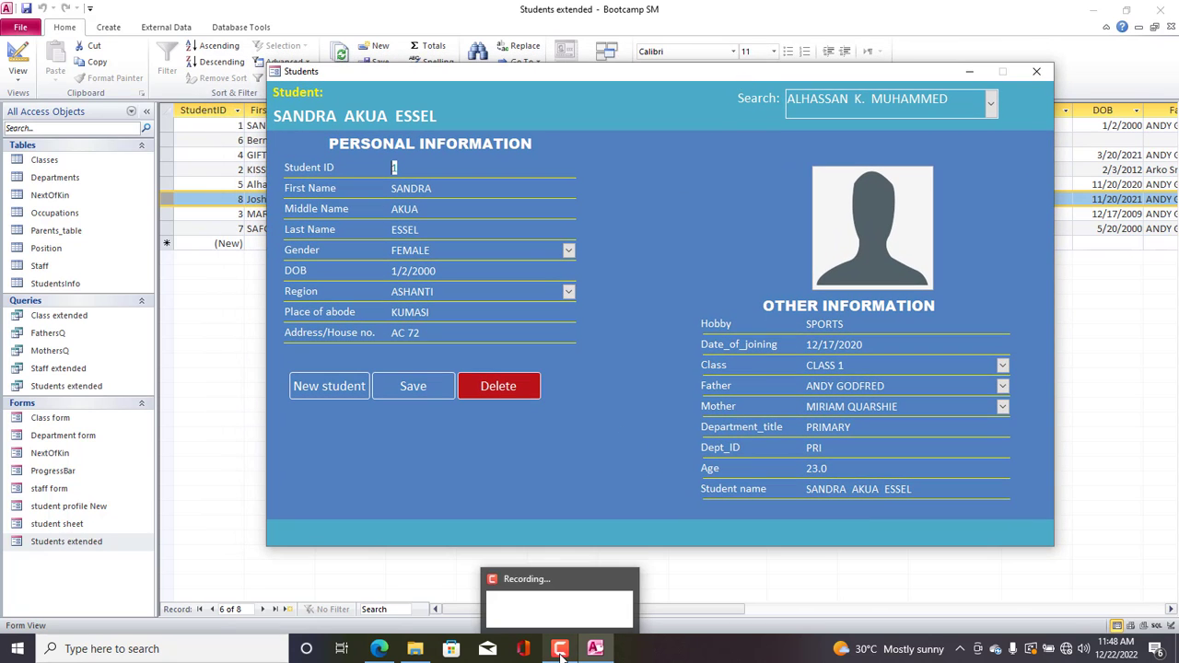
{"action": "left_click_drag", "start_coordinate": [638, 75], "coordinate": [603, 84]}
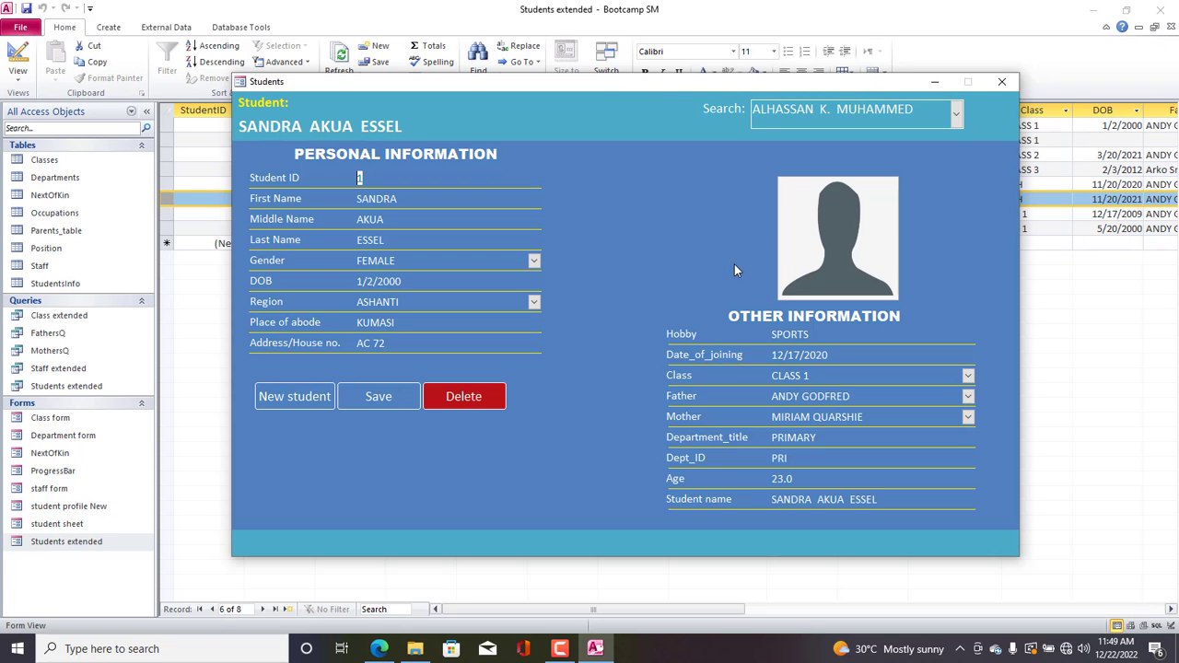
{"action": "left_click", "coordinate": [1002, 83]}
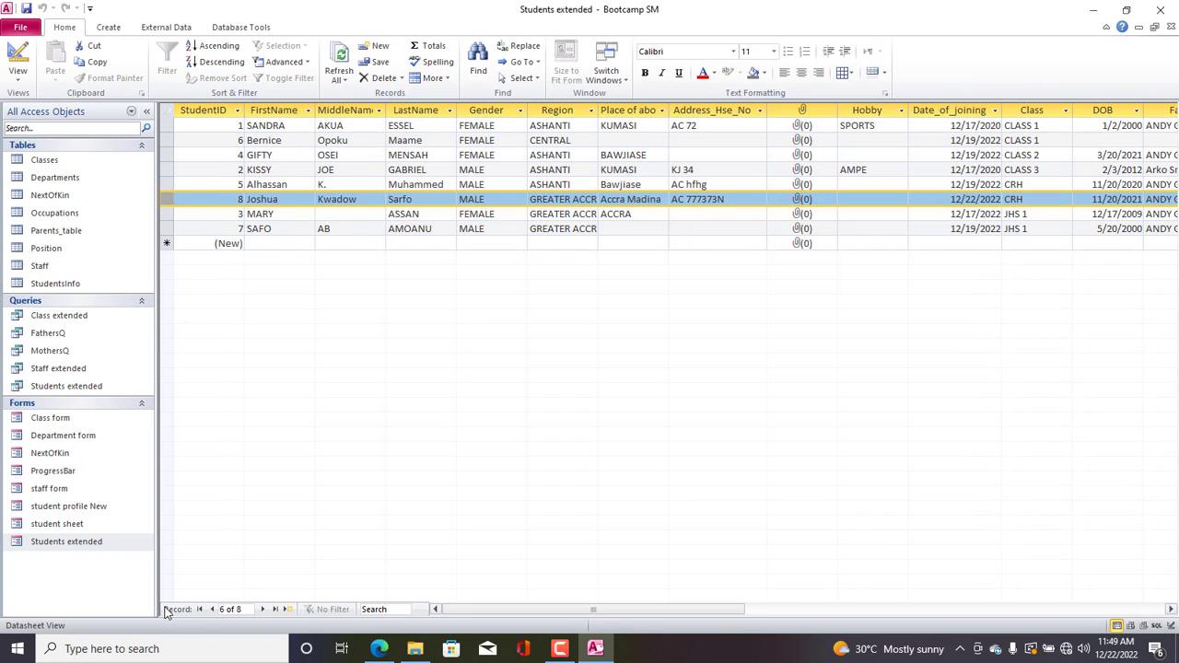
{"action": "left_click", "coordinate": [64, 539]}
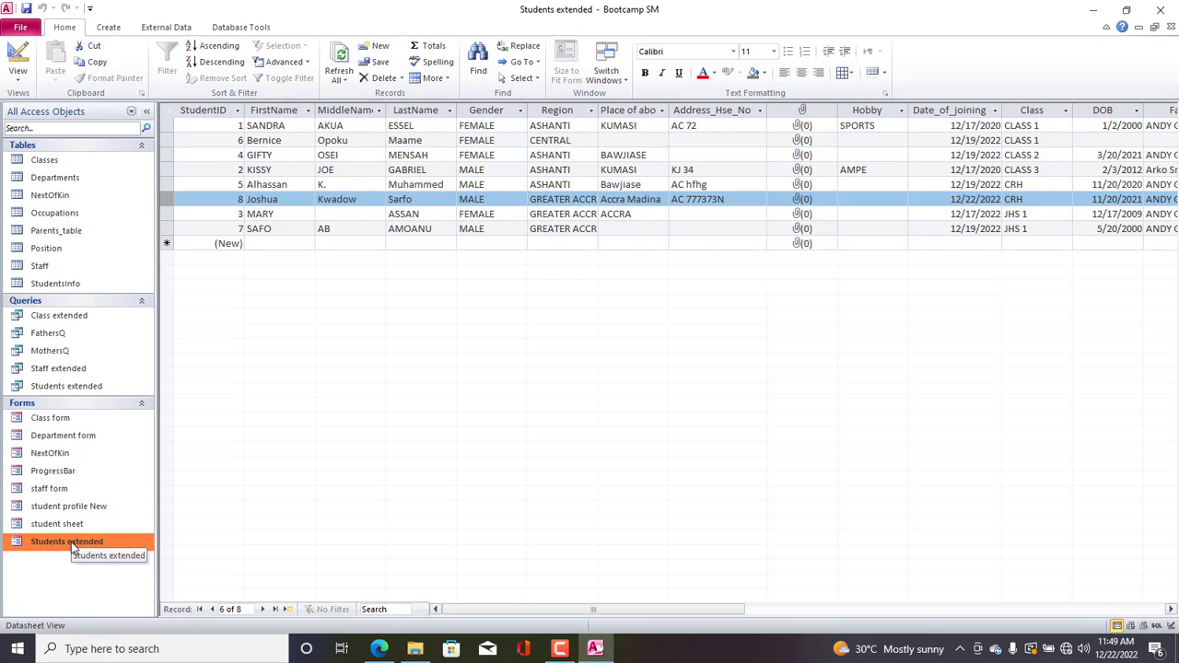
Delete the Students extended form, then open and close student profile New to check it.
{"action": "left_click", "coordinate": [70, 507]}
{"action": "left_click", "coordinate": [62, 544]}
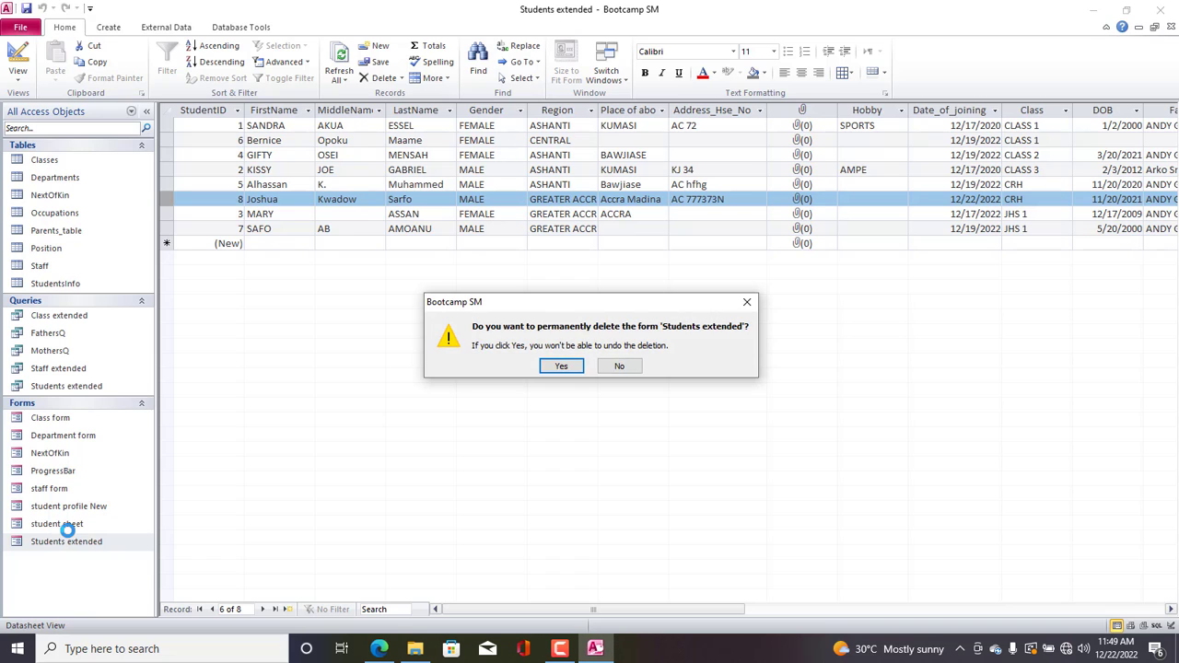
{"action": "left_click", "coordinate": [562, 366]}
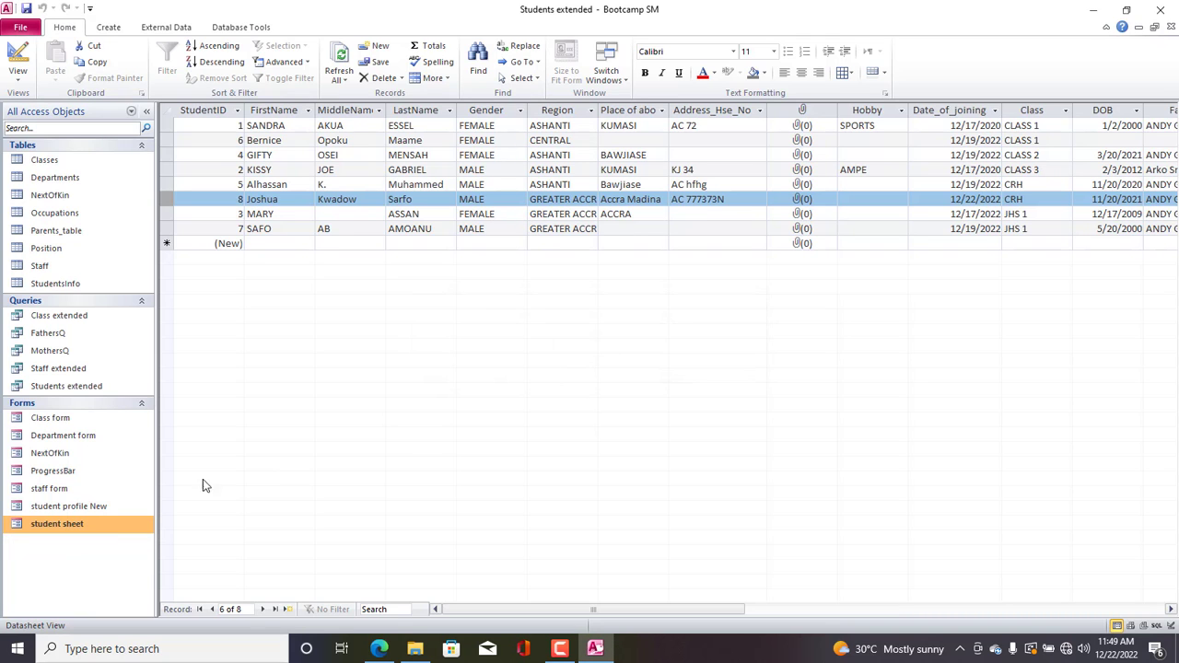
{"action": "left_click", "coordinate": [81, 509]}
{"action": "double_click", "coordinate": [81, 508]}
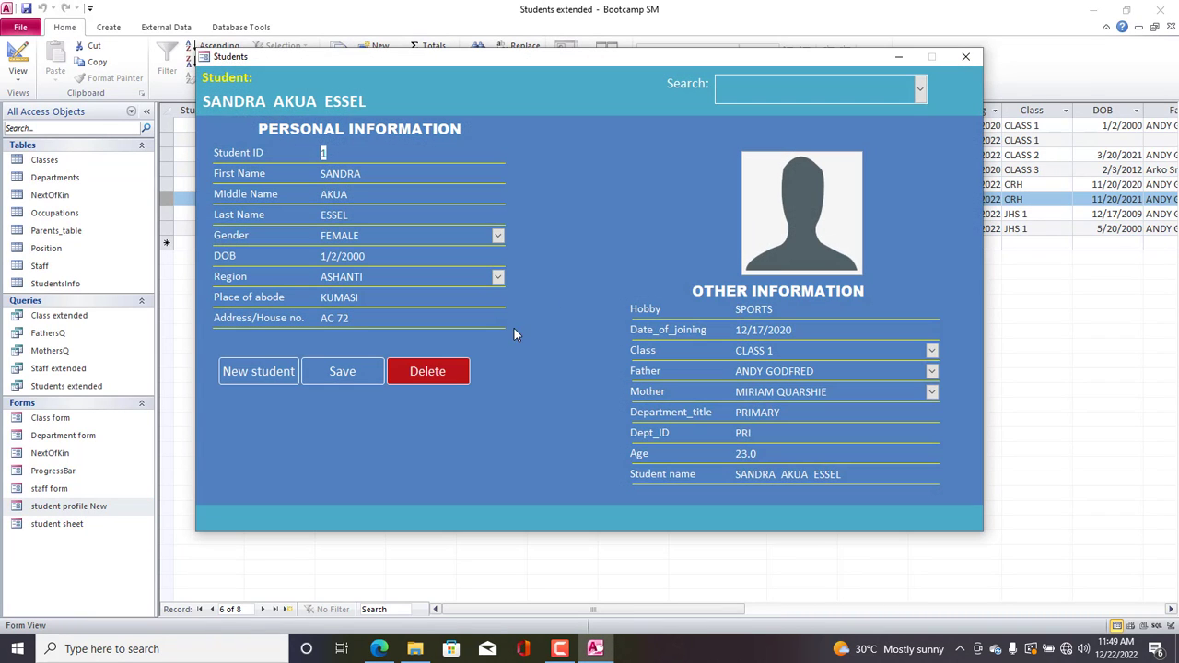
{"action": "left_click", "coordinate": [963, 57]}
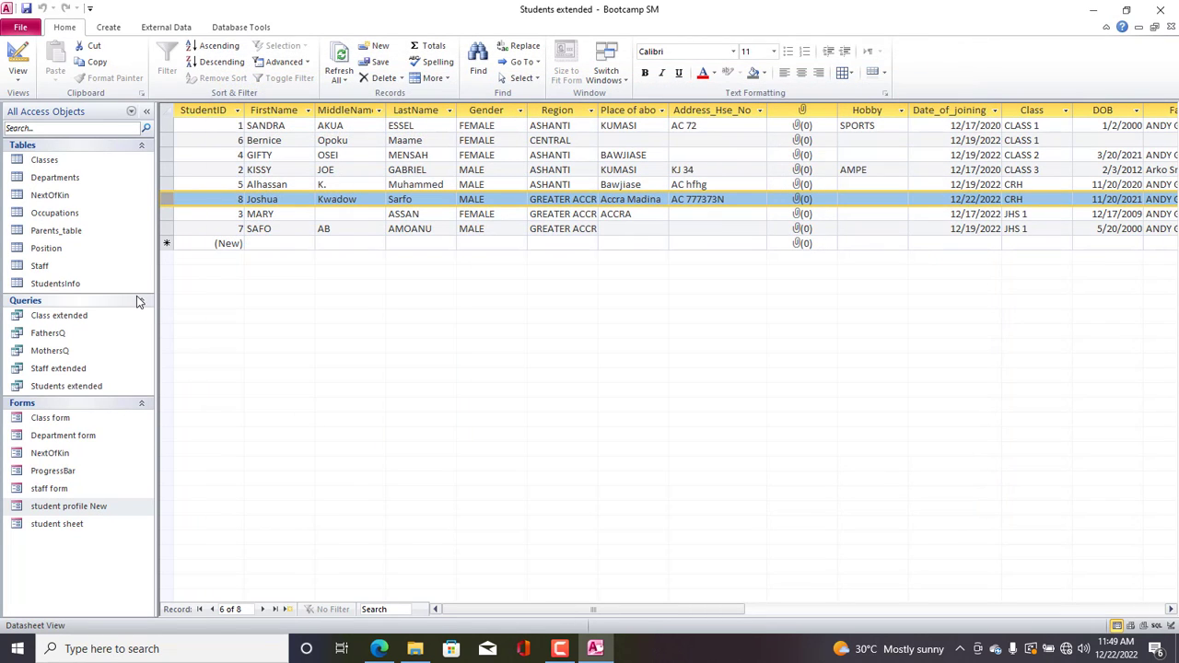
Save student profile New as a Report named 'Student profile' using Save Object As.
{"action": "right_click", "coordinate": [90, 516]}
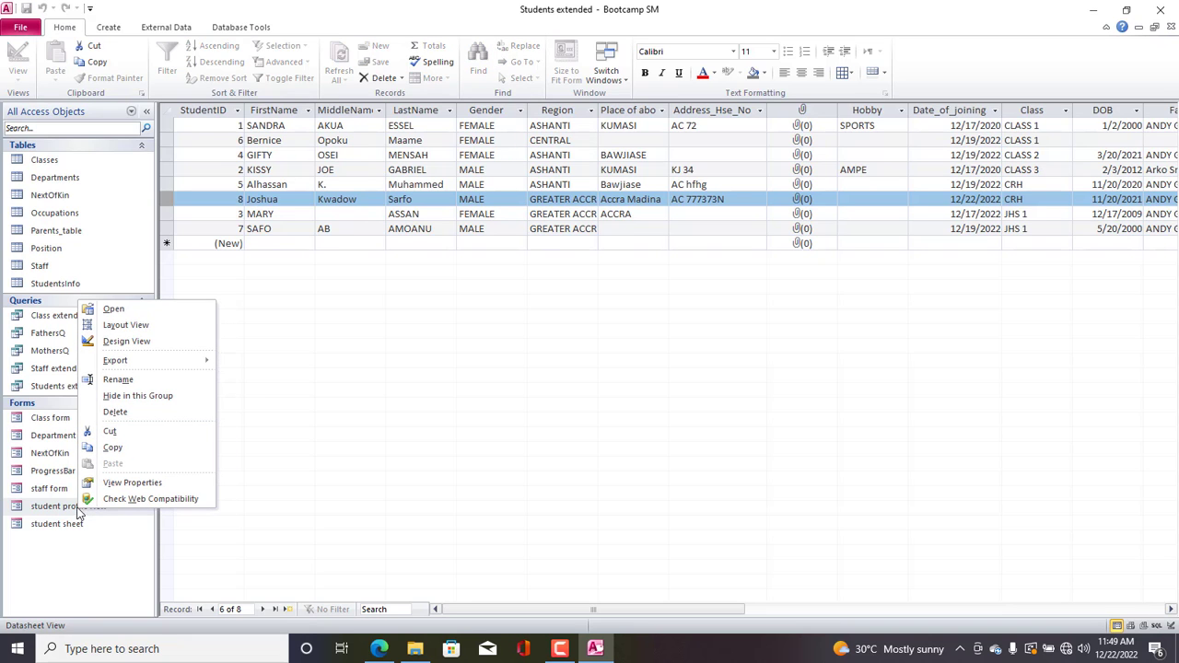
{"action": "left_click", "coordinate": [139, 344]}
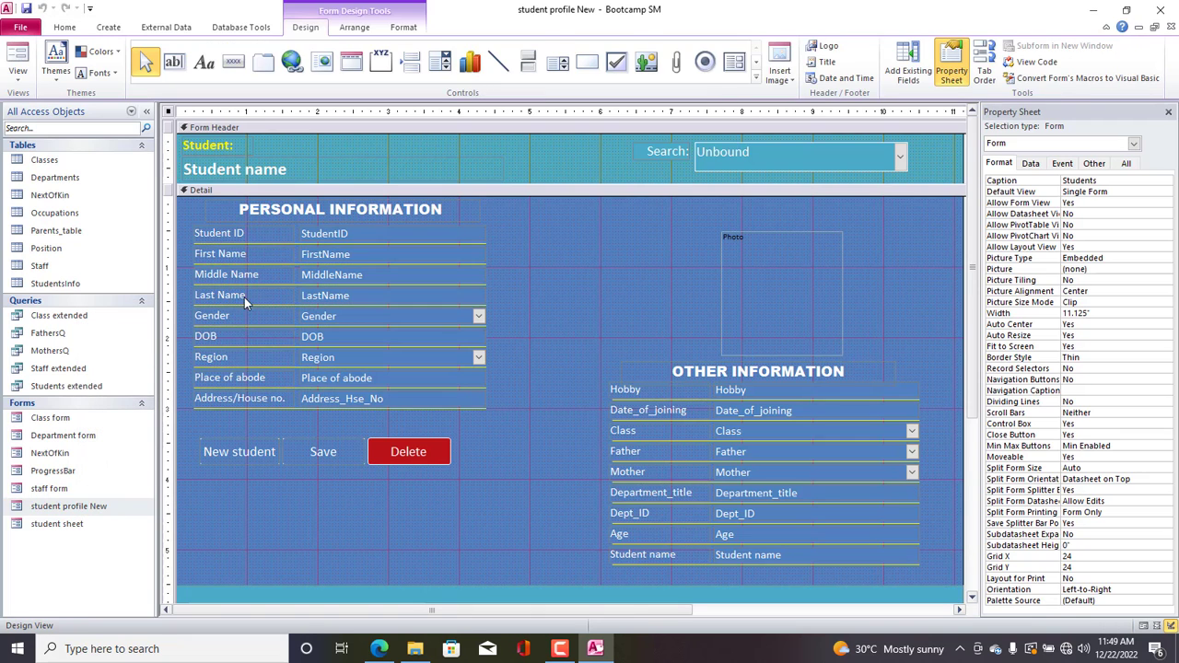
{"action": "left_click", "coordinate": [22, 27]}
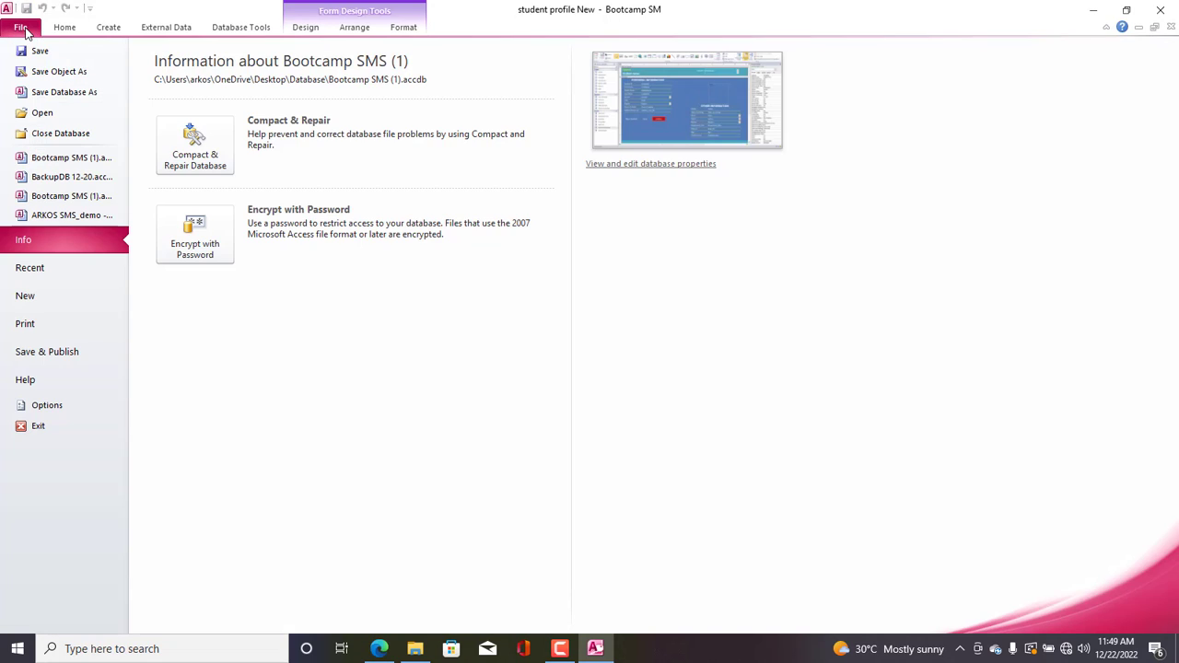
{"action": "left_click", "coordinate": [53, 72]}
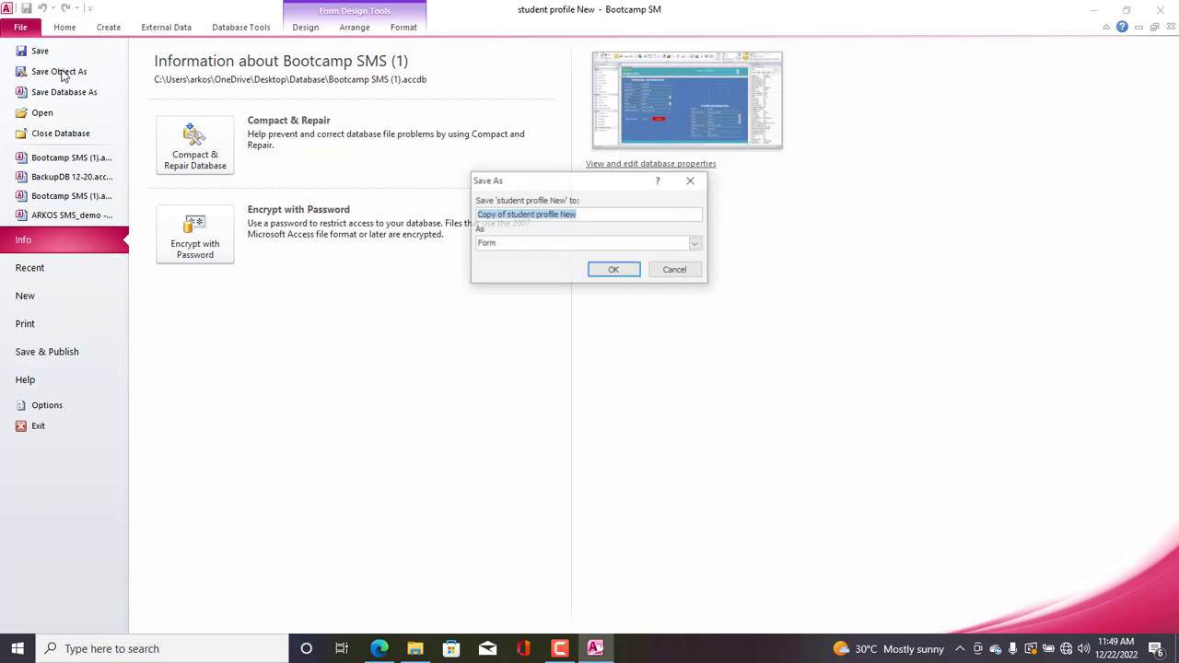
{"action": "left_click", "coordinate": [496, 248]}
{"action": "left_click", "coordinate": [502, 269]}
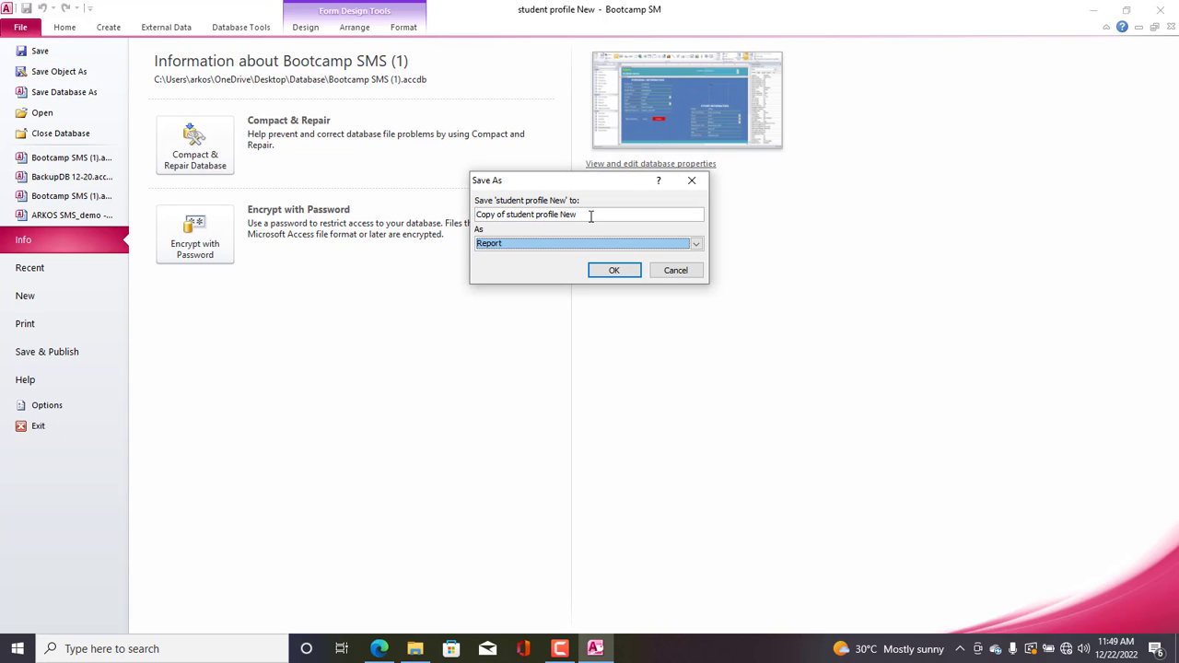
{"action": "left_click_drag", "start_coordinate": [591, 215], "coordinate": [441, 219]}
{"action": "type", "text": "Stude"}
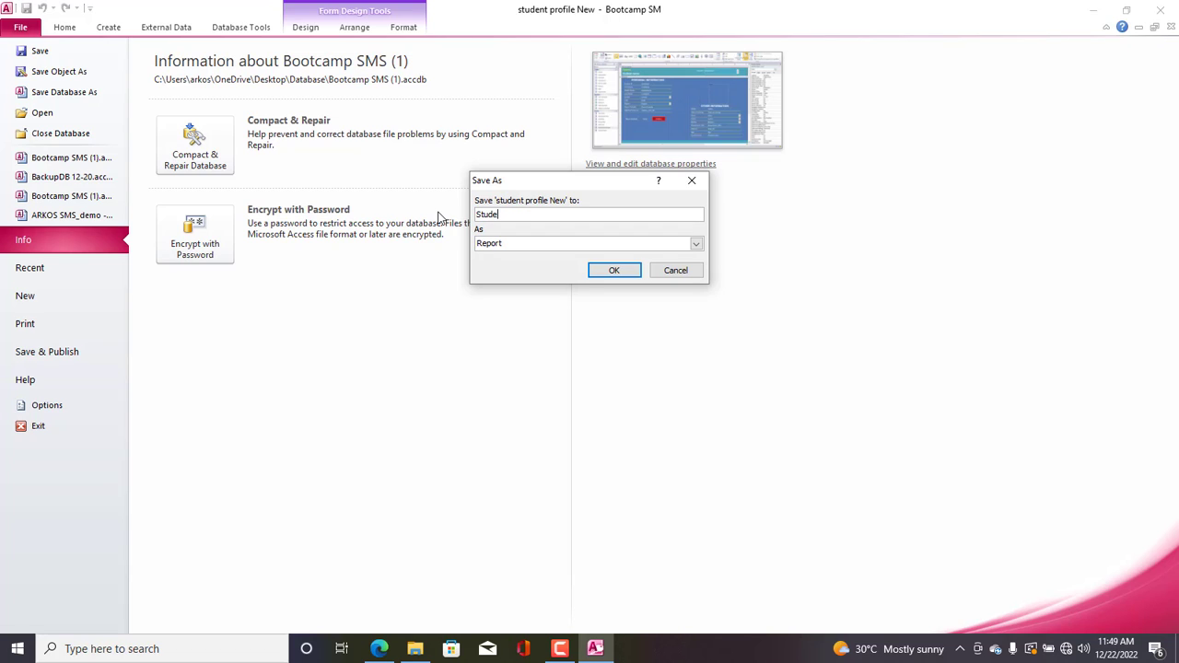
{"action": "type", "text": "nt profile"}
{"action": "key", "text": "Return"}
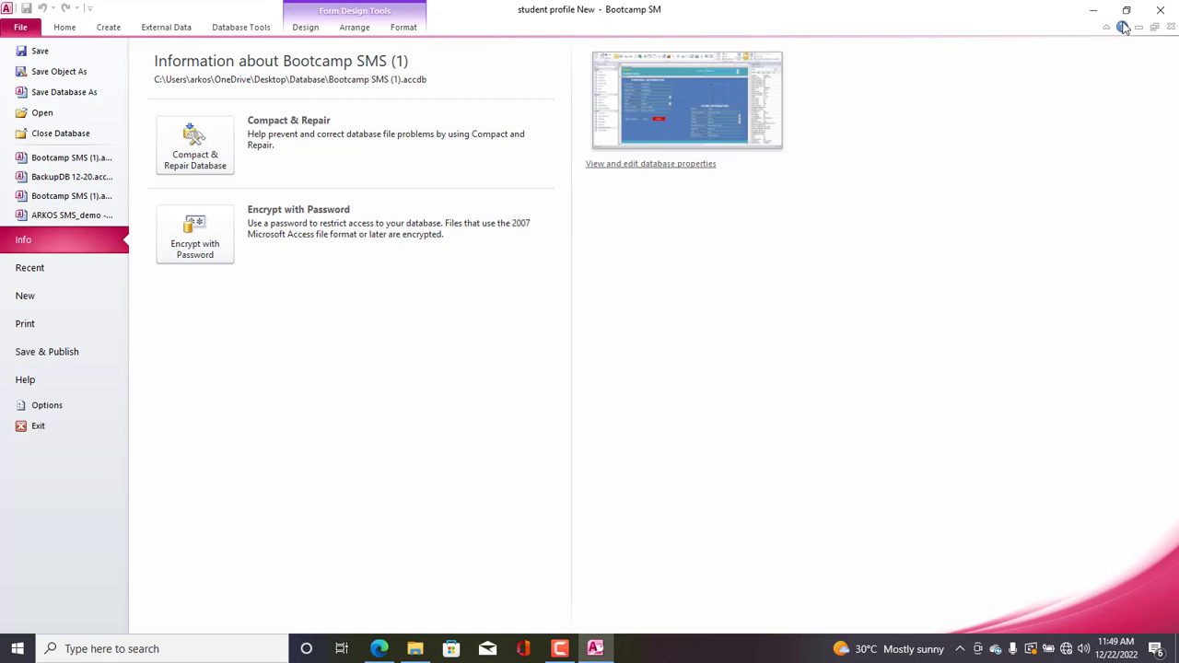
{"action": "left_click", "coordinate": [71, 49]}
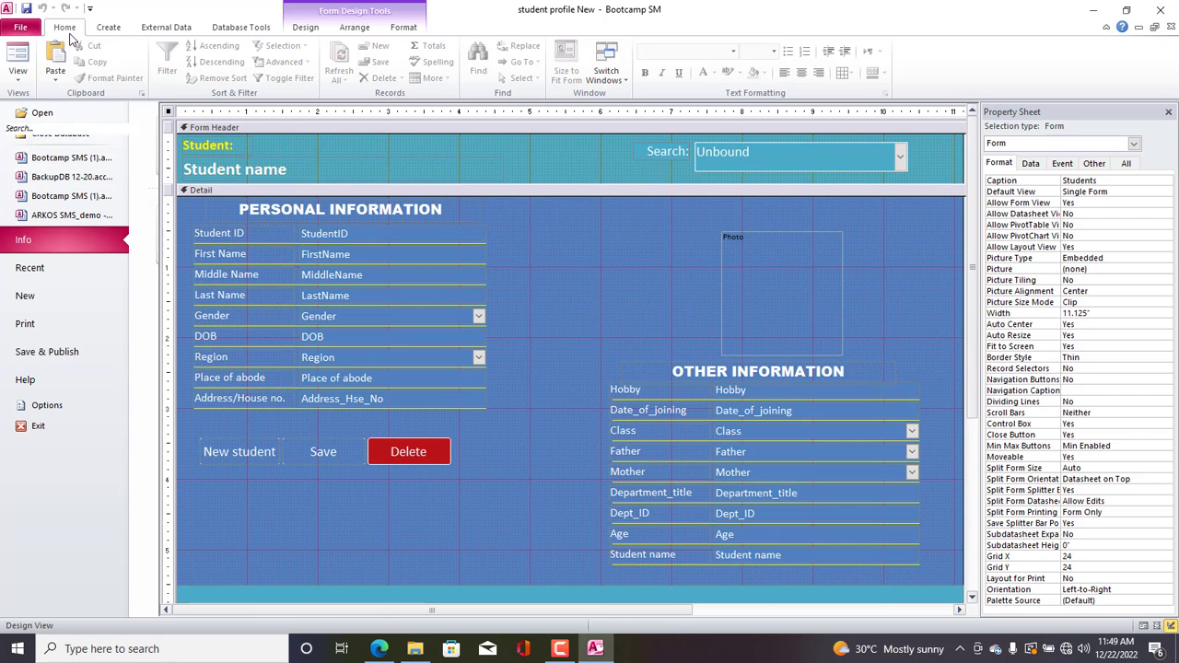
Close the Students form and open the Student profile report in Design View.
{"action": "right_click", "coordinate": [169, 112]}
{"action": "left_click", "coordinate": [186, 118]}
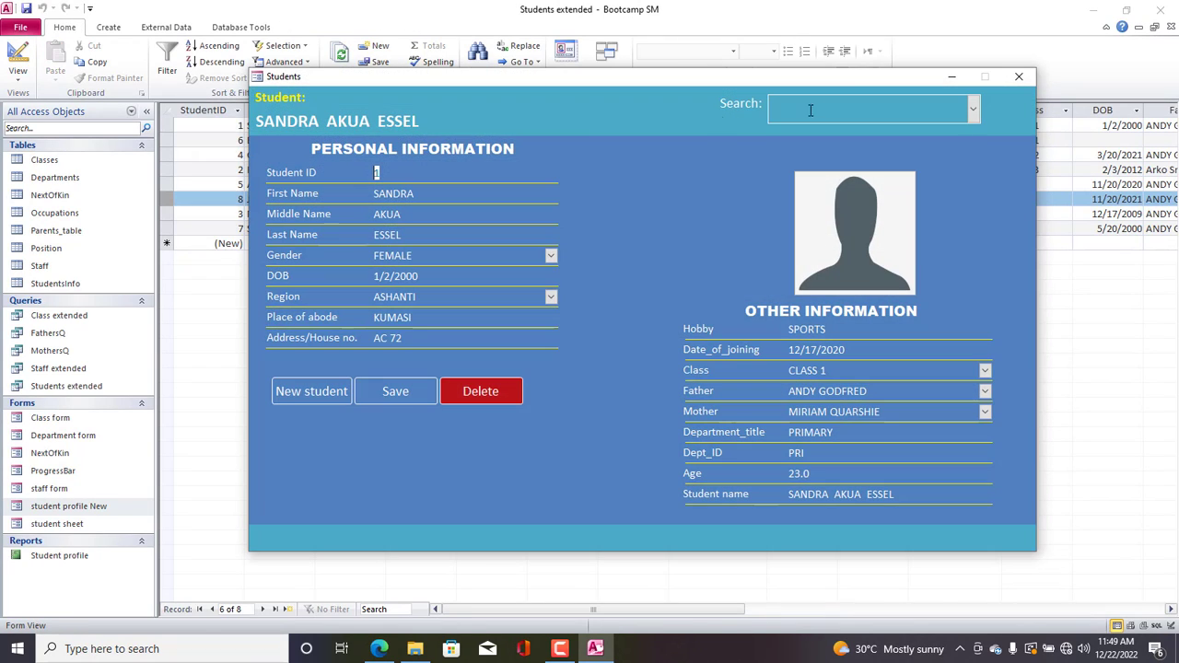
{"action": "left_click", "coordinate": [1020, 78]}
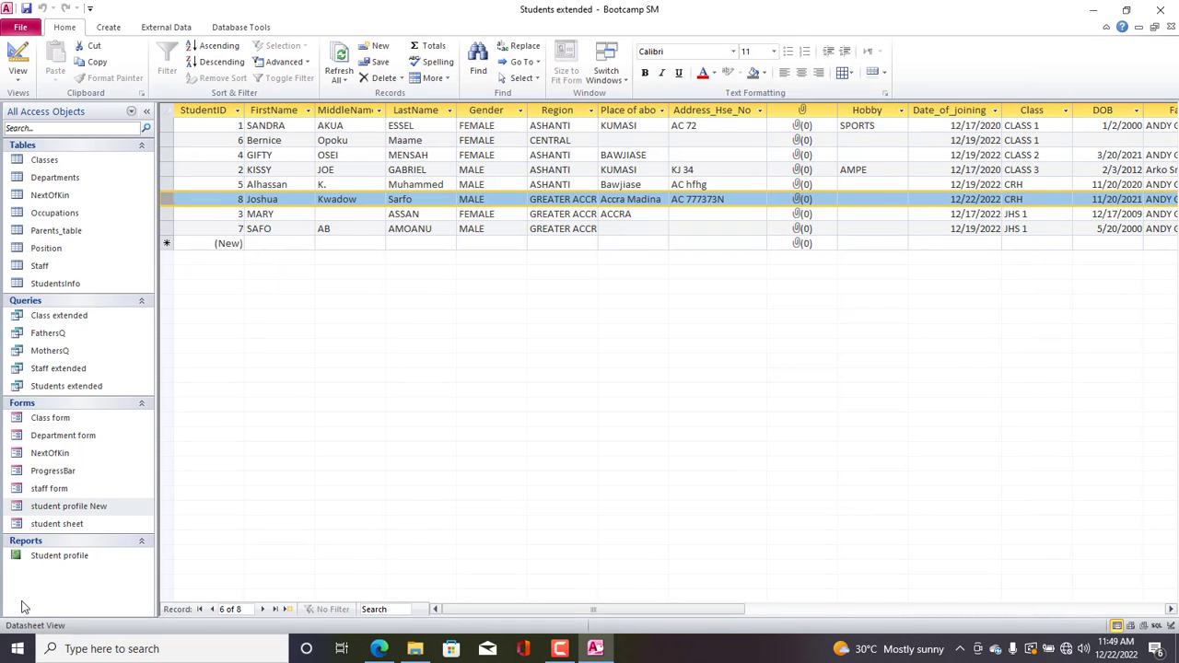
{"action": "double_click", "coordinate": [42, 557]}
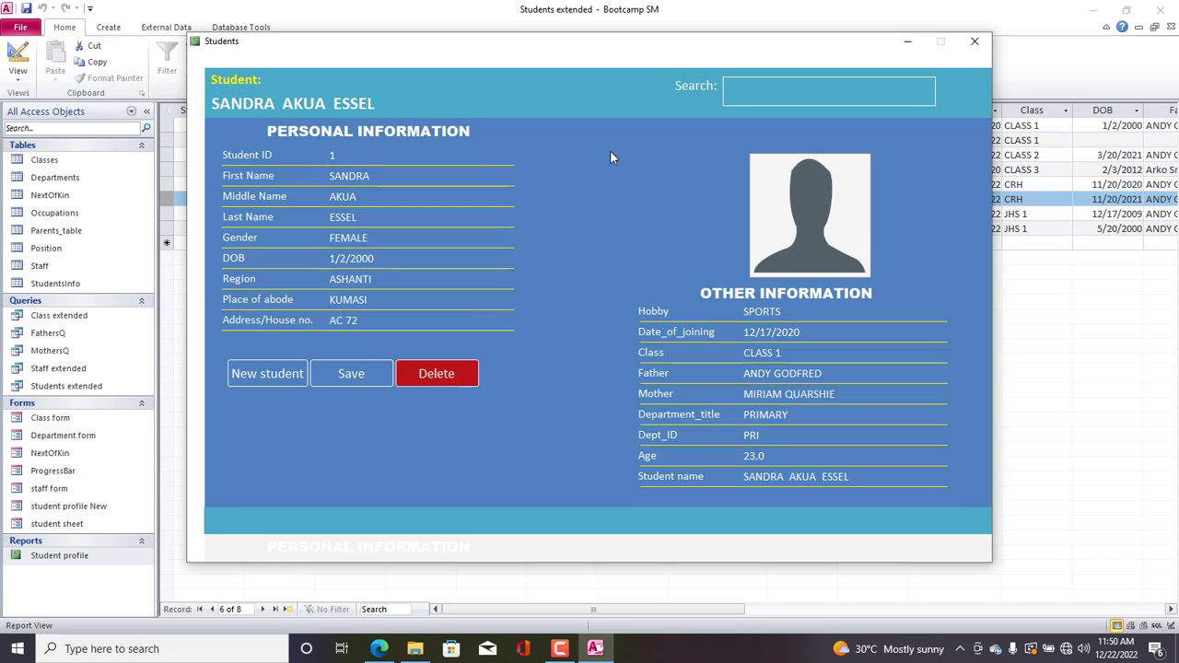
{"action": "left_click_drag", "start_coordinate": [499, 51], "coordinate": [512, 50]}
{"action": "right_click", "coordinate": [507, 57]}
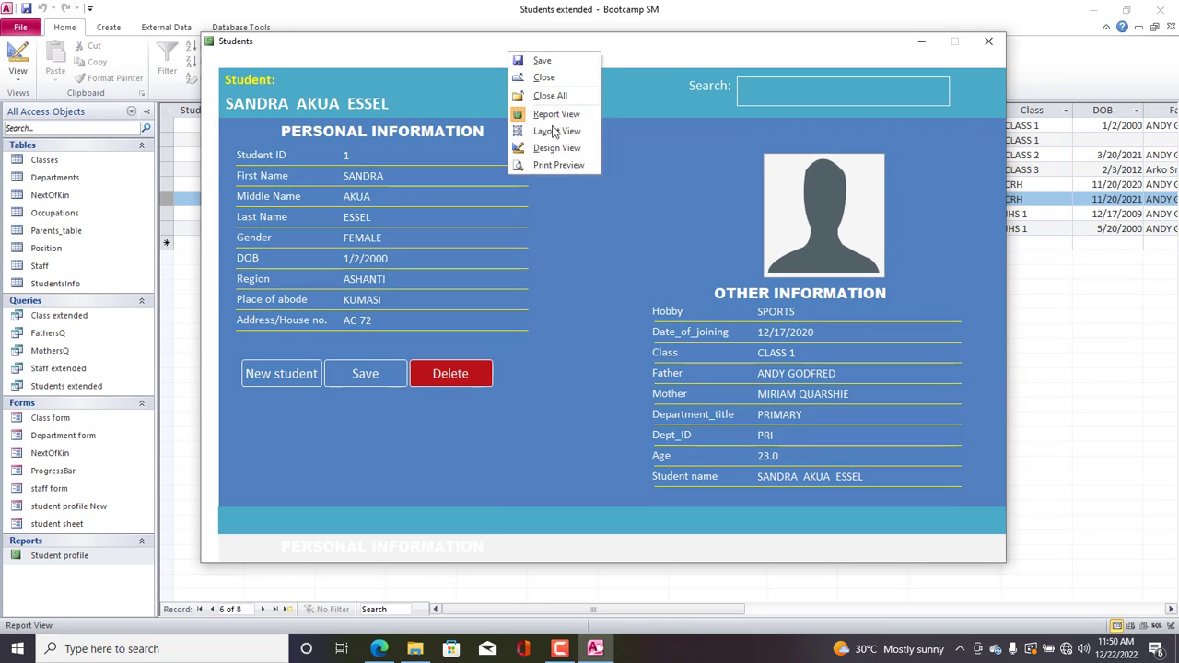
{"action": "left_click", "coordinate": [558, 151]}
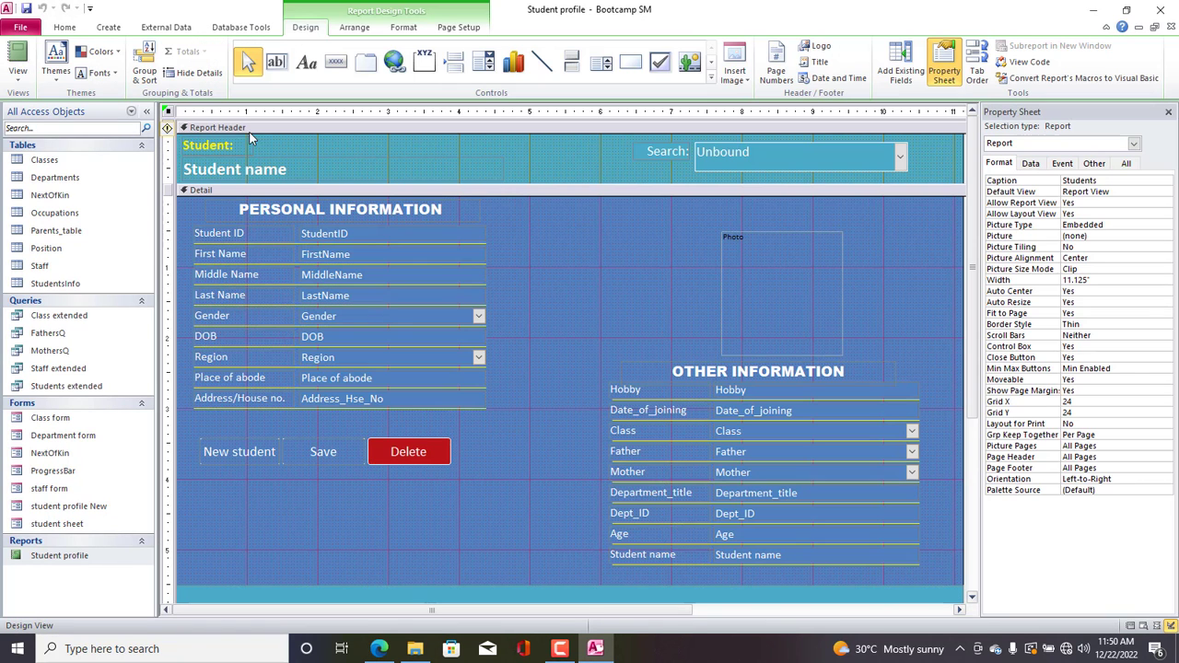
Set the report to Landscape with Scroll Bars set to Vertical Only.
{"action": "left_click", "coordinate": [459, 27]}
{"action": "left_click", "coordinate": [207, 71]}
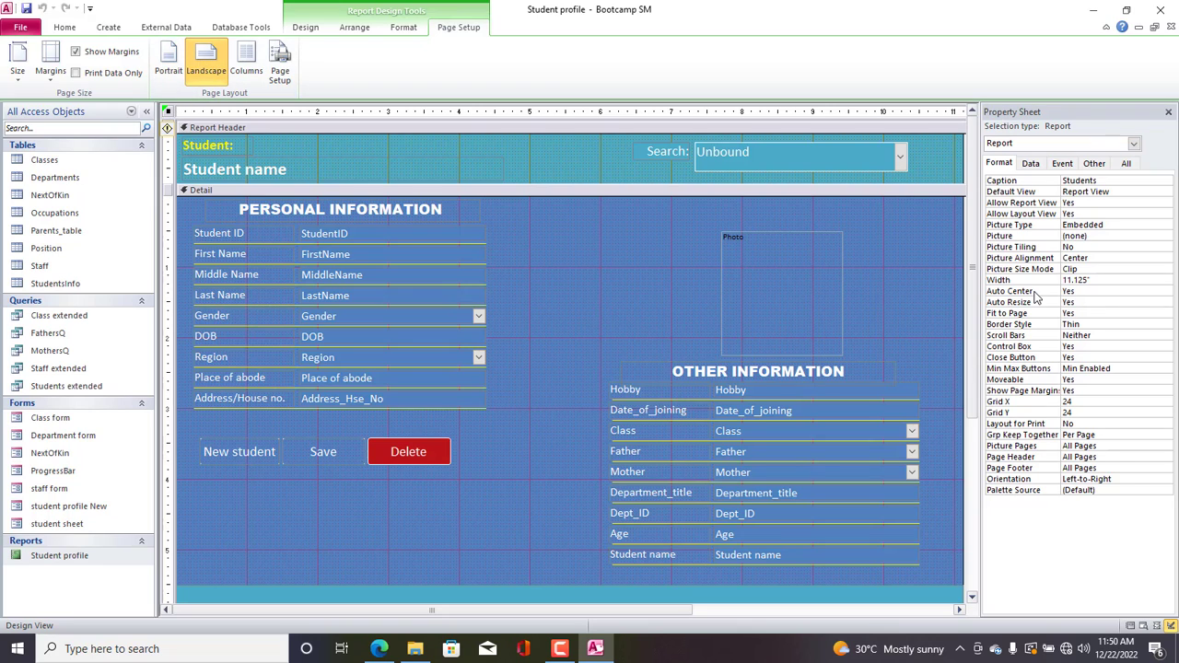
{"action": "left_click", "coordinate": [1146, 334]}
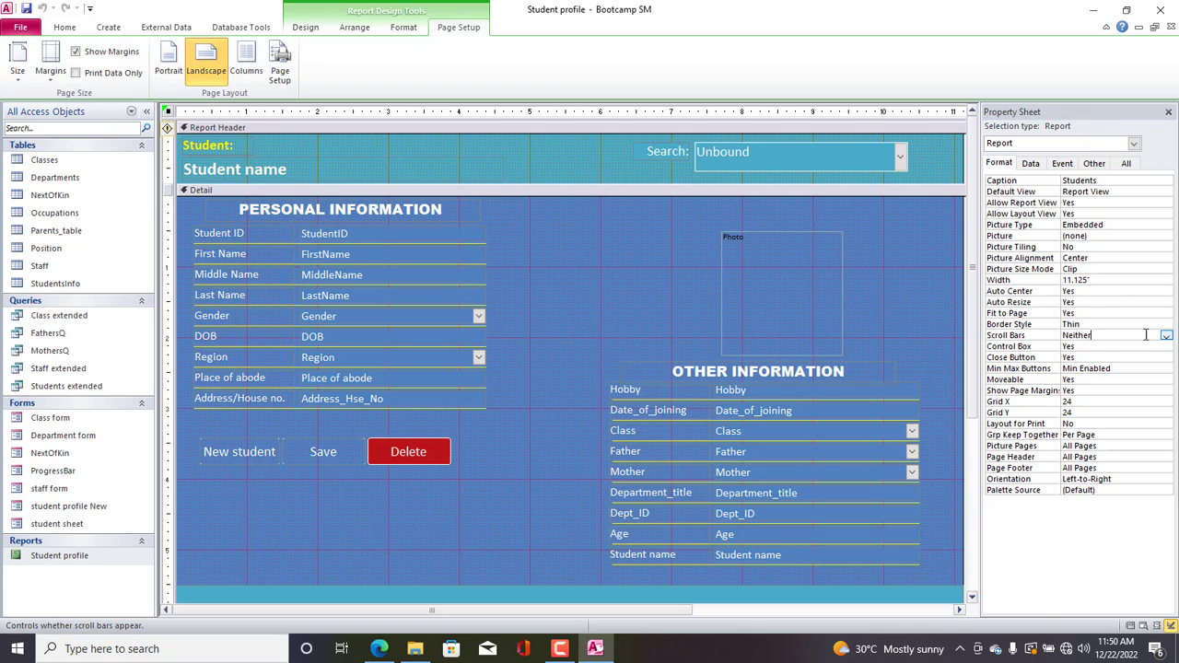
{"action": "left_click", "coordinate": [1166, 336]}
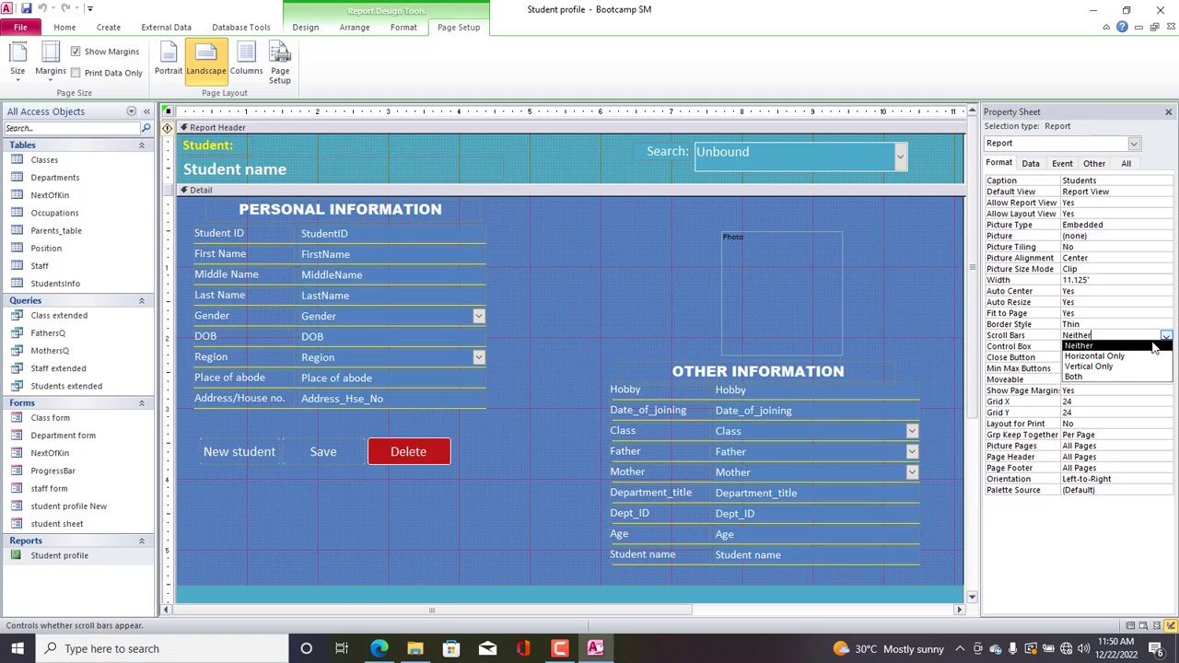
{"action": "left_click", "coordinate": [1096, 369]}
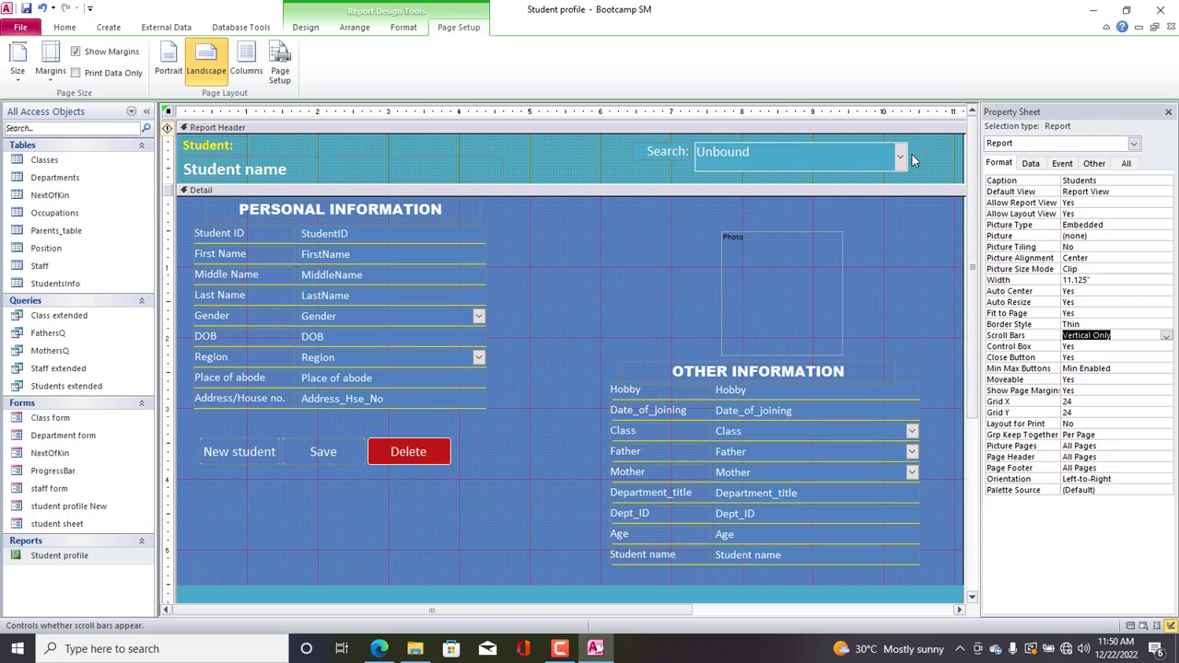
Delete the Search label and combo box and the New student, Save and Delete buttons.
{"action": "left_click_drag", "start_coordinate": [912, 161], "coordinate": [661, 155]}
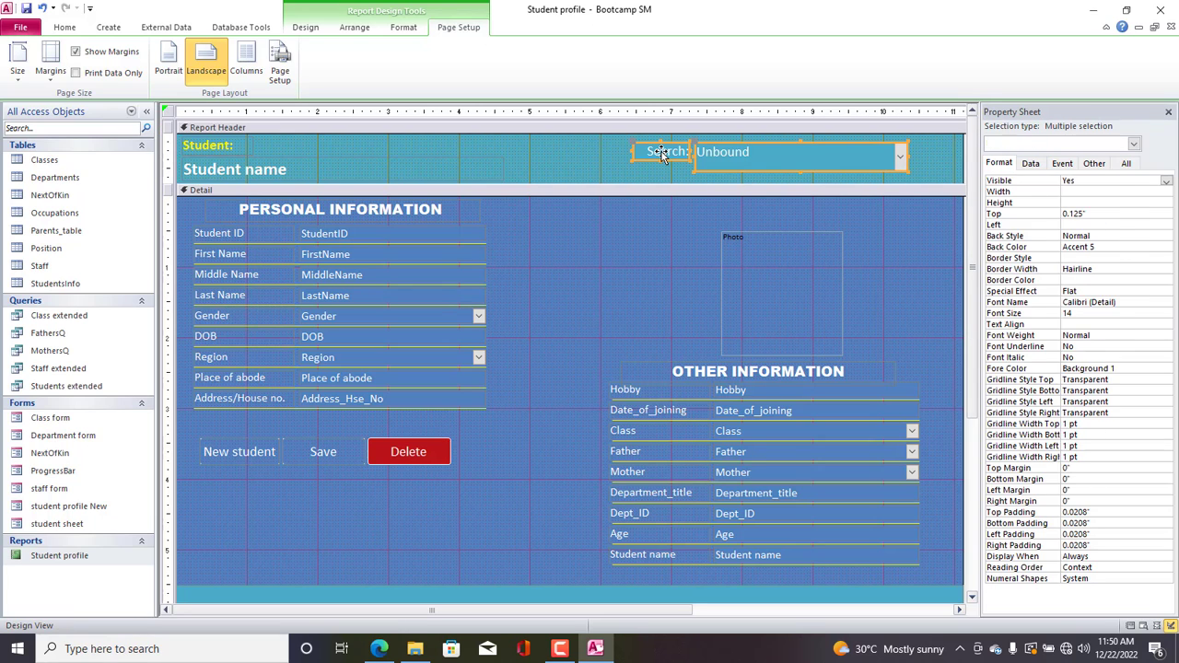
{"action": "key", "text": "Delete"}
{"action": "left_click_drag", "start_coordinate": [502, 447], "coordinate": [276, 452]}
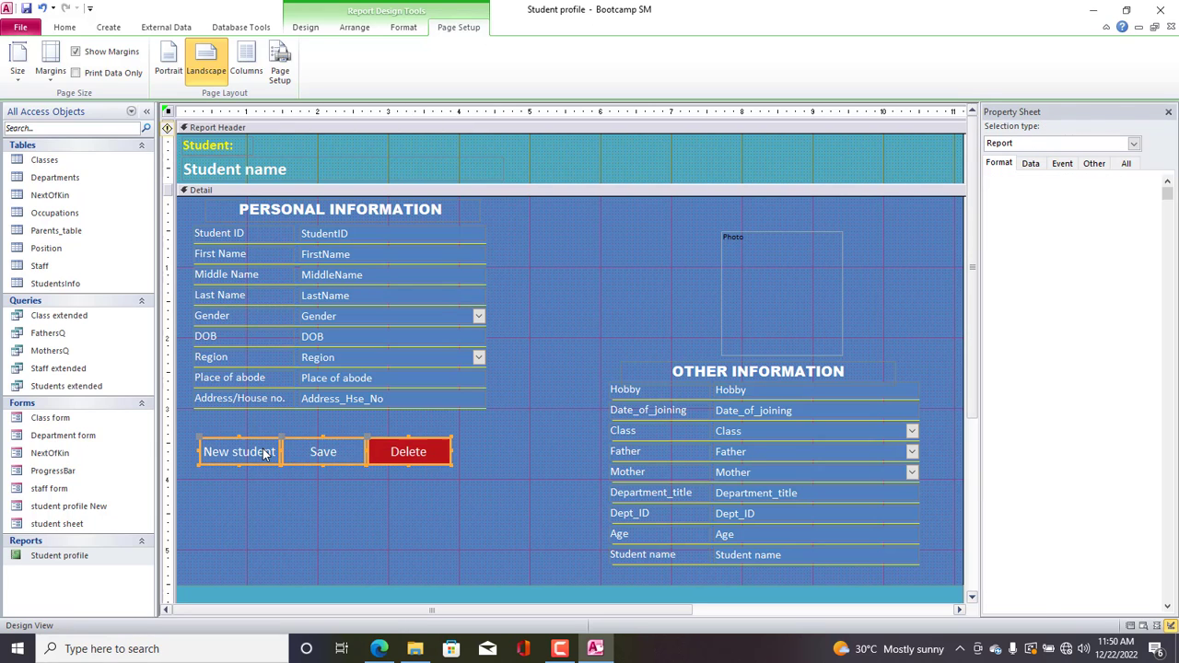
{"action": "key", "text": "Delete"}
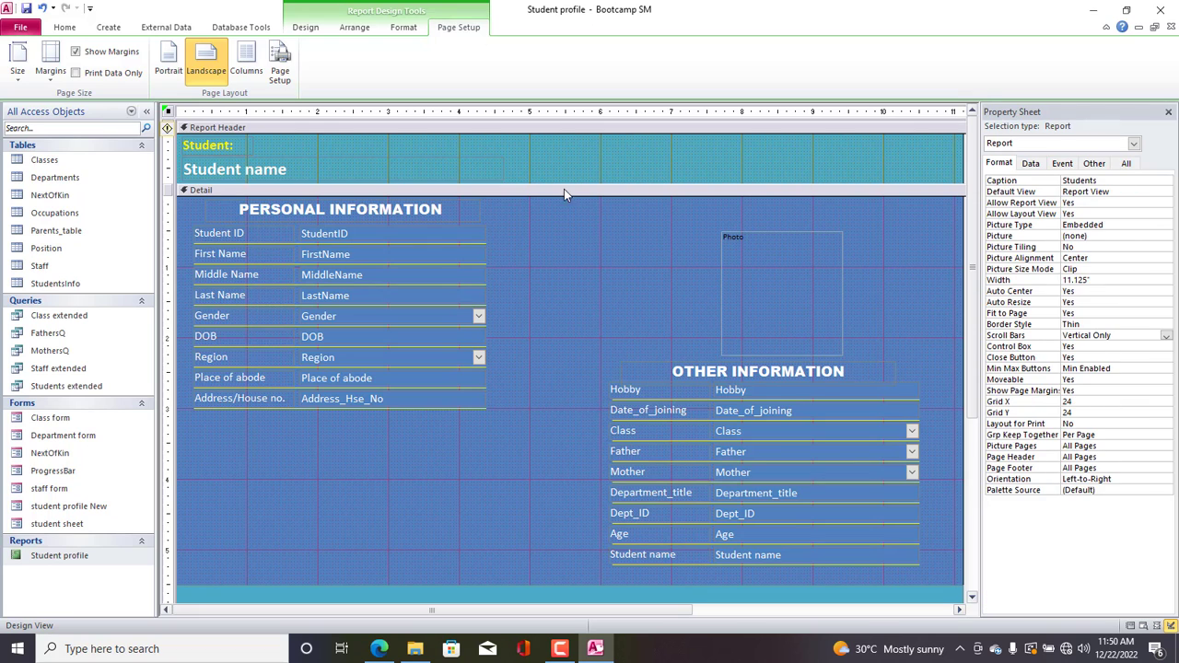
{"action": "left_click", "coordinate": [554, 243]}
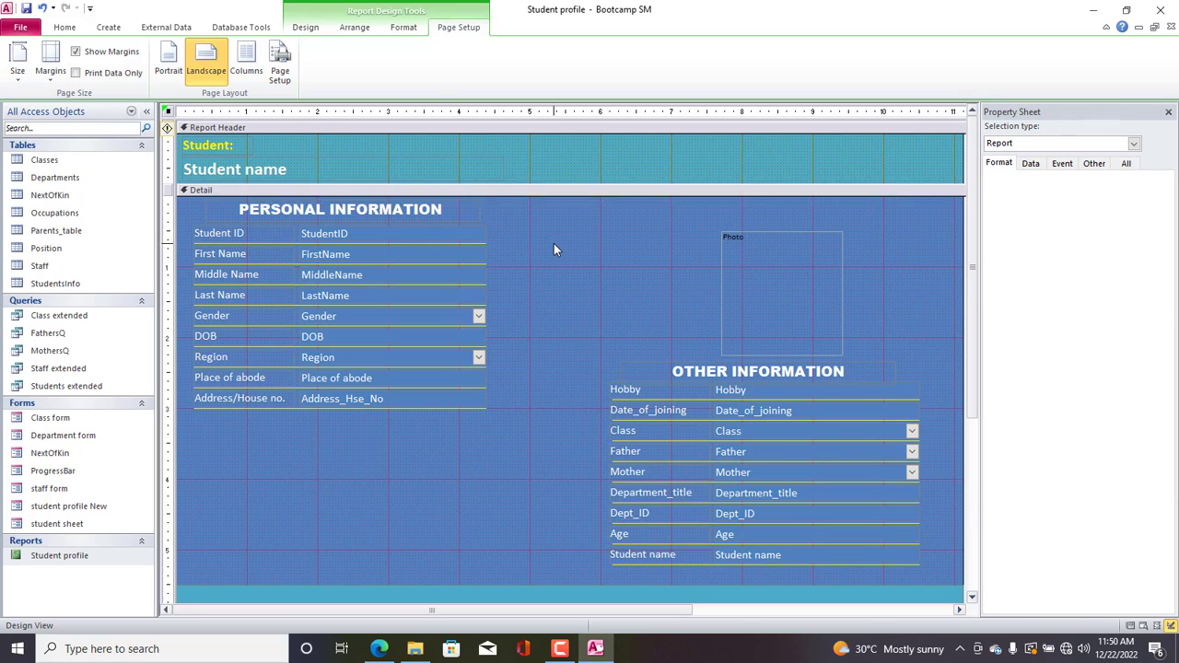
{"action": "left_click", "coordinate": [404, 28]}
{"action": "left_click", "coordinate": [199, 73]}
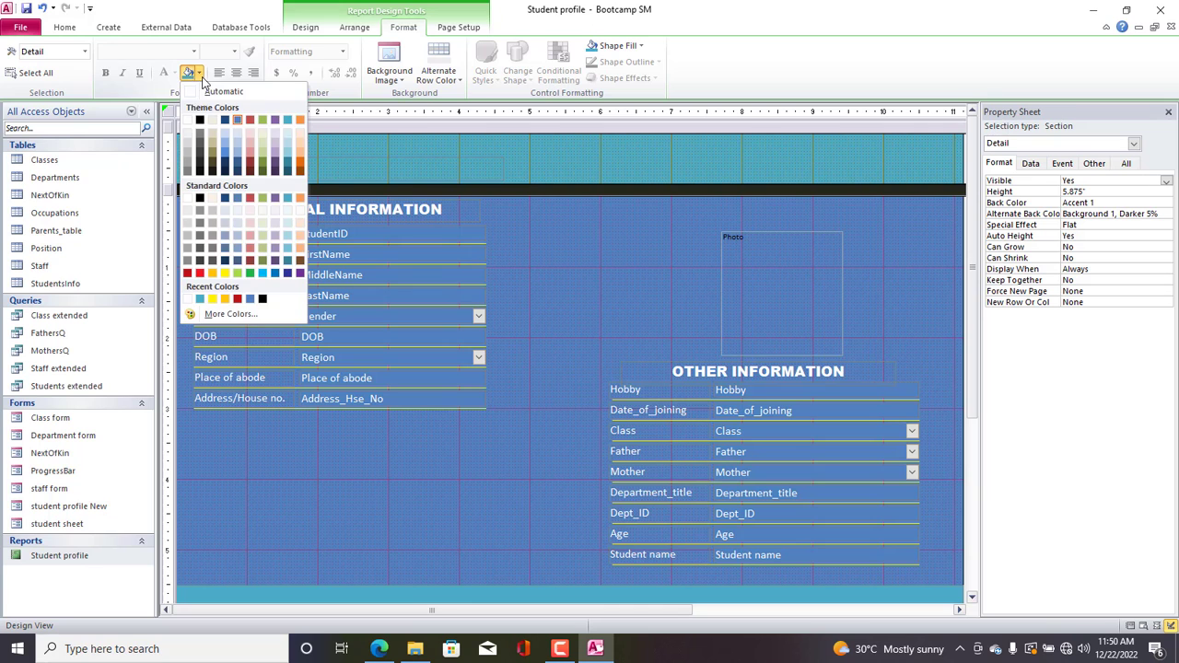
{"action": "left_click", "coordinate": [188, 121]}
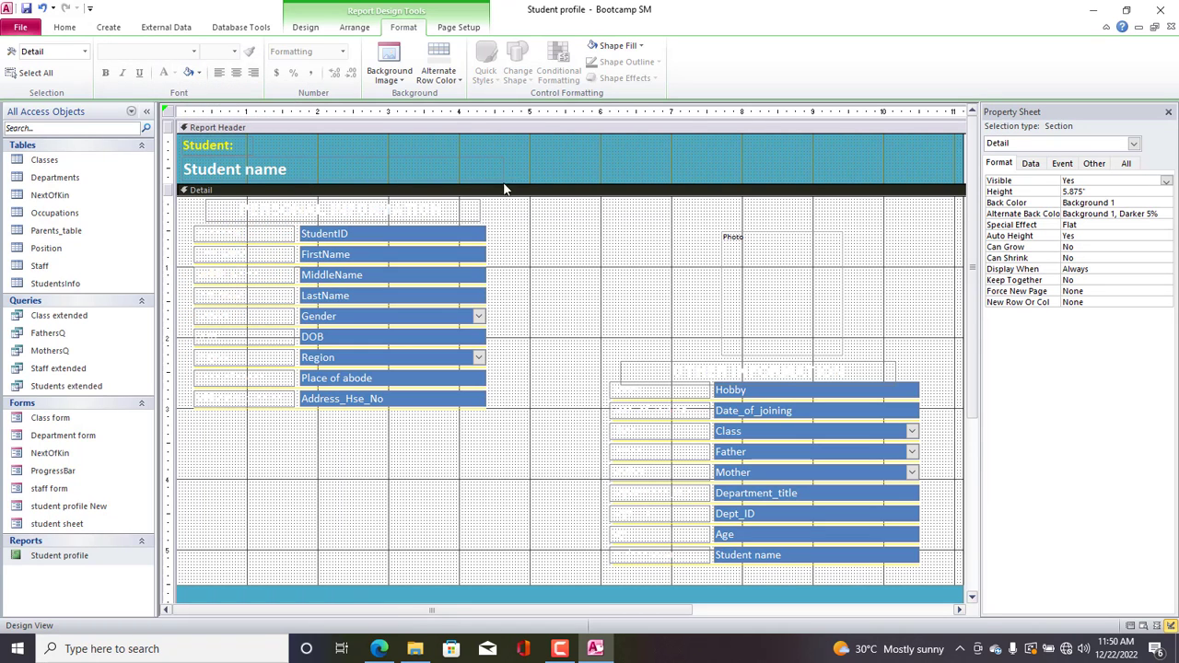
{"action": "left_click_drag", "start_coordinate": [414, 479], "coordinate": [358, 235]}
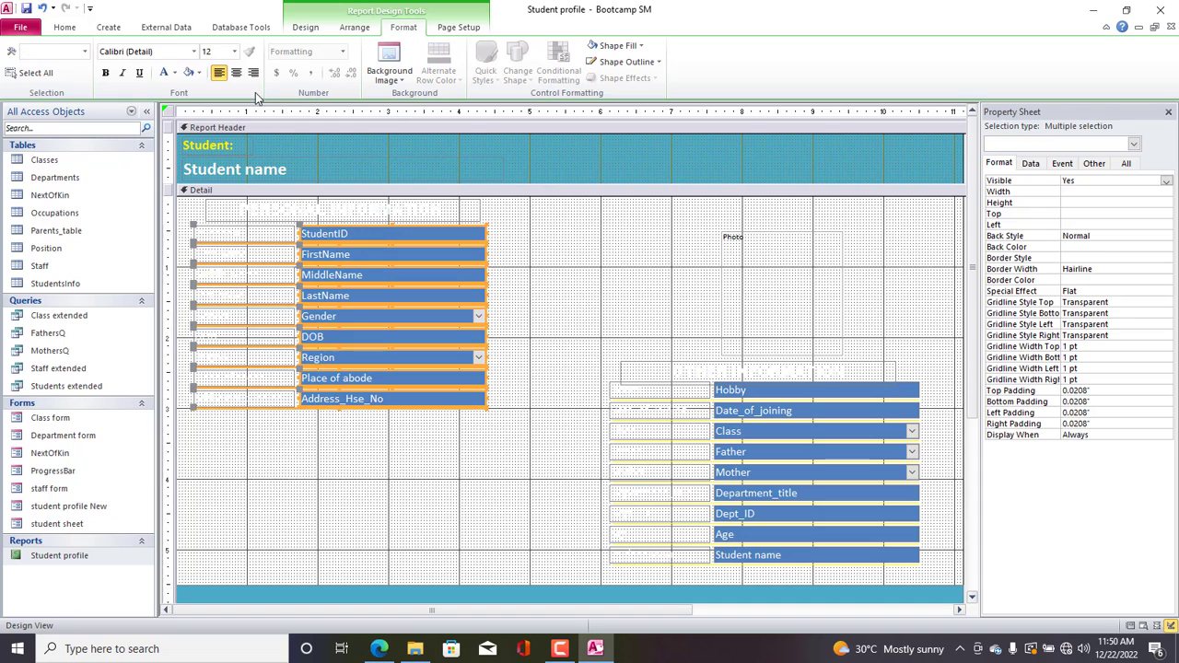
{"action": "left_click", "coordinate": [189, 72]}
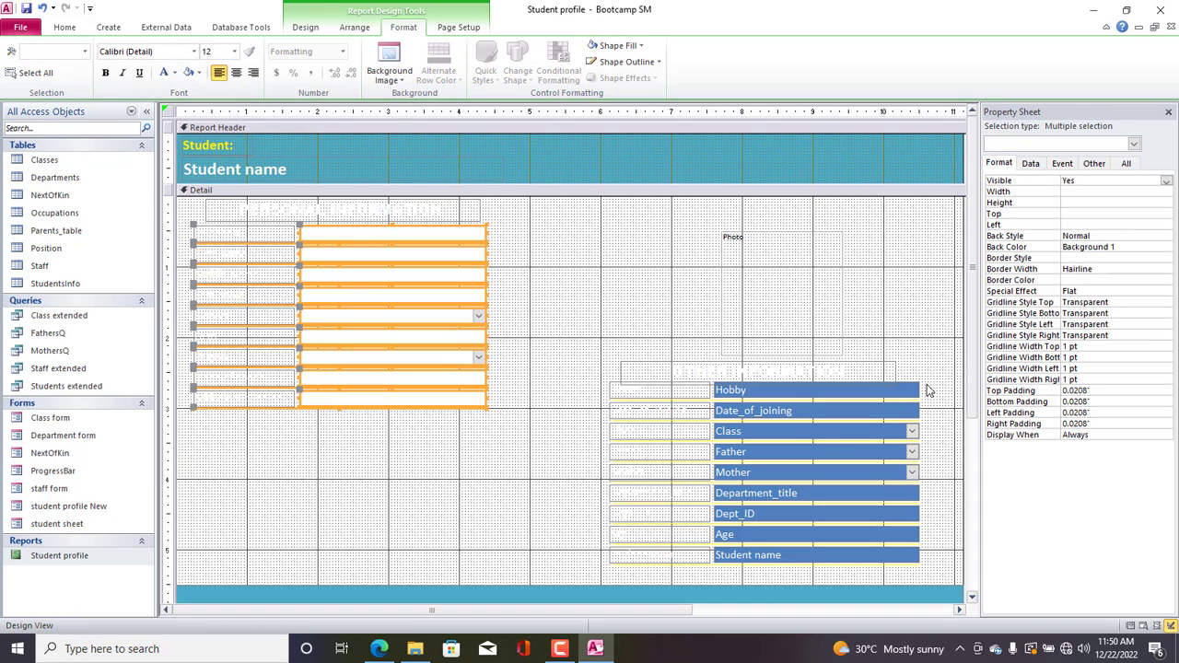
{"action": "left_click_drag", "start_coordinate": [817, 576], "coordinate": [929, 369]}
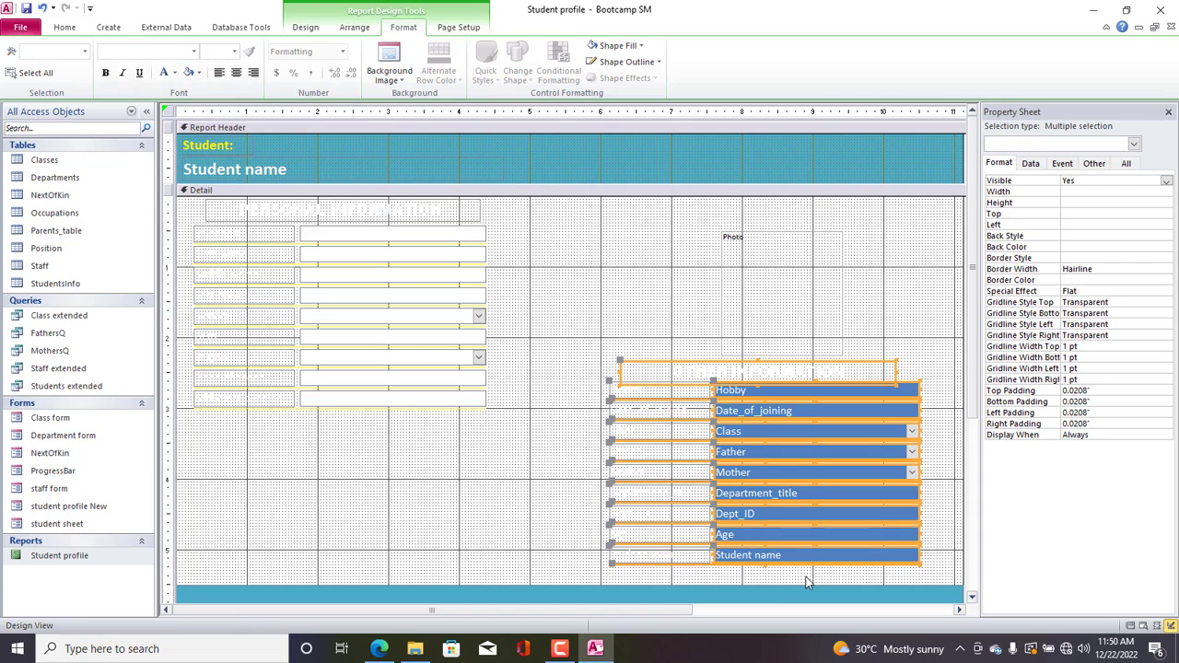
{"action": "left_click", "coordinate": [188, 72]}
{"action": "left_click_drag", "start_coordinate": [906, 269], "coordinate": [875, 312]}
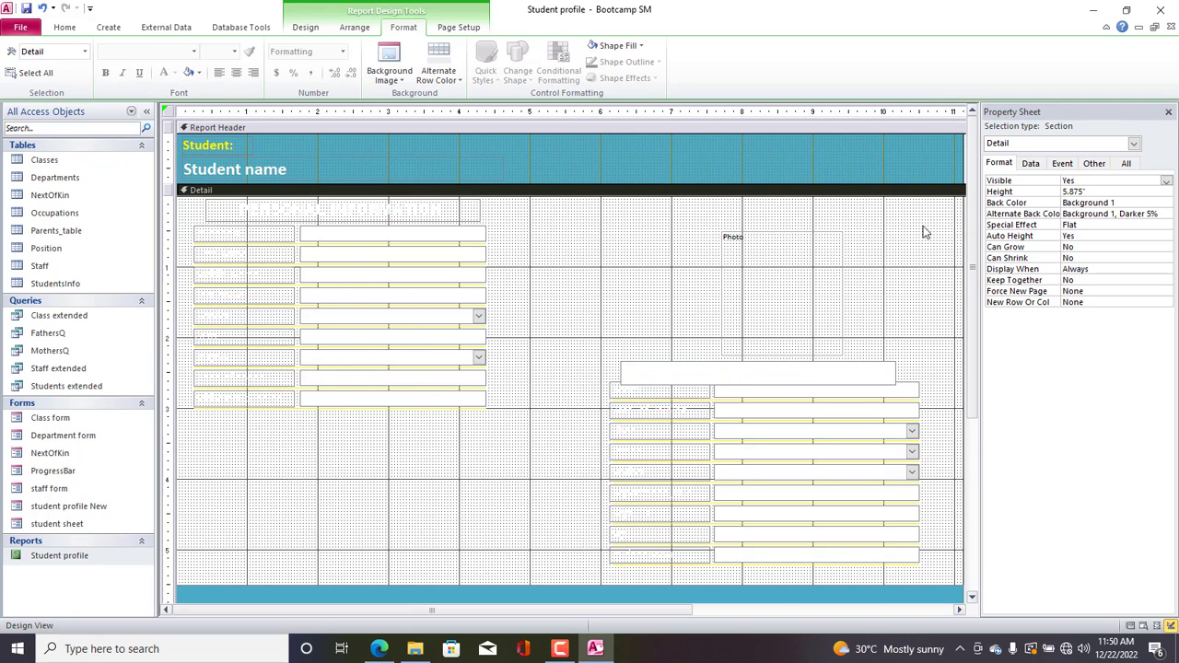
{"action": "left_click_drag", "start_coordinate": [922, 216], "coordinate": [201, 571]}
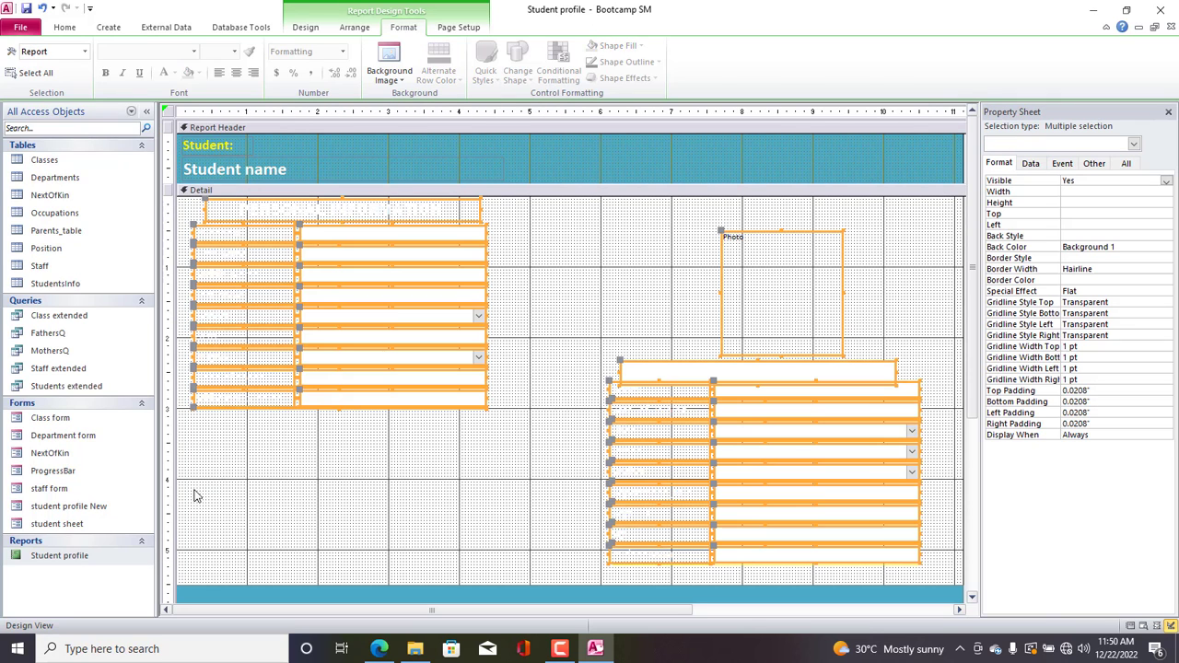
{"action": "left_click", "coordinate": [175, 73]}
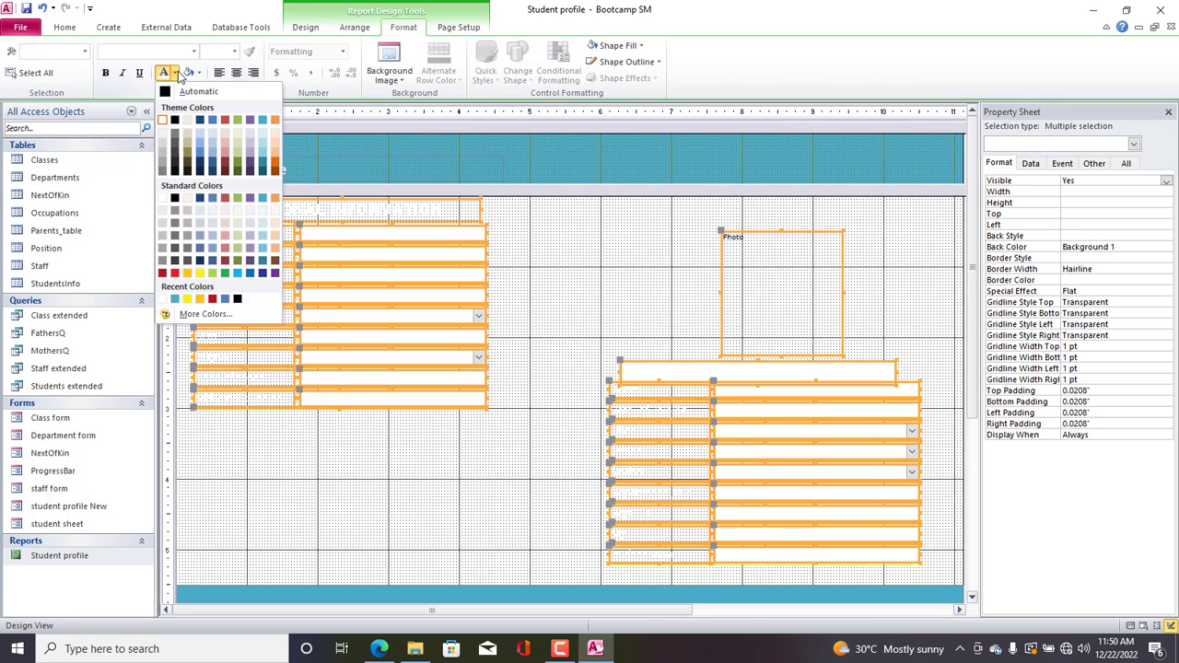
{"action": "left_click", "coordinate": [175, 120]}
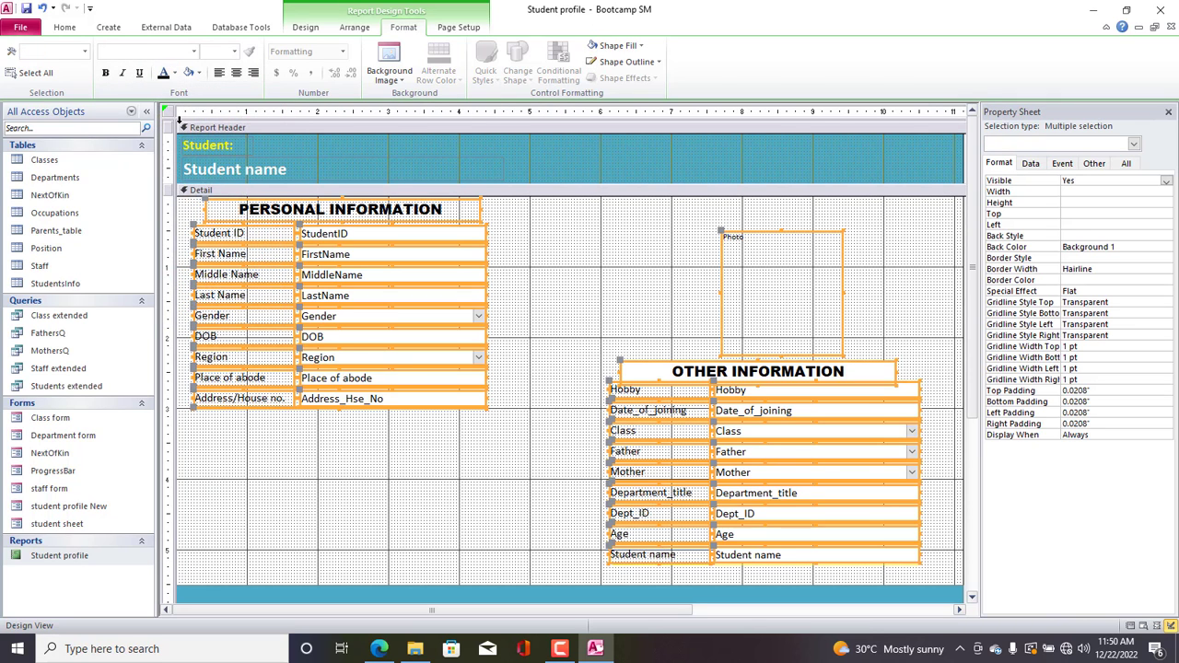
{"action": "left_click", "coordinate": [630, 251]}
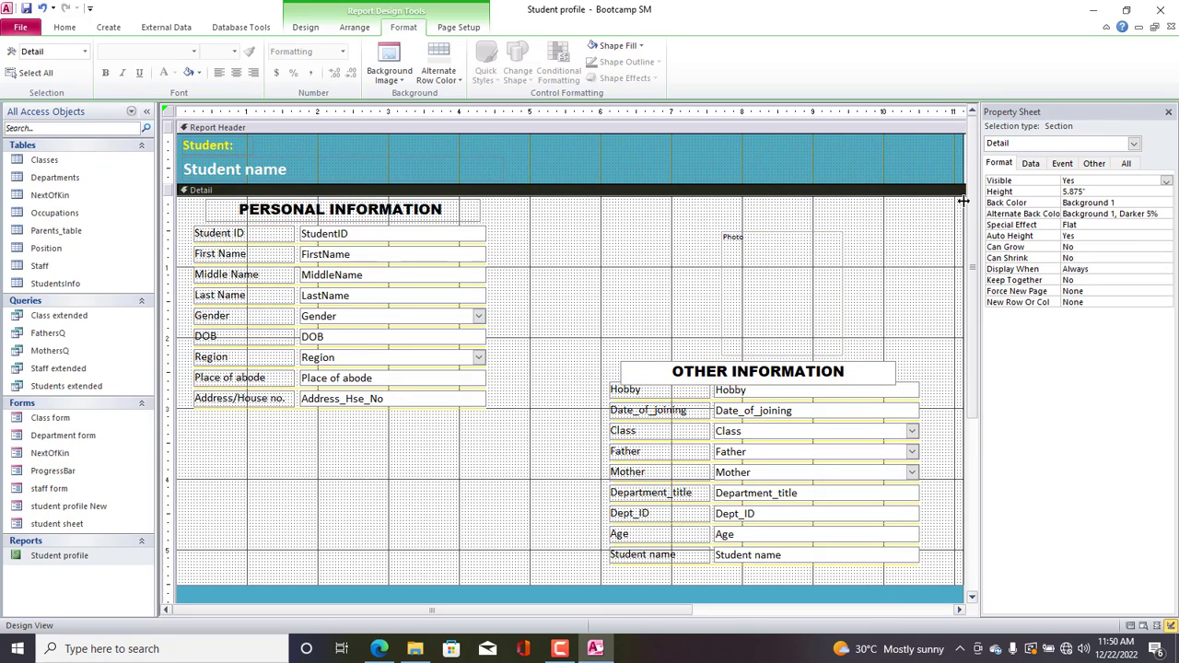
{"action": "left_click_drag", "start_coordinate": [973, 221], "coordinate": [995, 142]}
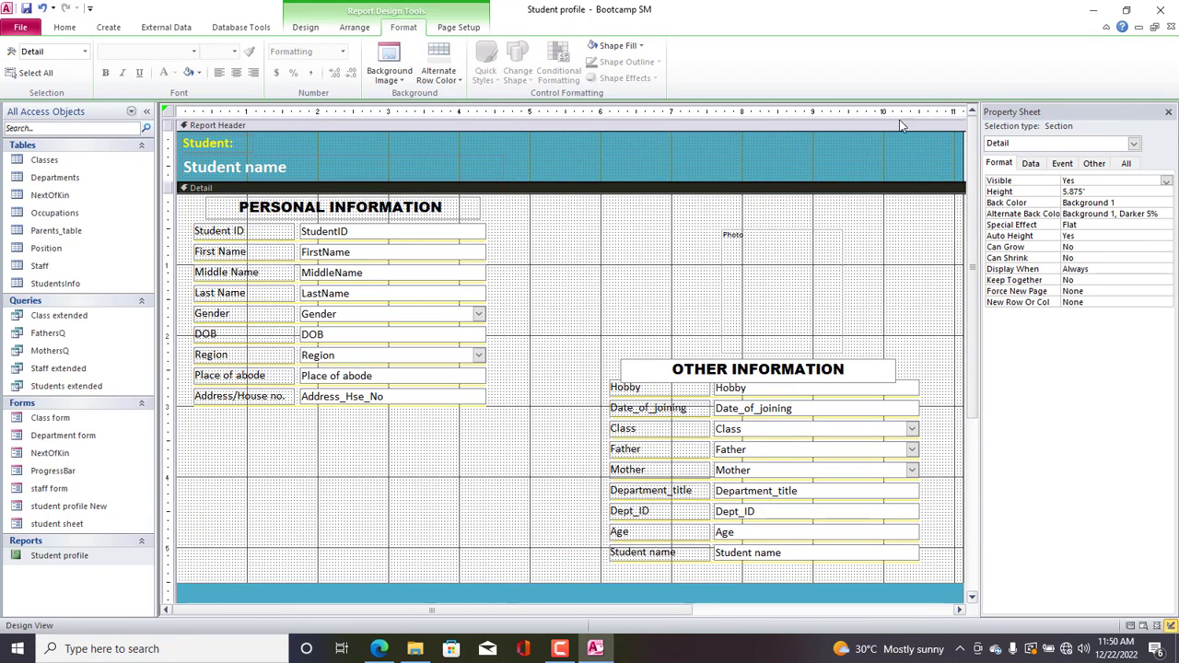
{"action": "left_click", "coordinate": [596, 149]}
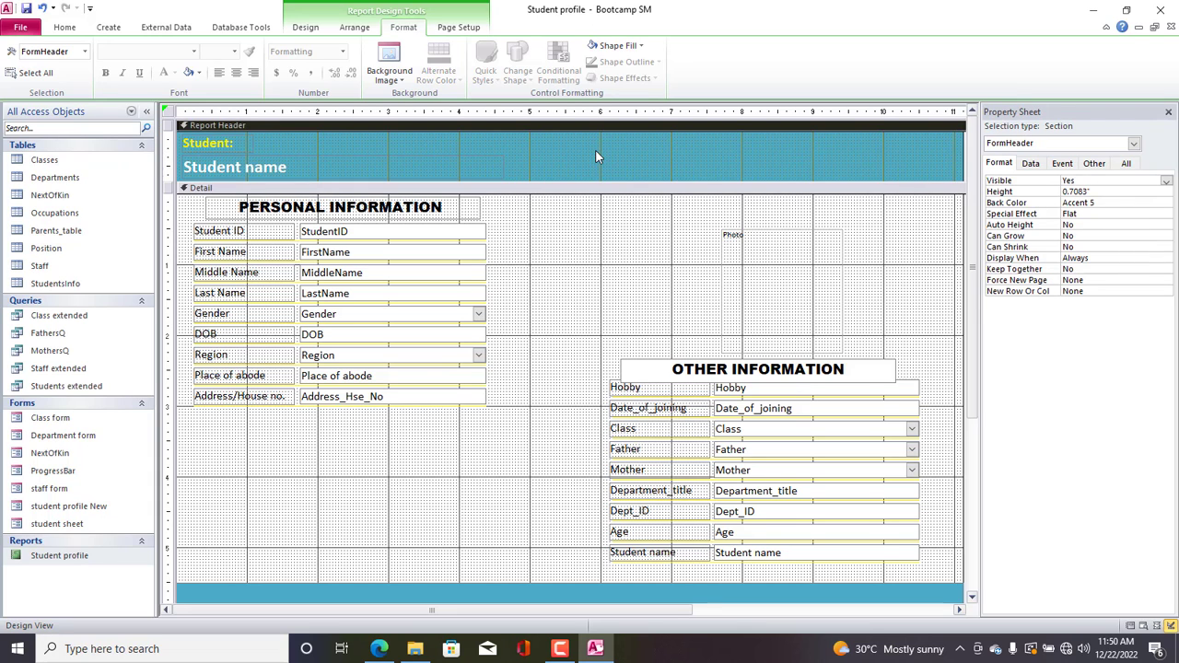
Enlarge the report header and add a STUDENT PROFILE title label at its top.
{"action": "left_click_drag", "start_coordinate": [588, 180], "coordinate": [222, 185]}
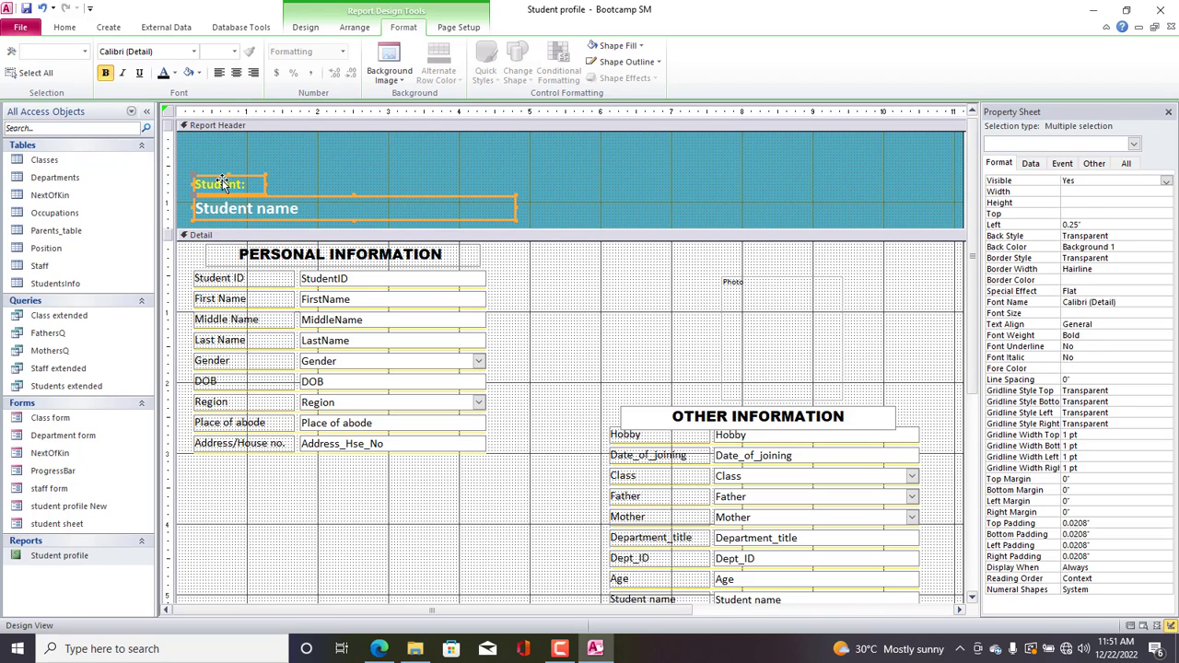
{"action": "left_click", "coordinate": [269, 181]}
{"action": "left_click", "coordinate": [235, 187]}
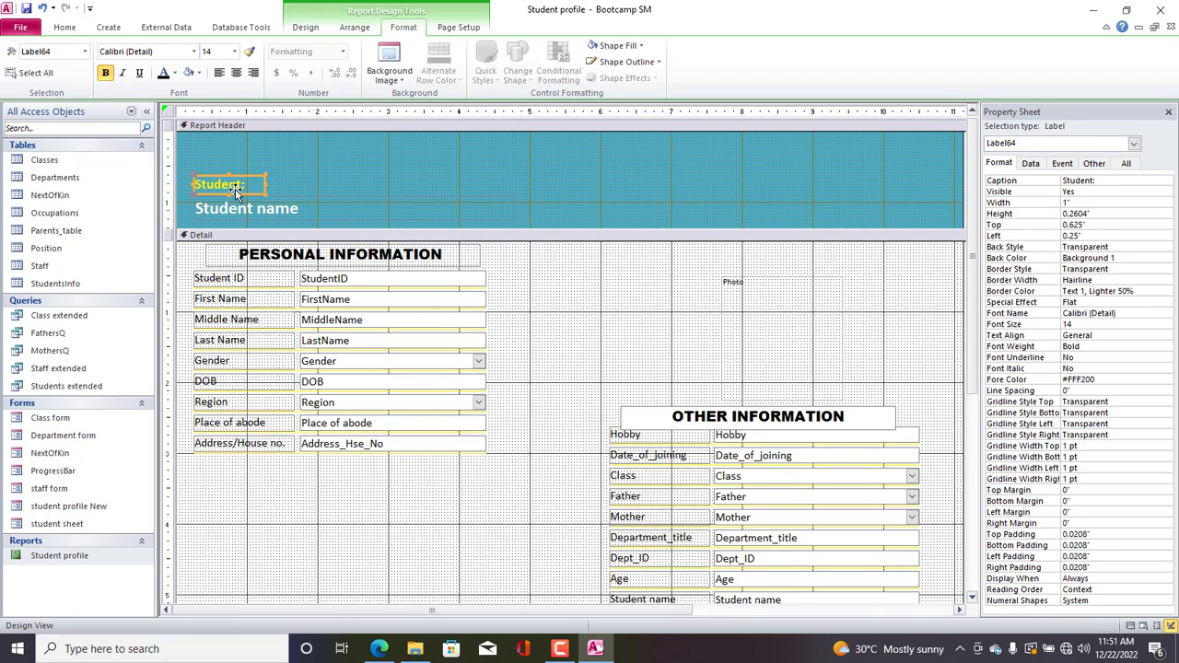
{"action": "left_click", "coordinate": [209, 205]}
{"action": "left_click_drag", "start_coordinate": [199, 203], "coordinate": [535, 152]}
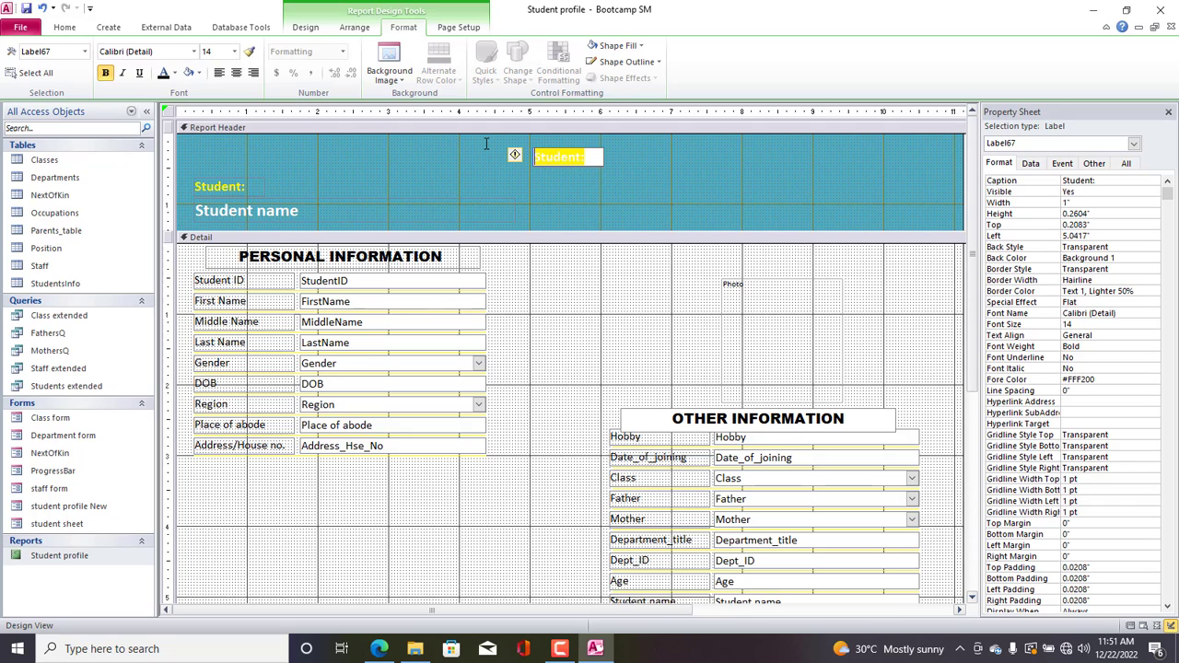
{"action": "key", "text": "Caps_Lock"}
{"action": "type", "text": "STUDENT PROFIL"}
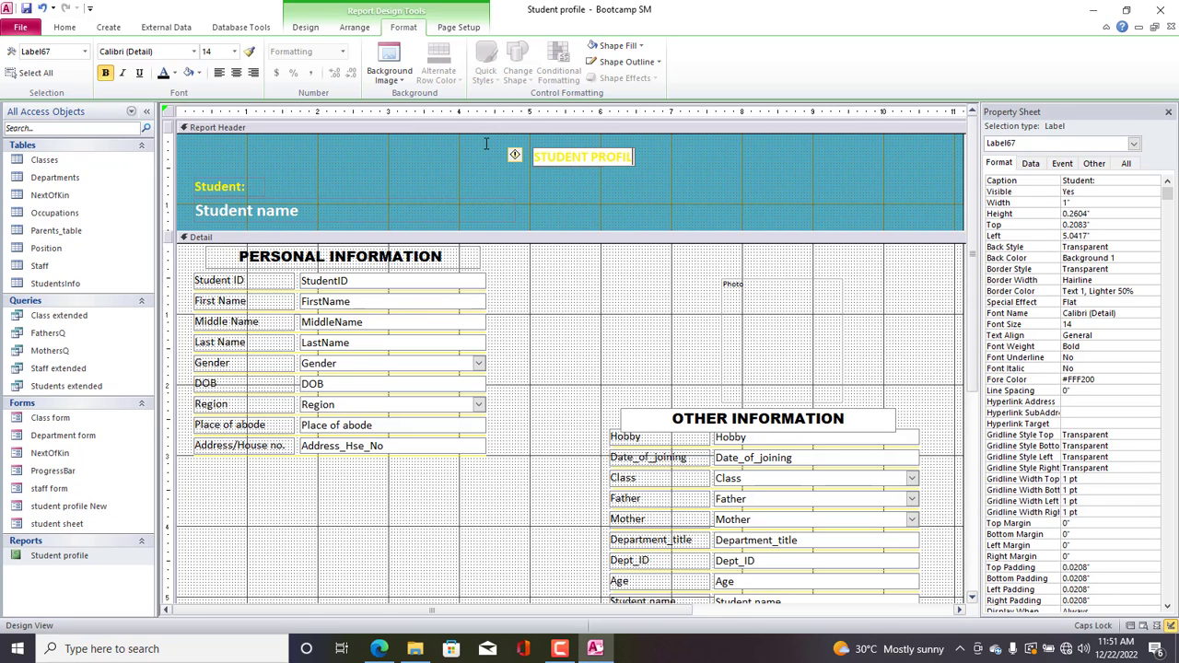
{"action": "type", "text": "E"}
{"action": "left_click", "coordinate": [698, 170]}
{"action": "left_click", "coordinate": [630, 157]}
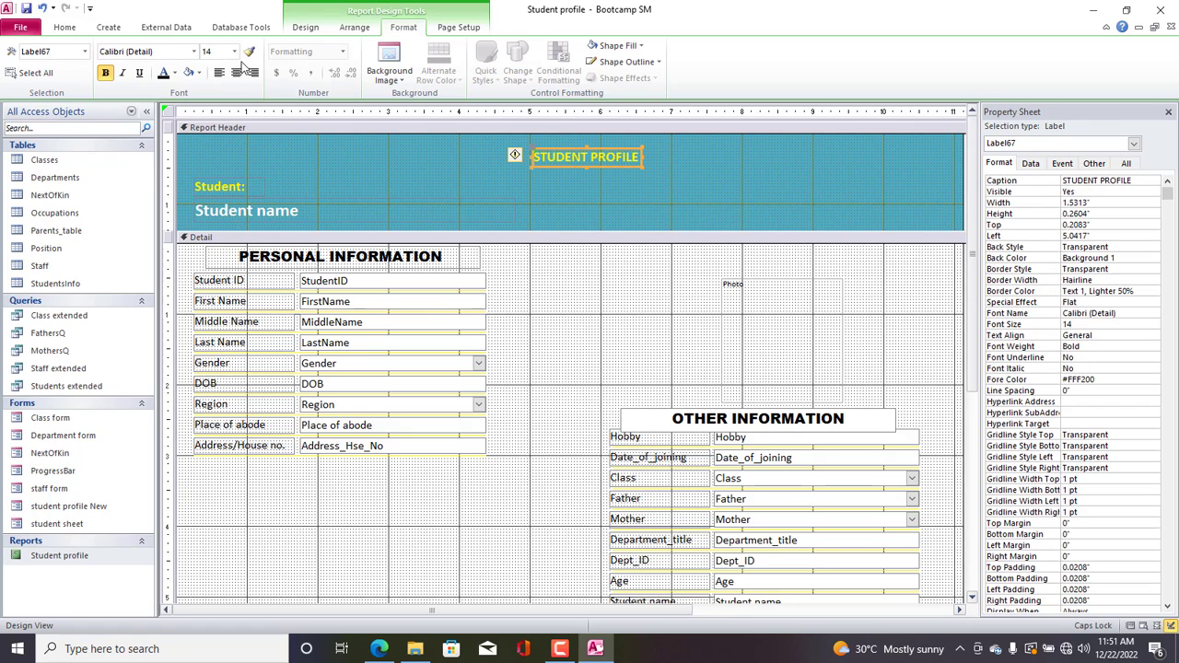
Set the STUDENT PROFILE title to 20 point and widen its box to fit.
{"action": "left_click", "coordinate": [234, 50]}
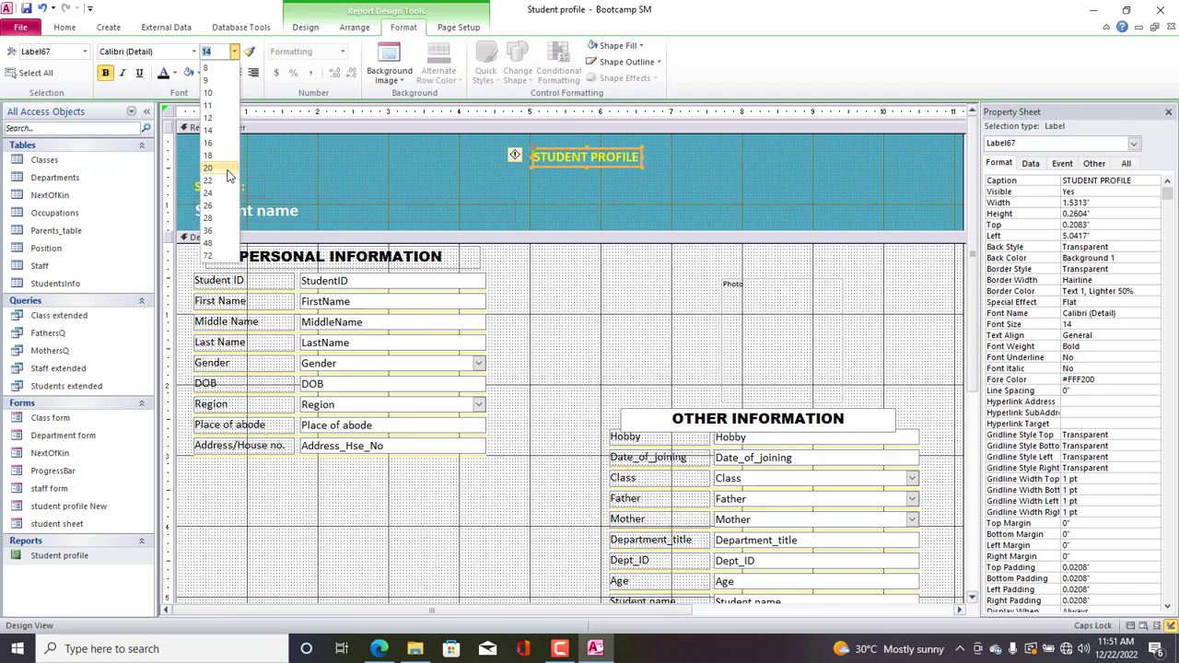
{"action": "left_click", "coordinate": [217, 167]}
{"action": "left_click_drag", "start_coordinate": [643, 172], "coordinate": [675, 168]}
Give the header a light tan Background 2 fill, black label text, and tidy its layout.
{"action": "left_click", "coordinate": [661, 172]}
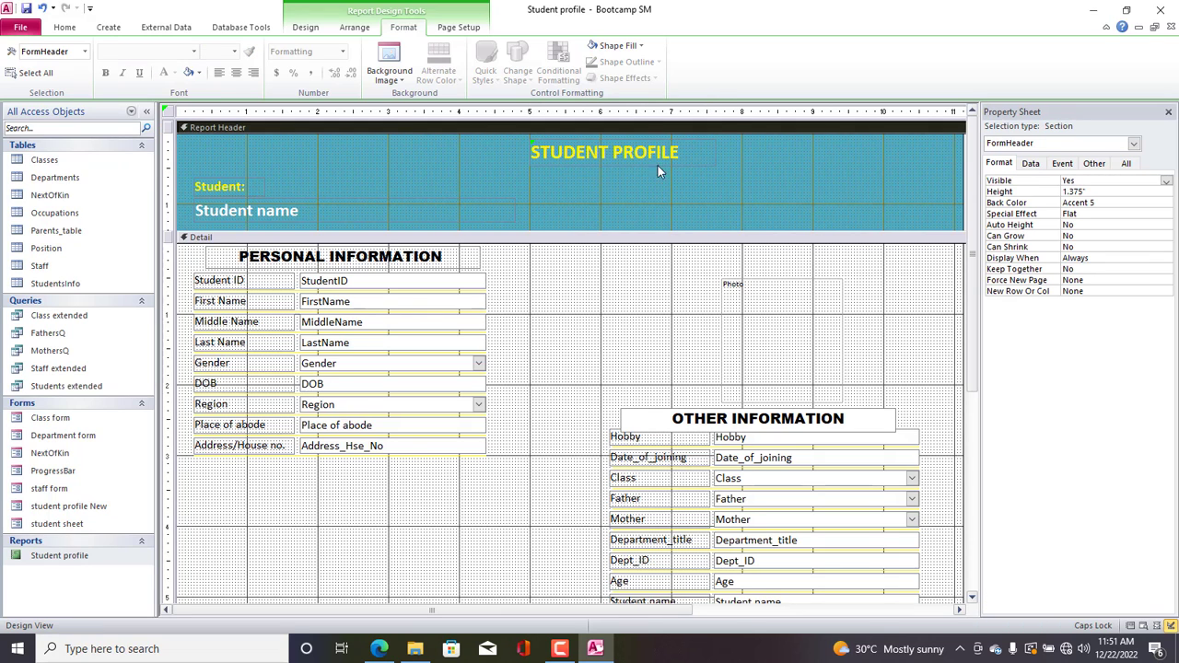
{"action": "left_click", "coordinate": [615, 45]}
{"action": "left_click", "coordinate": [616, 94]}
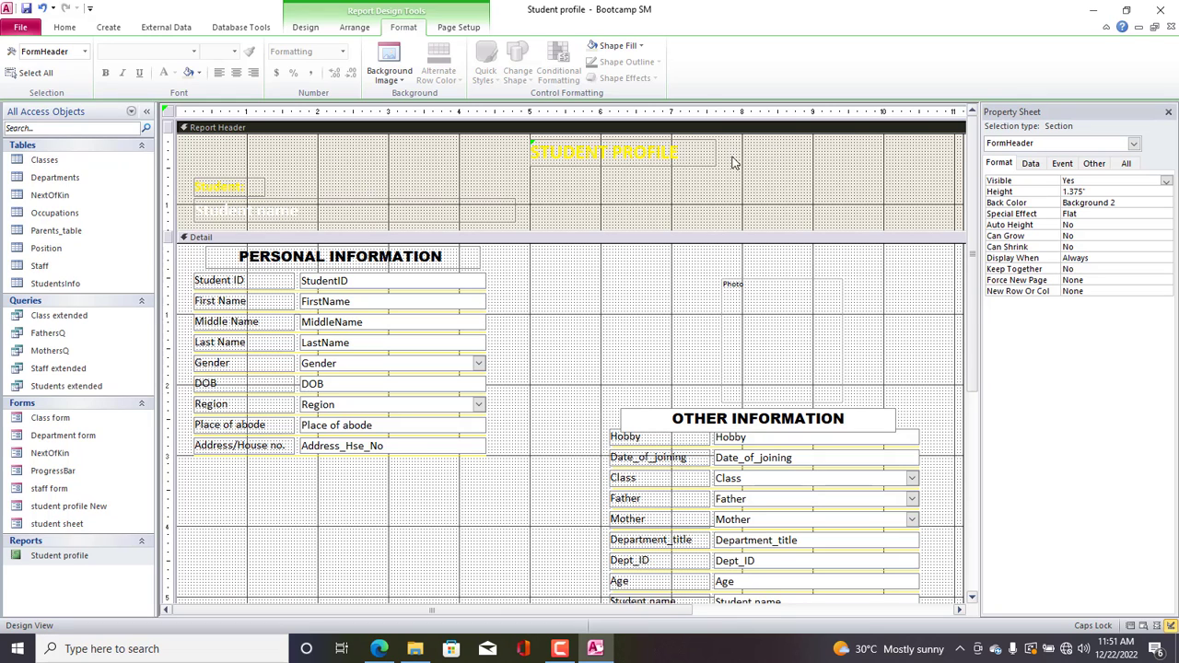
{"action": "left_click_drag", "start_coordinate": [772, 148], "coordinate": [218, 223]}
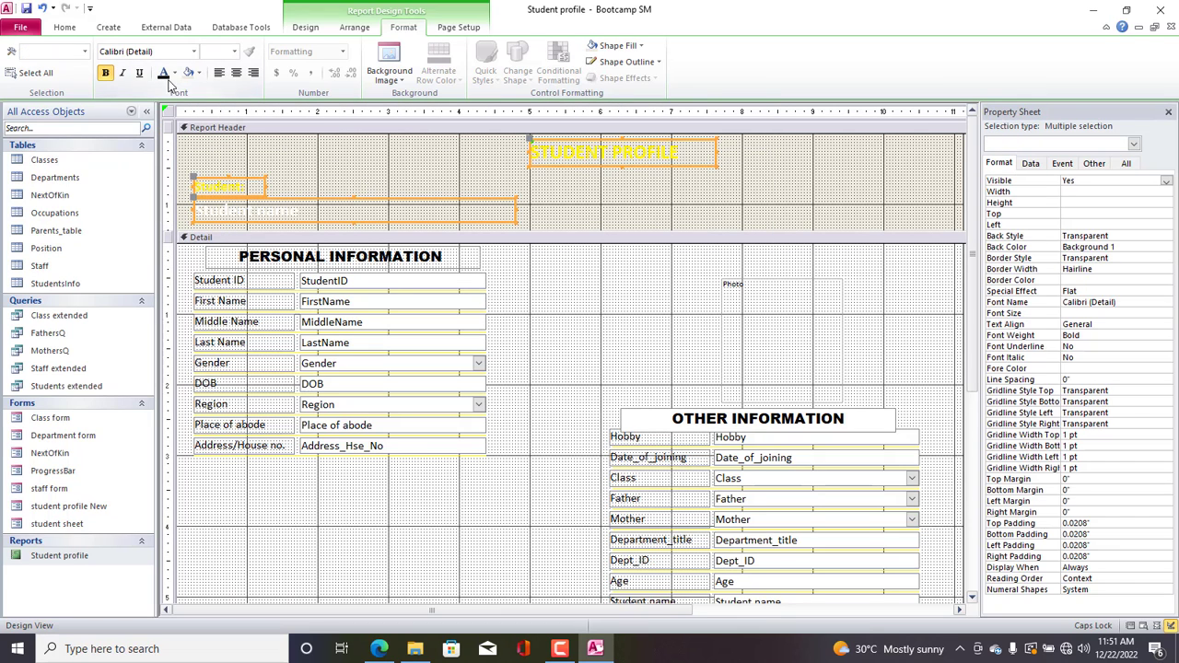
{"action": "left_click", "coordinate": [164, 73]}
{"action": "left_click", "coordinate": [366, 206]}
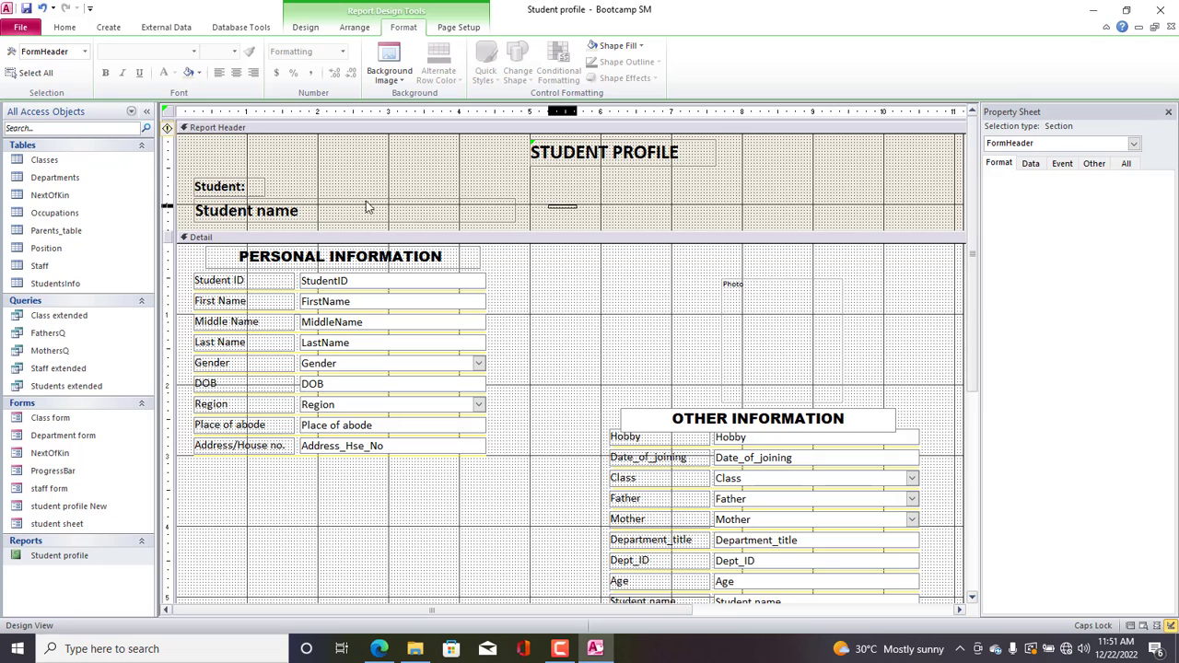
{"action": "left_click_drag", "start_coordinate": [366, 206], "coordinate": [262, 206]}
{"action": "left_click", "coordinate": [221, 176]}
{"action": "left_click_drag", "start_coordinate": [377, 227], "coordinate": [379, 219]}
Centre and underline the STUDENT PROFILE title.
{"action": "left_click", "coordinate": [568, 157]}
{"action": "key", "text": "ctrl+e"}
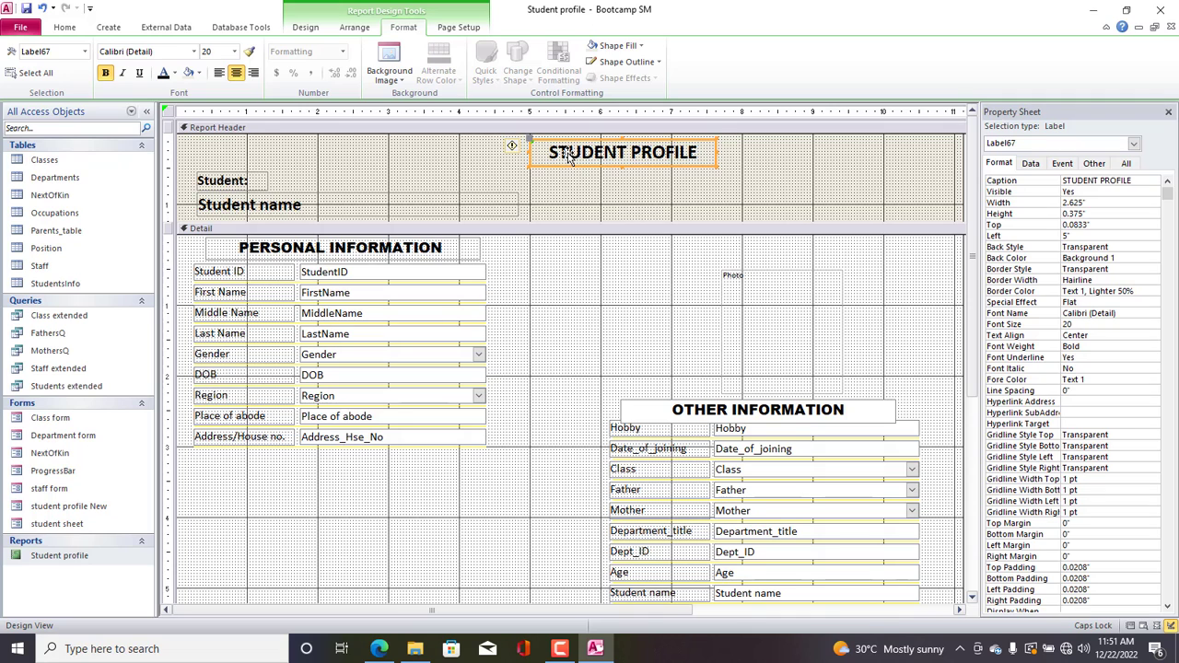
{"action": "key", "text": "ctrl+u"}
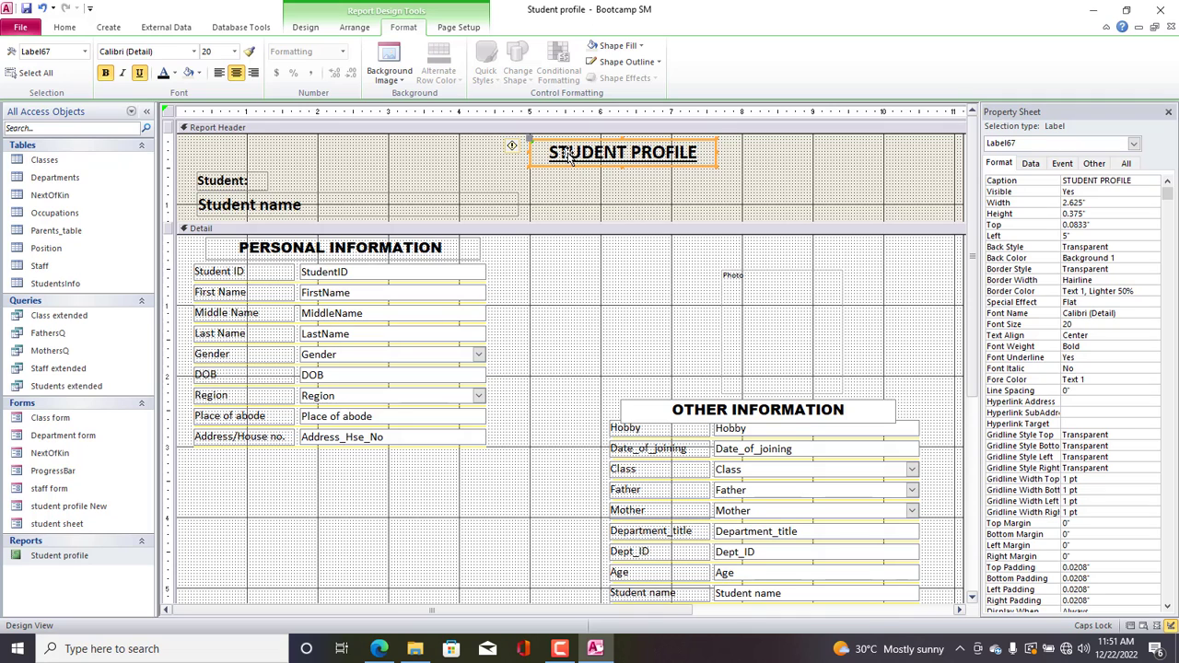
Preview the report in Report View.
{"action": "left_click", "coordinate": [169, 113]}
{"action": "right_click", "coordinate": [170, 114]}
{"action": "left_click", "coordinate": [189, 117]}
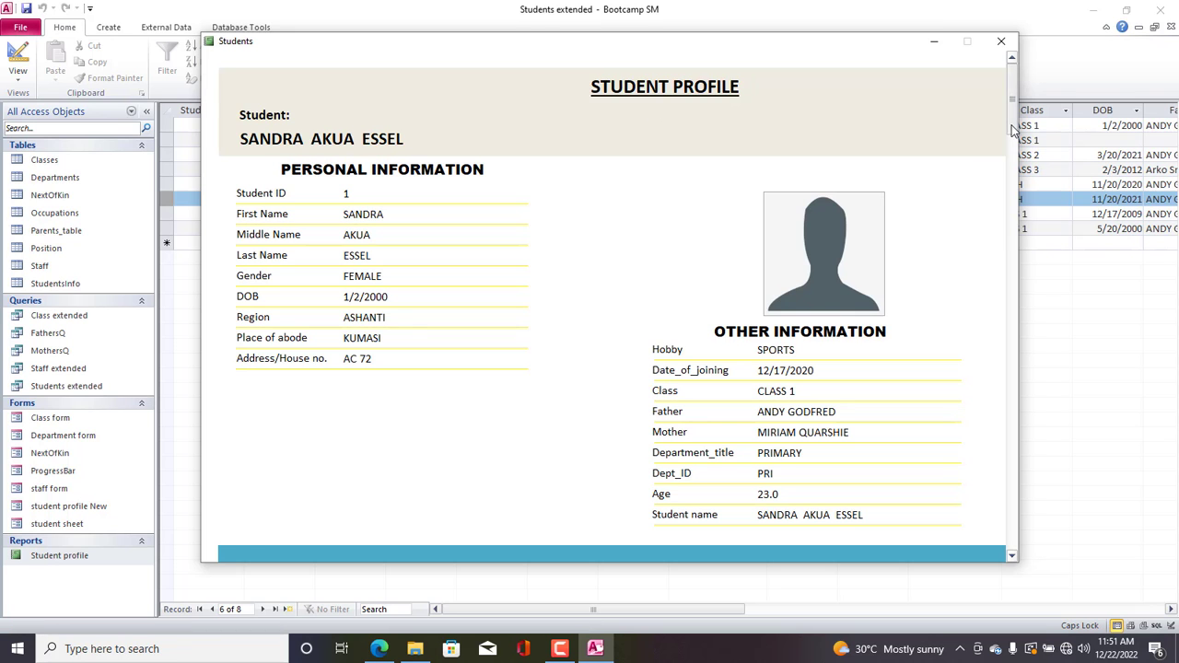
{"action": "left_click_drag", "start_coordinate": [1011, 132], "coordinate": [1040, 91]}
Back in the layout, select every field divider line from Student ID through Age.
{"action": "right_click", "coordinate": [385, 93]}
{"action": "left_click", "coordinate": [422, 130]}
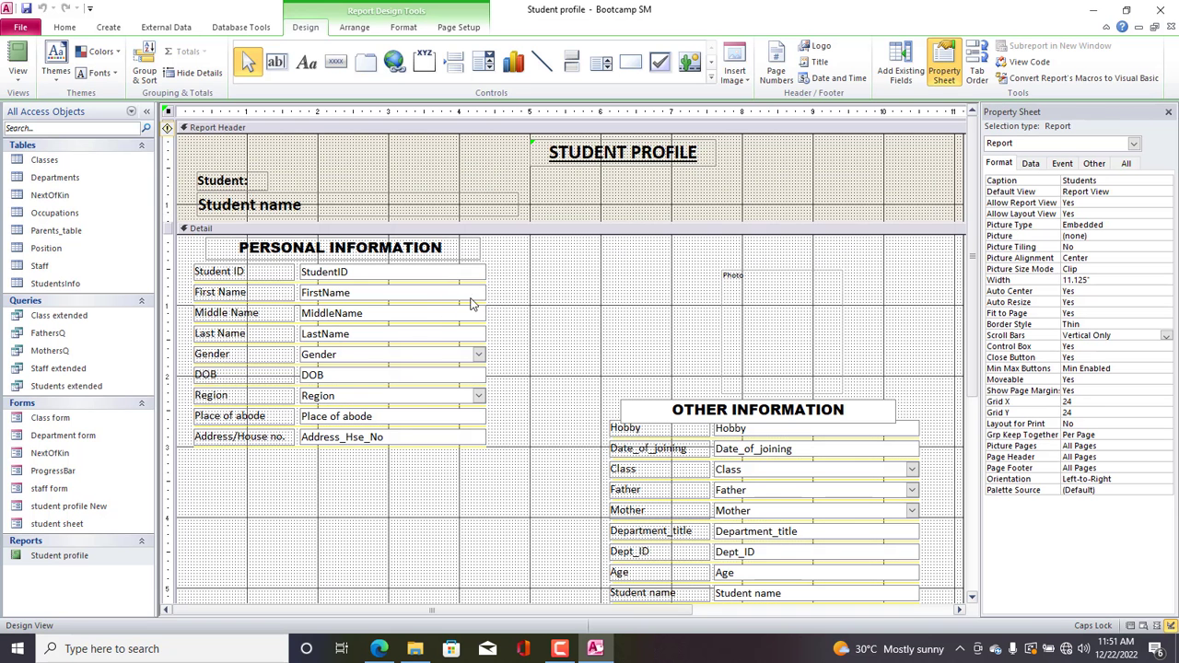
{"action": "left_click", "coordinate": [464, 289]}
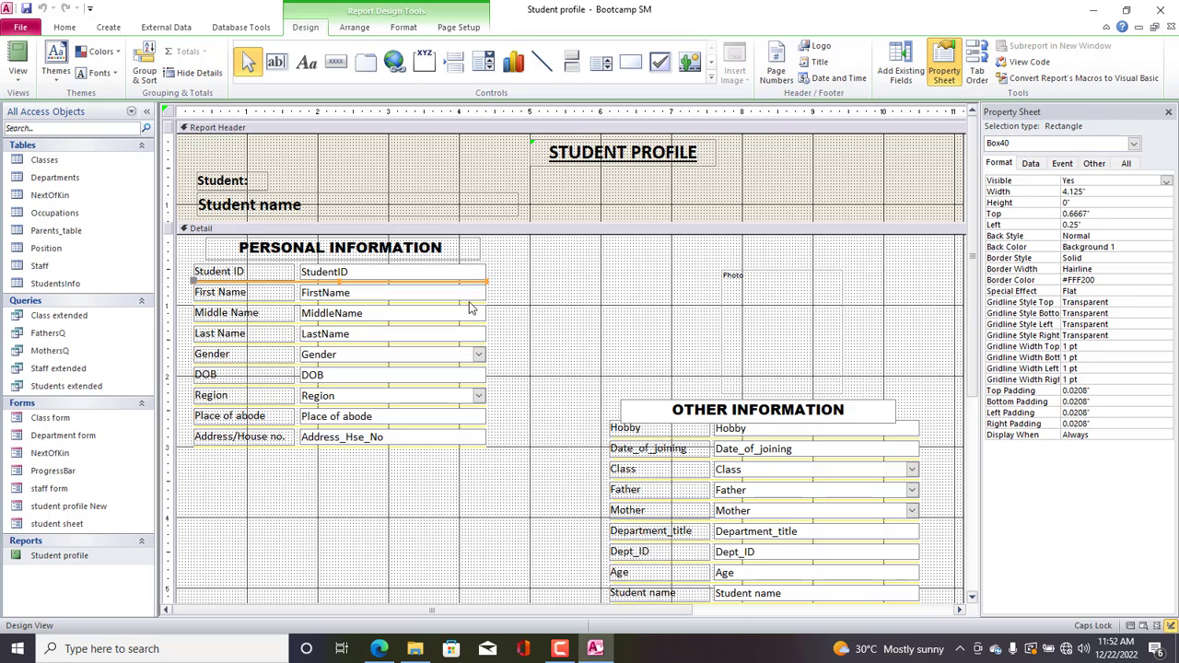
{"action": "left_click", "coordinate": [480, 324], "text": "shift"}
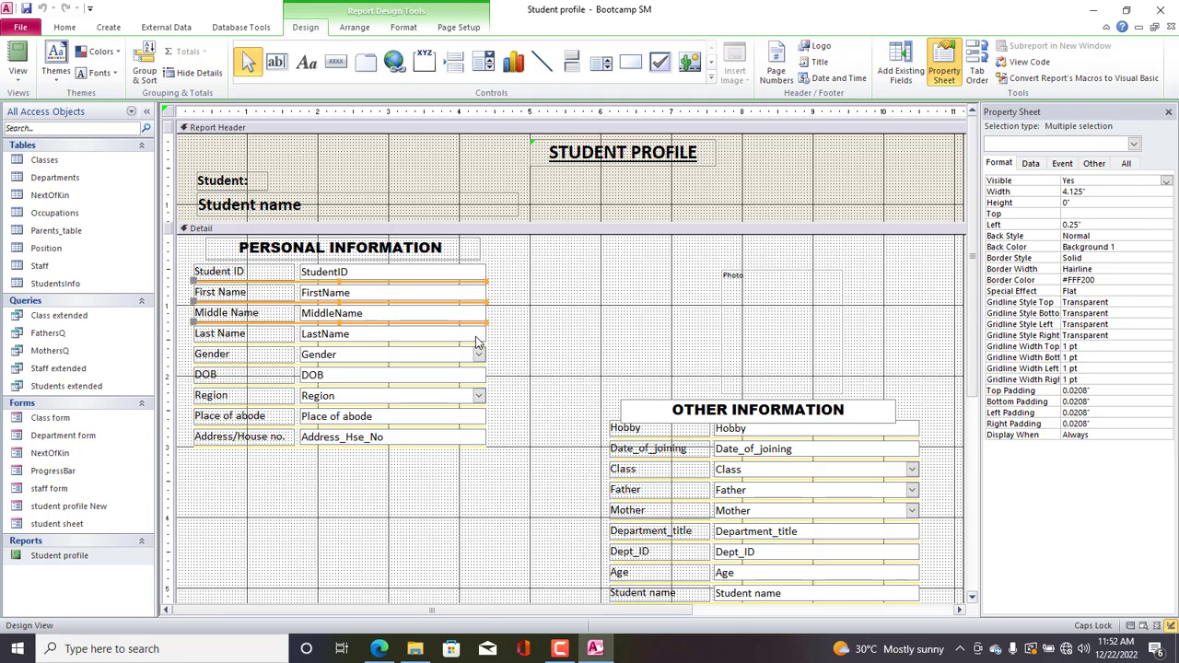
{"action": "left_click", "coordinate": [467, 339], "text": "shift"}
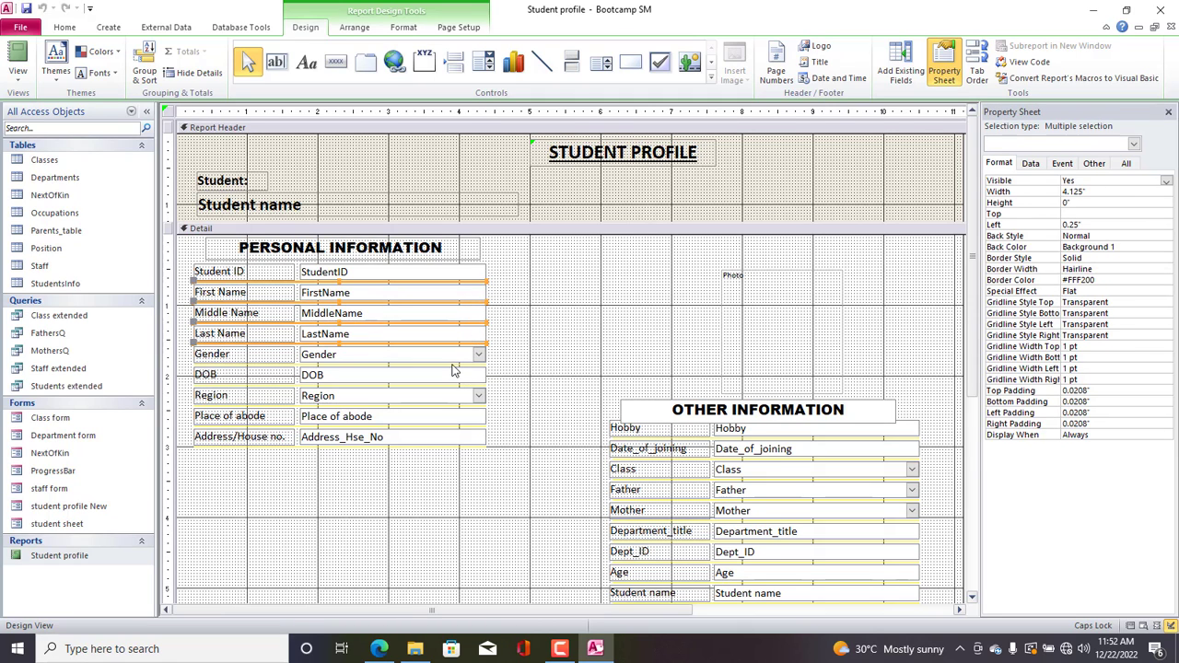
{"action": "left_click", "coordinate": [452, 361], "text": "shift"}
{"action": "left_click", "coordinate": [457, 381], "text": "shift"}
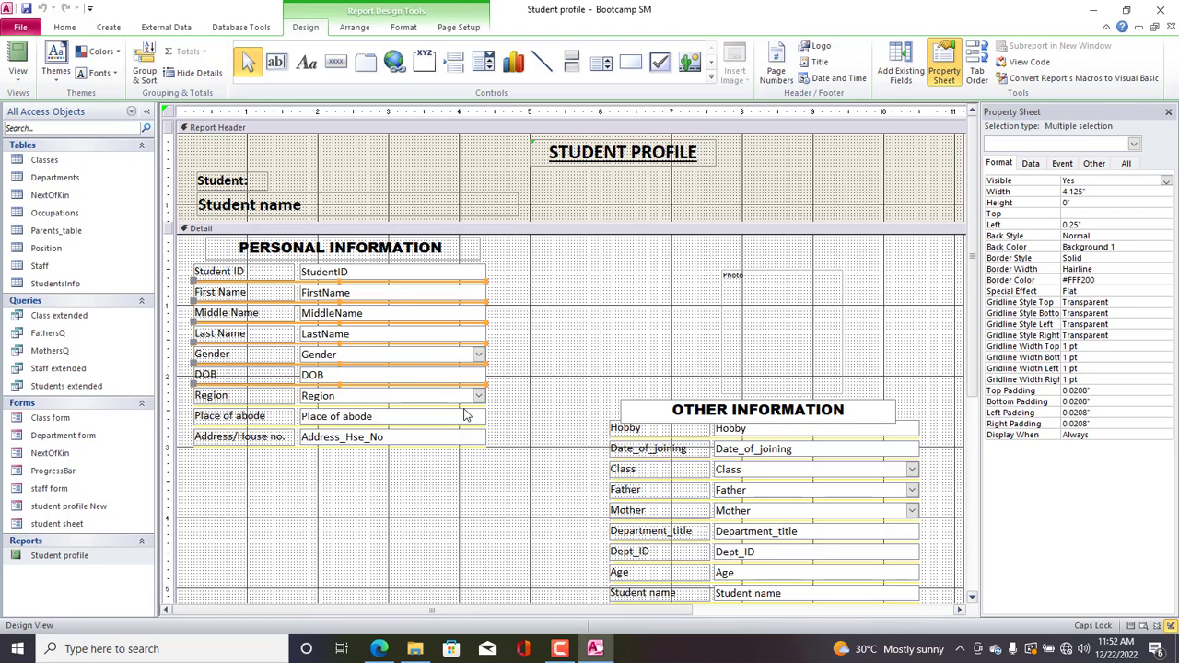
{"action": "left_click", "coordinate": [460, 403], "text": "shift"}
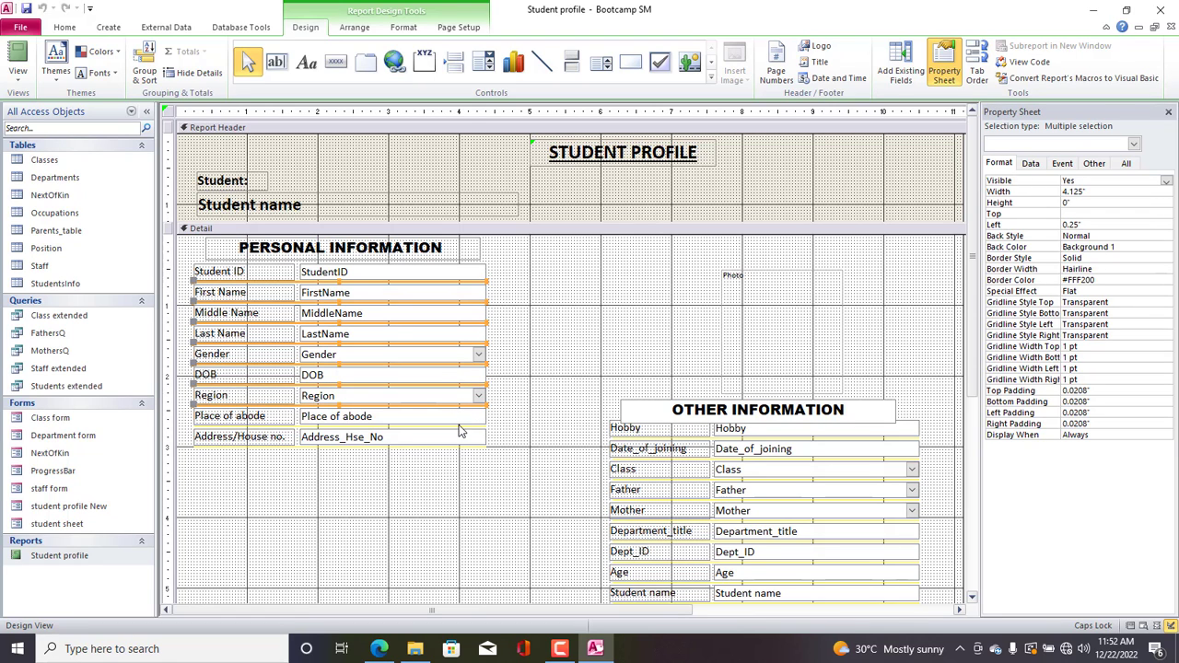
{"action": "left_click", "coordinate": [462, 429], "text": "shift"}
{"action": "left_click", "coordinate": [461, 449], "text": "shift"}
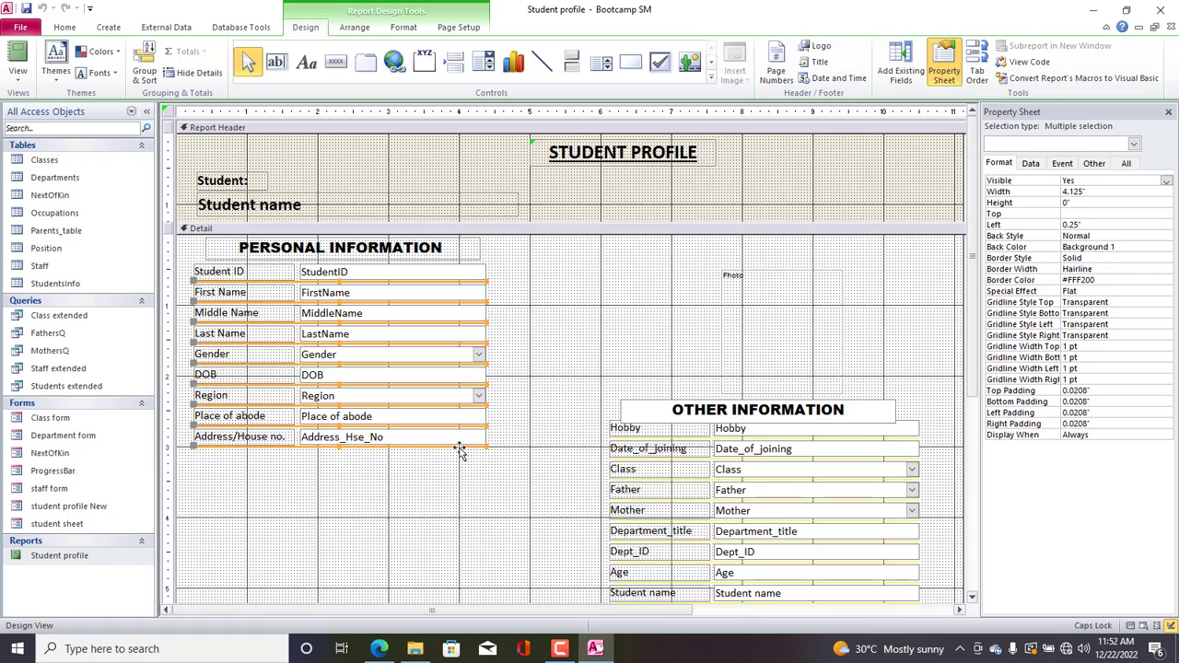
{"action": "left_click", "coordinate": [818, 439], "text": "shift"}
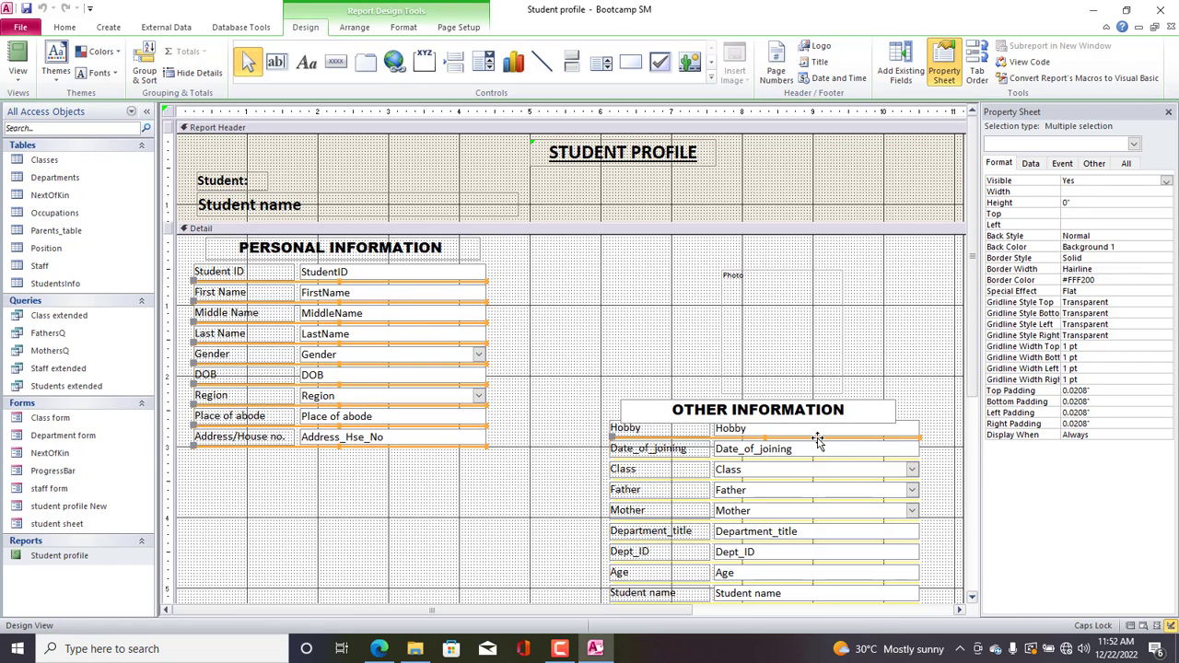
{"action": "left_click", "coordinate": [826, 468], "text": "shift"}
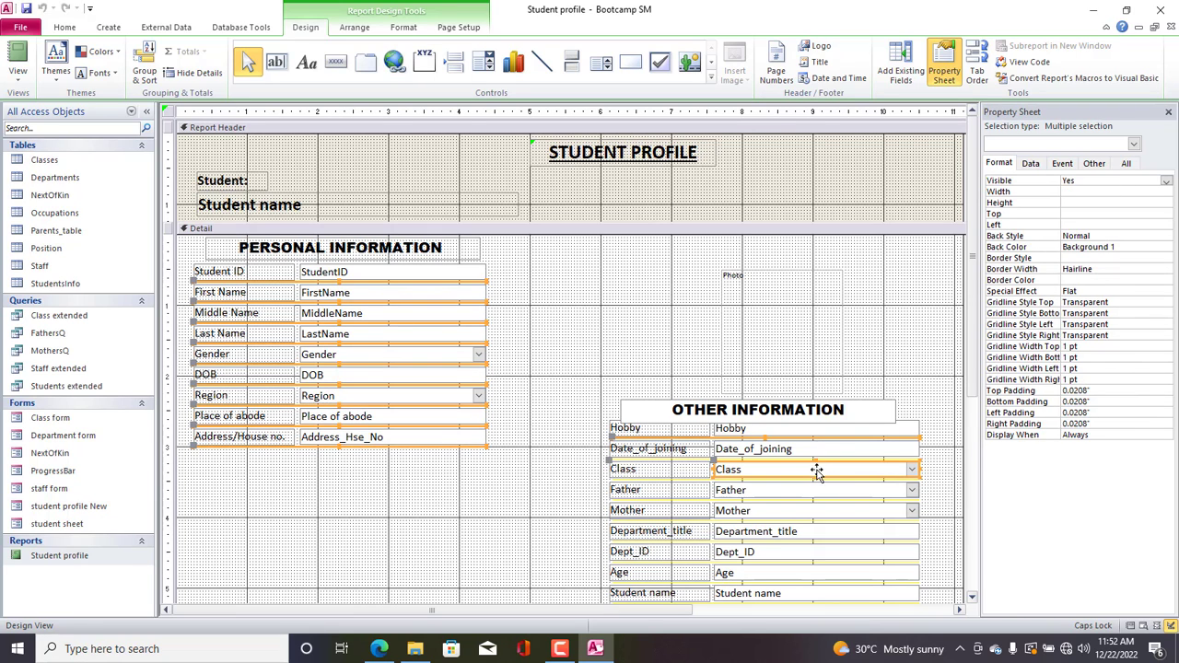
{"action": "left_click", "coordinate": [814, 469], "text": "shift"}
{"action": "left_click", "coordinate": [806, 459], "text": "shift"}
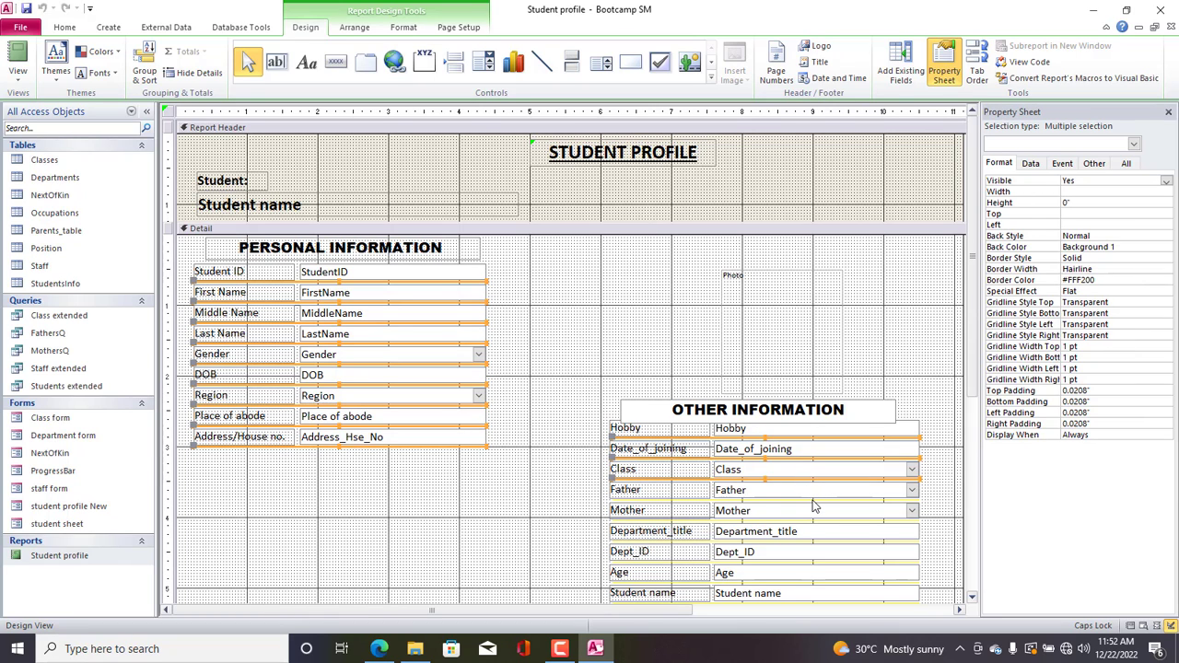
{"action": "left_click", "coordinate": [814, 505], "text": "shift"}
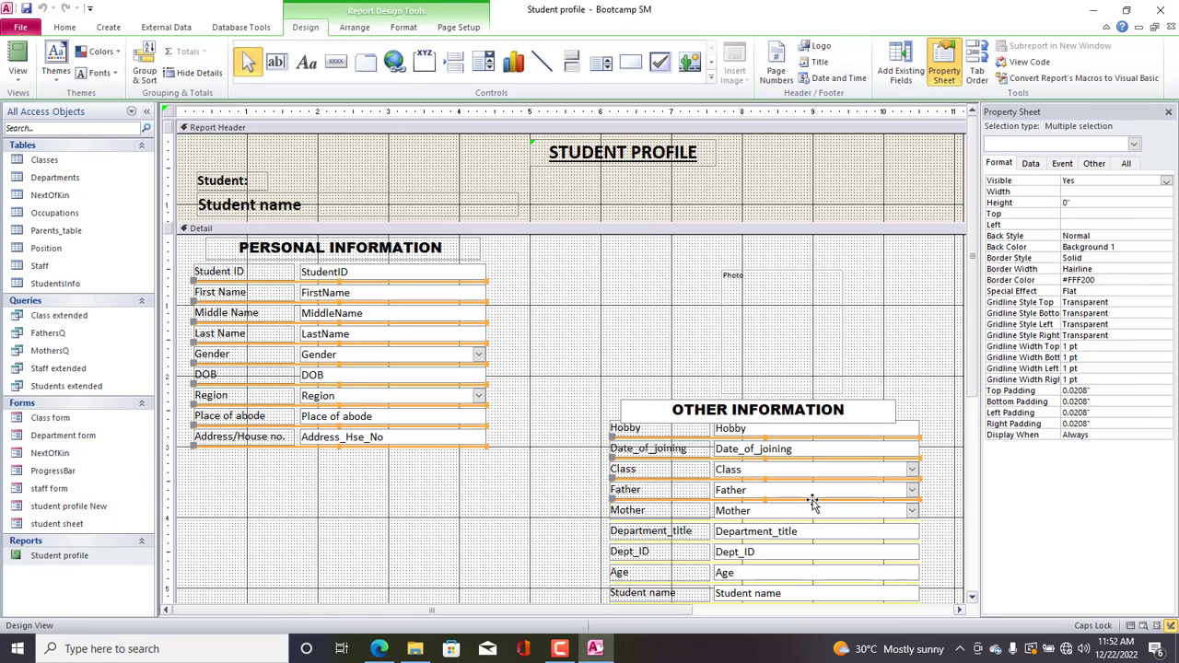
{"action": "left_click", "coordinate": [833, 562], "text": "shift"}
{"action": "left_click", "coordinate": [829, 575], "text": "shift"}
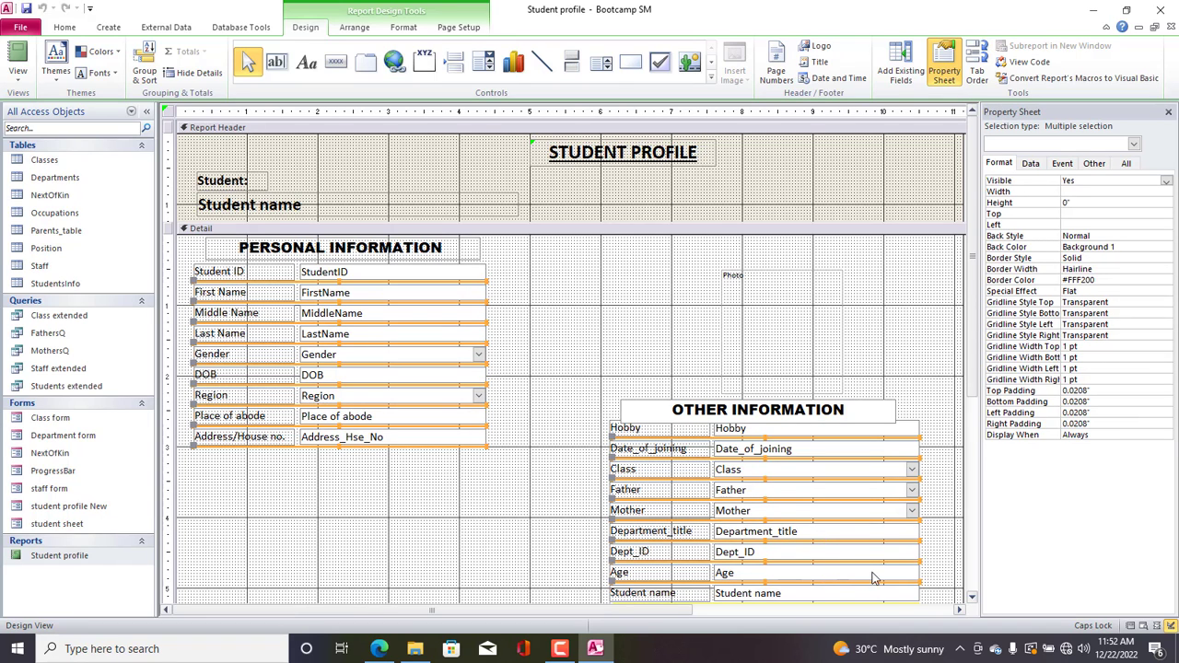
Make the selected divider lines black, with Text 1 fill and Text 1 outline.
{"action": "left_click", "coordinate": [406, 27]}
{"action": "left_click", "coordinate": [610, 46]}
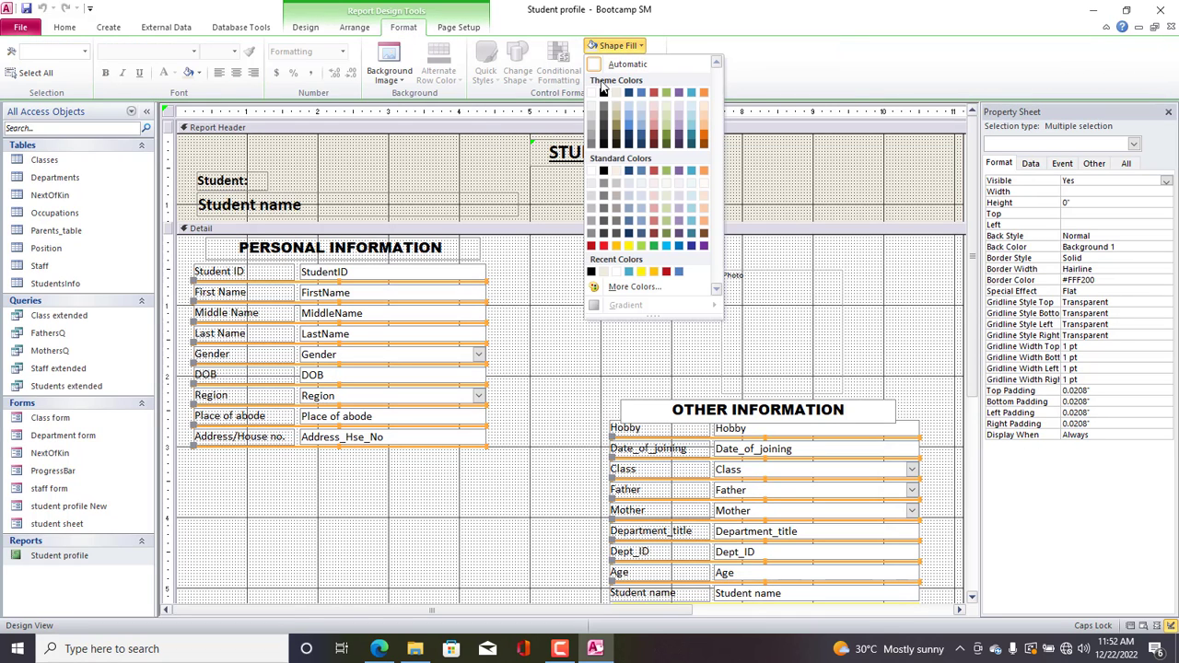
{"action": "left_click", "coordinate": [604, 93]}
{"action": "left_click", "coordinate": [627, 62]}
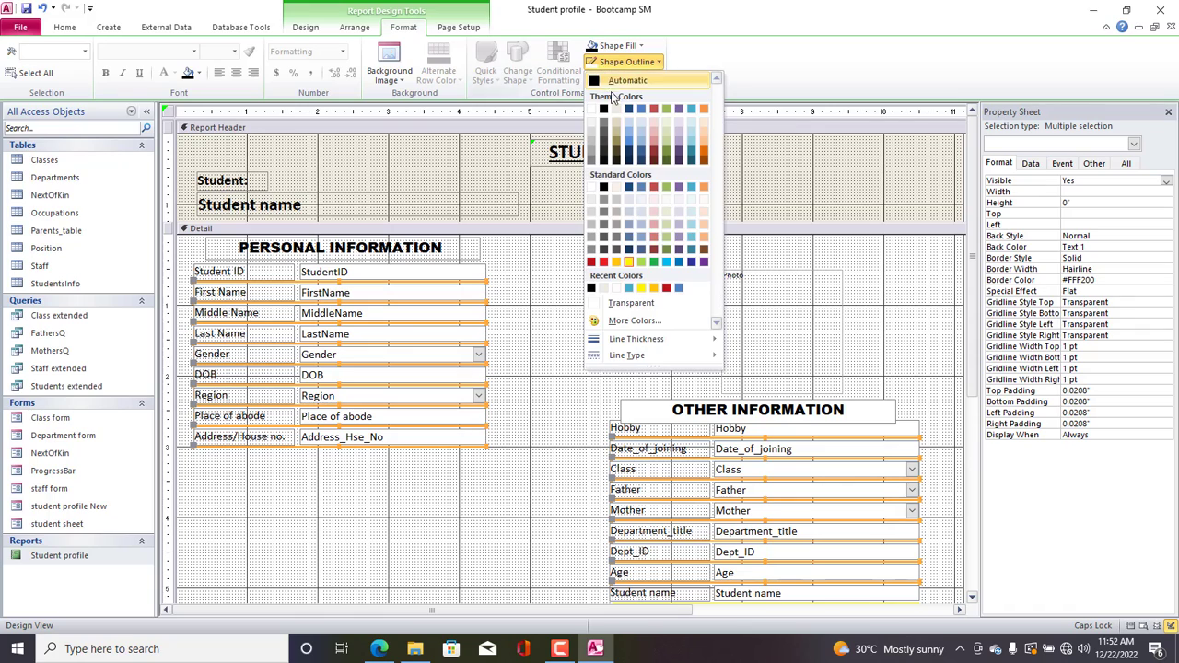
{"action": "left_click", "coordinate": [605, 110]}
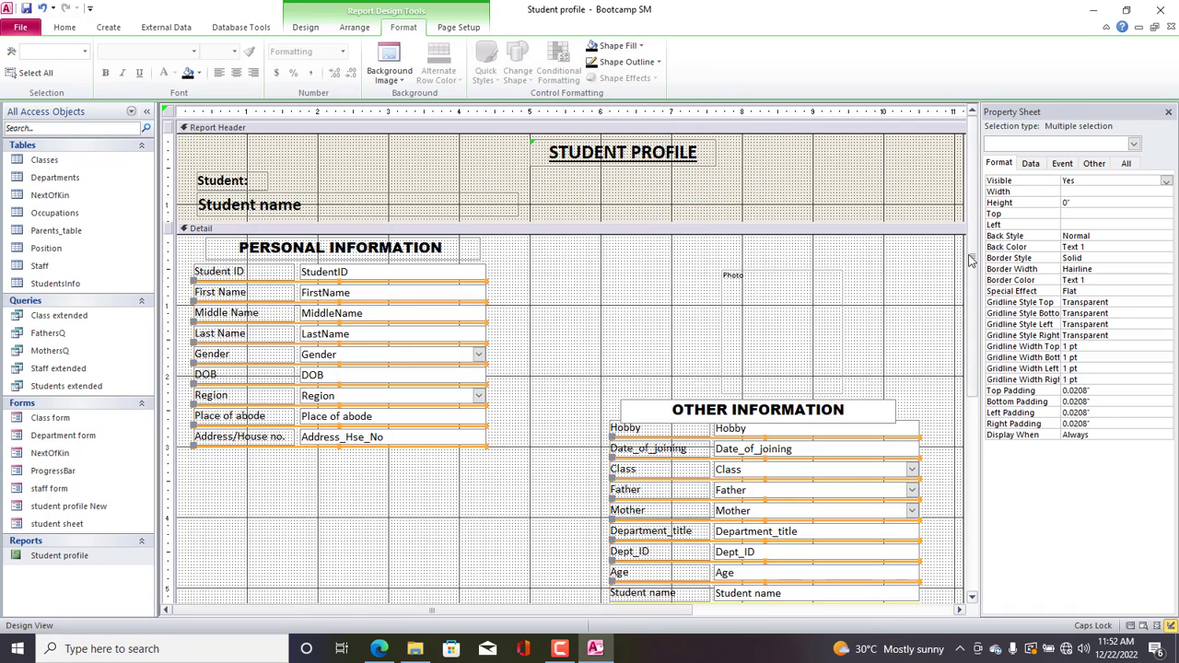
Give the Student name divider line a black Text 1 fill and outline.
{"action": "scroll", "coordinate": [940, 472], "scroll_direction": "down", "scroll_amount": 3}
{"action": "left_click", "coordinate": [871, 490]}
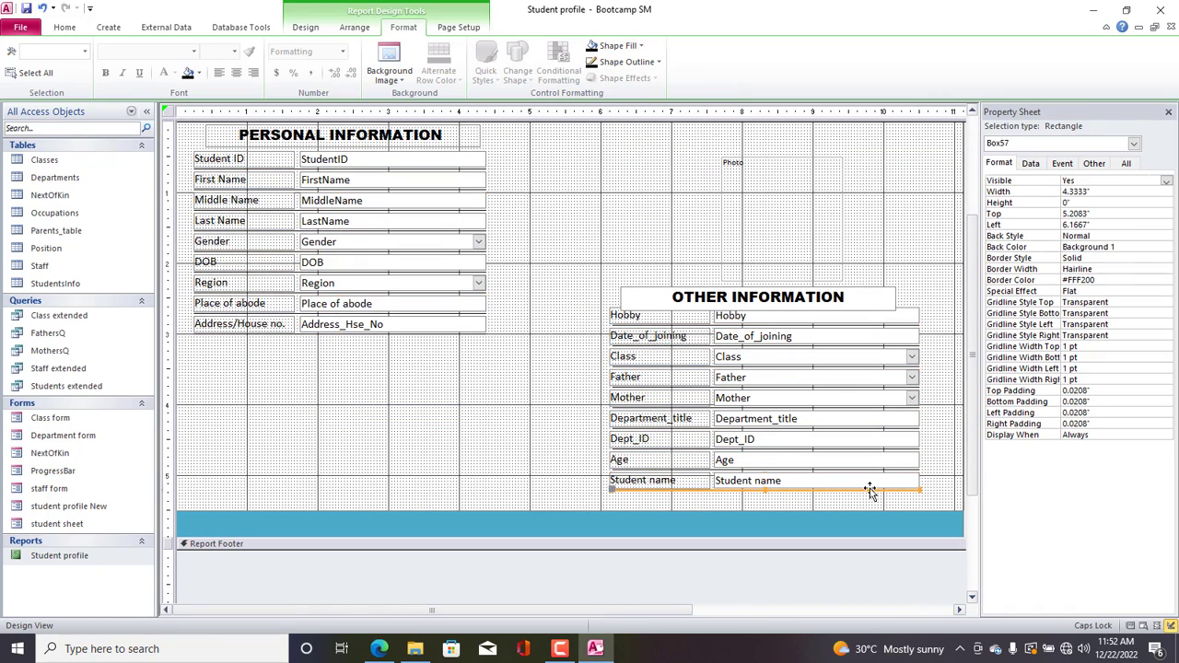
{"action": "left_click", "coordinate": [612, 46]}
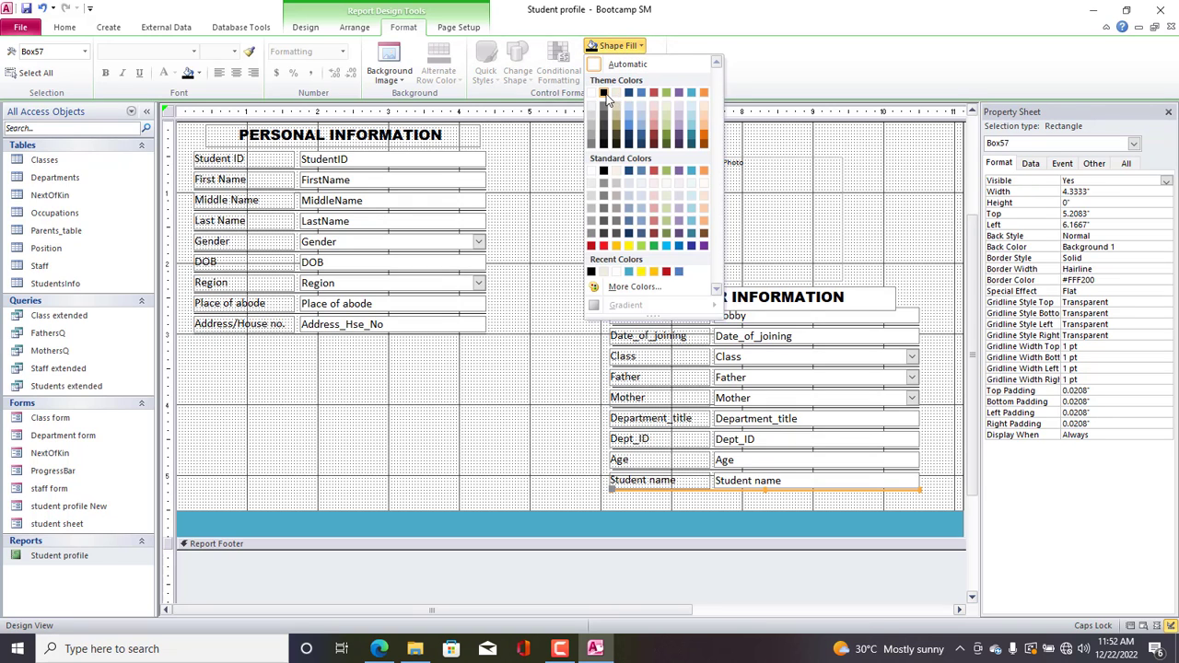
{"action": "left_click", "coordinate": [604, 93]}
{"action": "left_click", "coordinate": [620, 61]}
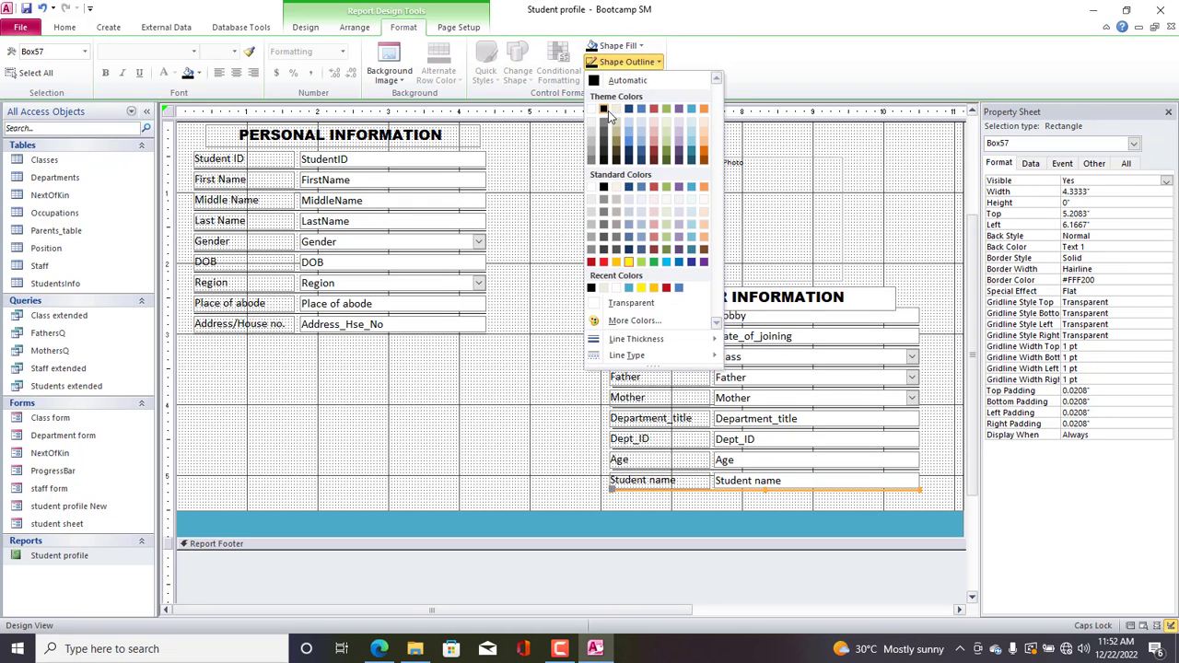
{"action": "left_click", "coordinate": [604, 109]}
Select the whole report and bring up its view options.
{"action": "scroll", "coordinate": [974, 224], "scroll_direction": "up", "scroll_amount": 3}
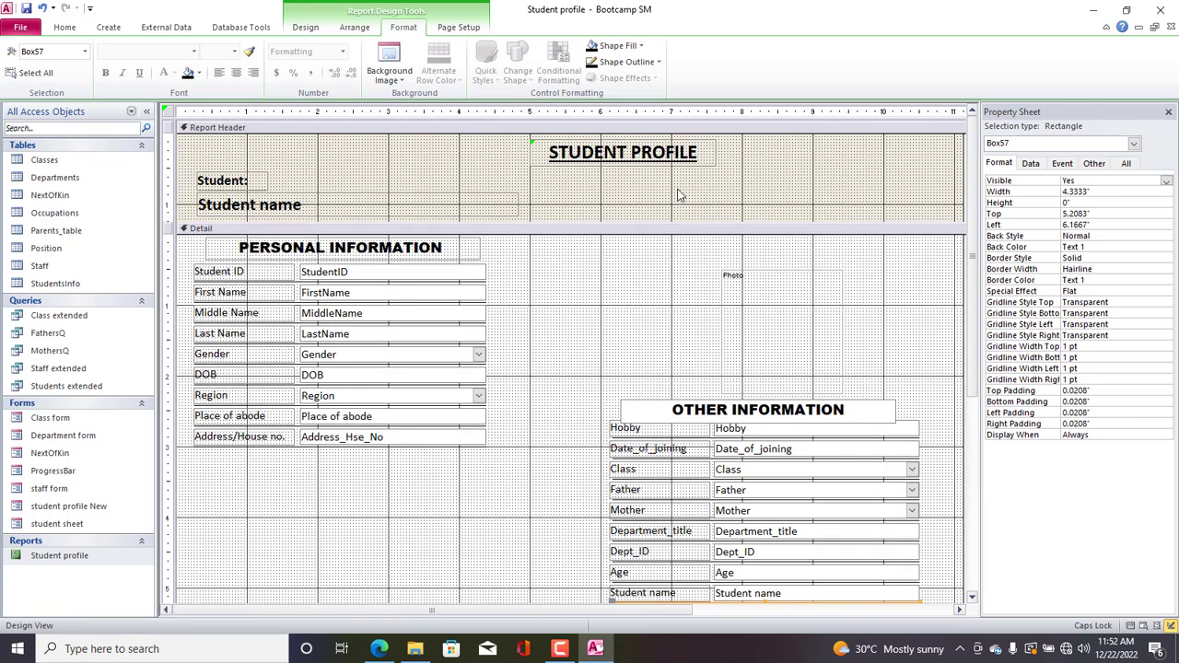
{"action": "left_click", "coordinate": [611, 319]}
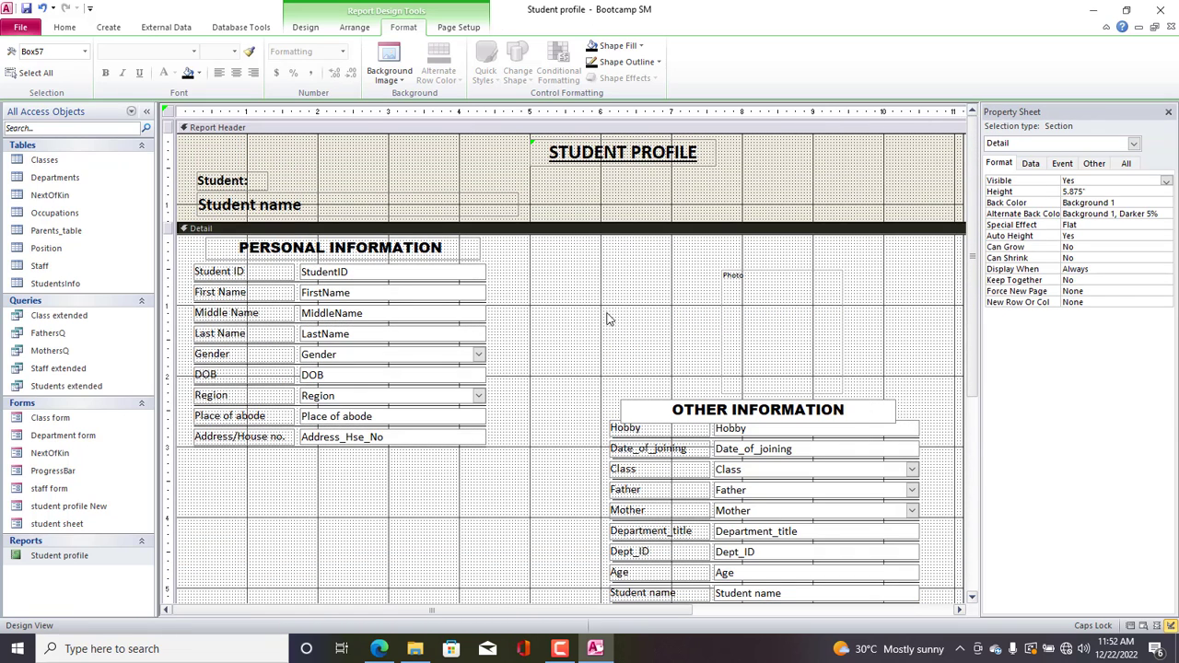
{"action": "right_click", "coordinate": [611, 320]}
{"action": "left_click", "coordinate": [167, 112]}
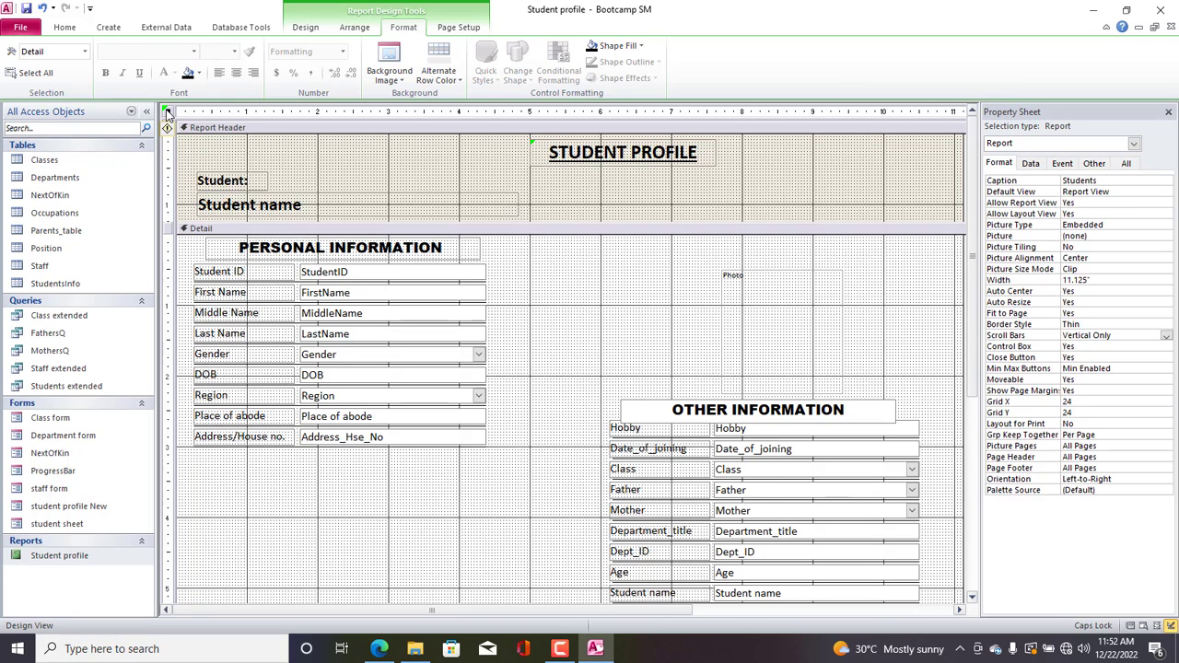
{"action": "right_click", "coordinate": [169, 113]}
{"action": "left_click", "coordinate": [195, 118]}
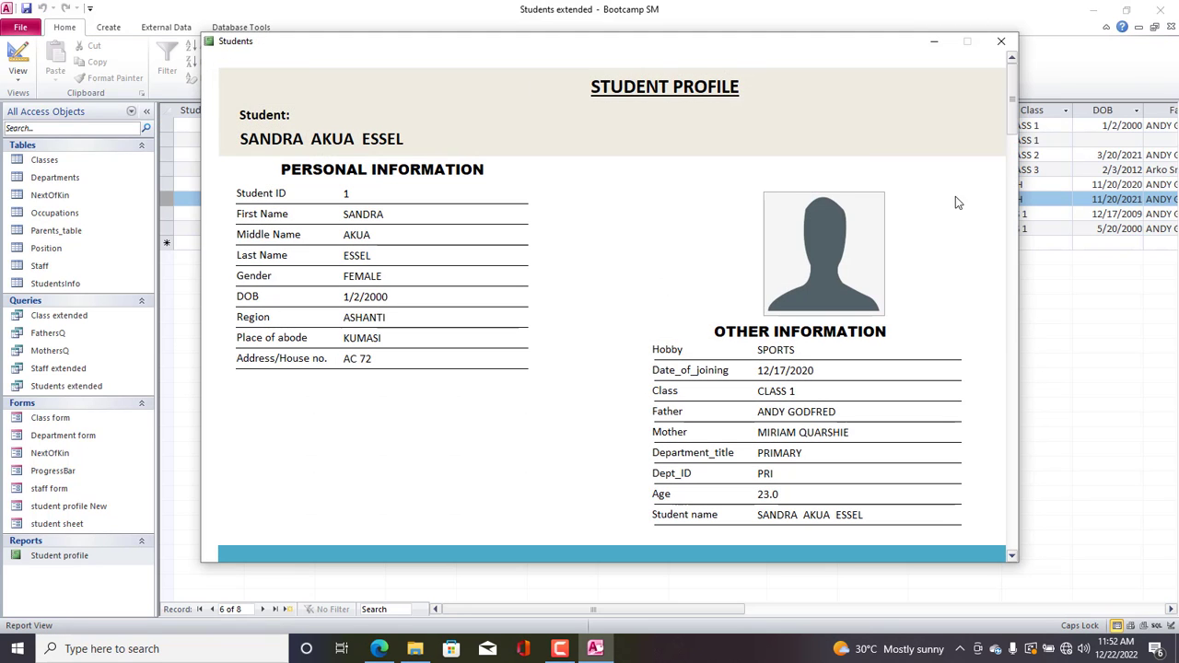
{"action": "left_click_drag", "start_coordinate": [1013, 115], "coordinate": [1051, 311]}
{"action": "scroll", "coordinate": [629, 260], "scroll_direction": "down", "scroll_amount": 3}
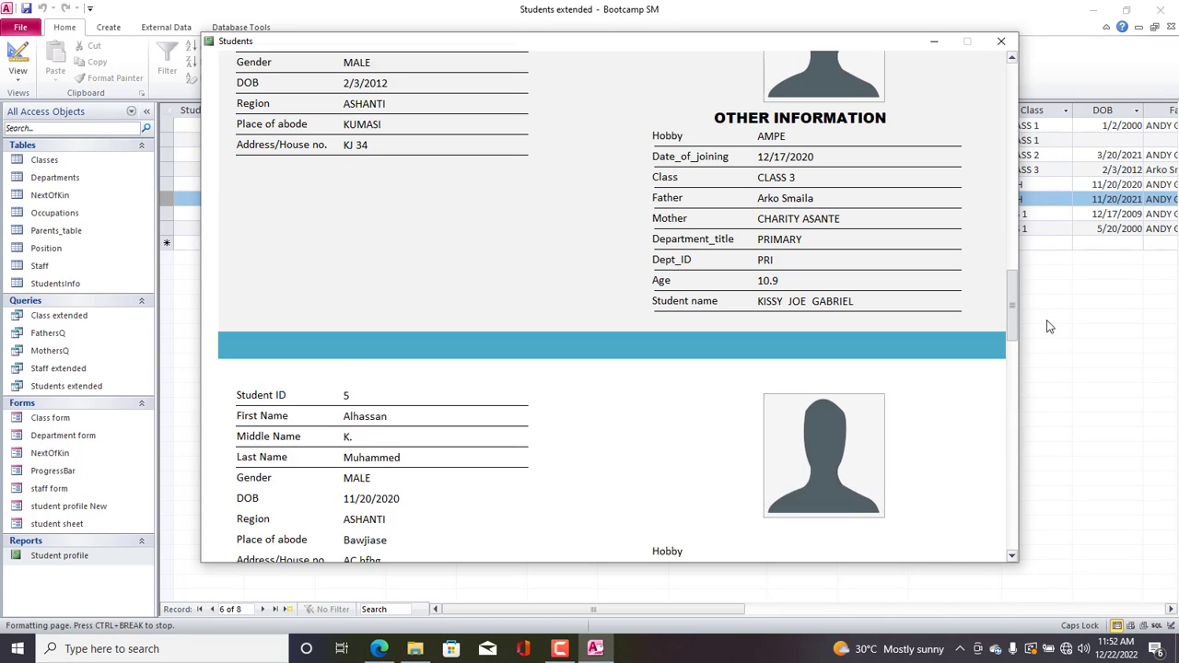
{"action": "left_click_drag", "start_coordinate": [1011, 325], "coordinate": [908, 145]}
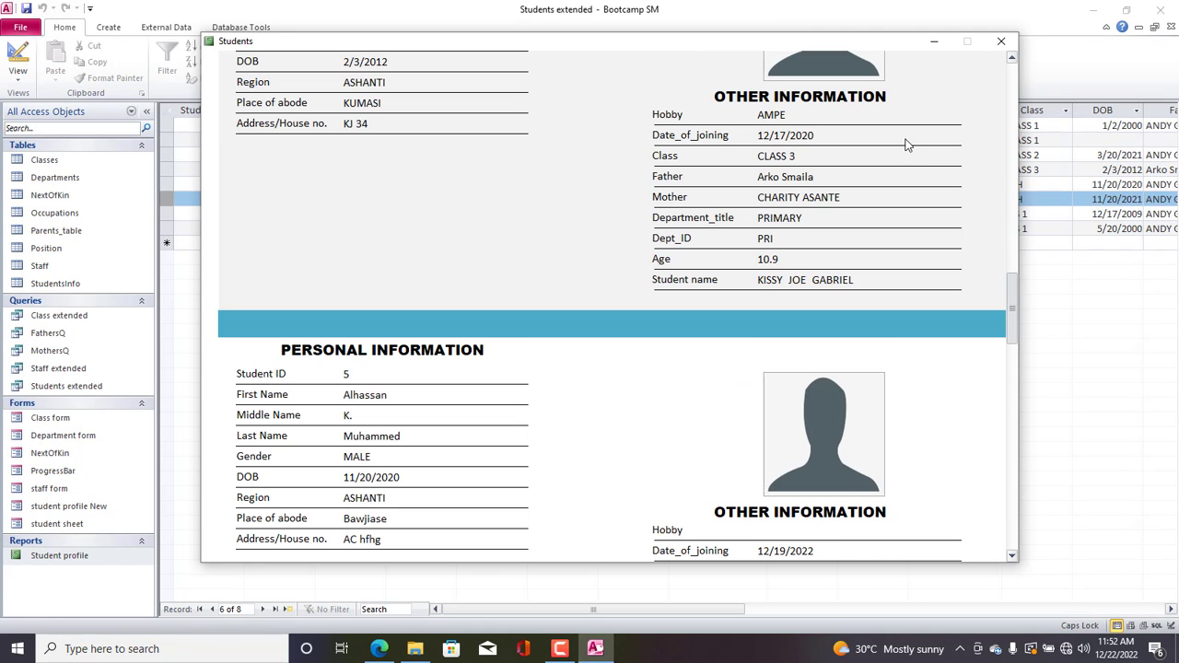
{"action": "right_click", "coordinate": [474, 242]}
{"action": "left_click", "coordinate": [505, 284]}
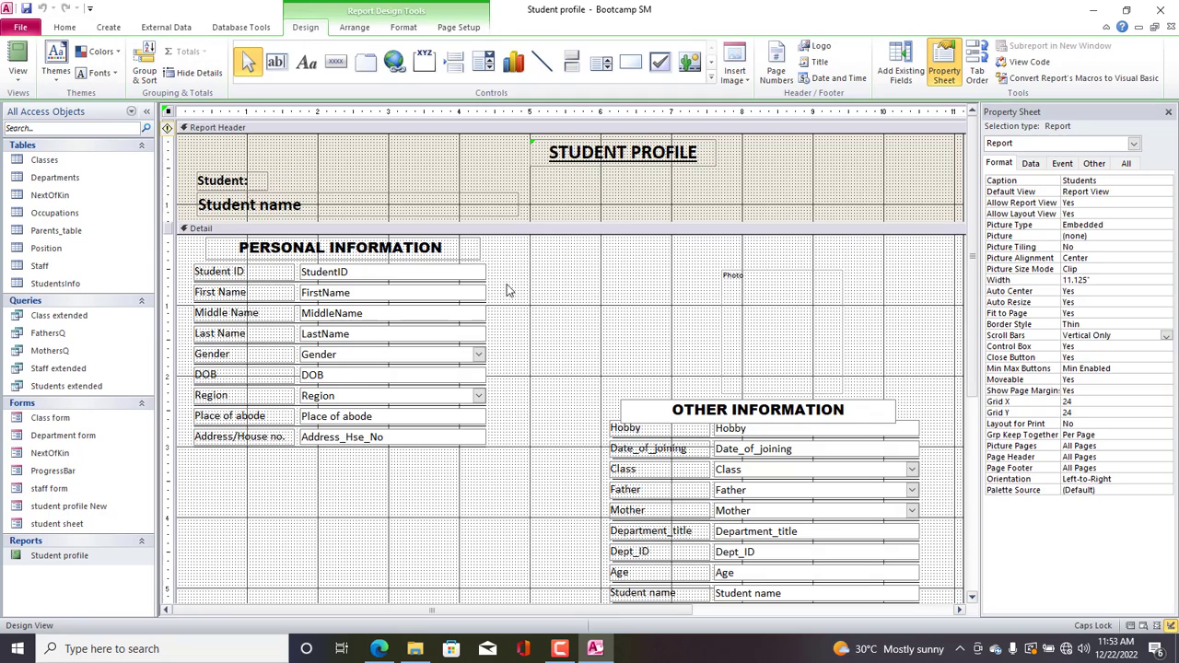
Set the Detail section back colour to Background 1, Darker 5%, with alternate colour None.
{"action": "left_click", "coordinate": [508, 287]}
{"action": "left_click", "coordinate": [402, 28]}
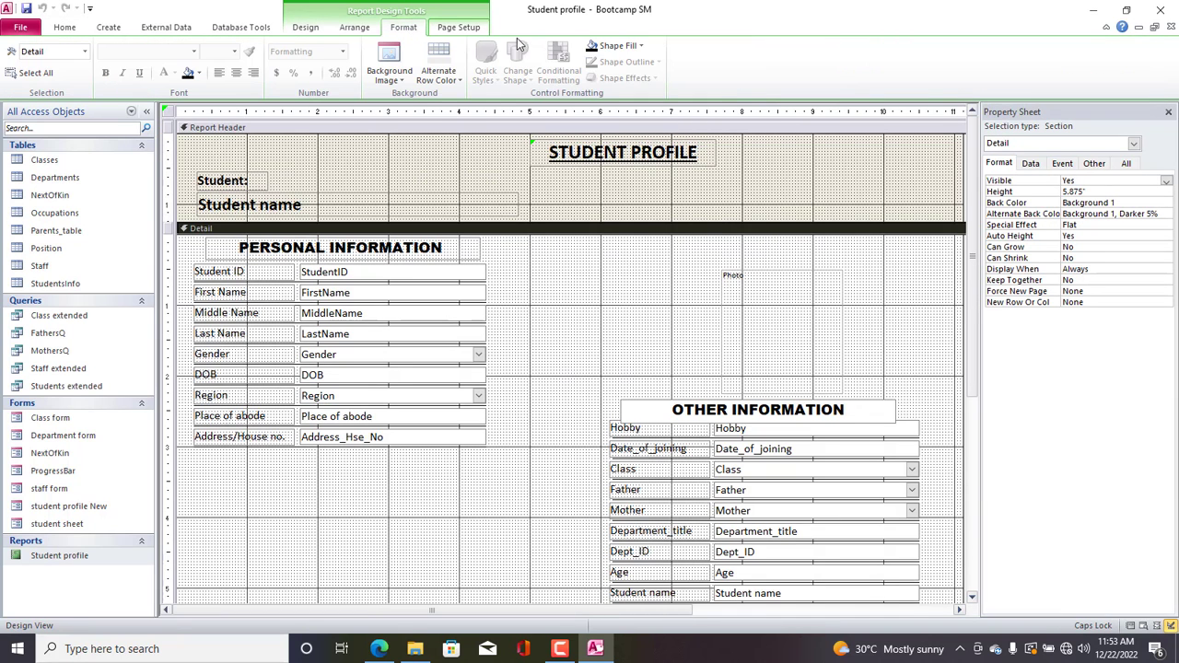
{"action": "left_click", "coordinate": [608, 46]}
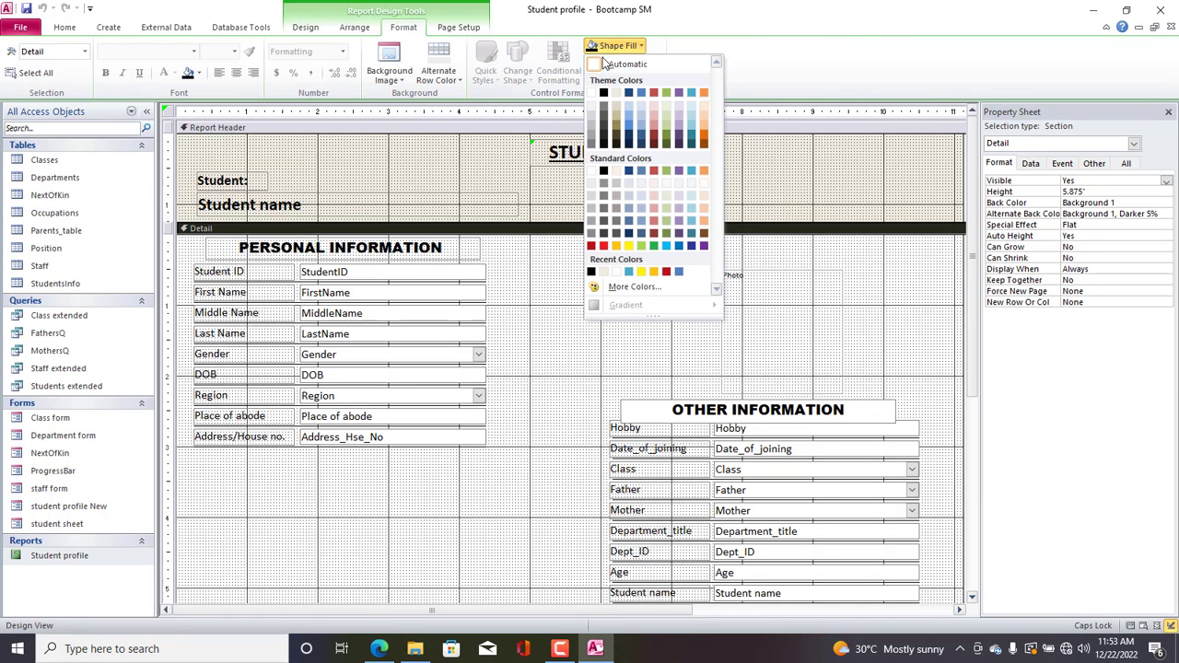
{"action": "left_click", "coordinate": [616, 104]}
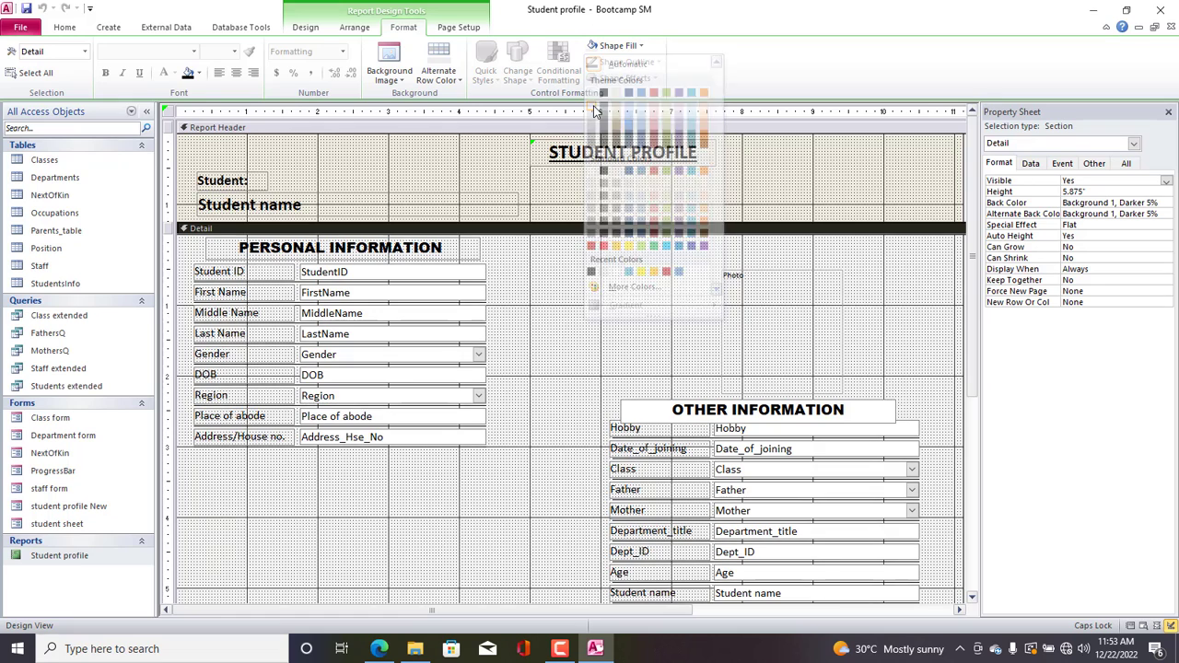
{"action": "right_click", "coordinate": [562, 257]}
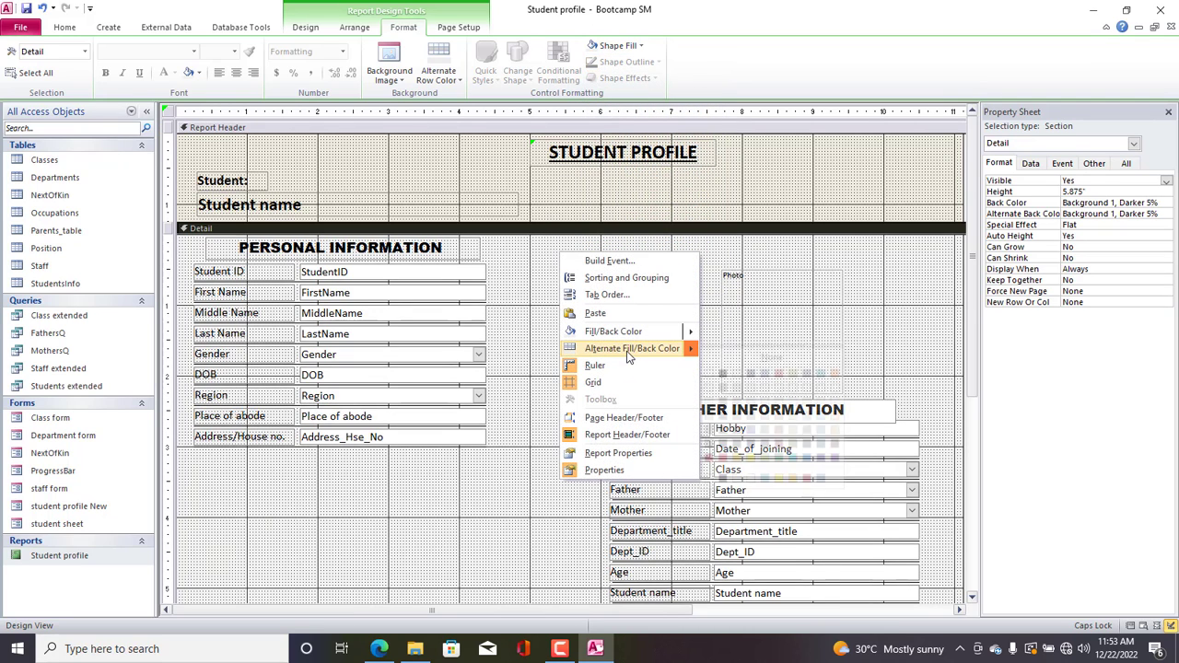
{"action": "mouse_move", "coordinate": [697, 355]}
{"action": "left_click", "coordinate": [772, 357]}
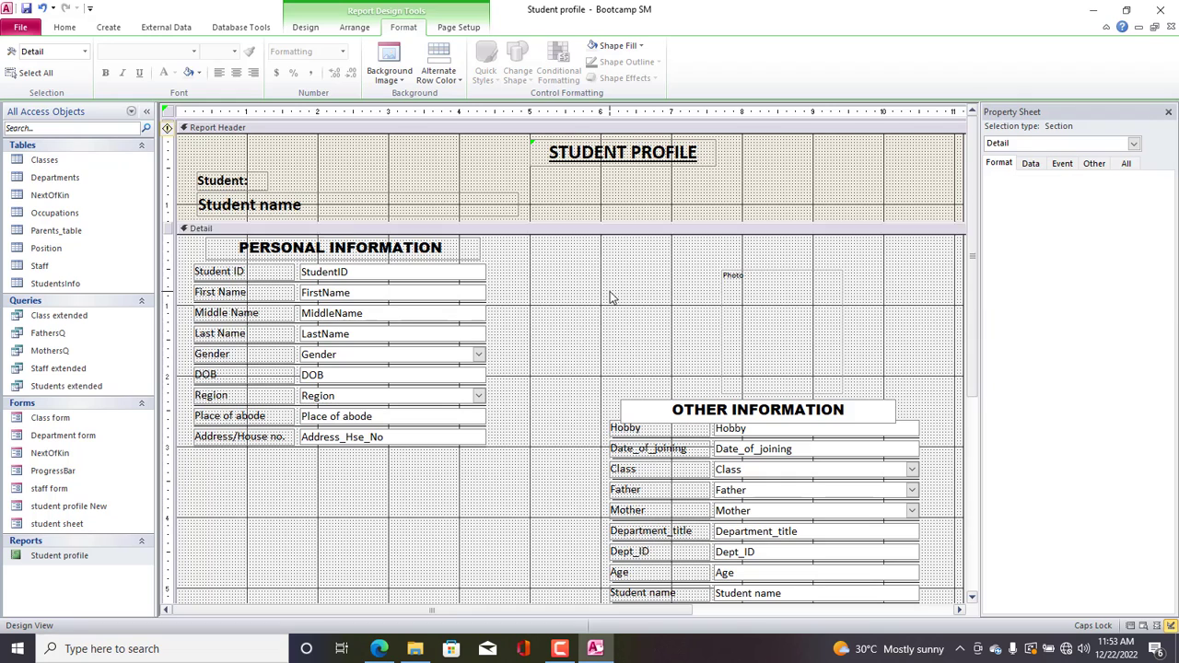
{"action": "left_click", "coordinate": [305, 27]}
Draw a command button on the header's right and caption it Print.
{"action": "left_click", "coordinate": [336, 61]}
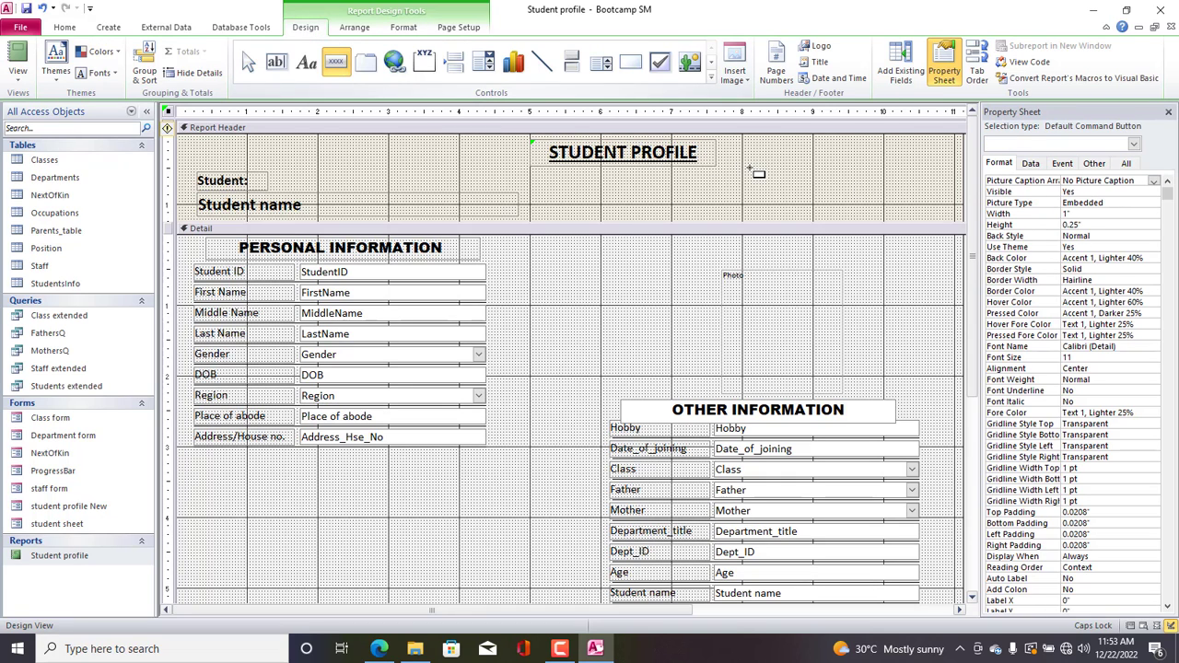
{"action": "mouse_move", "coordinate": [808, 148]}
{"action": "left_mouse_down"}
{"action": "mouse_move", "coordinate": [918, 211]}
{"action": "mouse_move", "coordinate": [934, 195]}
{"action": "mouse_move", "coordinate": [916, 190]}
{"action": "left_mouse_up"}
{"action": "double_click", "coordinate": [866, 173]}
{"action": "type", "text": "Pr"}
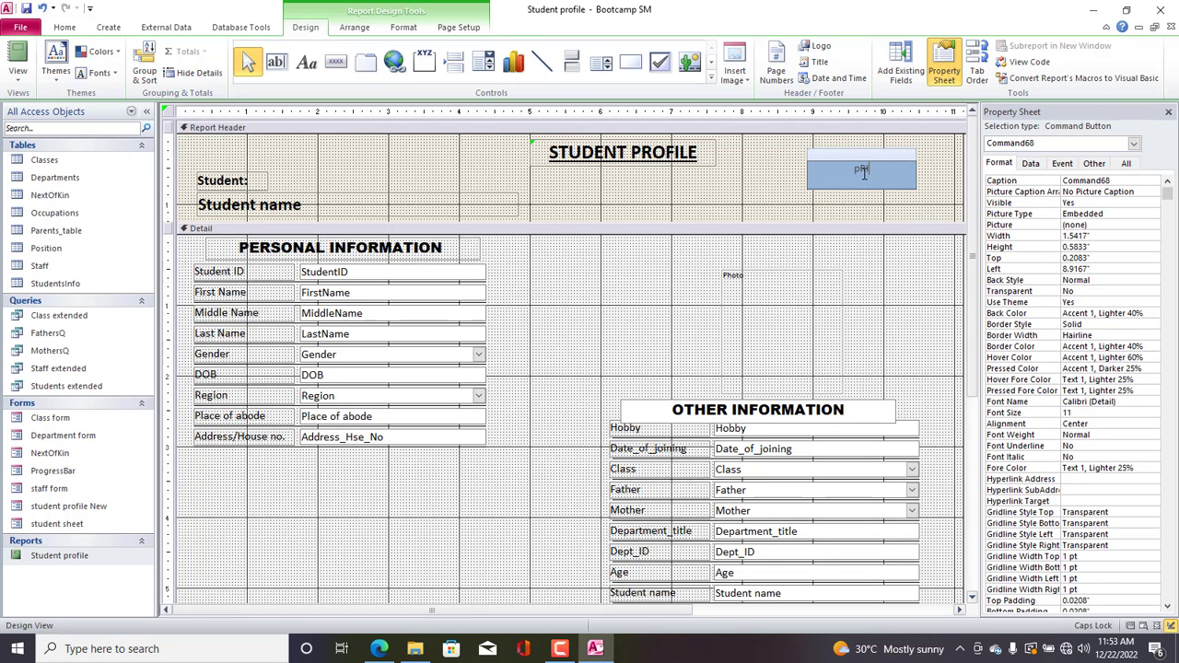
{"action": "left_click_drag", "start_coordinate": [877, 168], "coordinate": [782, 157]}
{"action": "key", "text": "BackSpace"}
{"action": "left_click", "coordinate": [826, 209]}
Set the Print button caption to size 20 and bring up its shortcut options.
{"action": "left_click", "coordinate": [820, 178]}
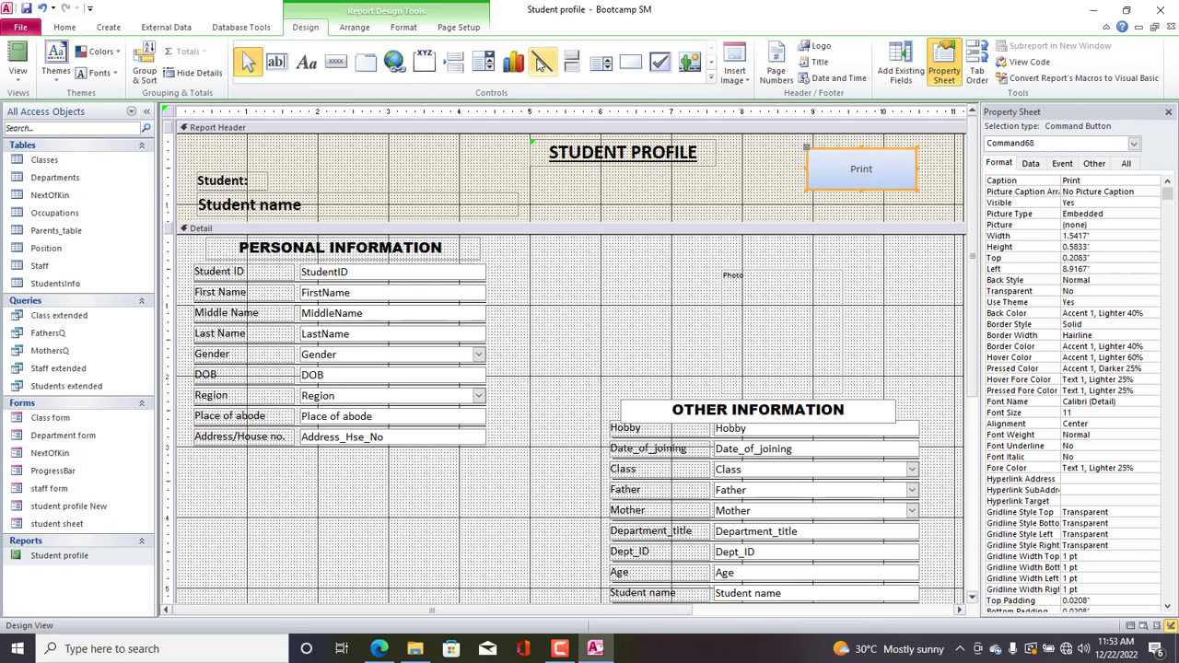
{"action": "left_click", "coordinate": [403, 26]}
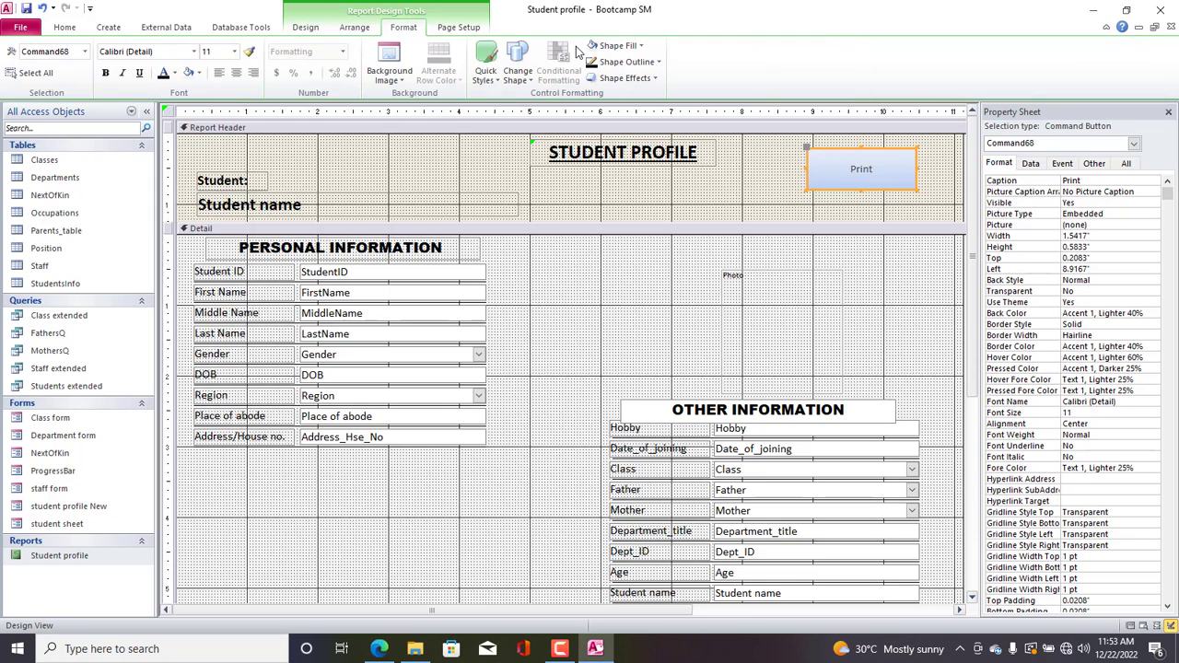
{"action": "left_click", "coordinate": [234, 52]}
{"action": "left_click", "coordinate": [210, 169]}
{"action": "right_click", "coordinate": [837, 175]}
Build a click macro for the Print button running RunMenuCommand PrintObject, then save and close it.
{"action": "left_click", "coordinate": [871, 182]}
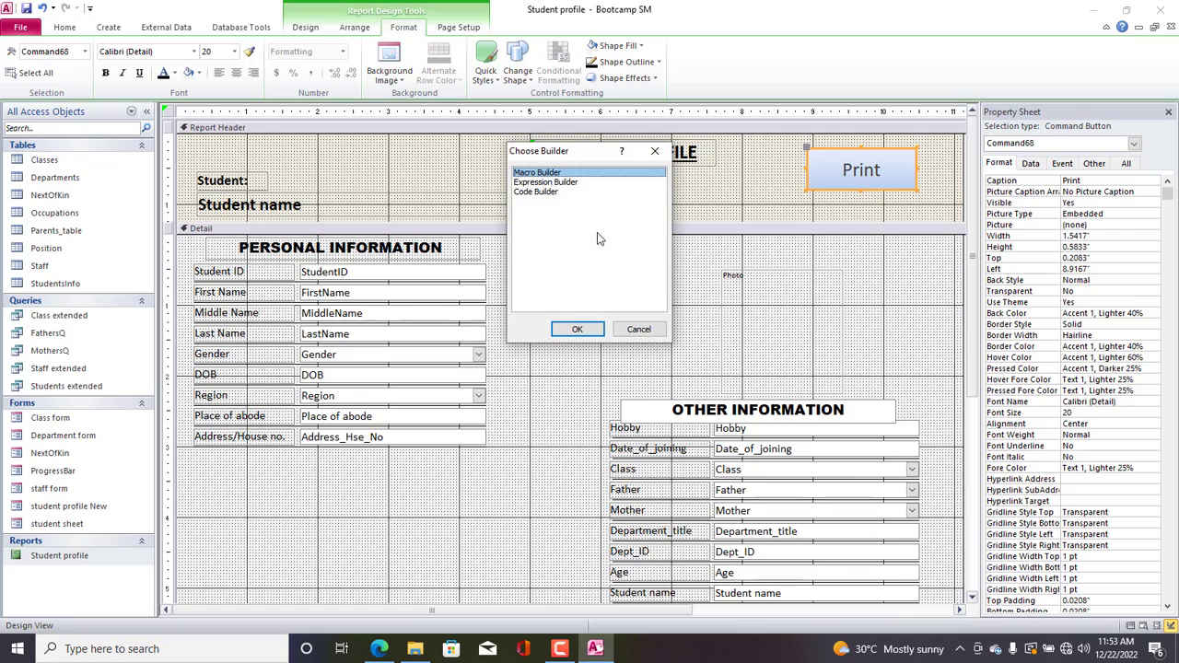
{"action": "left_click", "coordinate": [591, 331]}
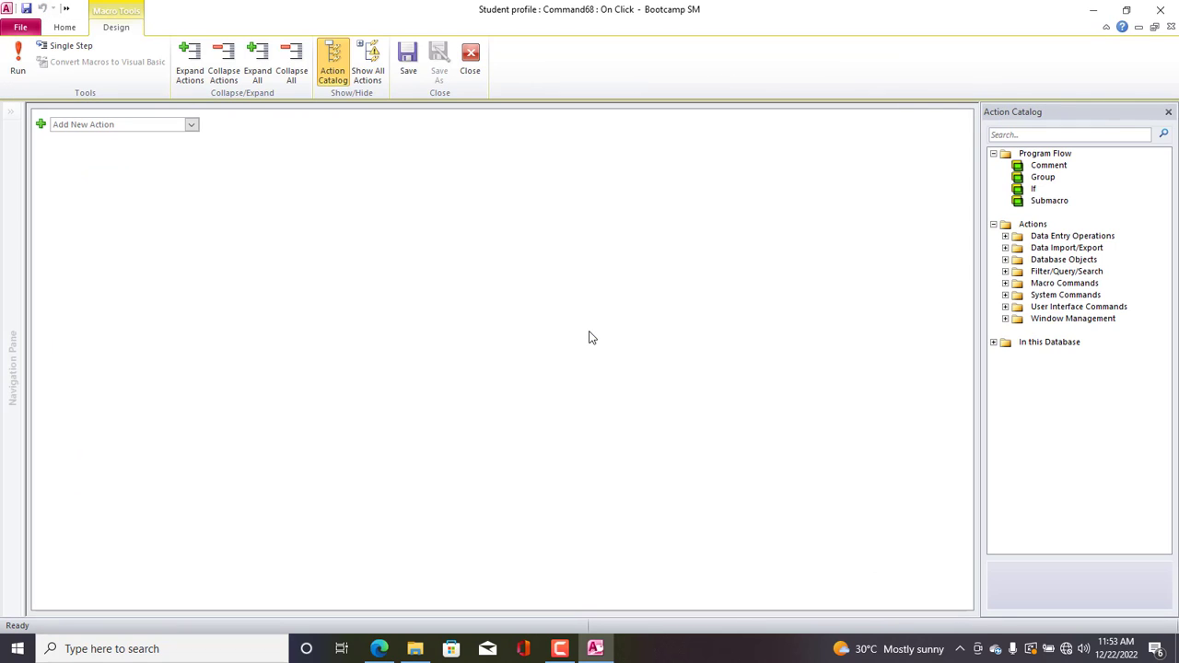
{"action": "left_click", "coordinate": [81, 128]}
{"action": "type", "text": "PrintObject"}
{"action": "key", "text": "Return"}
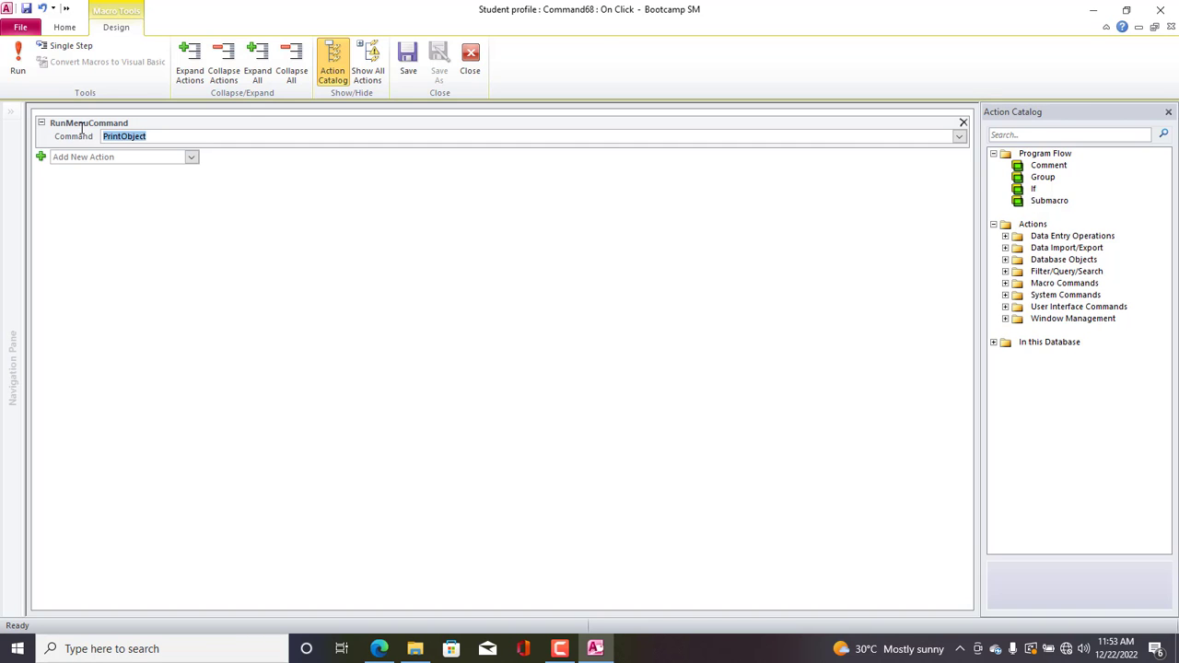
{"action": "left_click", "coordinate": [408, 57]}
{"action": "left_click", "coordinate": [459, 74]}
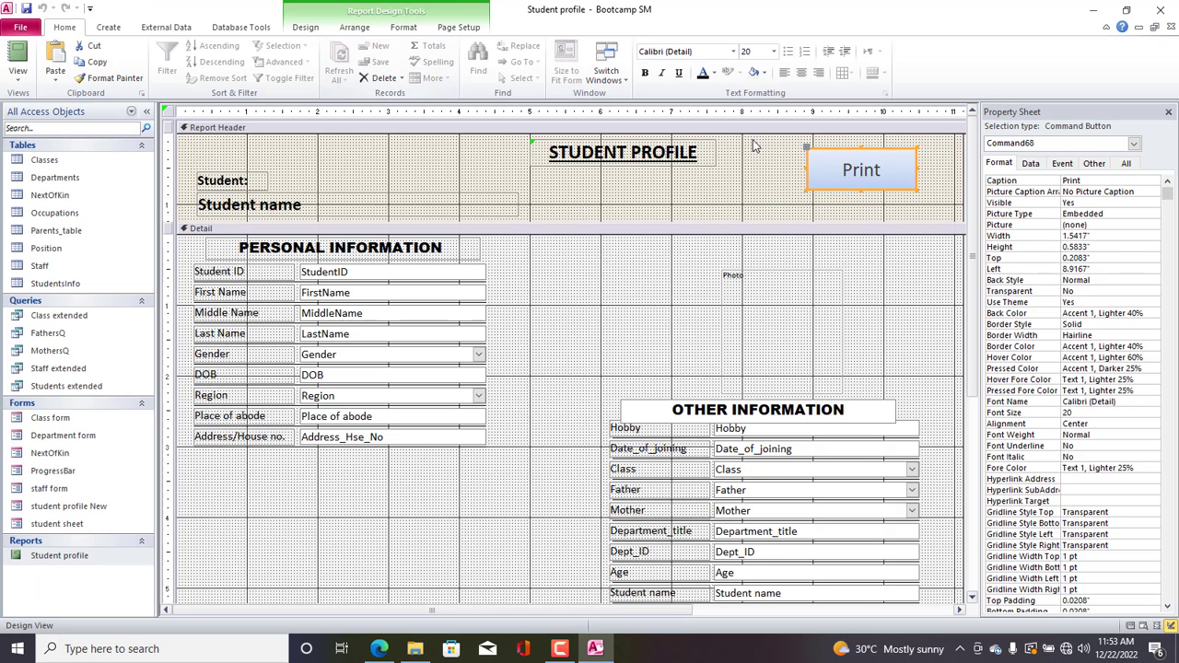
Give the Print button a light-blue quick style and view the report in Report View.
{"action": "left_click", "coordinate": [403, 27]}
{"action": "left_click", "coordinate": [486, 74]}
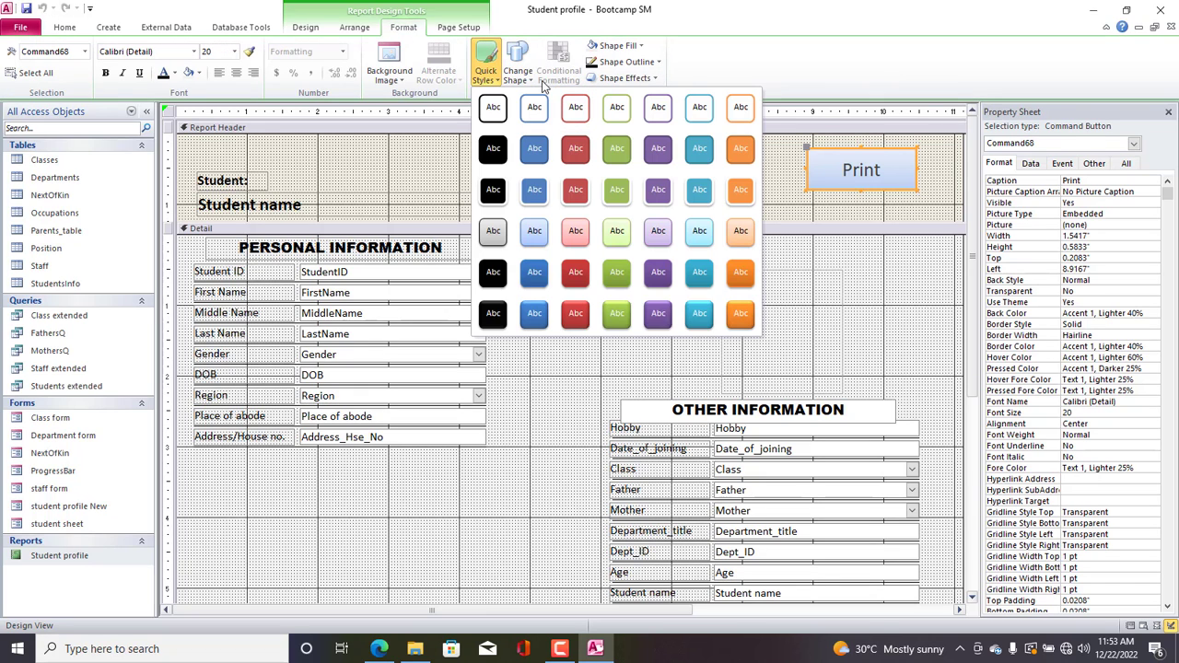
{"action": "left_click", "coordinate": [700, 229]}
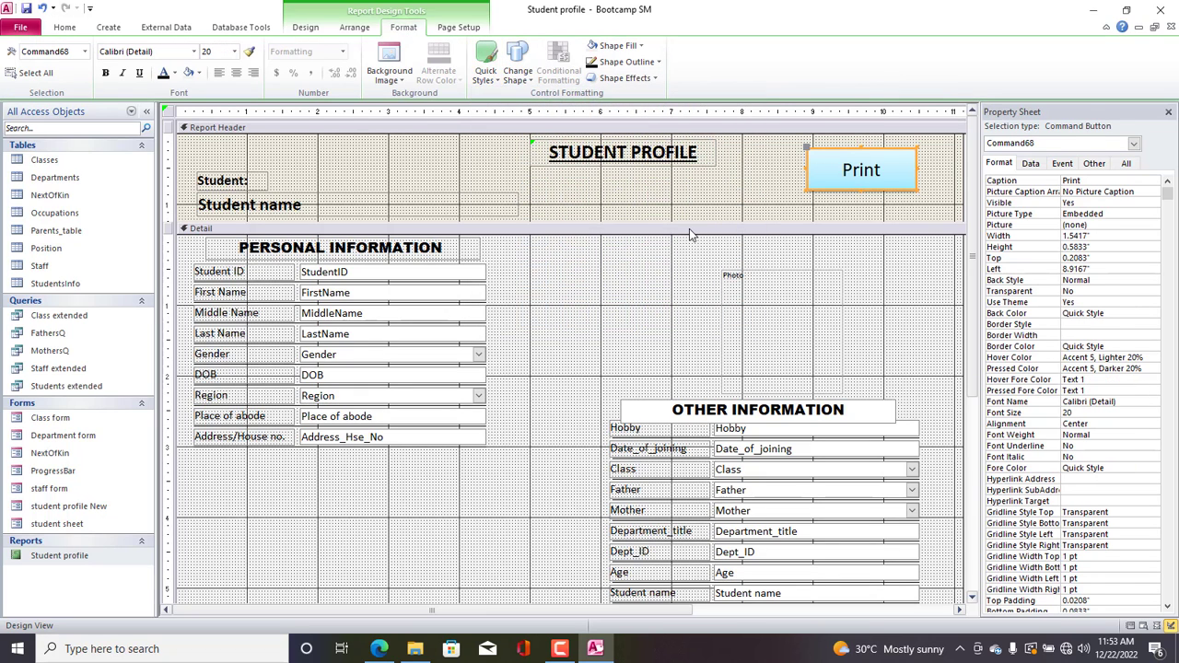
{"action": "left_click", "coordinate": [169, 111]}
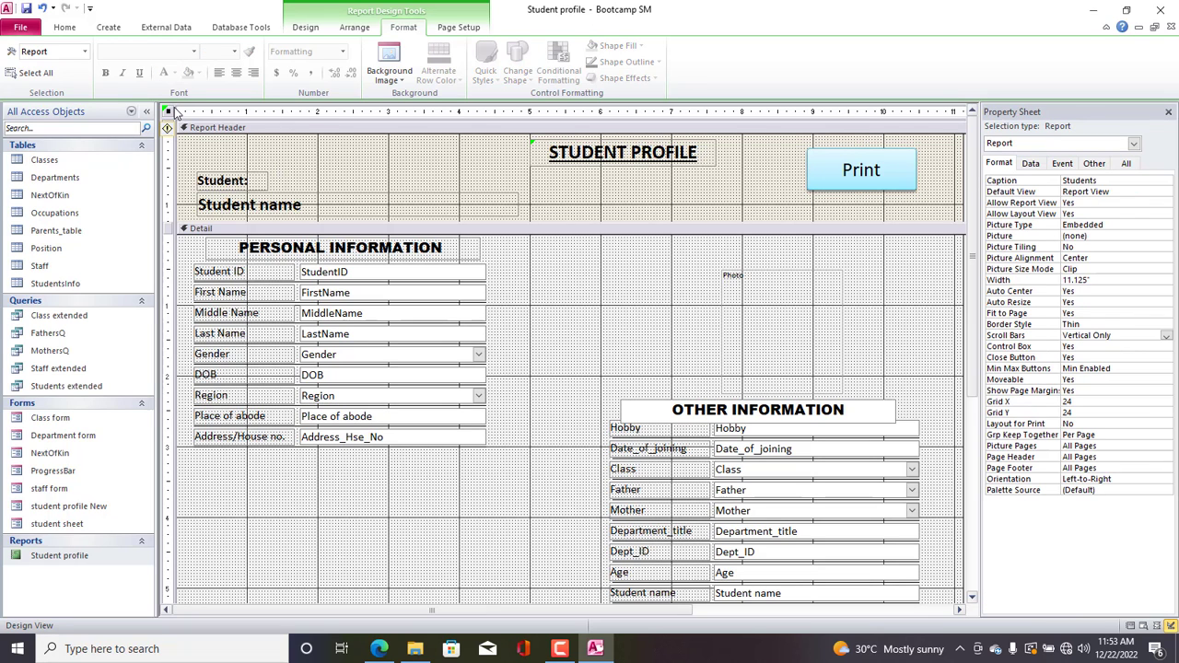
{"action": "right_click", "coordinate": [172, 113]}
{"action": "left_click", "coordinate": [221, 120]}
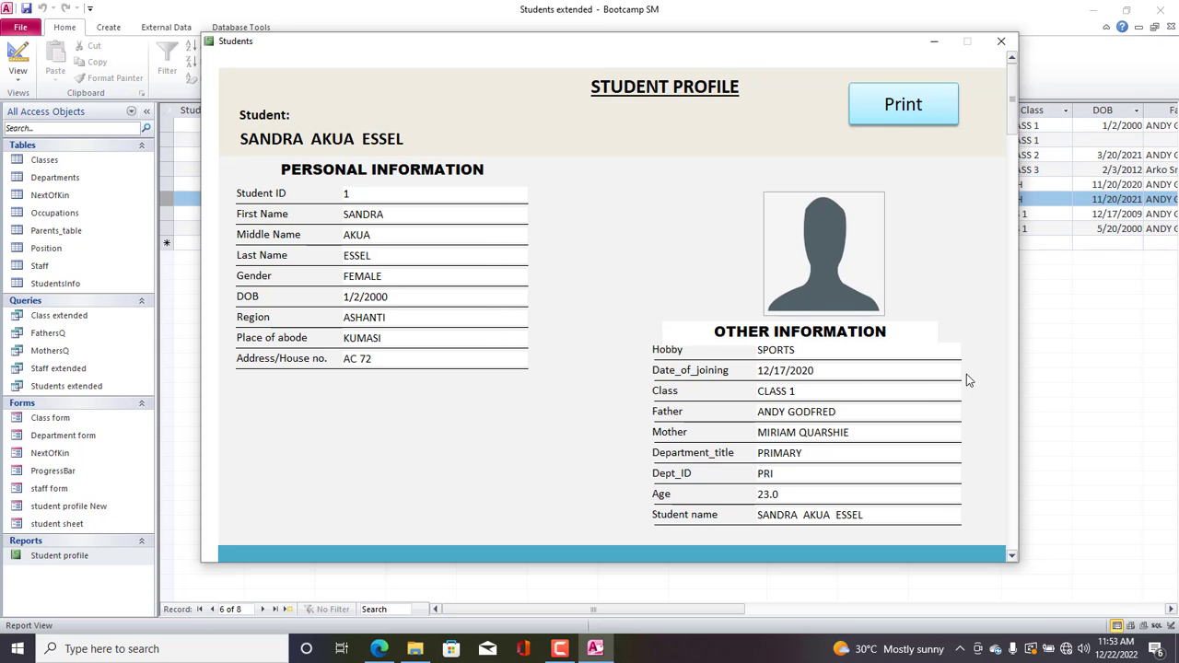
Switch the Student profile report to Design View and set the Detail section fill to white.
{"action": "right_click", "coordinate": [582, 184]}
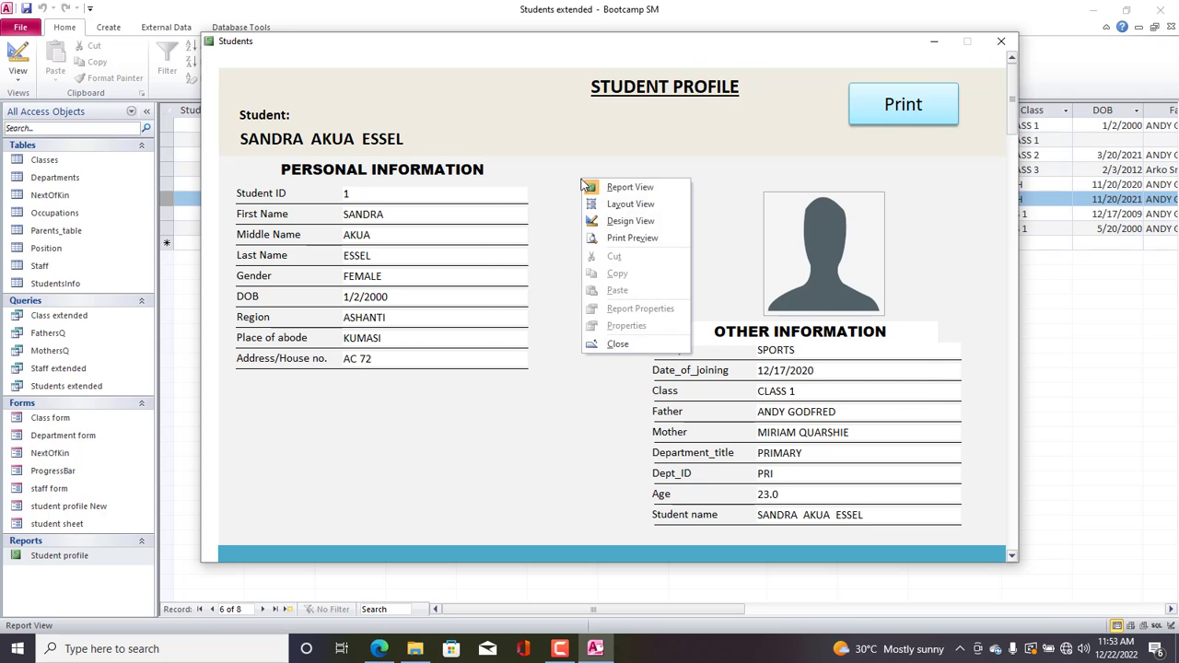
{"action": "left_click", "coordinate": [617, 221]}
{"action": "left_click", "coordinate": [528, 283]}
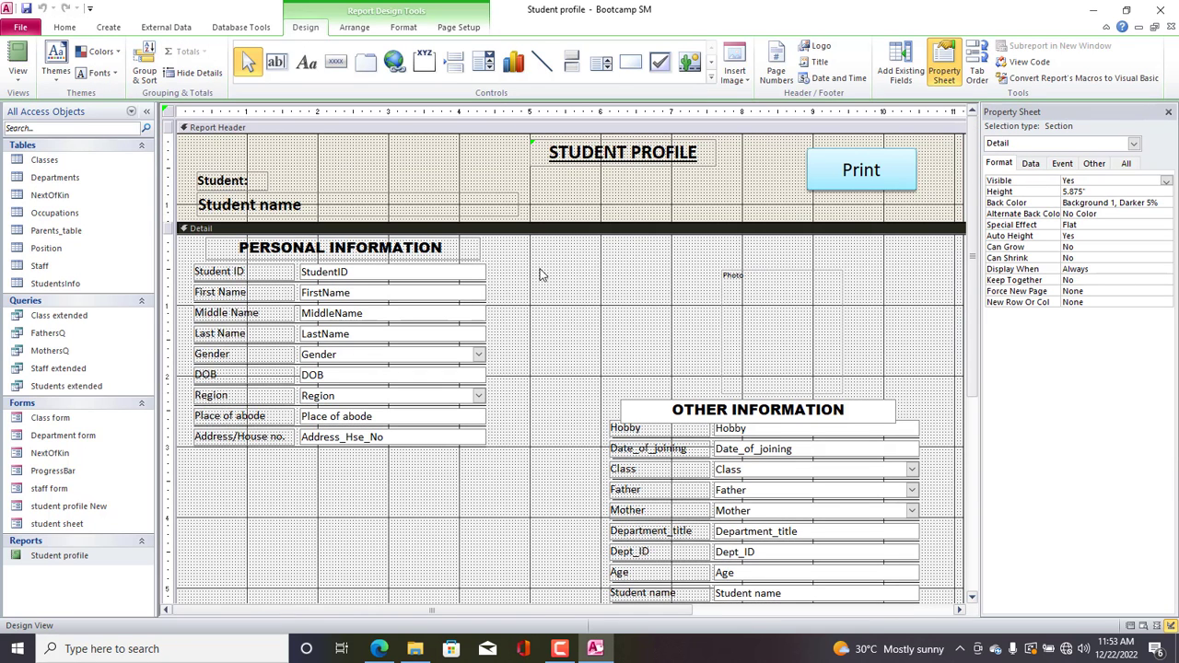
{"action": "left_click", "coordinate": [403, 26]}
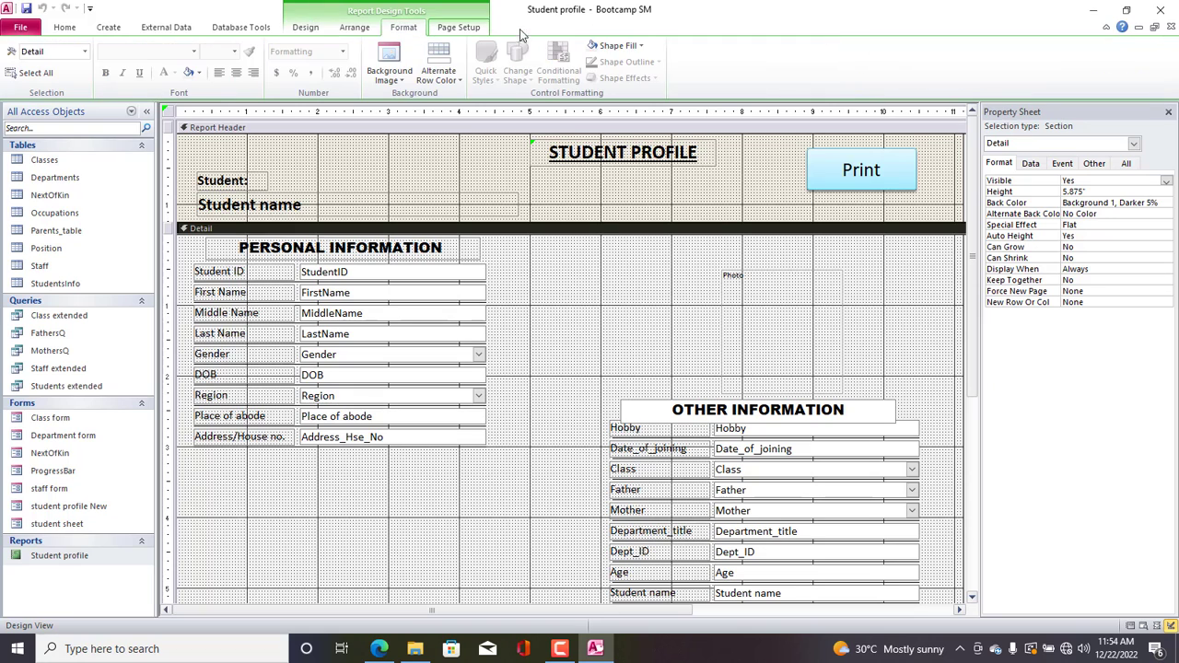
{"action": "left_click", "coordinate": [616, 45]}
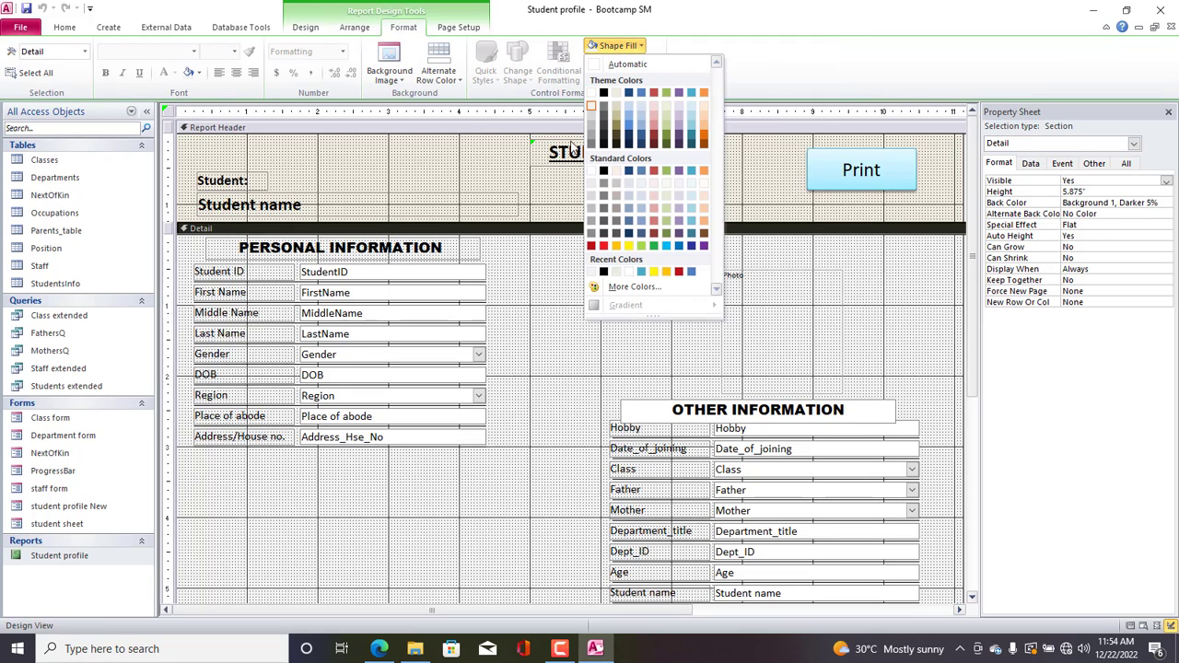
{"action": "left_click", "coordinate": [592, 94]}
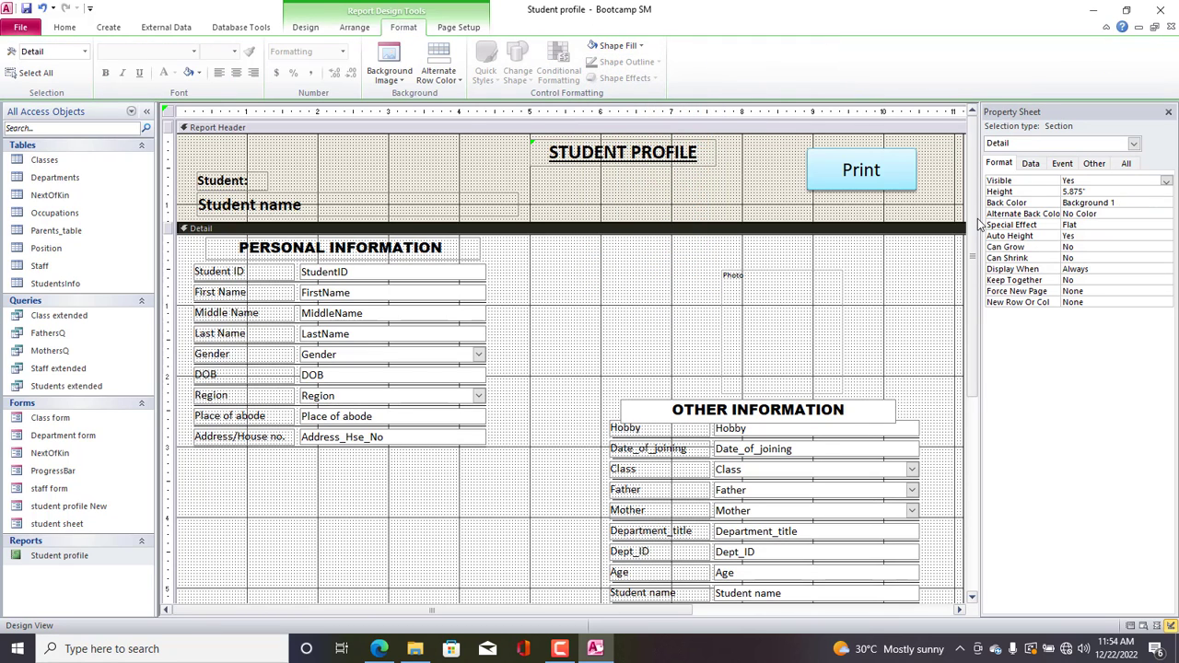
Turn the bottom blue bar (Box39) Background 2 light grey and return to Report View.
{"action": "scroll", "coordinate": [761, 475], "scroll_direction": "down", "scroll_amount": 3}
{"action": "left_click", "coordinate": [747, 497]}
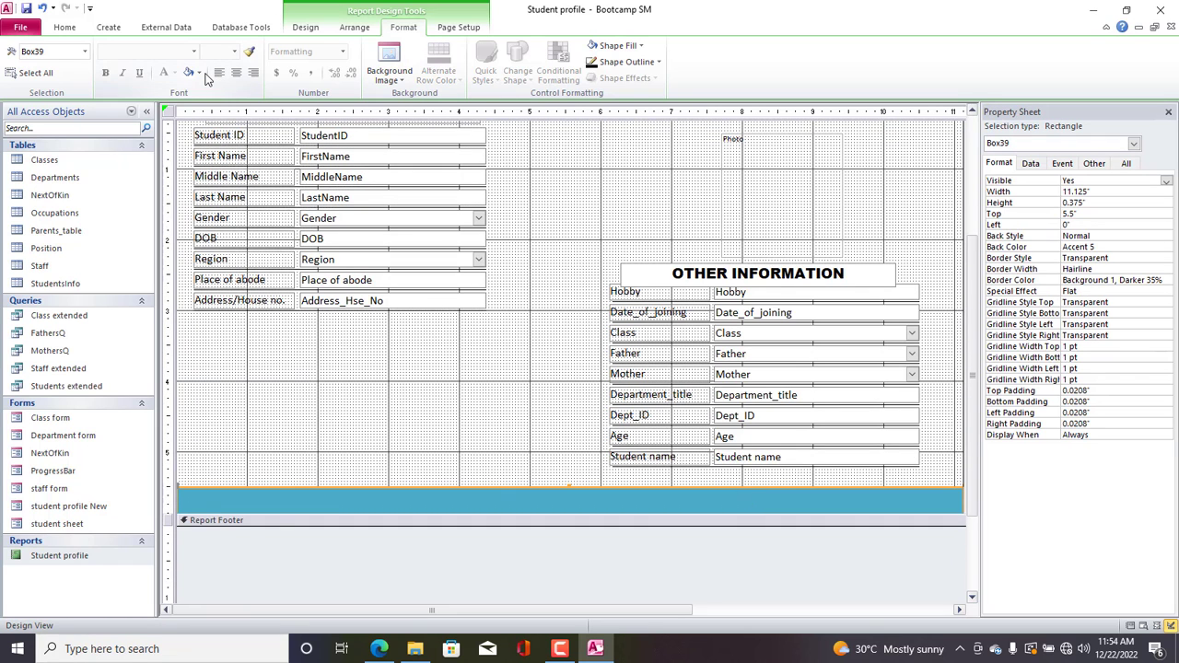
{"action": "left_click", "coordinate": [203, 75]}
{"action": "left_click", "coordinate": [213, 123]}
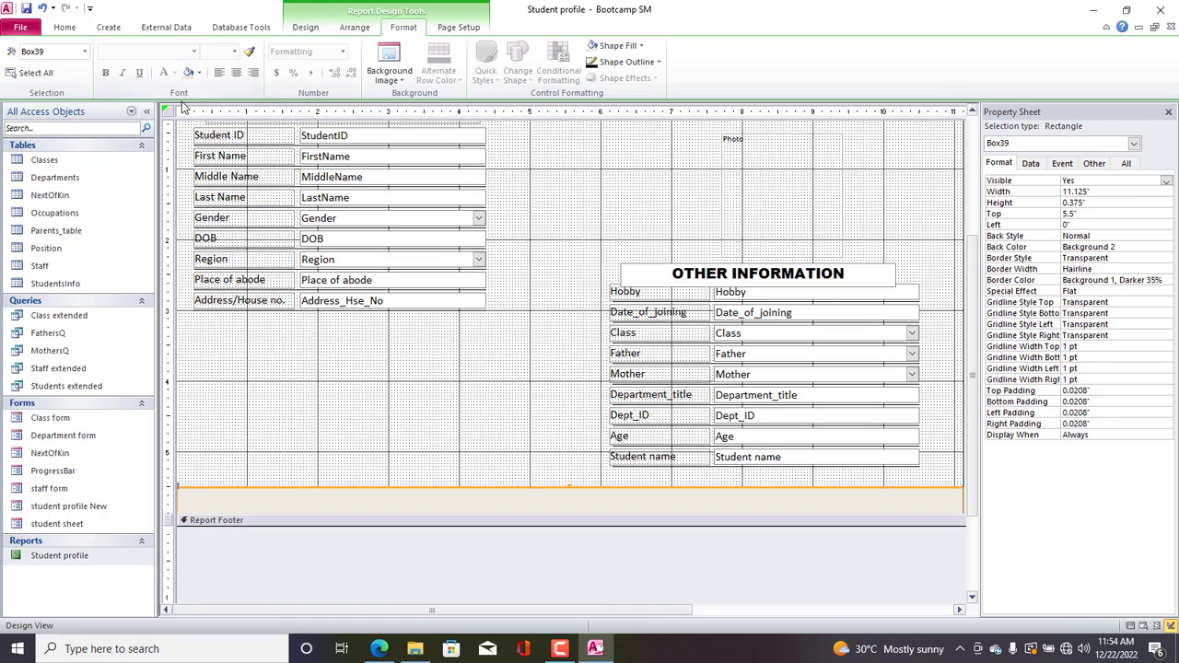
{"action": "left_click", "coordinate": [169, 112]}
{"action": "right_click", "coordinate": [175, 112]}
{"action": "left_click", "coordinate": [206, 116]}
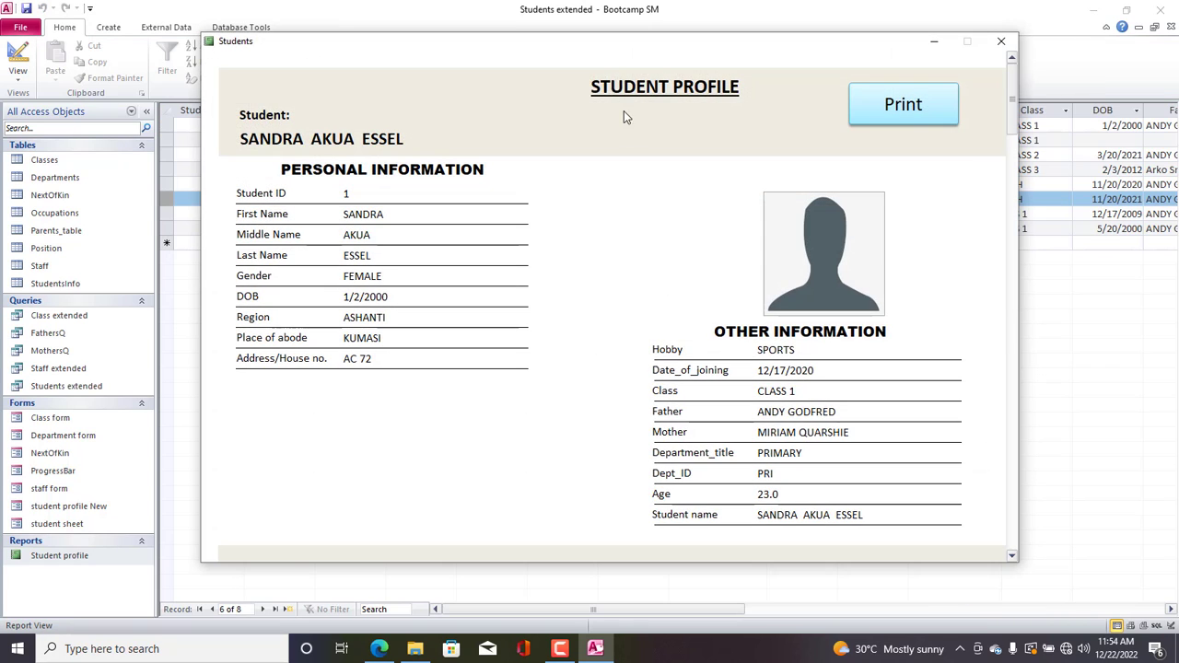
Open the Print dialog from the report, confirm Microsoft Print to PDF, and cancel without printing.
{"action": "mouse_move", "coordinate": [1012, 99]}
{"action": "left_mouse_down"}
{"action": "mouse_move", "coordinate": [1045, 327]}
{"action": "mouse_move", "coordinate": [1037, 131]}
{"action": "mouse_move", "coordinate": [1024, 108]}
{"action": "left_mouse_up"}
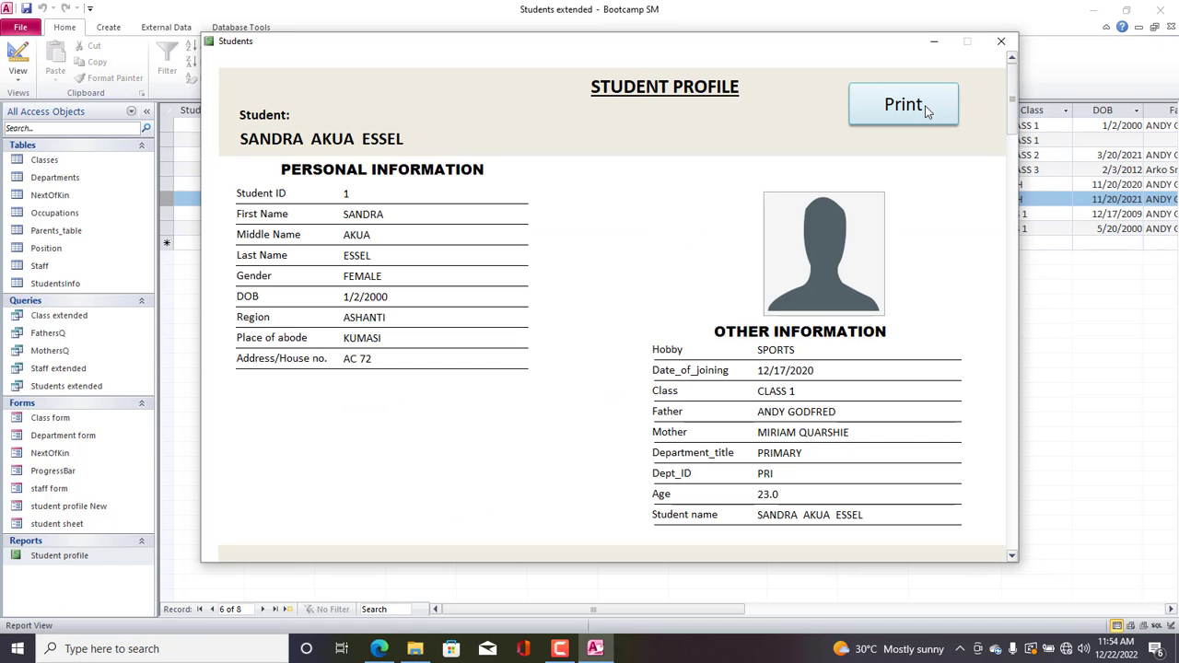
{"action": "left_click", "coordinate": [928, 111]}
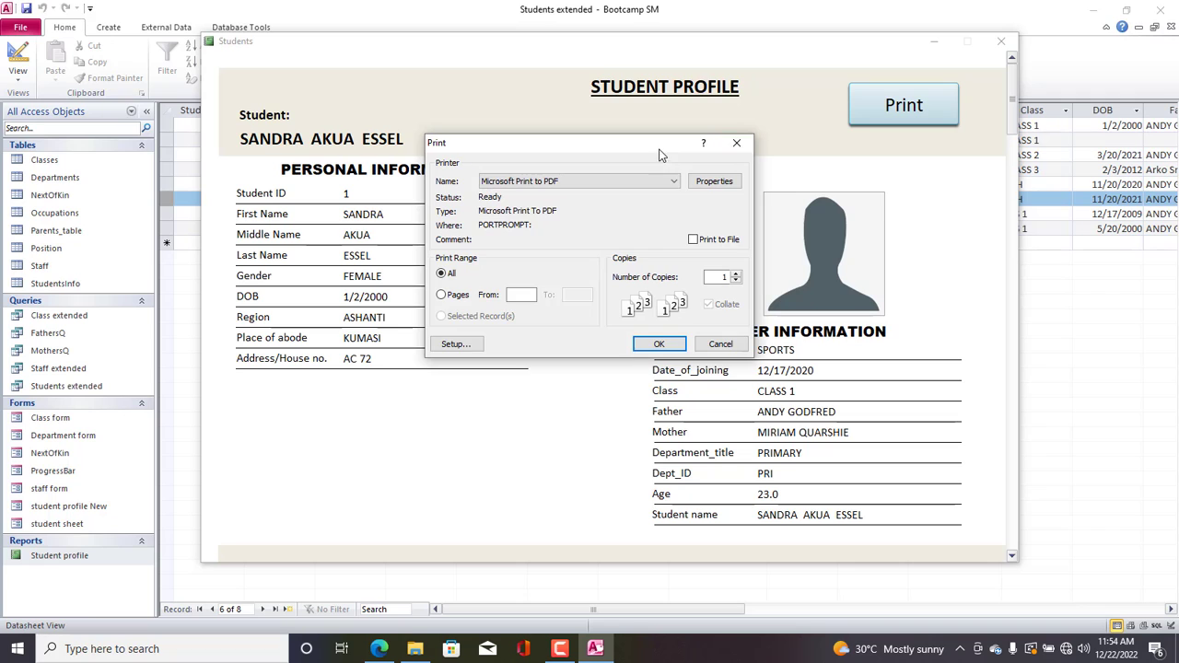
{"action": "left_click_drag", "start_coordinate": [660, 155], "coordinate": [695, 188]}
{"action": "left_click", "coordinate": [705, 216]}
{"action": "left_click", "coordinate": [676, 226]}
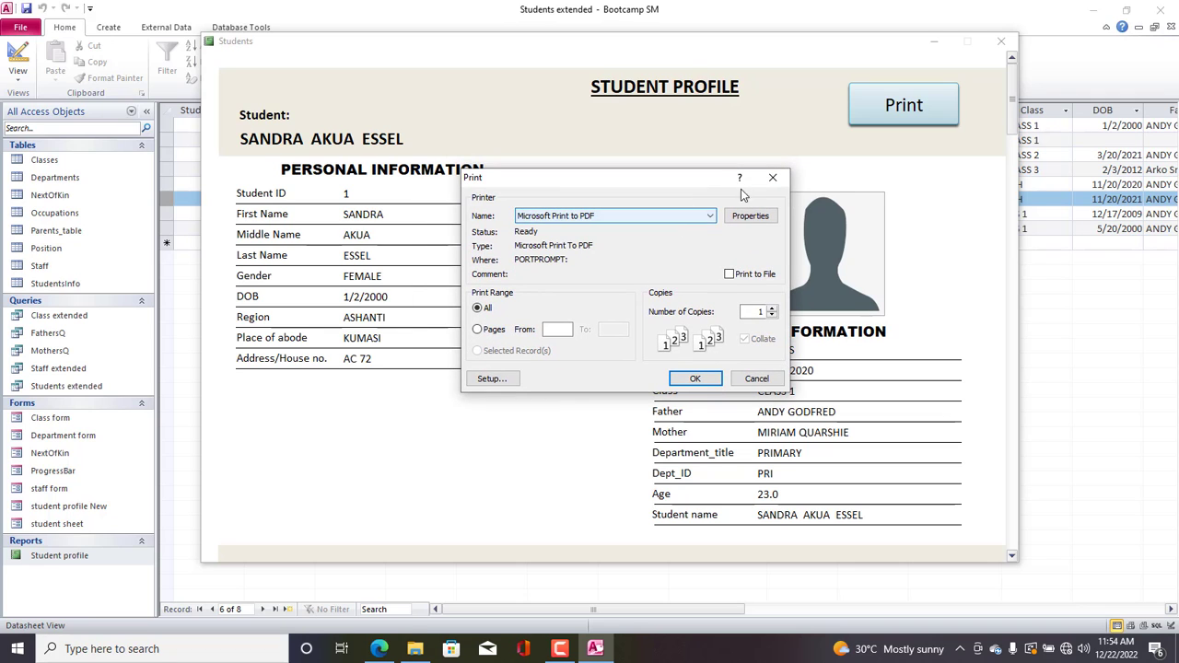
{"action": "left_click", "coordinate": [773, 177]}
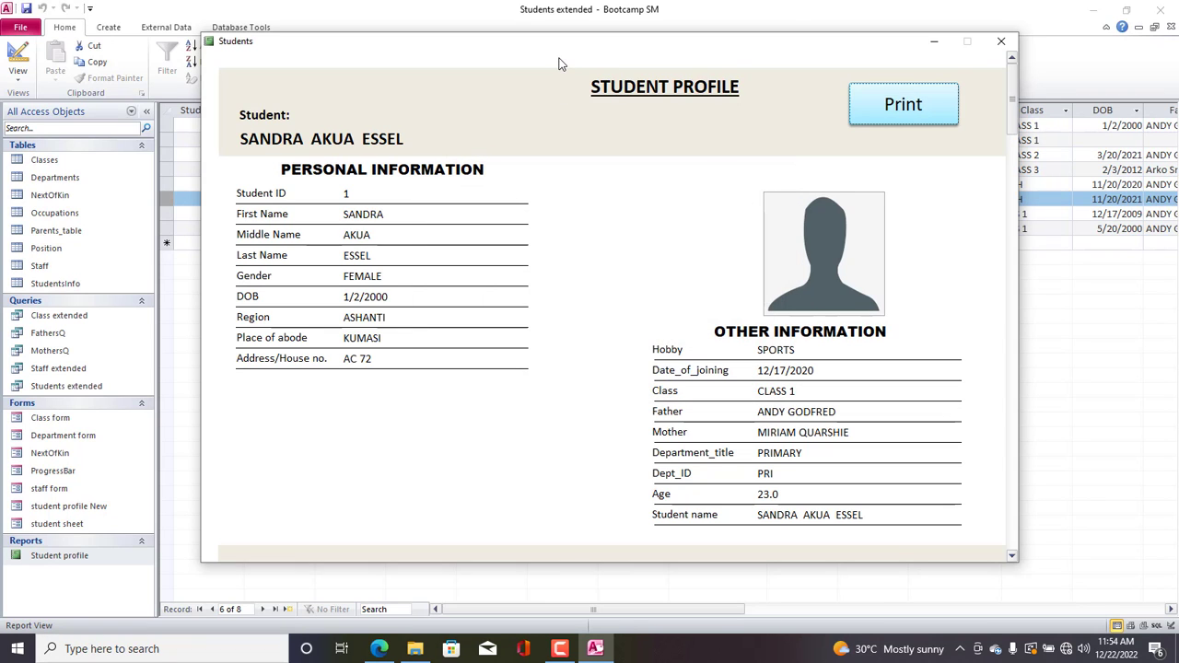
Close the Students report window to return to the datasheet.
{"action": "left_click_drag", "start_coordinate": [586, 53], "coordinate": [604, 51]}
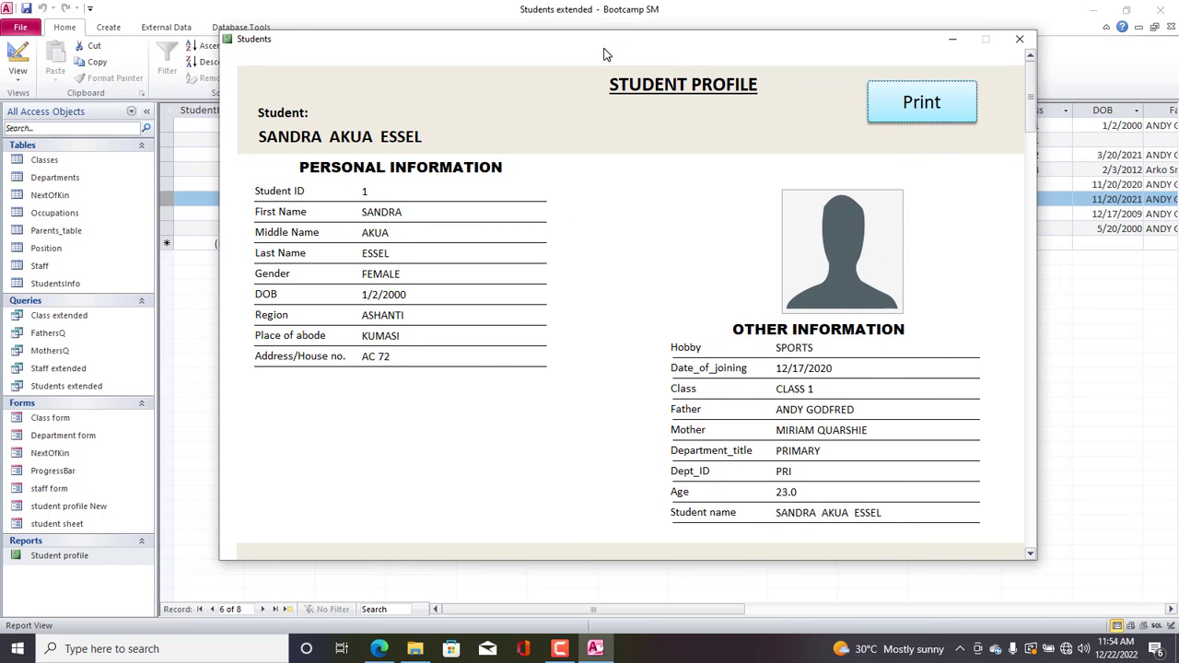
{"action": "left_click_drag", "start_coordinate": [1035, 111], "coordinate": [1032, 211]}
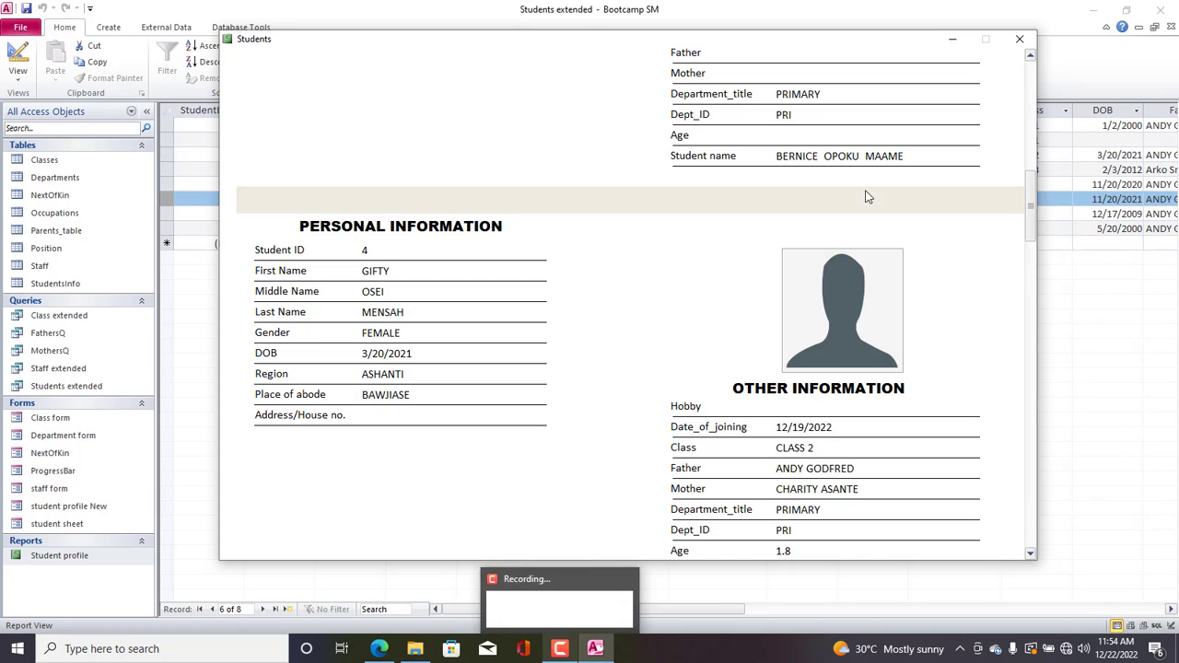
{"action": "left_click", "coordinate": [1020, 39]}
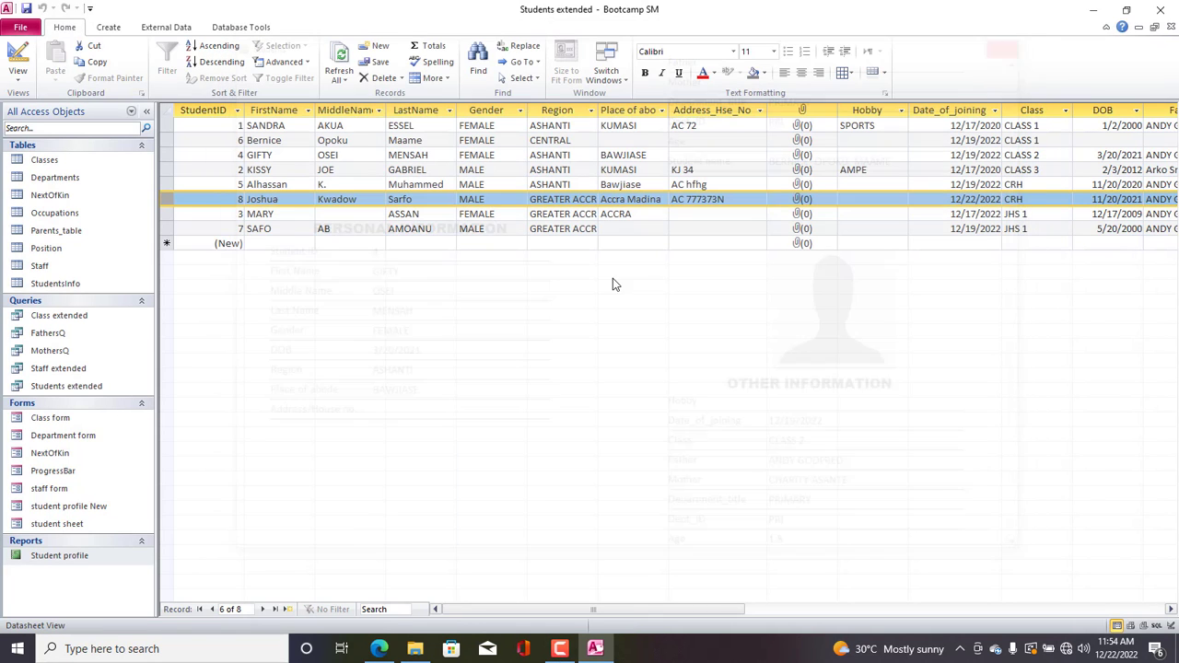
Open student profile New in Design View and draw a button beside the photo area, skipping the wizard.
{"action": "left_click", "coordinate": [114, 508]}
{"action": "right_click", "coordinate": [113, 509]}
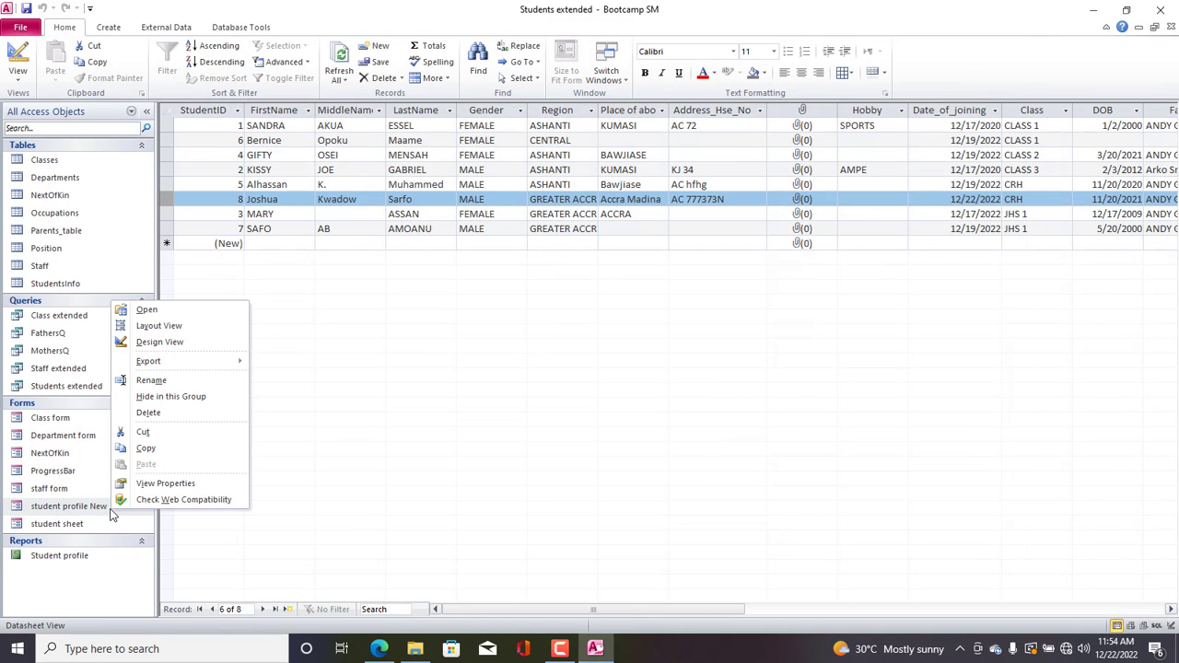
{"action": "left_click", "coordinate": [162, 342]}
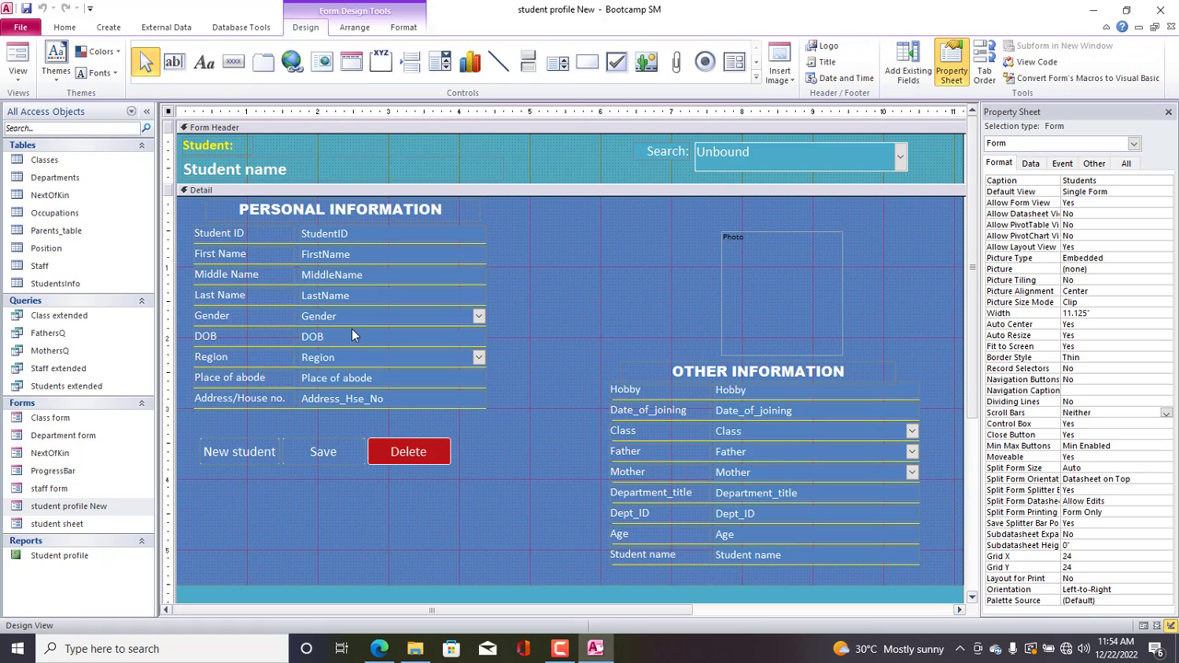
{"action": "left_click", "coordinate": [233, 62]}
{"action": "left_click_drag", "start_coordinate": [870, 269], "coordinate": [933, 300]}
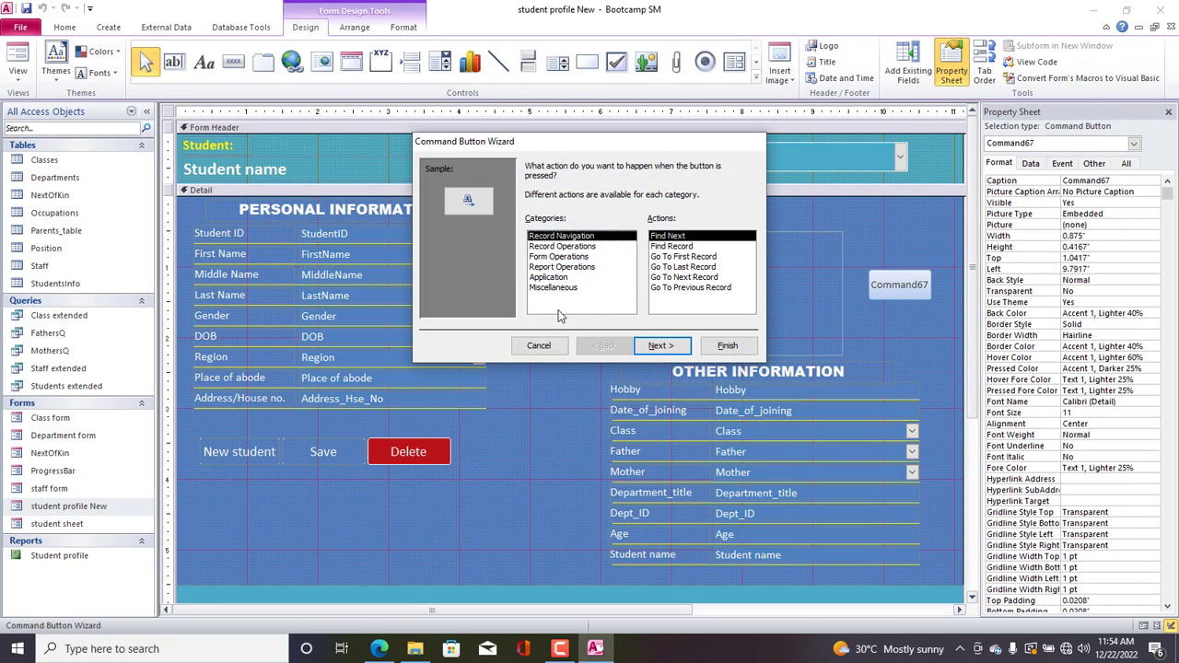
{"action": "left_click", "coordinate": [539, 346]}
{"action": "double_click", "coordinate": [894, 286]}
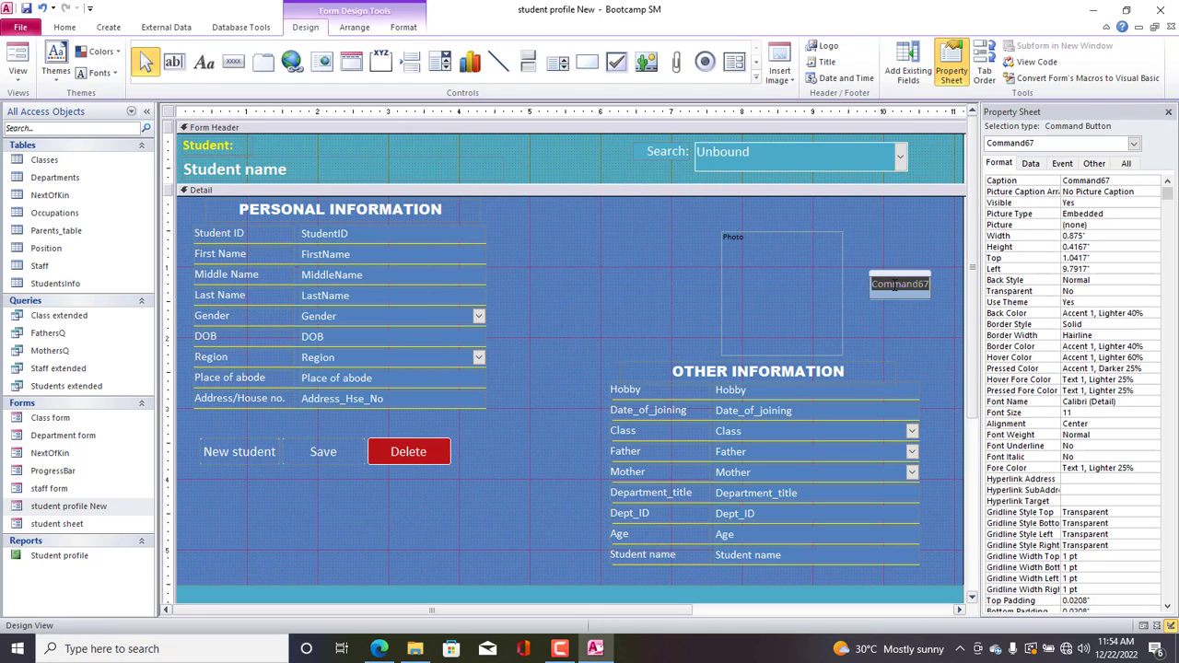
Caption the new button 'Report'.
{"action": "type", "text": "Repo"}
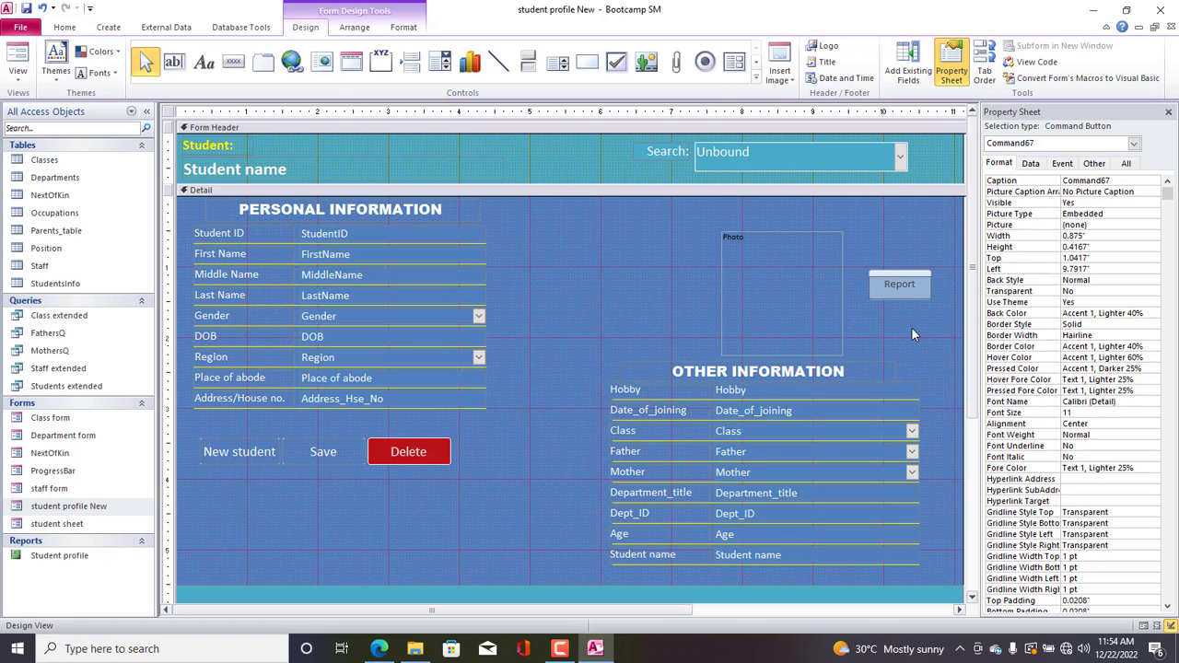
{"action": "type", "text": "rt"}
{"action": "left_click", "coordinate": [912, 334]}
{"action": "left_click", "coordinate": [899, 285]}
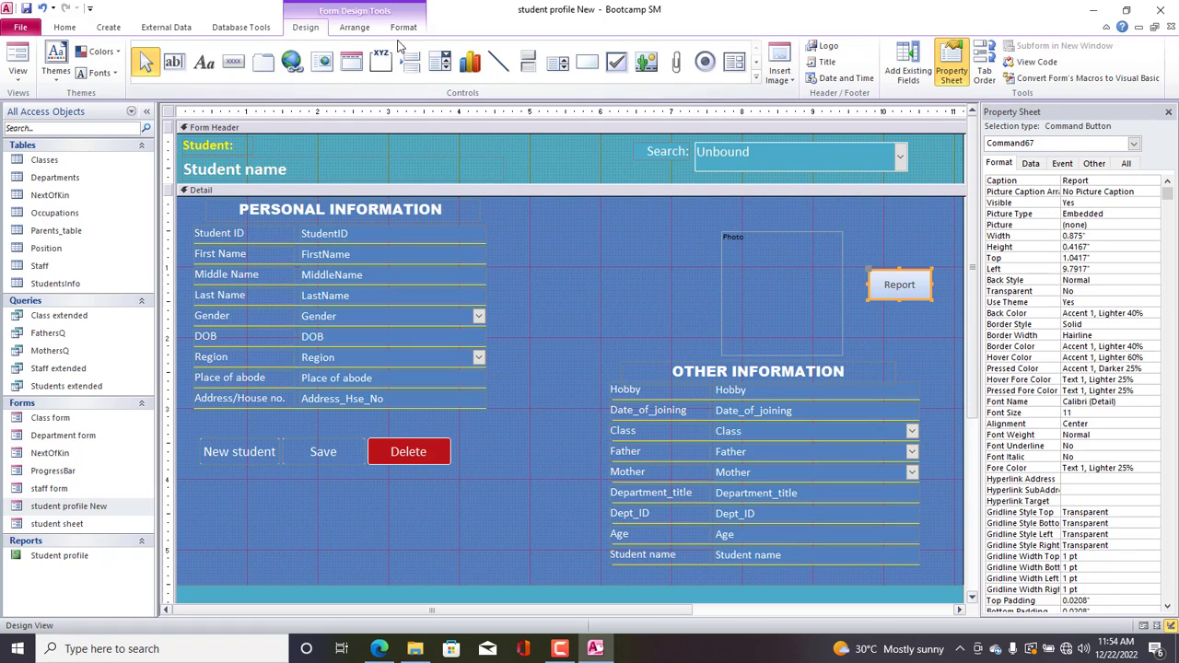
Style the Report button with an Accent 1 fill, 14-point font size and white text.
{"action": "left_click", "coordinate": [403, 28]}
{"action": "left_click", "coordinate": [616, 45]}
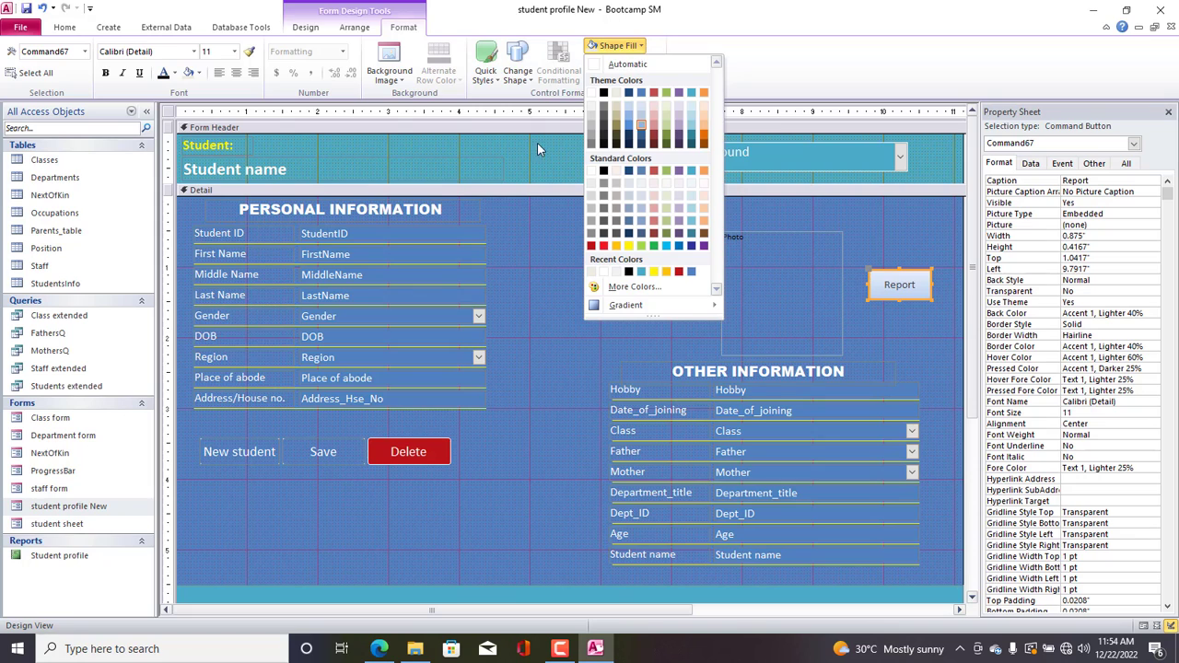
{"action": "left_click", "coordinate": [642, 273]}
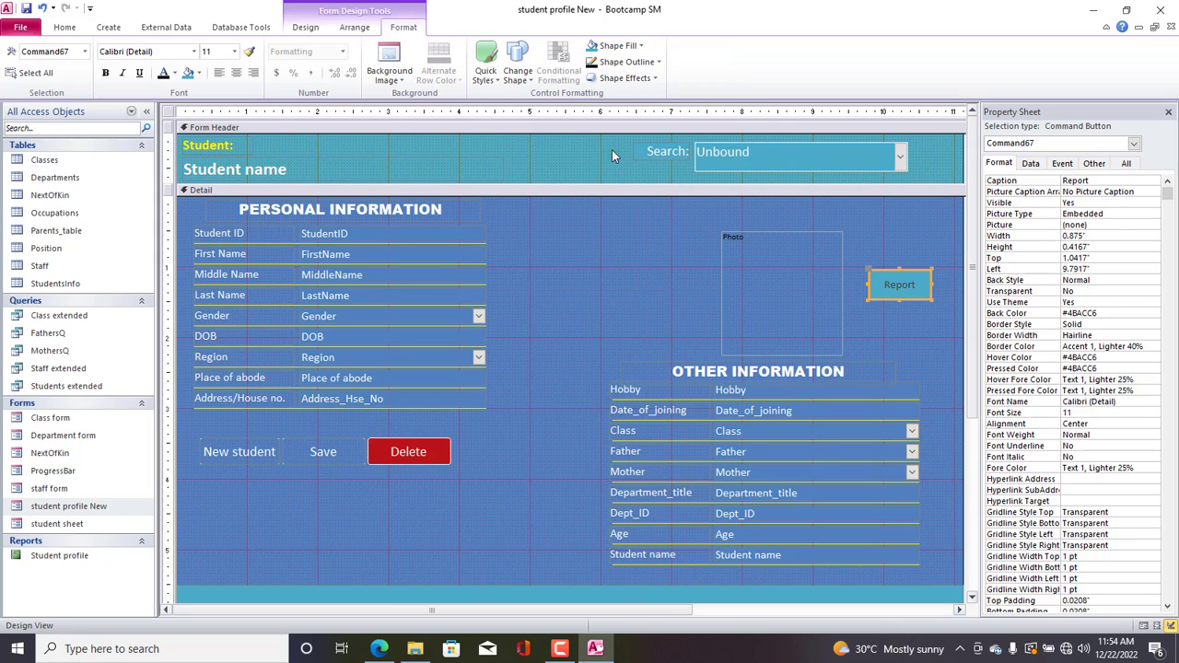
{"action": "left_click", "coordinate": [604, 46]}
{"action": "left_click", "coordinate": [647, 98]}
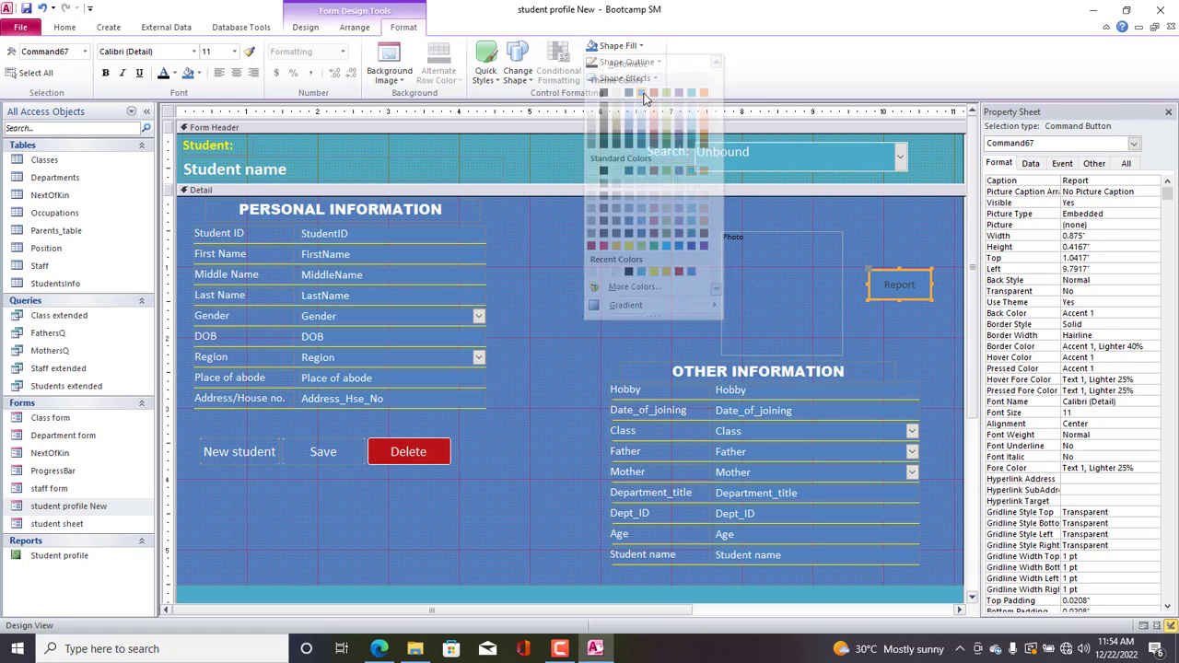
{"action": "left_click", "coordinate": [236, 52]}
{"action": "left_click", "coordinate": [209, 130]}
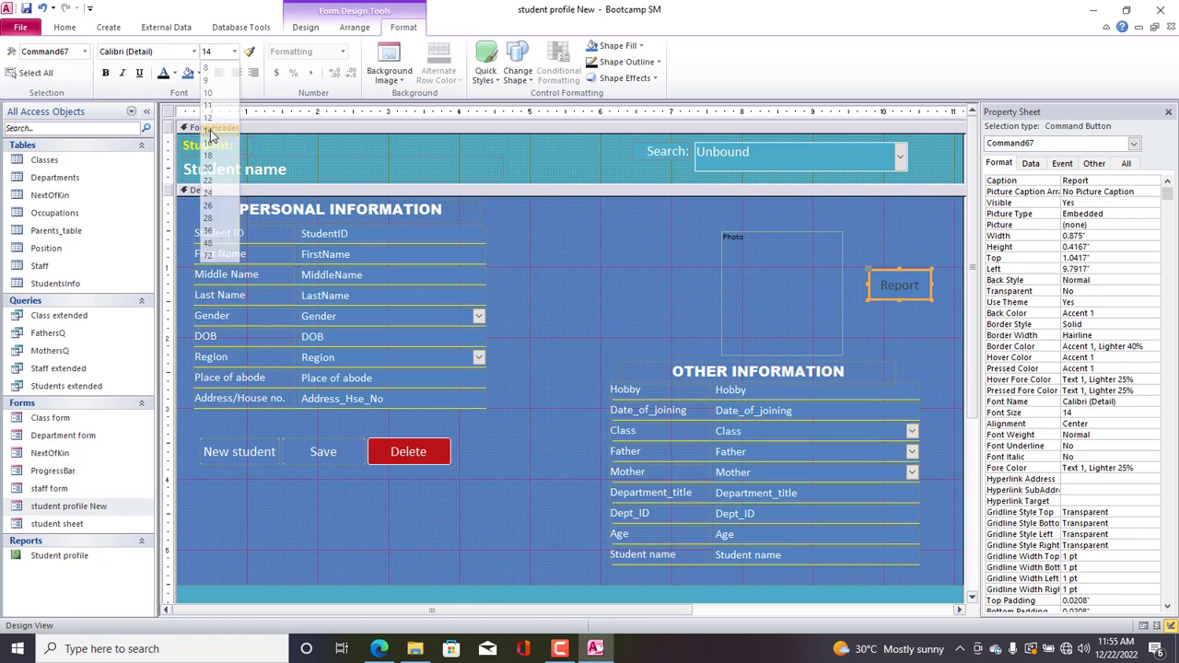
{"action": "left_click", "coordinate": [174, 73]}
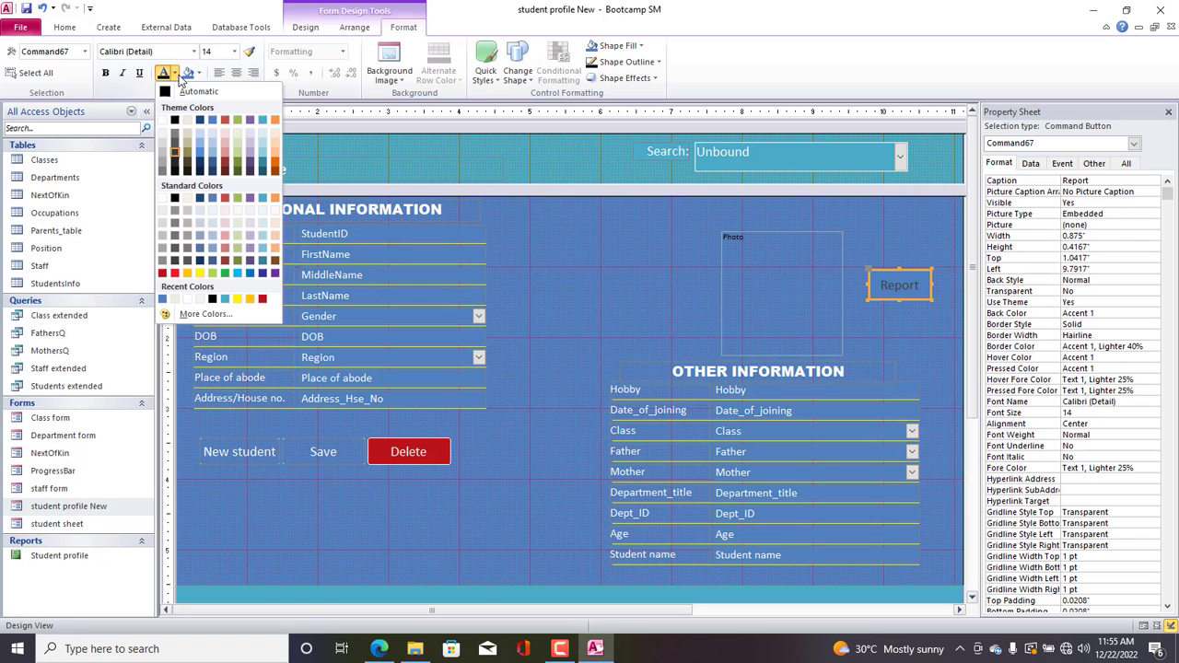
{"action": "left_click", "coordinate": [167, 123]}
{"action": "left_click", "coordinate": [642, 62]}
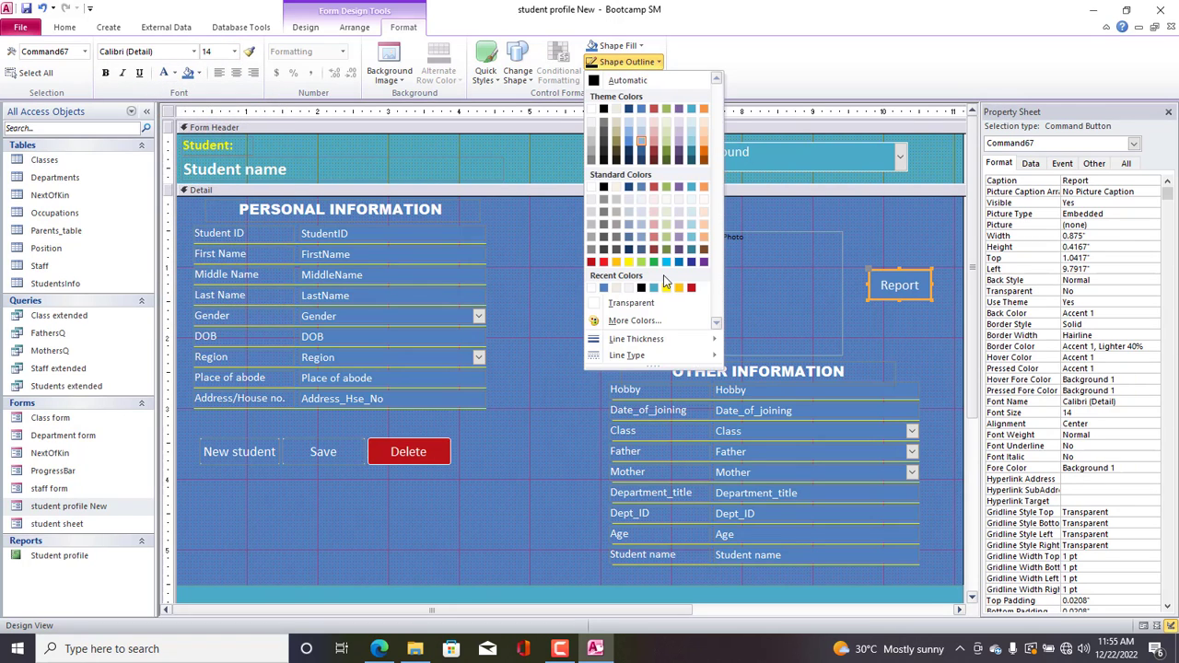
Give the Report button a white outline and start a Macro Builder On Click event for it.
{"action": "left_click", "coordinate": [592, 111]}
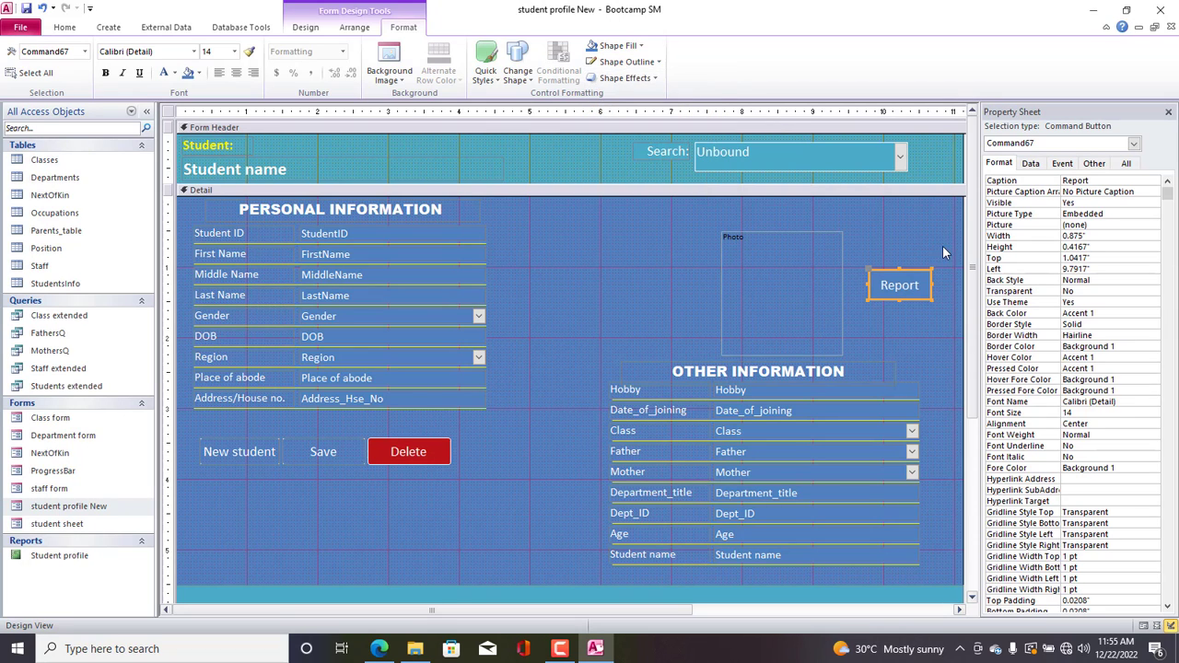
{"action": "left_click", "coordinate": [913, 246]}
{"action": "left_click", "coordinate": [907, 284]}
{"action": "right_click", "coordinate": [906, 285]}
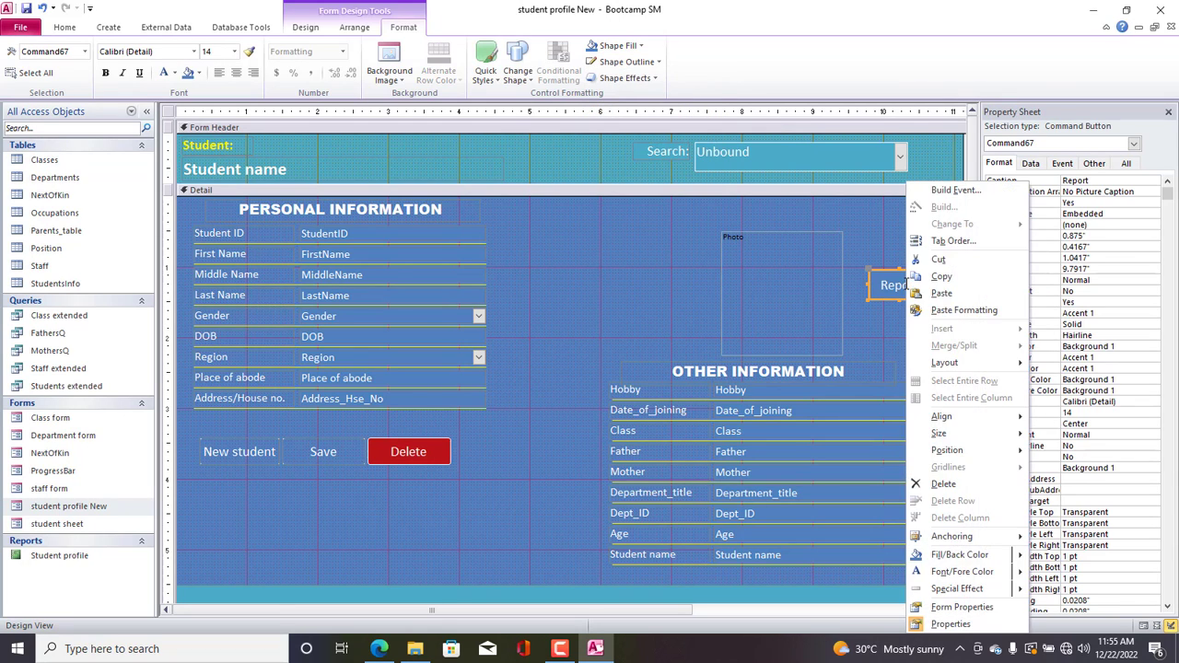
{"action": "left_click", "coordinate": [949, 189]}
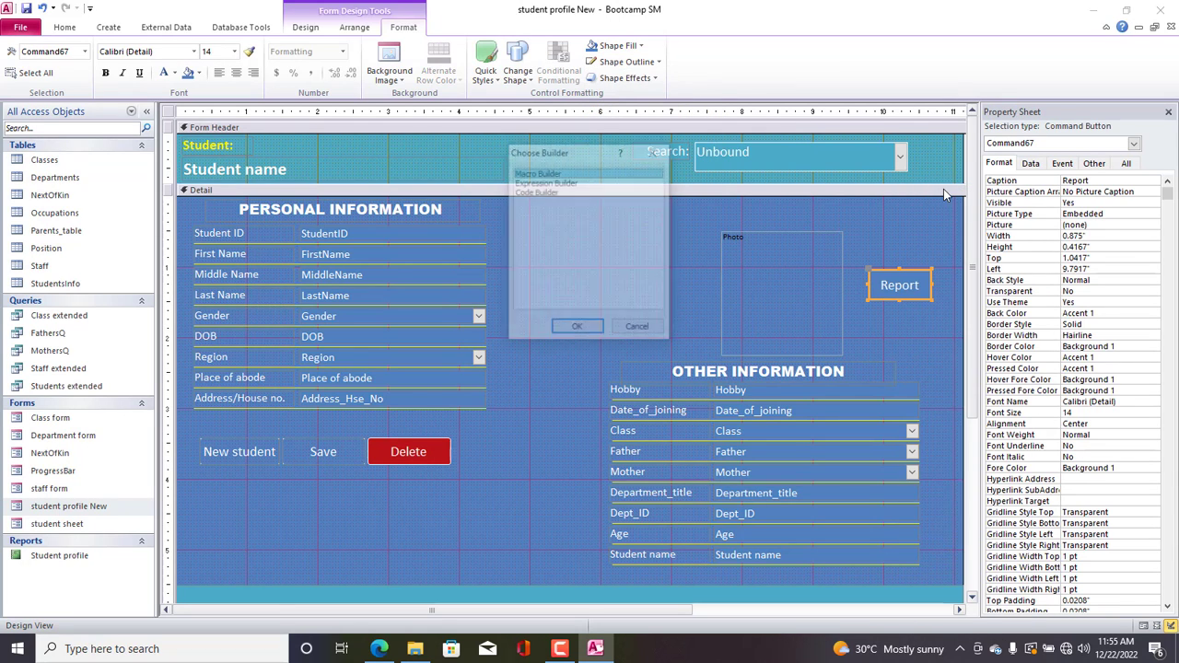
{"action": "left_click", "coordinate": [577, 330]}
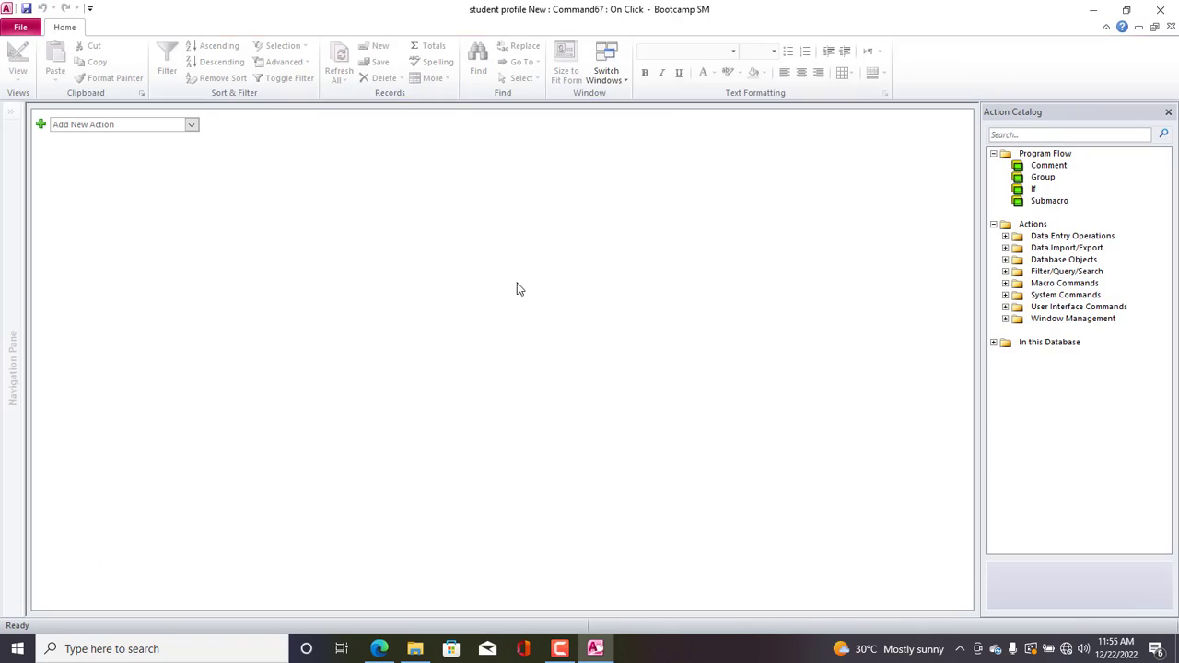
Add an OpenReport action for Student profile with a Where Condition matching [StudentID].
{"action": "left_click", "coordinate": [122, 125]}
{"action": "type", "text": "OpenReport"}
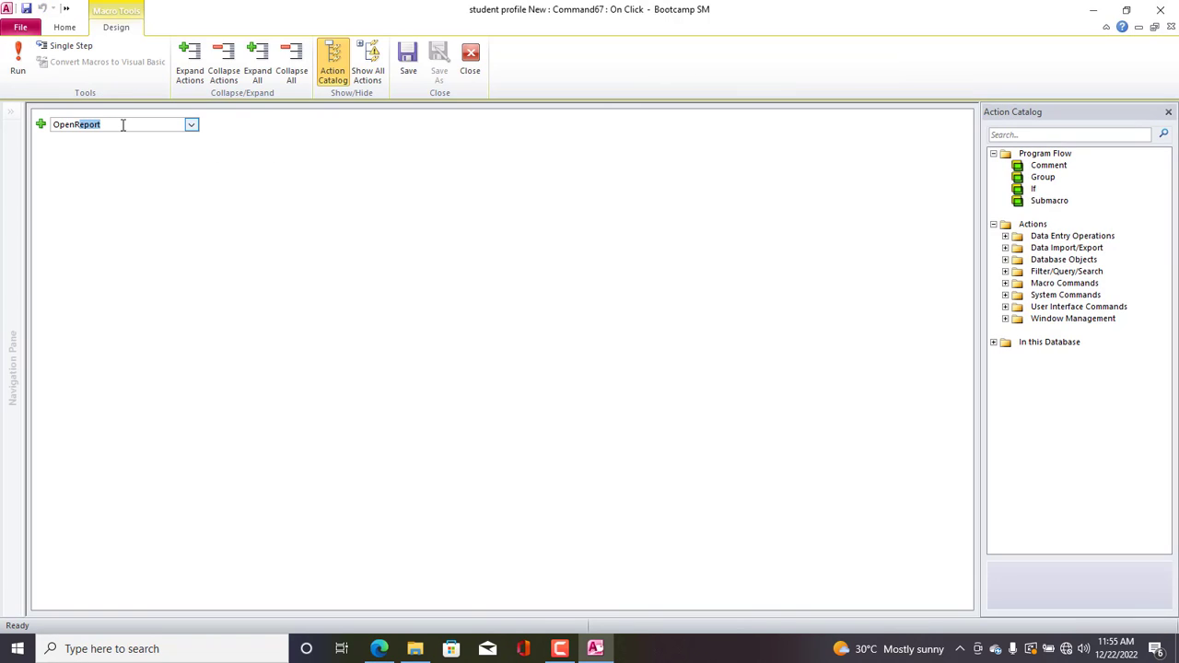
{"action": "key", "text": "Return"}
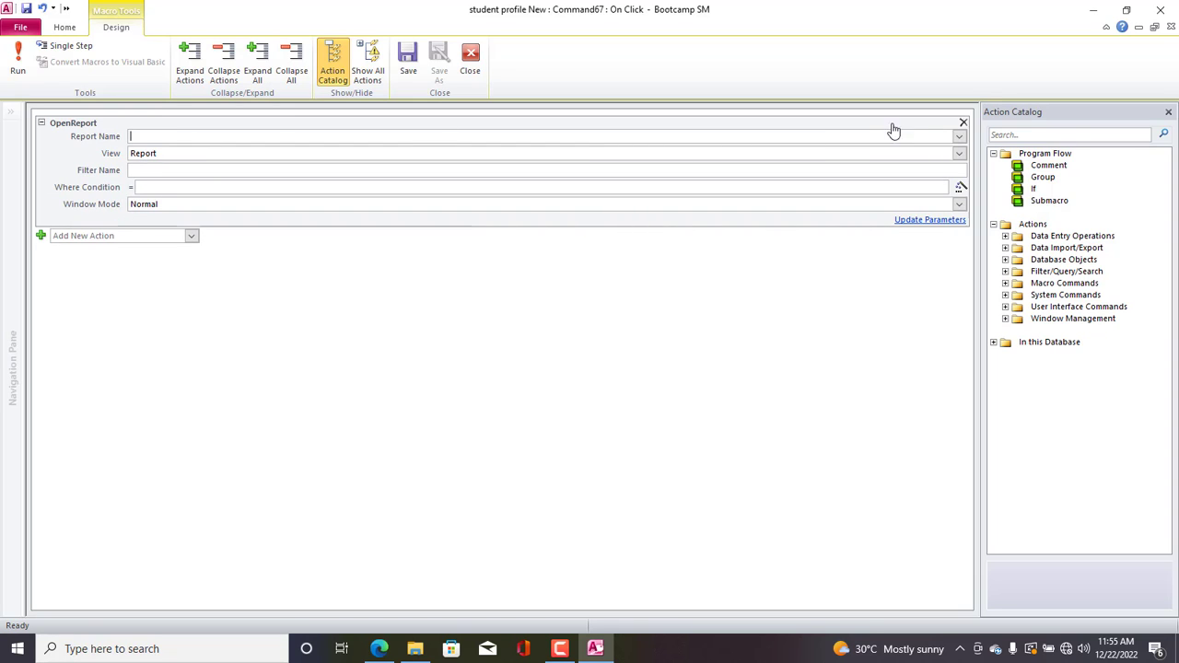
{"action": "type", "text": "s"}
{"action": "key", "text": "Tab"}
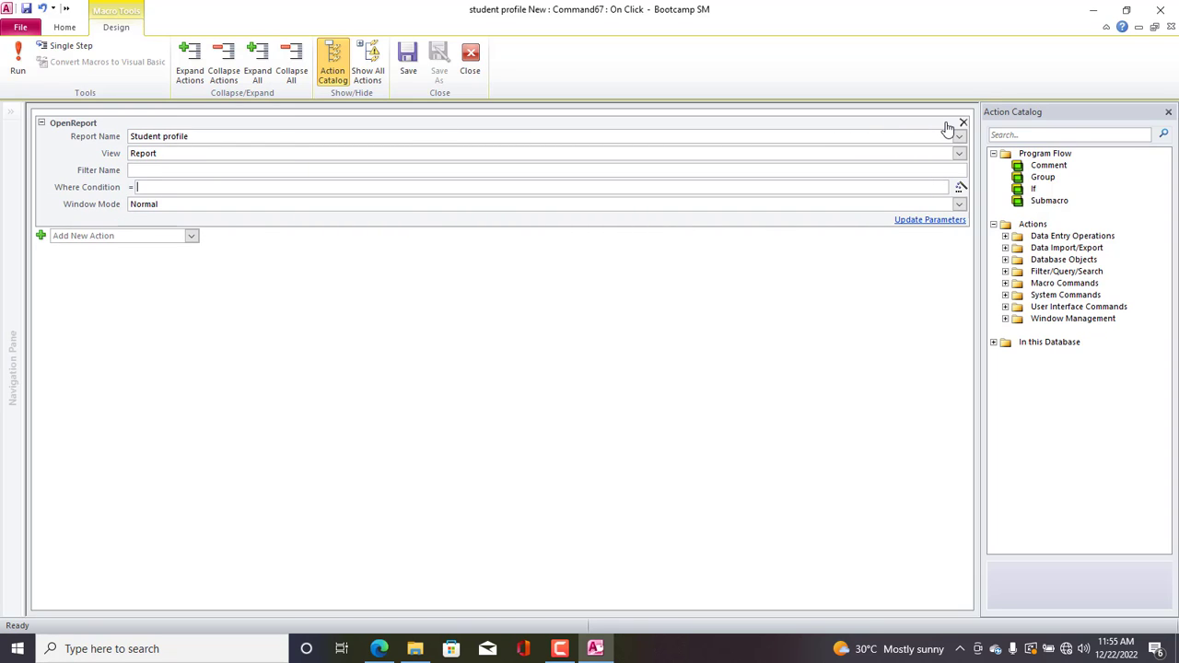
{"action": "type", "text": "=stud"}
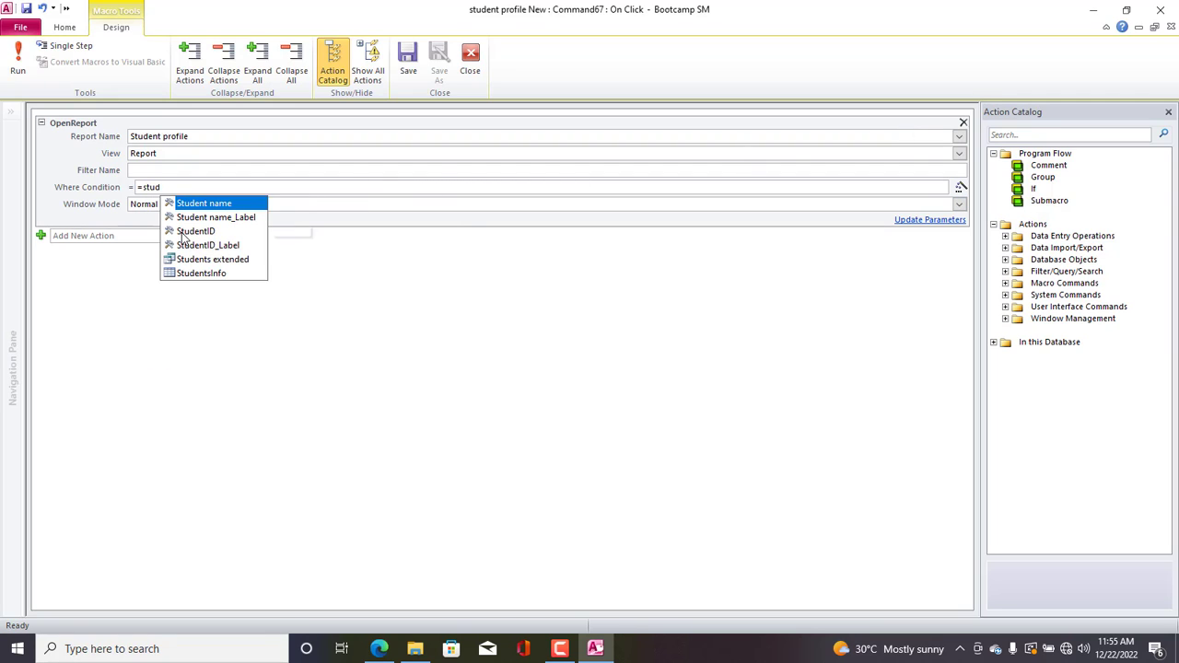
{"action": "double_click", "coordinate": [185, 232]}
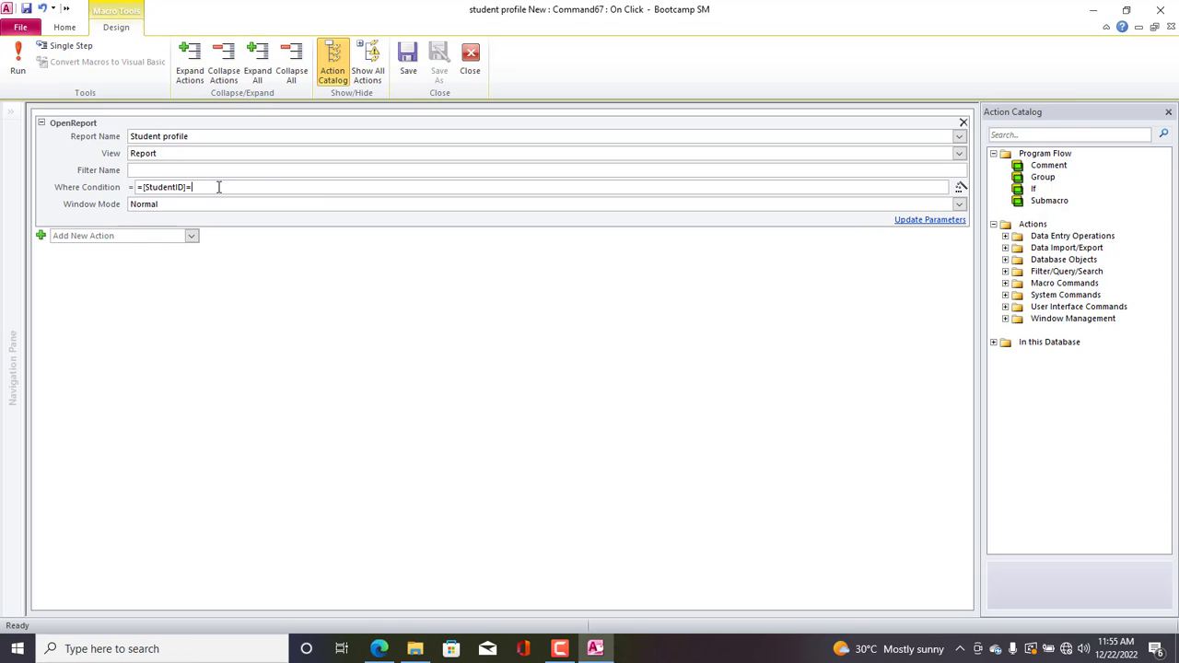
{"action": "type", "text": "=&stud"}
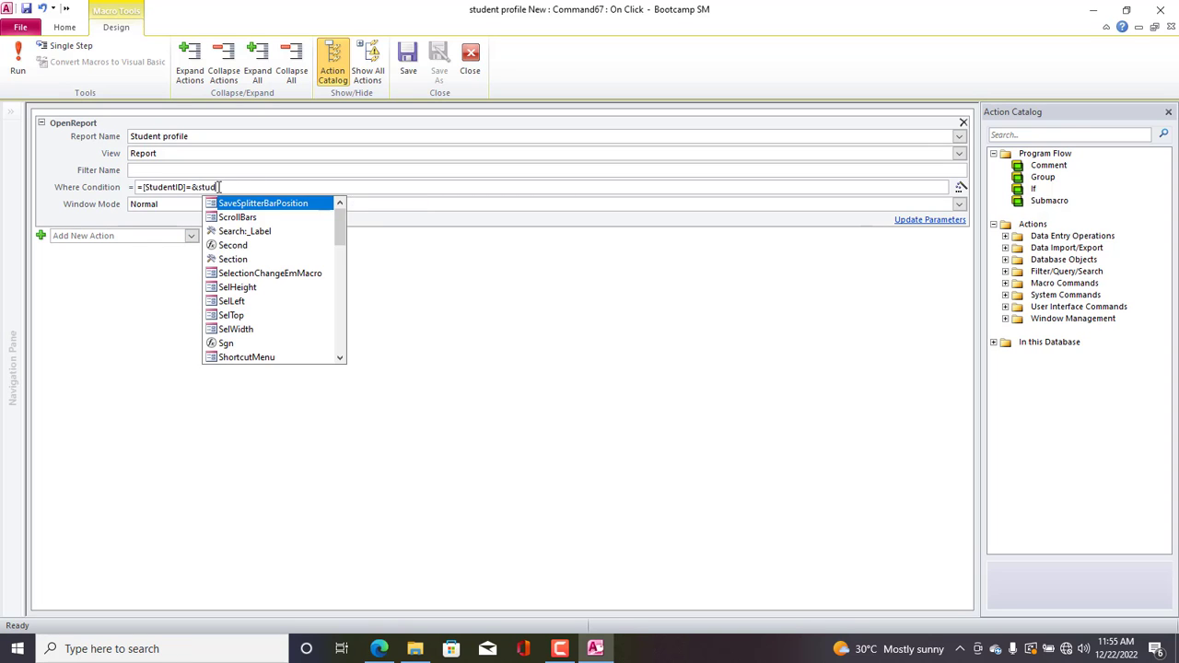
{"action": "double_click", "coordinate": [263, 232]}
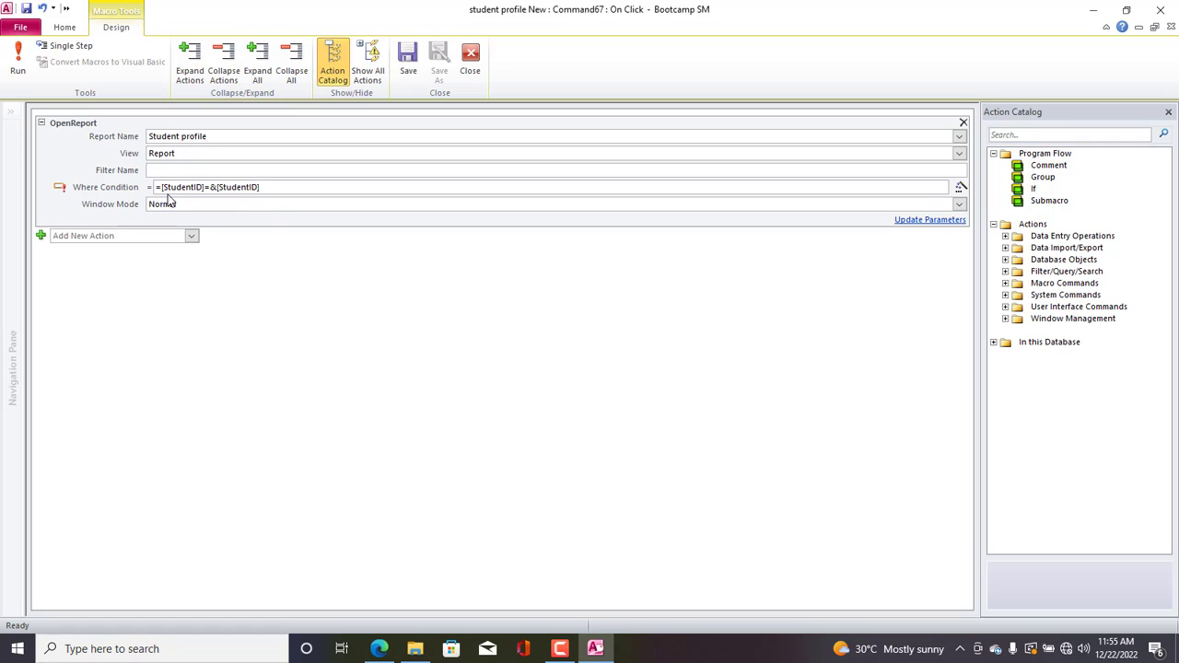
{"action": "type", "text": "'"}
Set the action's Window Mode to Dialog, then save and close the macro.
{"action": "left_click", "coordinate": [408, 57]}
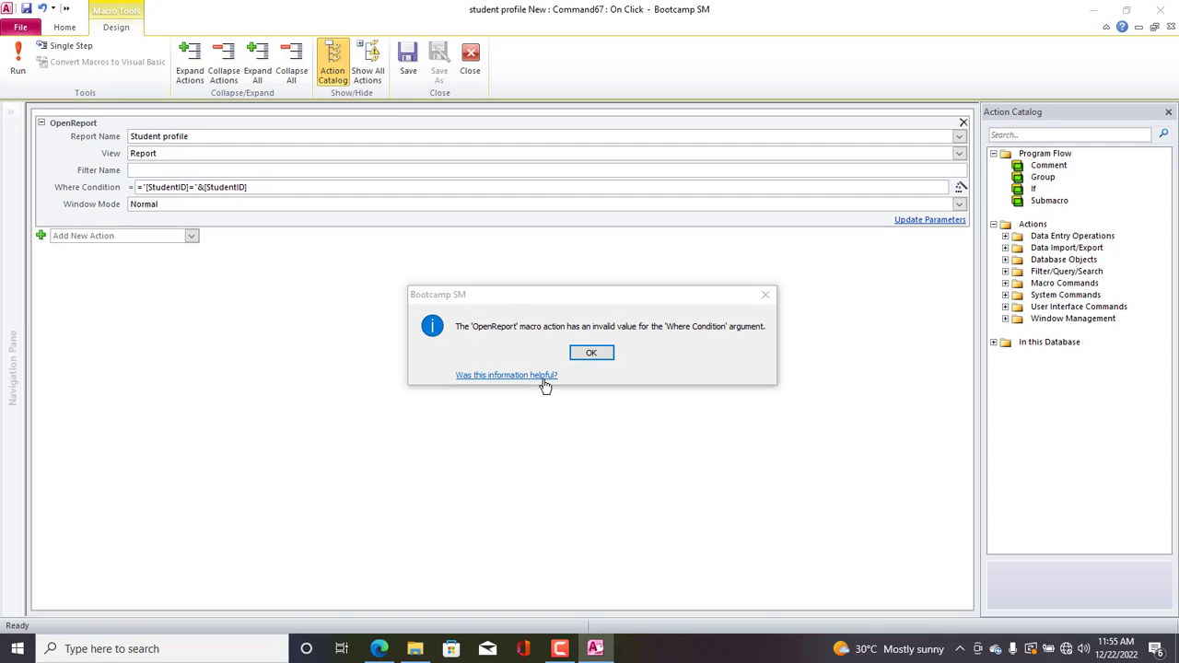
{"action": "key", "text": "Return"}
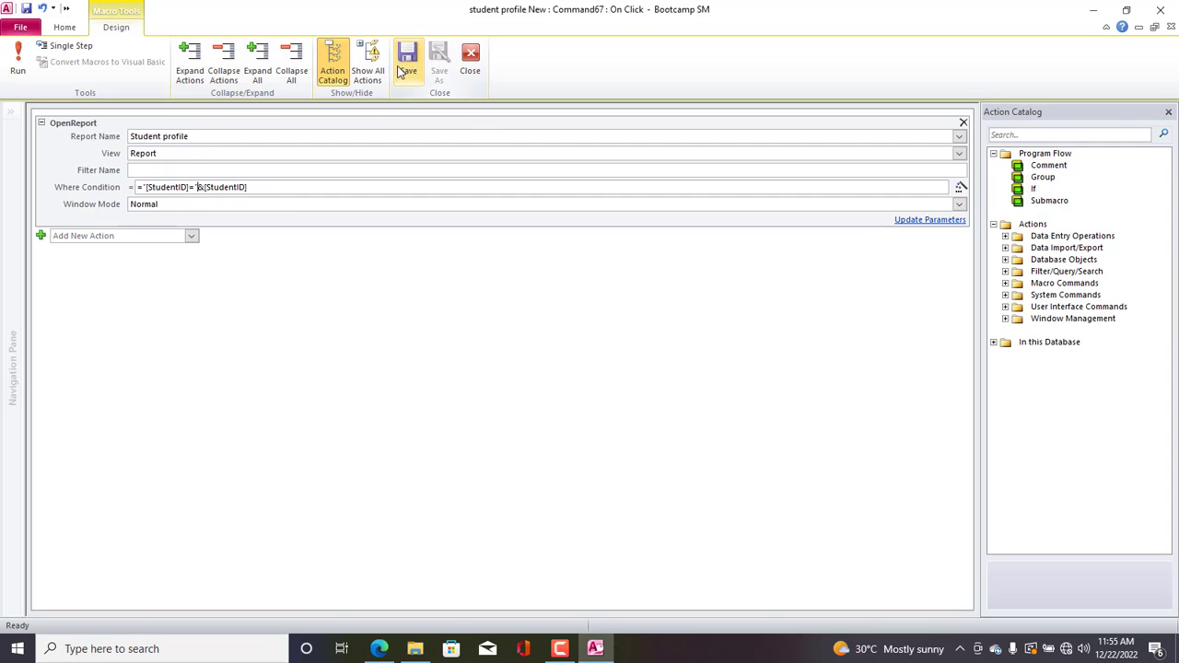
{"action": "left_click", "coordinate": [187, 204]}
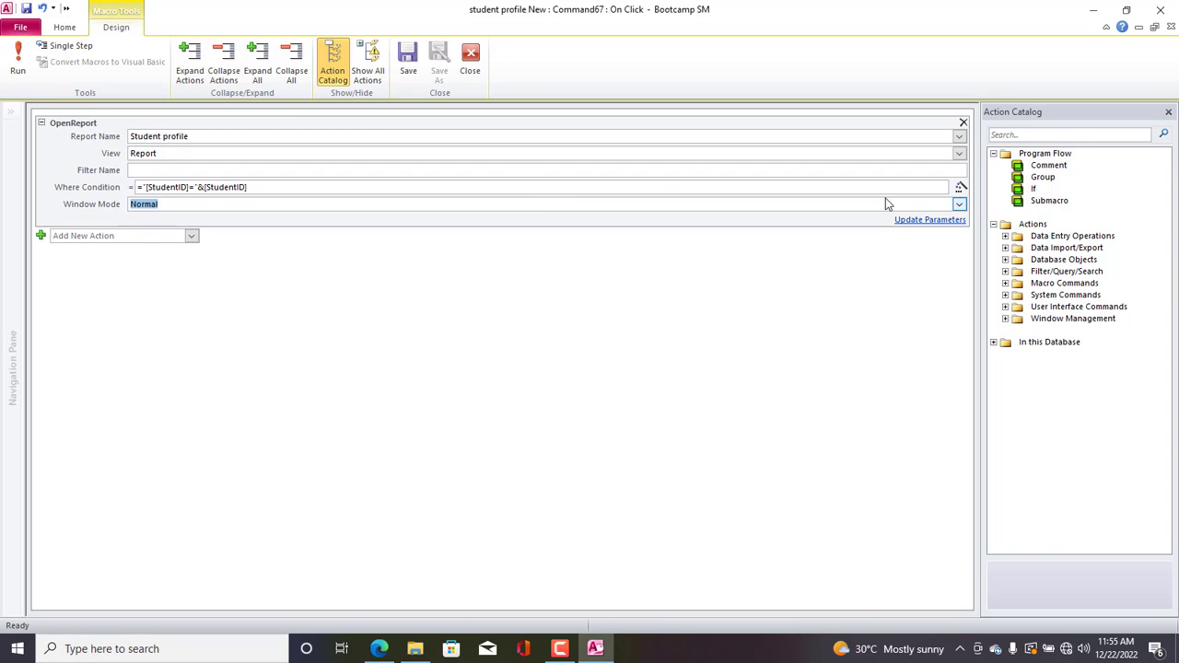
{"action": "left_click", "coordinate": [960, 205]}
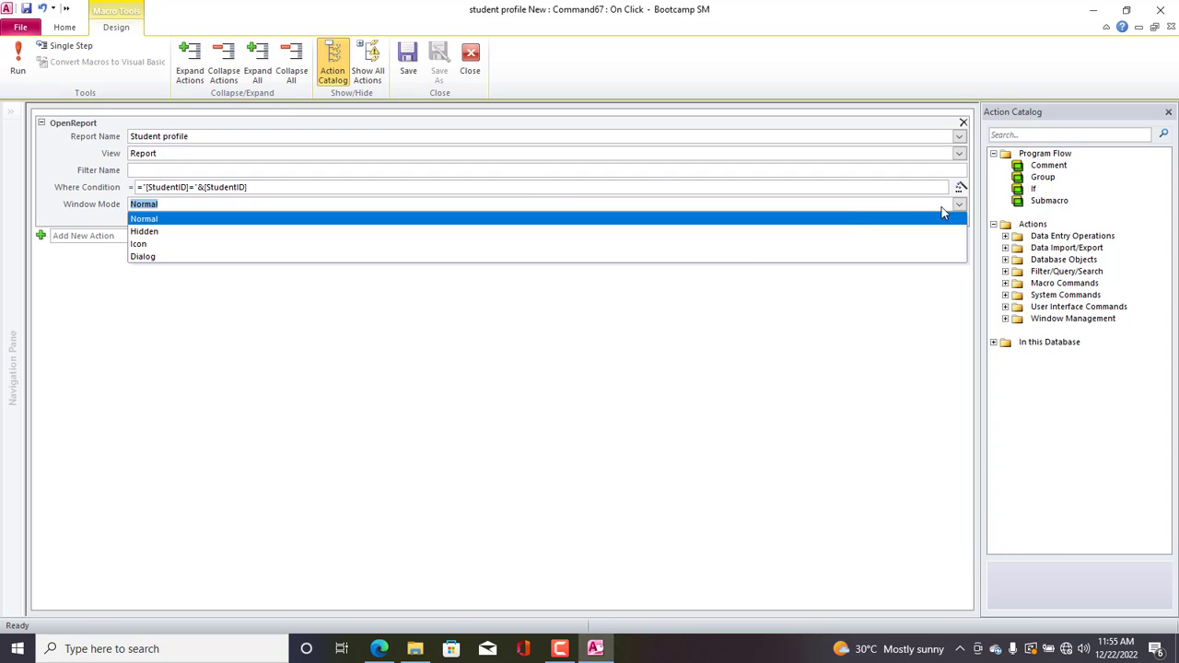
{"action": "left_click", "coordinate": [595, 257]}
{"action": "left_click", "coordinate": [409, 57]}
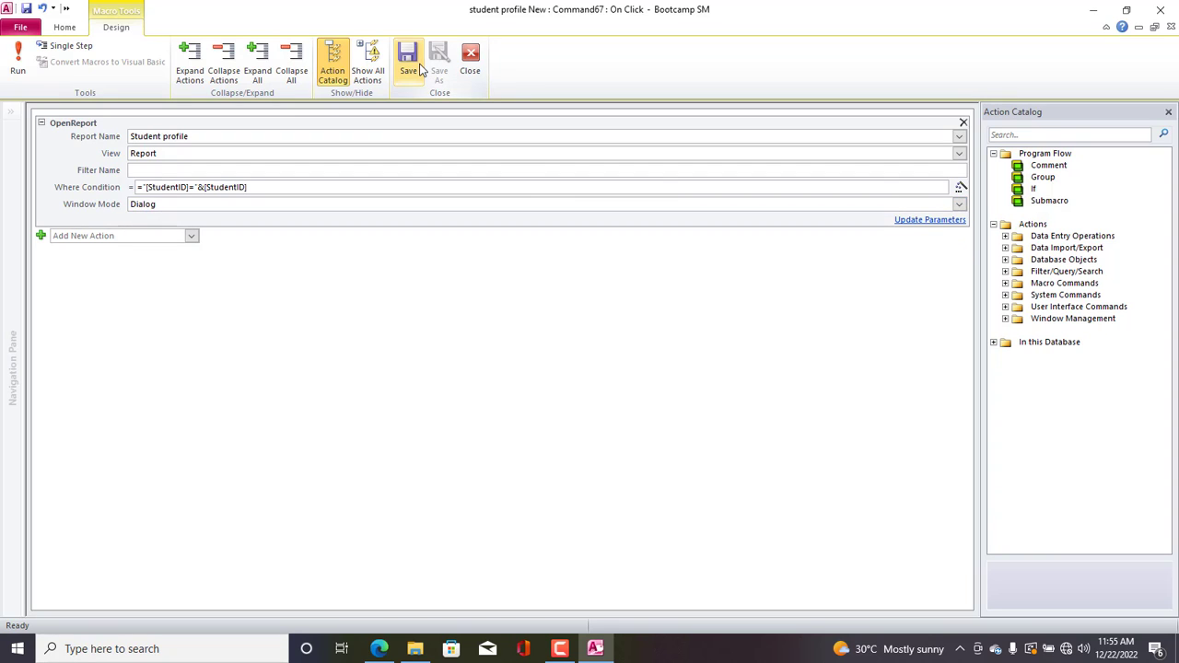
{"action": "left_click", "coordinate": [470, 55]}
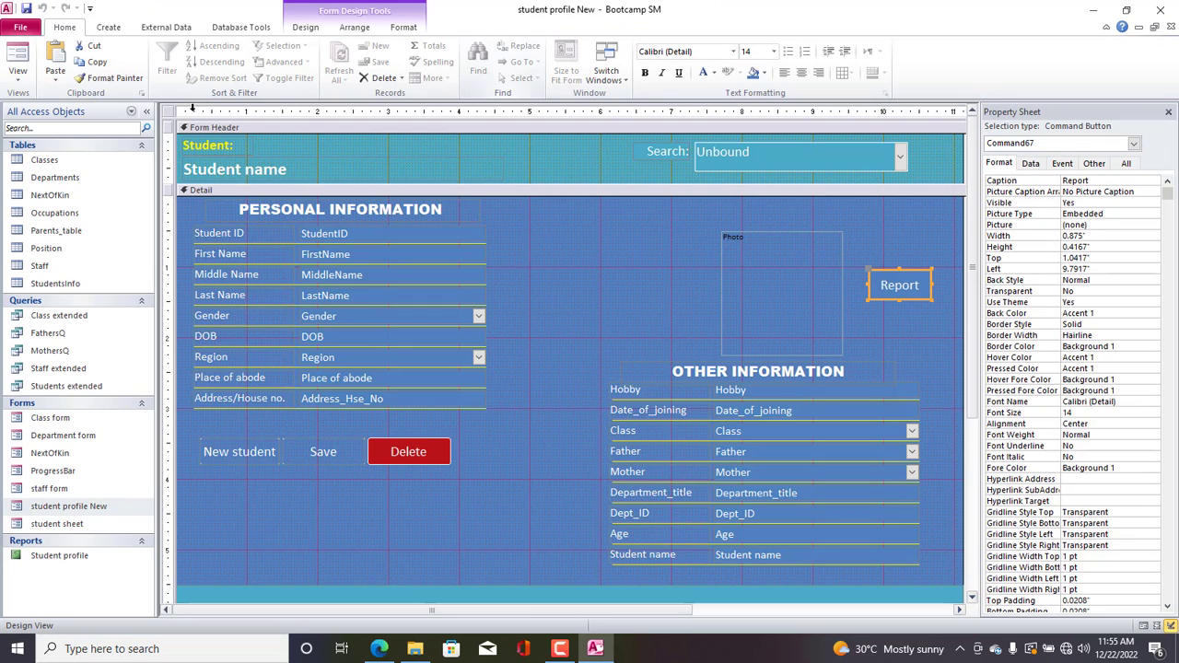
Run the form in Form View, load a student from Search, and open then close their report.
{"action": "left_click", "coordinate": [175, 115]}
{"action": "right_click", "coordinate": [175, 115]}
{"action": "left_click", "coordinate": [210, 121]}
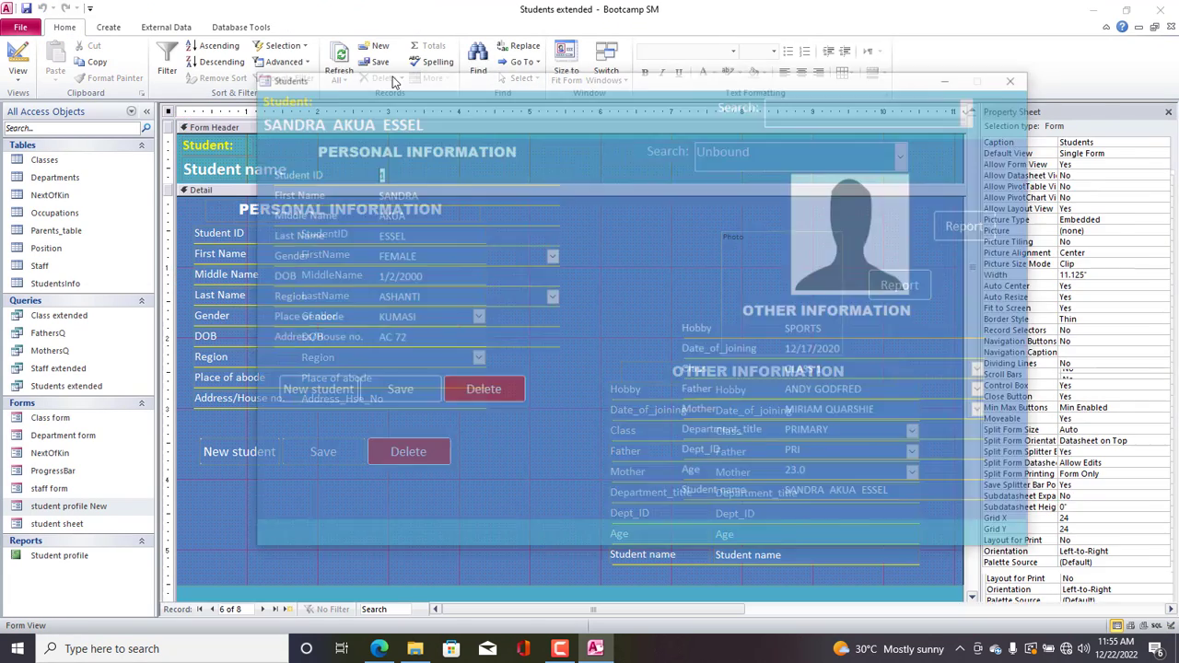
{"action": "left_click_drag", "start_coordinate": [421, 80], "coordinate": [371, 65]}
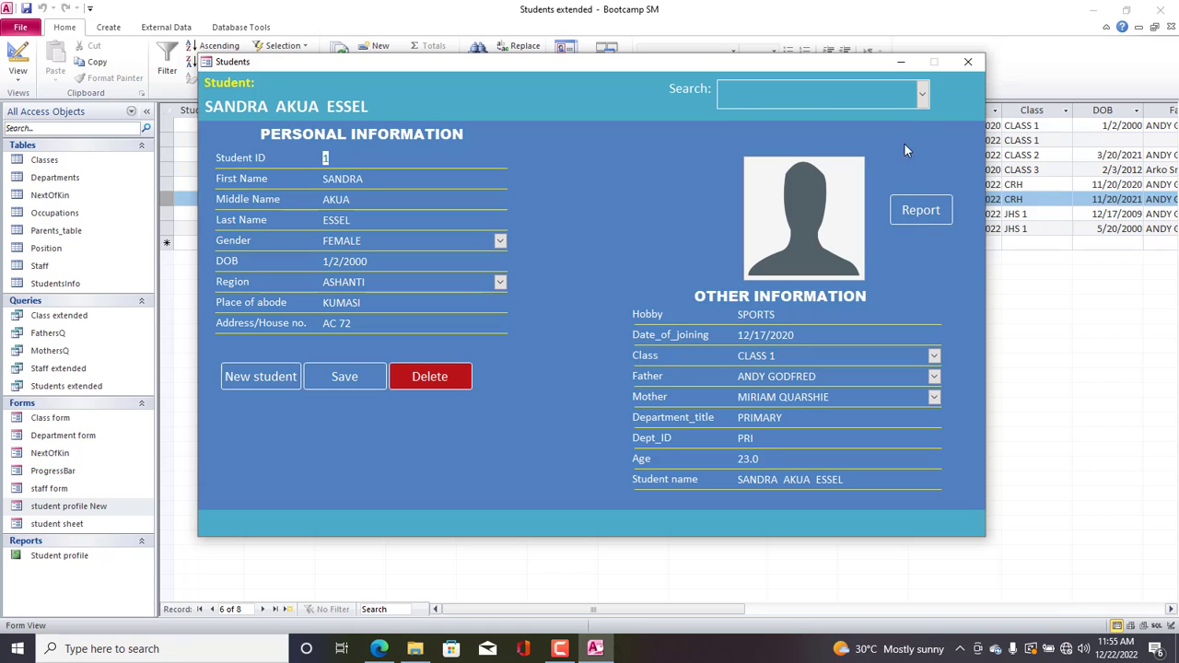
{"action": "left_click", "coordinate": [922, 95]}
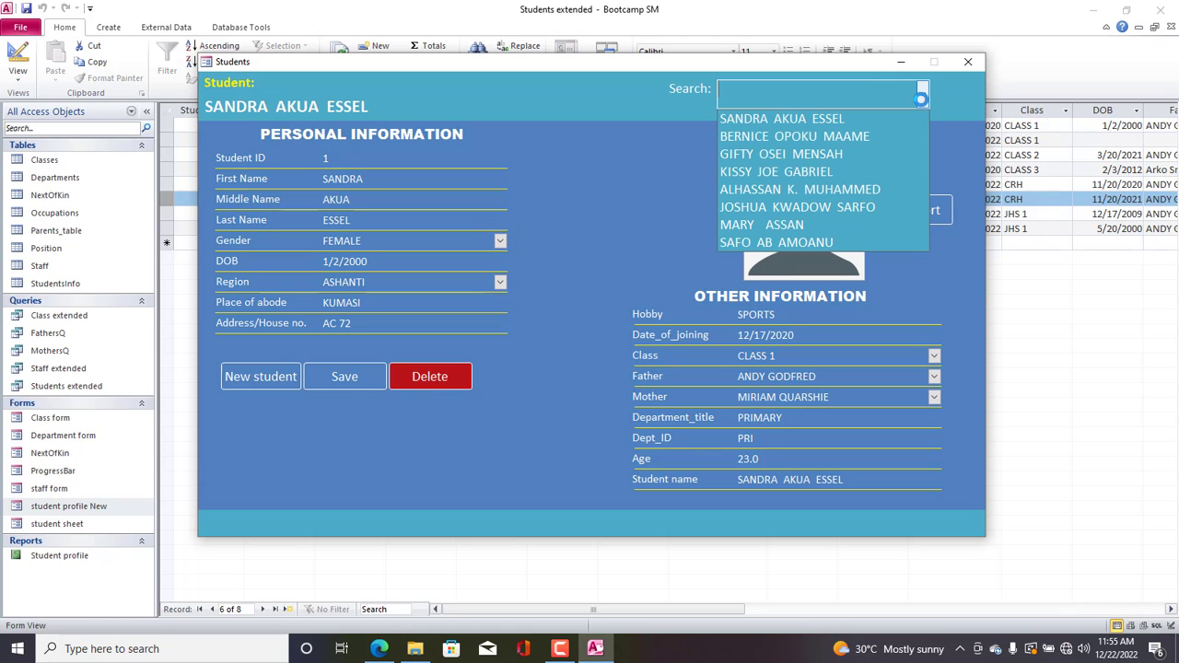
{"action": "left_click", "coordinate": [797, 207]}
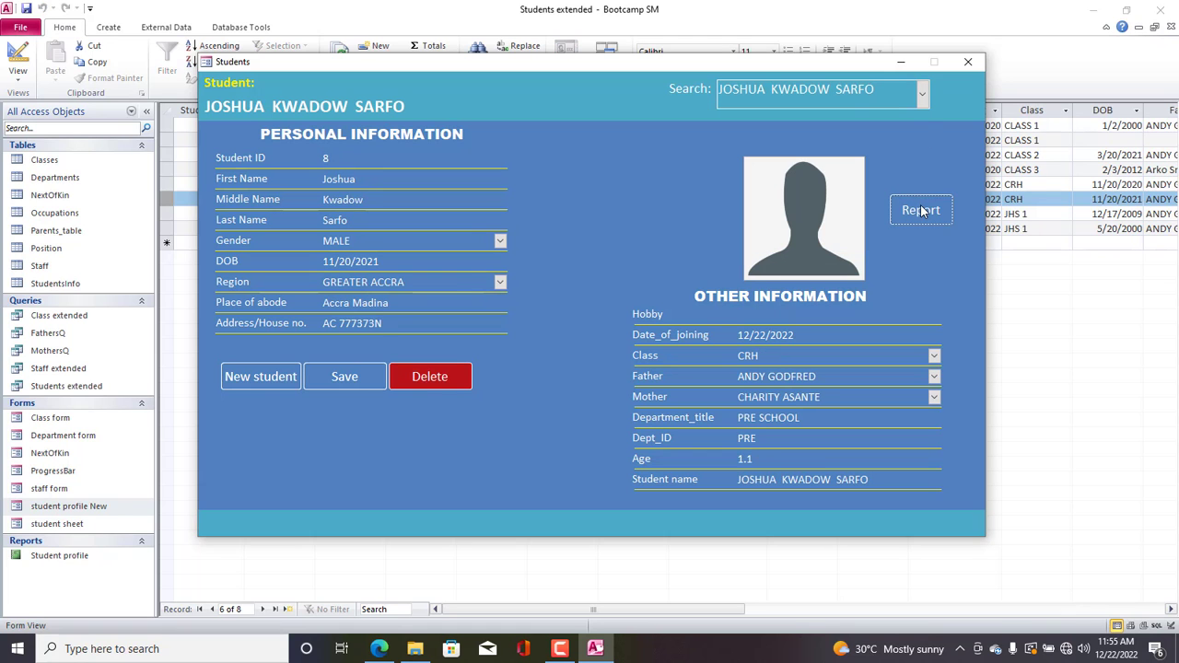
{"action": "left_click", "coordinate": [923, 211]}
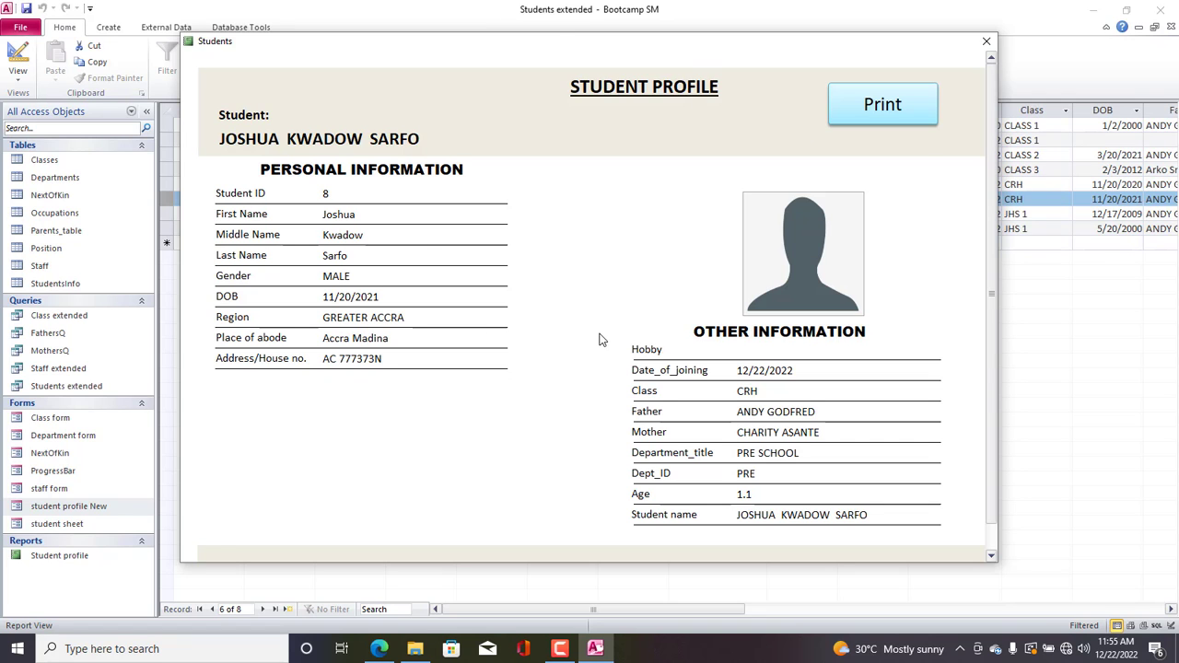
{"action": "left_click_drag", "start_coordinate": [556, 44], "coordinate": [556, 206]}
{"action": "left_click_drag", "start_coordinate": [605, 241], "coordinate": [544, 44]}
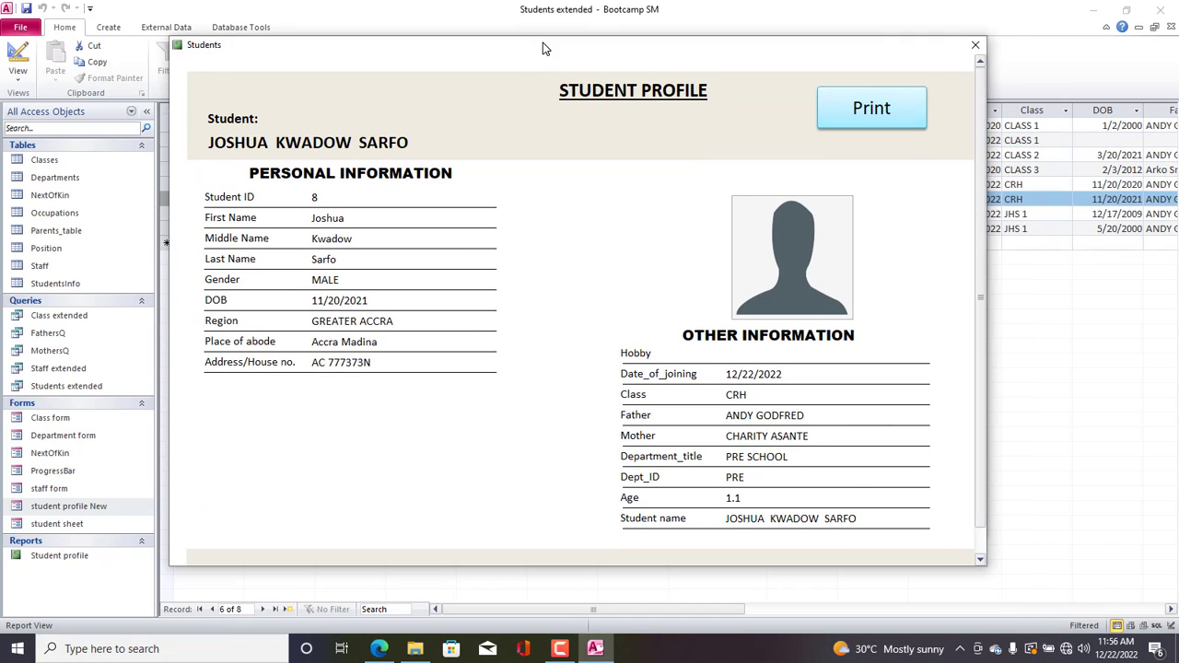
{"action": "left_click", "coordinate": [974, 48]}
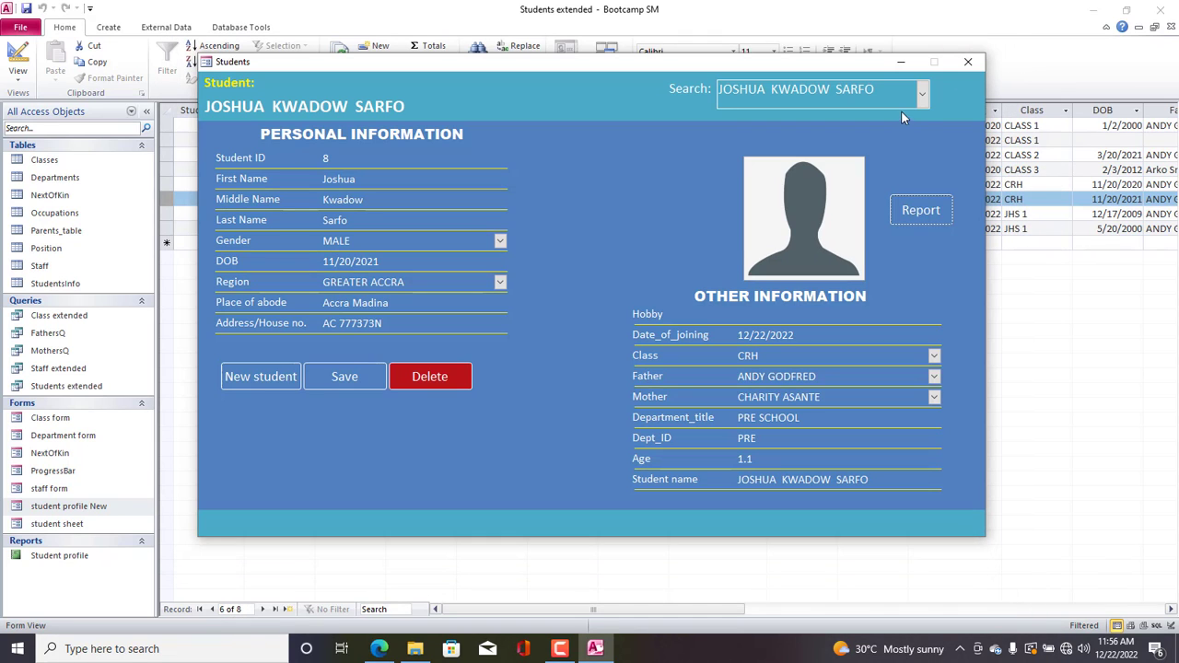
Load another student from Search and open their profile report with the Report button.
{"action": "left_click", "coordinate": [922, 94]}
{"action": "left_click", "coordinate": [856, 157]}
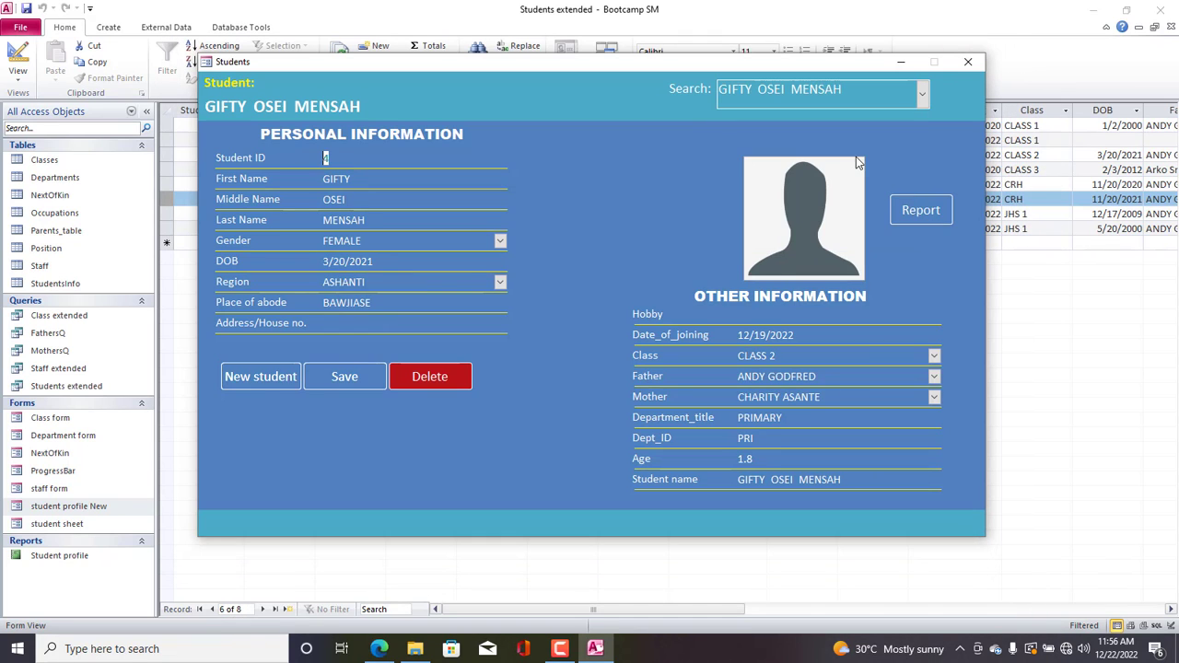
{"action": "left_click", "coordinate": [924, 210]}
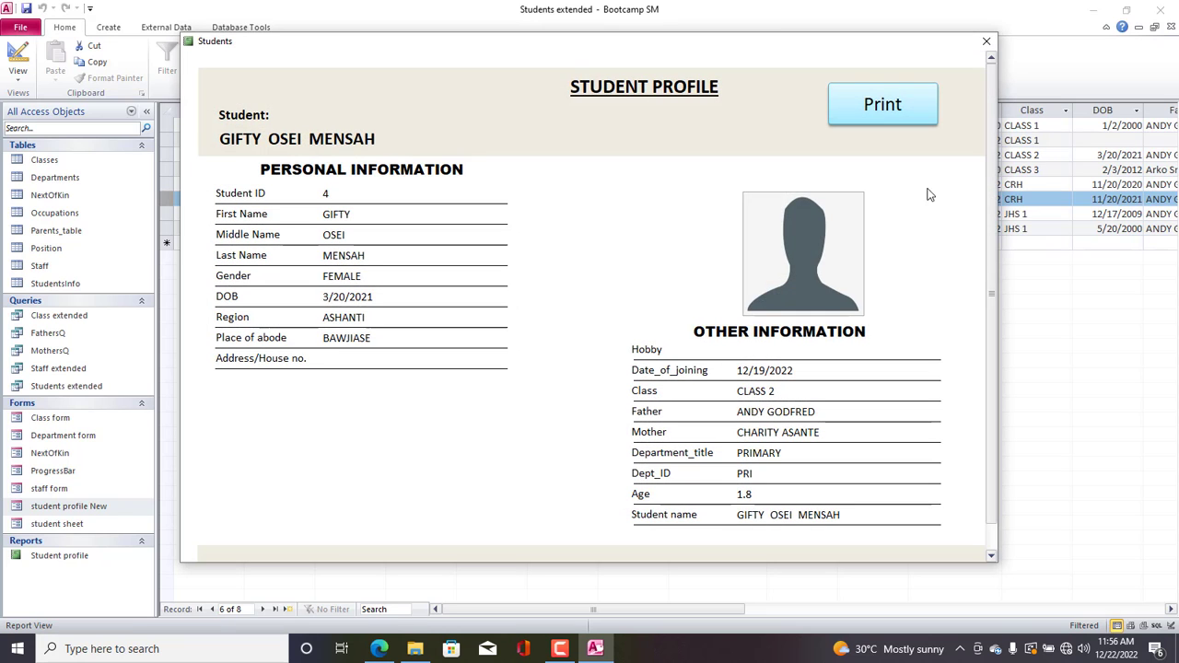
{"action": "left_click_drag", "start_coordinate": [681, 47], "coordinate": [714, 52]}
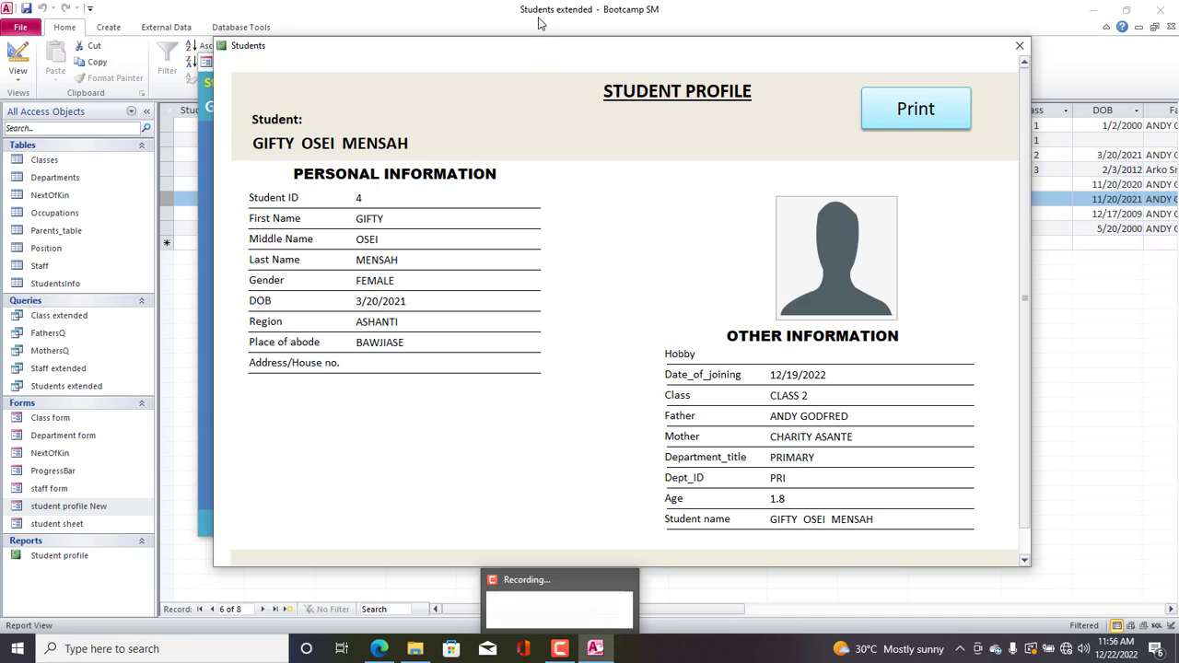
{"action": "left_click_drag", "start_coordinate": [546, 51], "coordinate": [553, 396]}
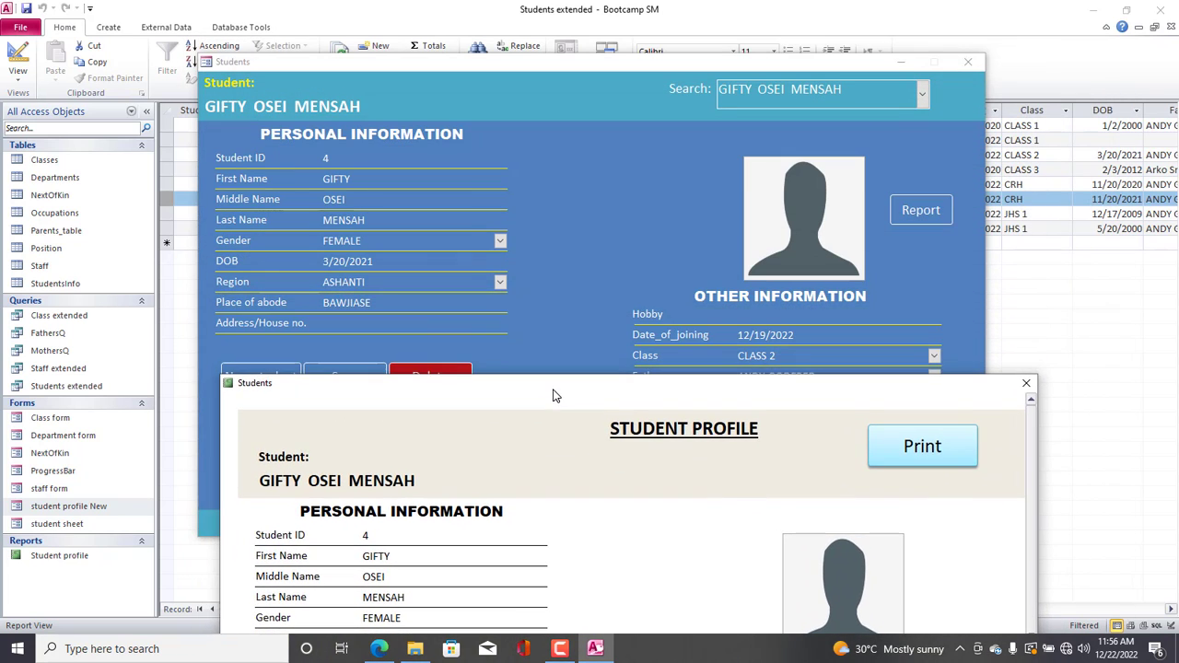